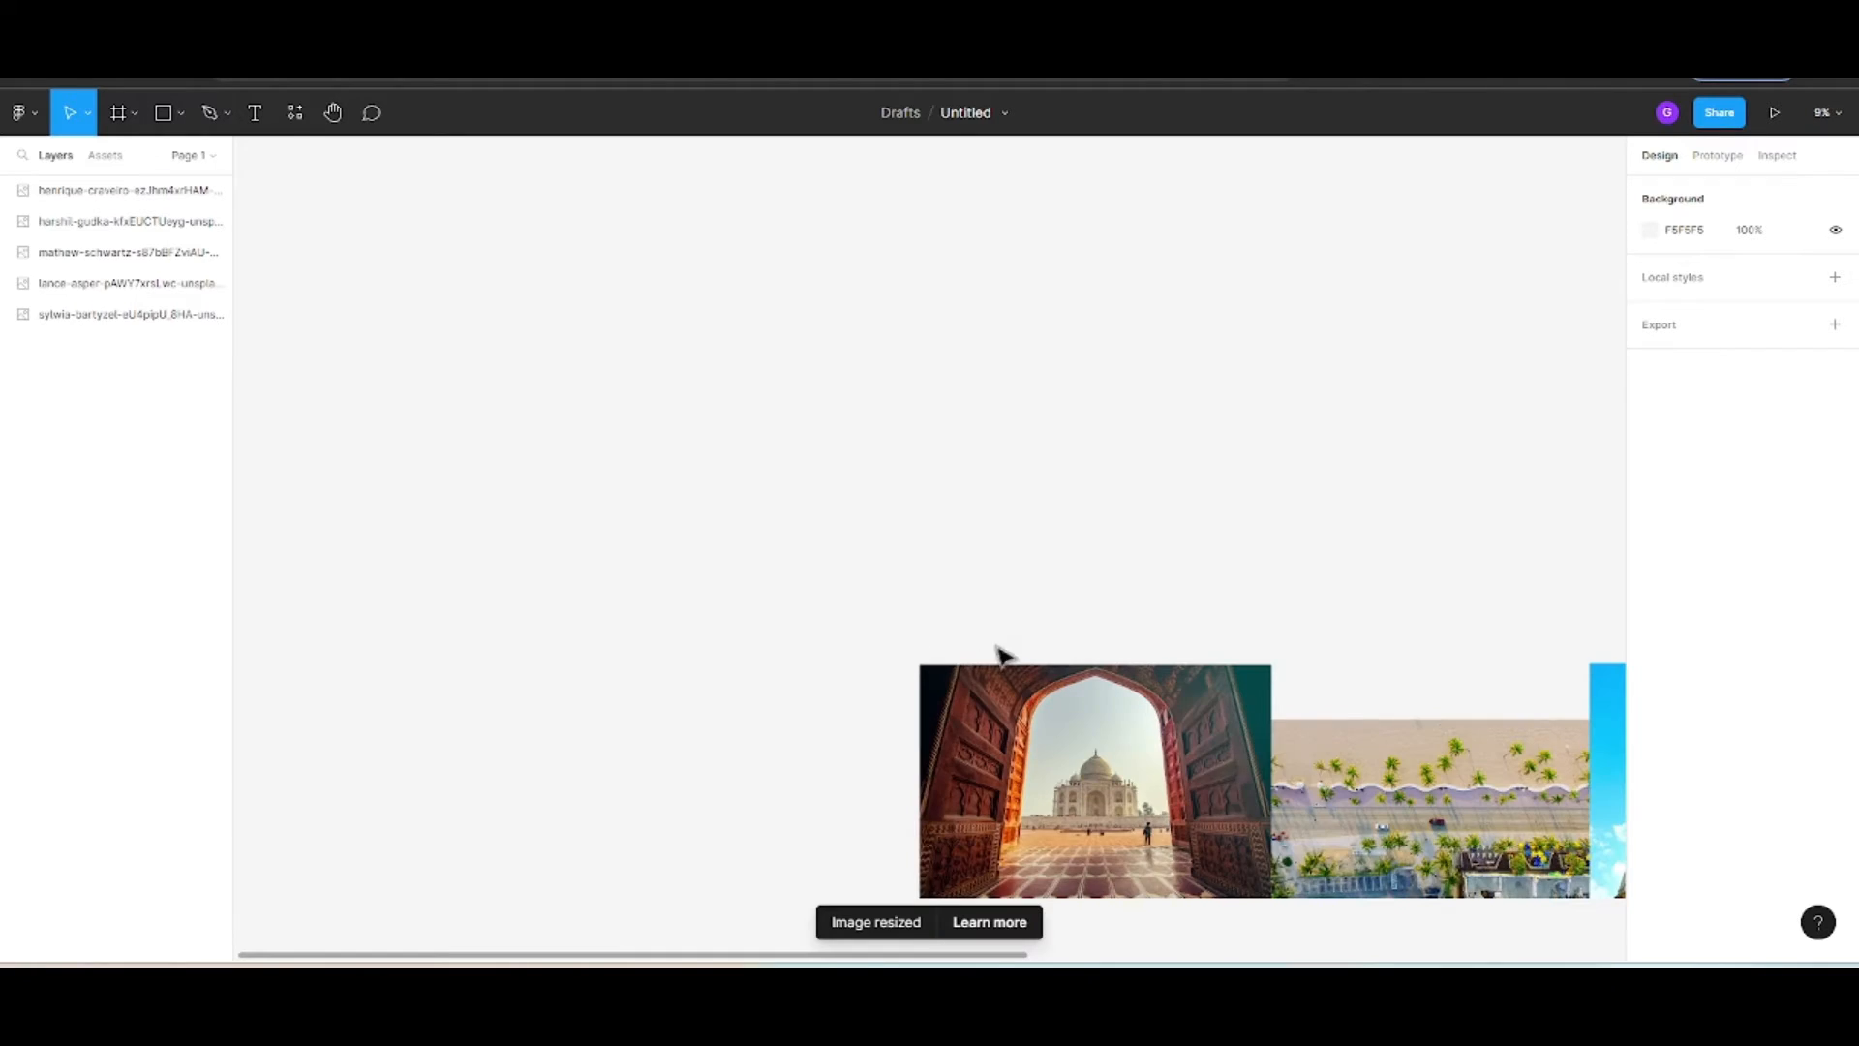
Select all five imported photos and set their width to 1000 with proportions kept
scroll(1000, 652, down, 2)
scroll(1007, 677, down, 5)
drag(1155, 952, 1315, 954)
key(ctrl+a)
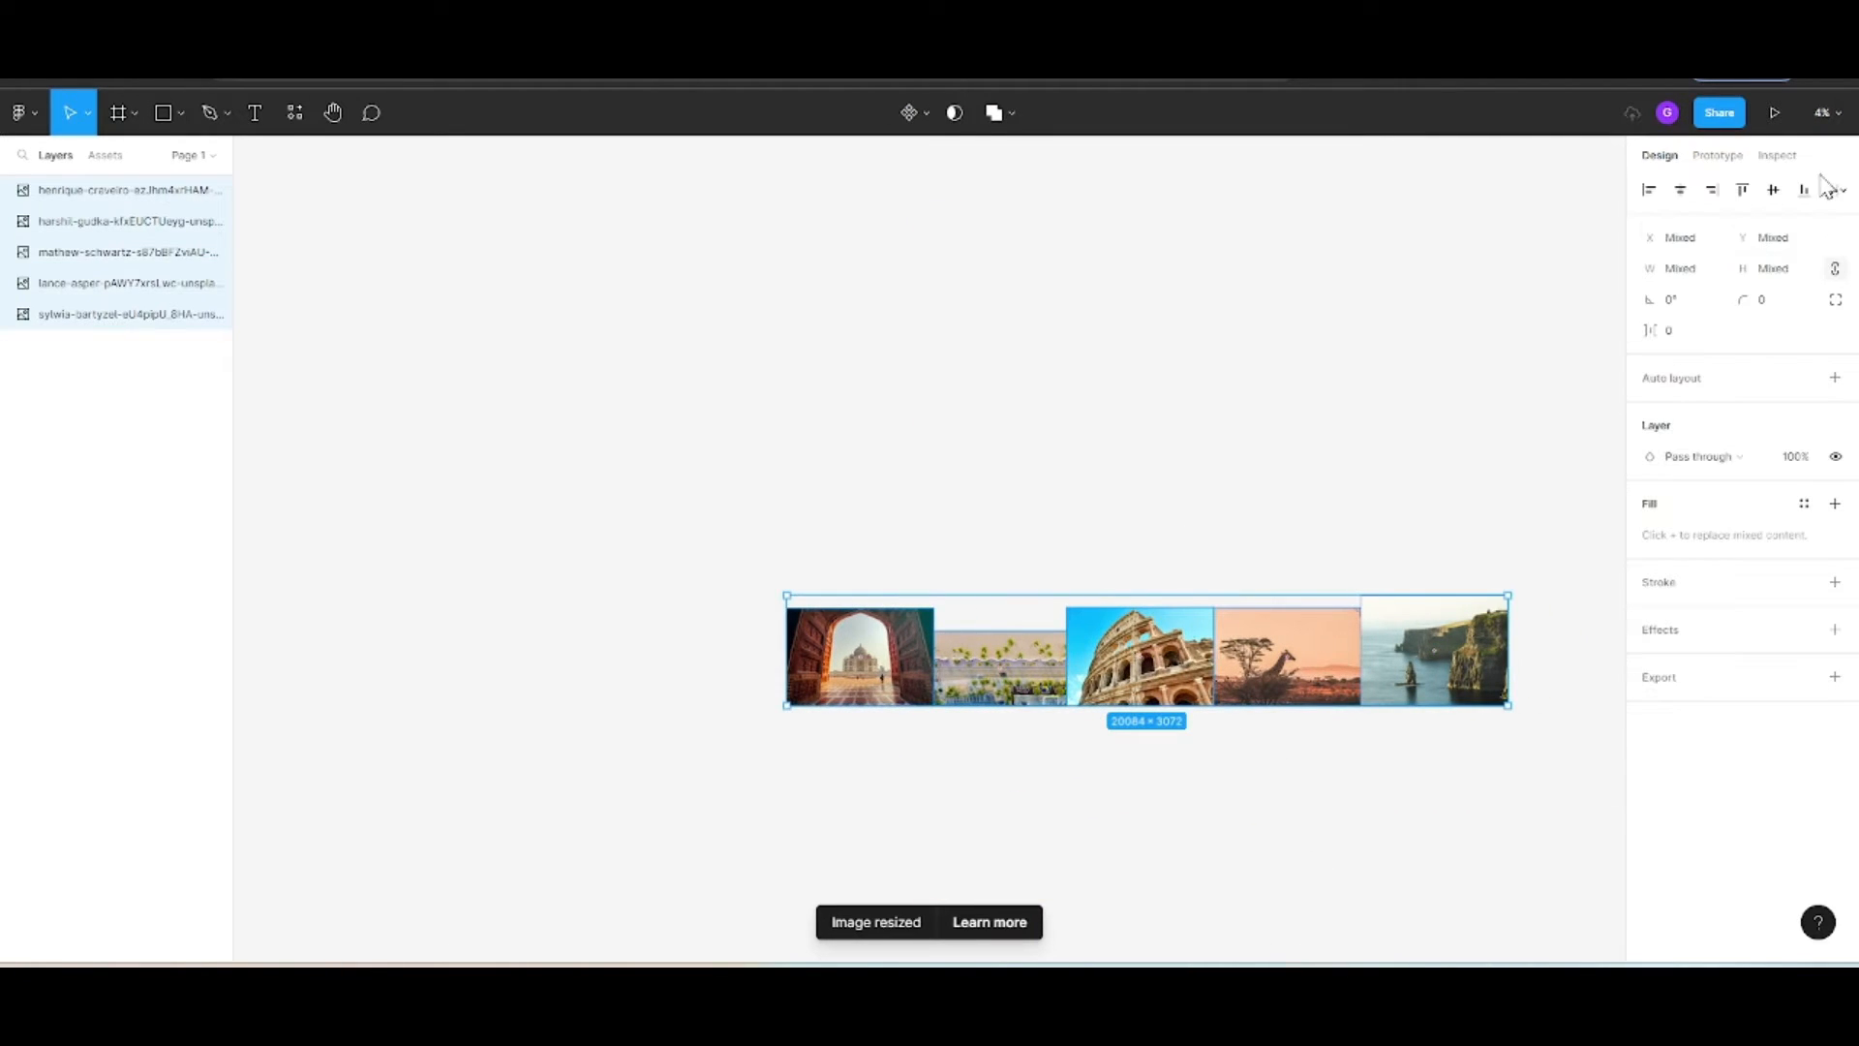
click(1712, 272)
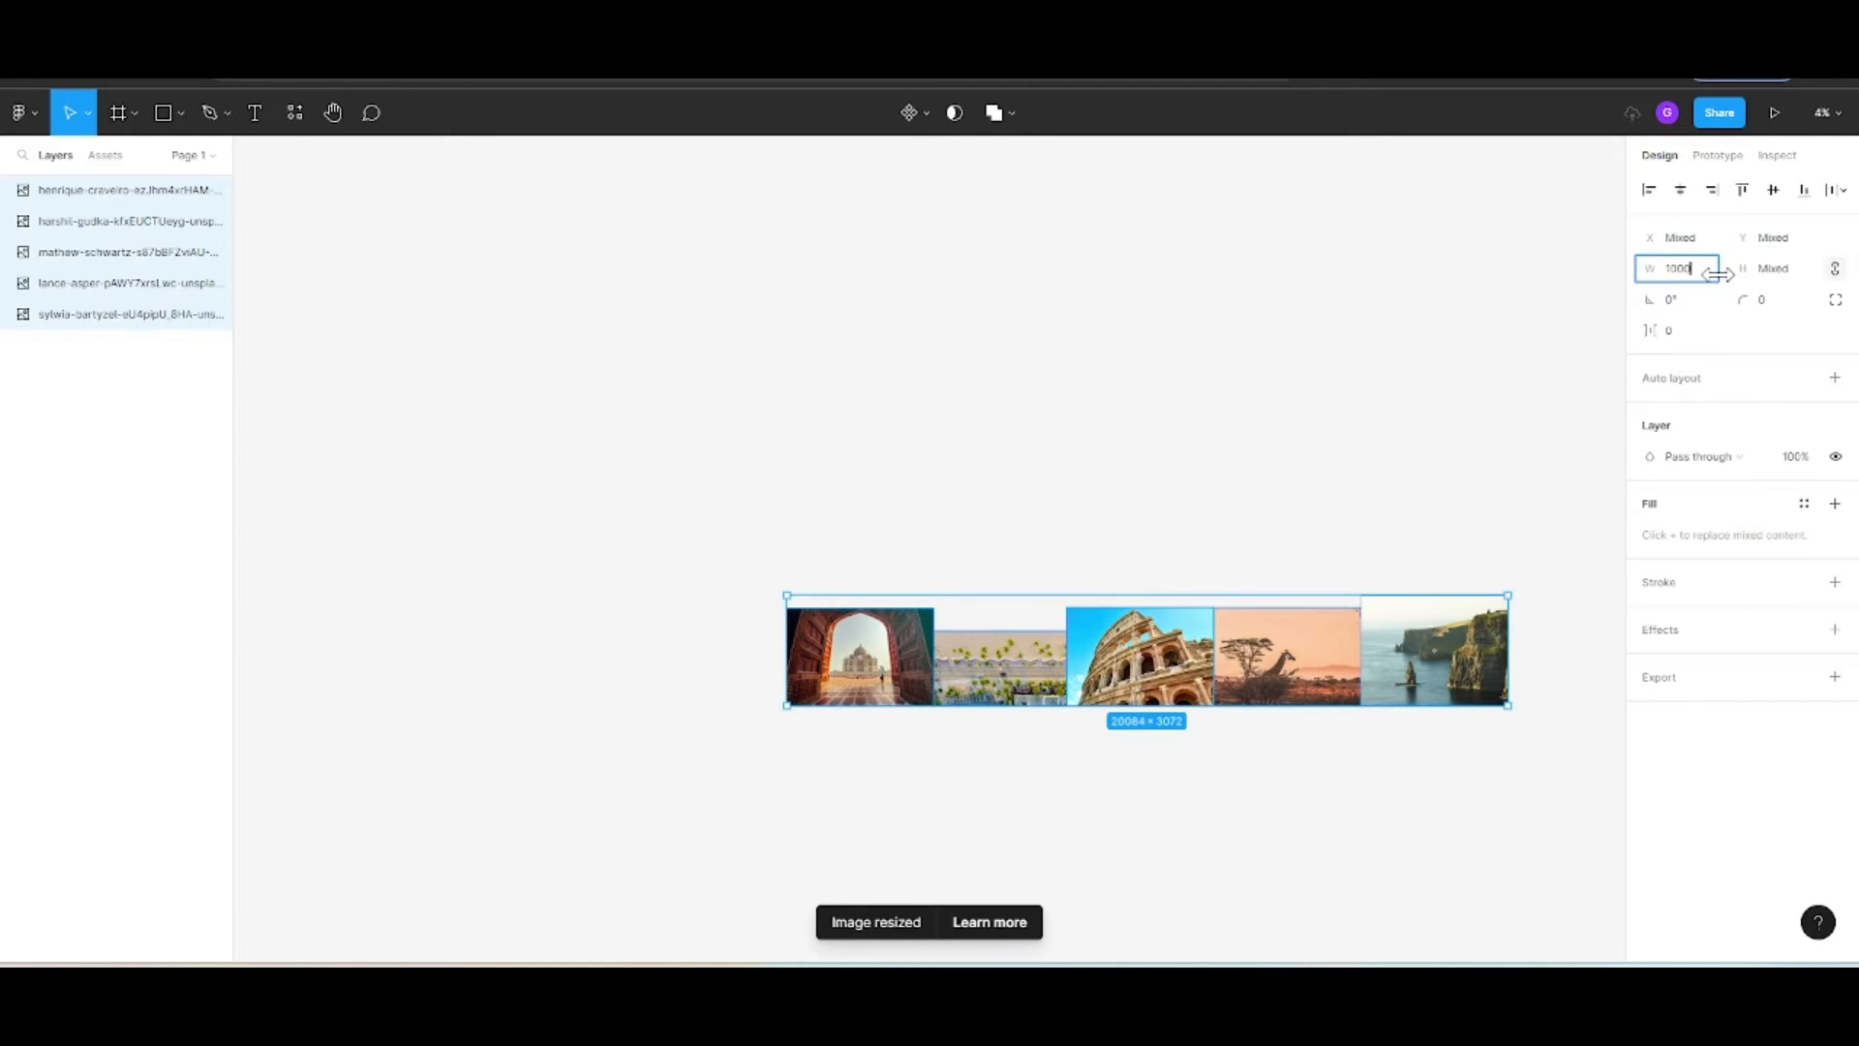
key(Return)
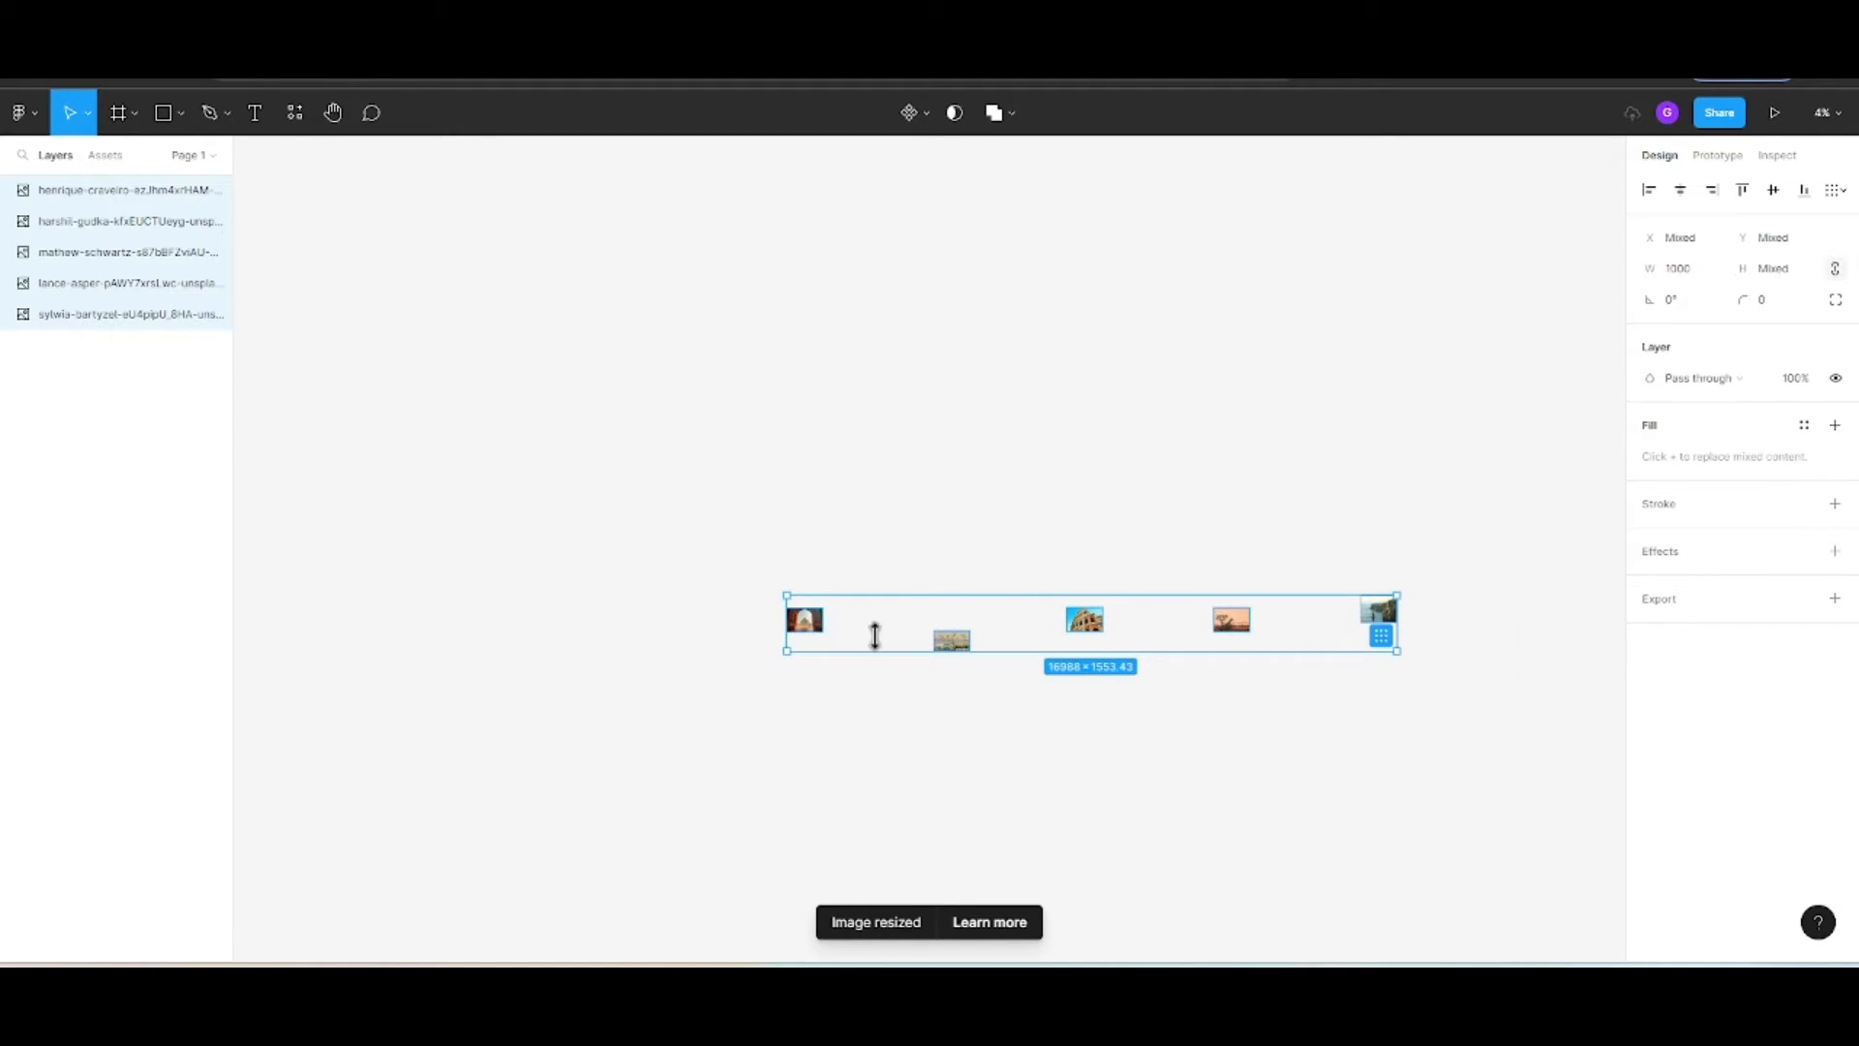
Rearrange the five resized photos into a compact, closely spaced row
drag(876, 629, 572, 293)
click(715, 423)
drag(793, 290, 617, 291)
drag(946, 293, 668, 300)
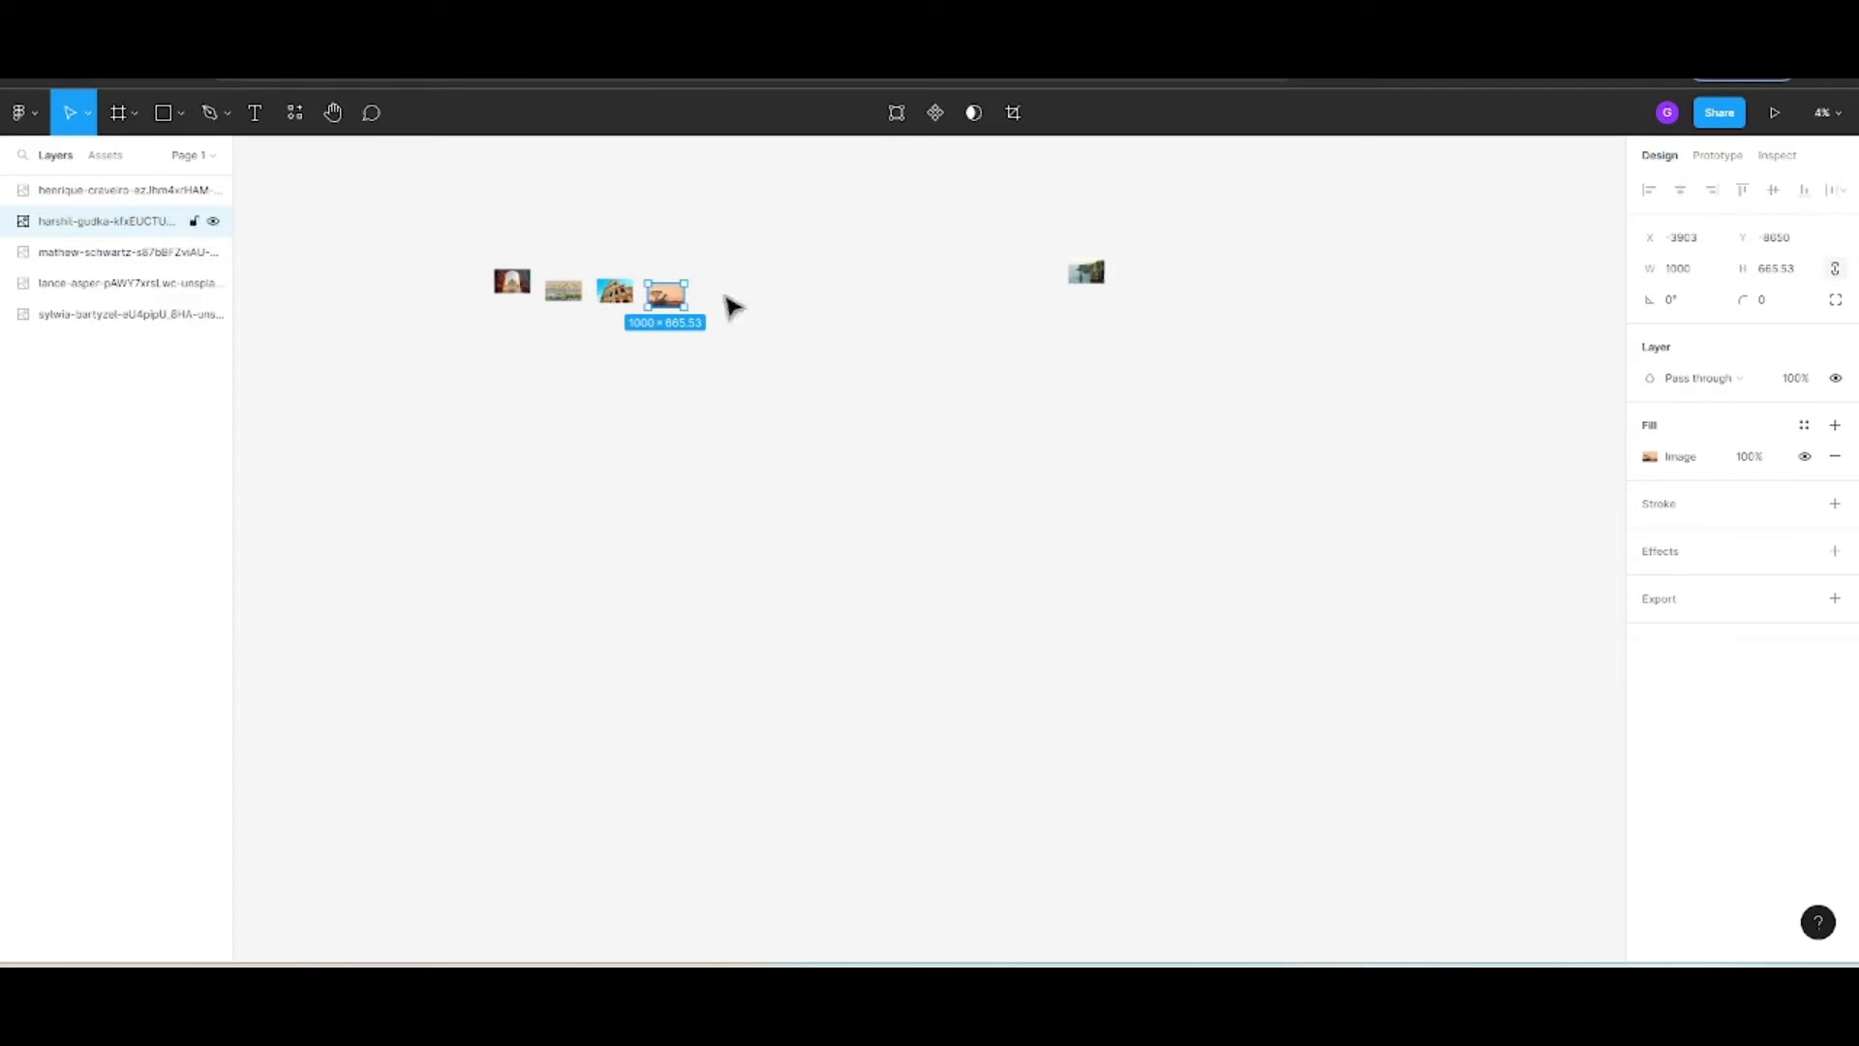
drag(1095, 274, 728, 305)
key(Escape)
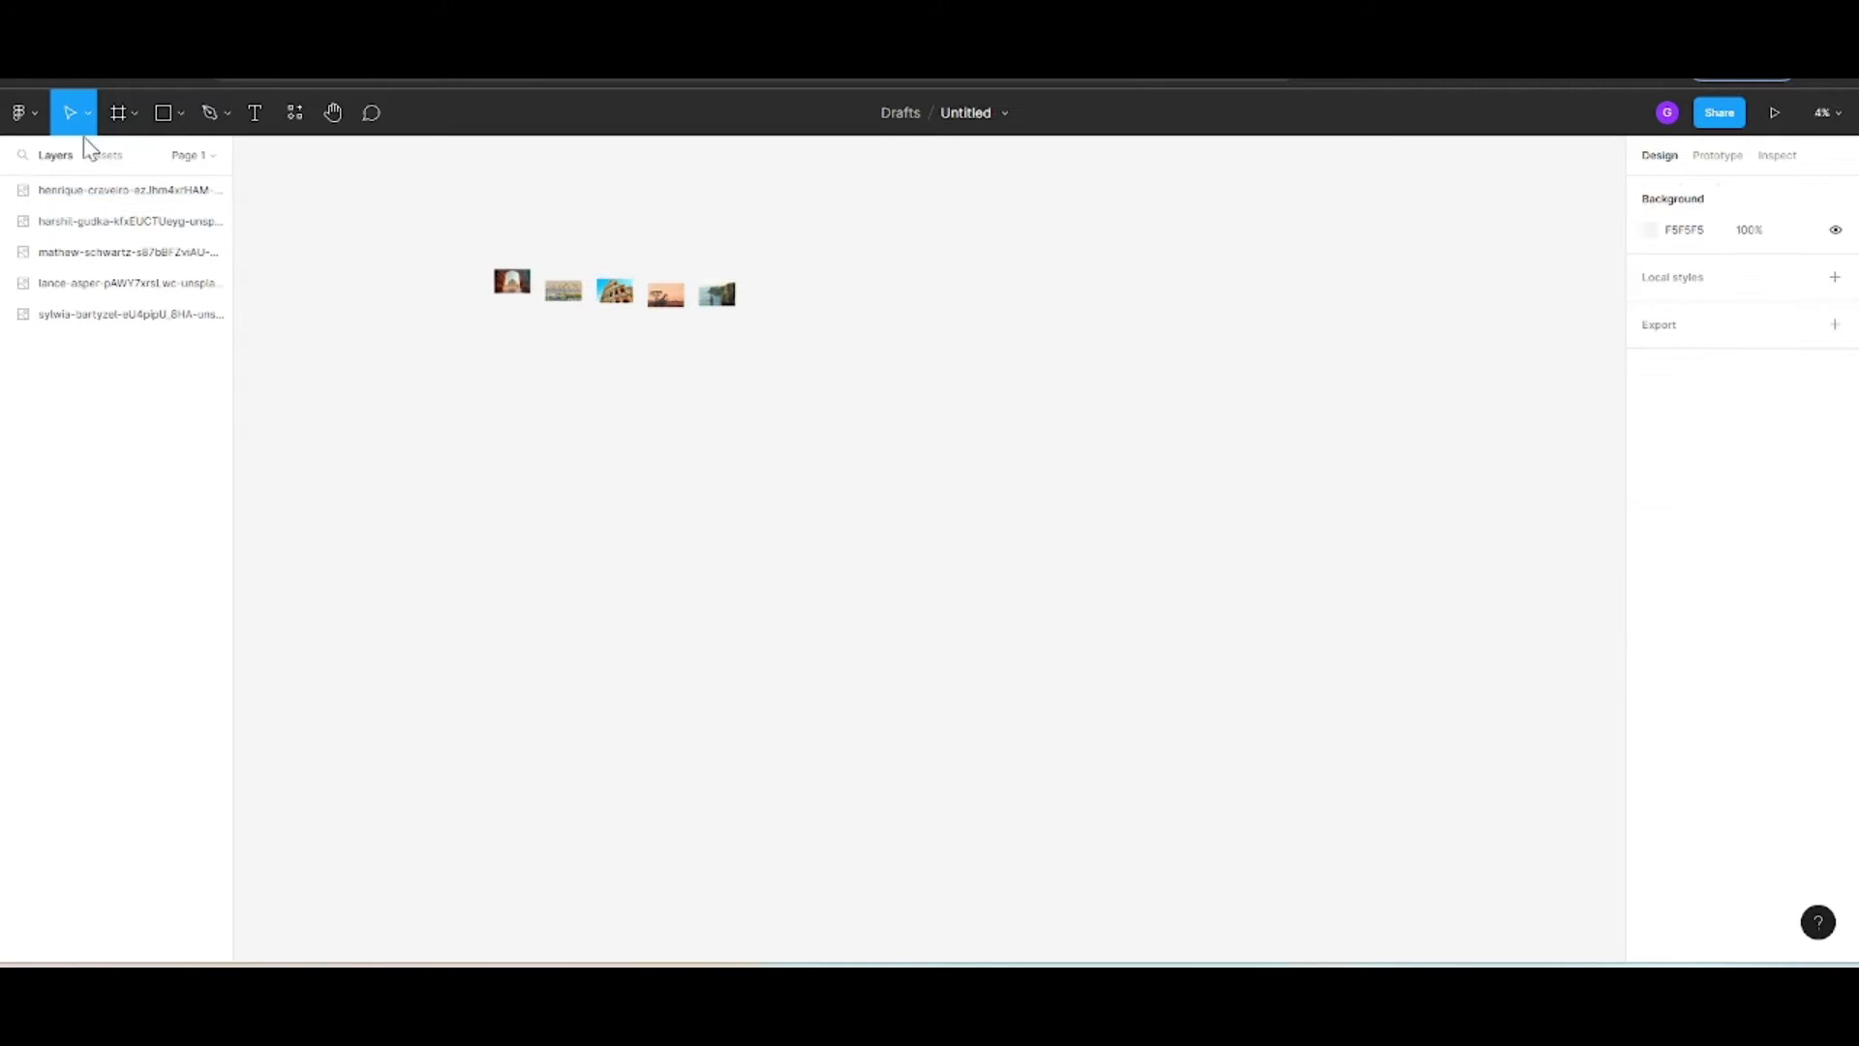
Raise the browser zoom to 90% and place a default 100 × 100 frame on the empty canvas
click(134, 113)
click(118, 161)
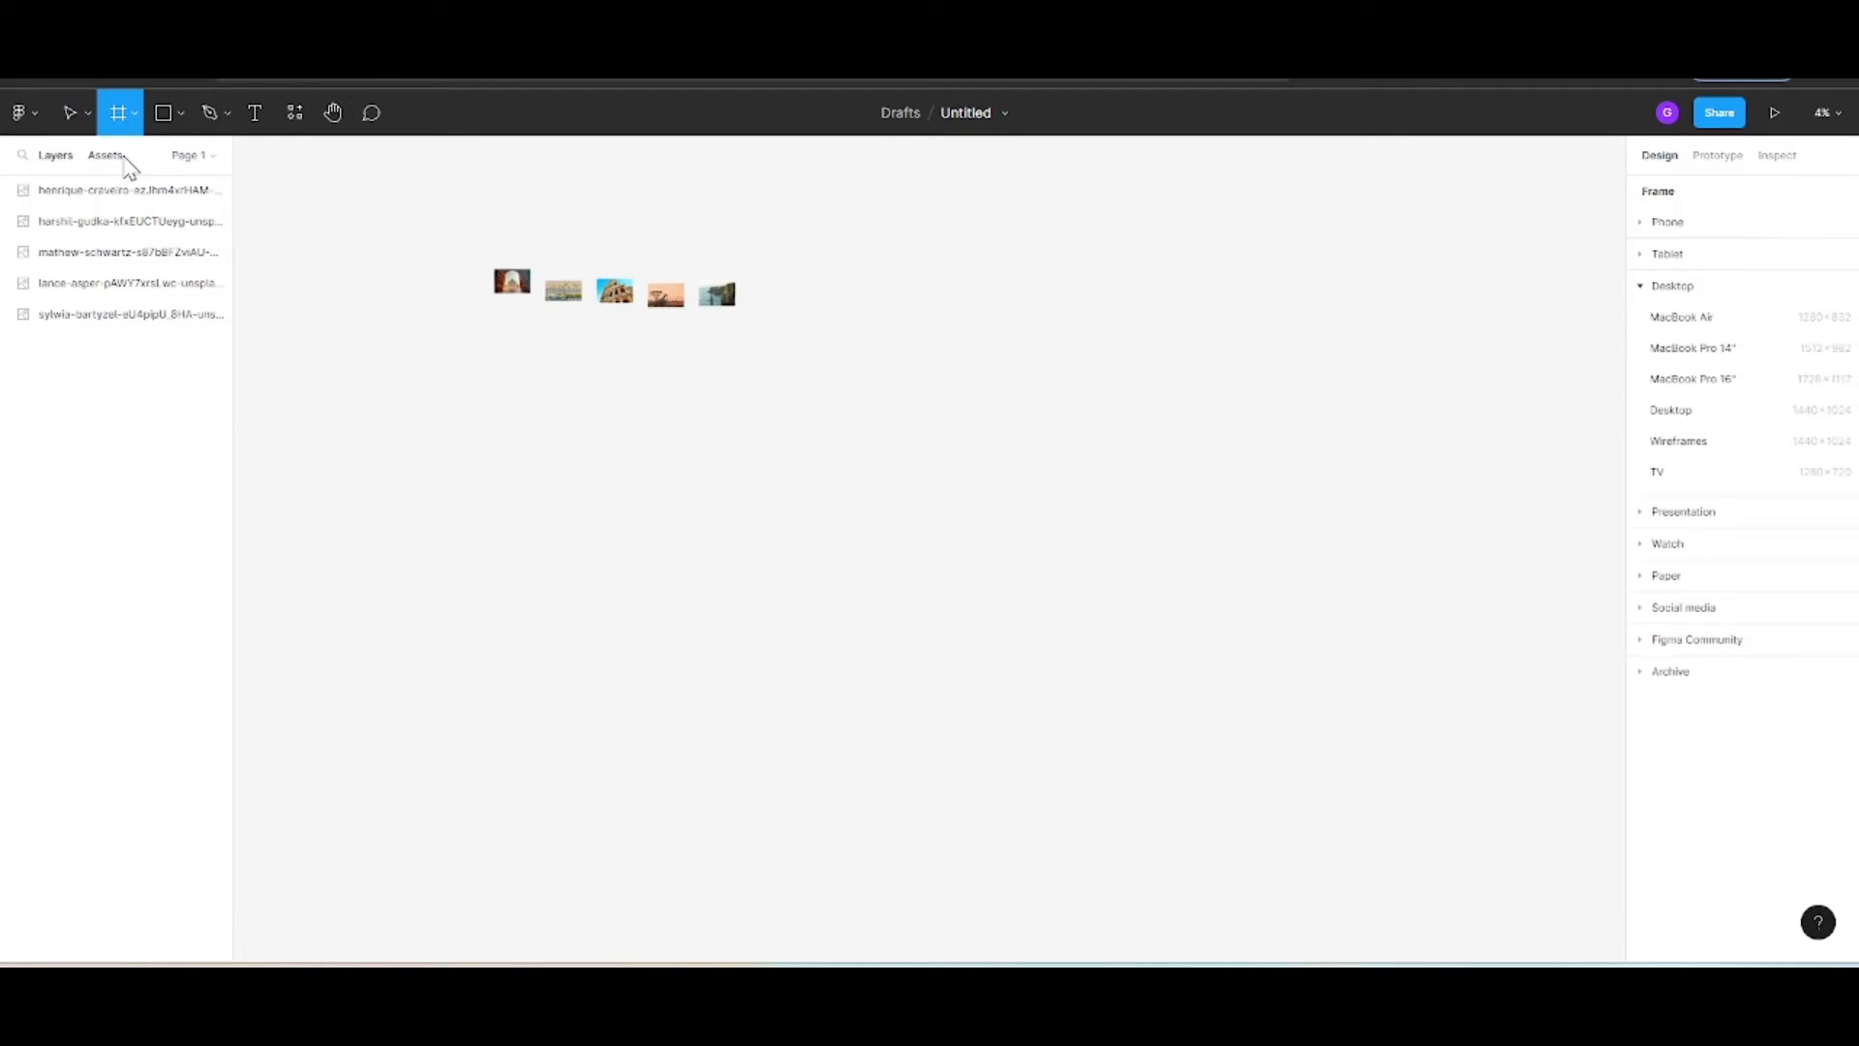
scroll(1514, 495, up, 1)
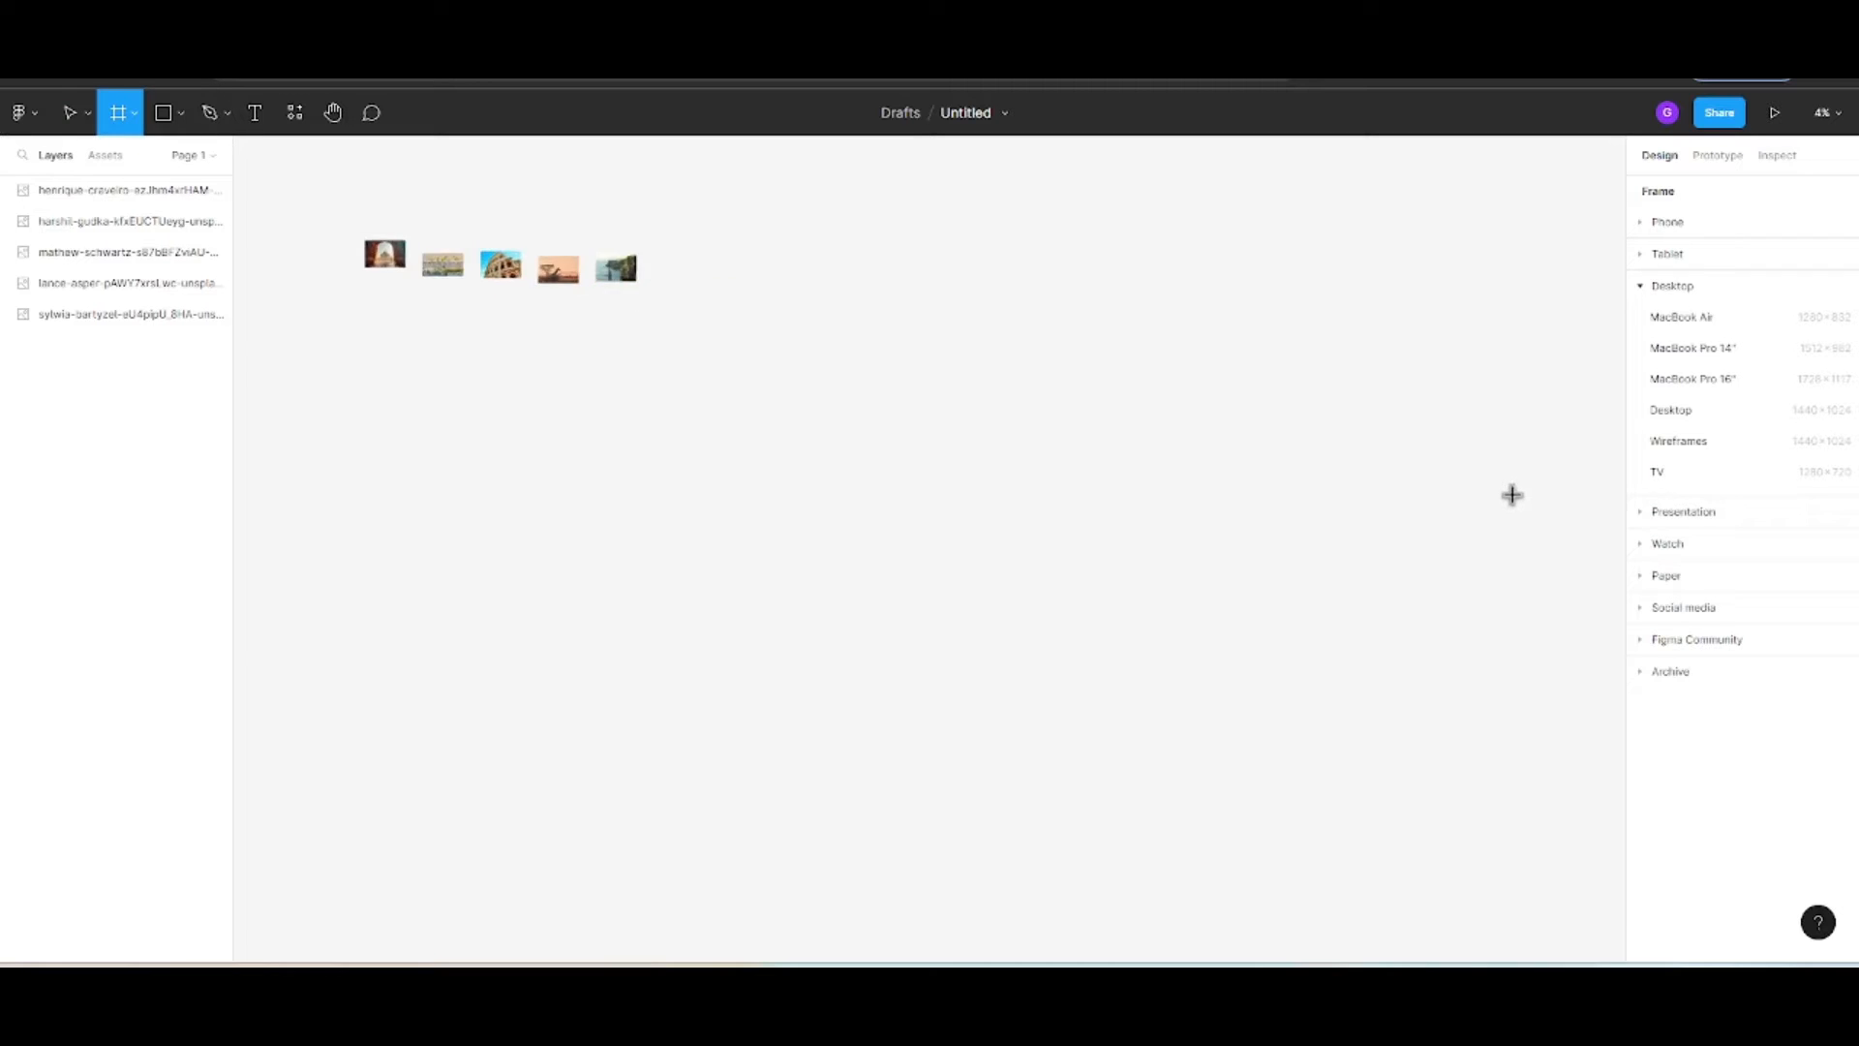
scroll(1548, 439, down, 1)
click(1834, 83)
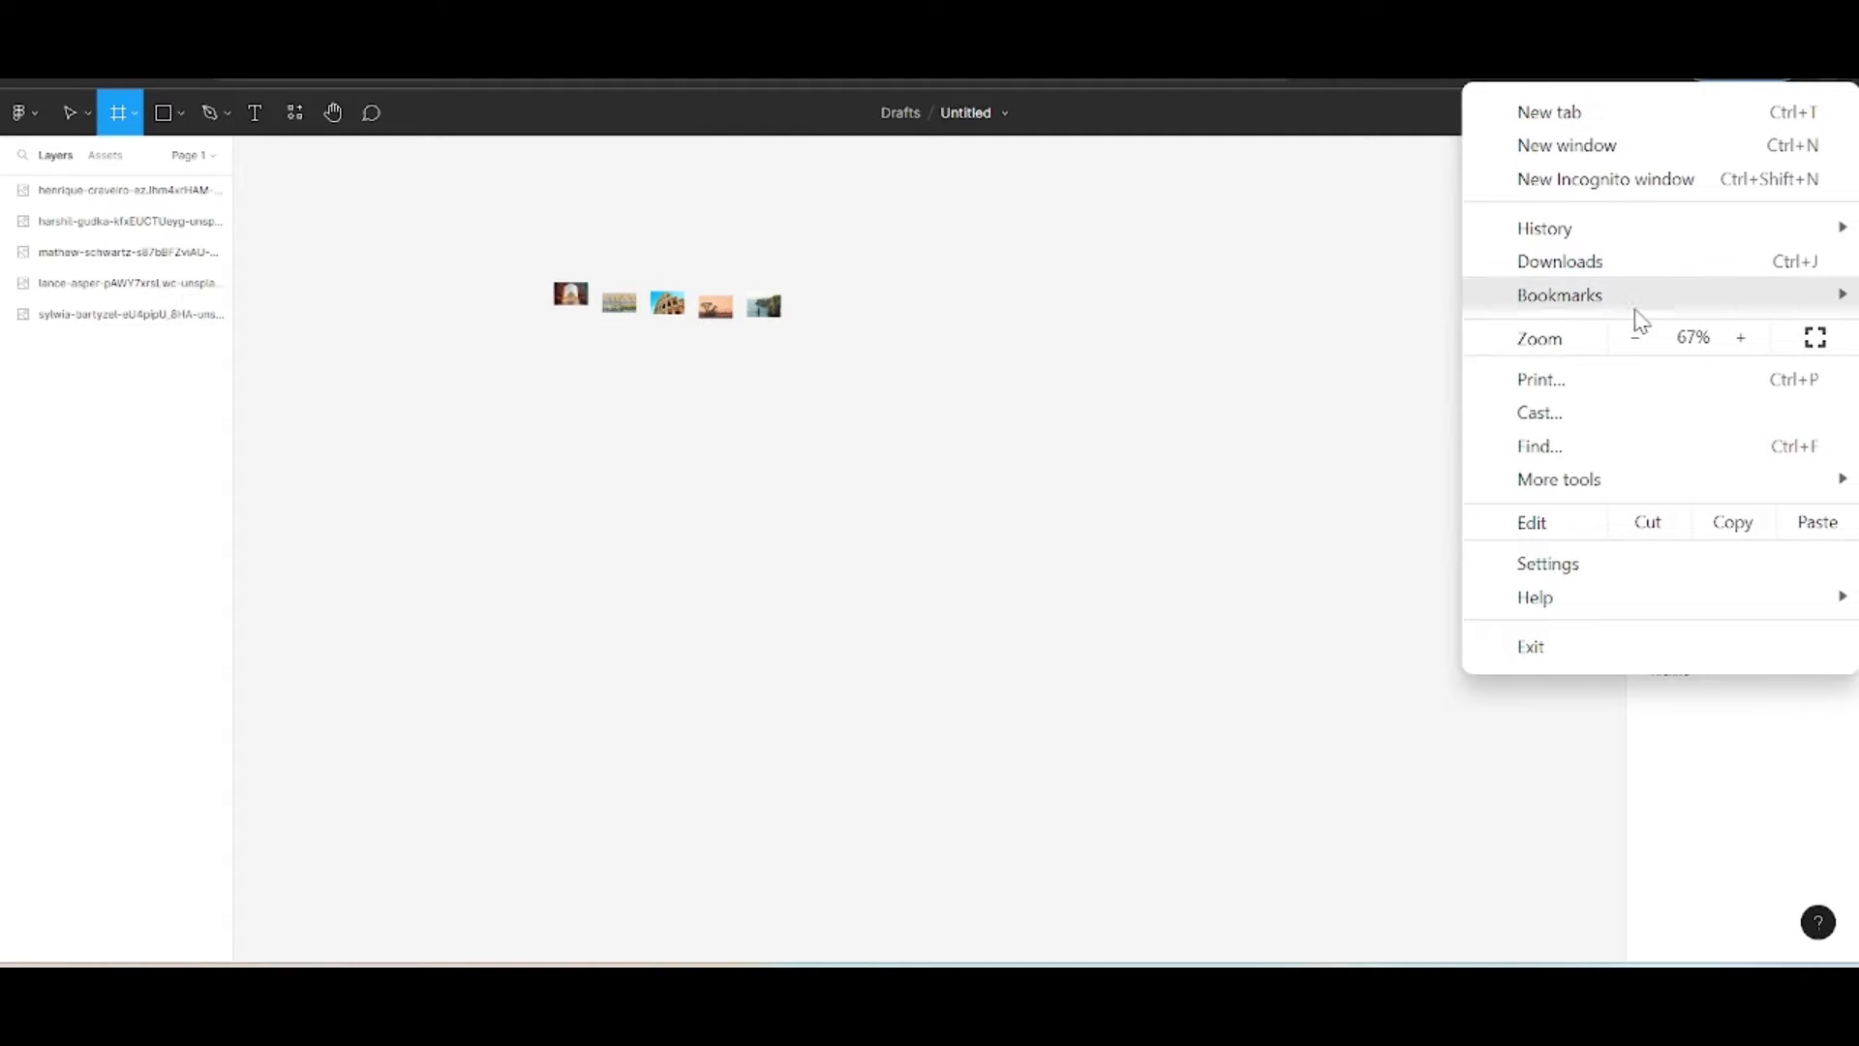
click(1741, 337)
click(1743, 339)
click(1742, 336)
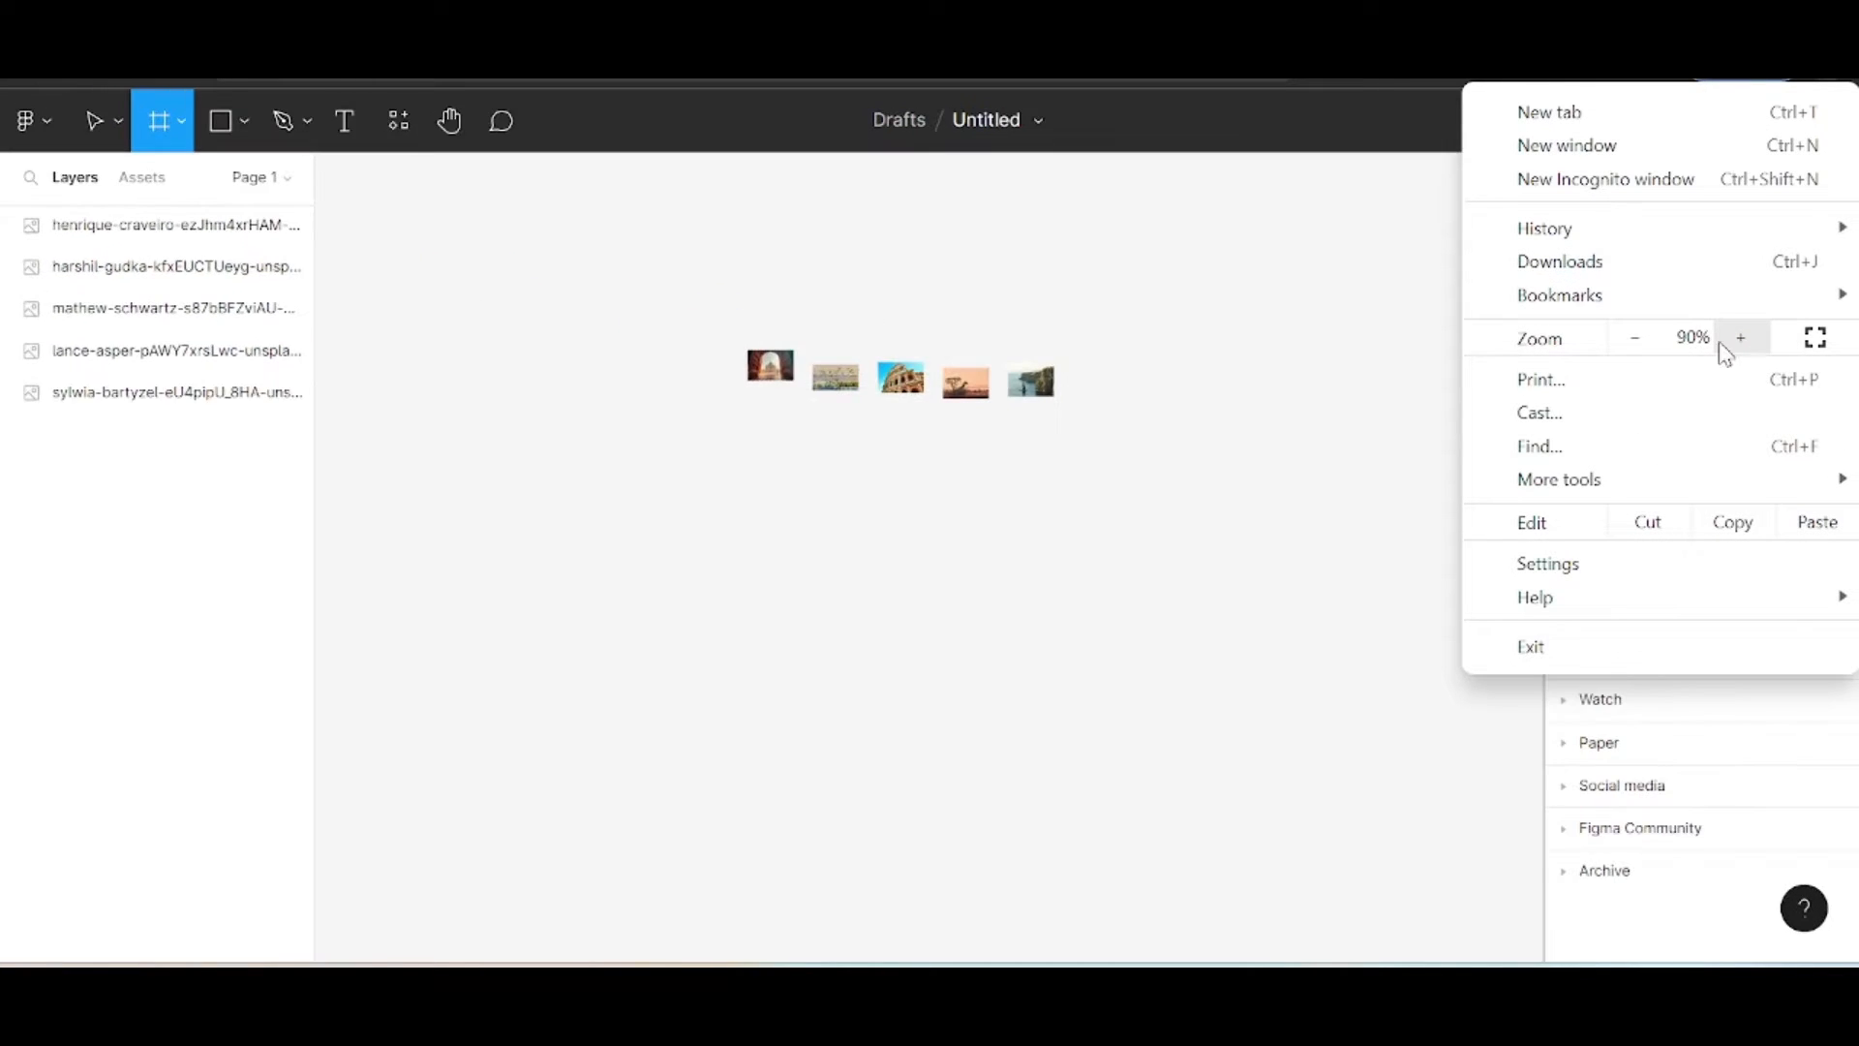
click(1303, 527)
click(1294, 510)
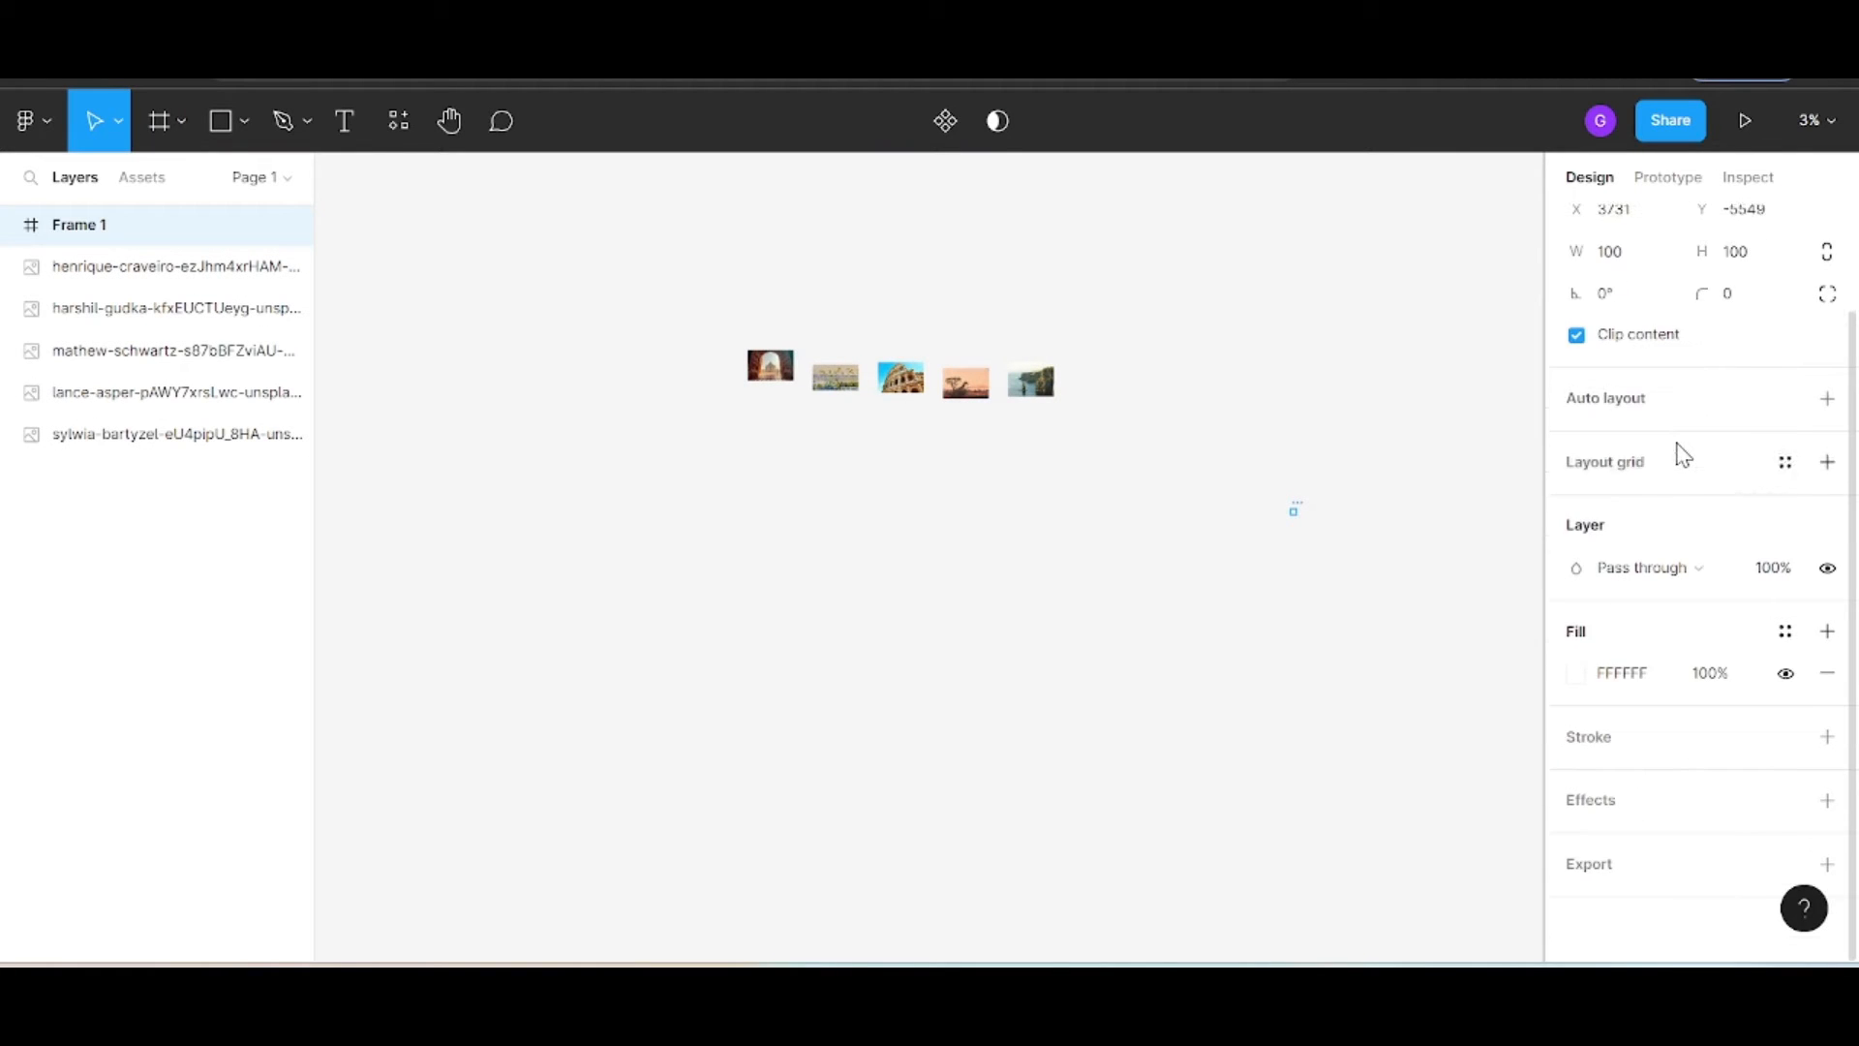
Add a new frame using the Desktop preset, 1440 × 1024
click(178, 118)
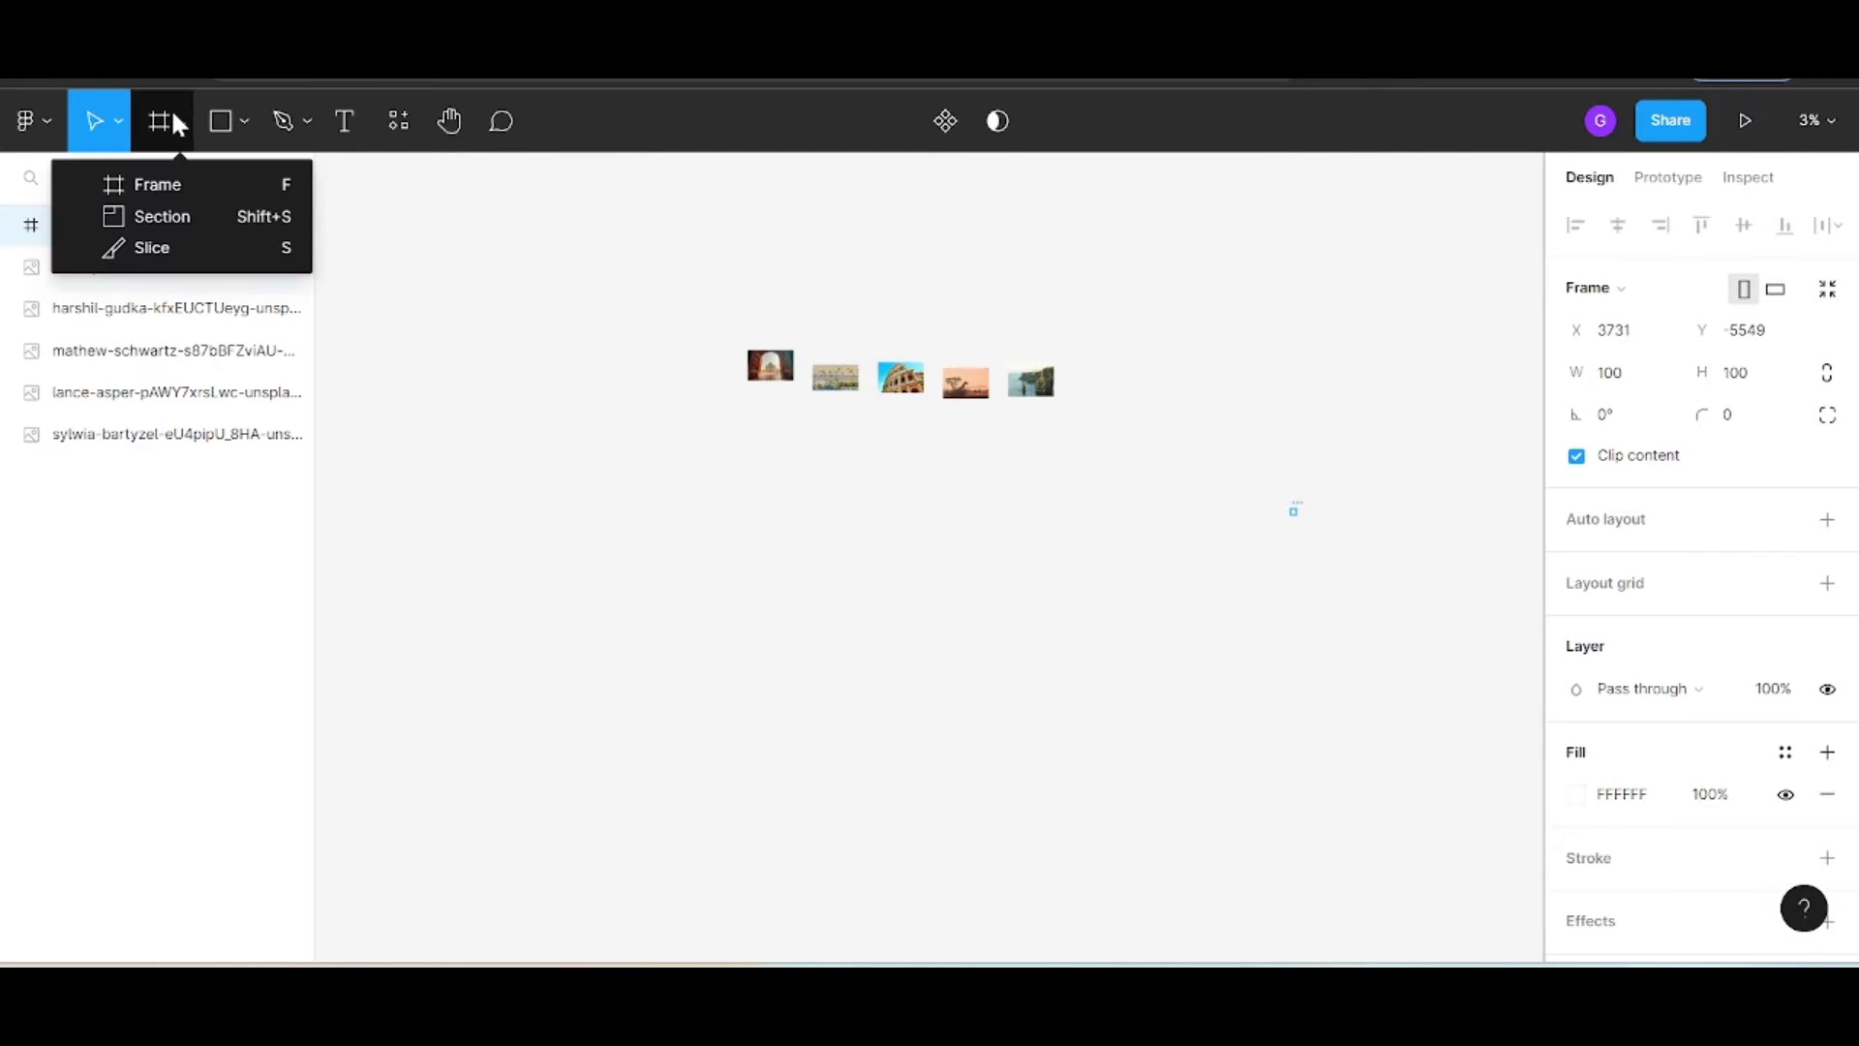
click(155, 184)
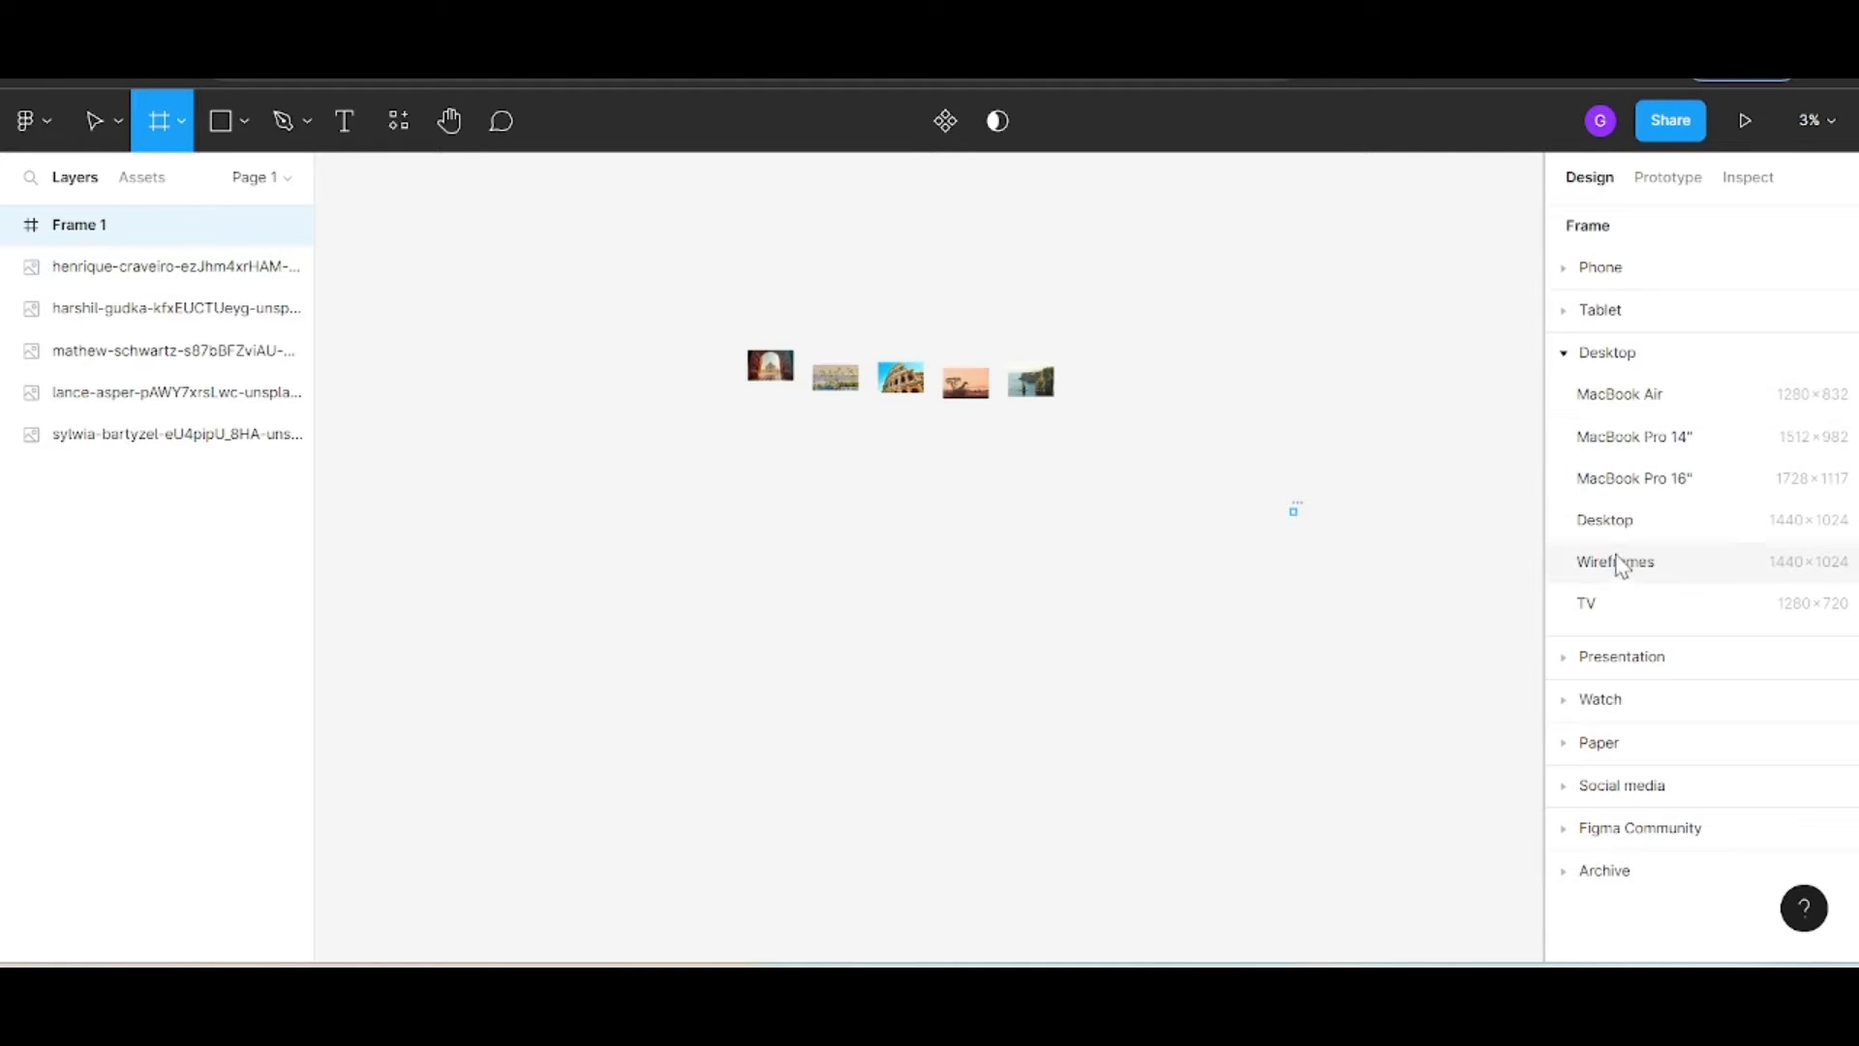
click(1607, 523)
Move the Desktop frame close beneath the row of photos
scroll(967, 579, up, 5)
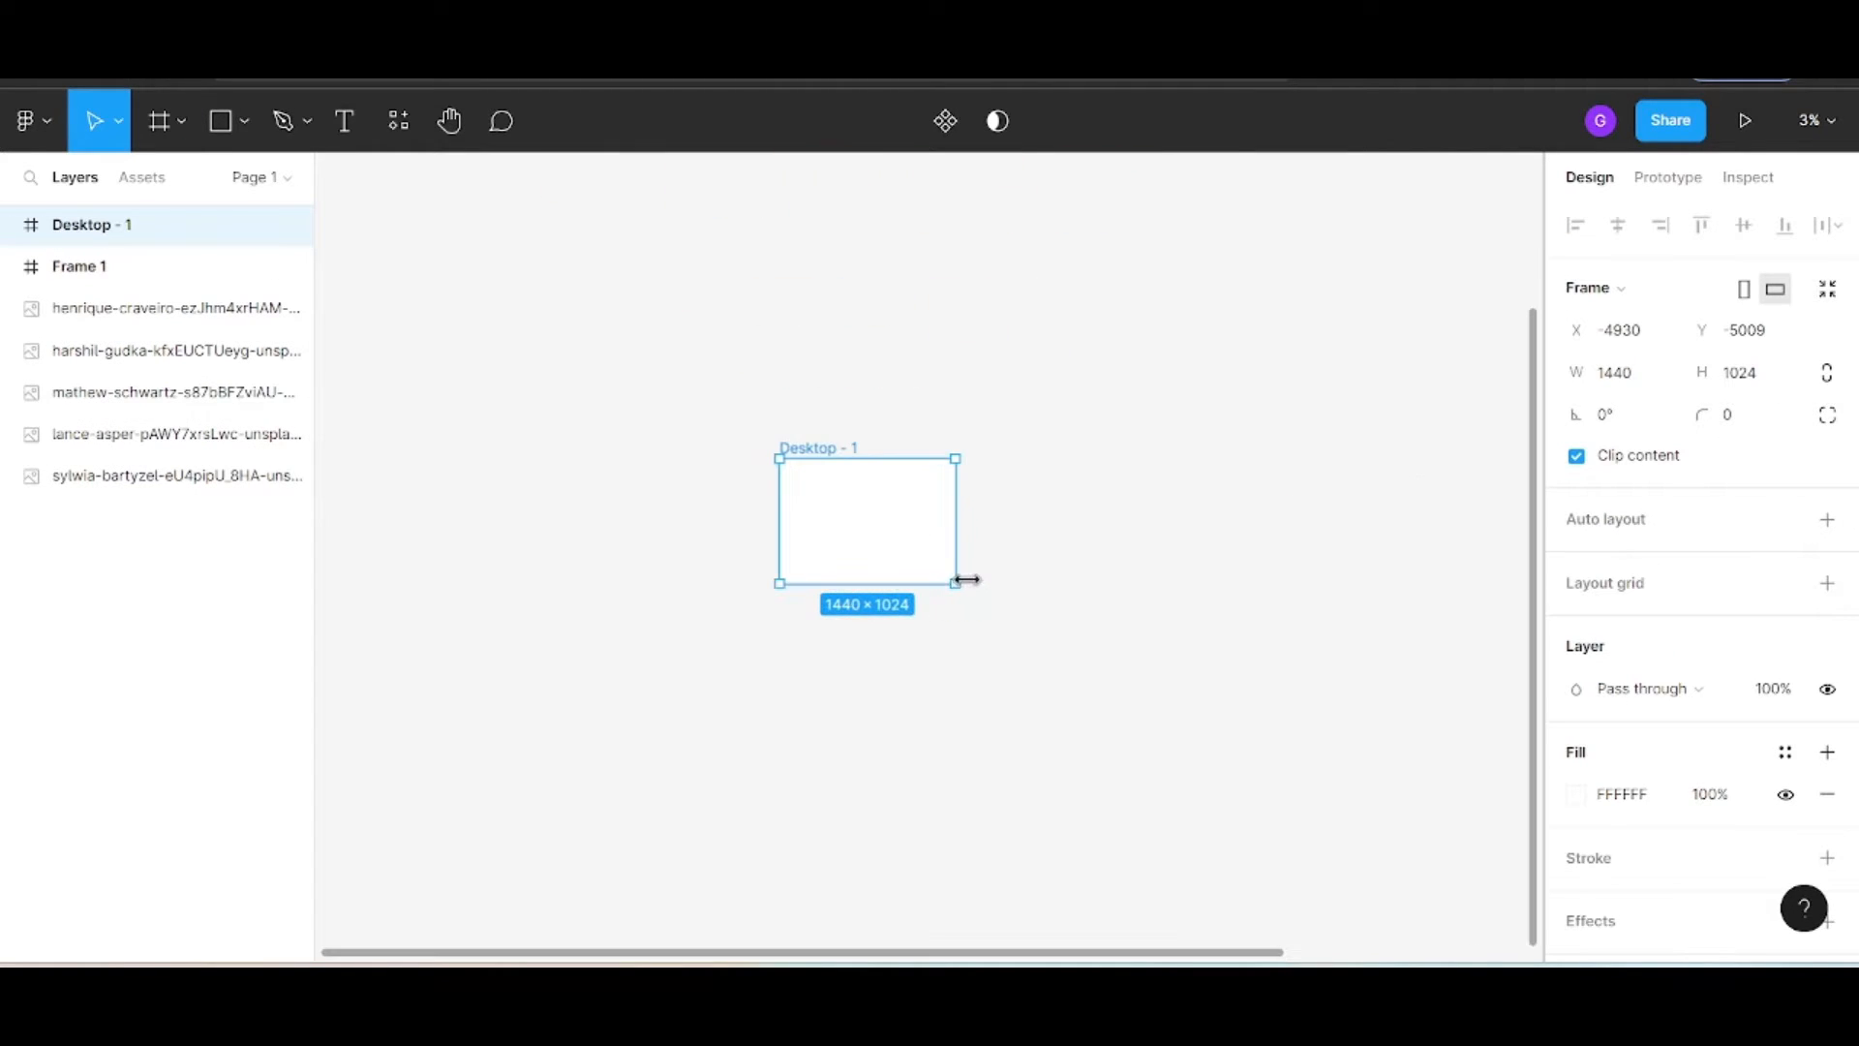
scroll(953, 563, down, 3)
drag(916, 560, 768, 445)
scroll(782, 449, up, 5)
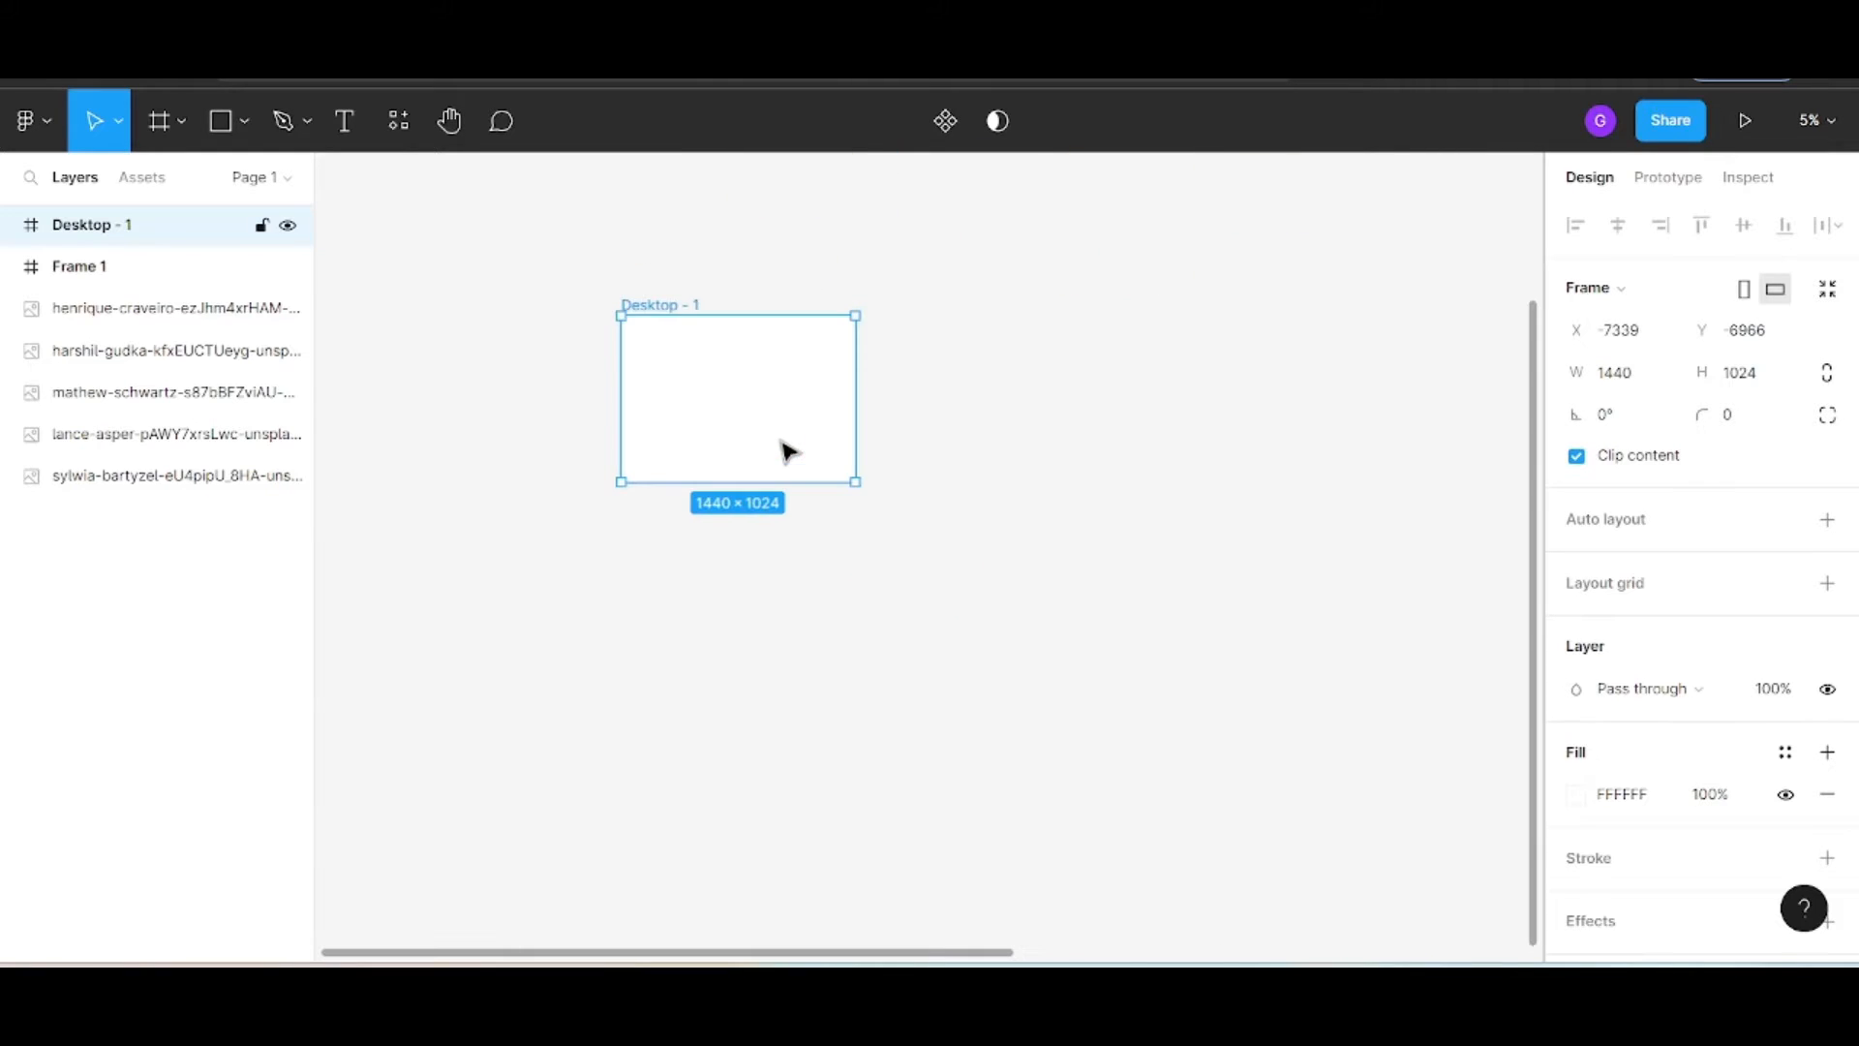
scroll(804, 465, up, 6)
scroll(816, 545, down, 5)
drag(775, 572, 817, 511)
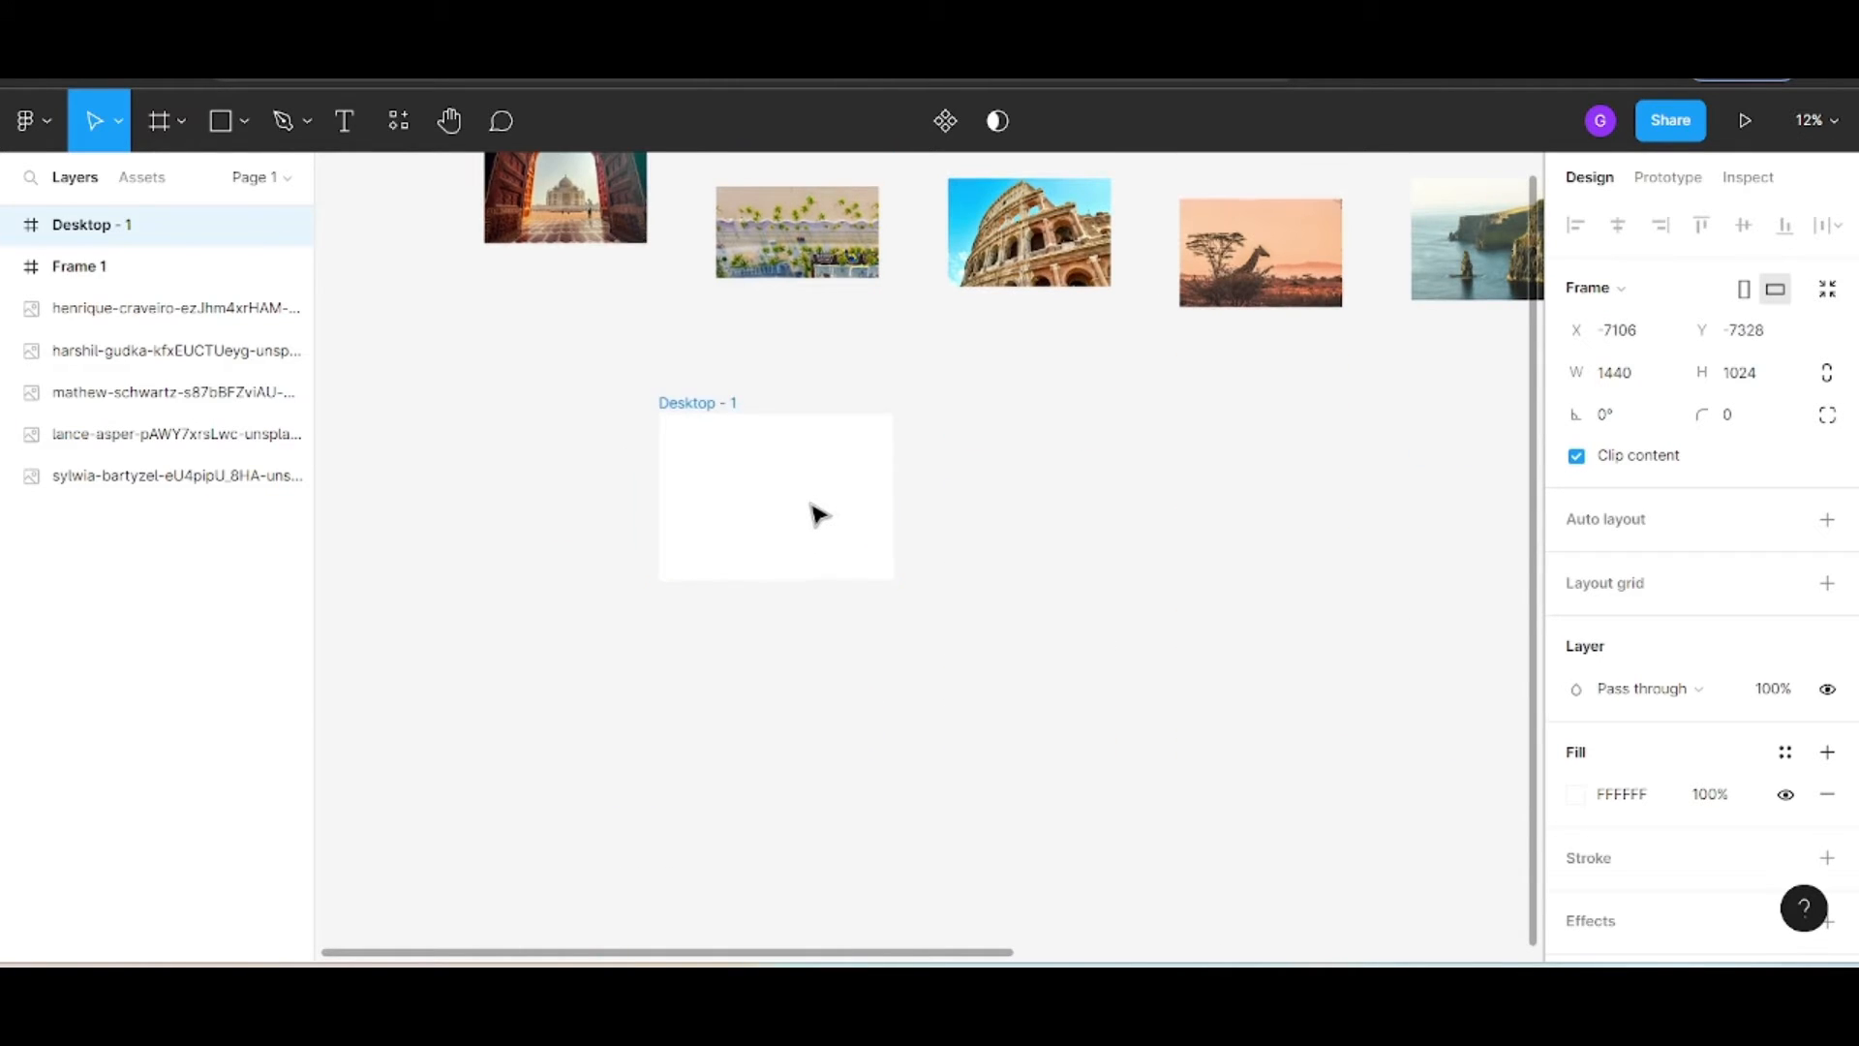
scroll(817, 513, up, 3)
scroll(816, 518, down, 3)
scroll(839, 528, up, 1)
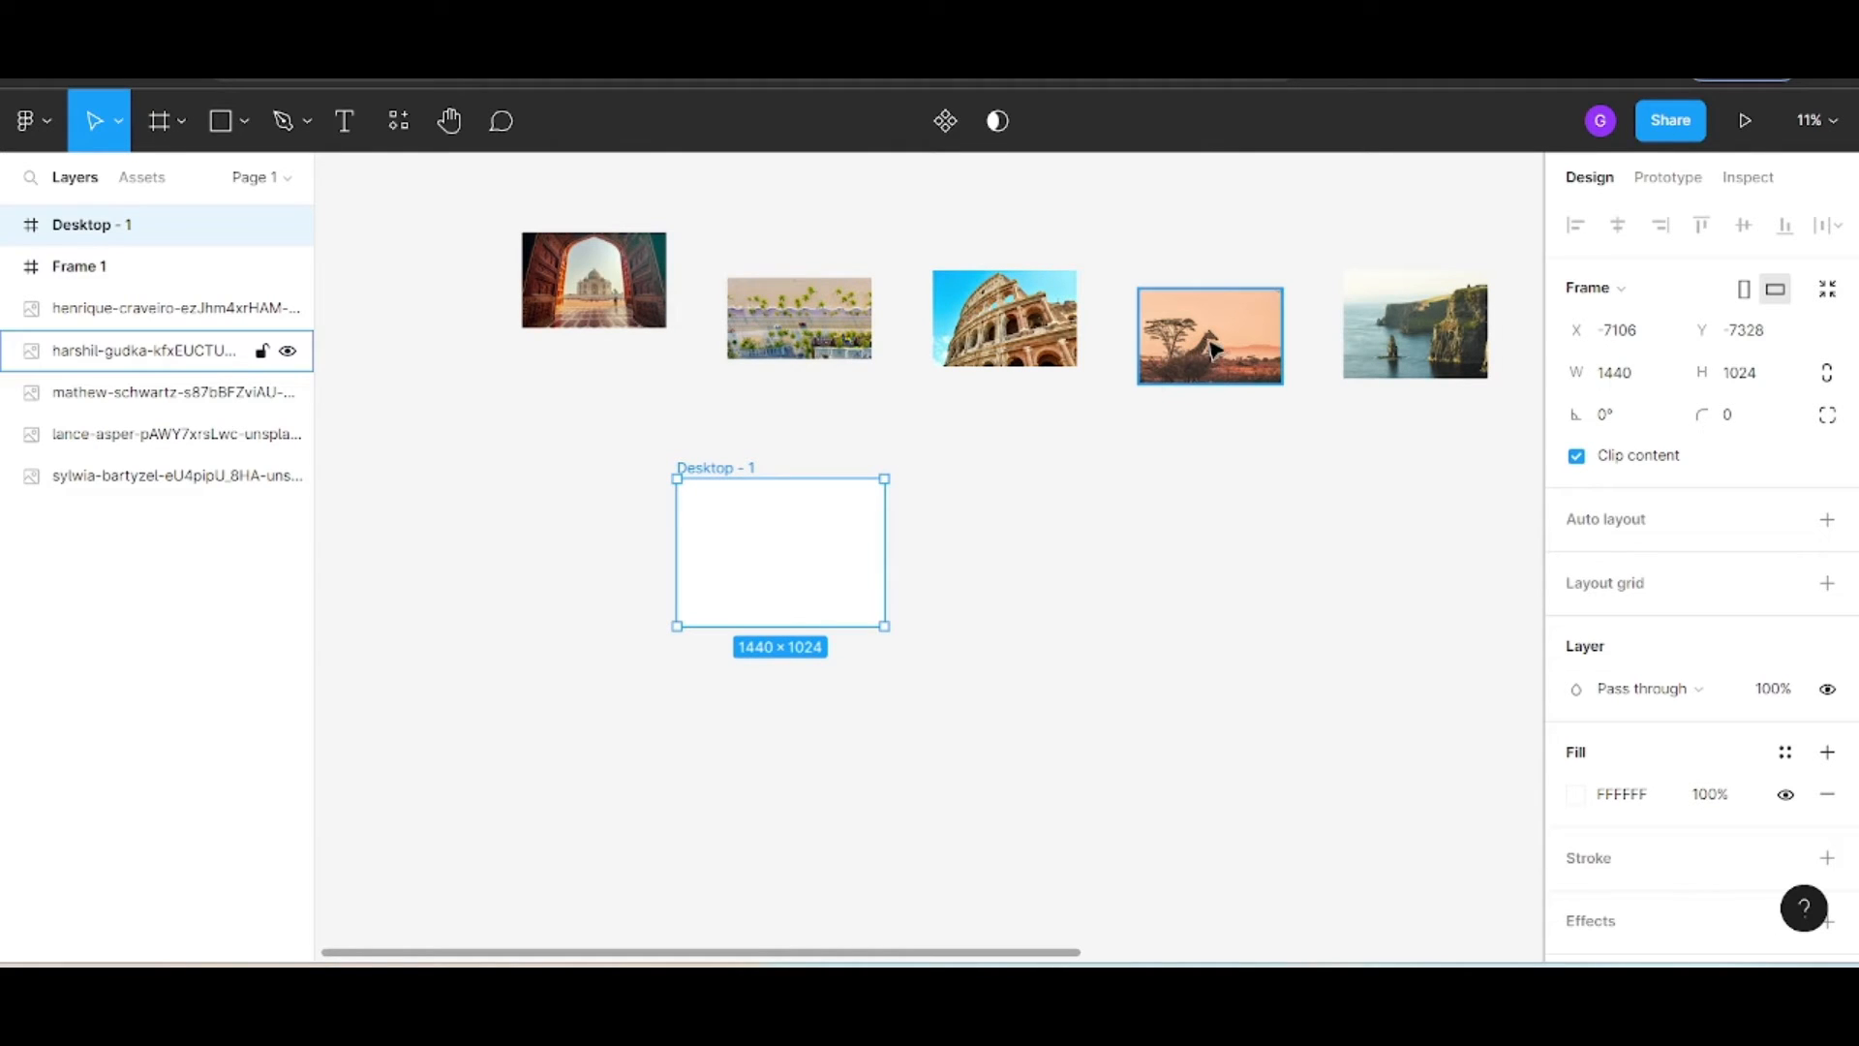
Place the giraffe photo inside the Desktop frame, aligned to its upper-left corner at X 0, Y 0
click(1251, 334)
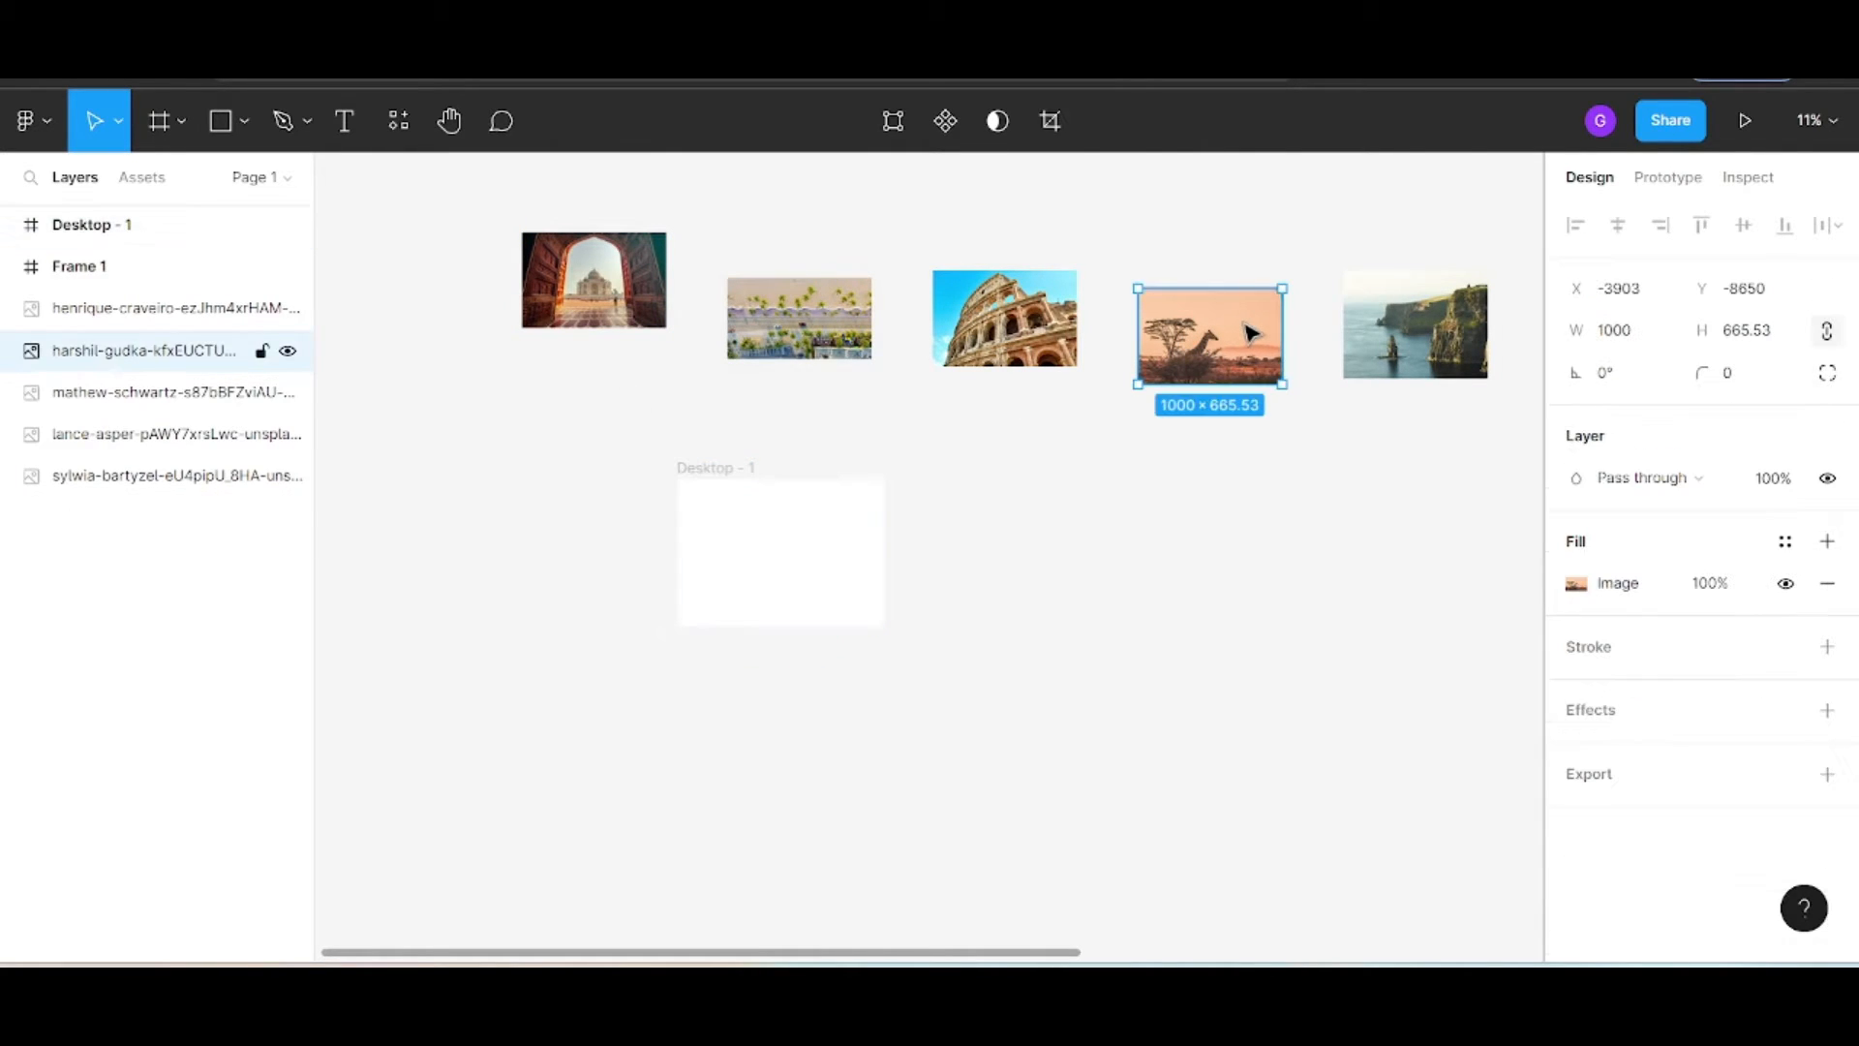
drag(1251, 334, 780, 513)
scroll(800, 563, up, 1)
scroll(800, 569, up, 3)
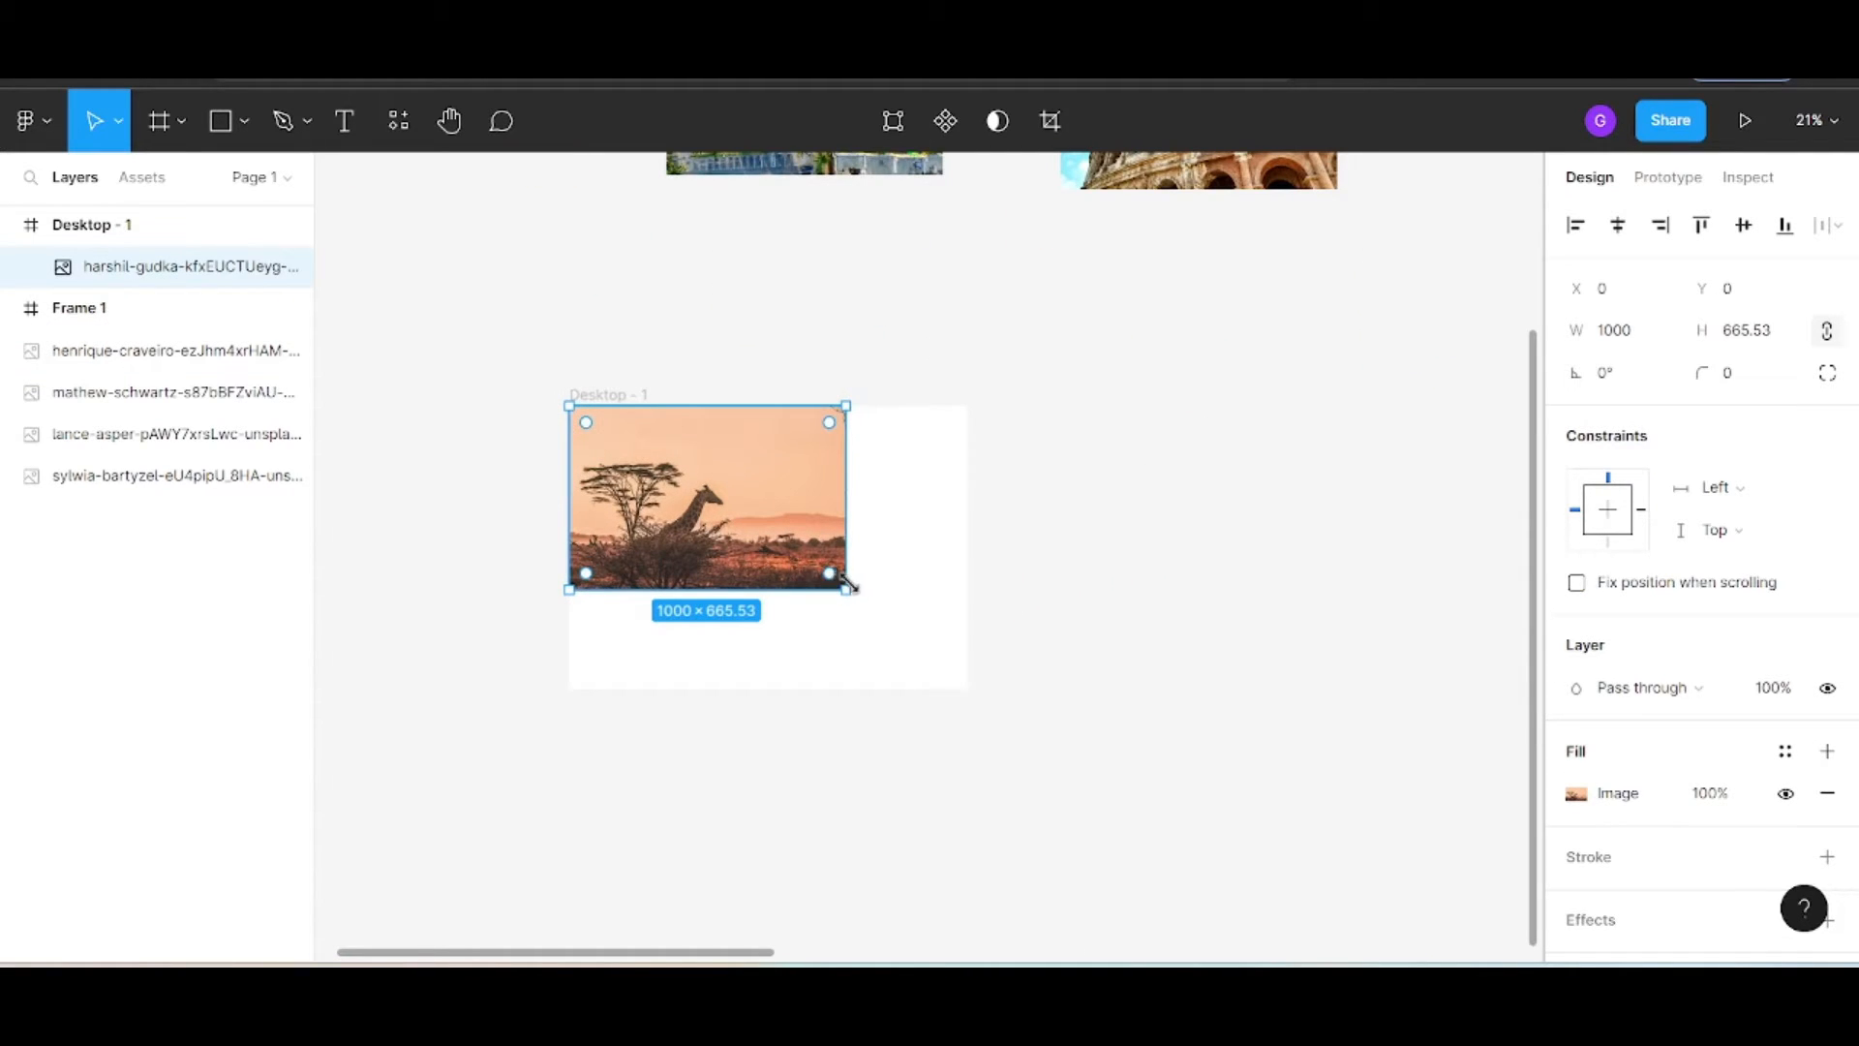
Try setting the giraffe photo's width to 150, and undo that change
click(1628, 334)
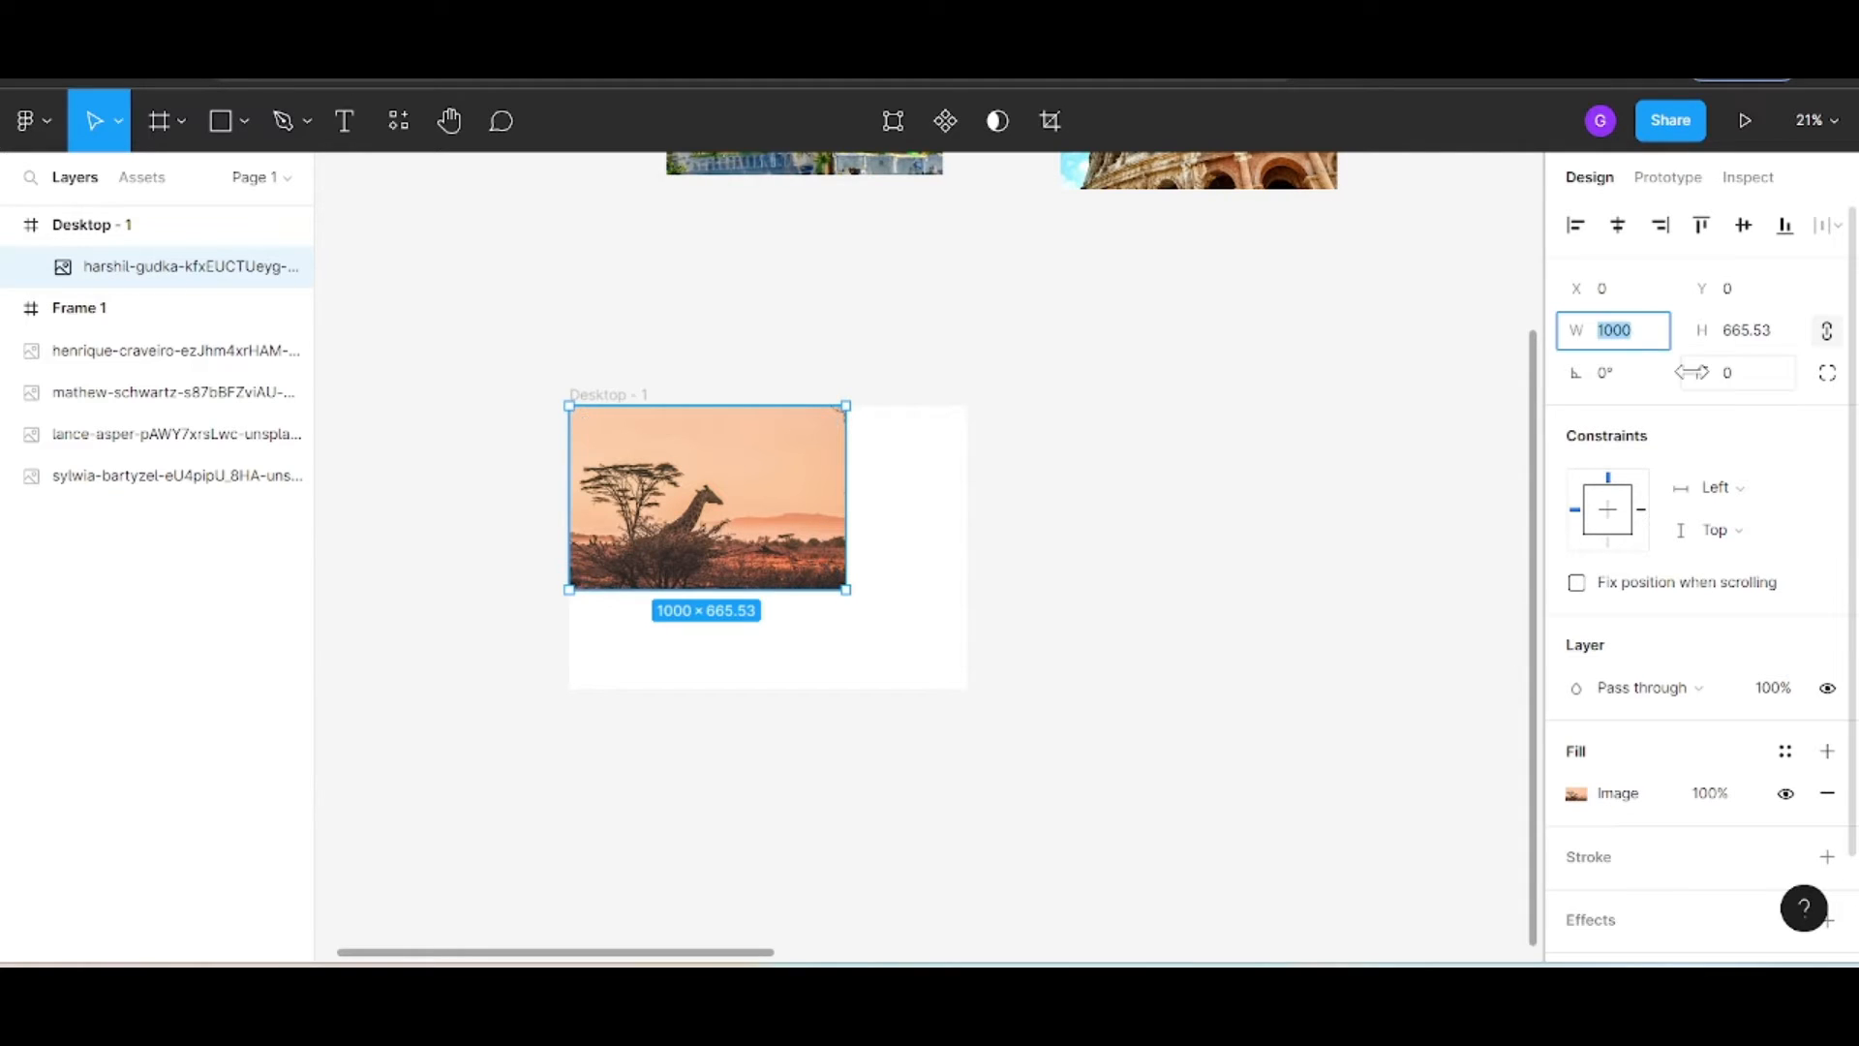
key(Return)
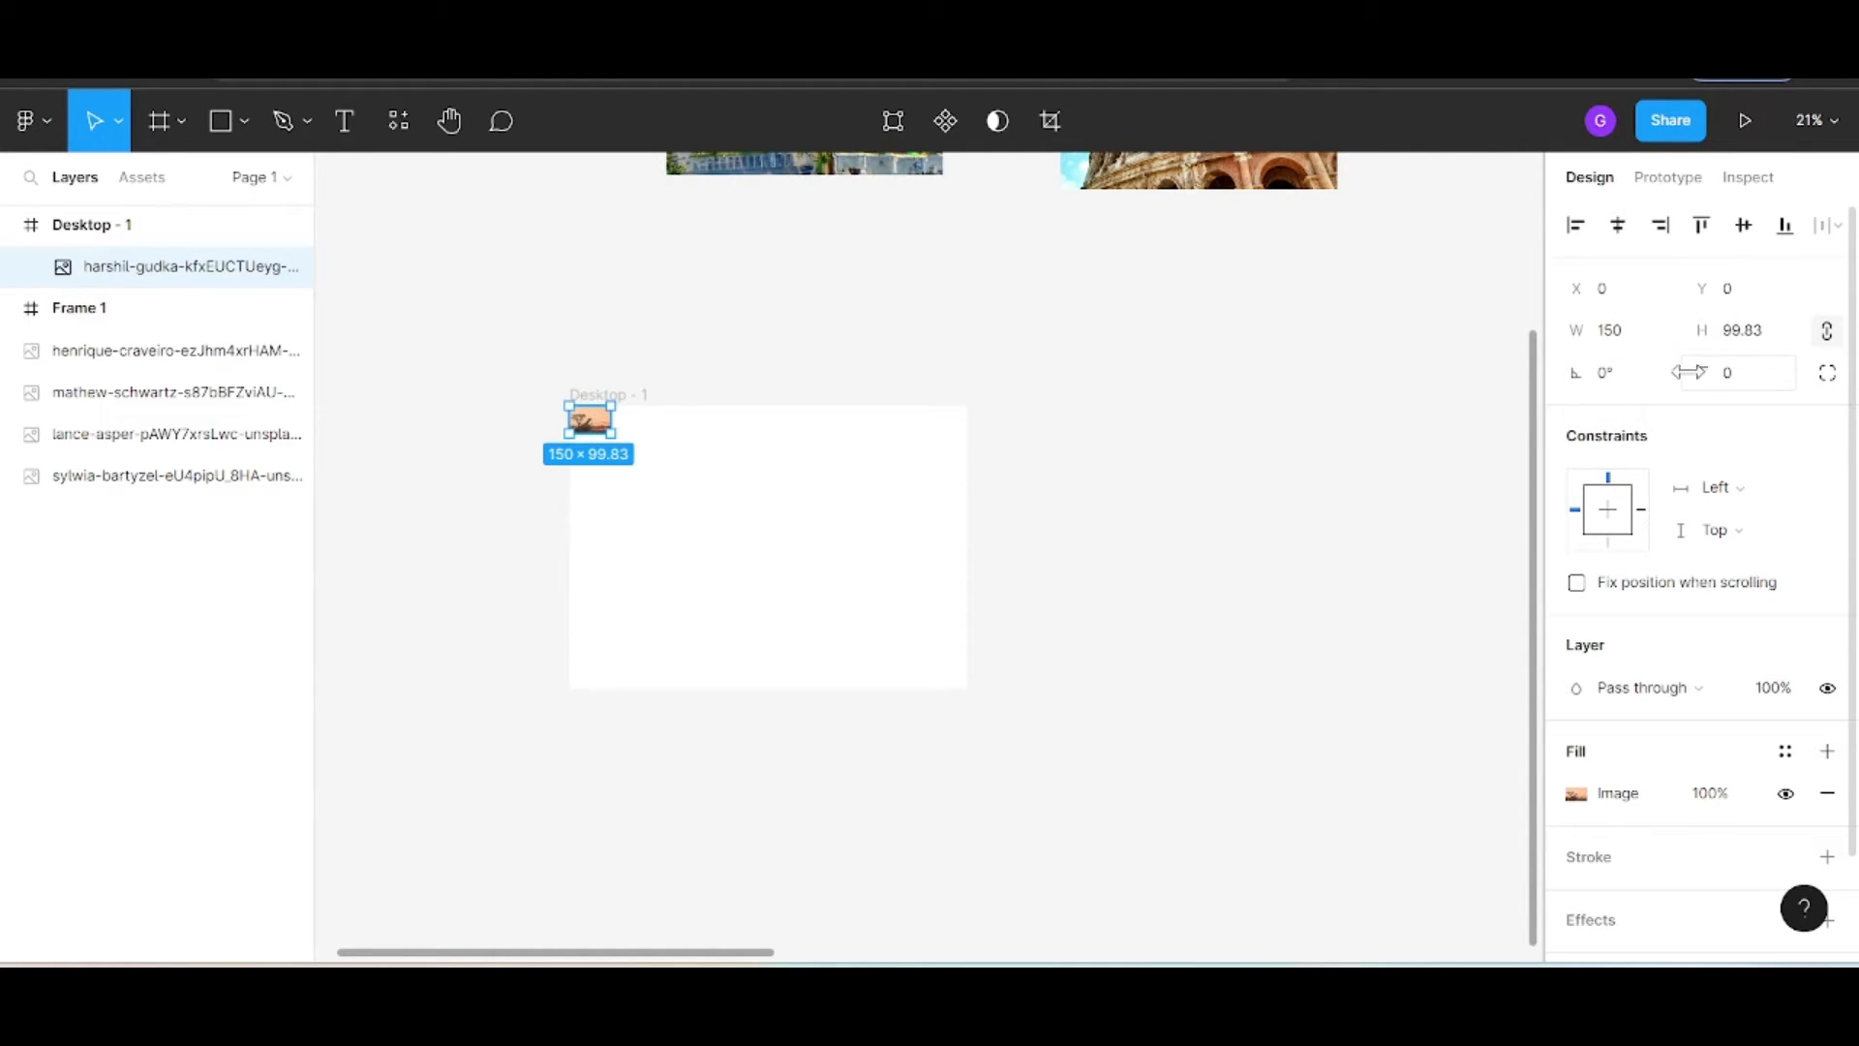
key(ctrl+z)
Enlarge the giraffe photo to fill the whole Desktop frame at 1440 × 1024
drag(844, 583, 969, 687)
click(1071, 817)
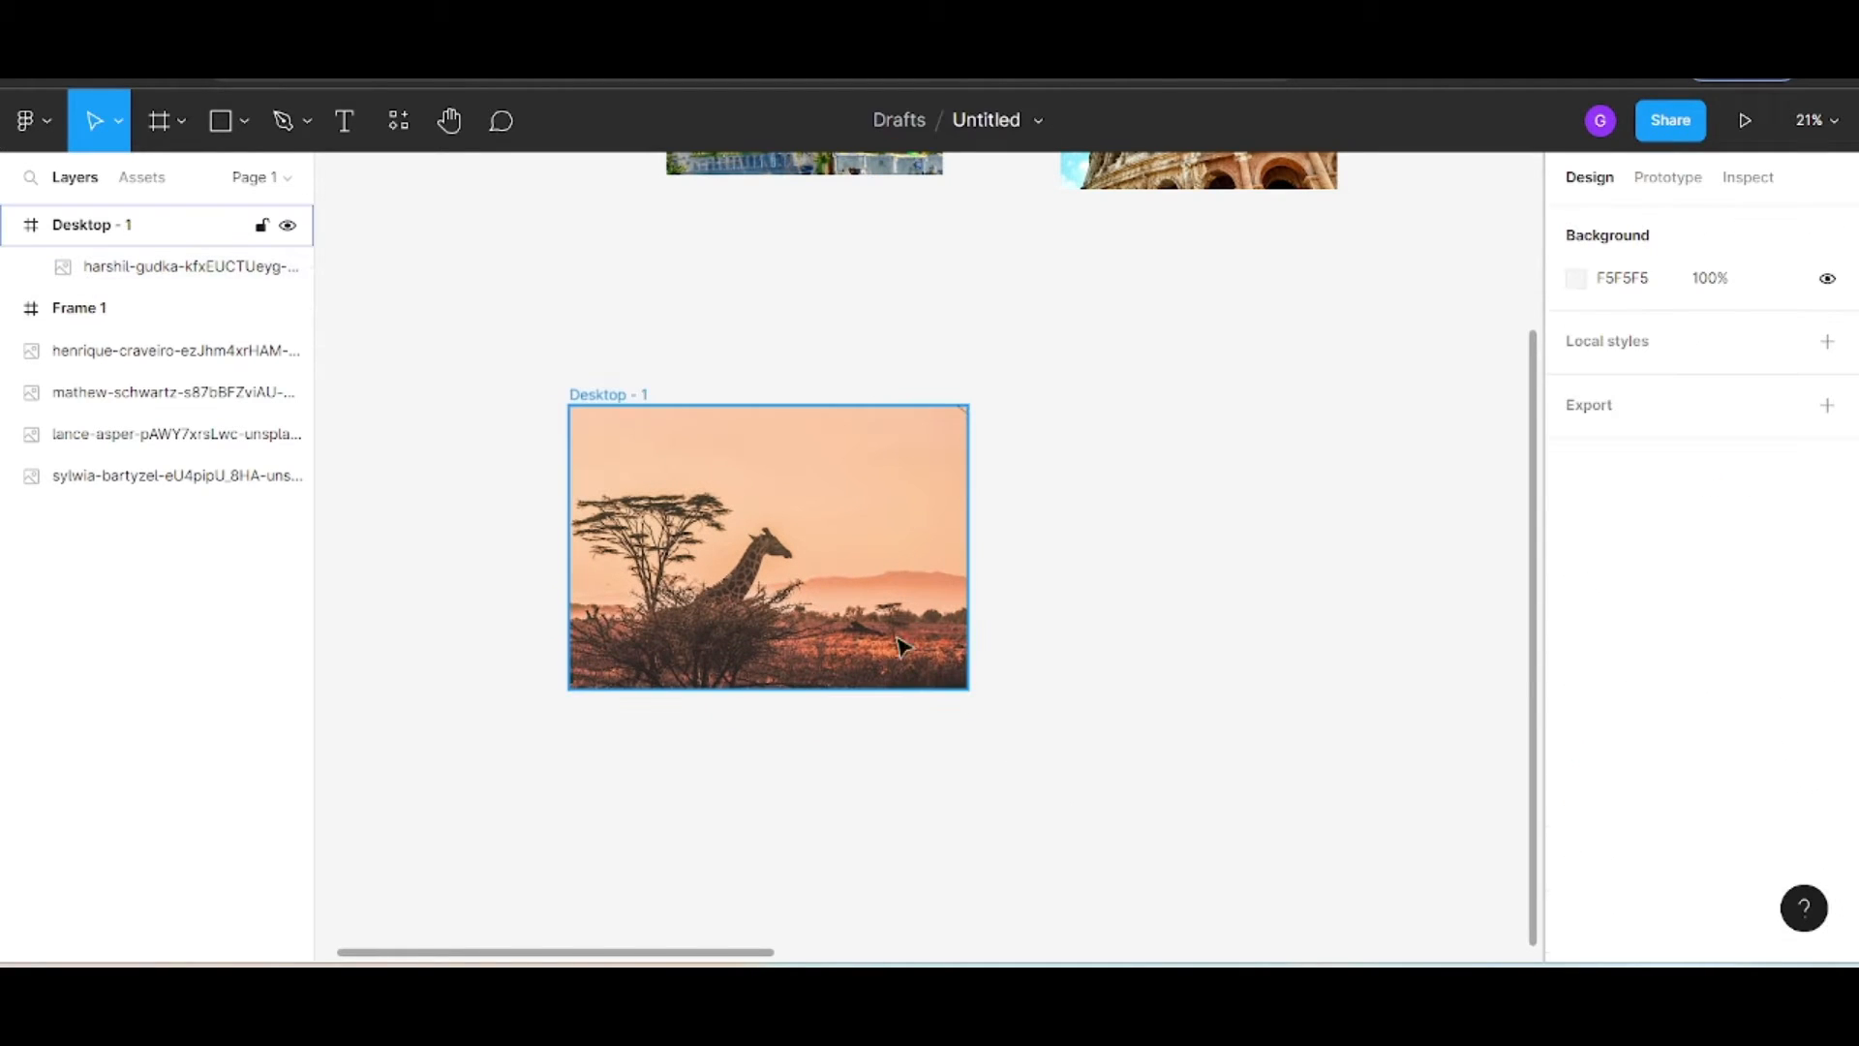
Add a black 000000 fill at 20% opacity over the giraffe photo's image fill
click(916, 540)
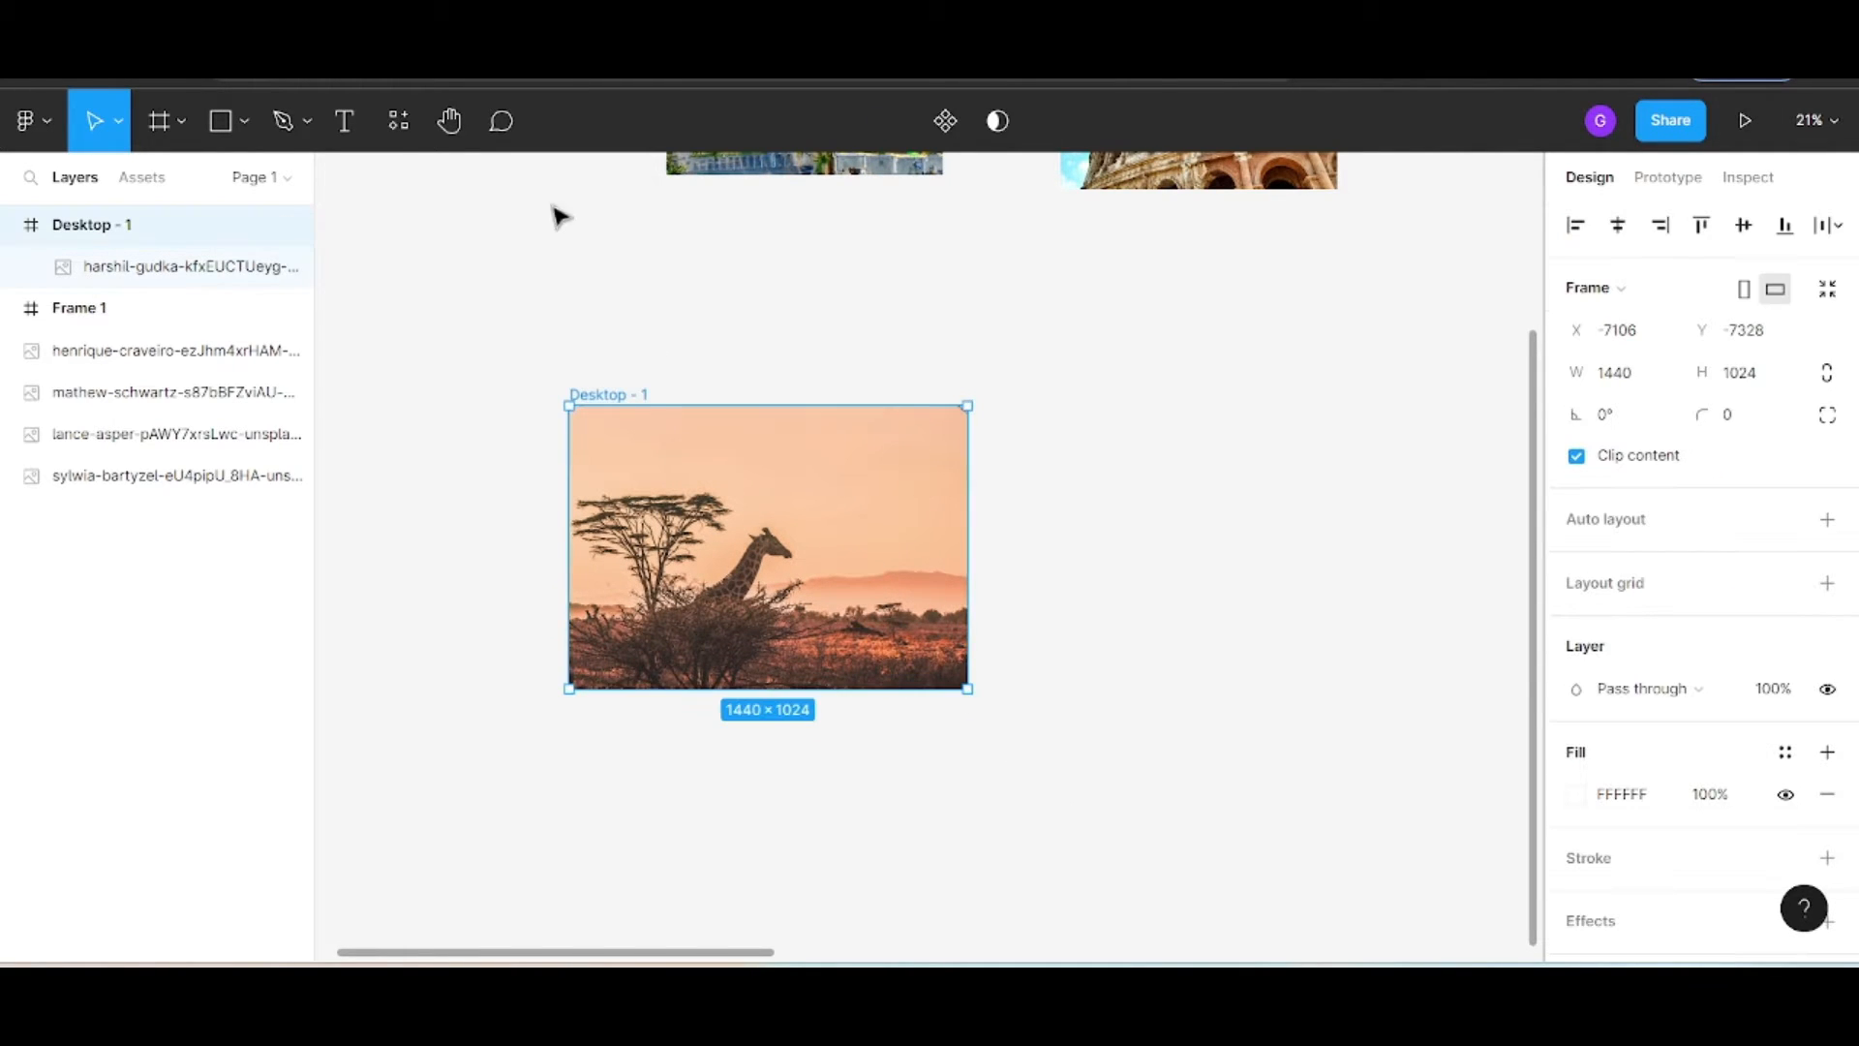
click(116, 260)
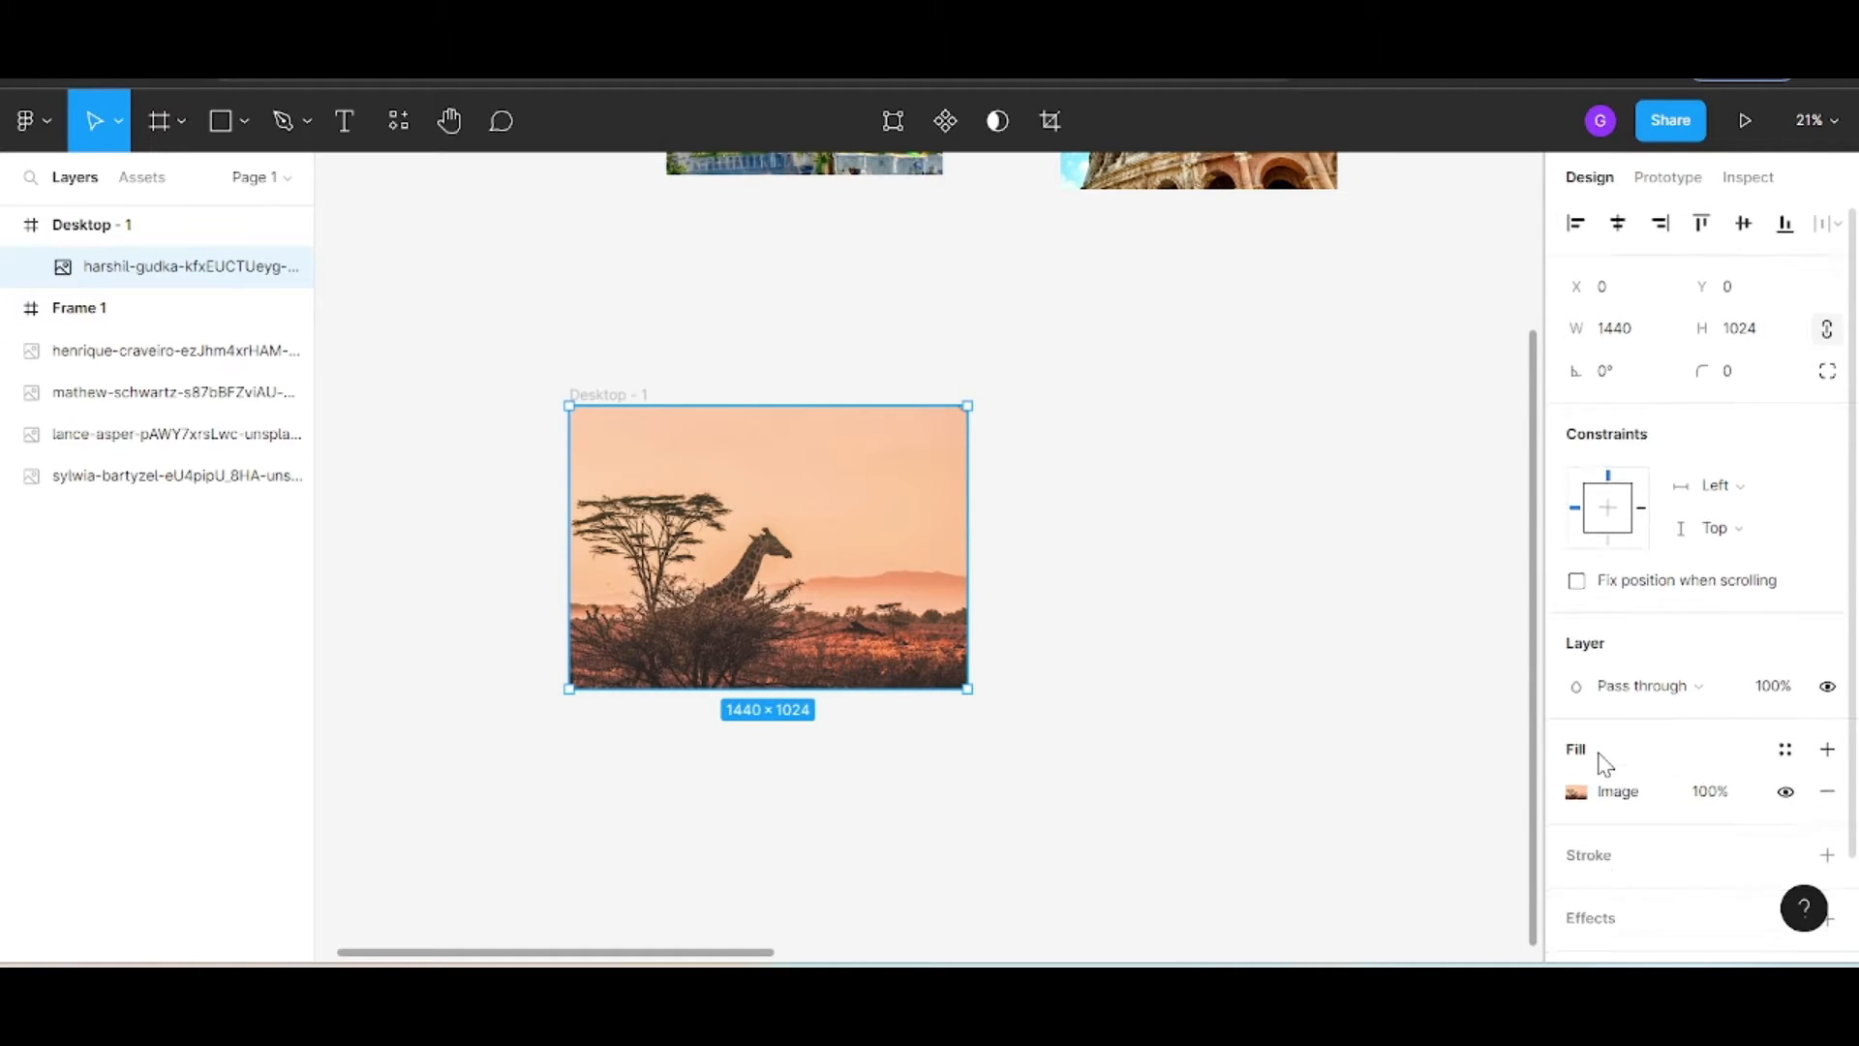
scroll(1605, 761, down, 2)
click(1827, 633)
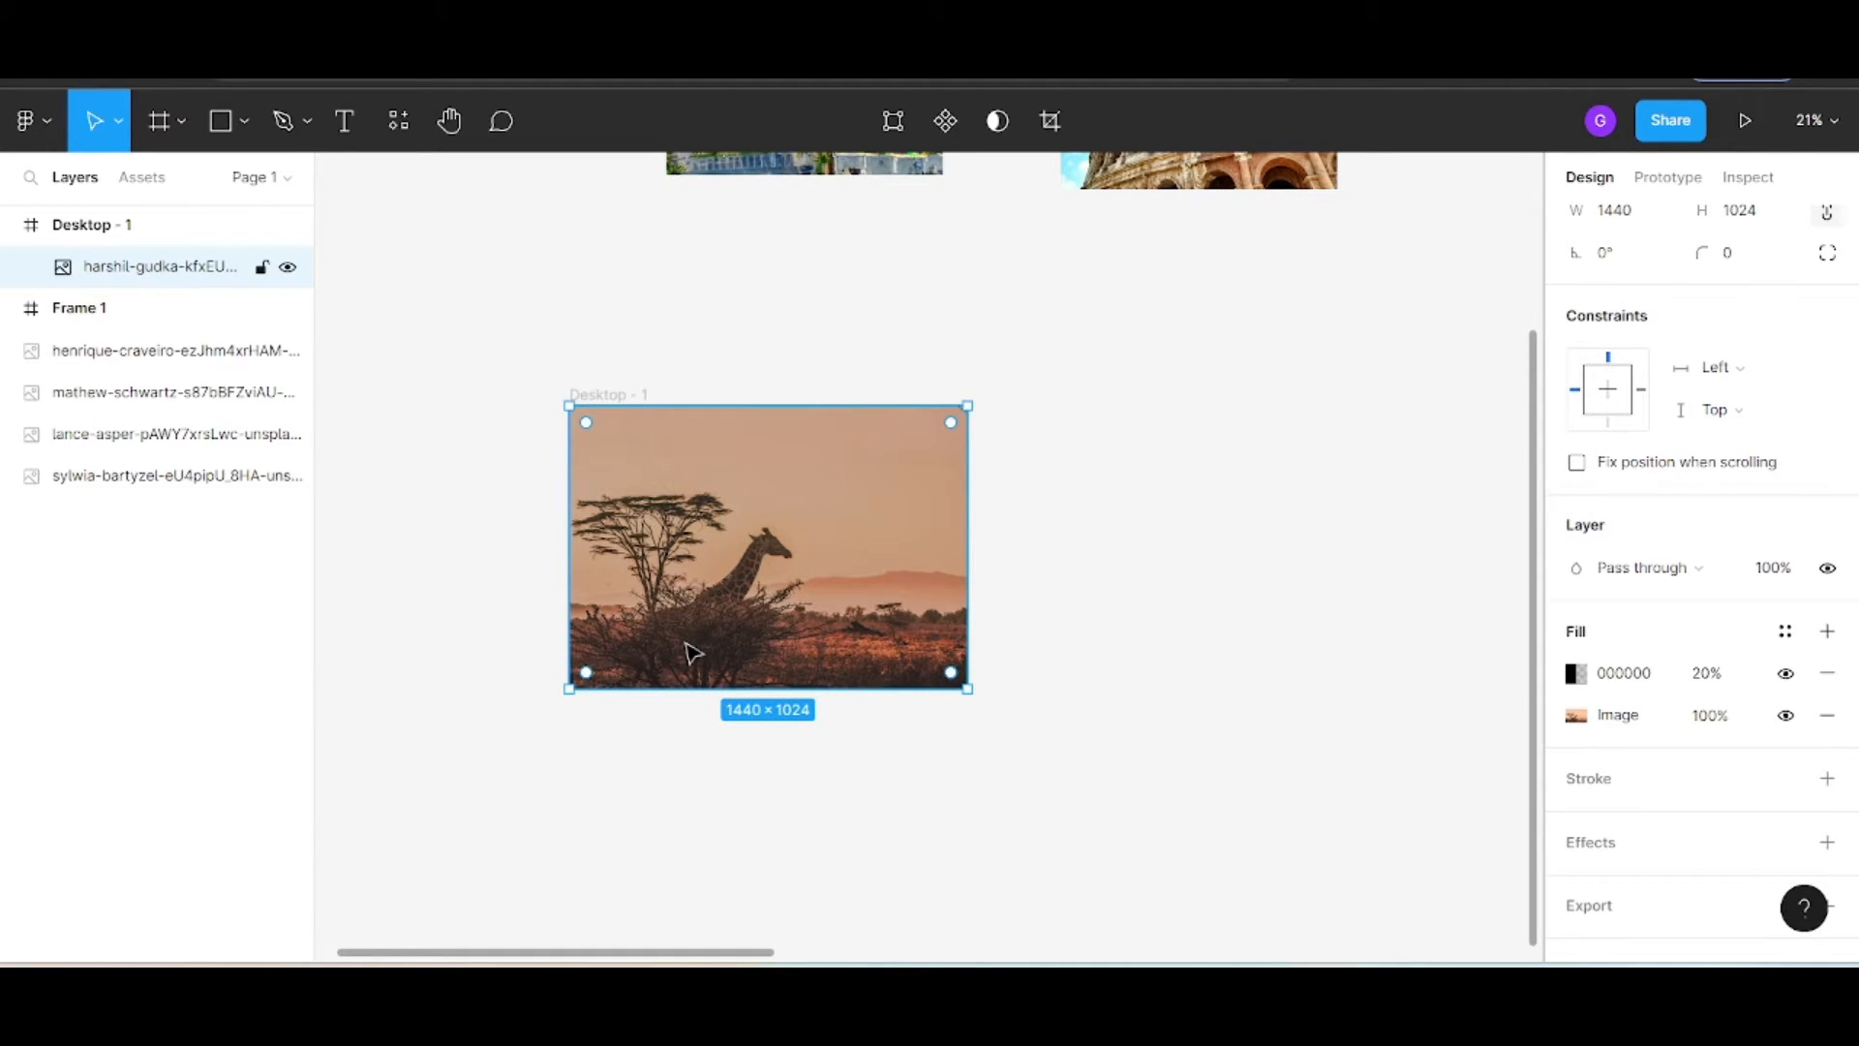
click(926, 718)
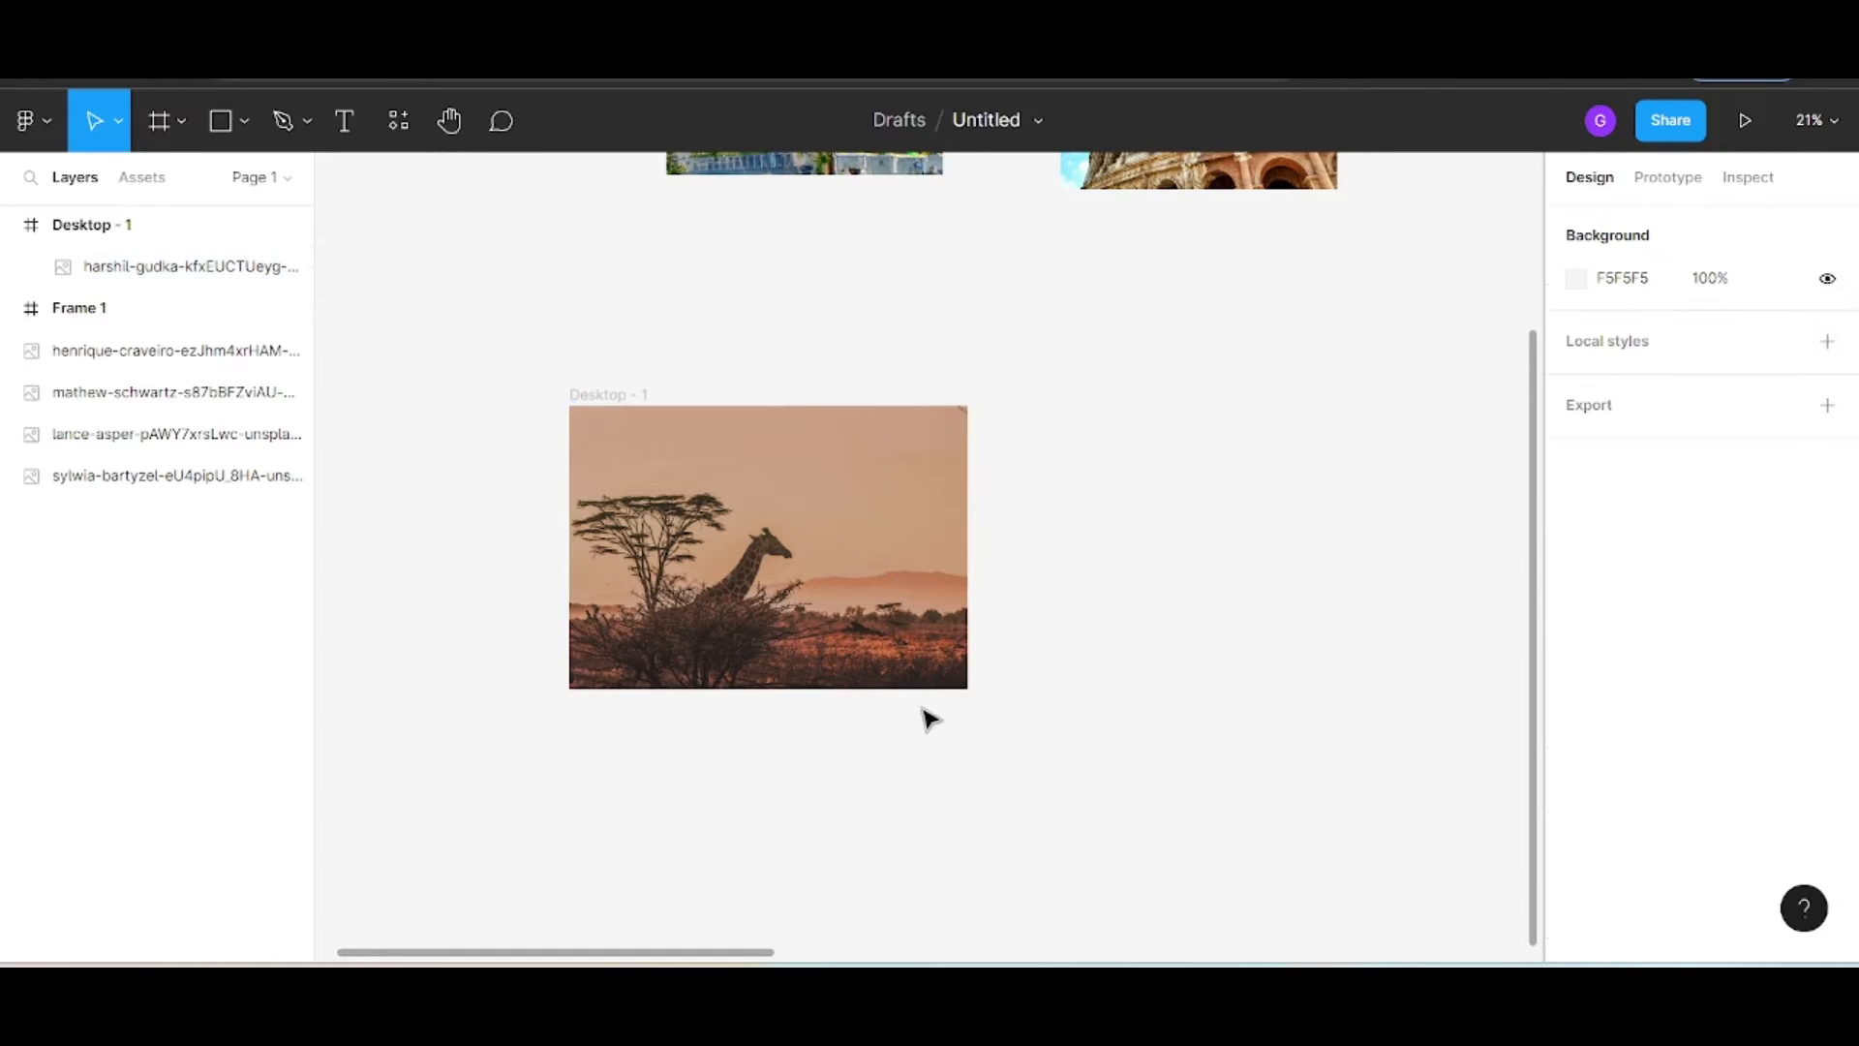
Add a text box about 166 × 61 near the upper middle of the Desktop frame and enter "Home"
click(852, 602)
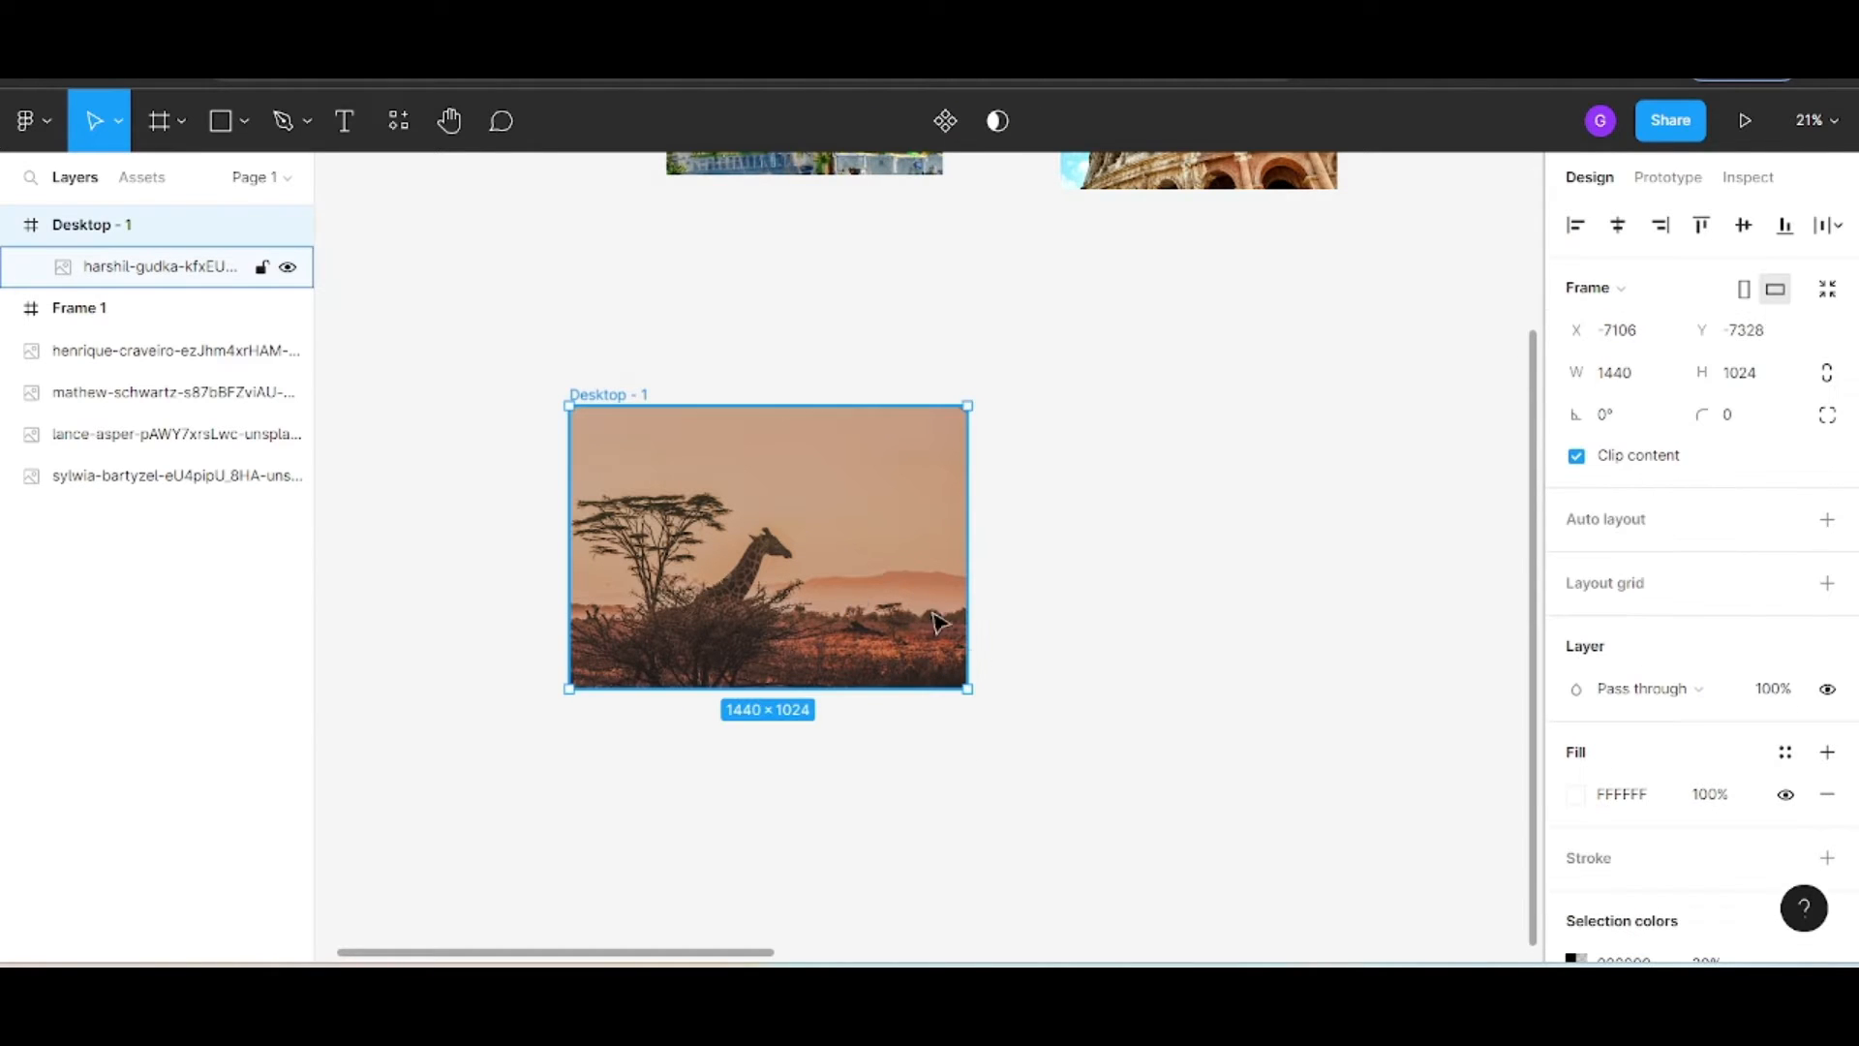
scroll(828, 542, up, 2)
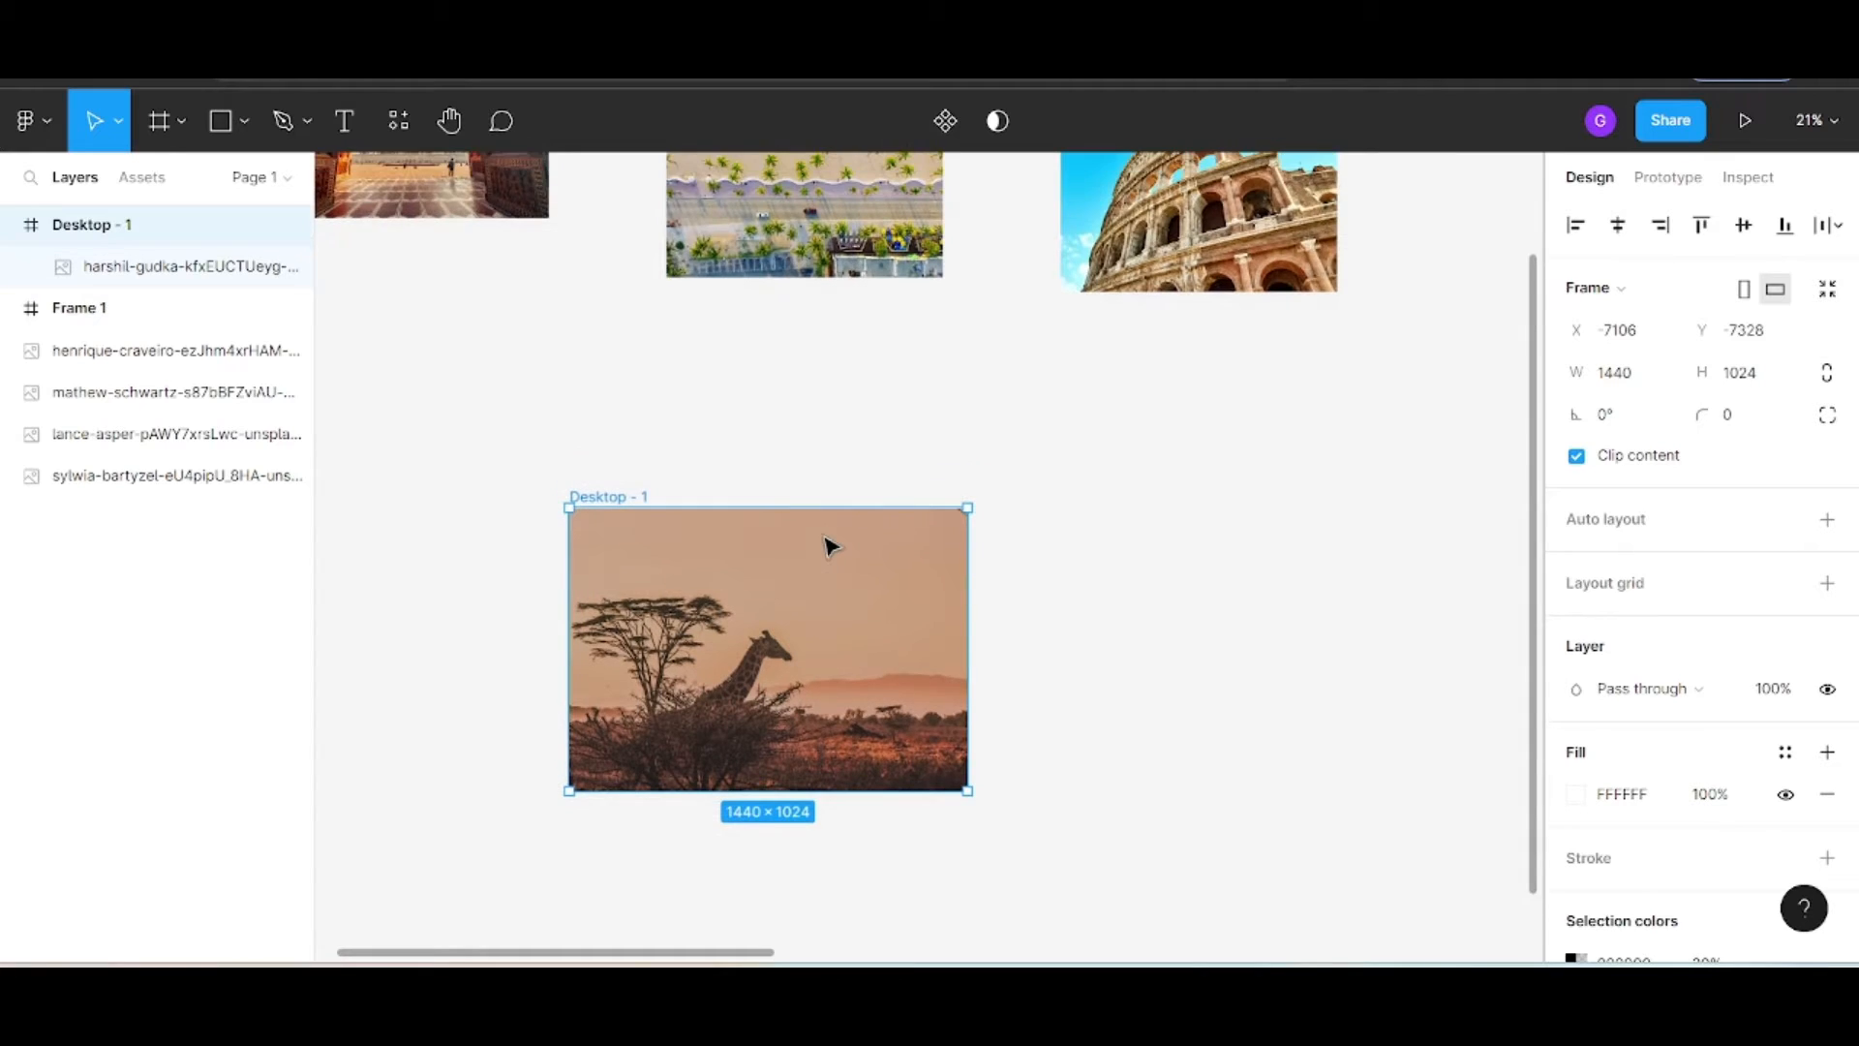
scroll(828, 545, down, 3)
scroll(771, 469, up, 1)
scroll(775, 474, up, 1)
scroll(776, 457, up, 2)
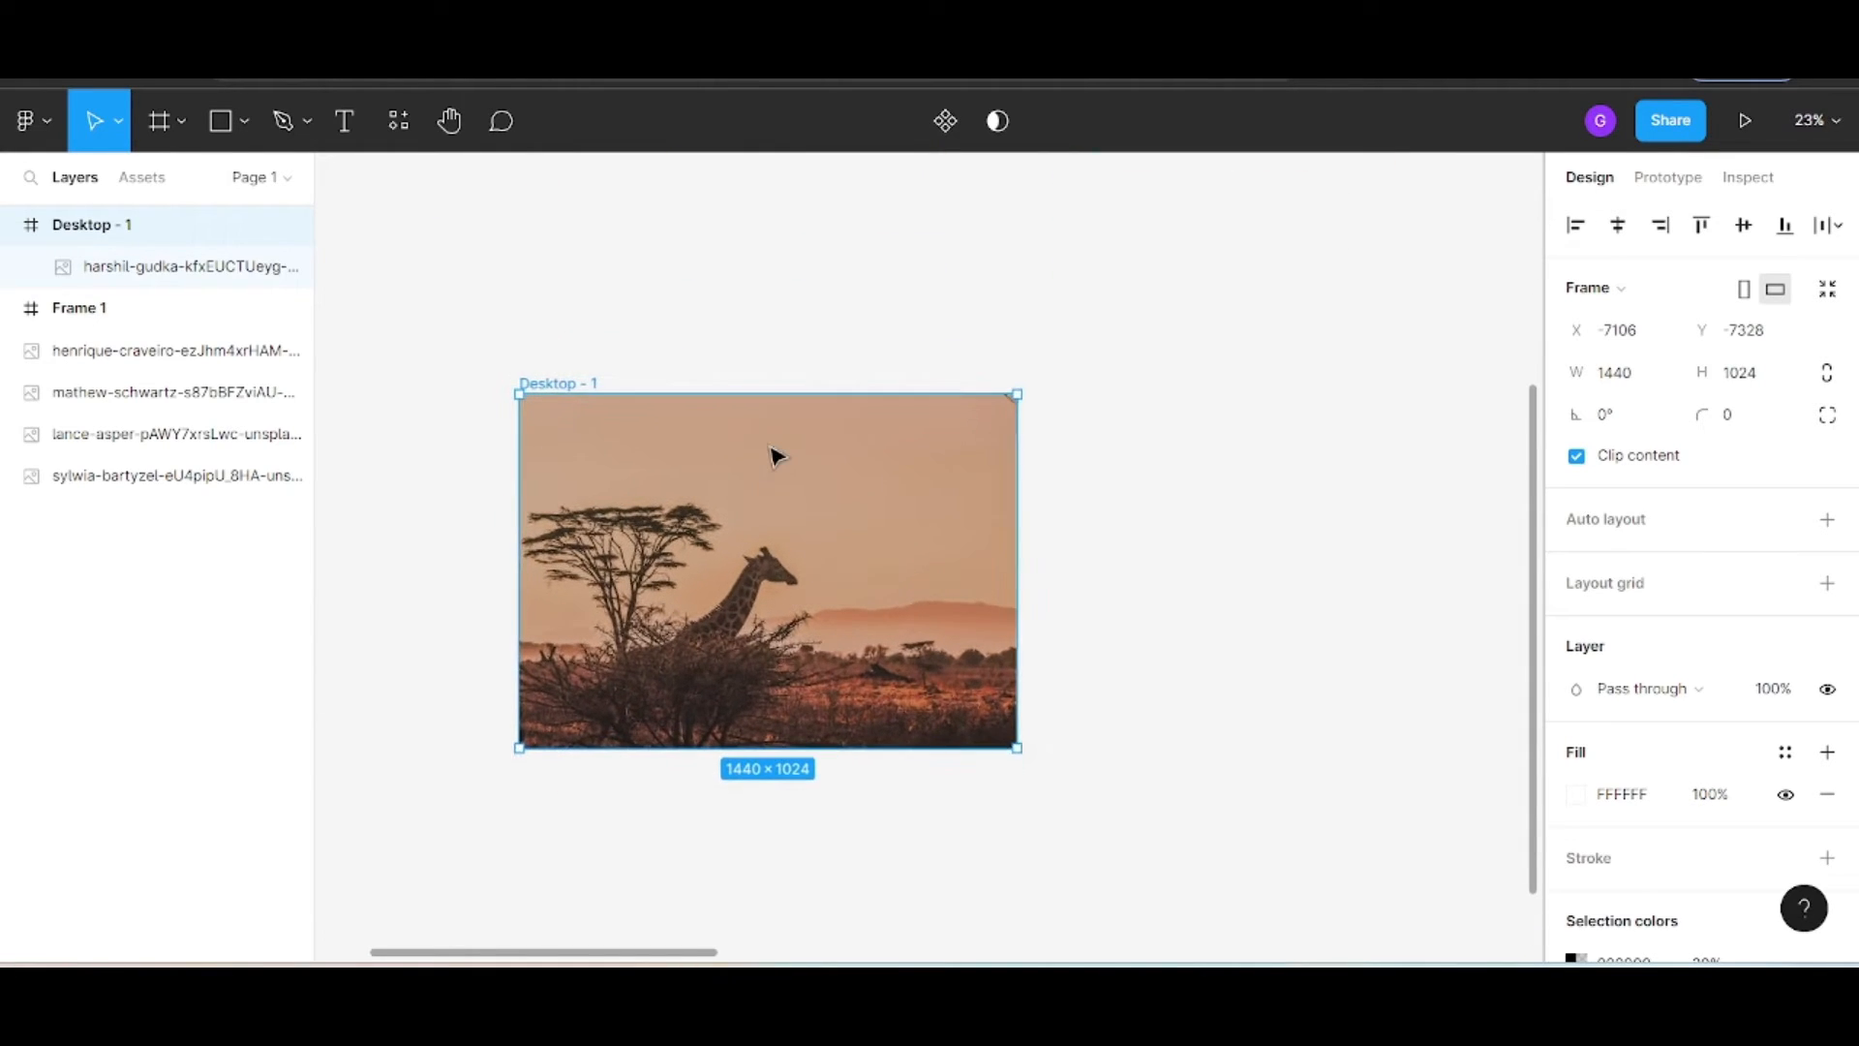
click(346, 122)
drag(724, 413, 784, 435)
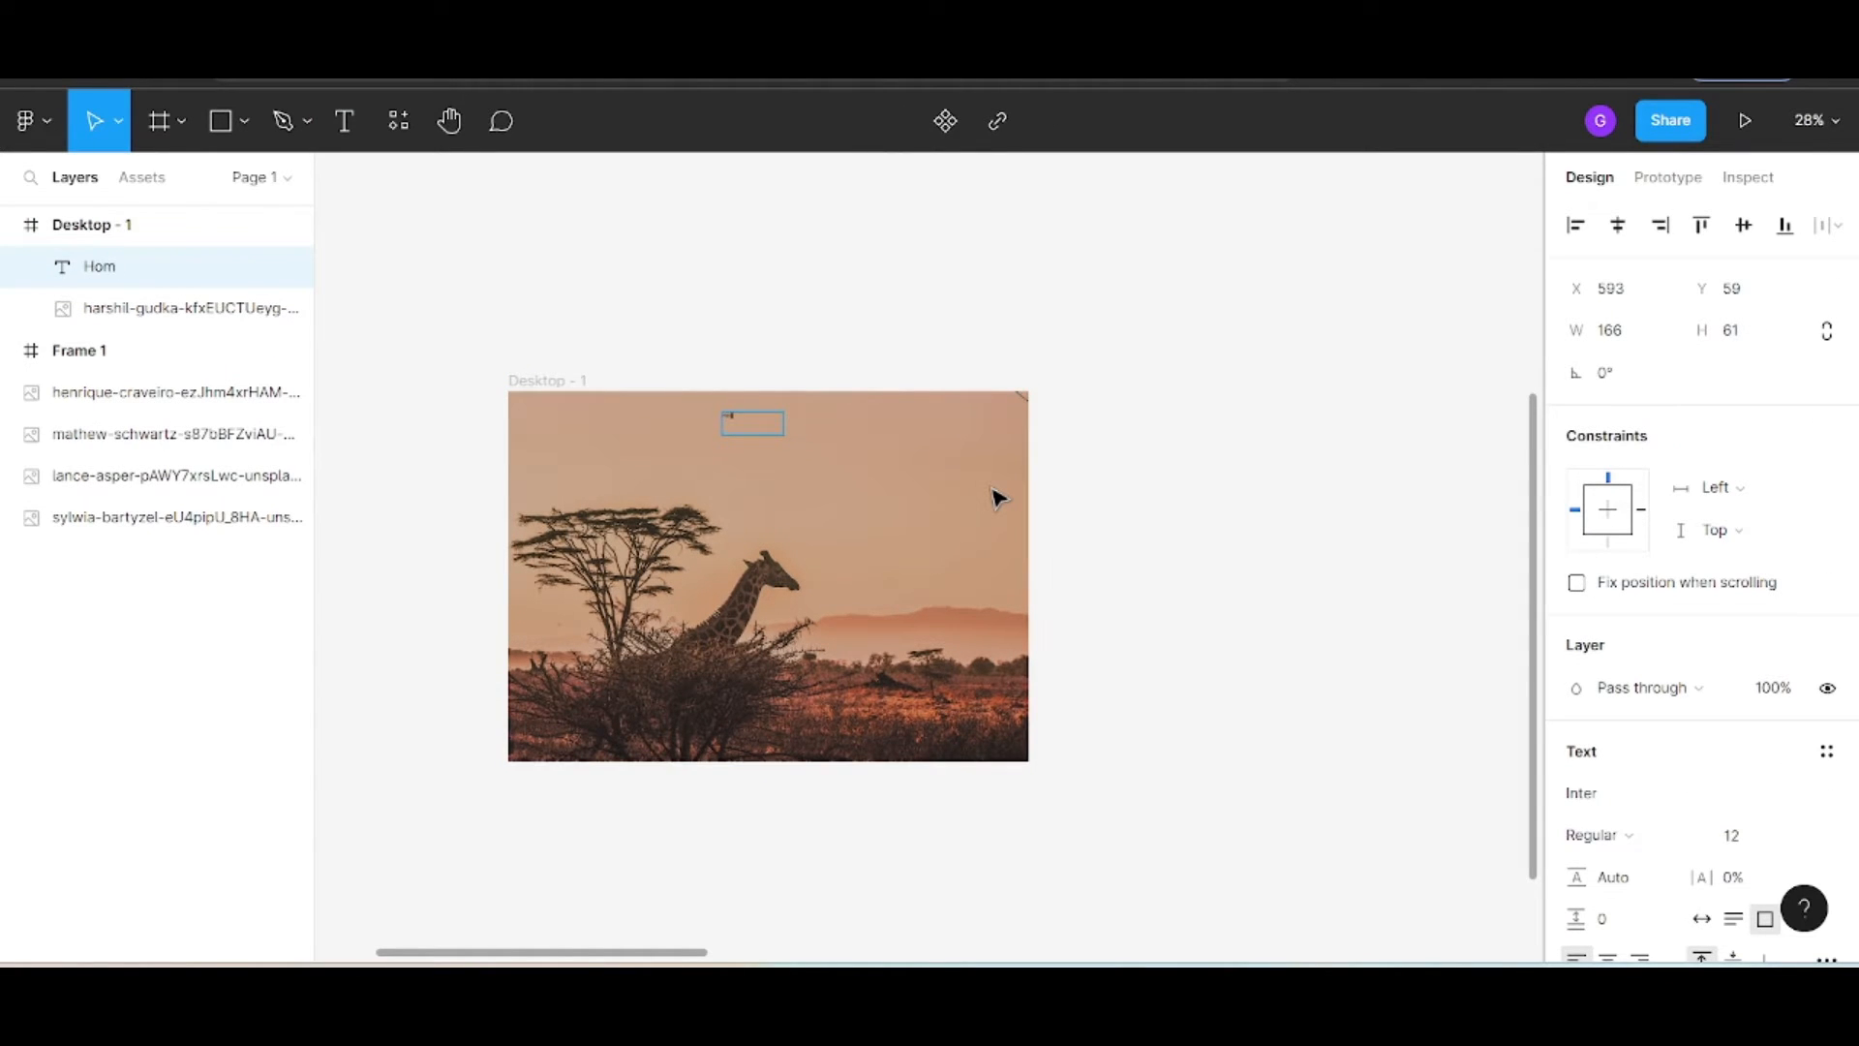
scroll(733, 456, up, 5)
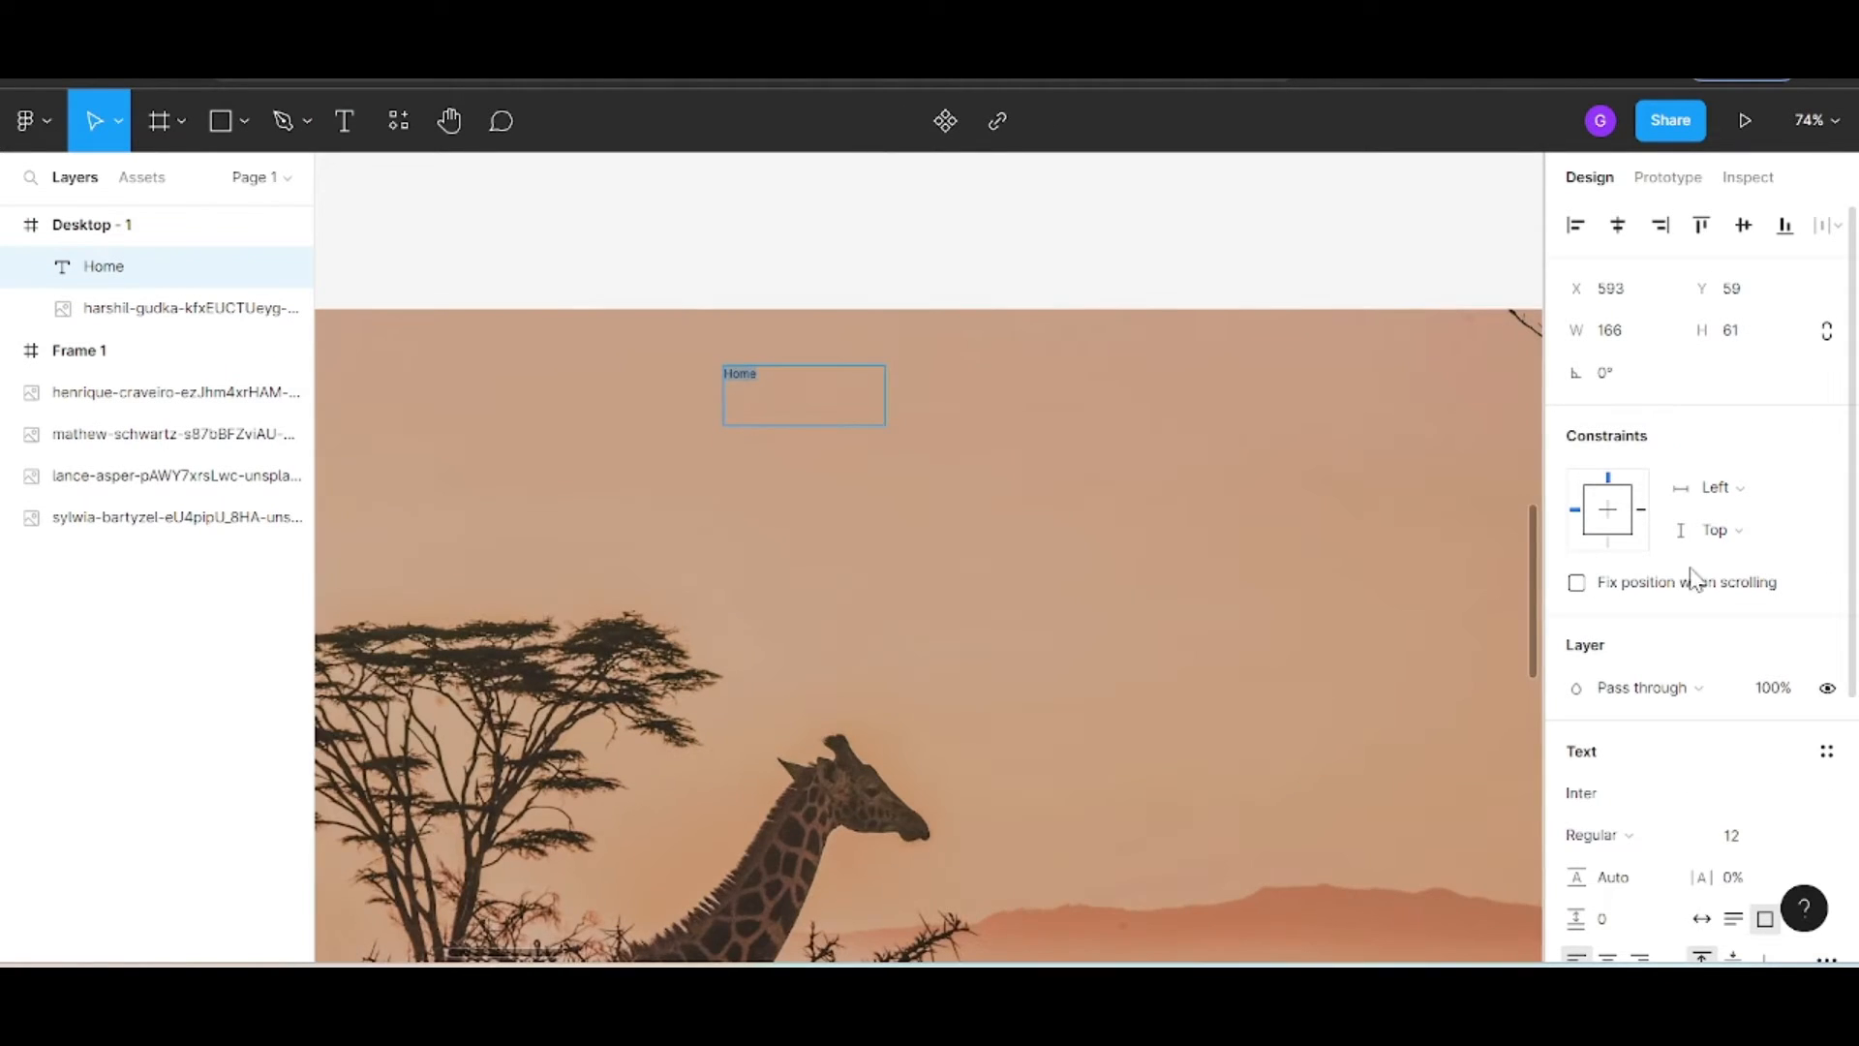
Set the font size of the "Home" text to 32
scroll(1743, 620, down, 5)
click(1805, 433)
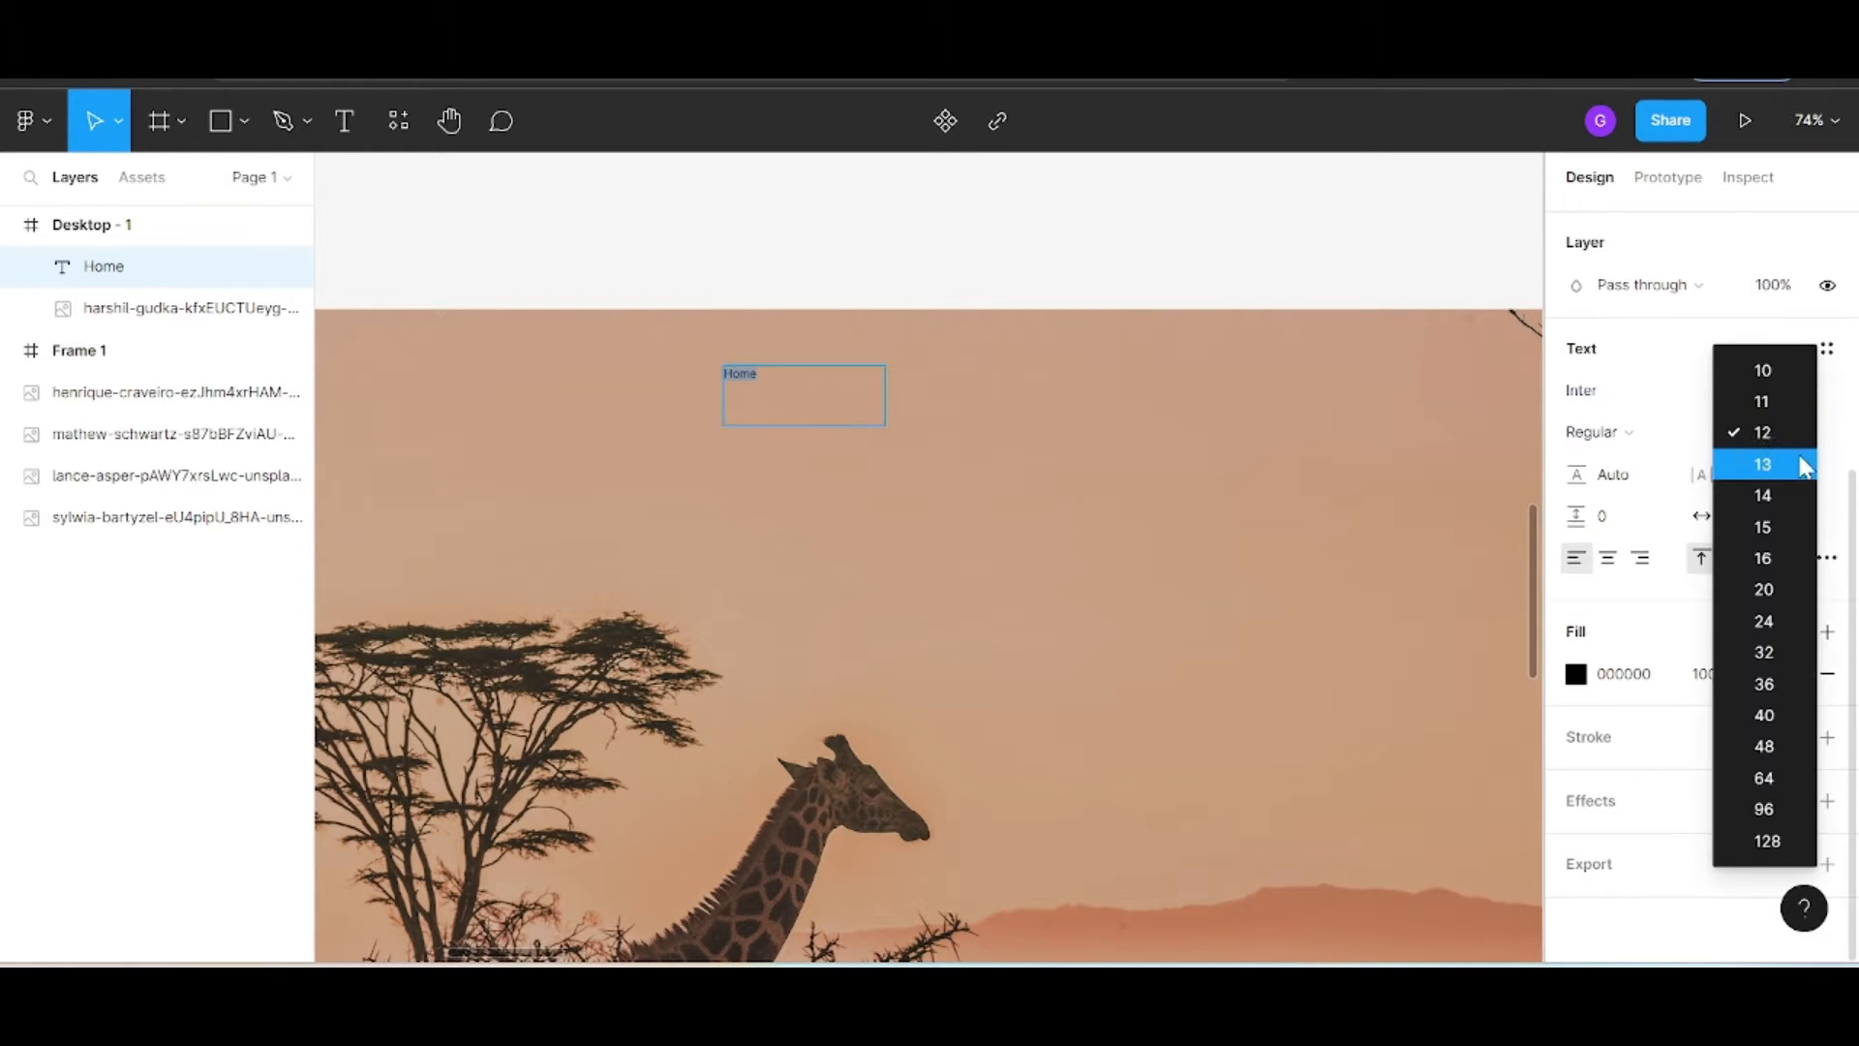
click(1797, 685)
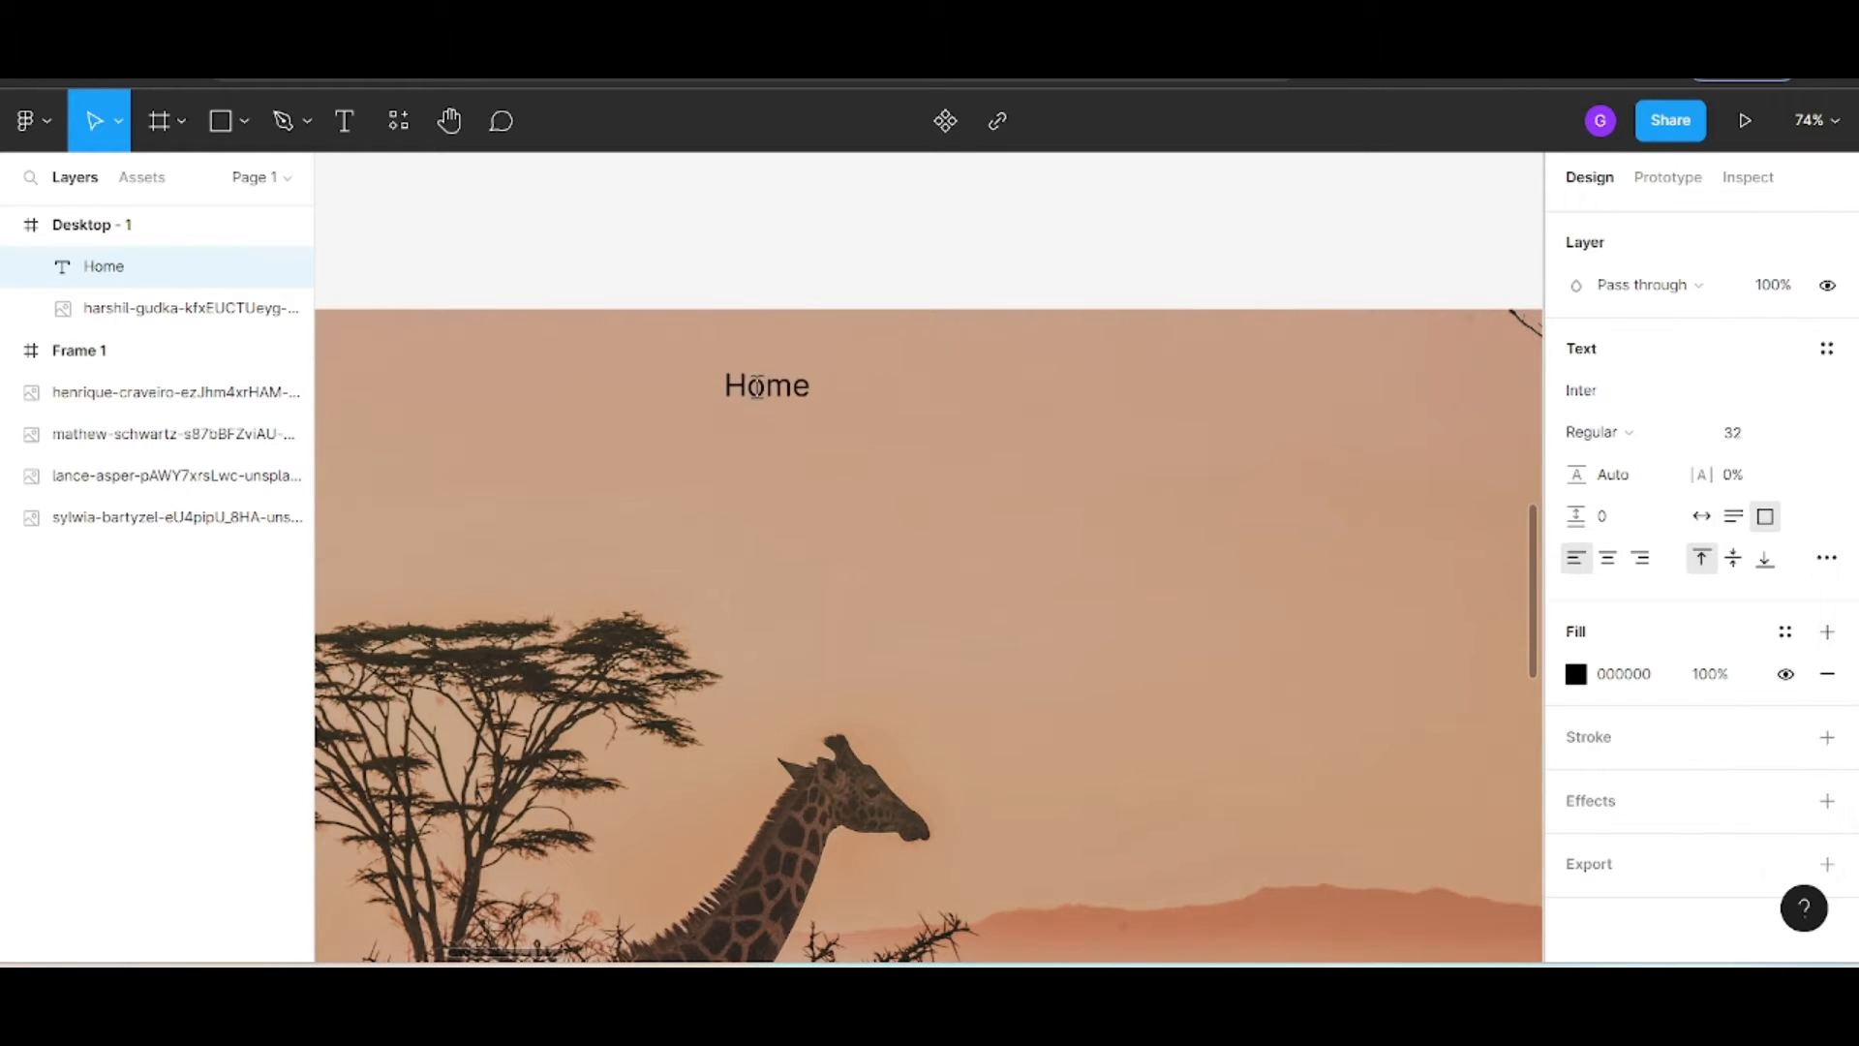
scroll(757, 387, down, 4)
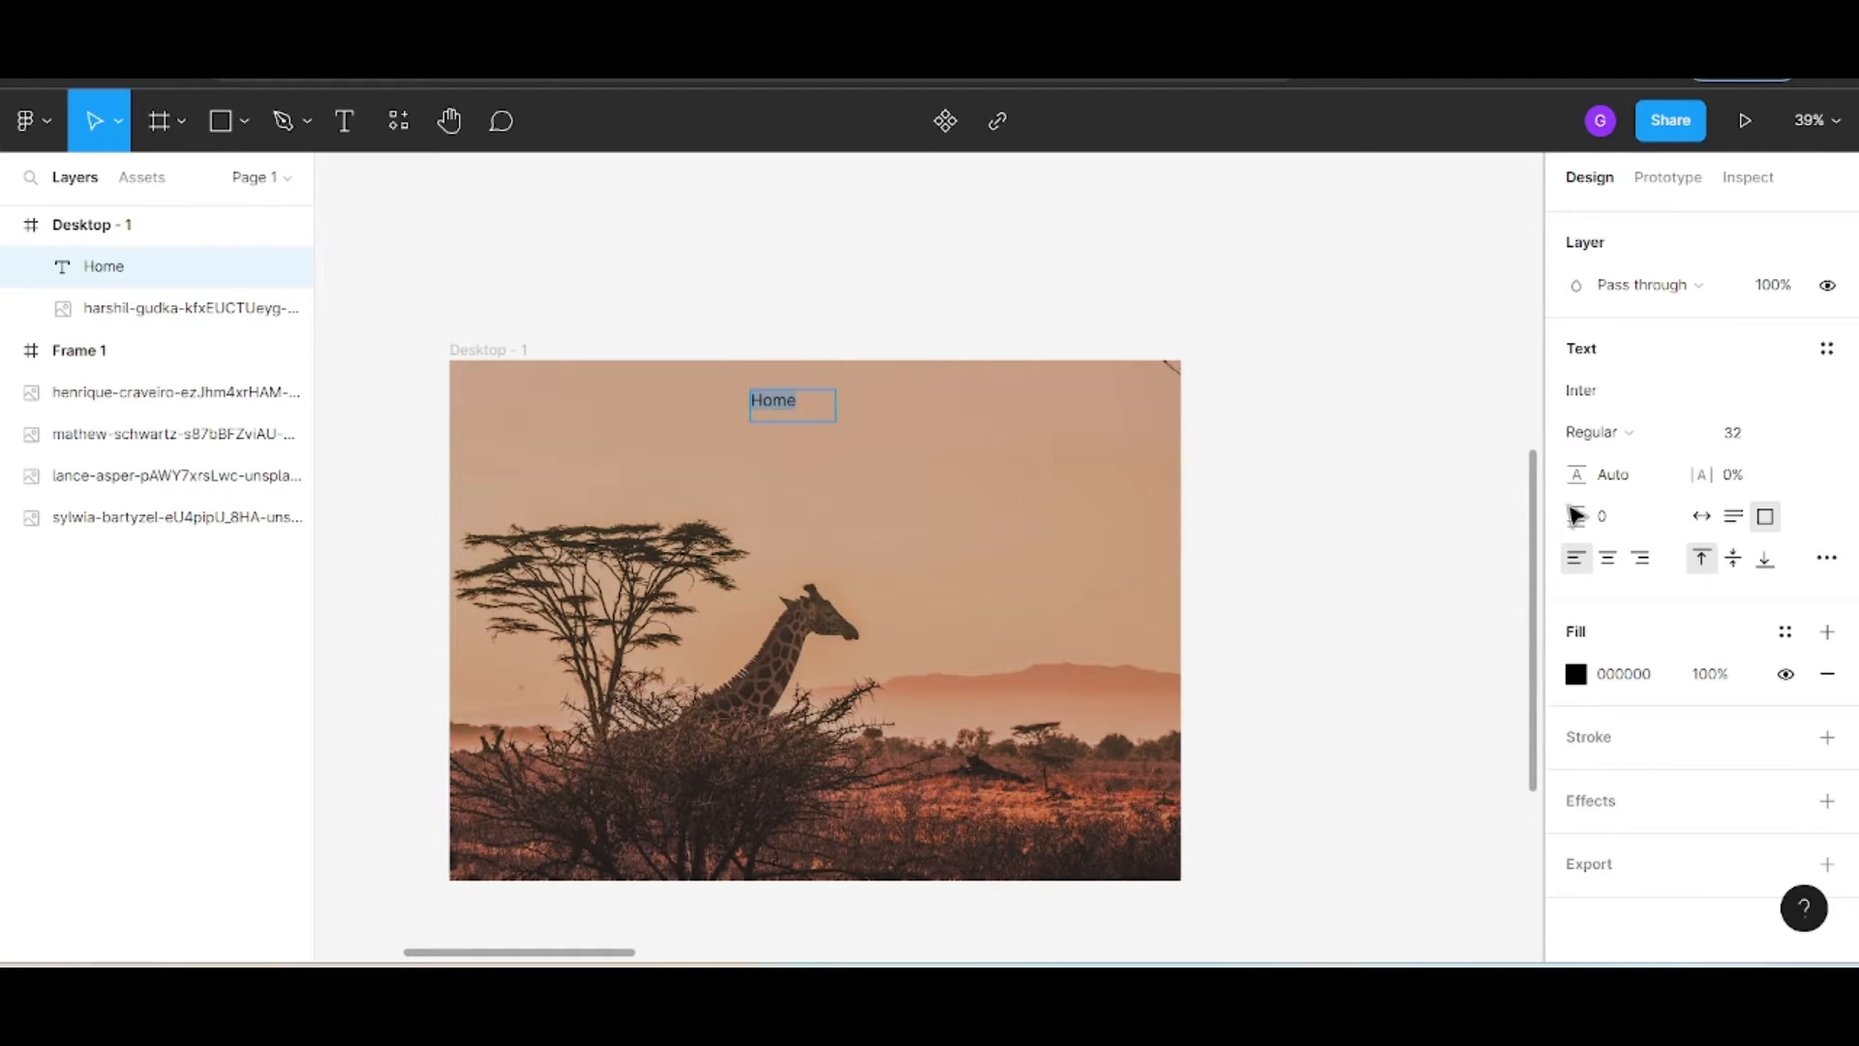
Change the fill colour of the "Home" text to white, FFFFFF, and select its text box
click(1579, 676)
drag(1340, 436, 1086, 284)
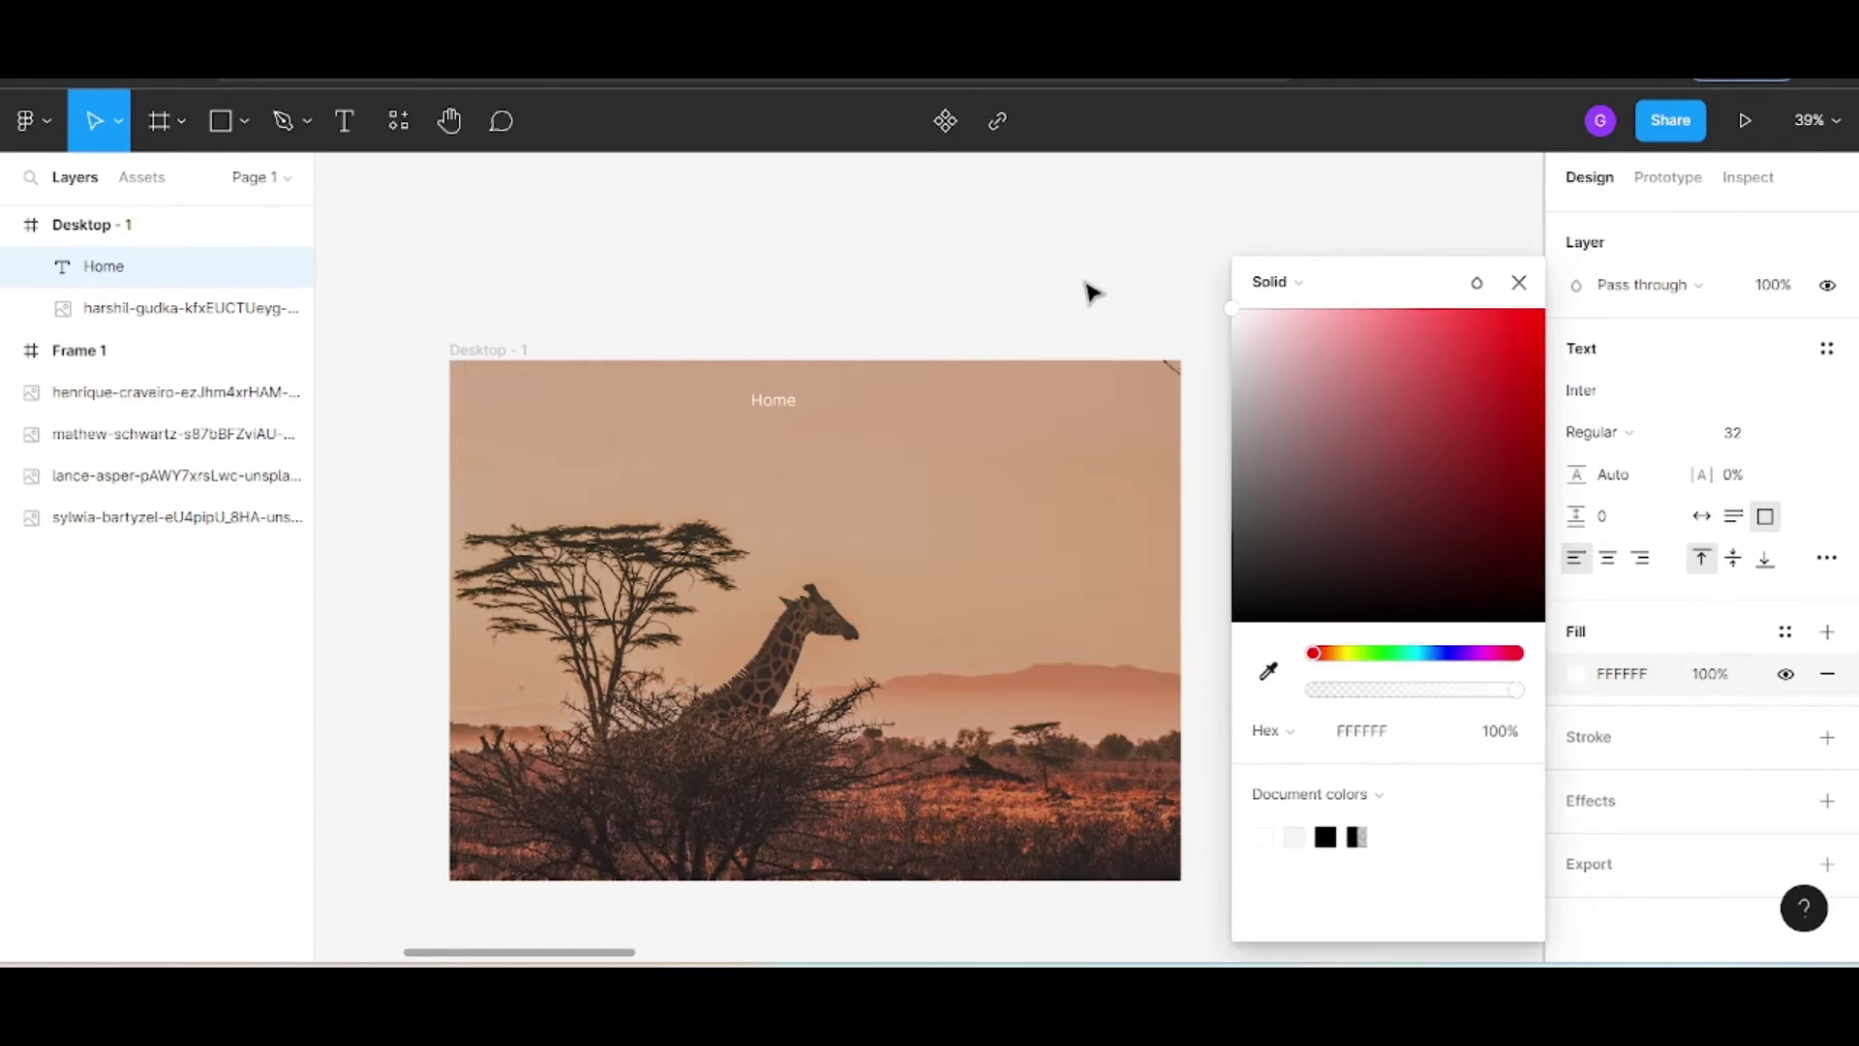
click(756, 427)
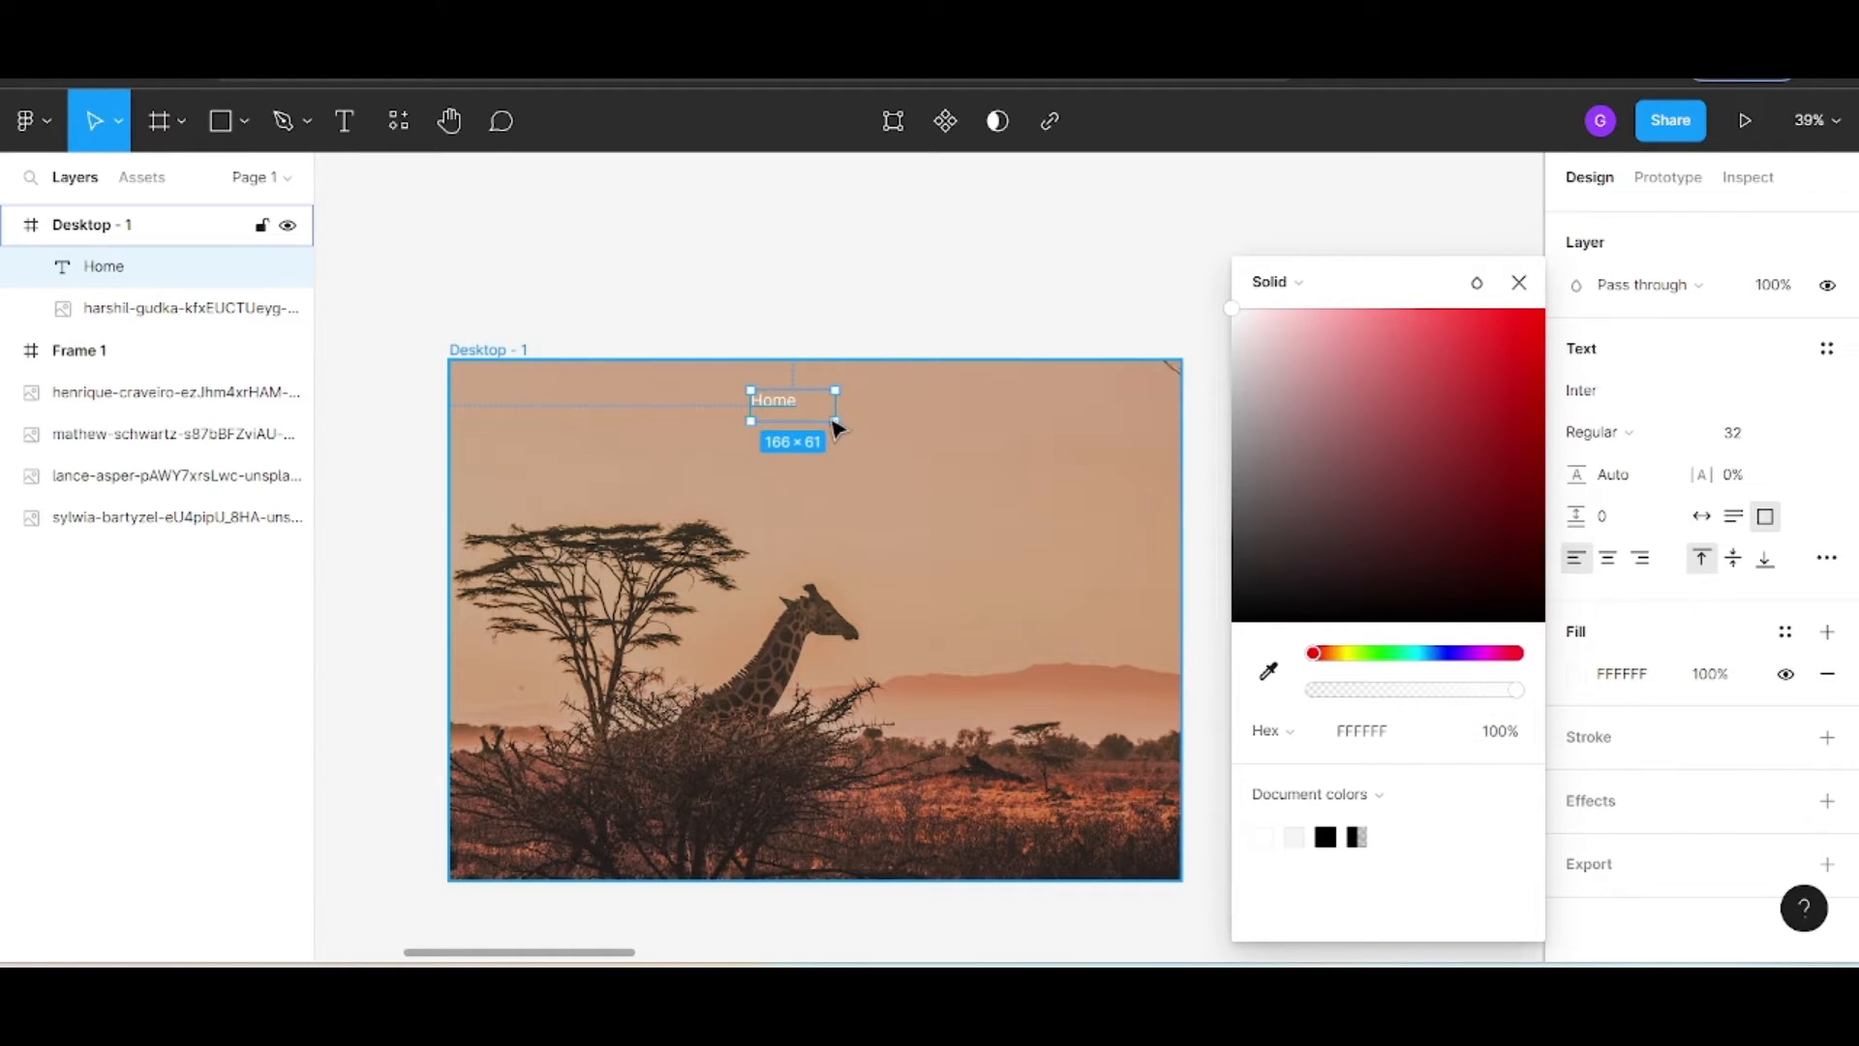
Move the "Home" text slightly up and left, then shrink its text box to 95 × 44
drag(832, 423, 822, 418)
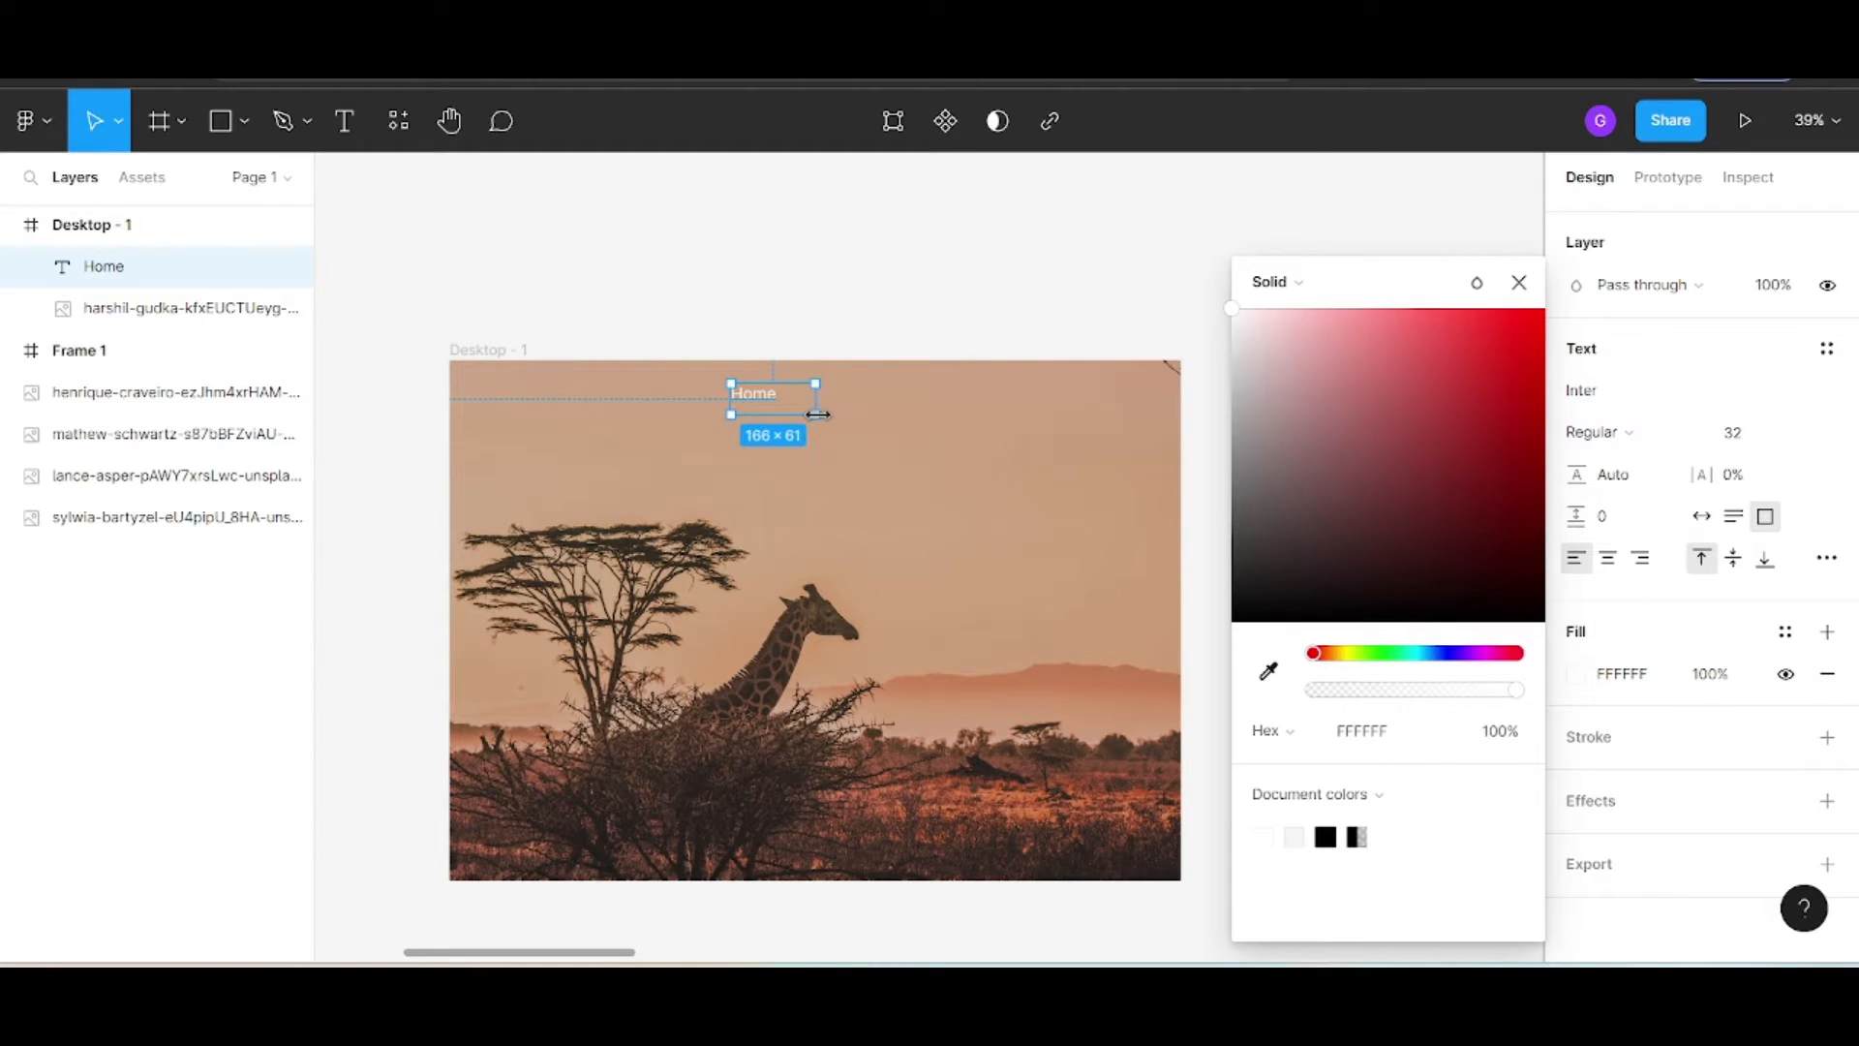
scroll(819, 414, up, 5)
drag(817, 414, 746, 397)
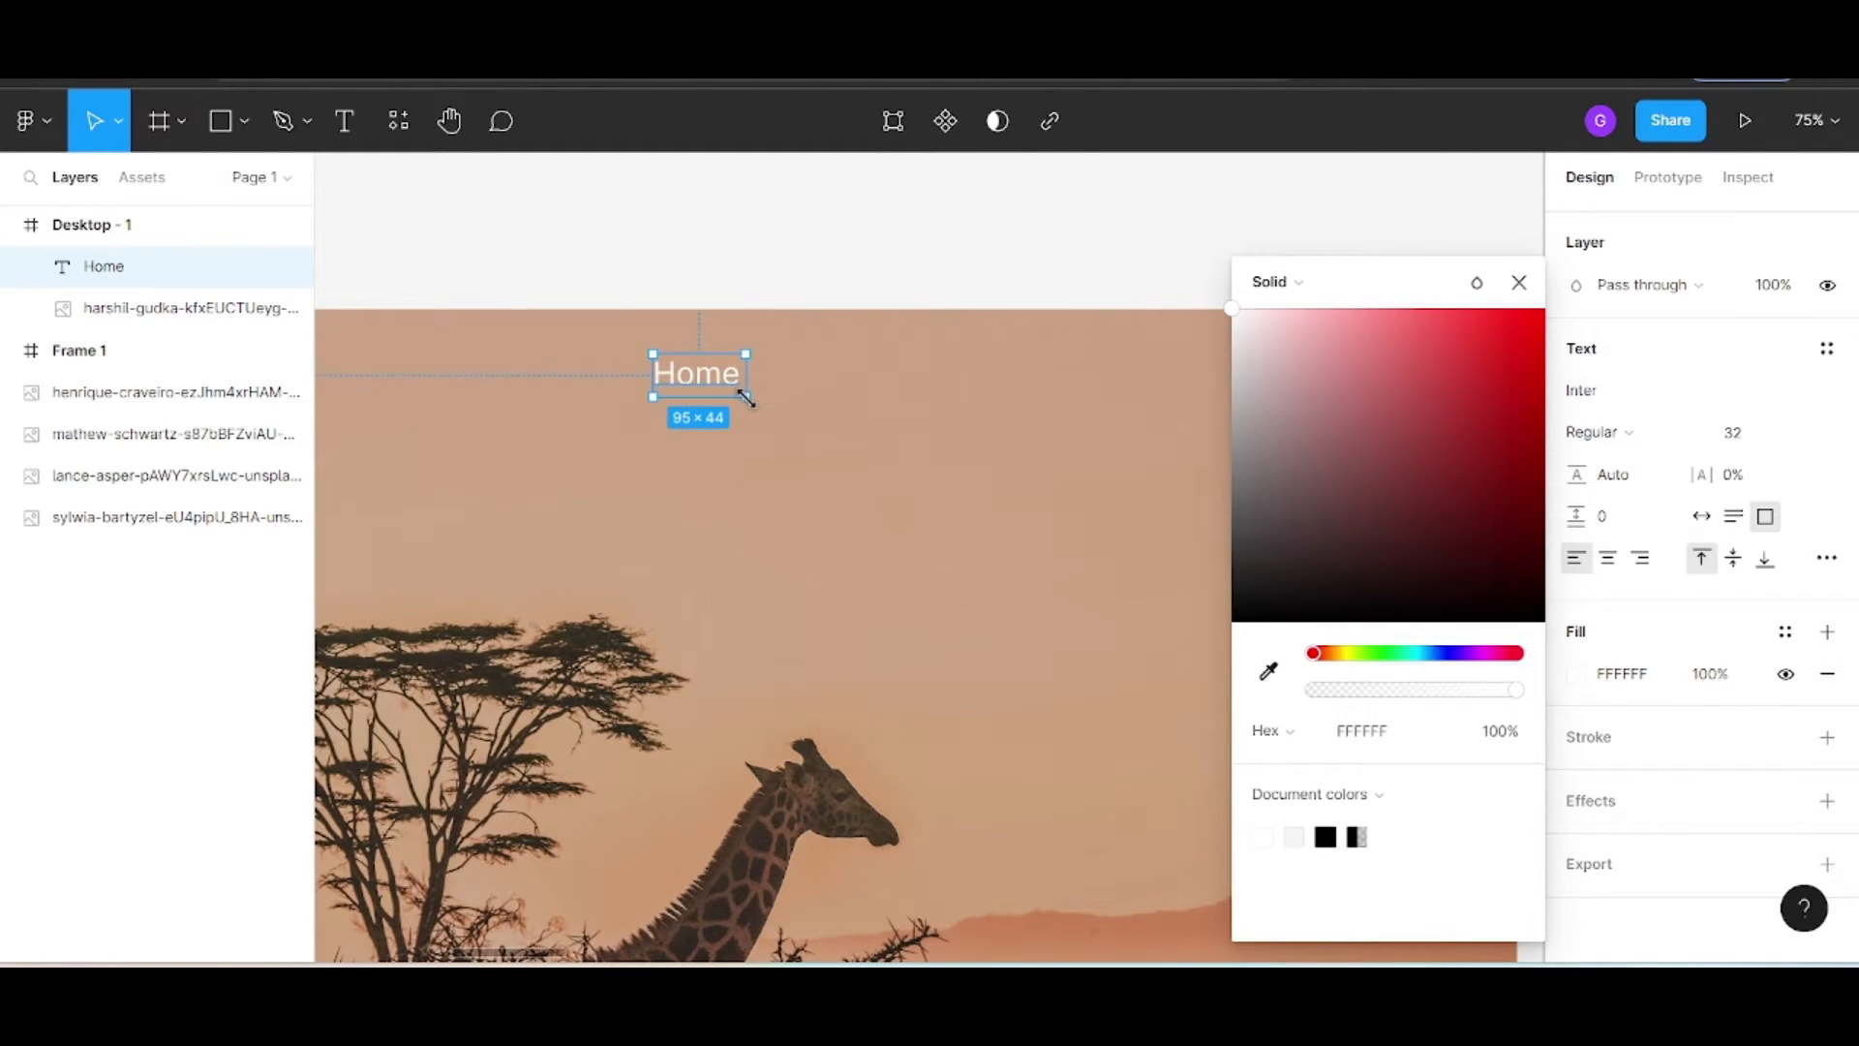
scroll(750, 414, down, 5)
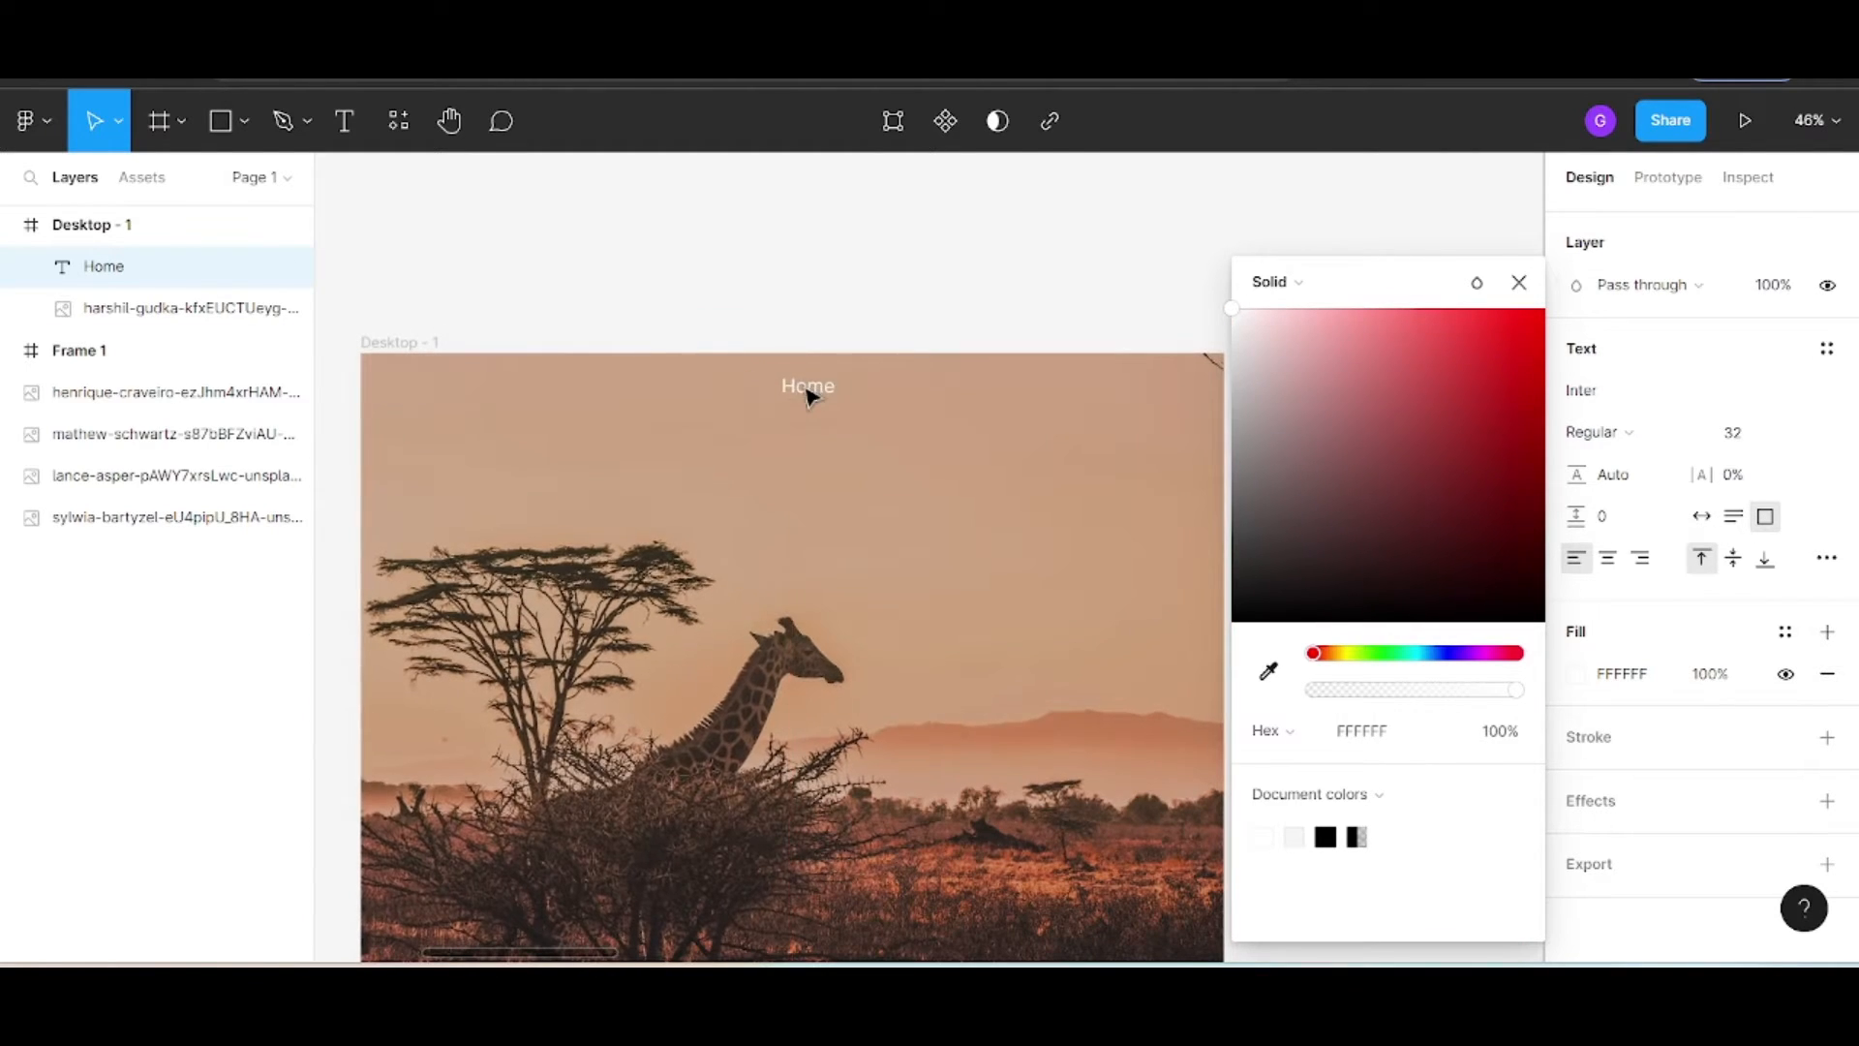
scroll(810, 397, up, 1)
scroll(810, 397, down, 1)
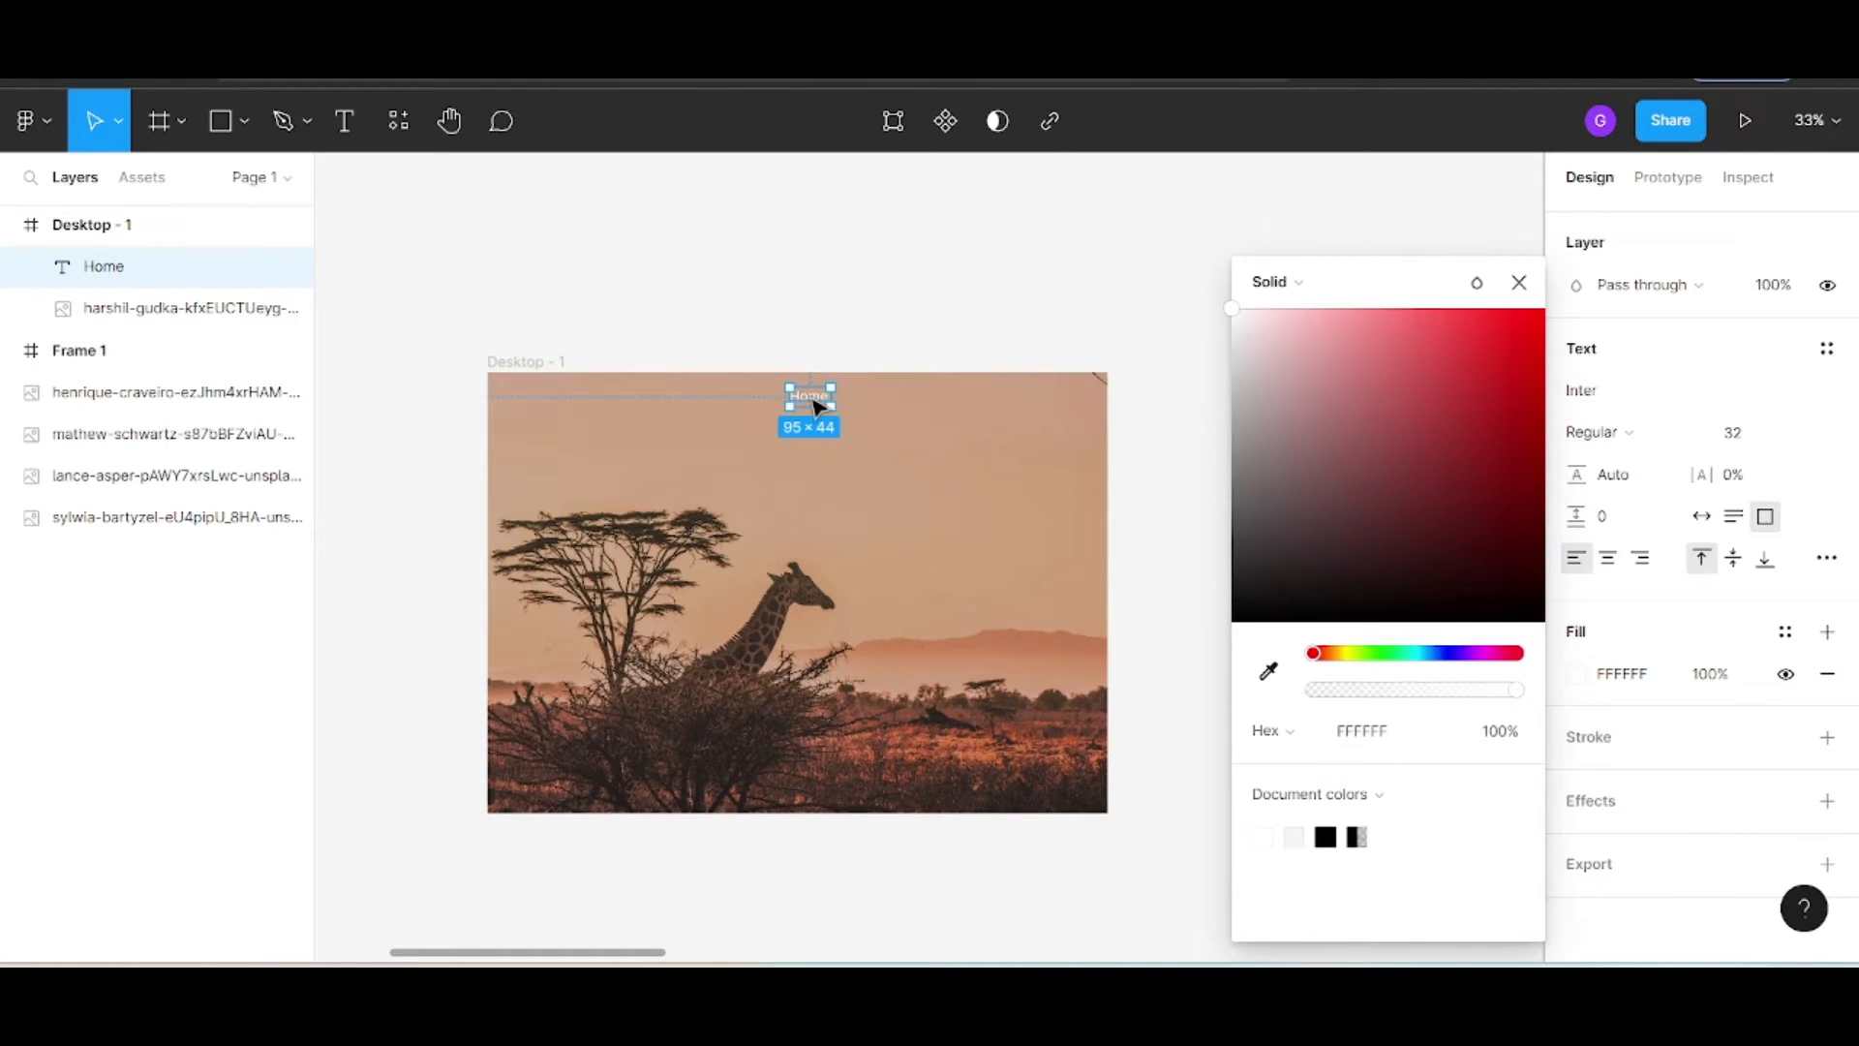
Duplicate the "Home" text, place the copy directly to its right and change its wording to "Africa"
key(ctrl+d)
drag(817, 403, 862, 407)
double_click(858, 400)
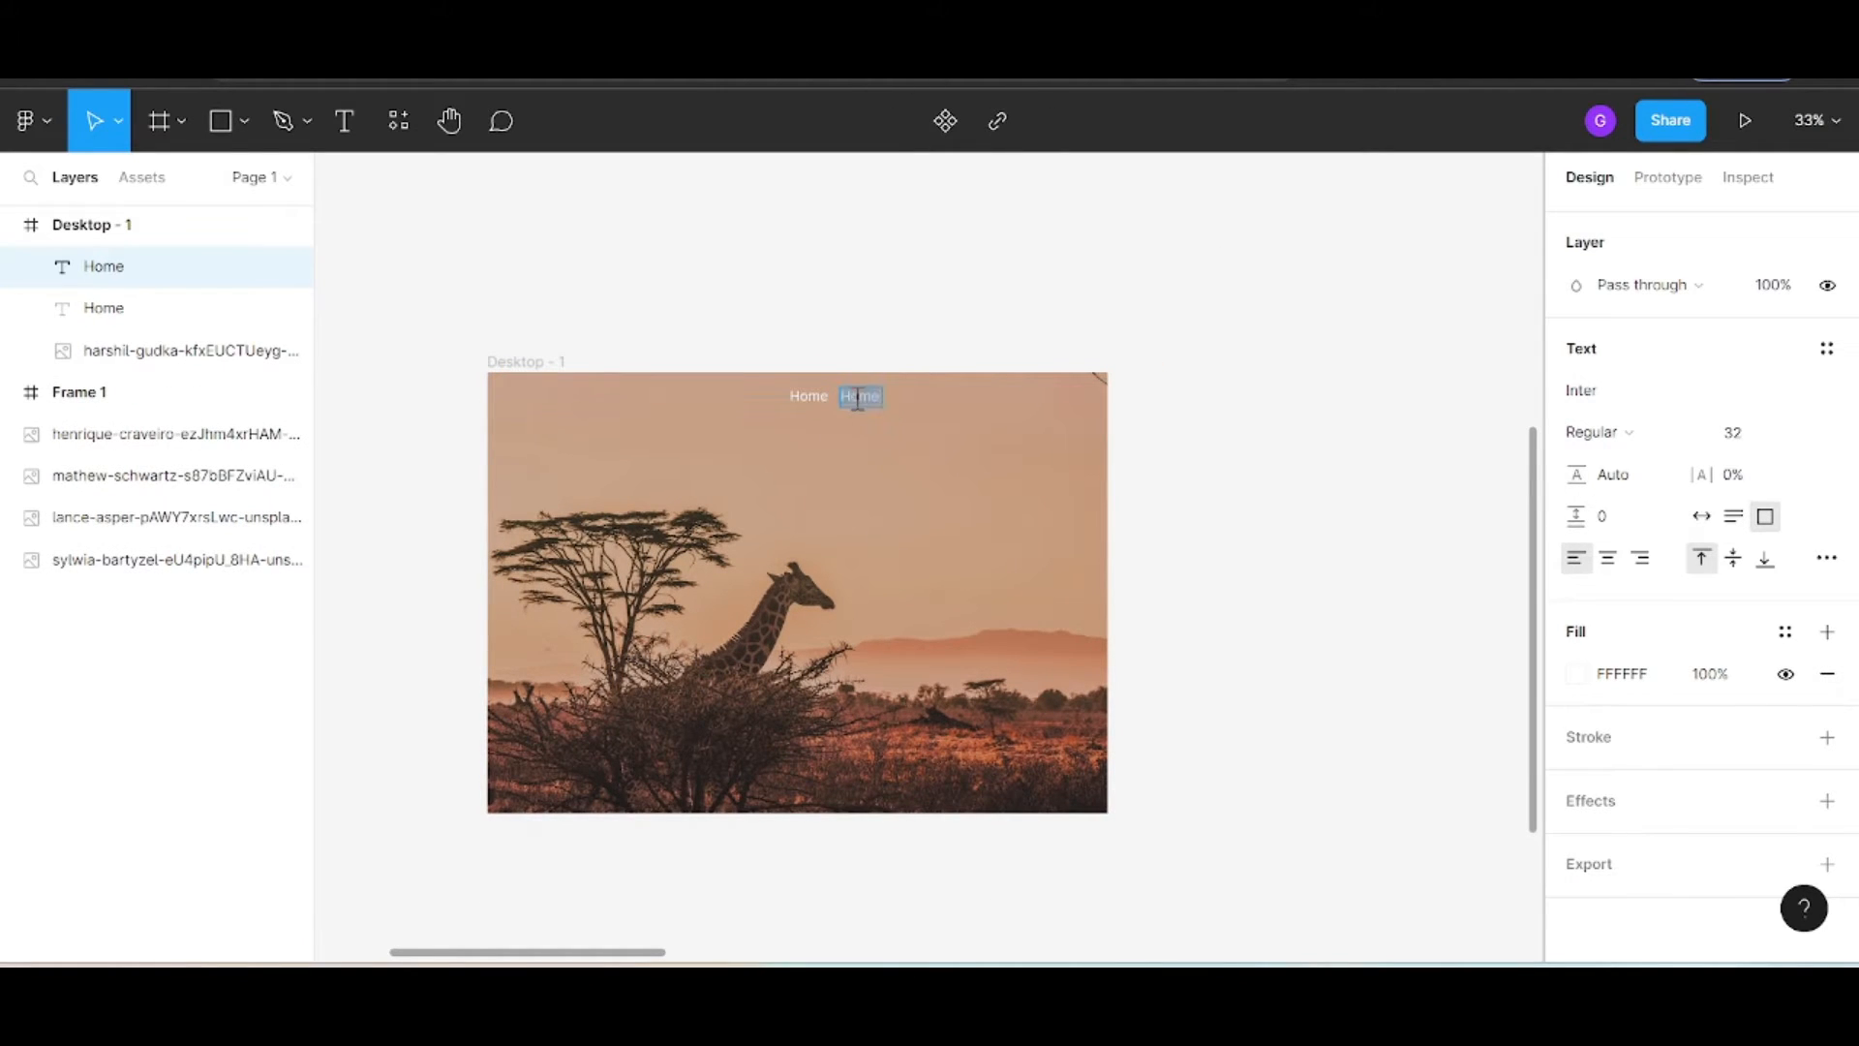
text(Africa)
key(Escape)
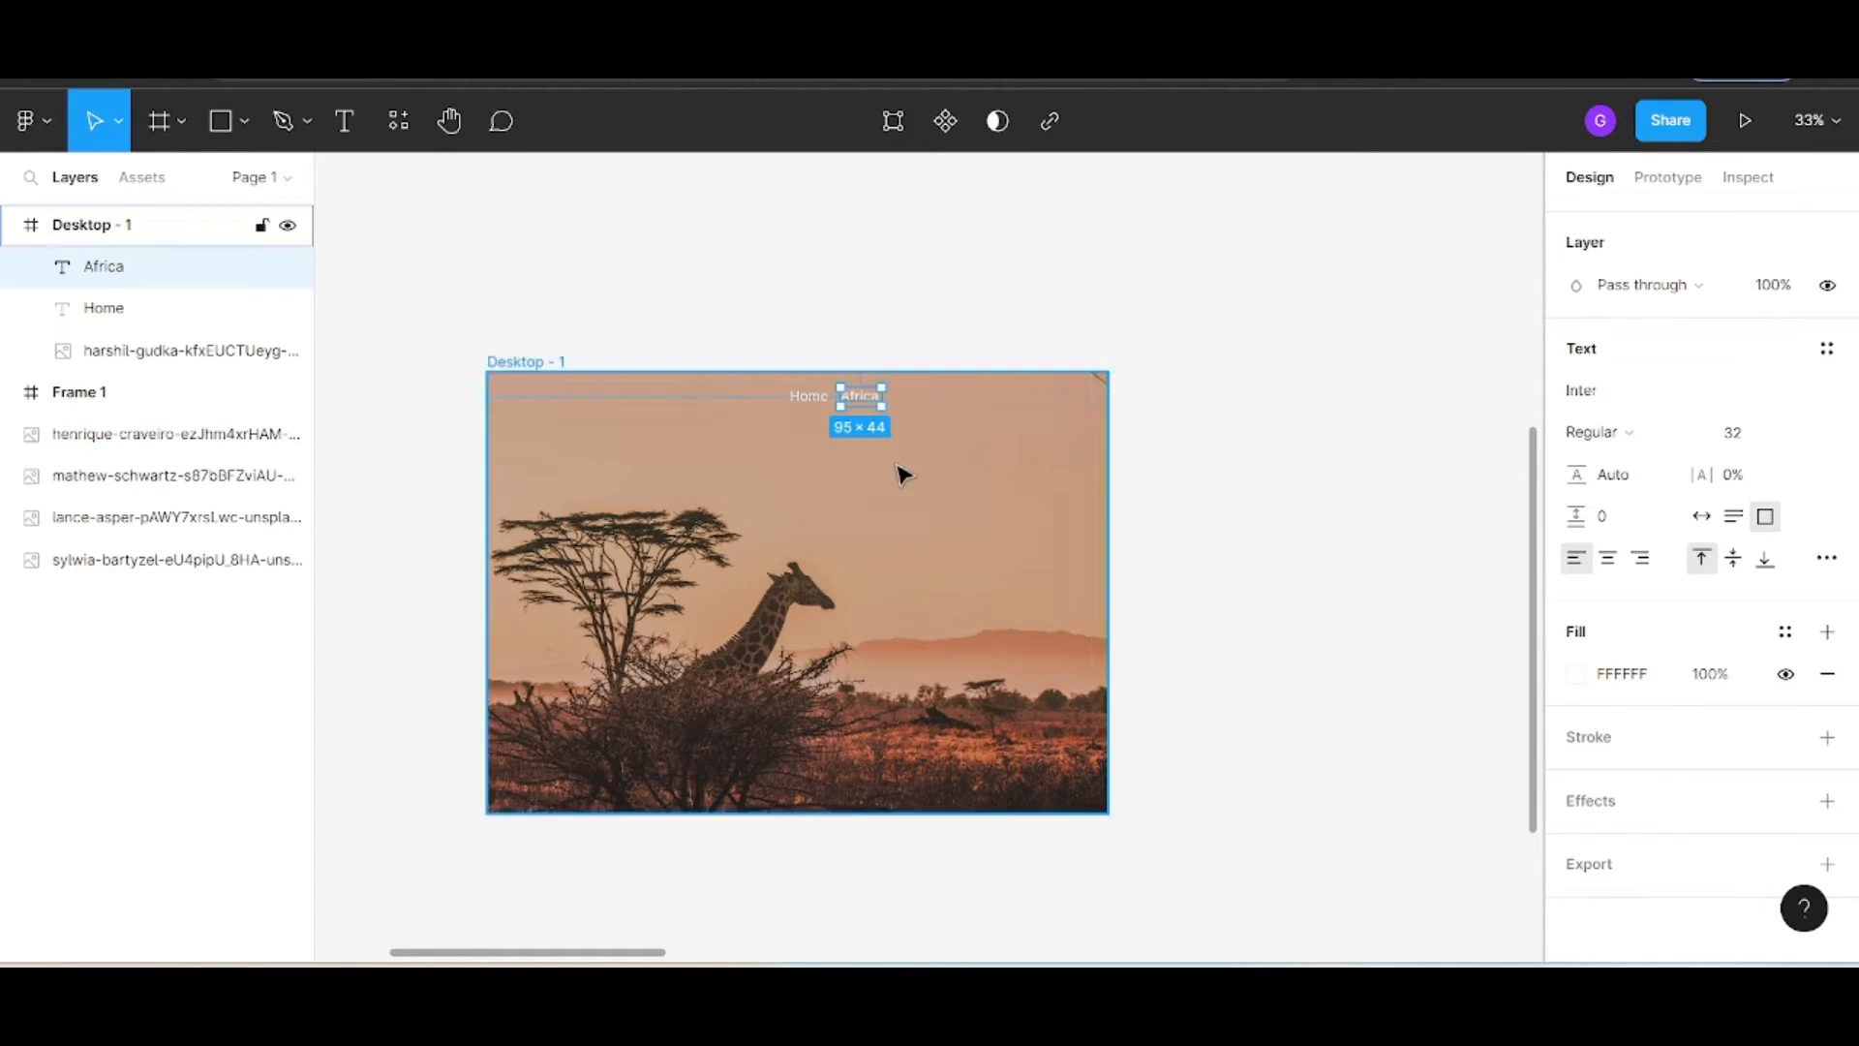
Duplicate the "Africa" text, place the copy to its right and replace its wording with "Itly"
key(ctrl+d)
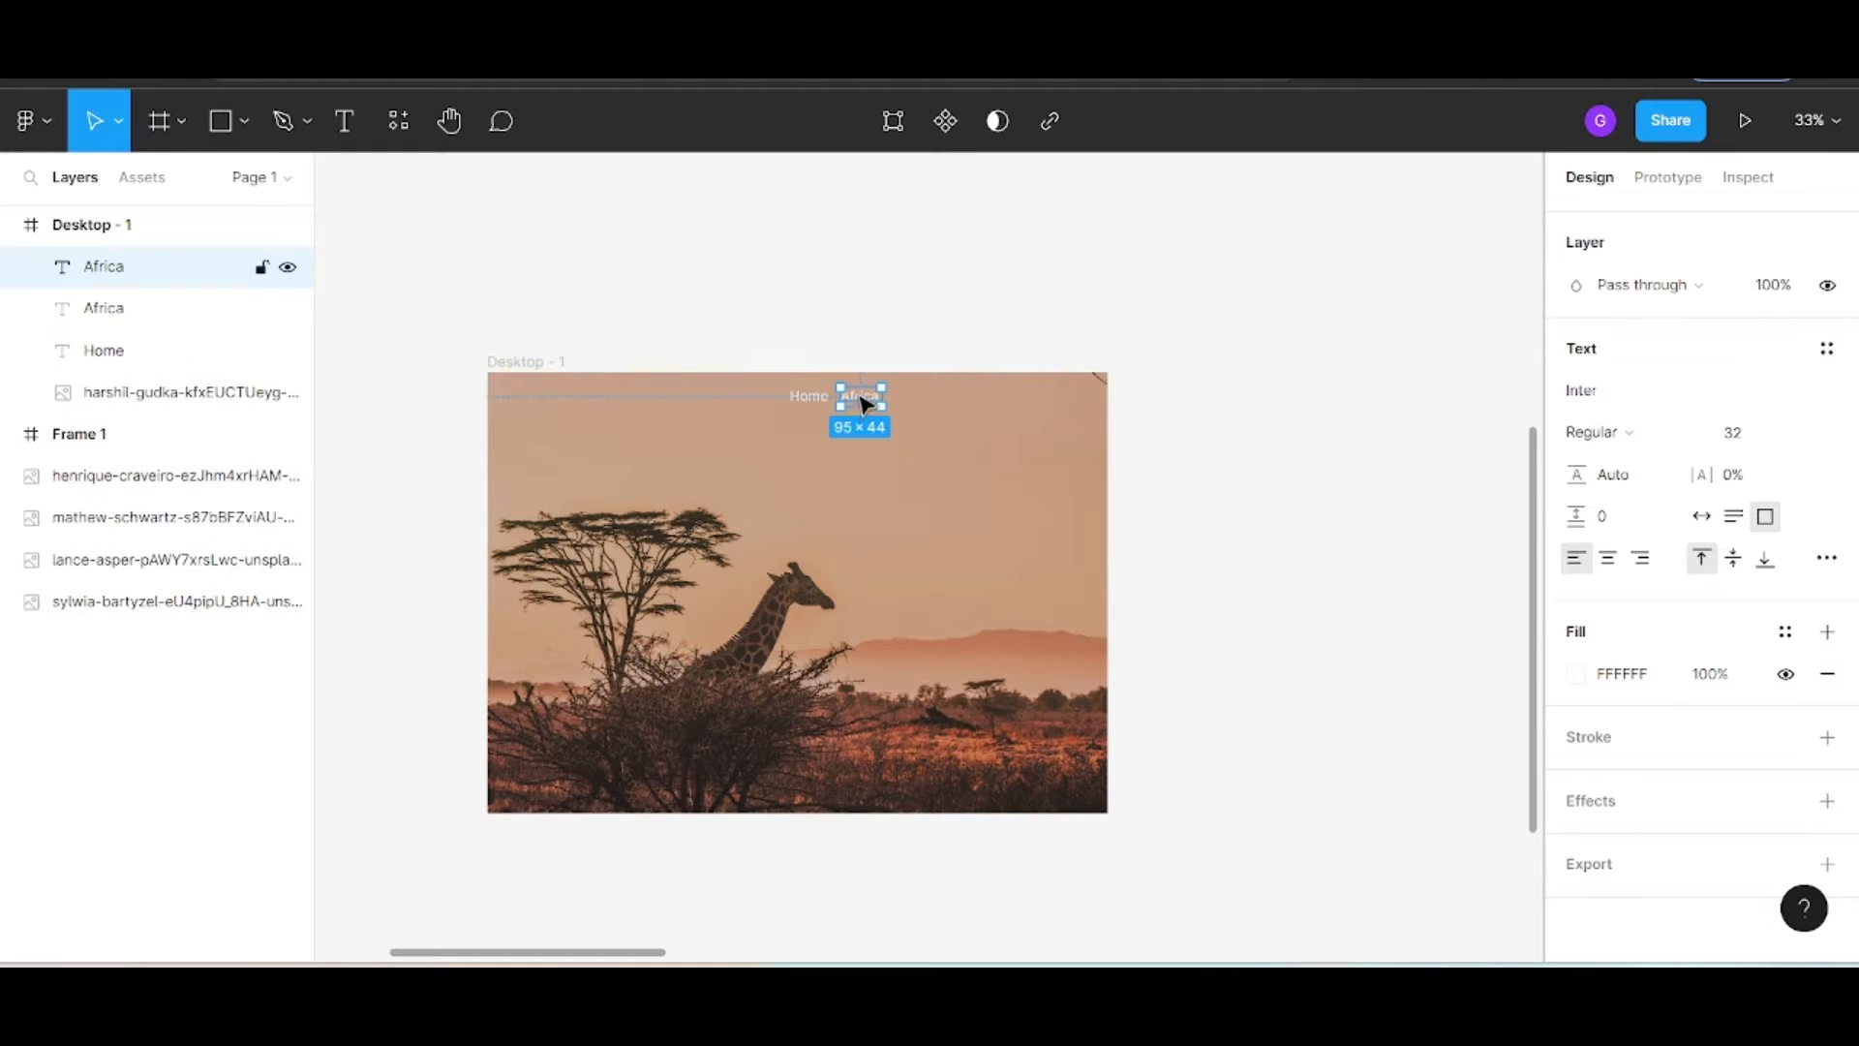
drag(865, 401, 910, 401)
double_click(911, 397)
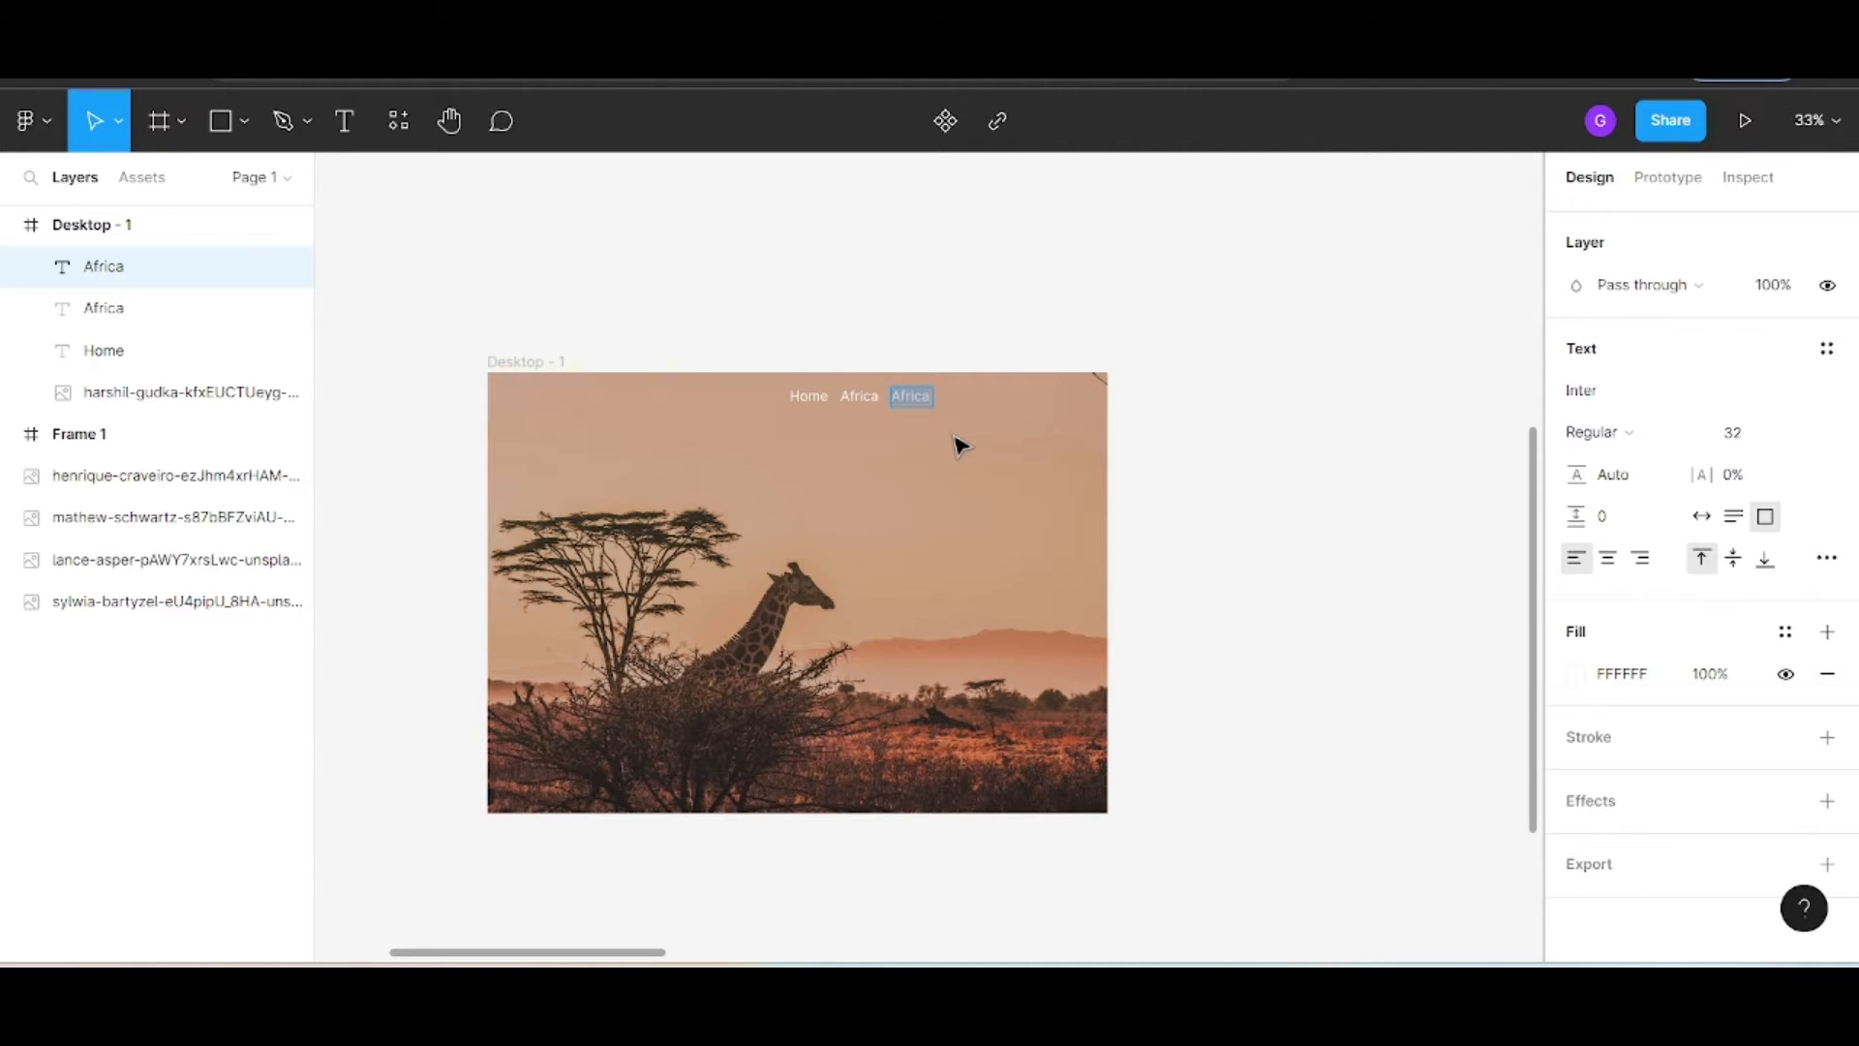
text(Itly)
scroll(922, 466, up, 3)
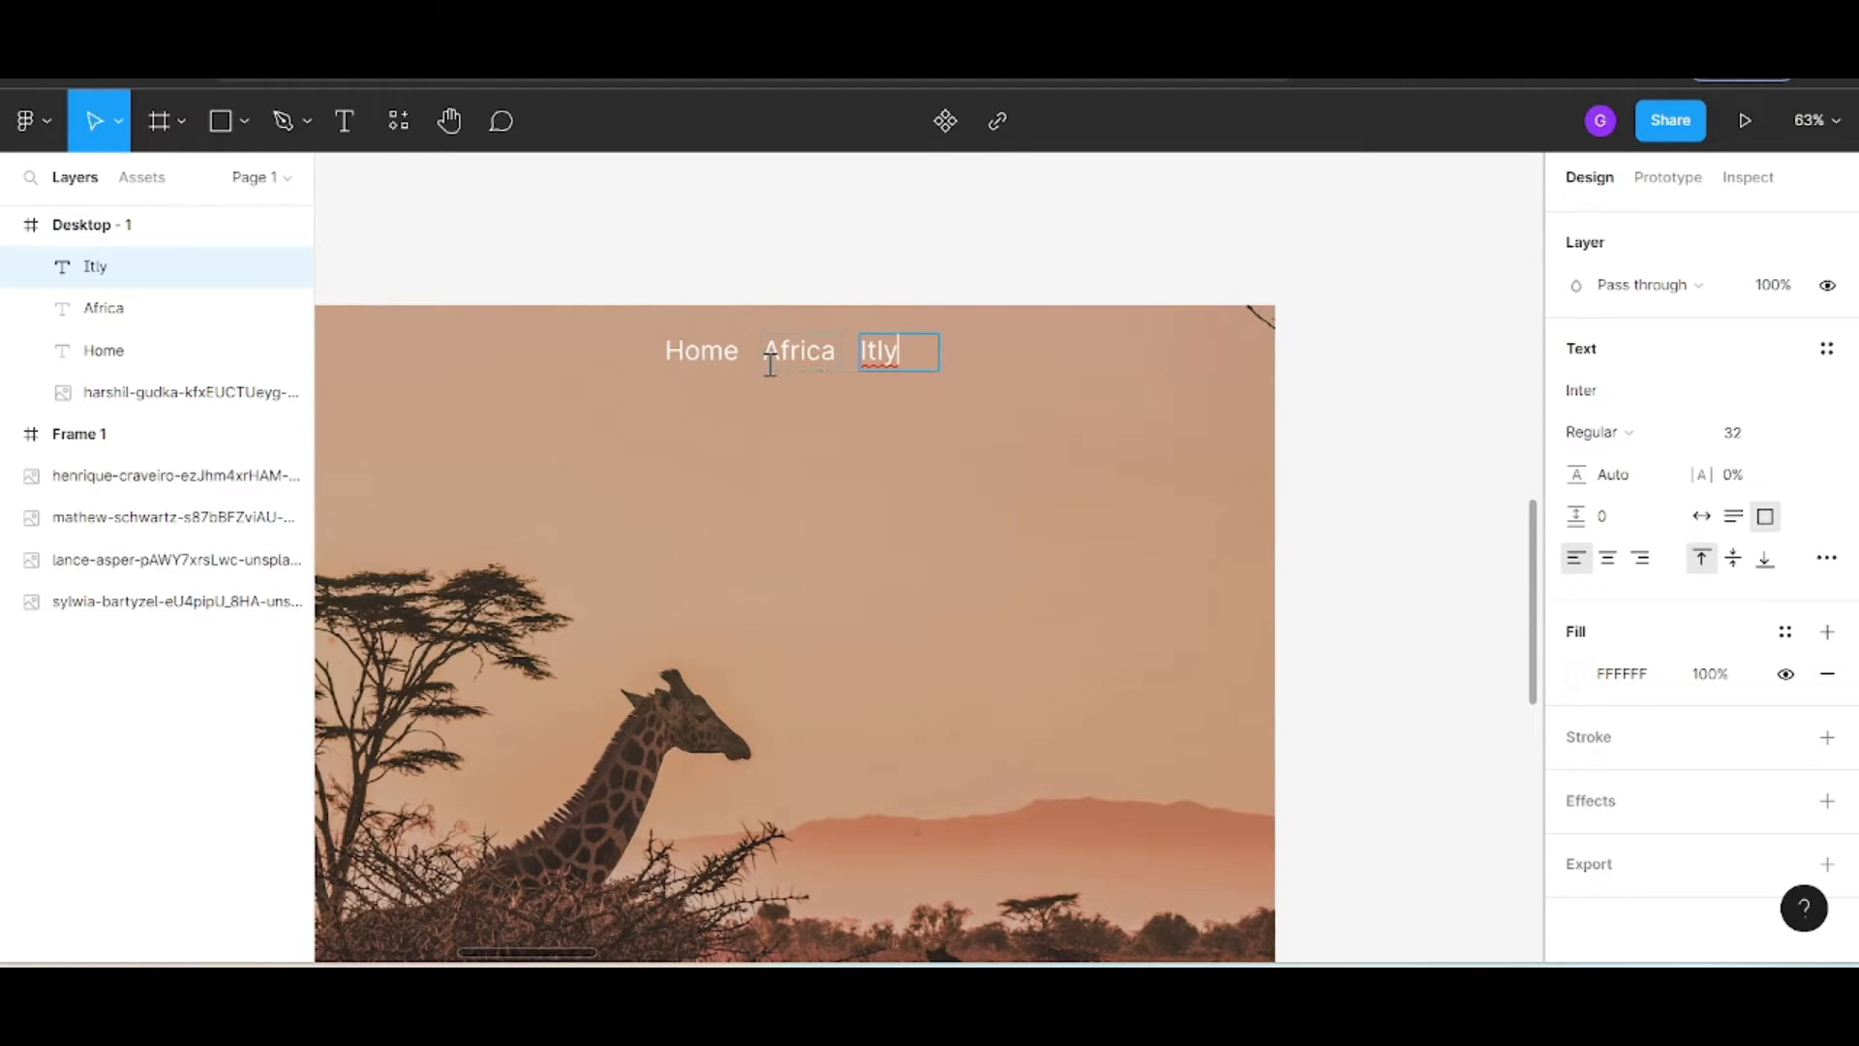
Check the country's spelling in a new browser tab and correct the "Itly" label to "Italy" in the design
key(ctrl+t)
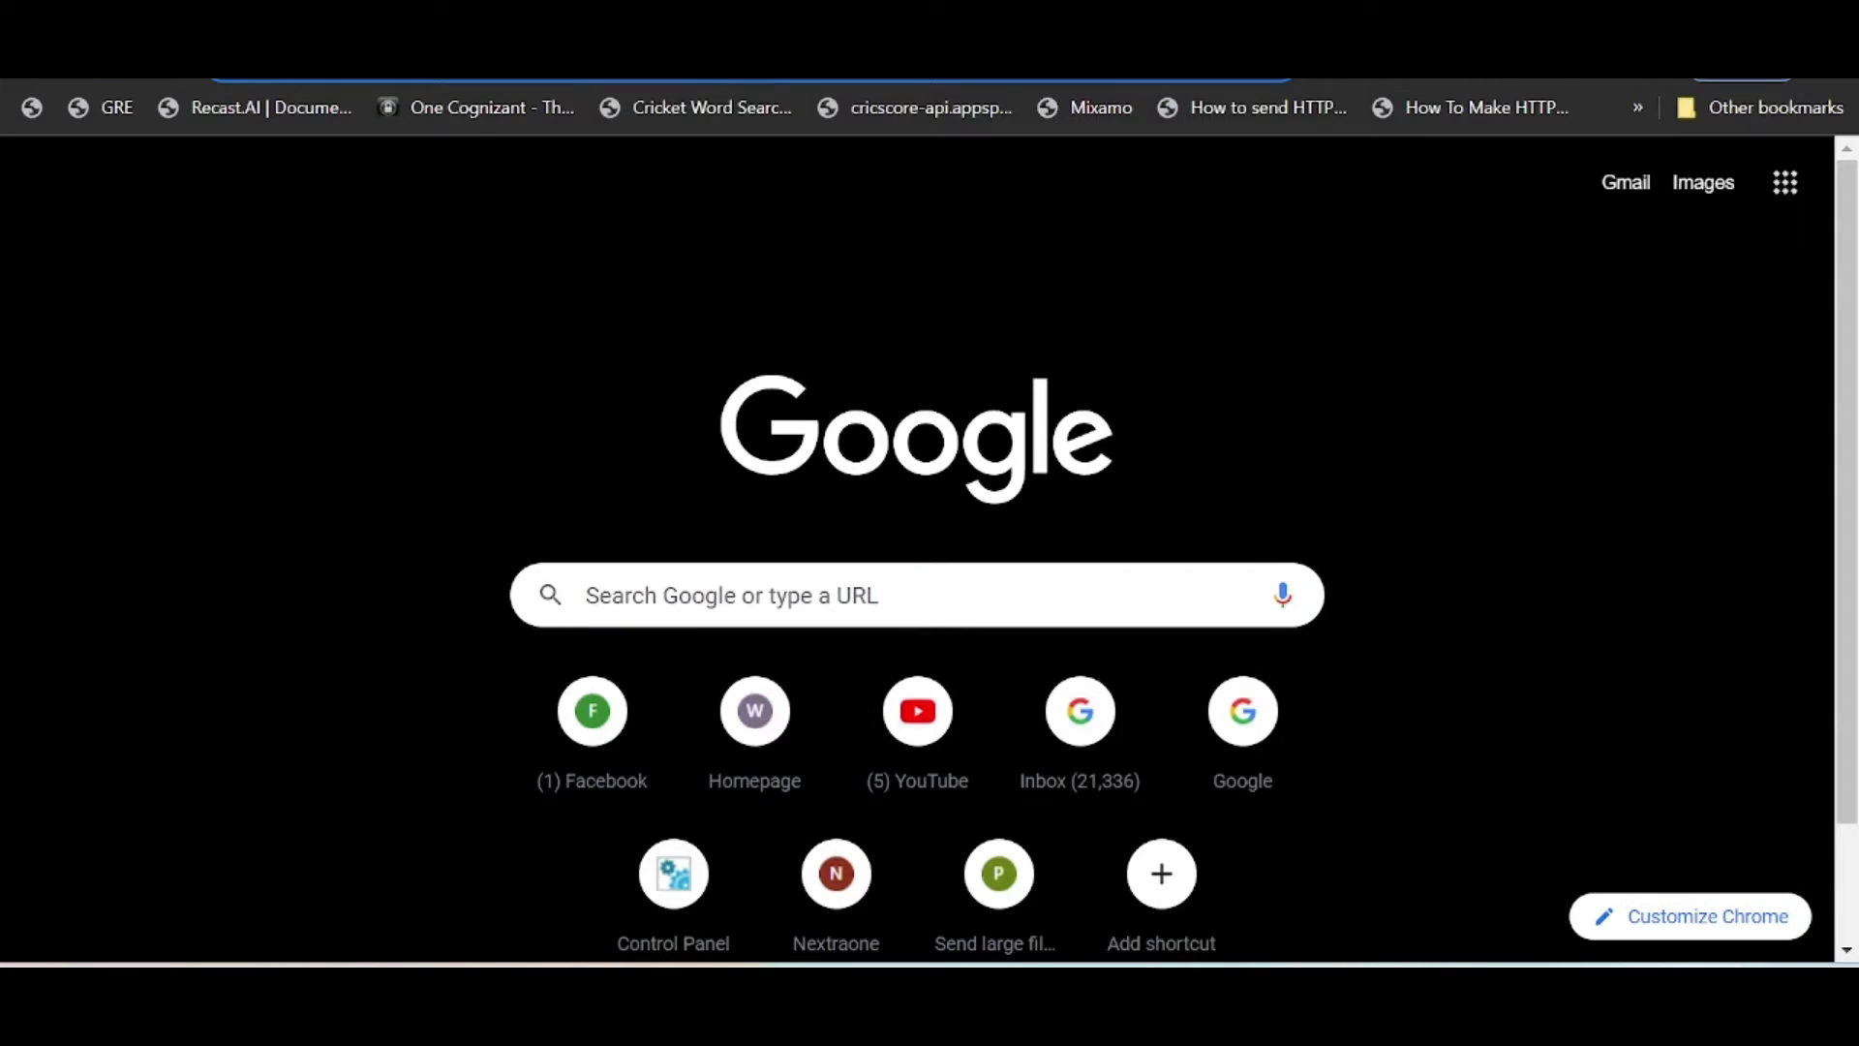
text(itely)
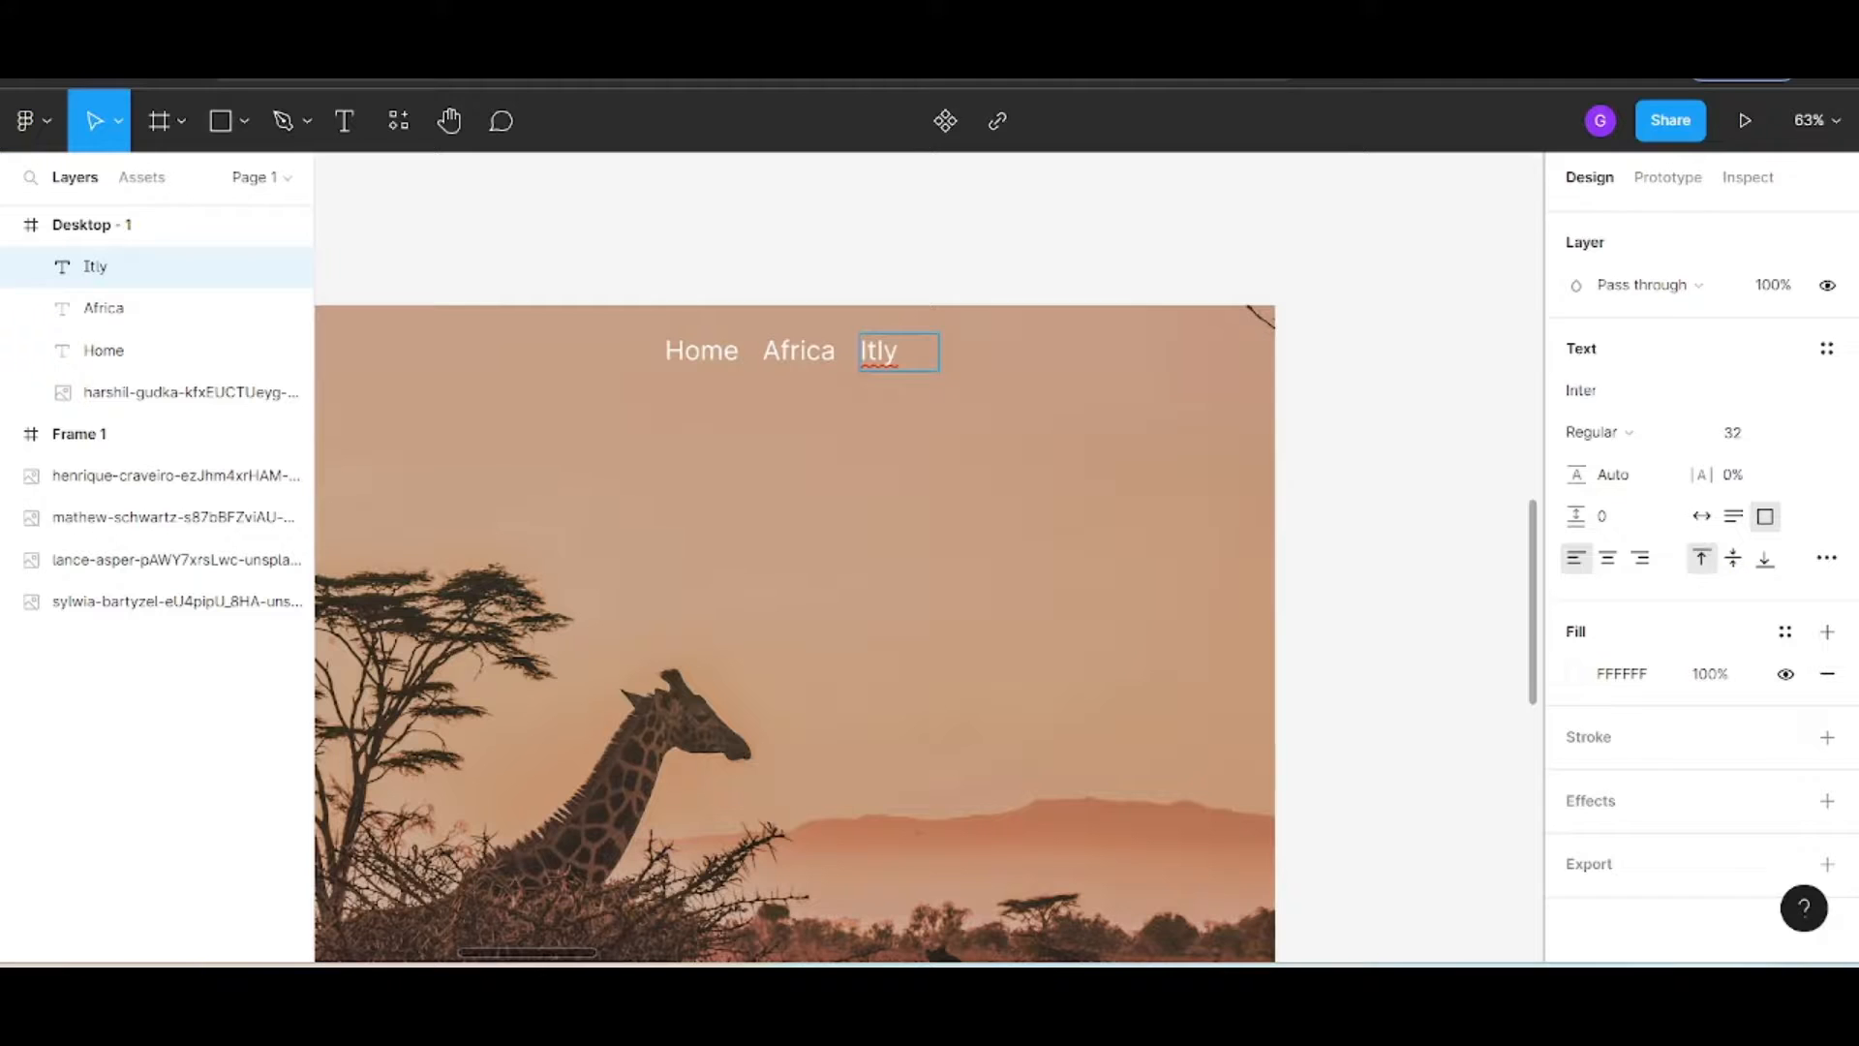
double_click(884, 345)
text(Ir)
key(Escape)
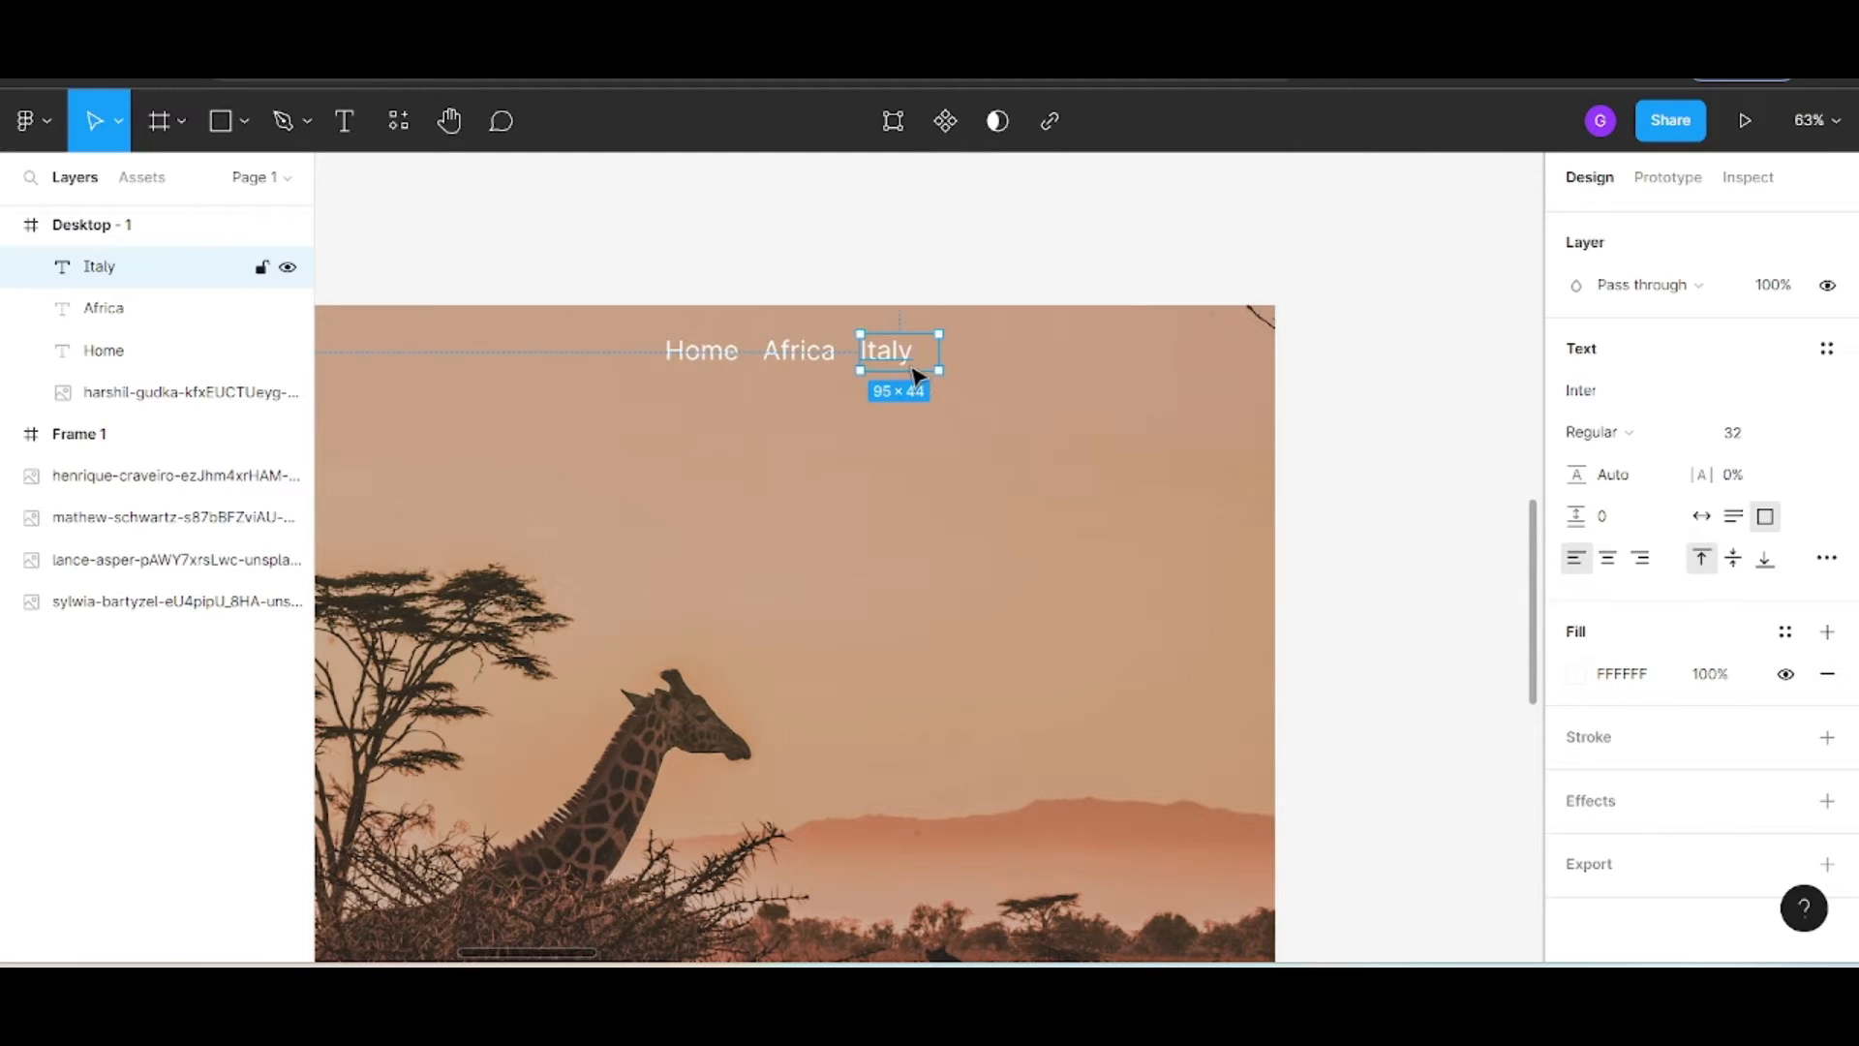
Duplicate the "Italy" text, place the copy to its right and change its wording to "USA"
key(ctrl+d)
drag(916, 360, 962, 361)
double_click(958, 357)
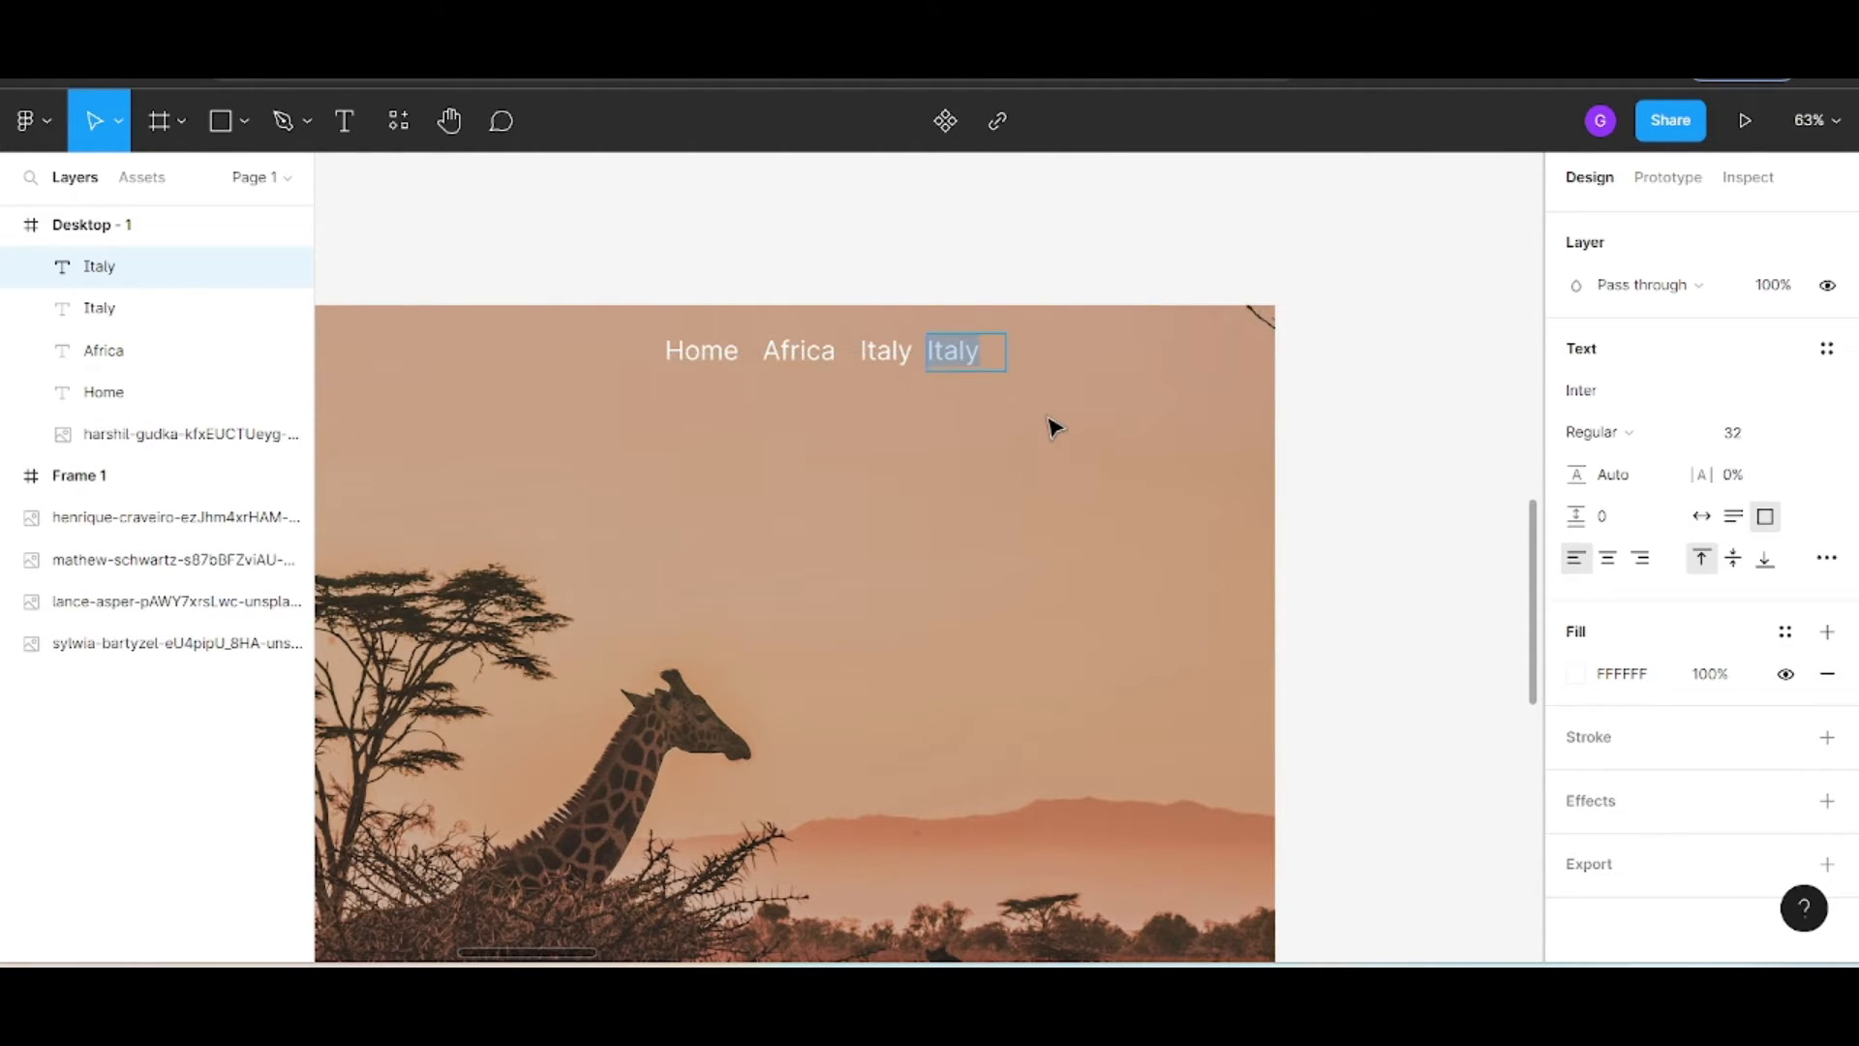
text(USA)
key(Escape)
Replace the wording of the "USA" label with "America"
double_click(886, 351)
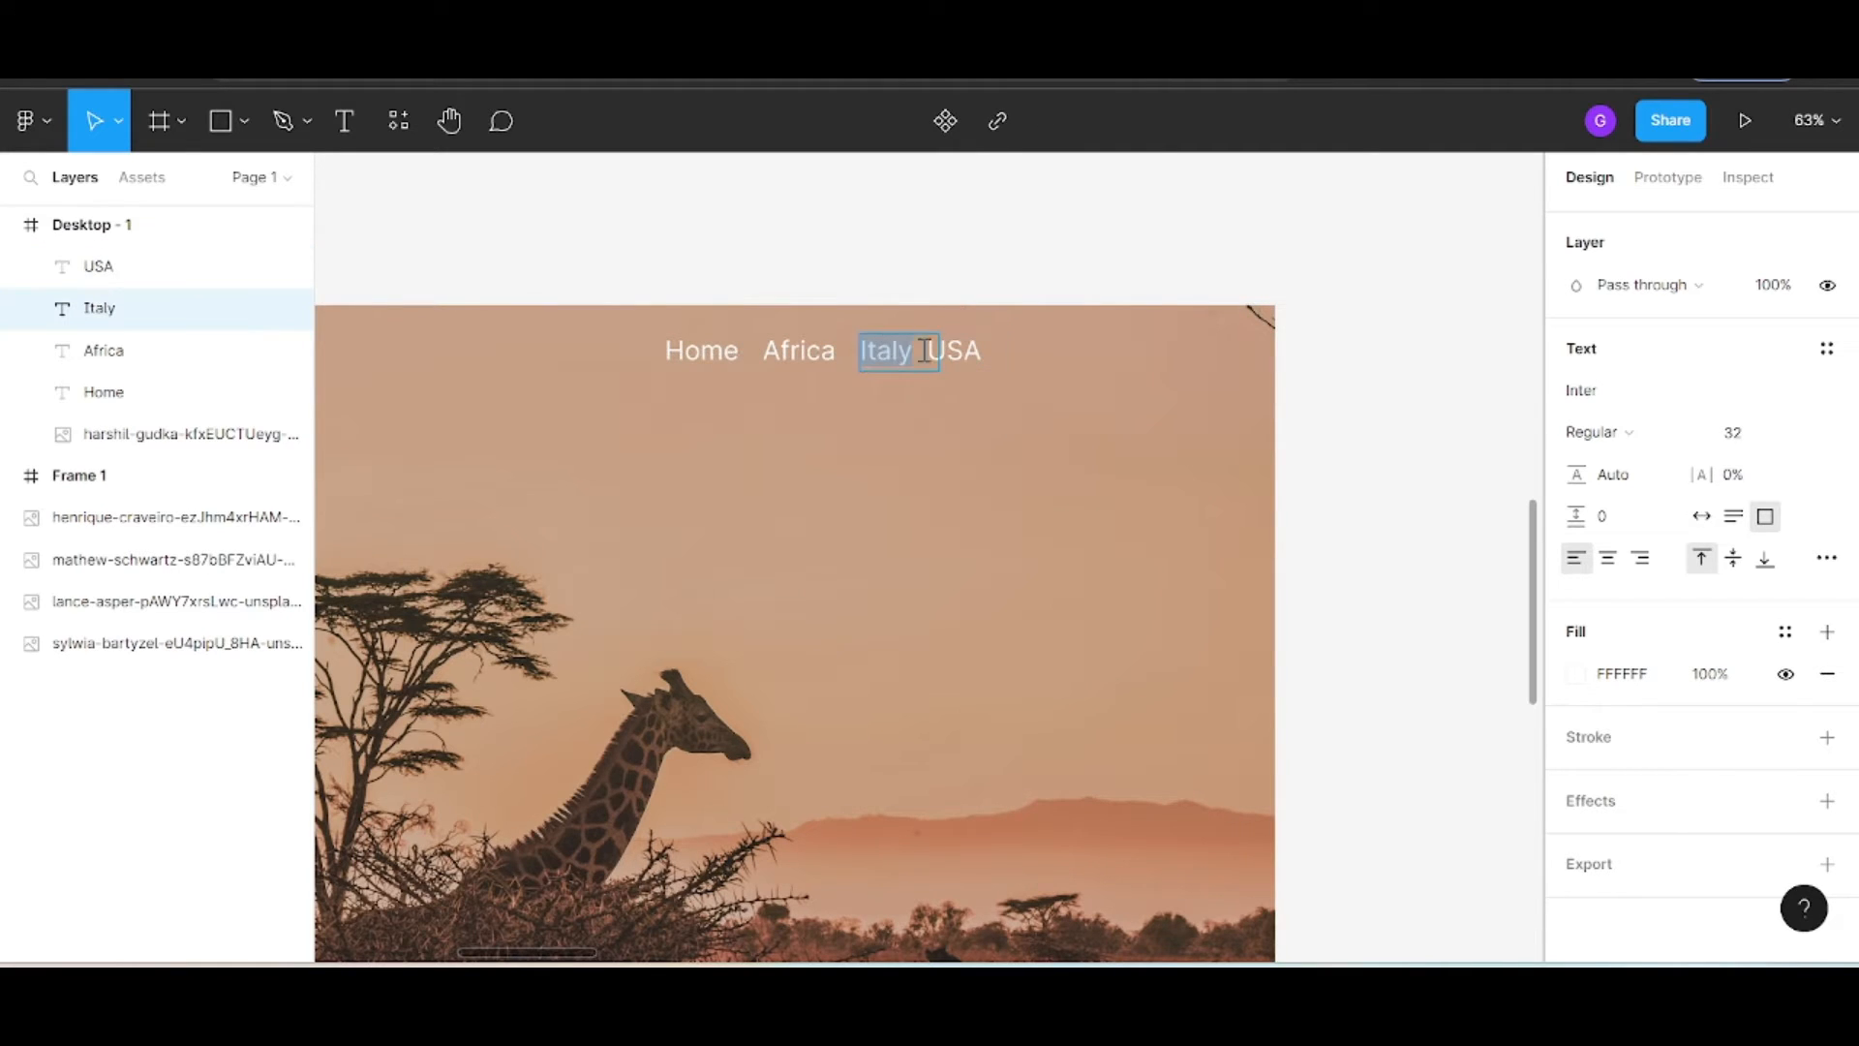
double_click(965, 351)
key(Escape)
double_click(957, 346)
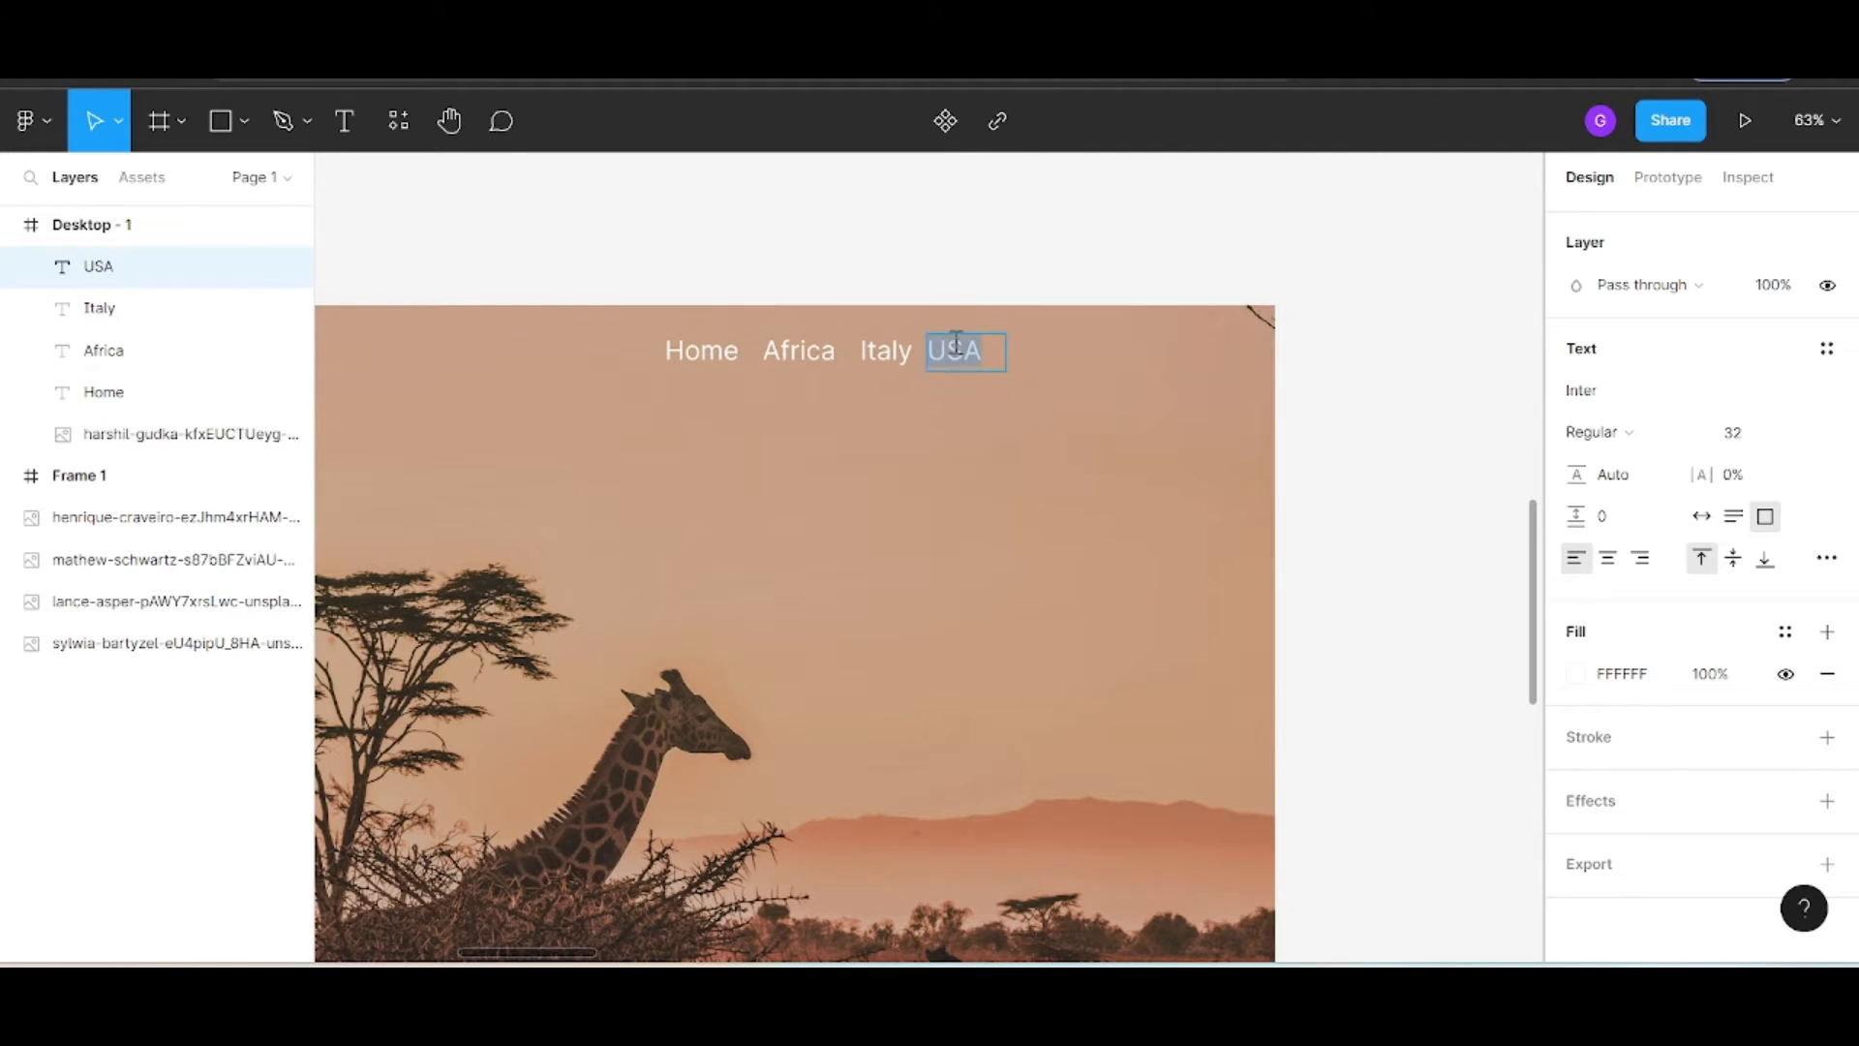
text(Aem)
text(rica)
key(Escape)
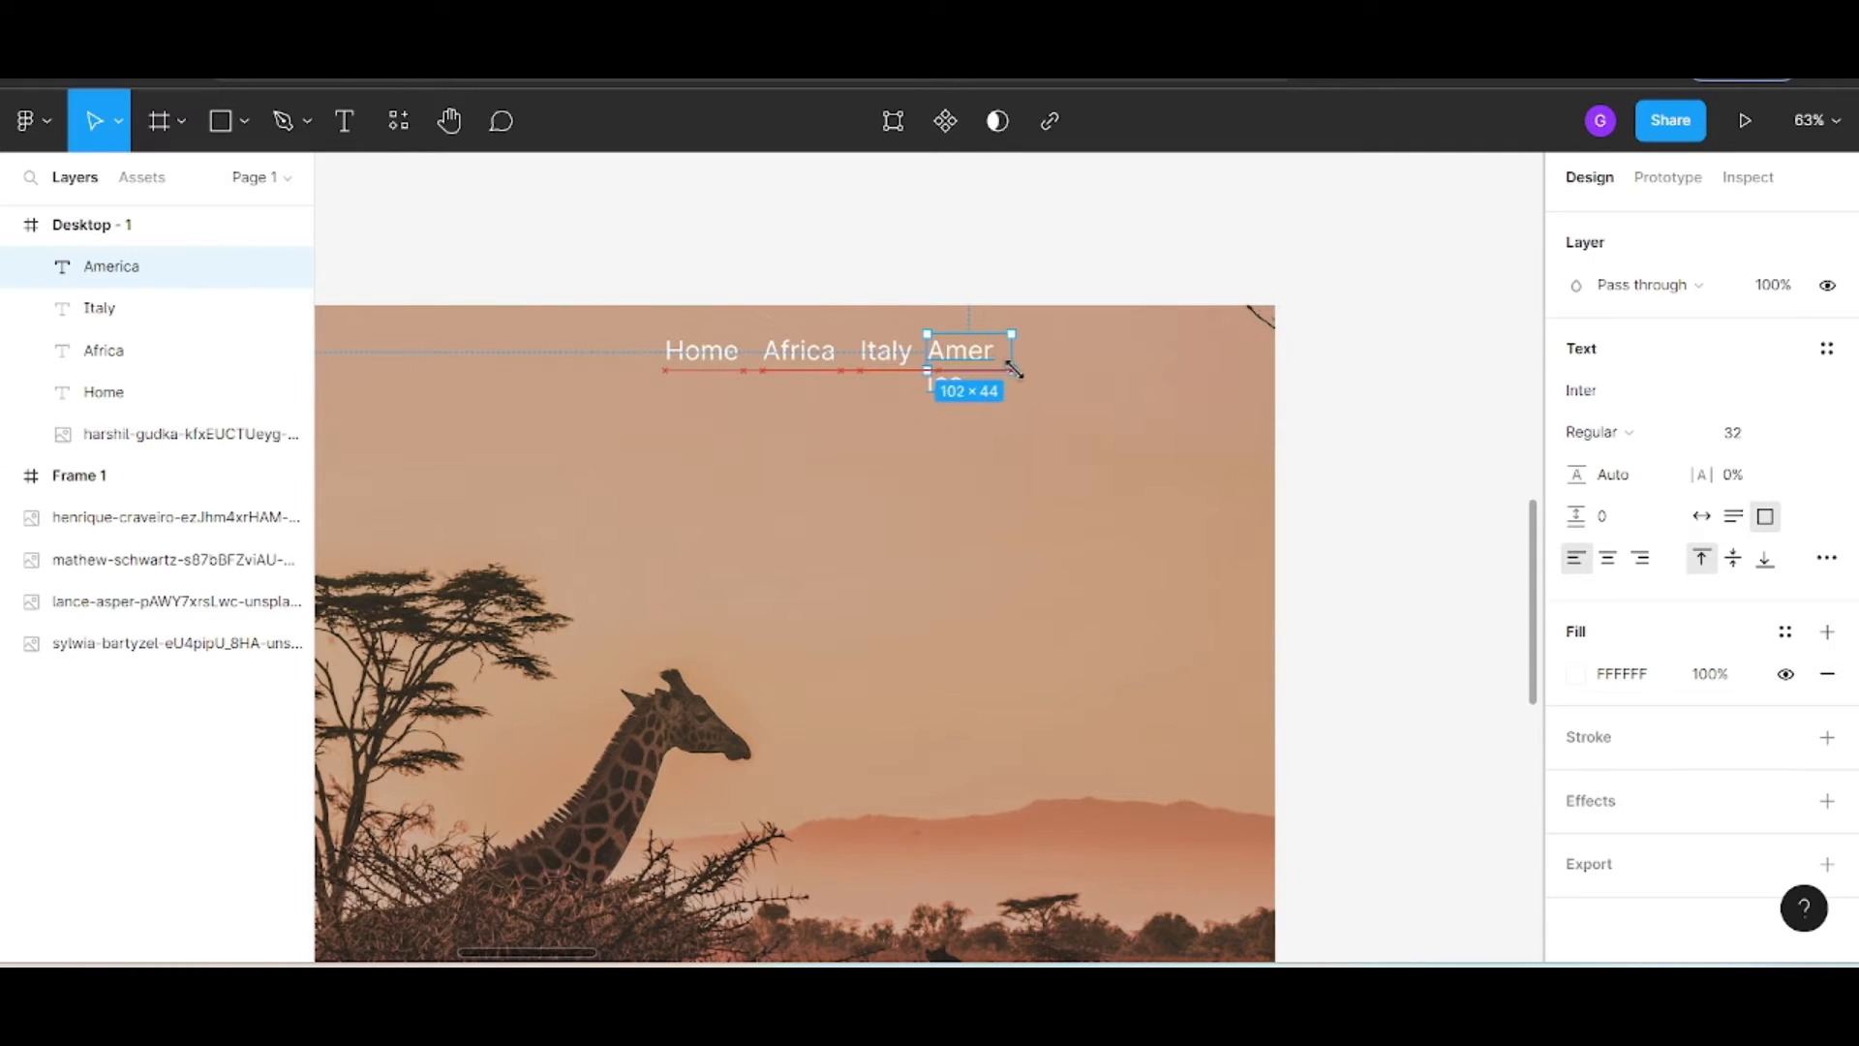
Widen the "America" text box to fit one line and duplicate it to its right as "India"
drag(1006, 369, 1113, 362)
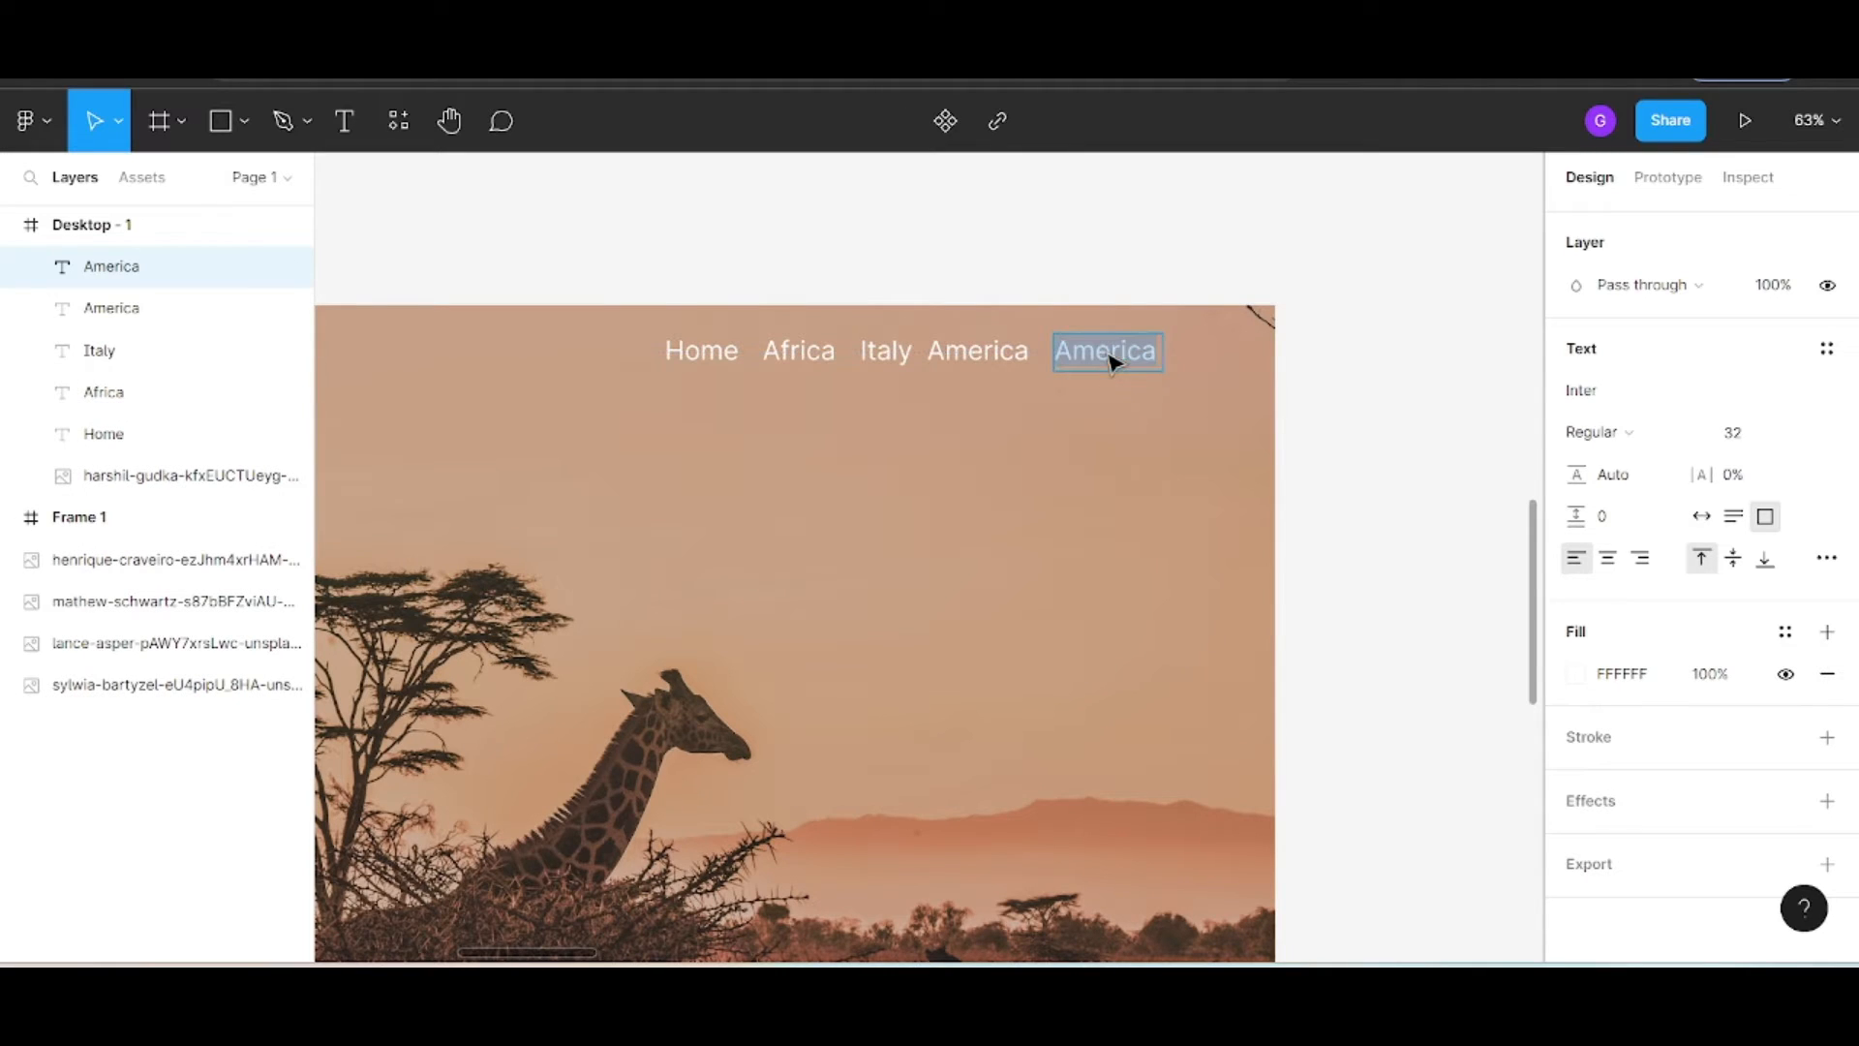
text(Id)
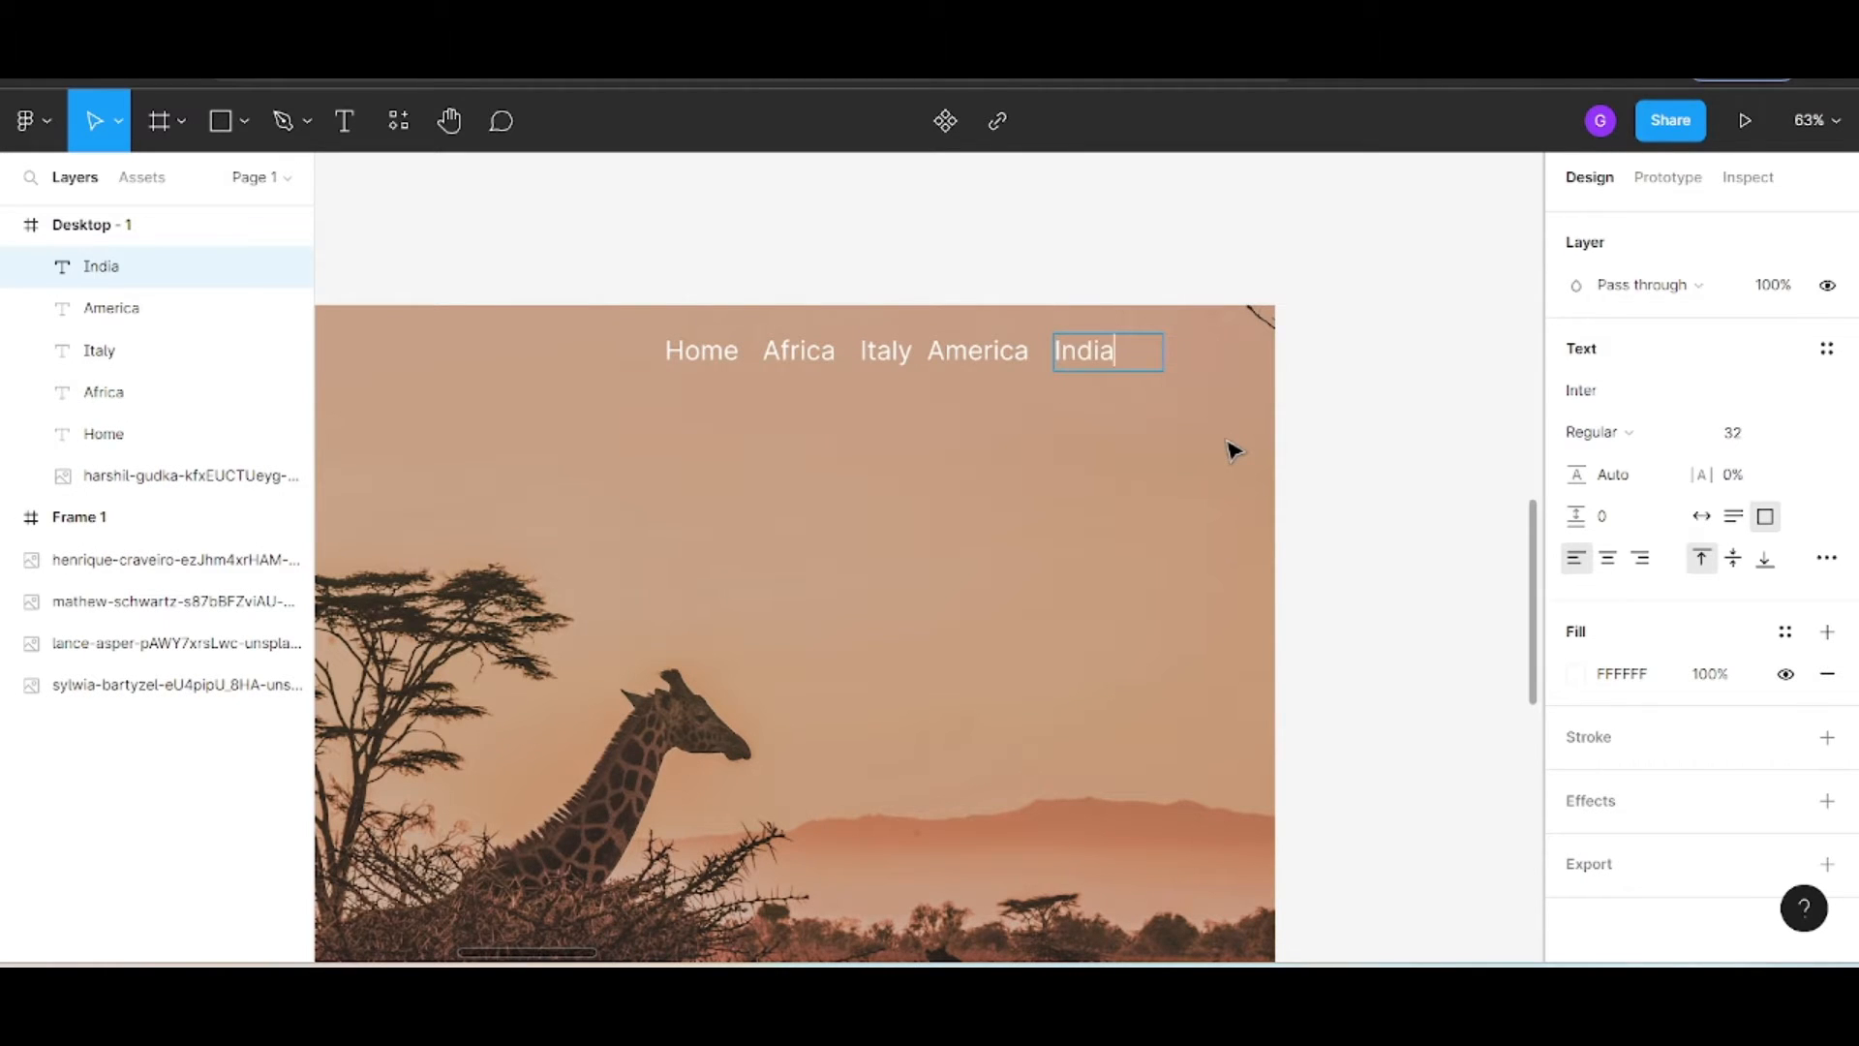
key(Escape)
scroll(984, 469, down, 3)
click(1311, 552)
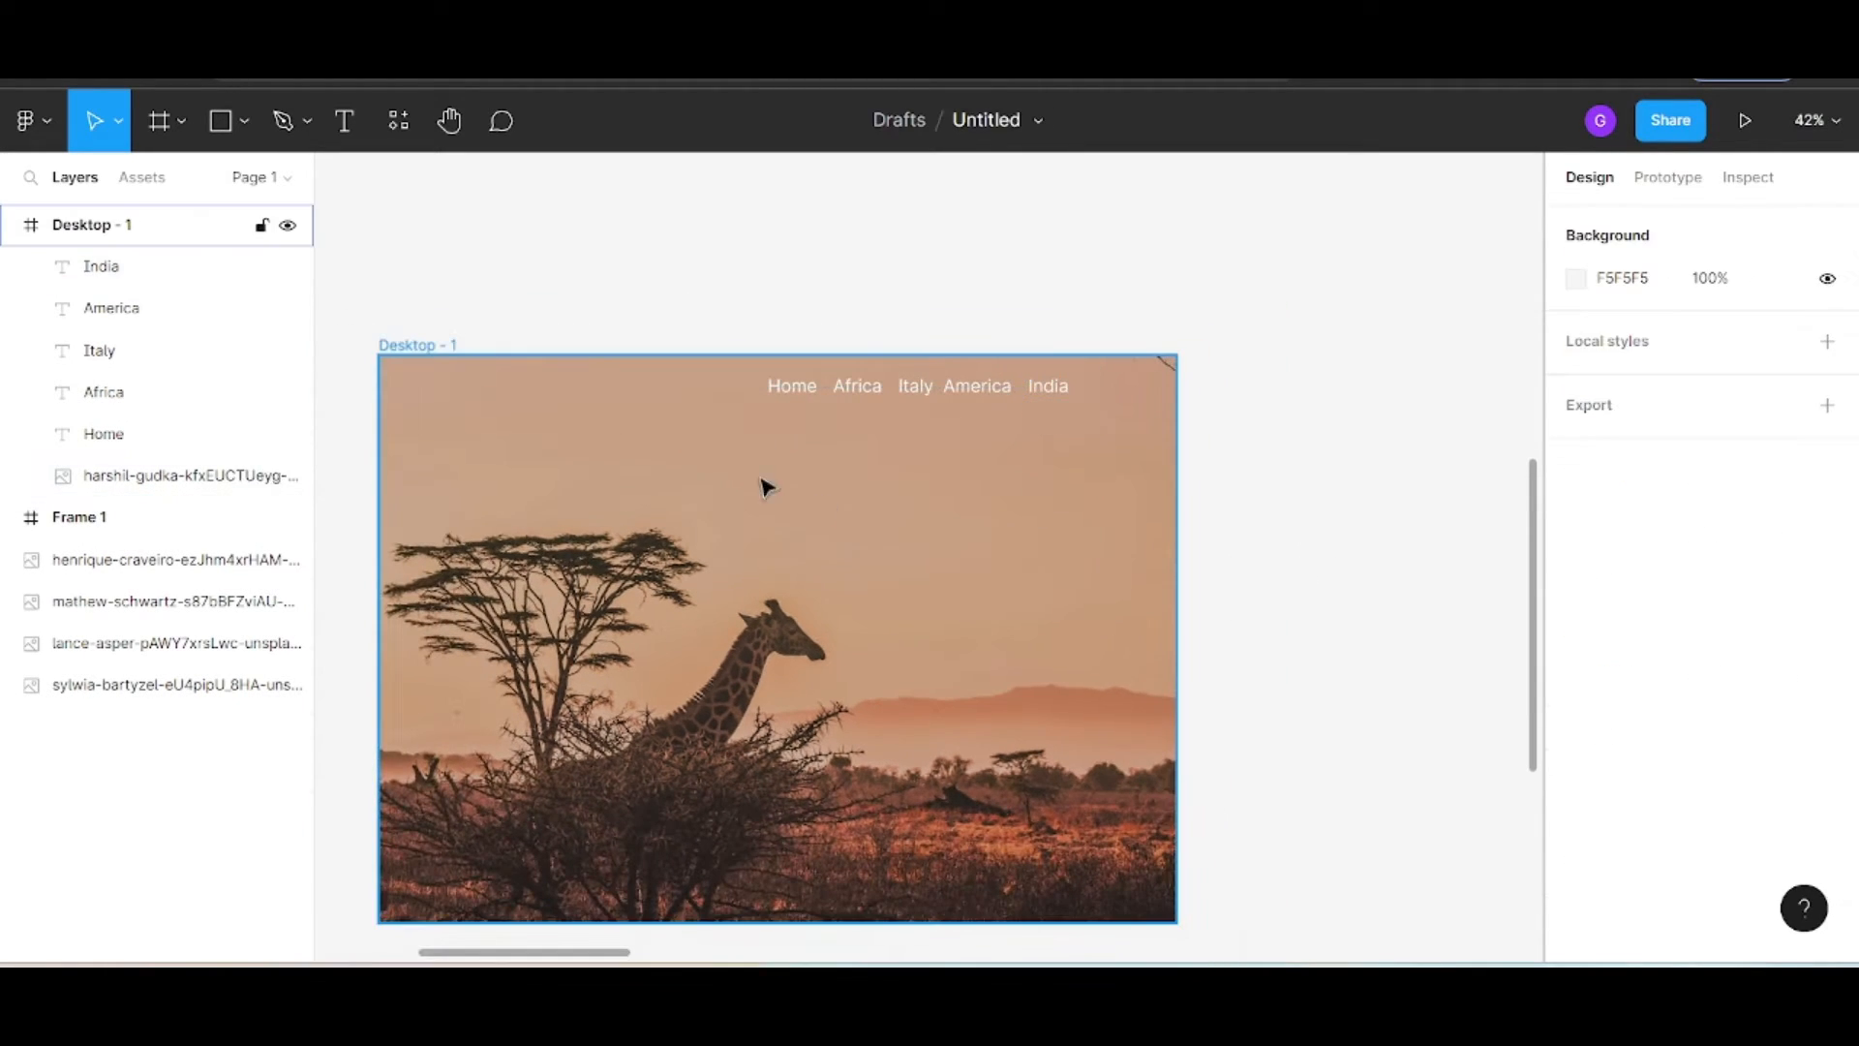
Select all five navigation labels and shift them together slightly farther right along the top of the Desktop frame
drag(778, 387, 1067, 392)
shift+click(1051, 395)
scroll(1113, 419, down, 3)
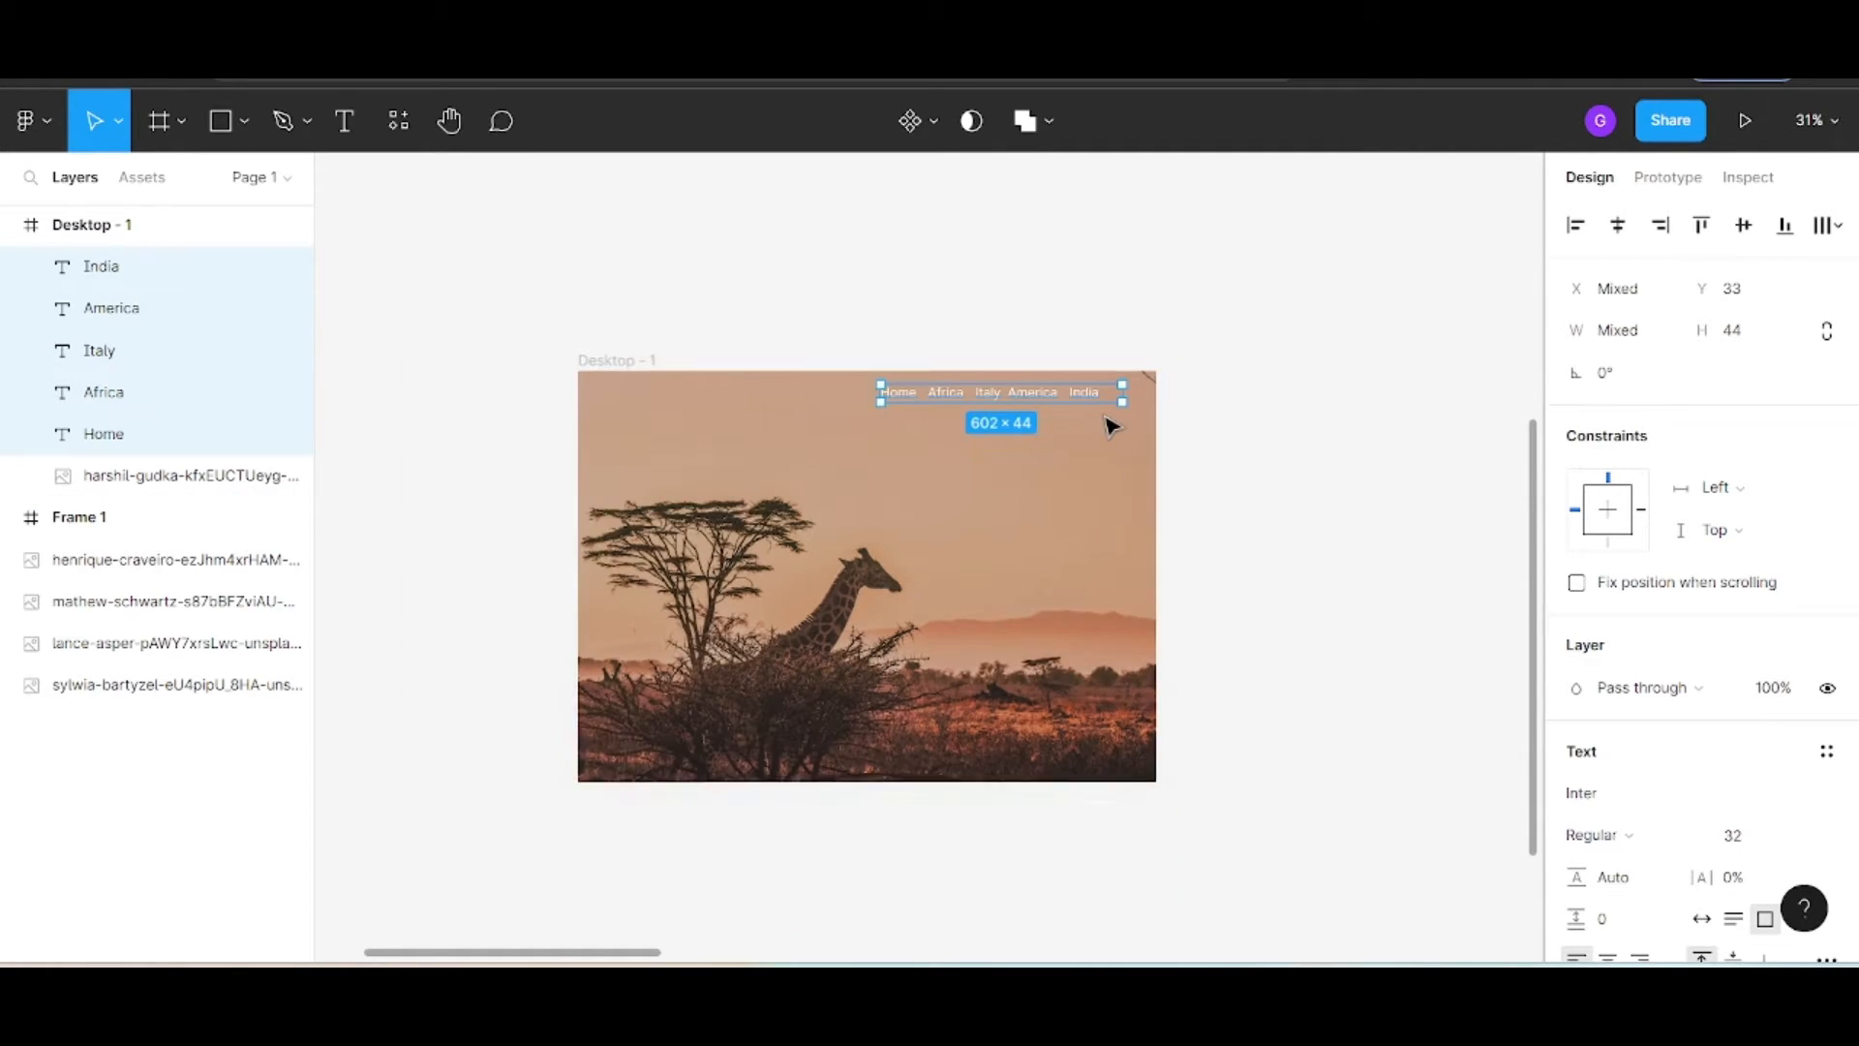
scroll(1113, 419, up, 4)
scroll(1007, 602, down, 2)
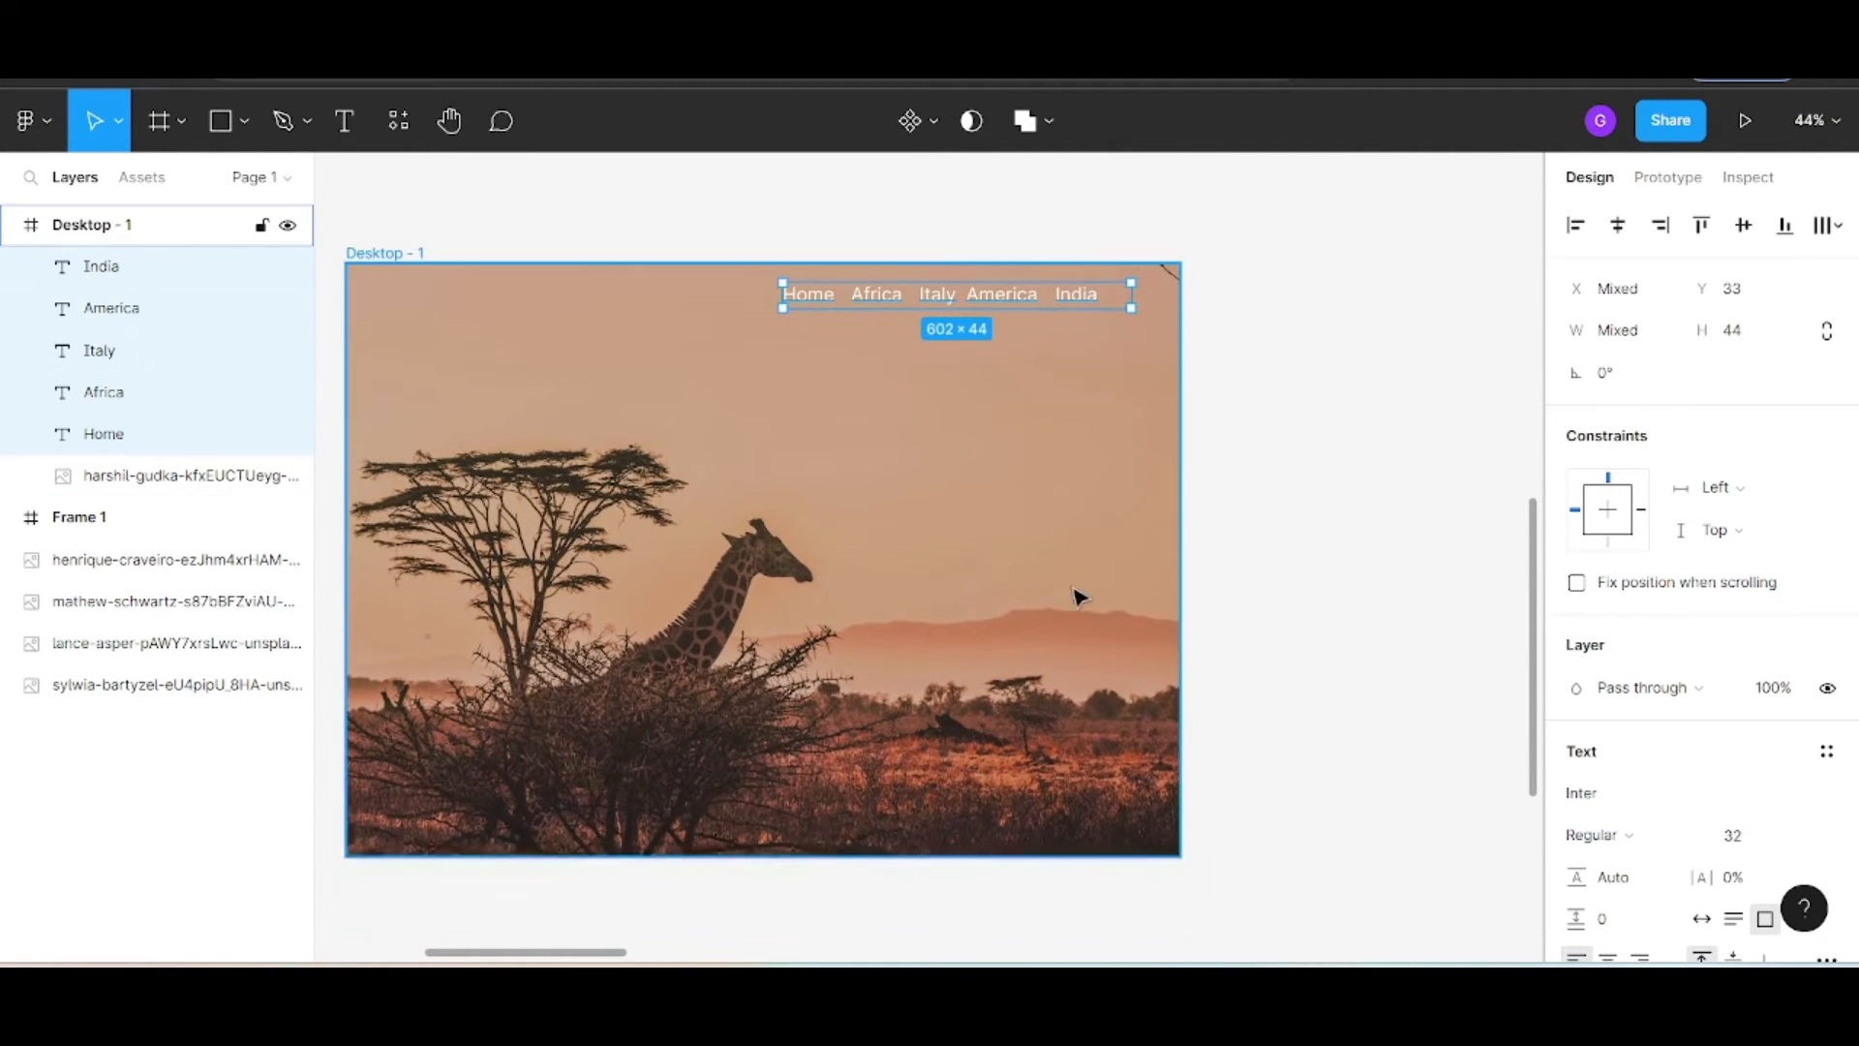
scroll(1075, 594, up, 2)
mouse_move(571, 957)
mouse_down()
mouse_move(523, 958)
mouse_move(552, 959)
mouse_up()
scroll(552, 954, down, 2)
click(1337, 461)
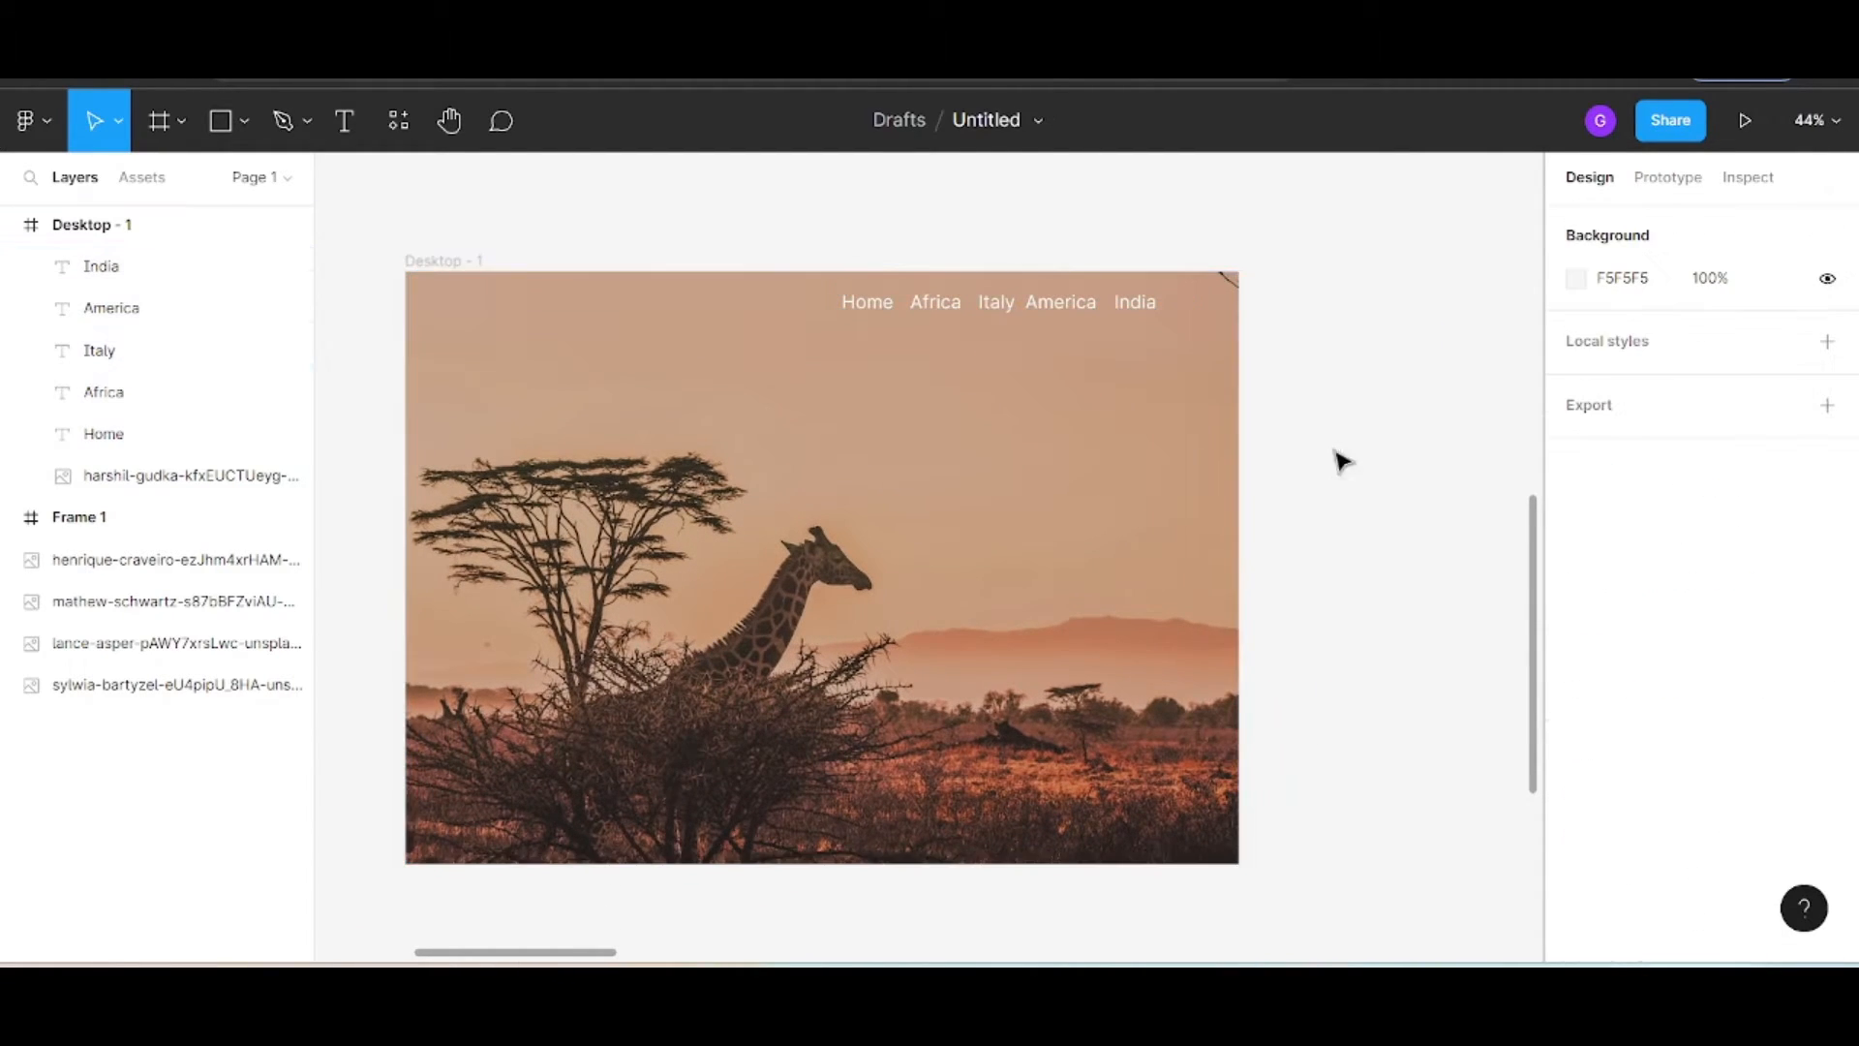
Add a text box about 339 × 217 over the tree in the Desktop frame and enter "SAHARA"
scroll(842, 593, up, 3)
scroll(842, 594, down, 6)
scroll(843, 593, up, 2)
scroll(840, 593, up, 5)
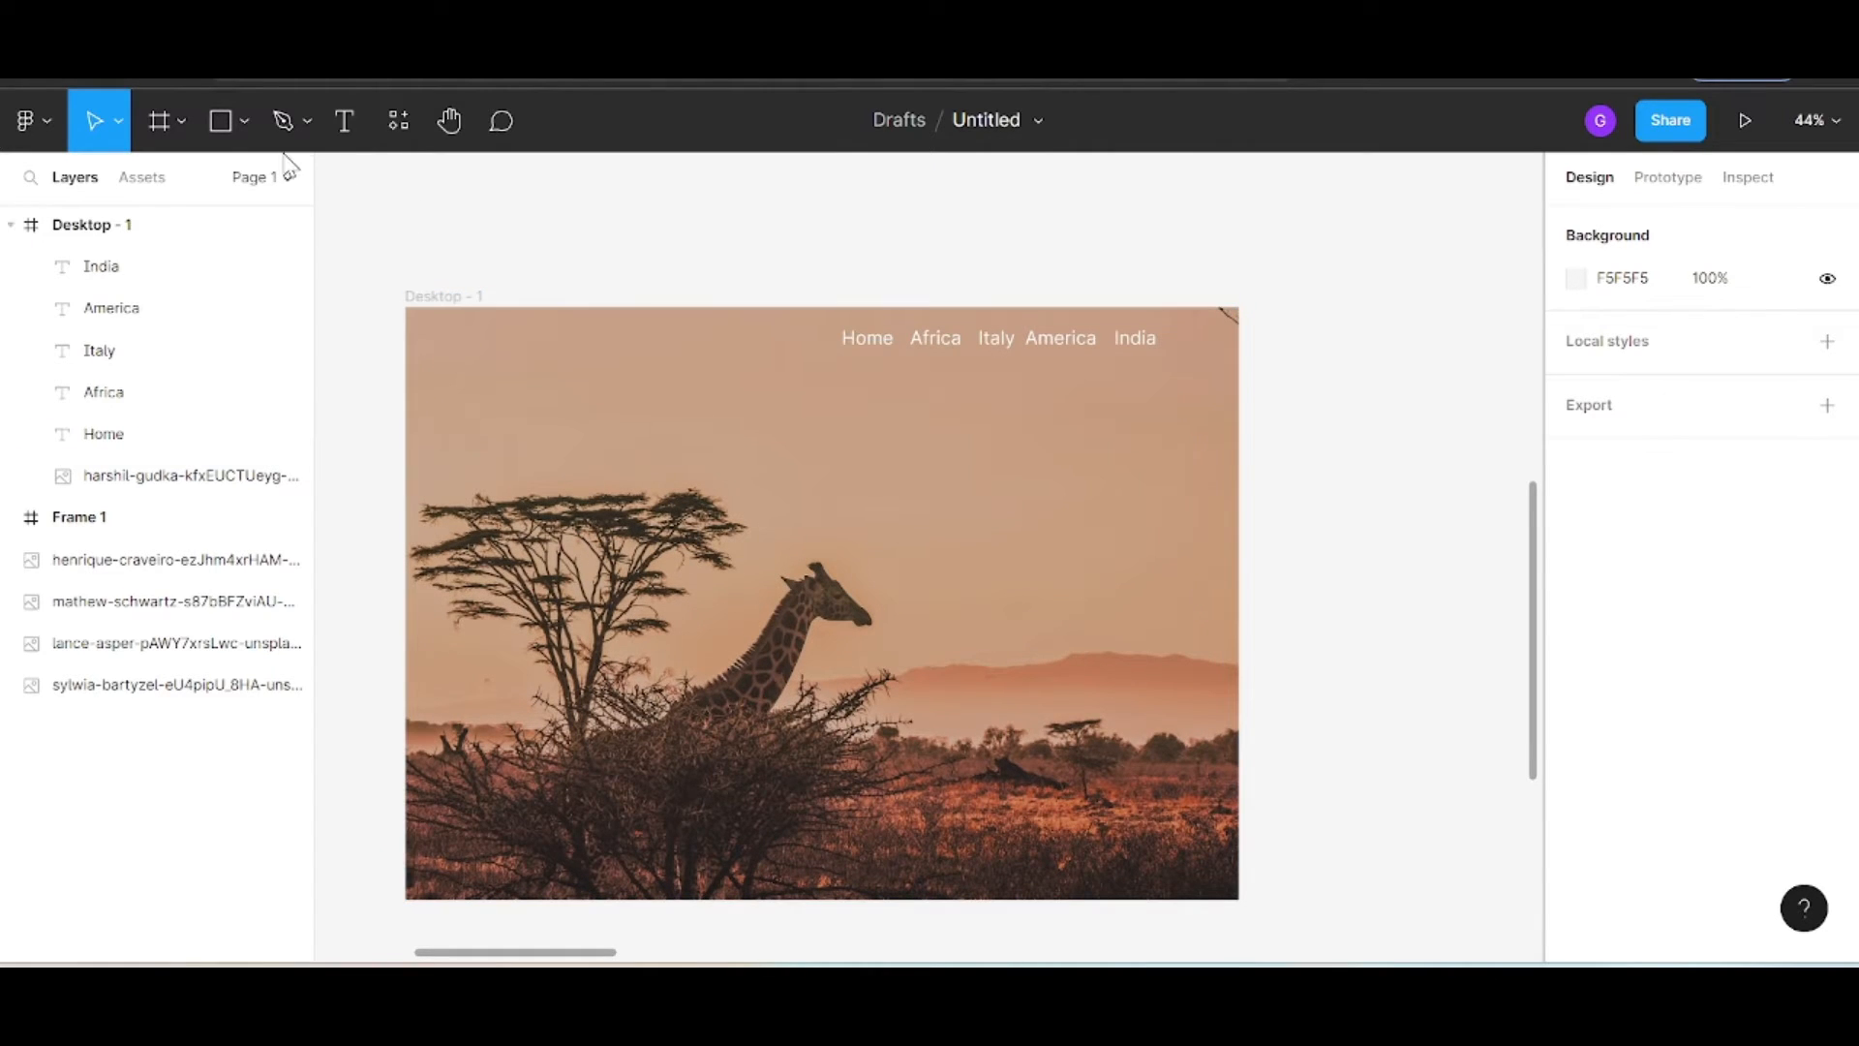
click(342, 125)
drag(462, 505, 664, 630)
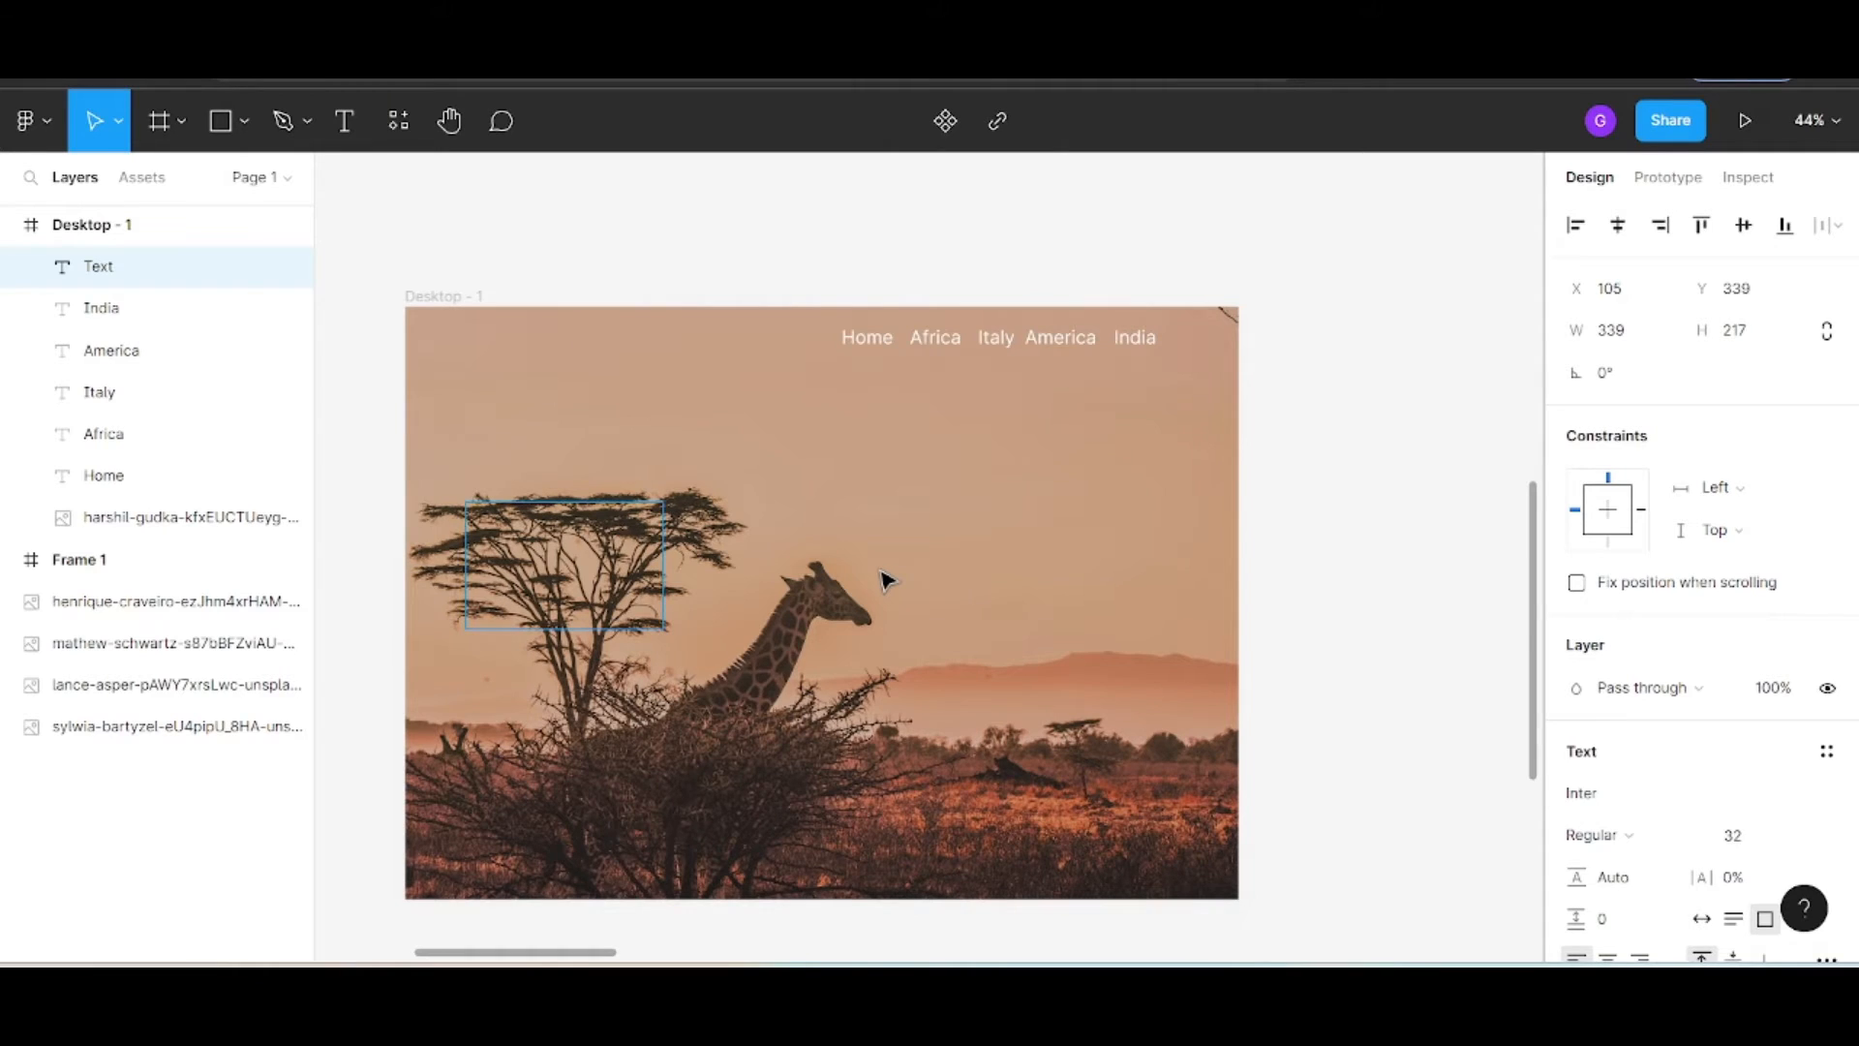
text(SAHARA)
key(Escape)
Set the "SAHARA" text to font size 96 and Extra Bold weight
scroll(1684, 658, down, 4)
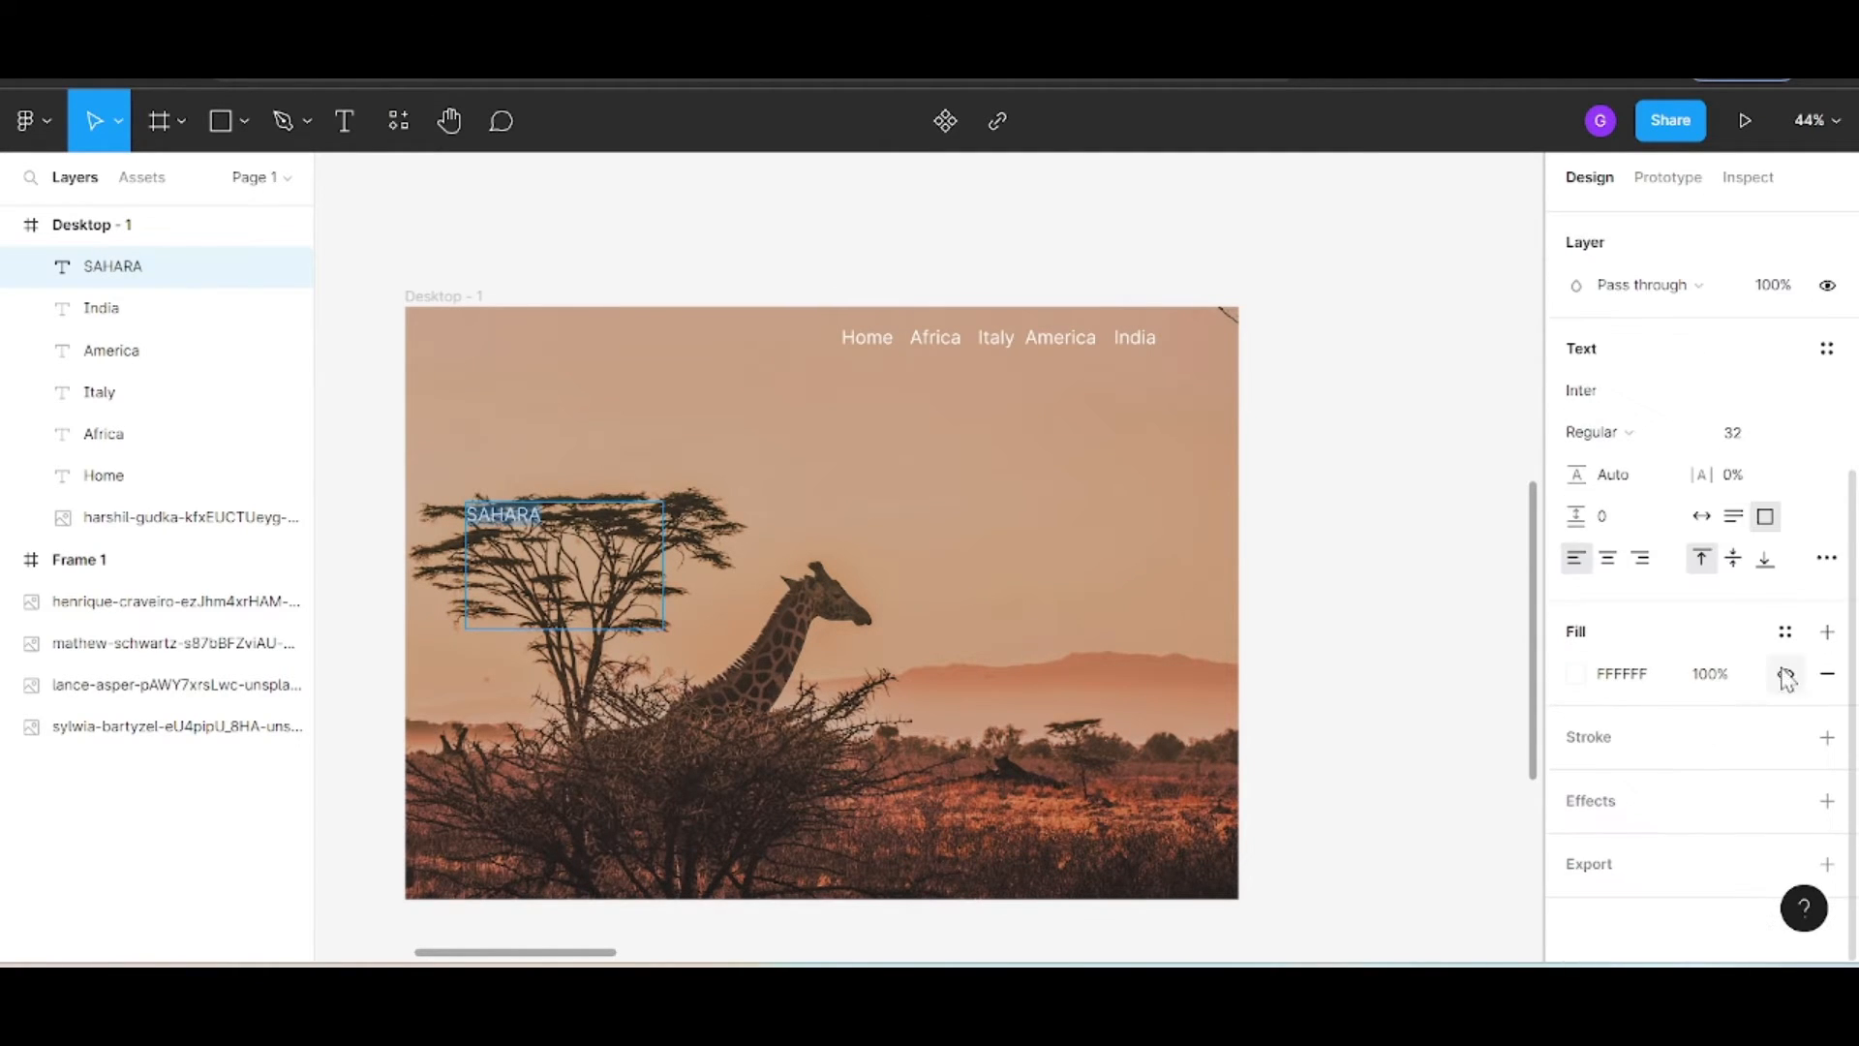
click(1796, 433)
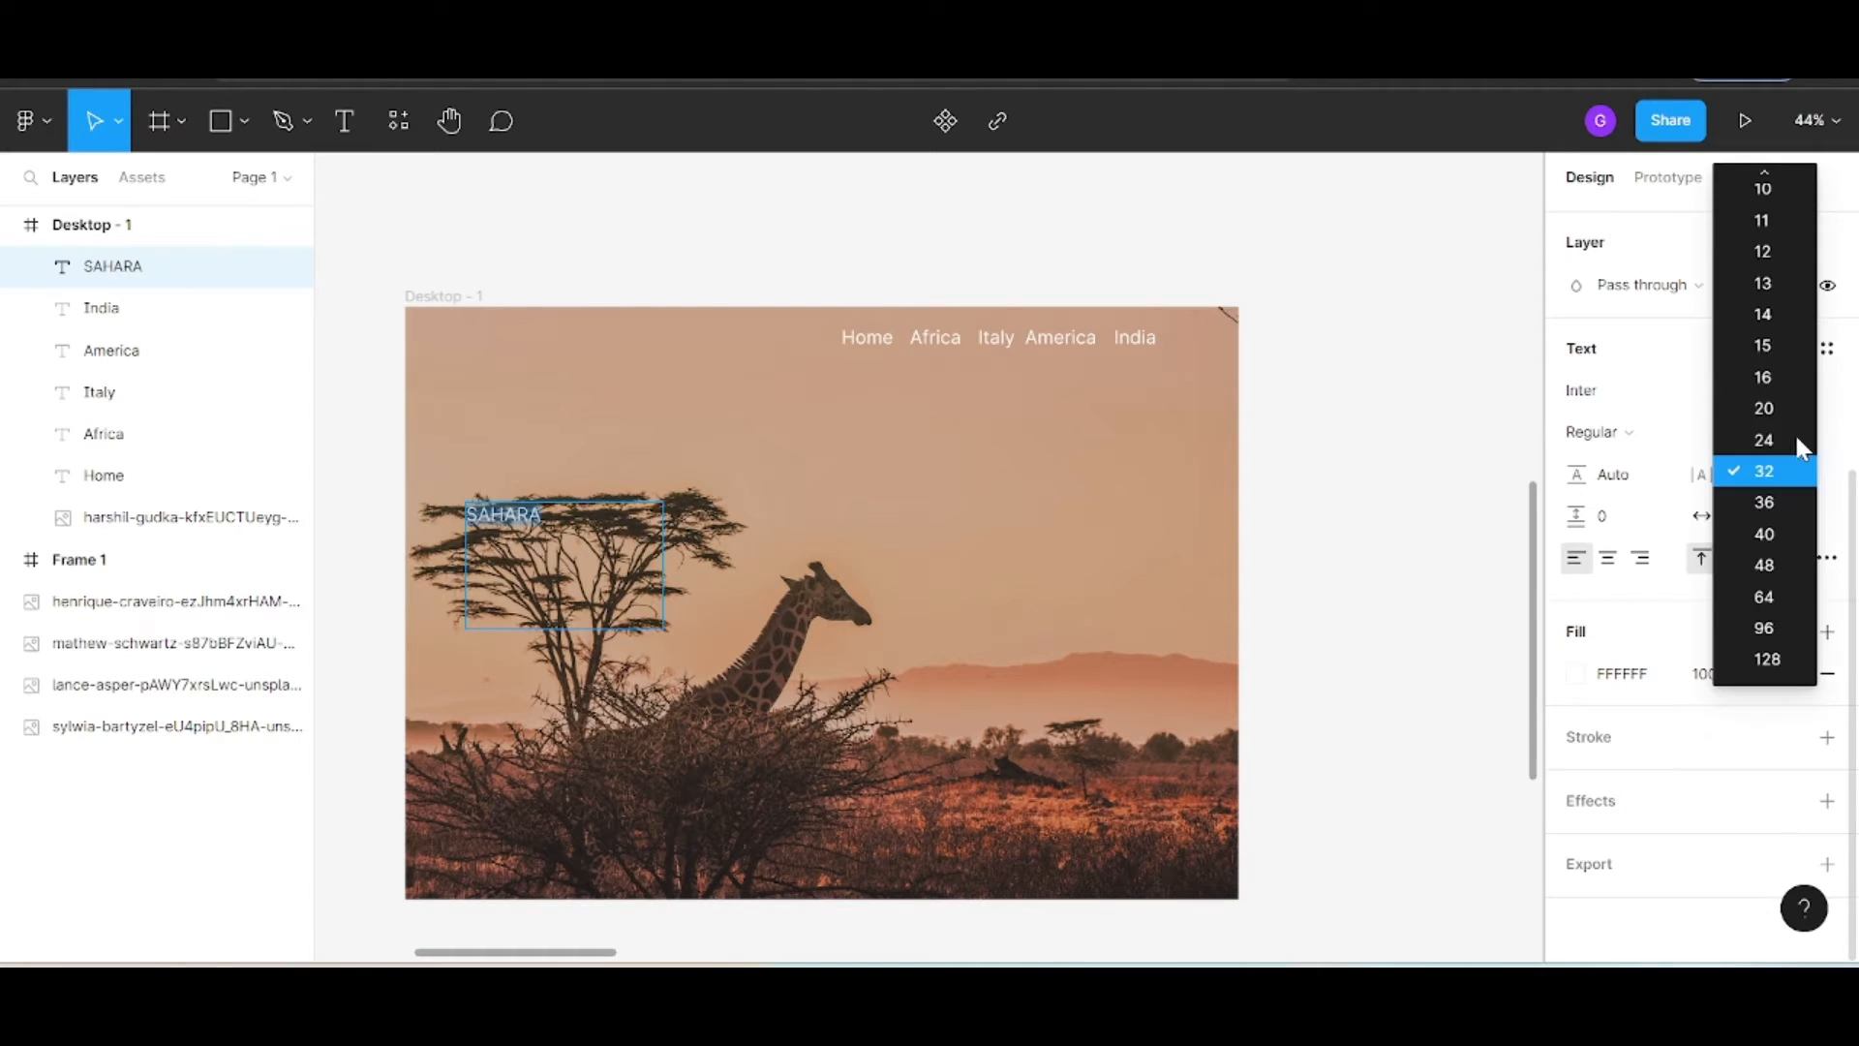
click(1777, 627)
double_click(617, 522)
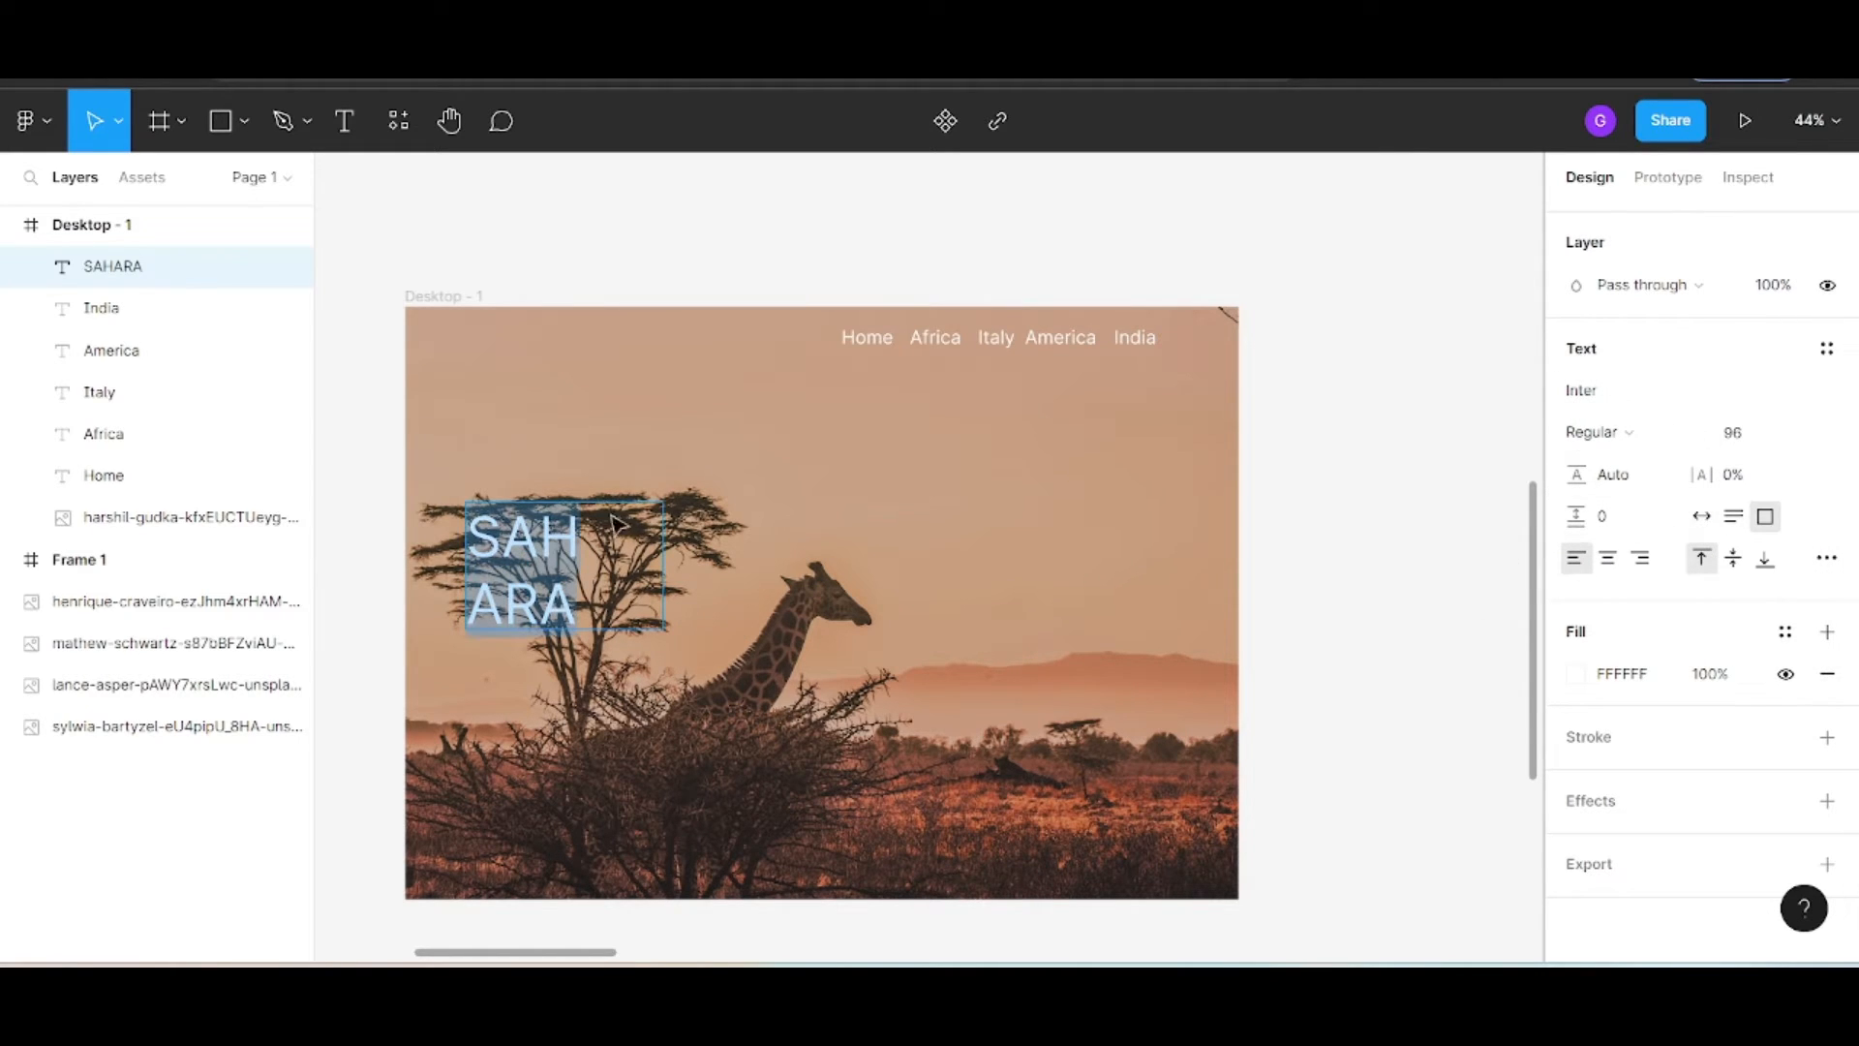
click(1646, 429)
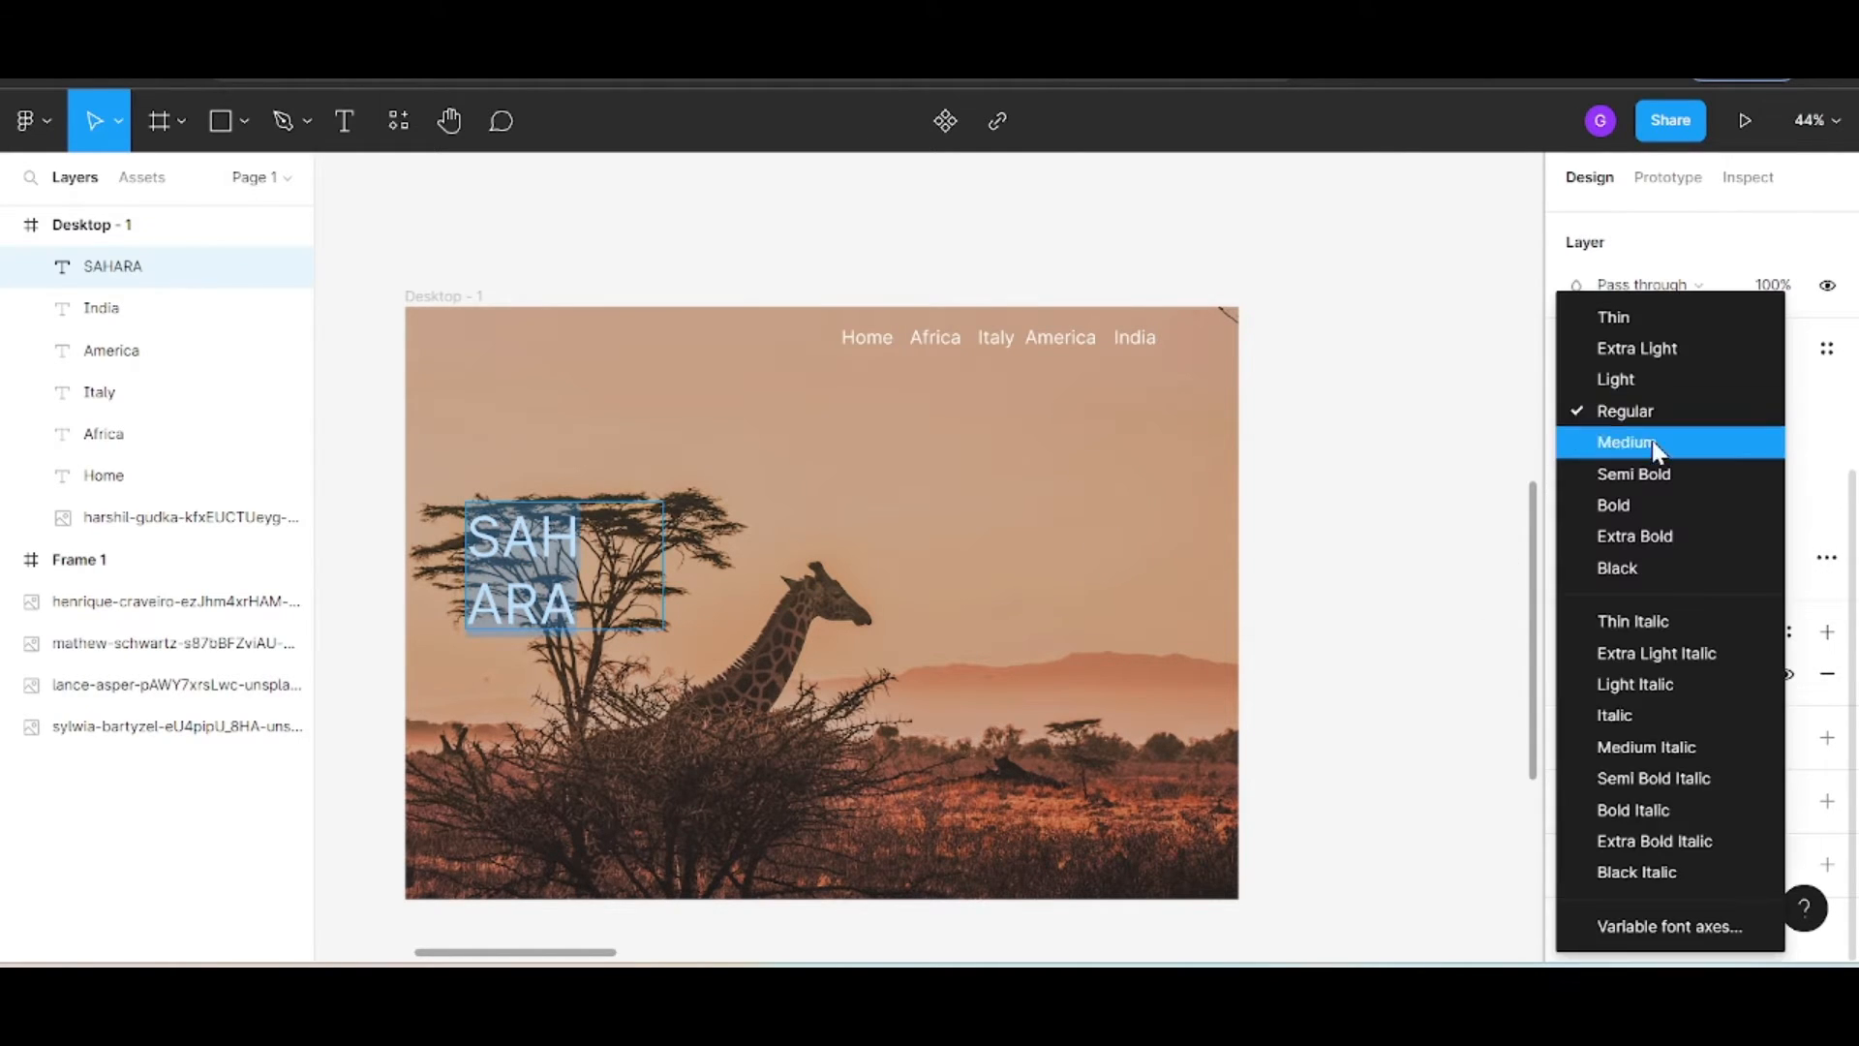
click(1624, 534)
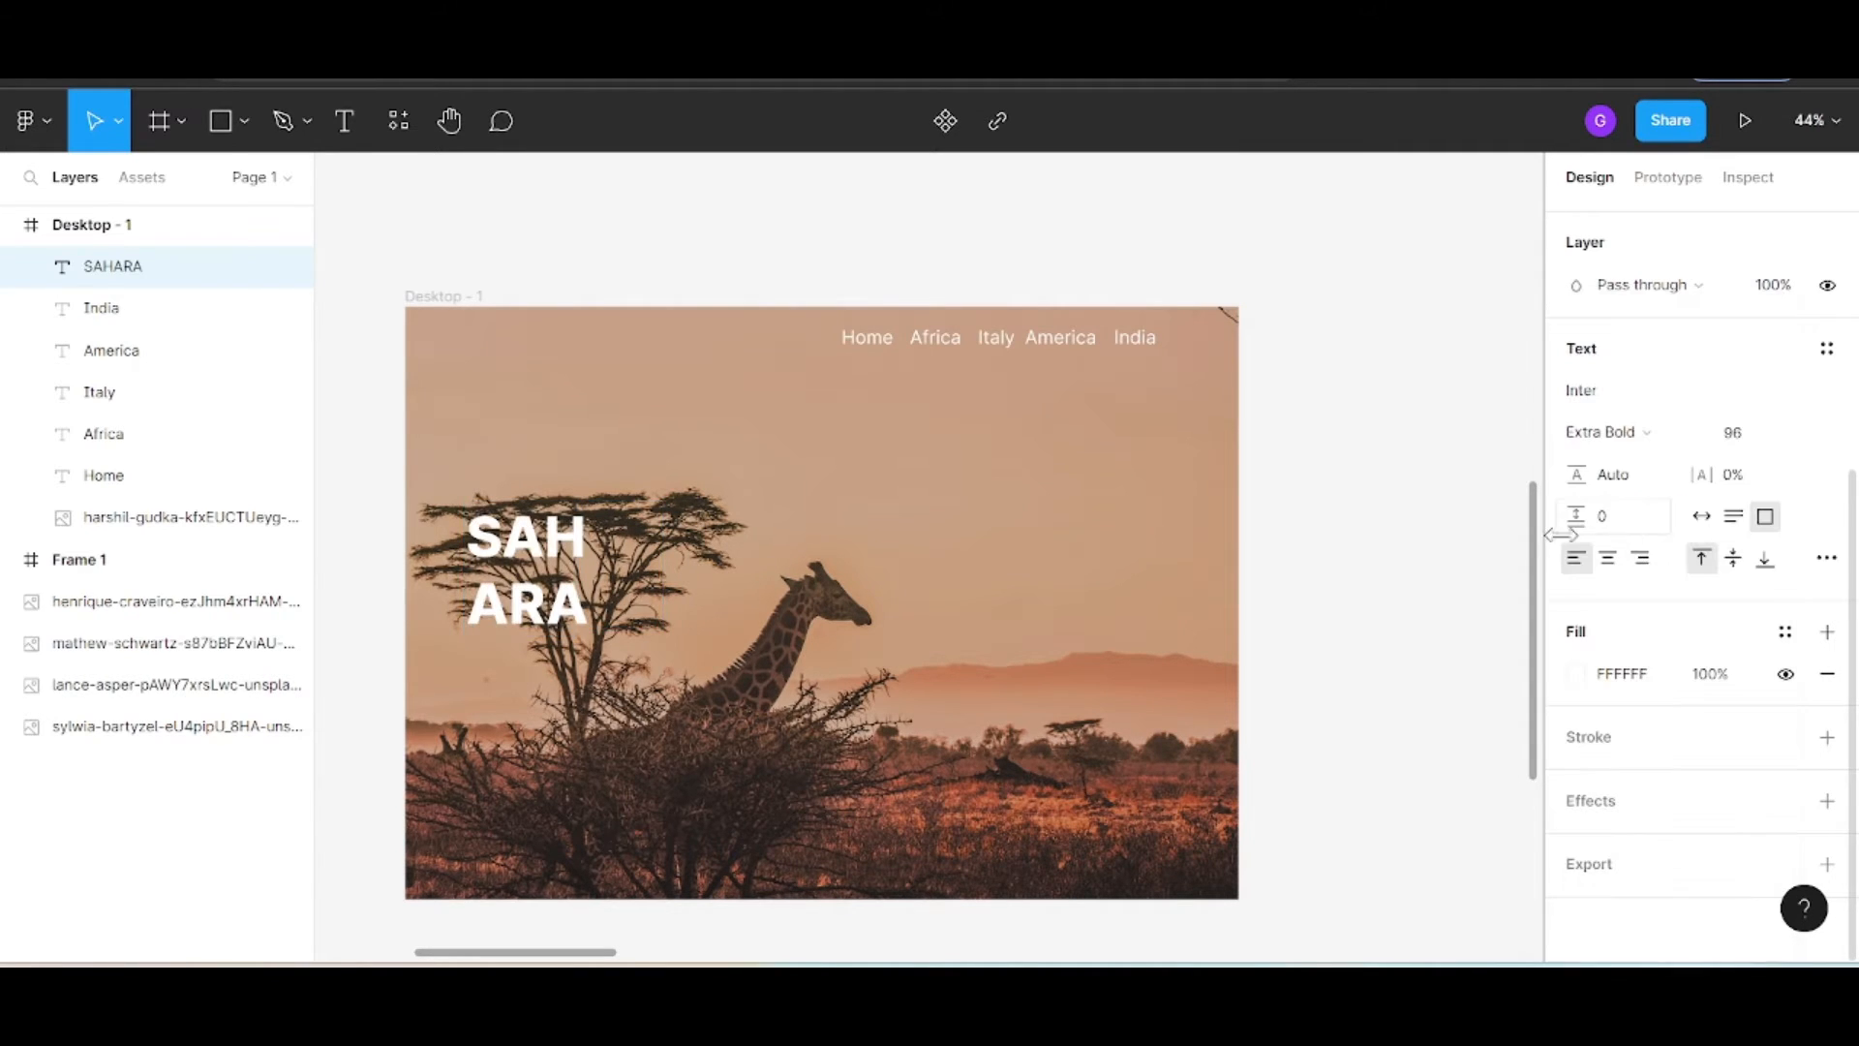
key(Escape)
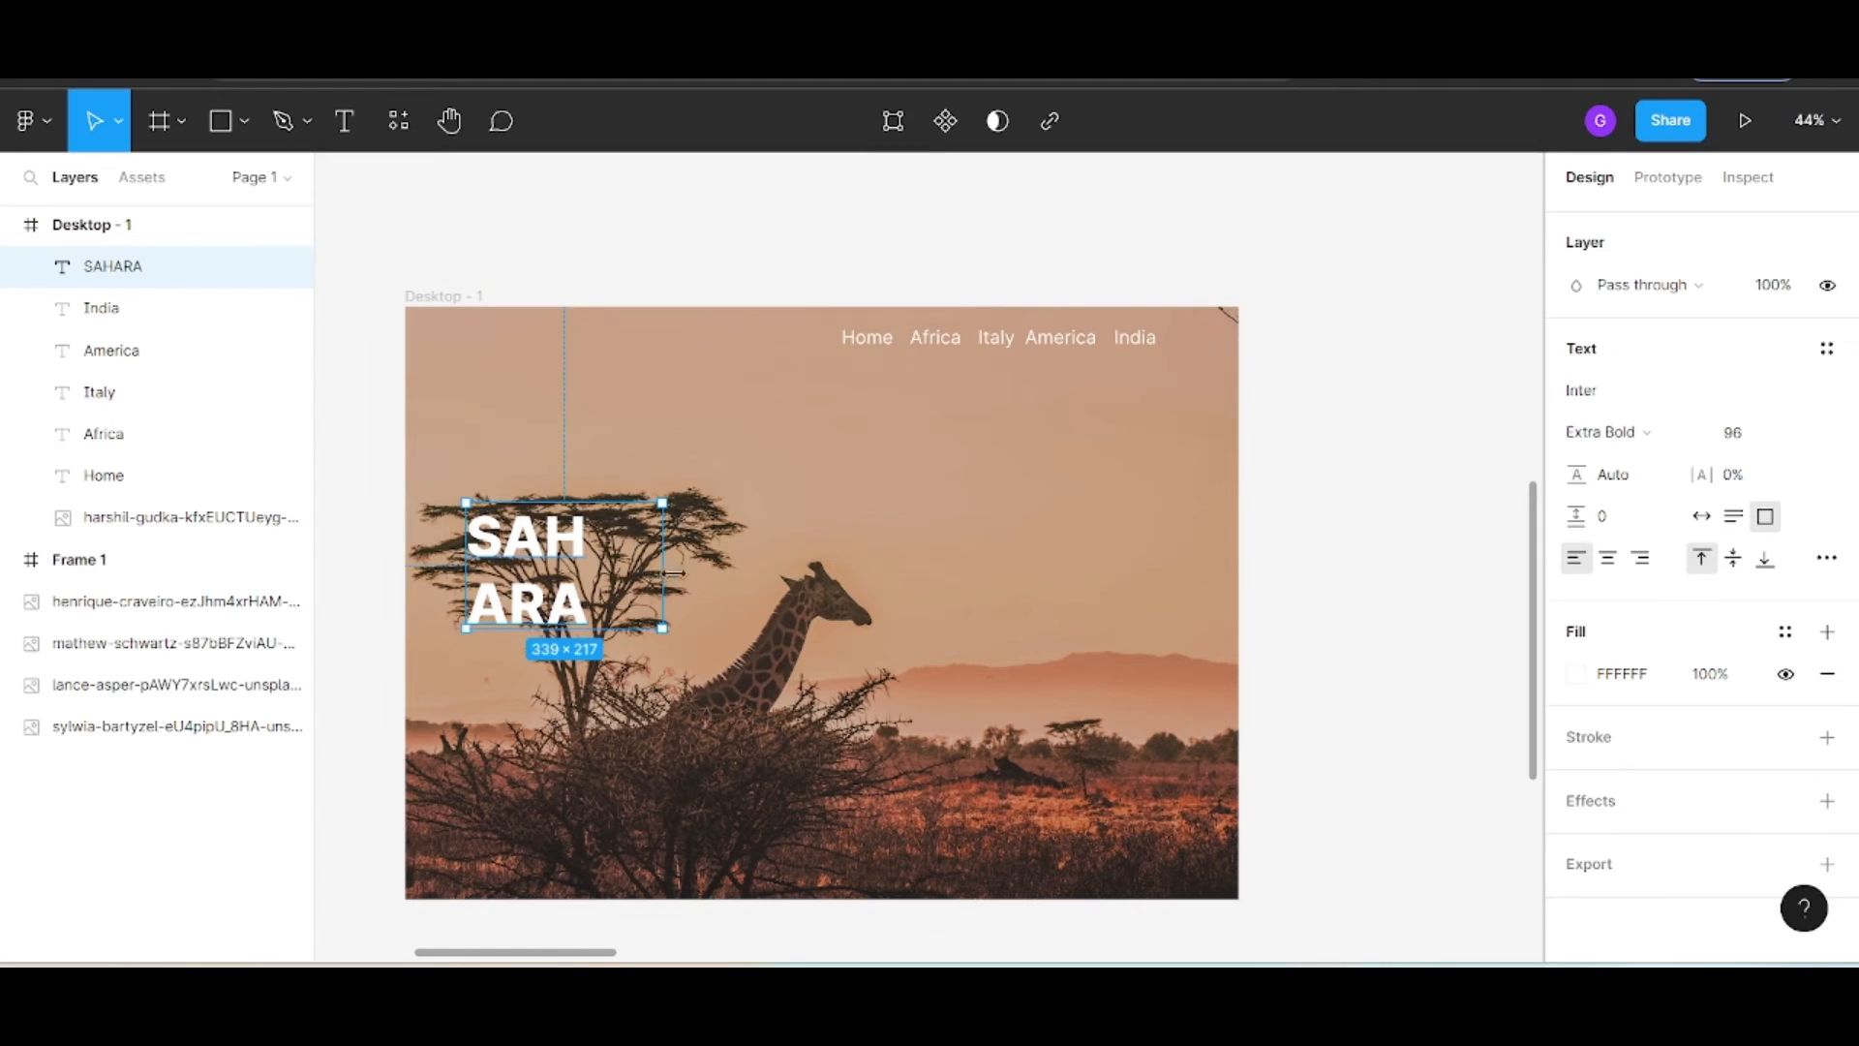
Resize the "SAHARA" text box to 454 × 117 and move it slightly left over the tree
drag(664, 577, 729, 565)
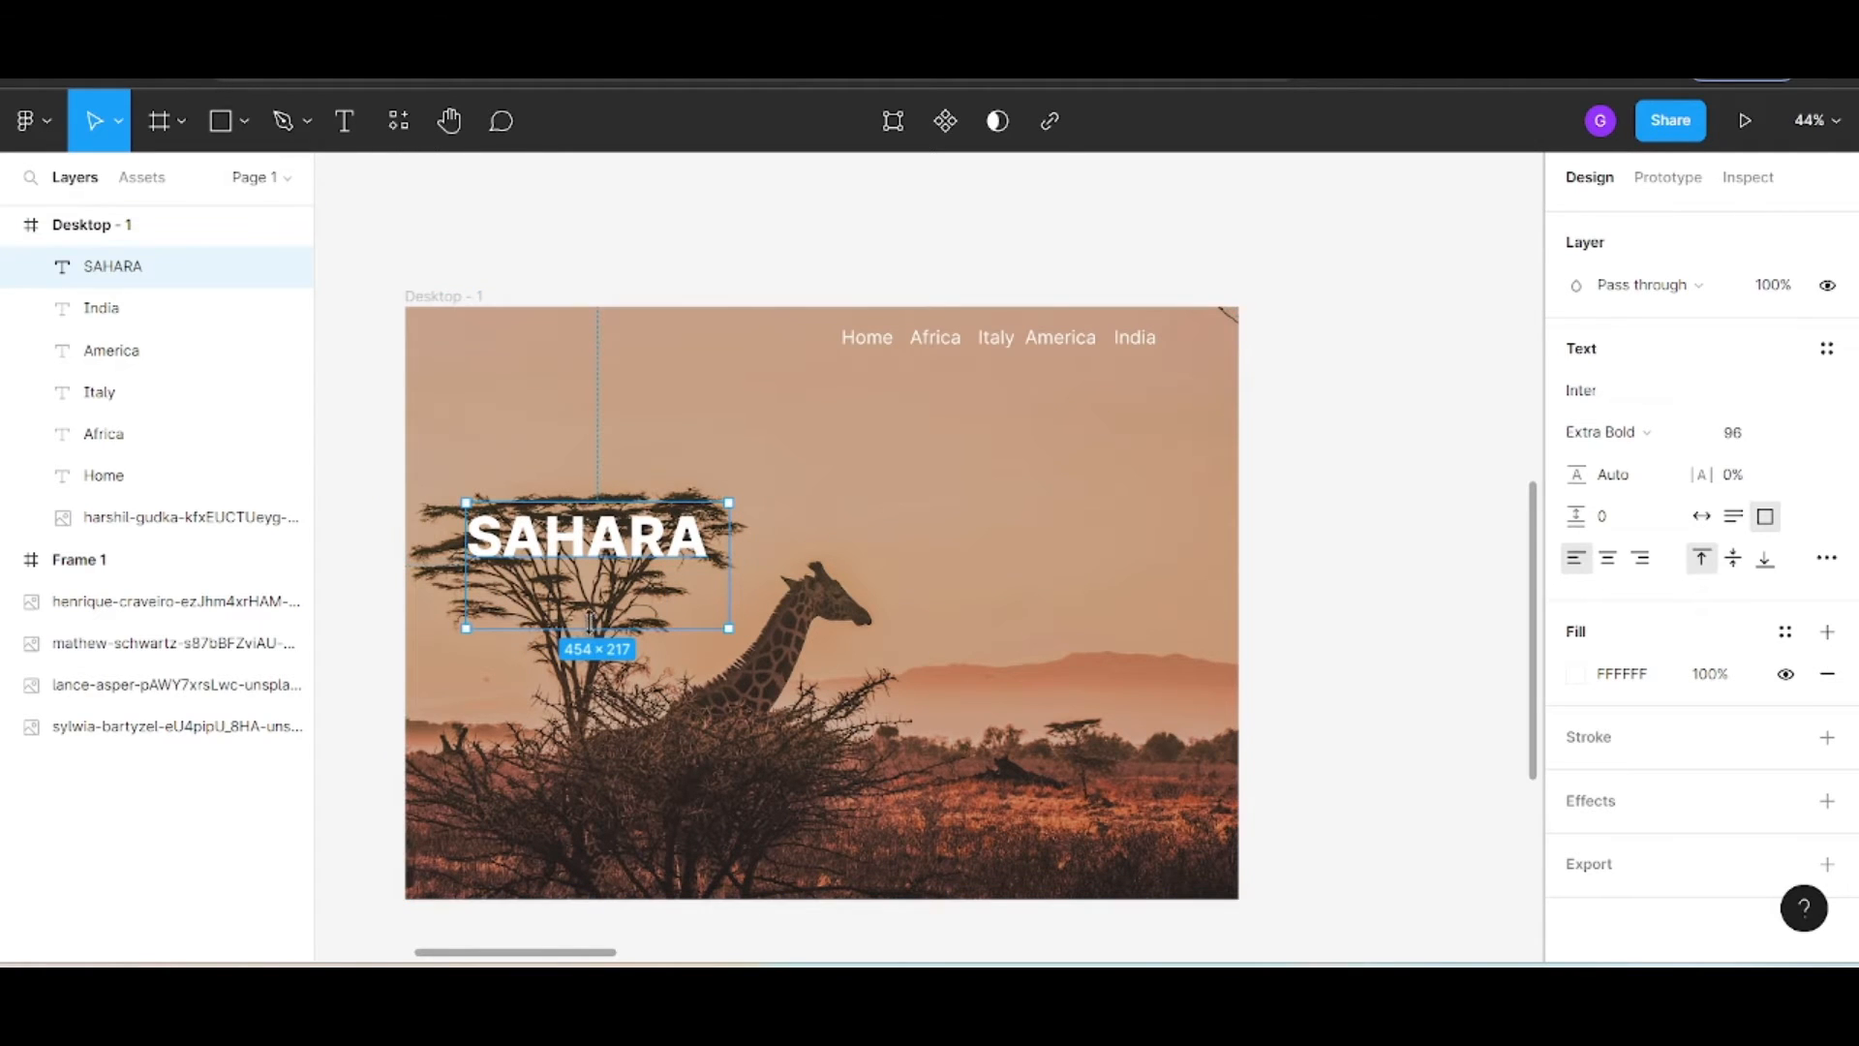
drag(589, 623, 592, 571)
drag(1230, 491, 1239, 487)
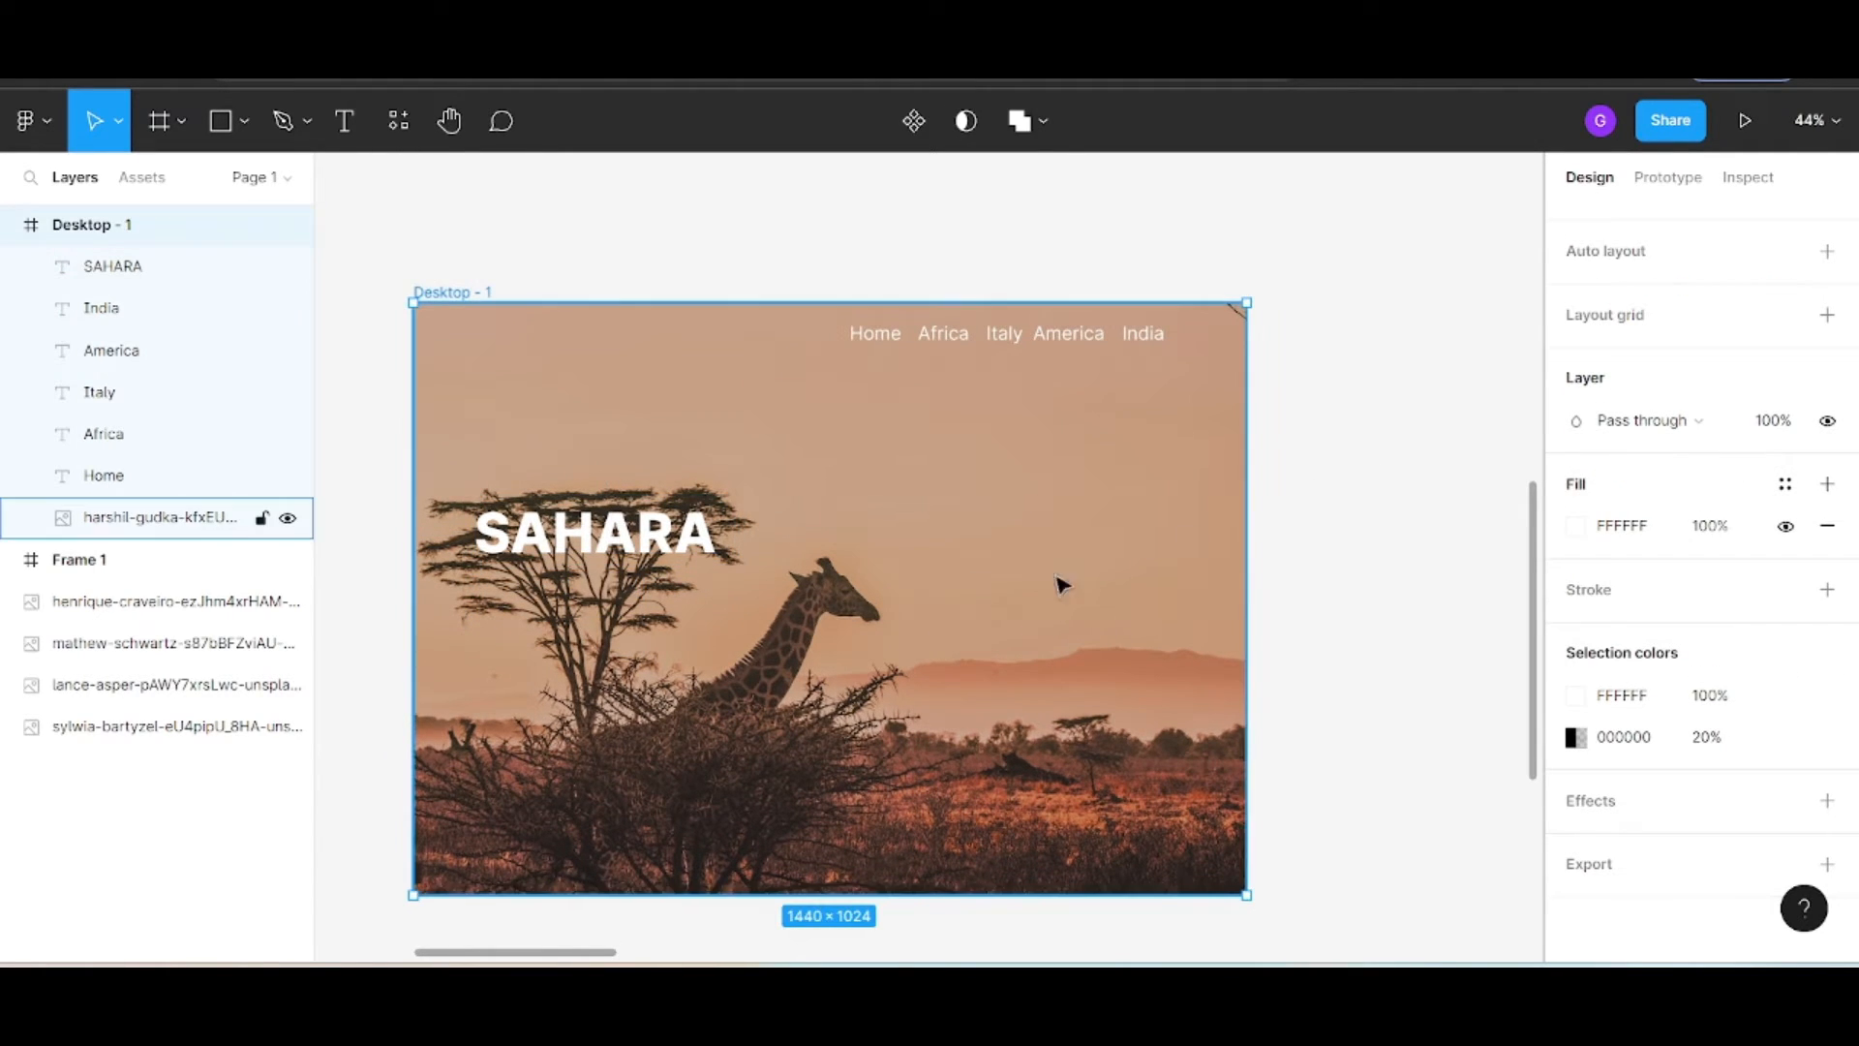
drag(636, 539, 614, 534)
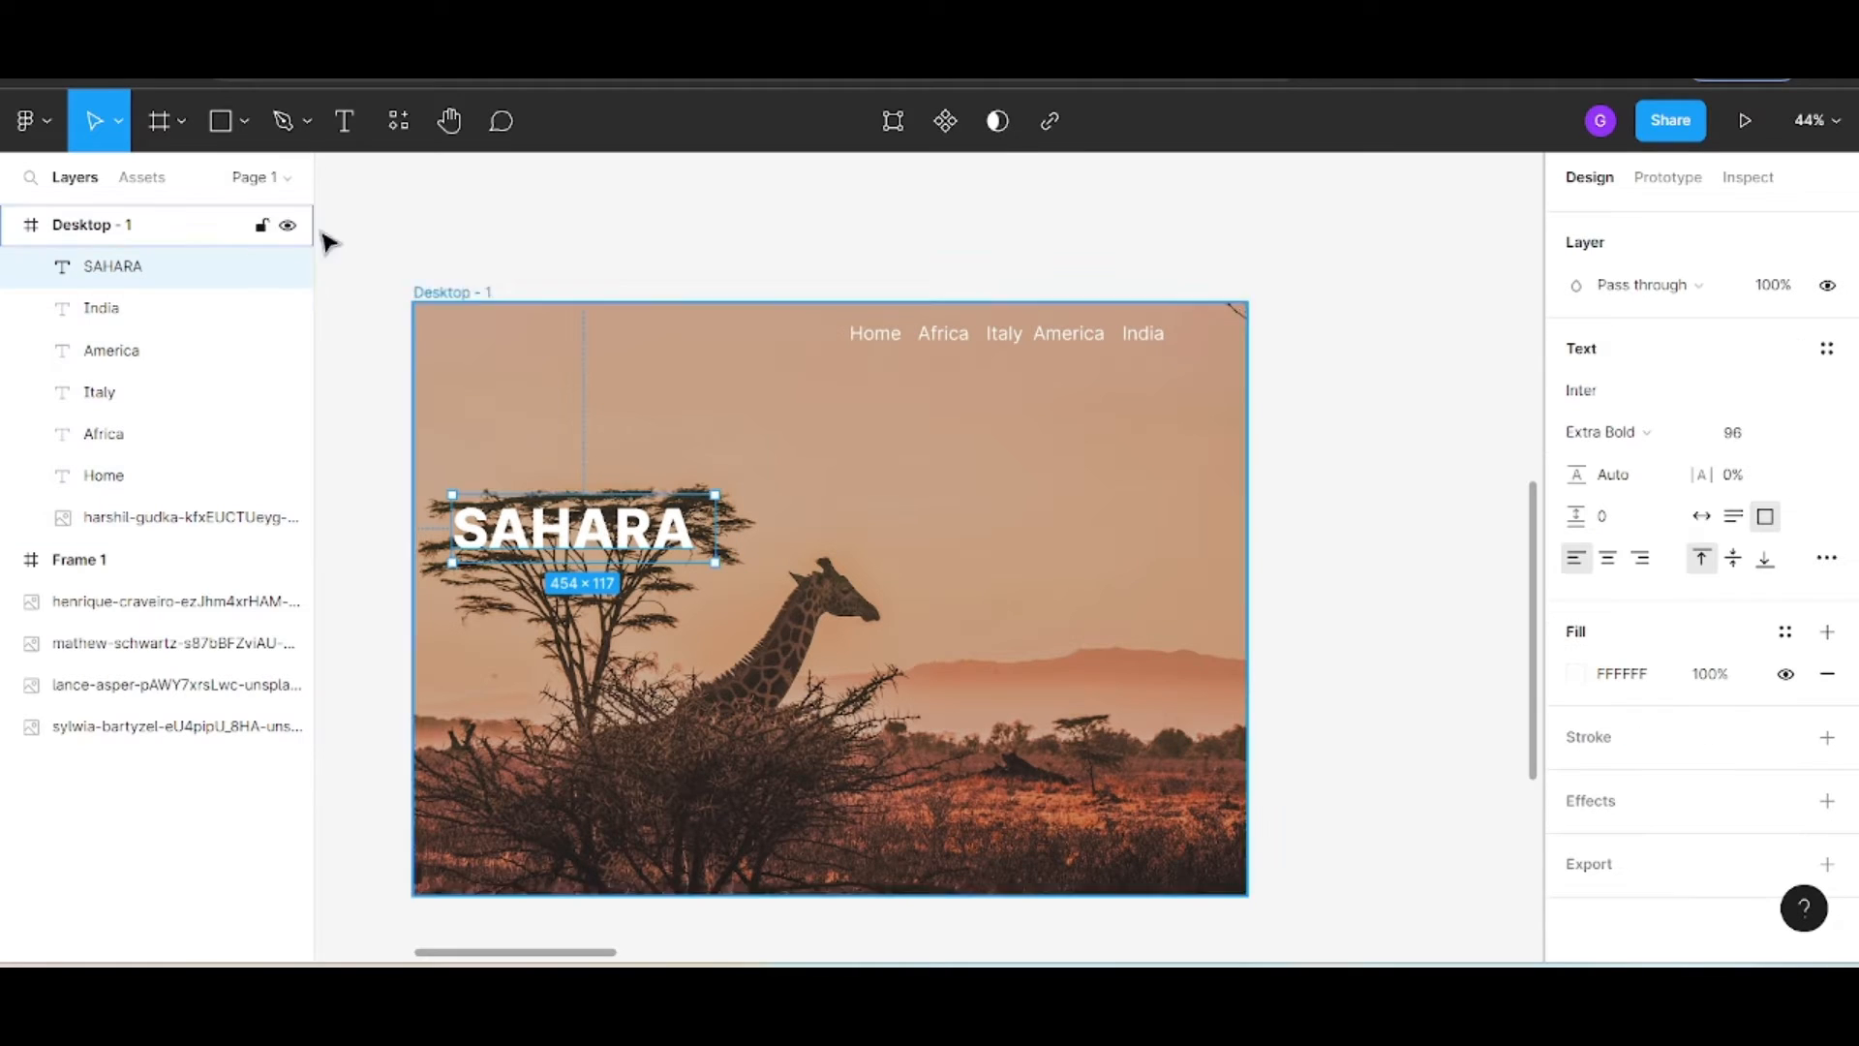
Add a text box above the "SAHARA" heading, enter "AFRICA" and resize the box to about 452 × 72
click(341, 124)
drag(476, 452, 585, 487)
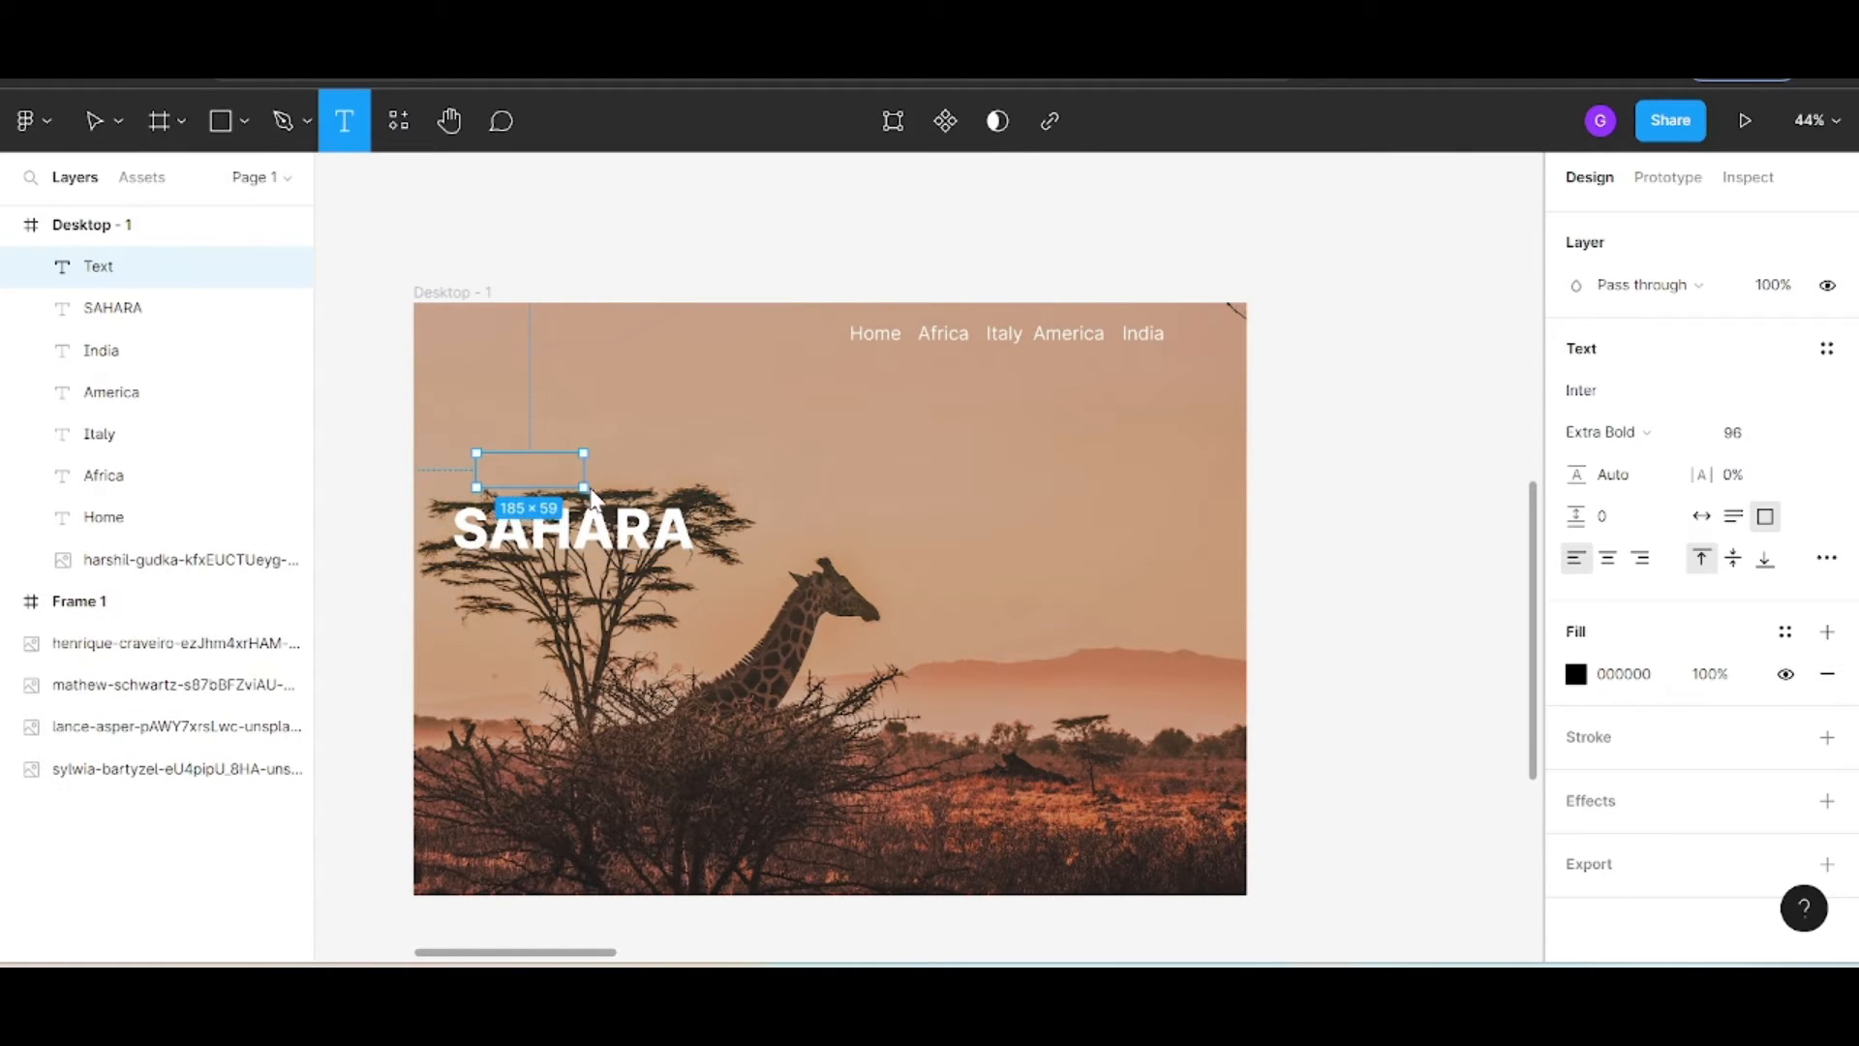
text(A)
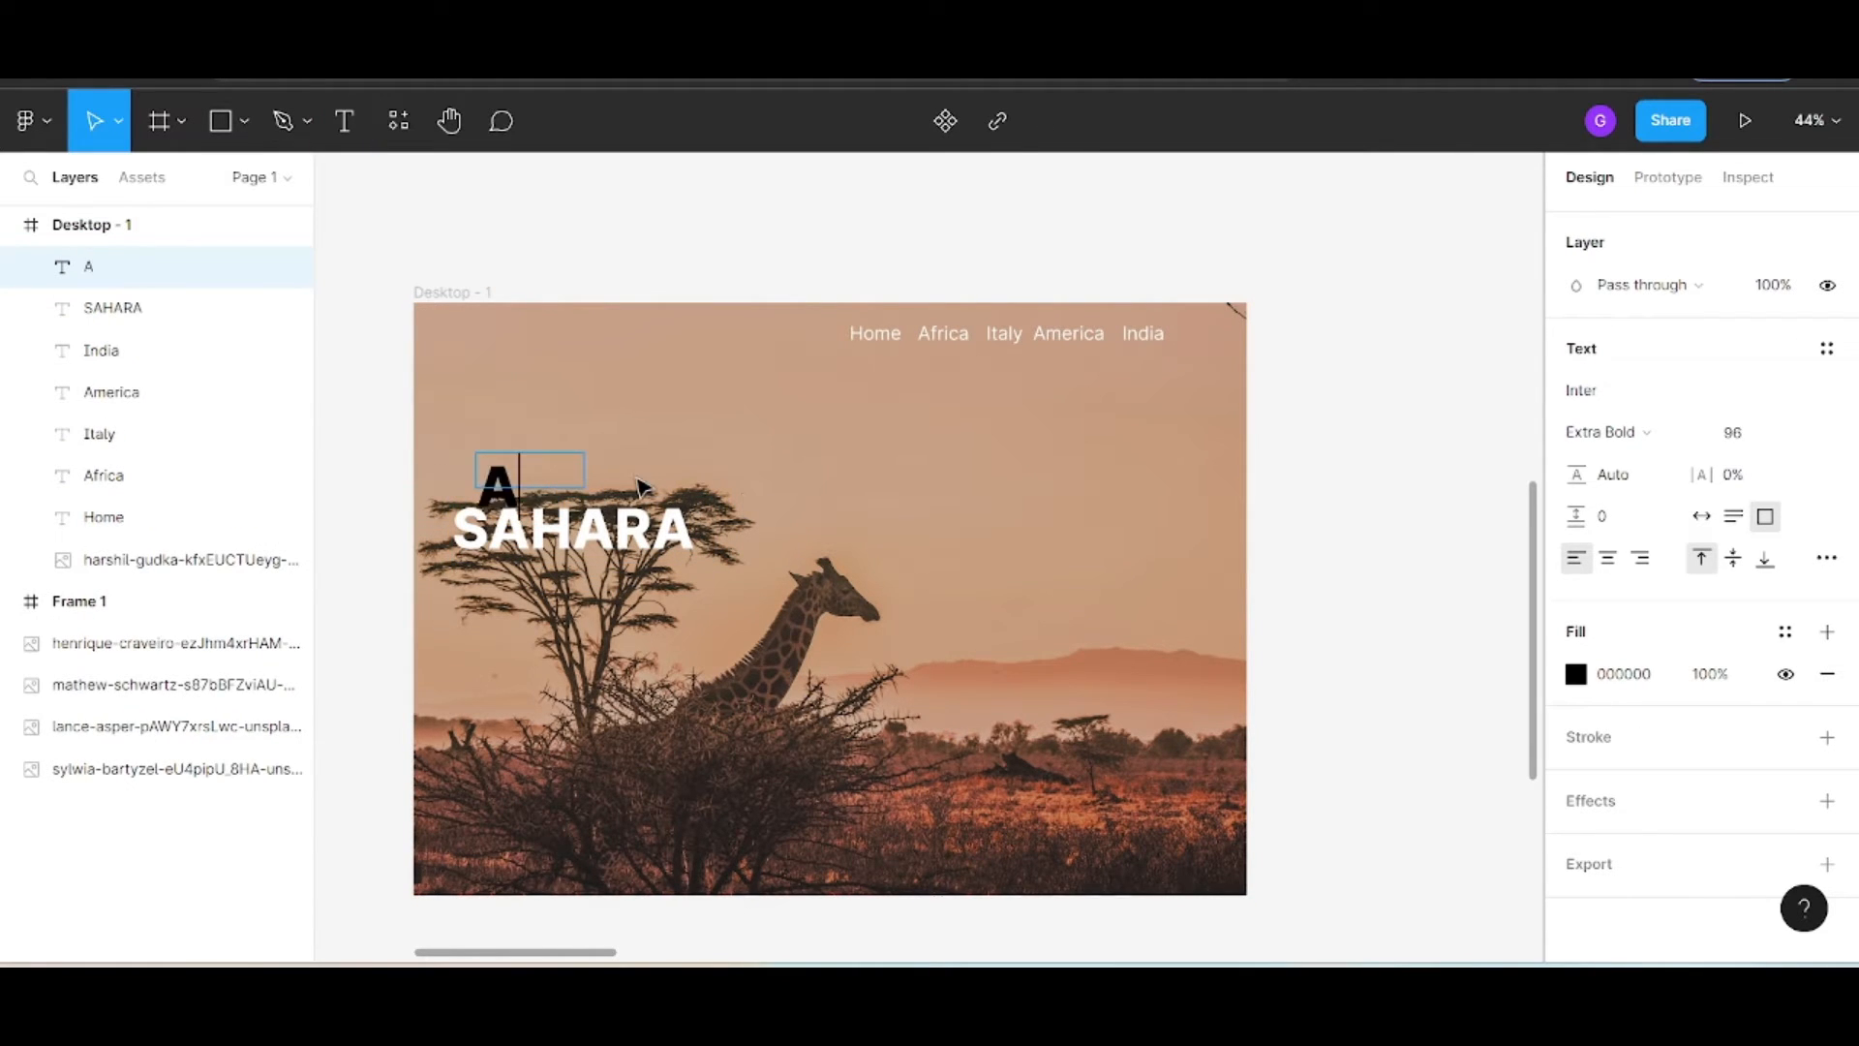
text(frica)
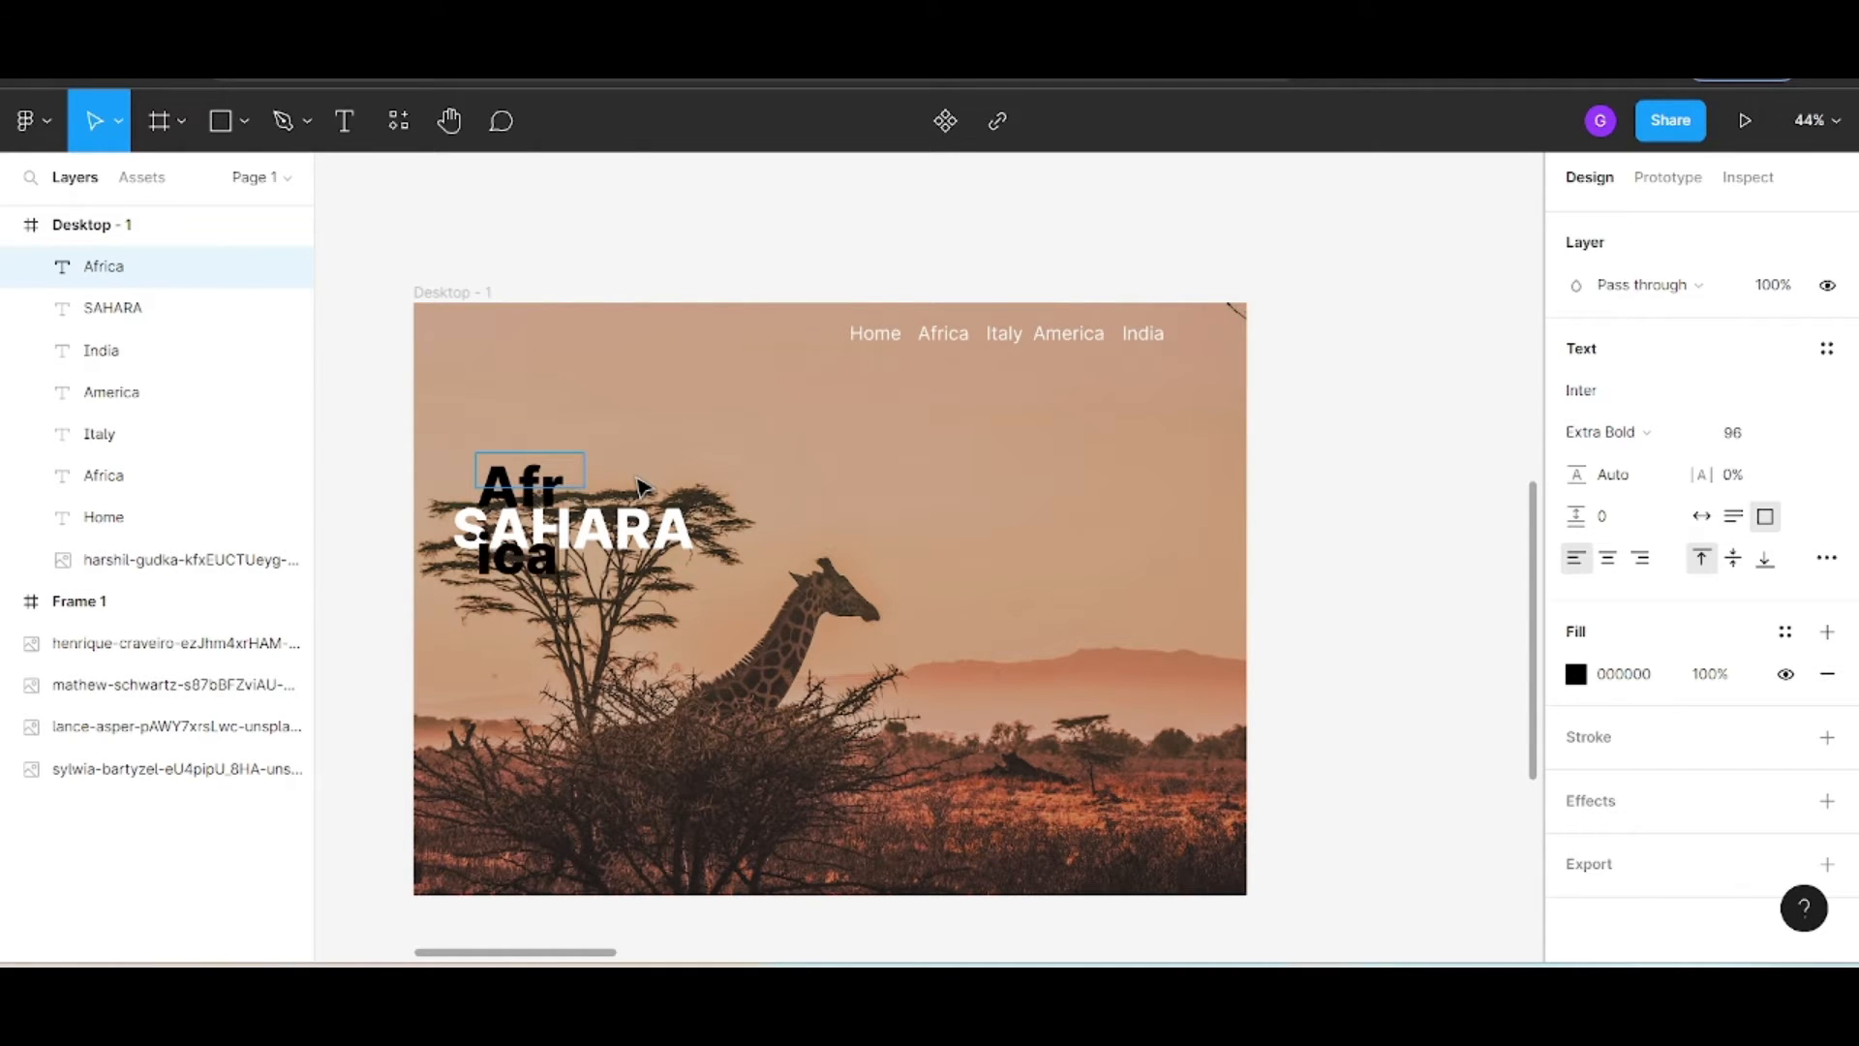
key(ctrl+a)
text(AFRICA)
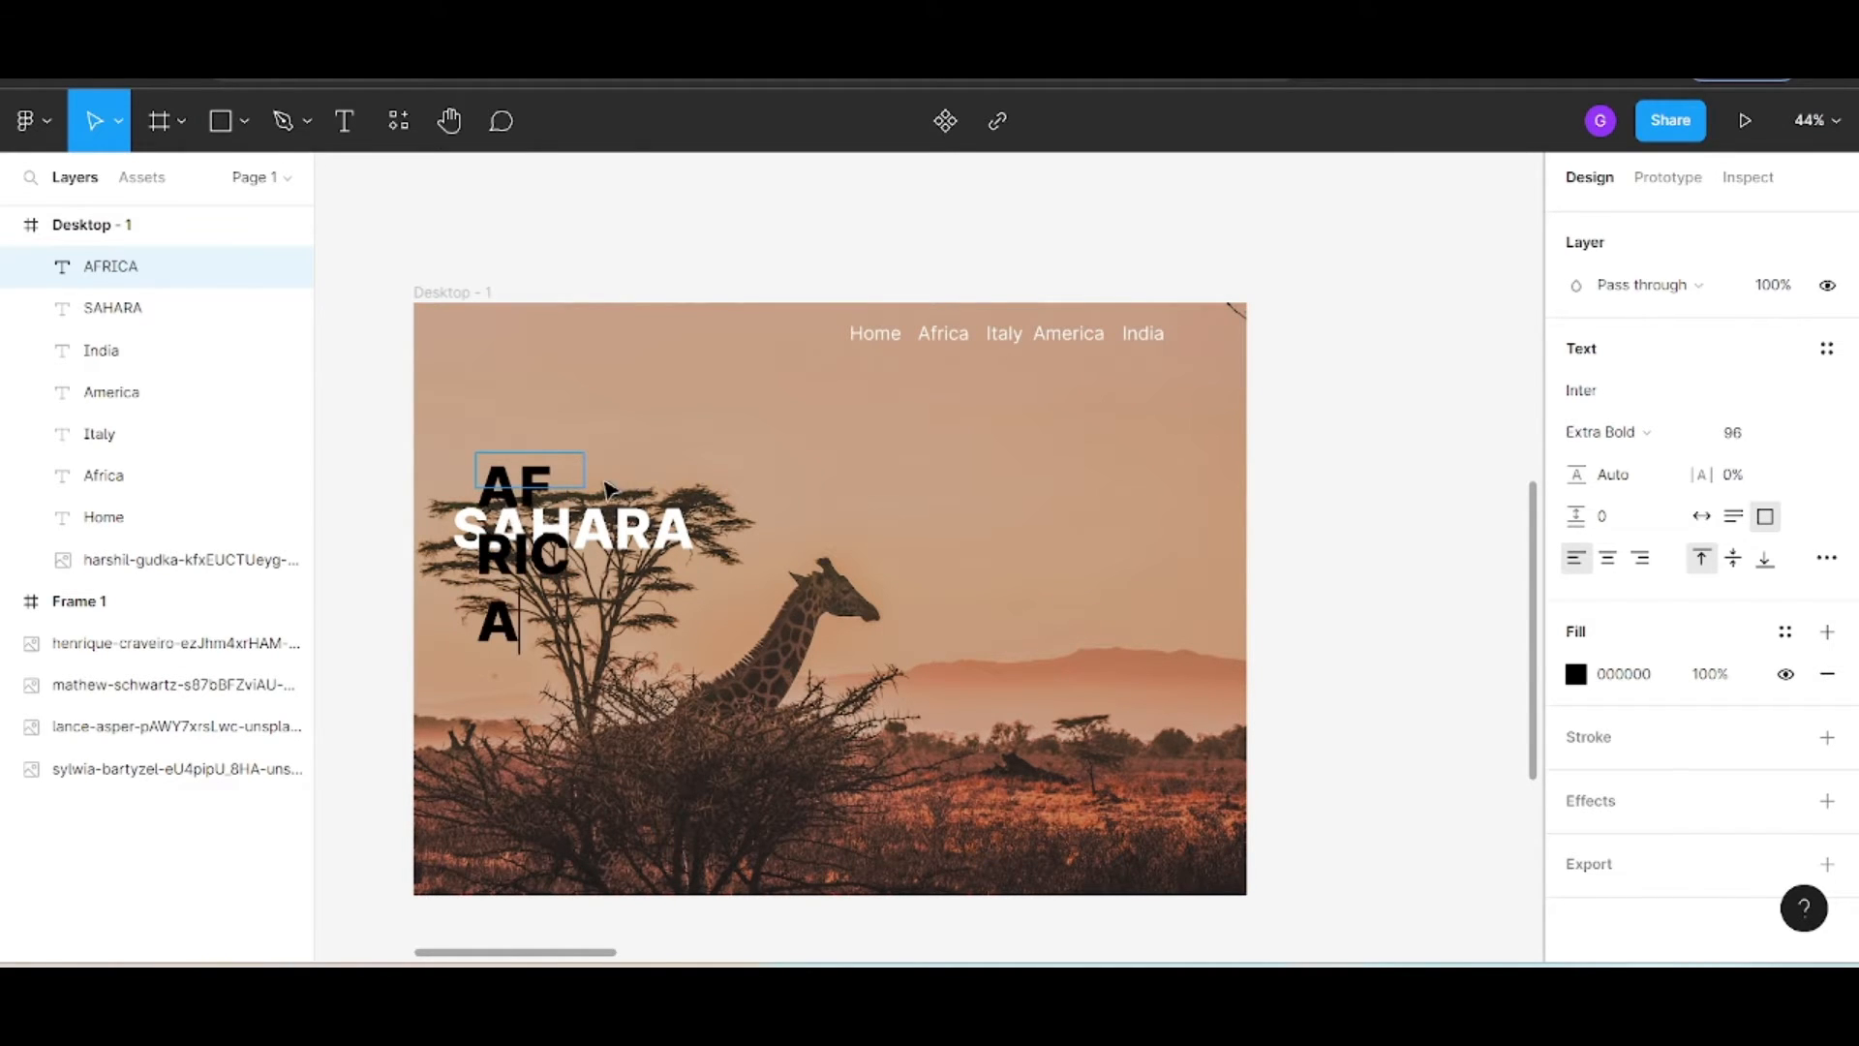
key(Escape)
drag(584, 487, 740, 499)
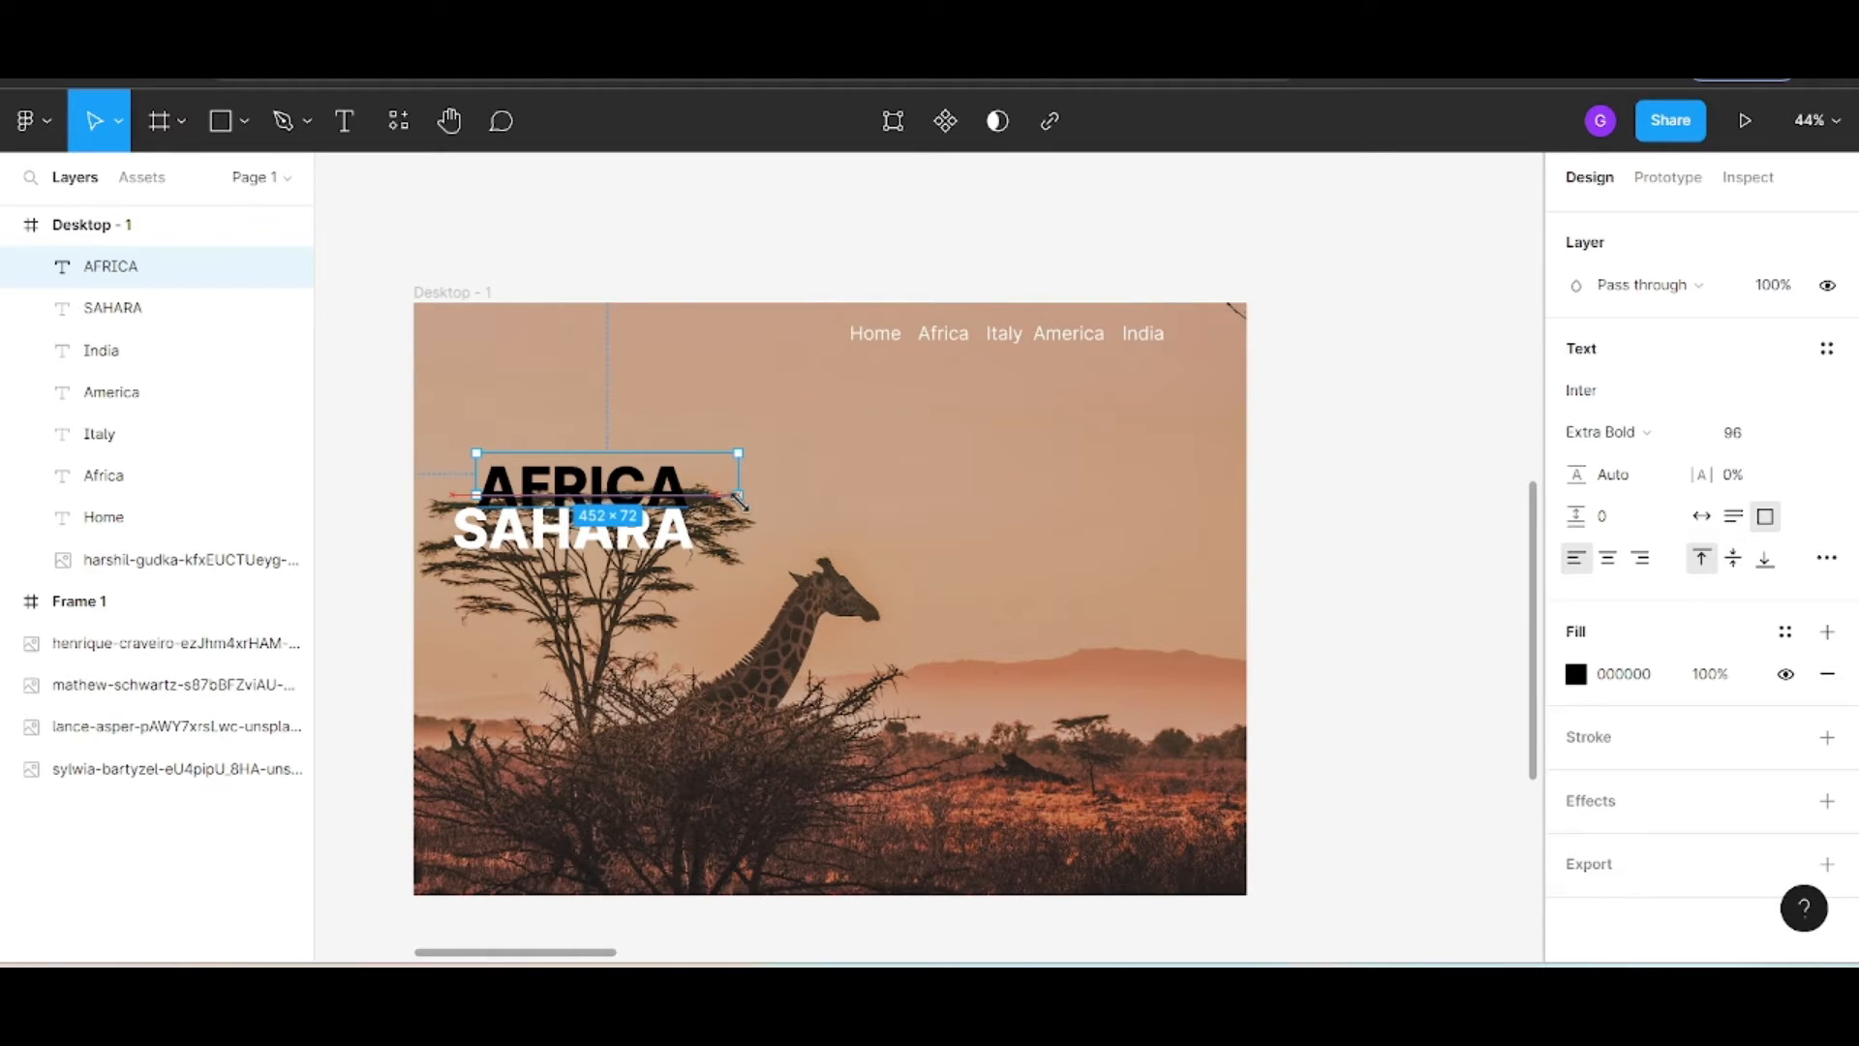
Change the fill color of the "AFRICA" text to white, FFFFFF
double_click(600, 489)
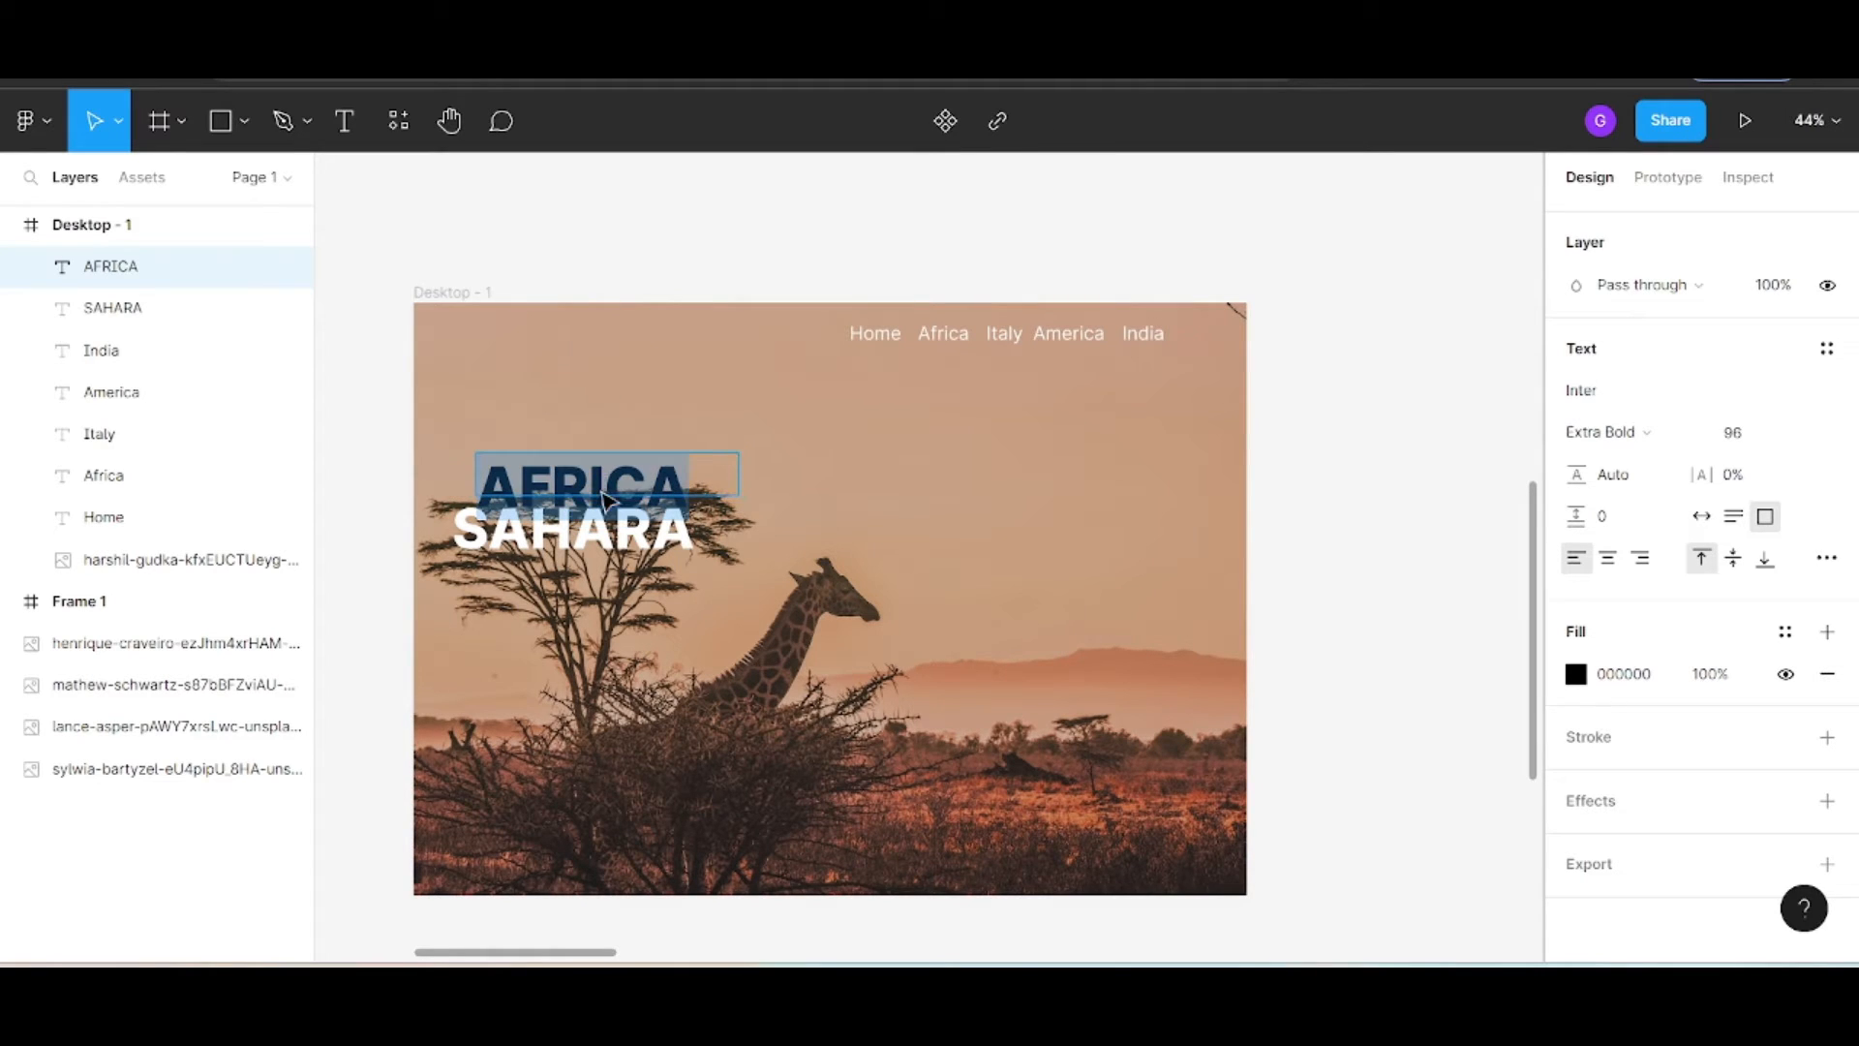
click(1575, 674)
text(FFFFFF)
key(Return)
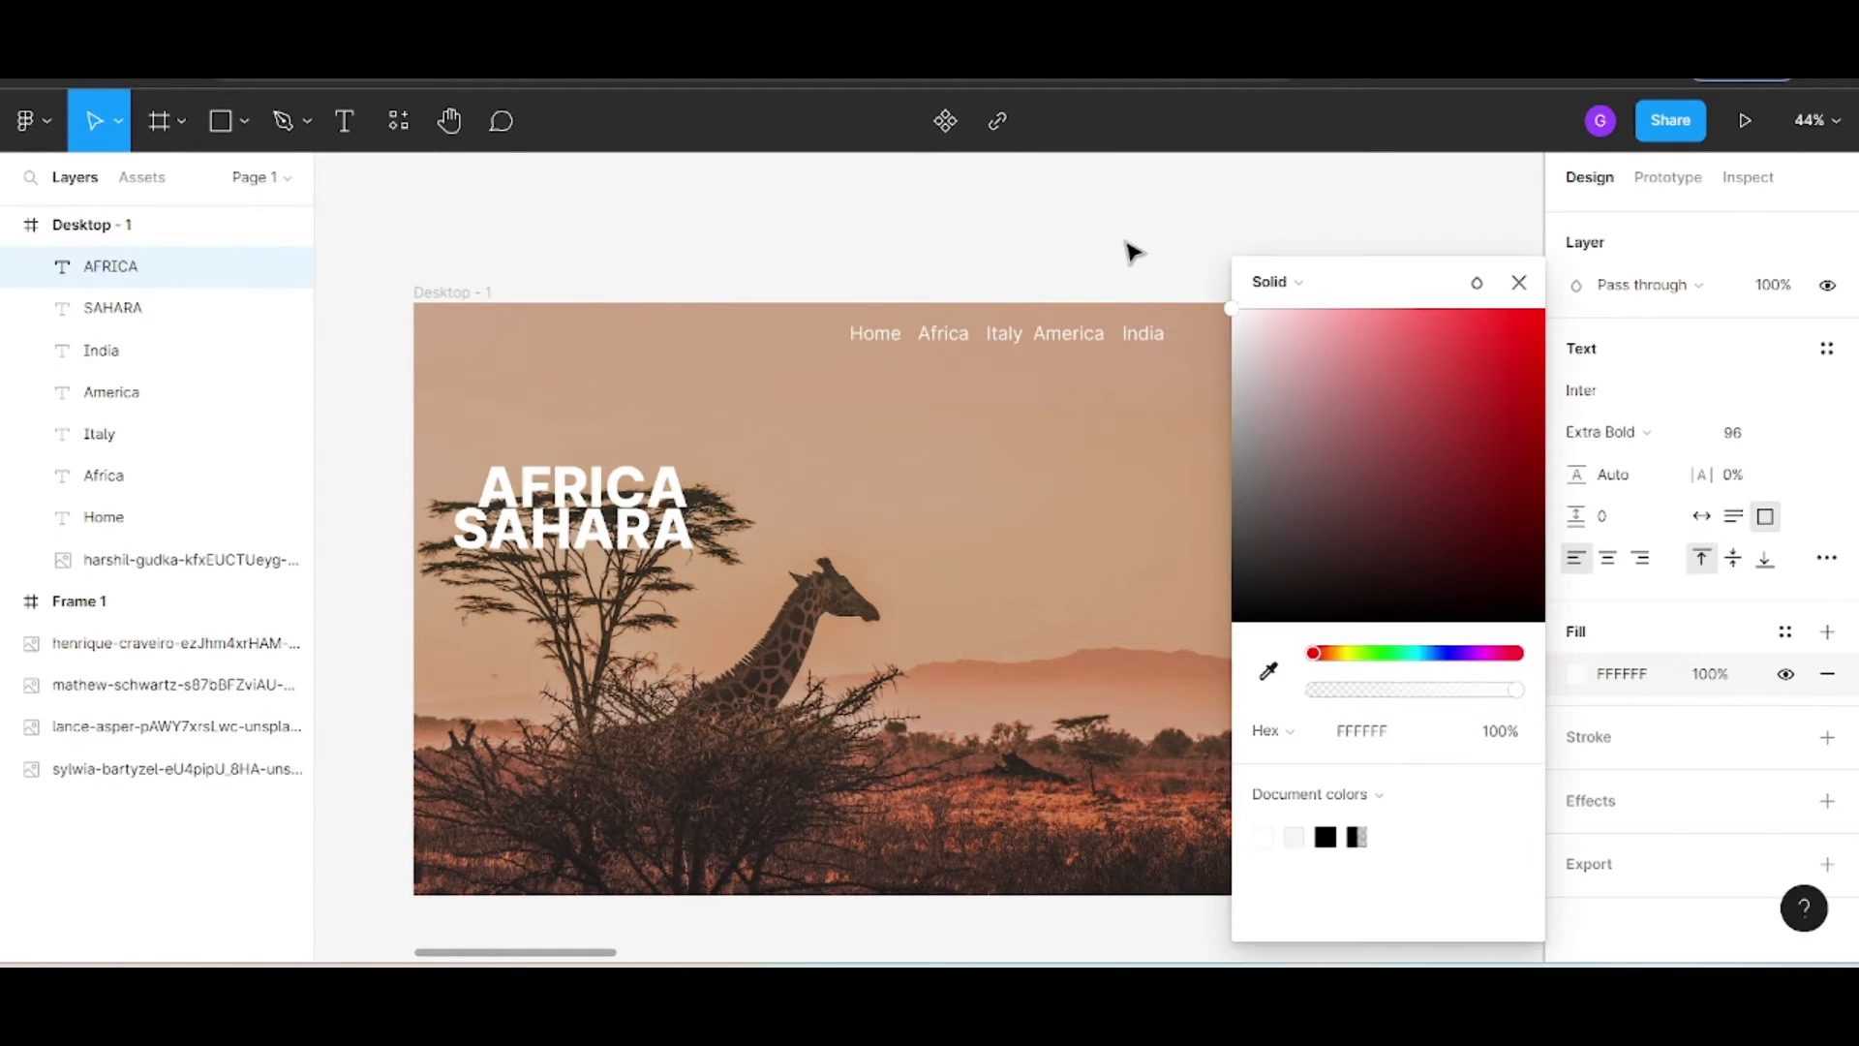
Set the "AFRICA" text to font size 40 and Bold weight
click(1799, 436)
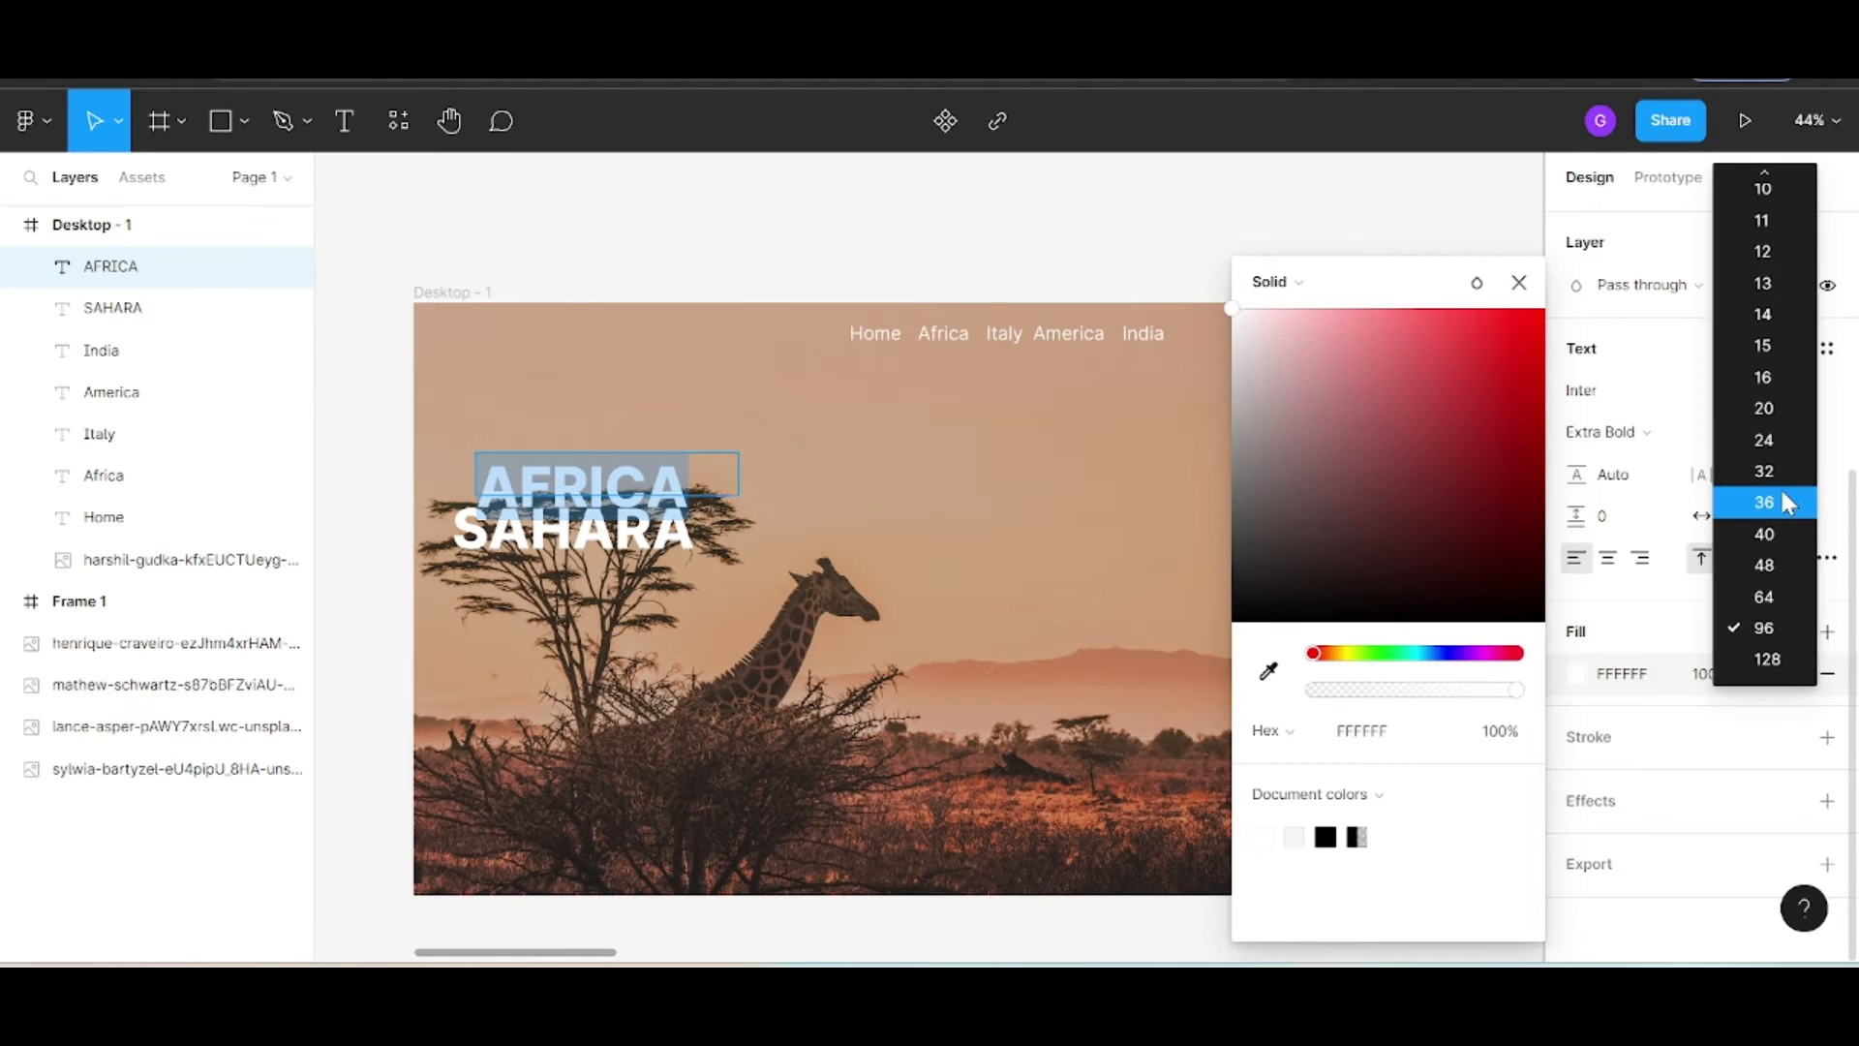
click(1787, 502)
click(1801, 433)
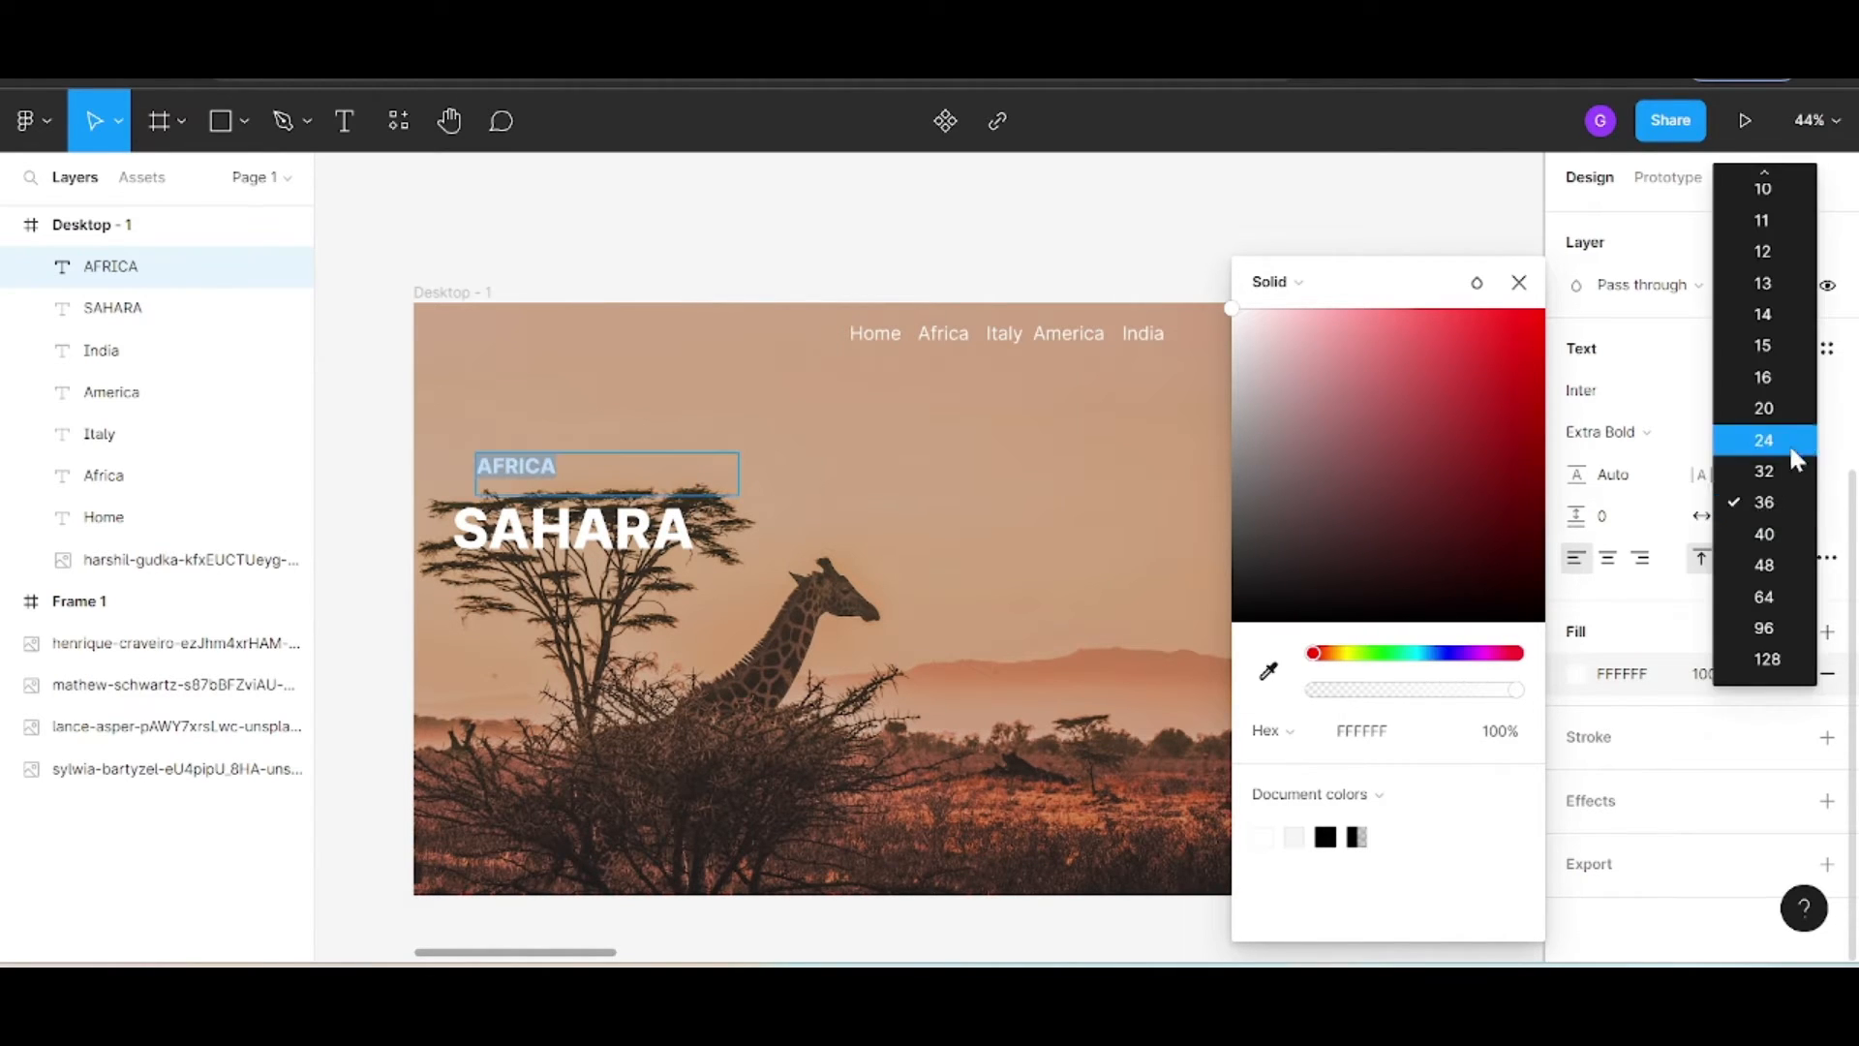
click(1768, 532)
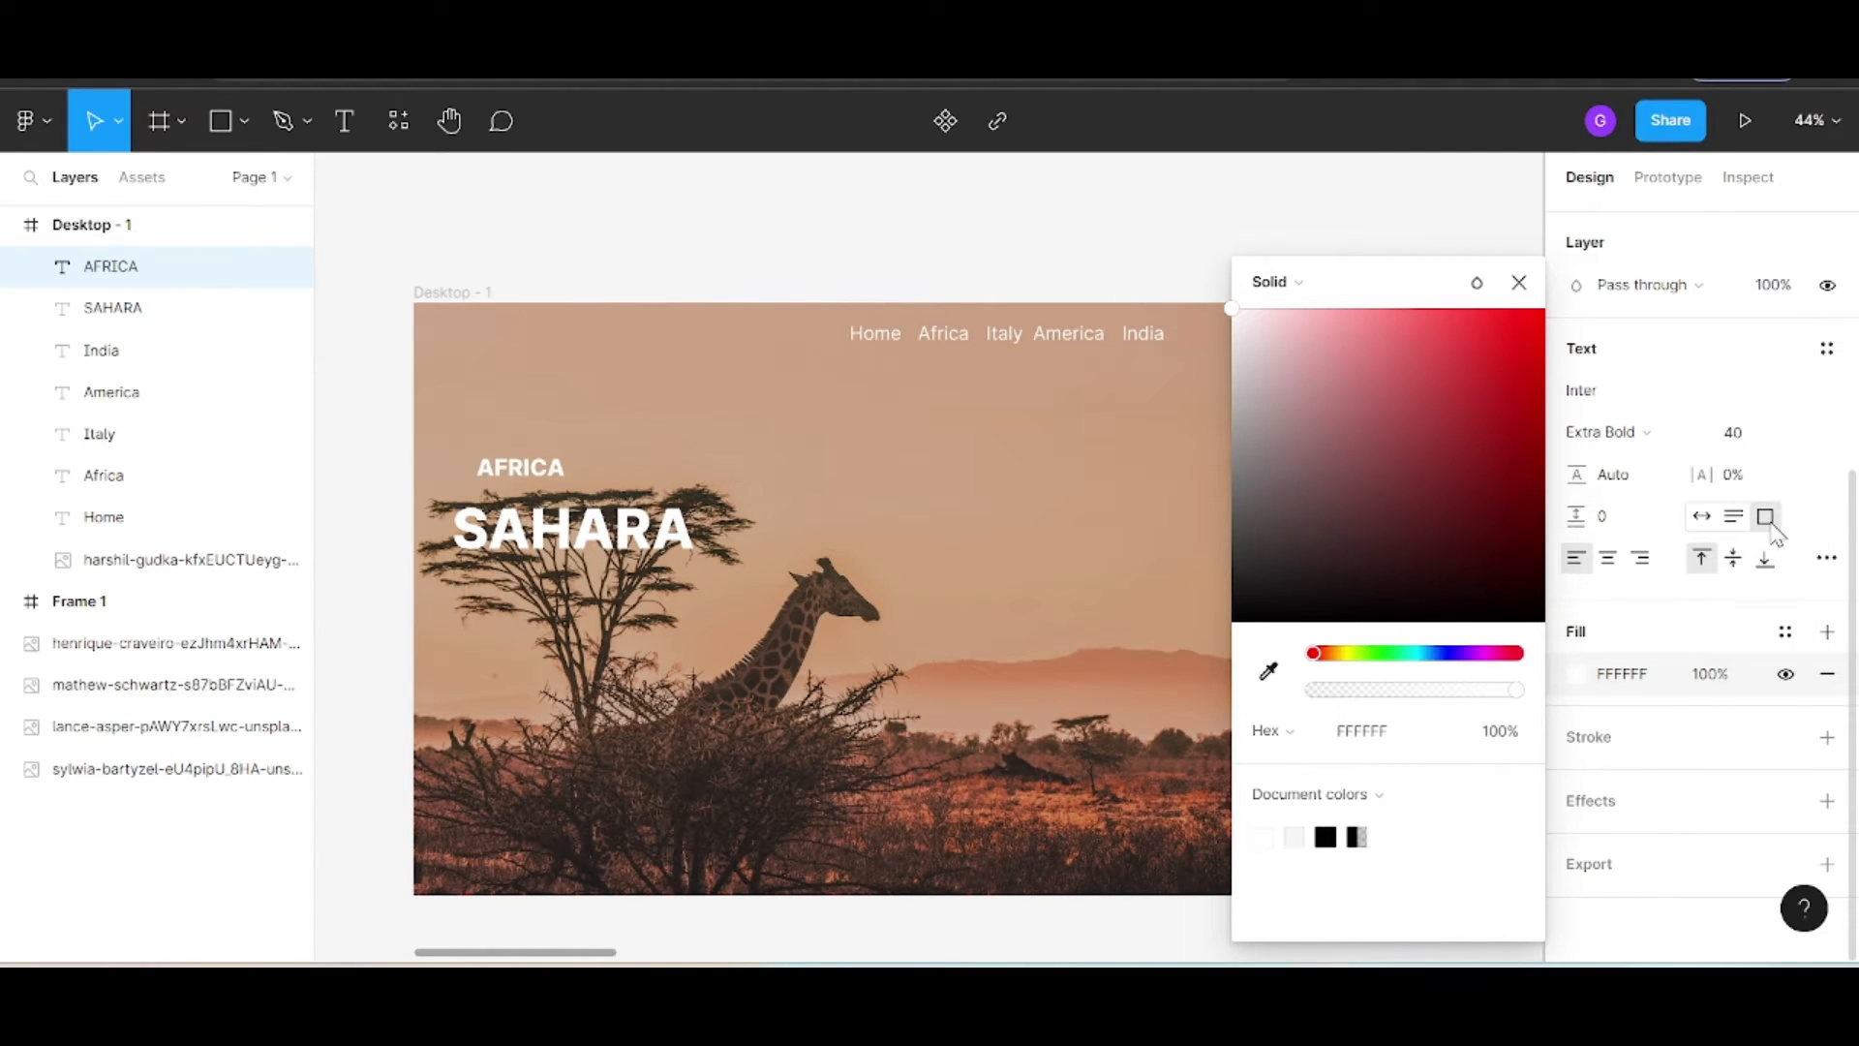
click(1658, 434)
click(1636, 401)
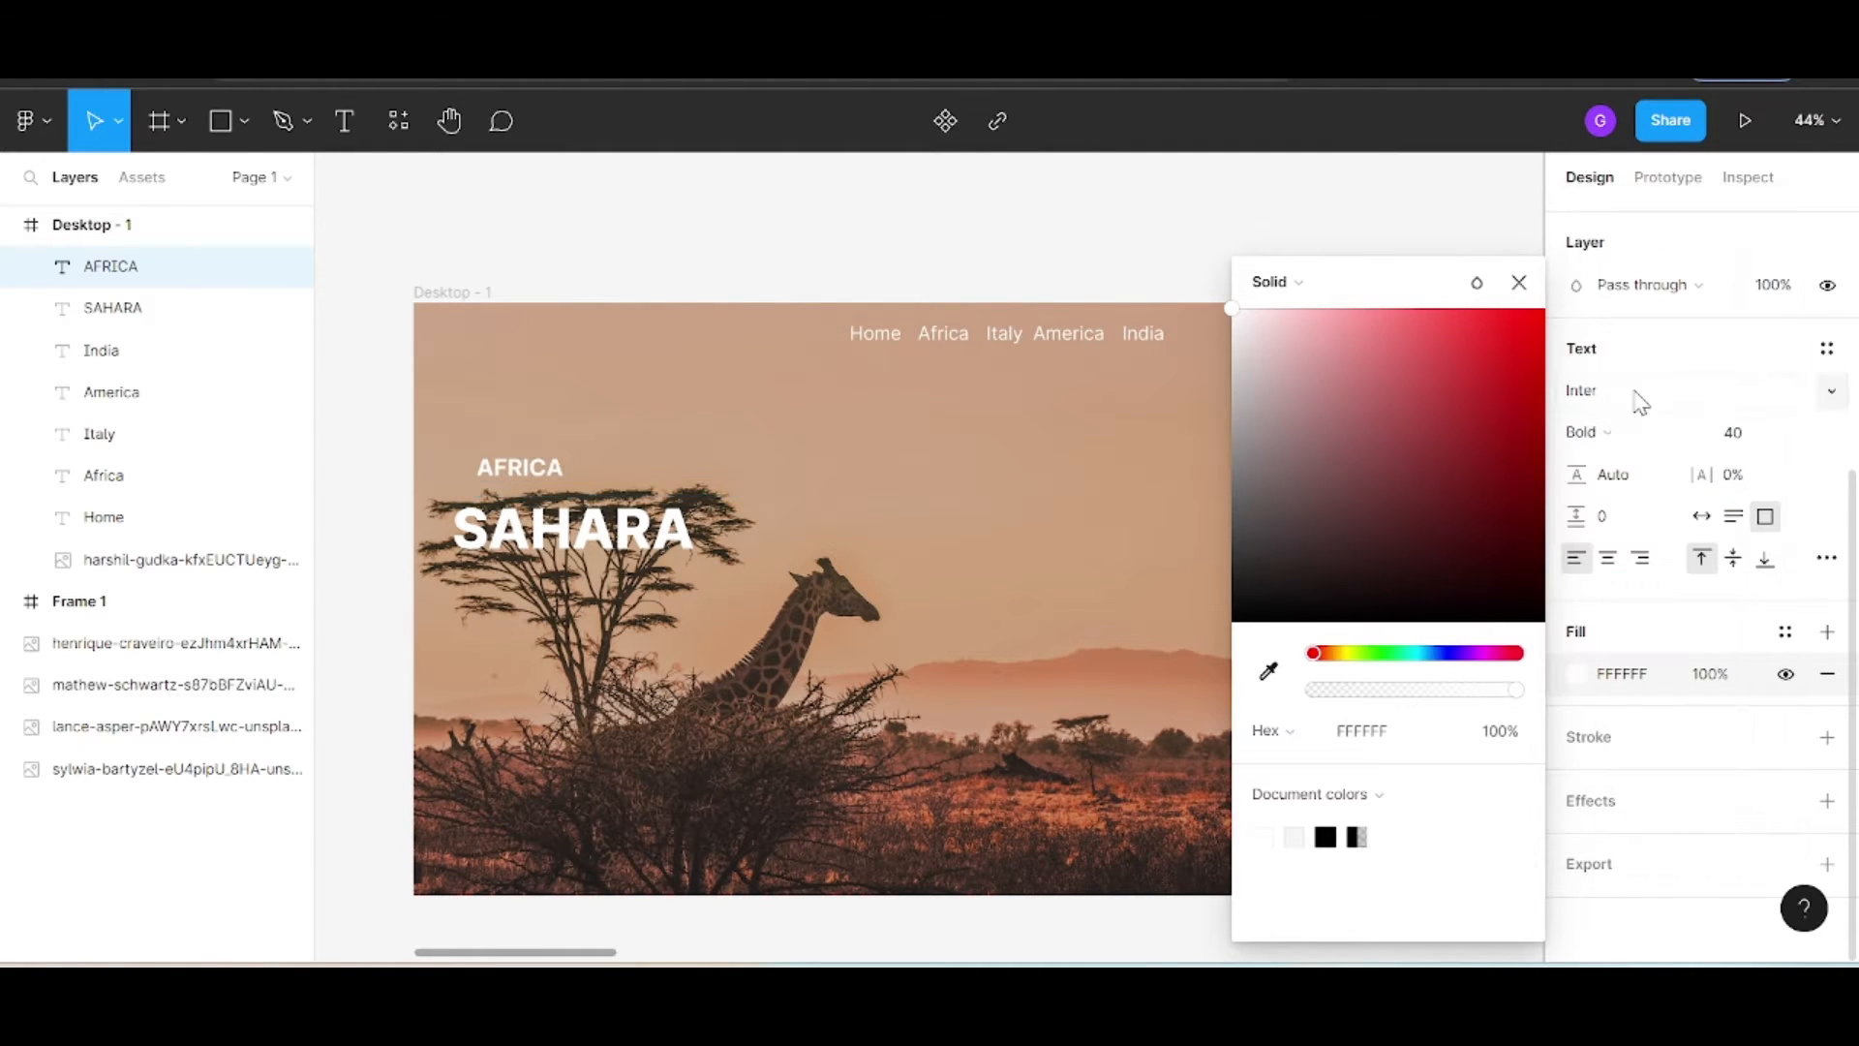
Shrink the "AFRICA" text box to about 152 × 52 and align it with the left edge of the "SAHARA" heading
click(528, 484)
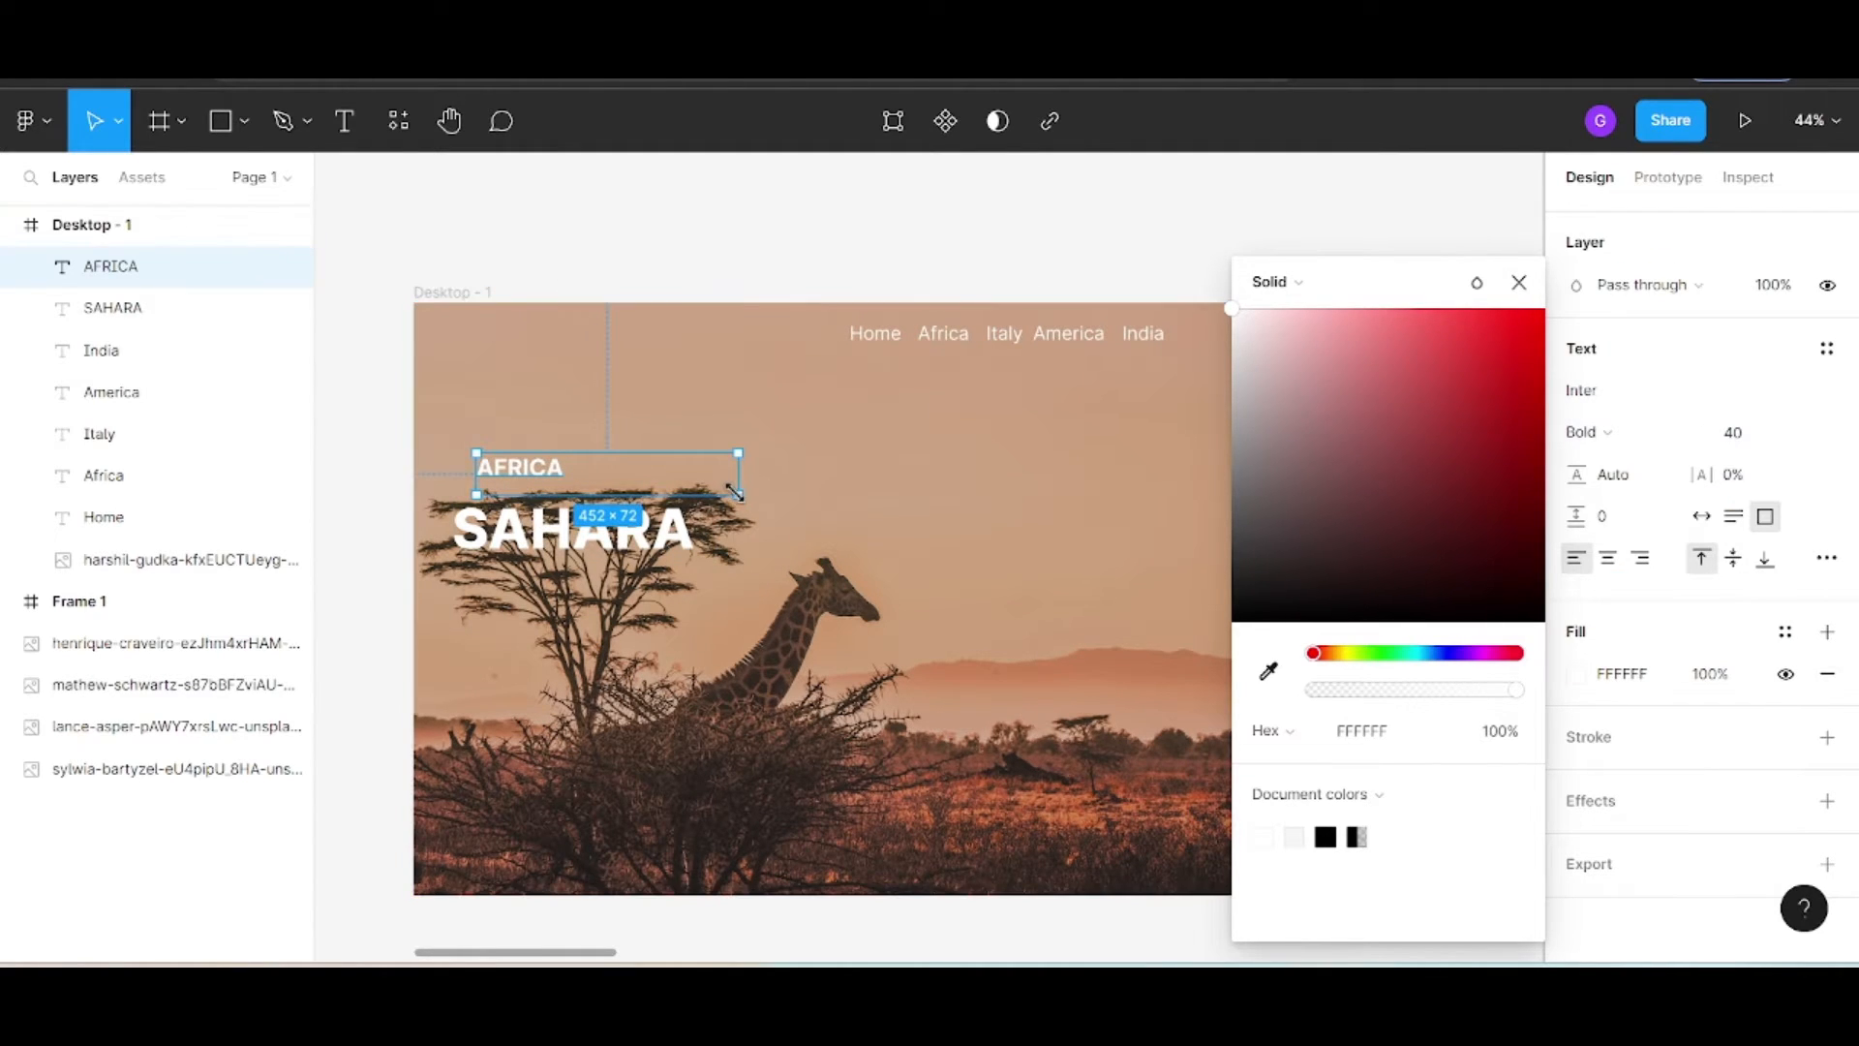
drag(735, 494, 507, 480)
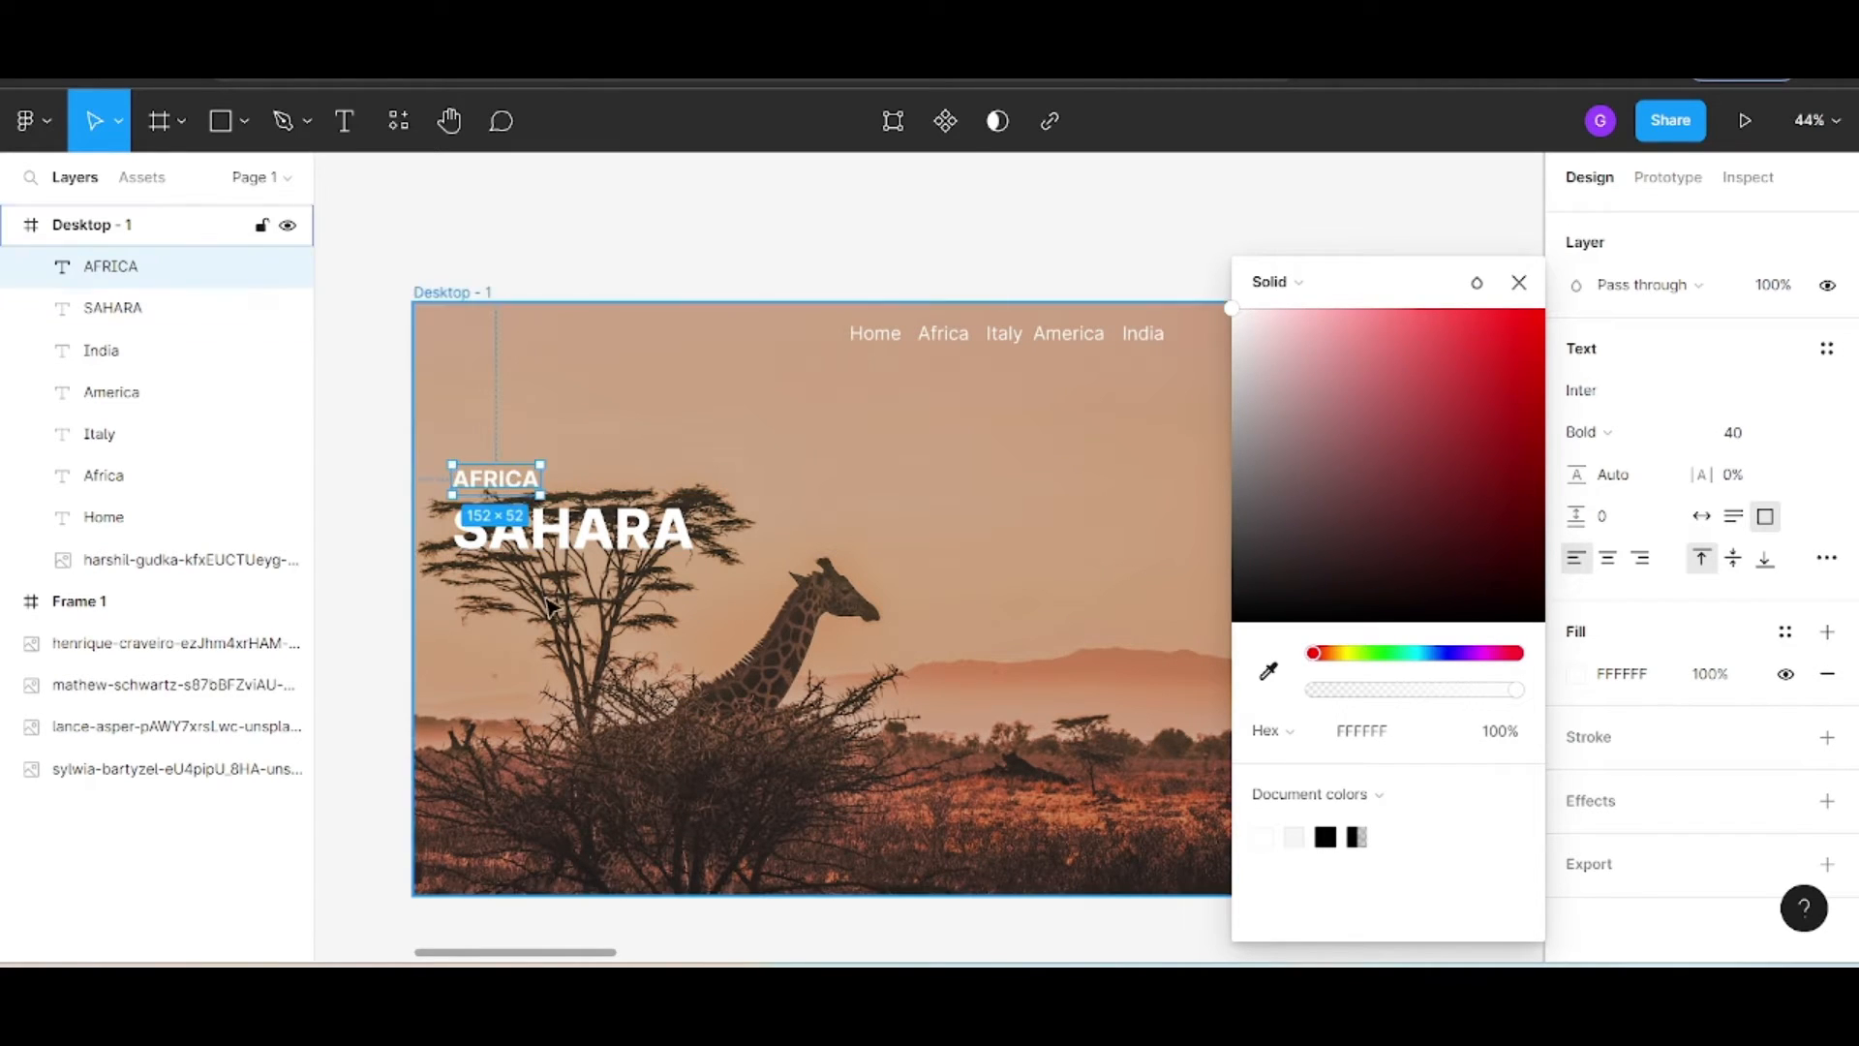
click(452, 292)
Draw a thin rectangle about 181 × 9 and place it as a divider between "AFRICA" and "SAHARA"
click(242, 118)
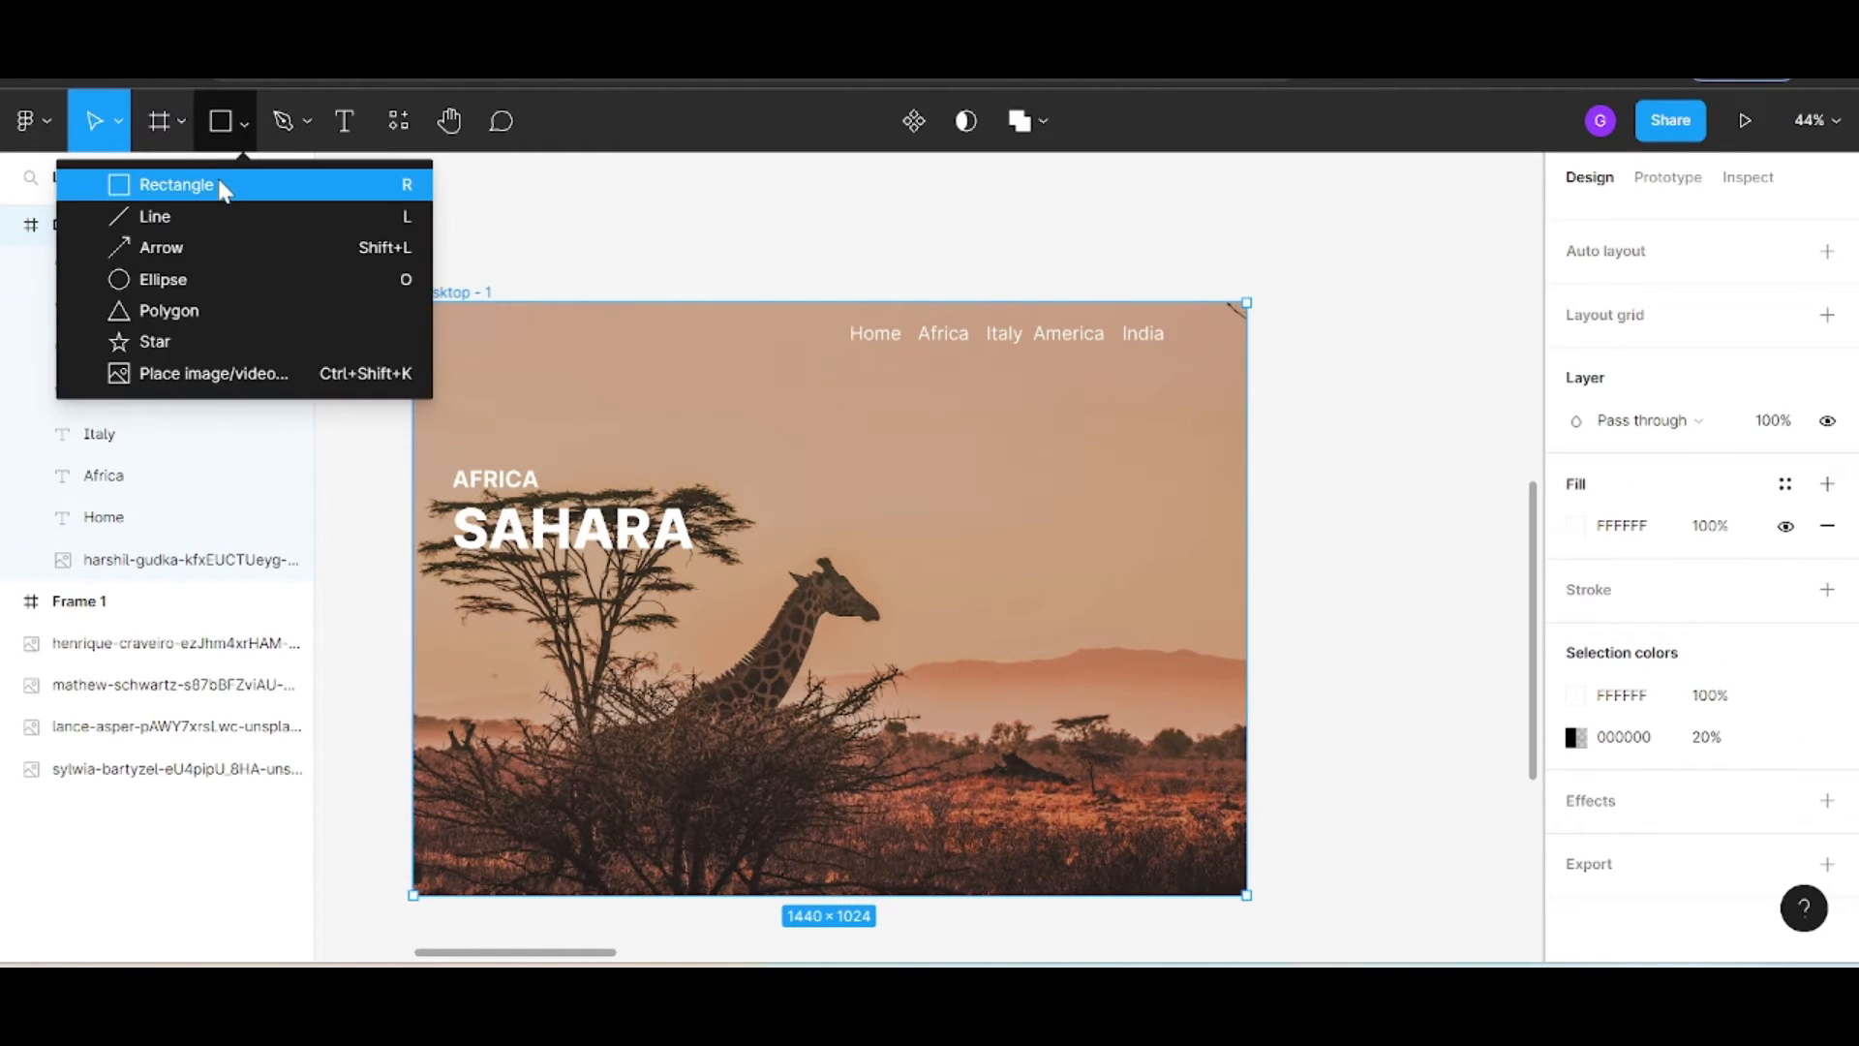
click(222, 183)
drag(541, 399, 646, 405)
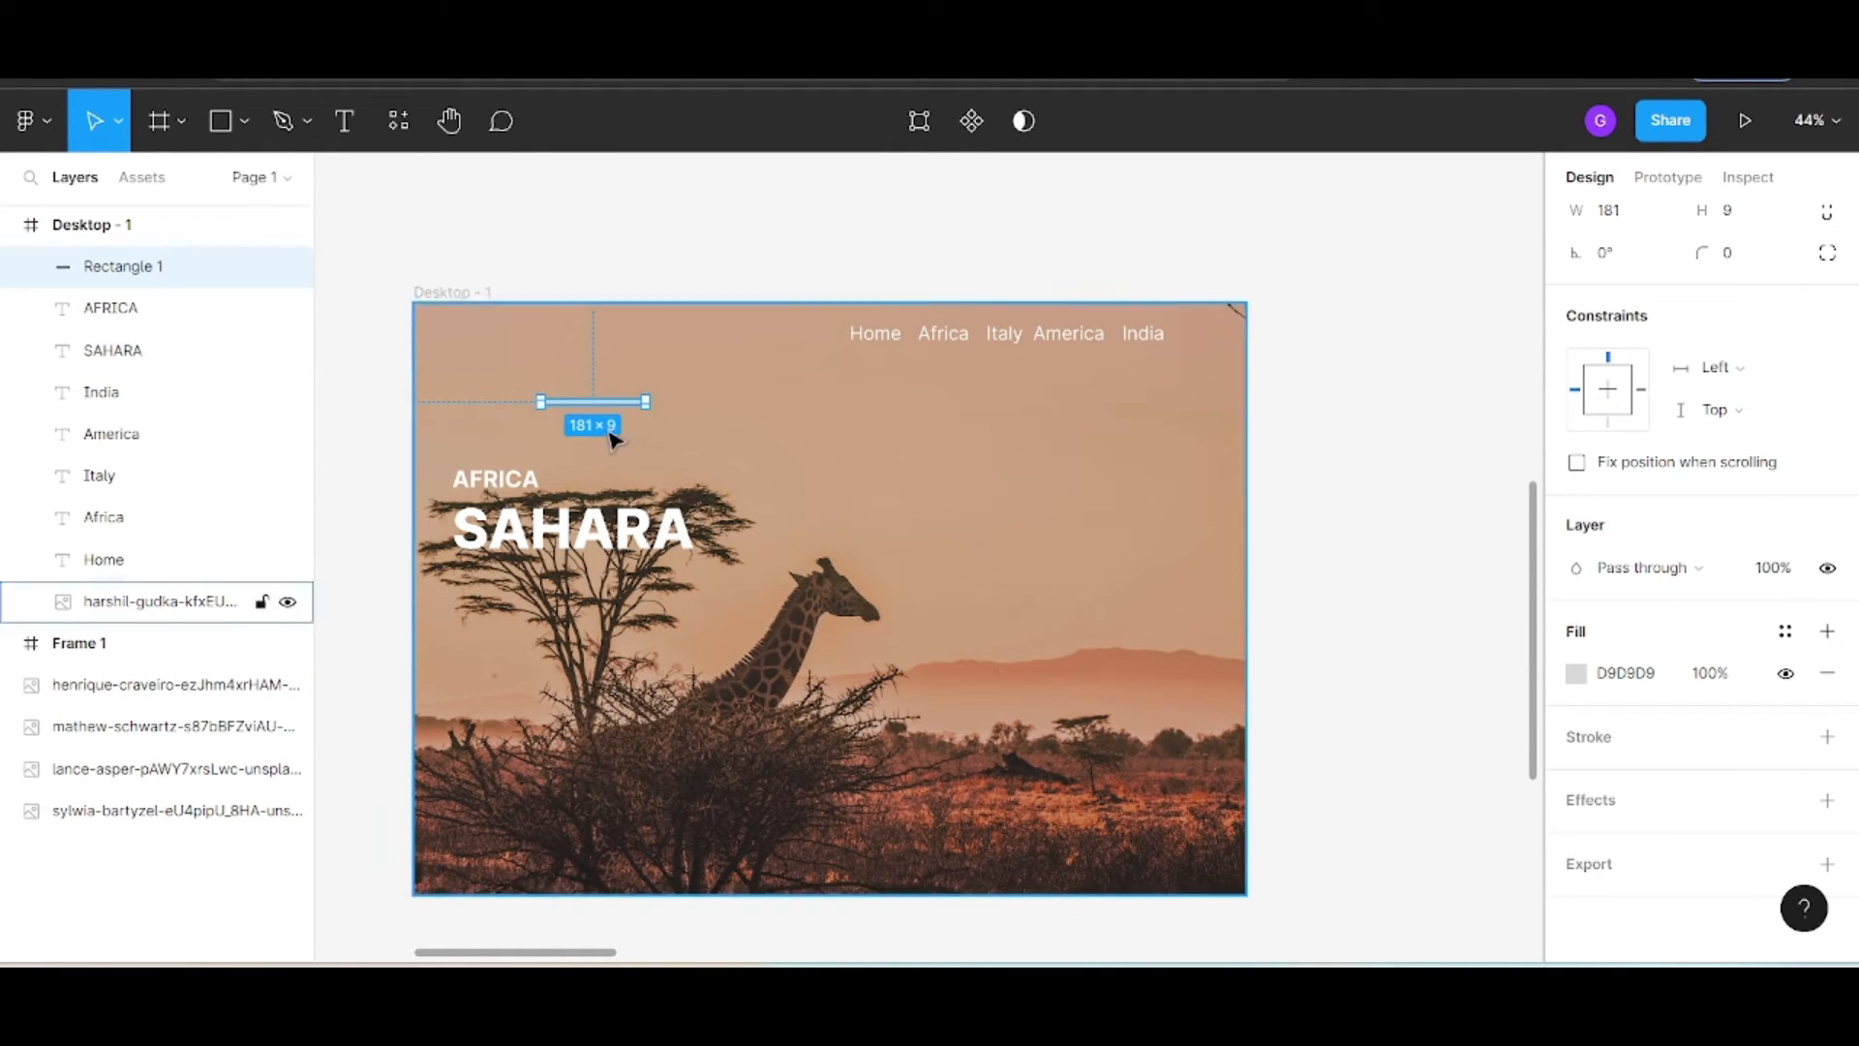
drag(586, 412, 495, 514)
Change the fill of the thin divider rectangle between the two headings to white, FFFFFF
scroll(511, 544, up, 5)
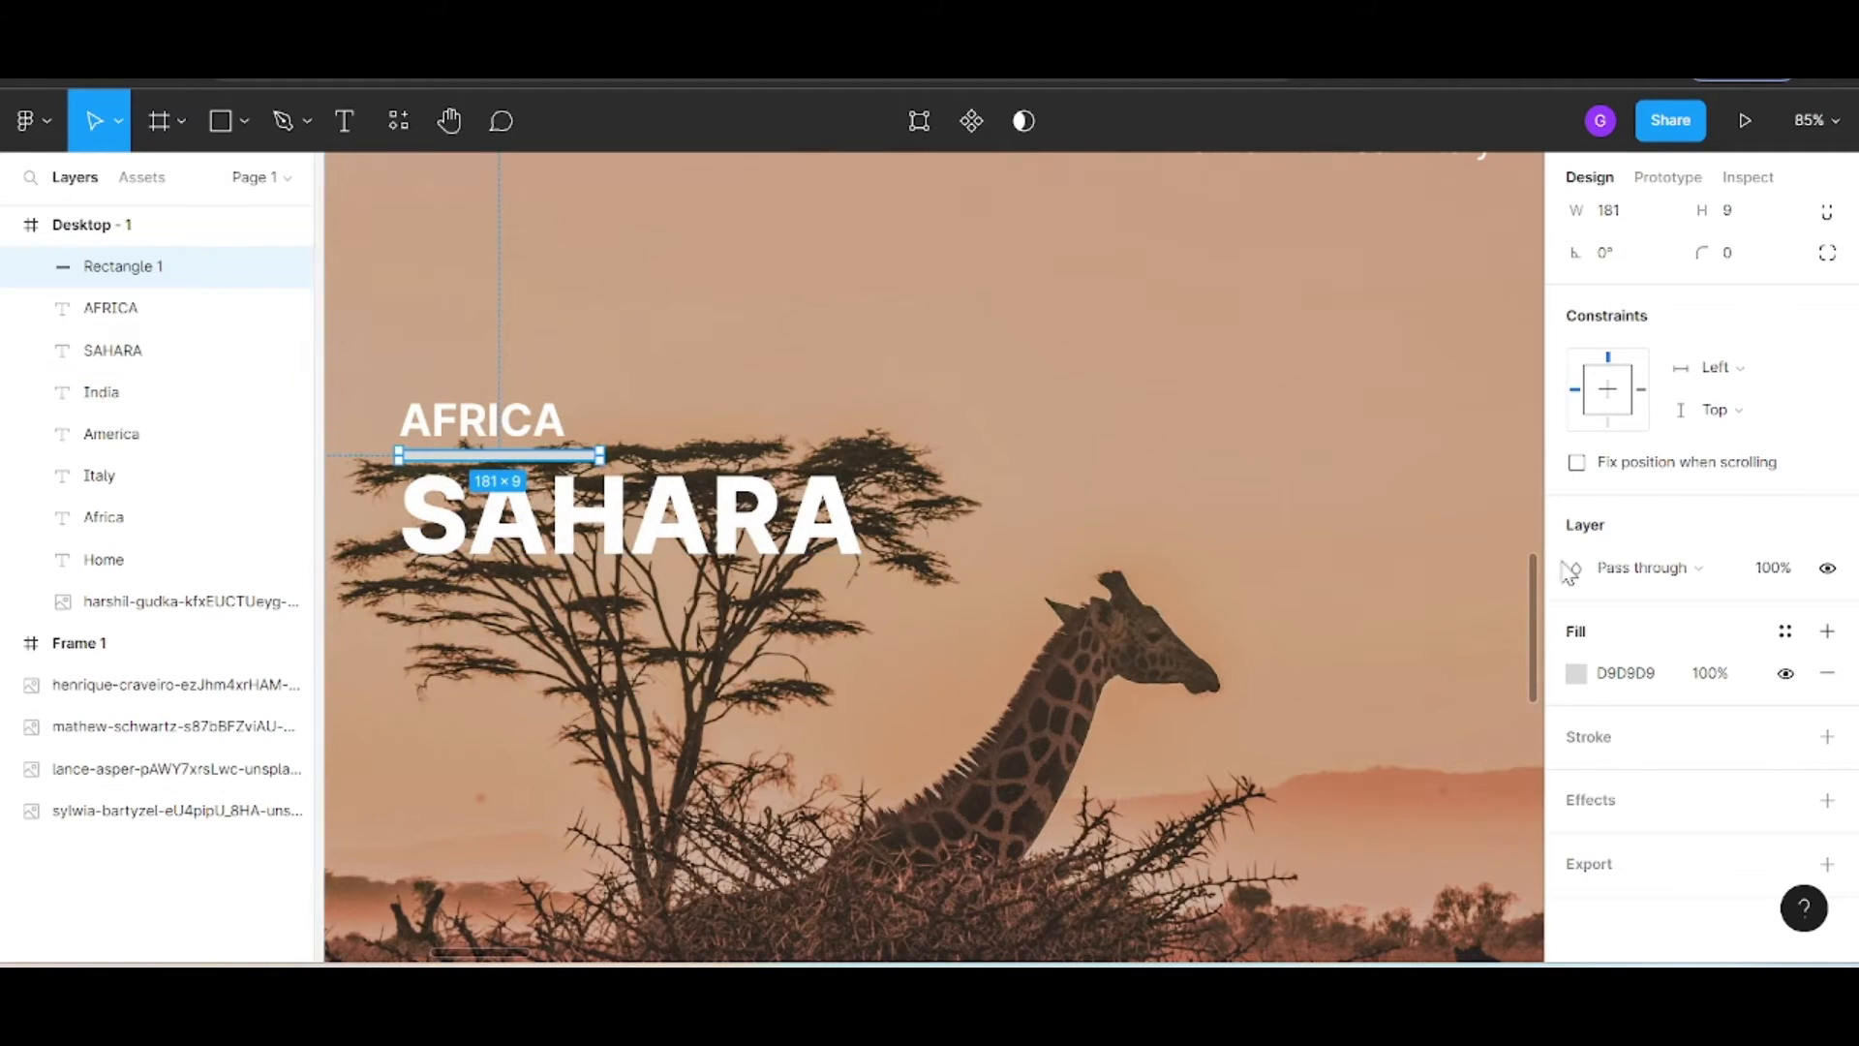
click(1577, 675)
drag(1249, 368, 1222, 301)
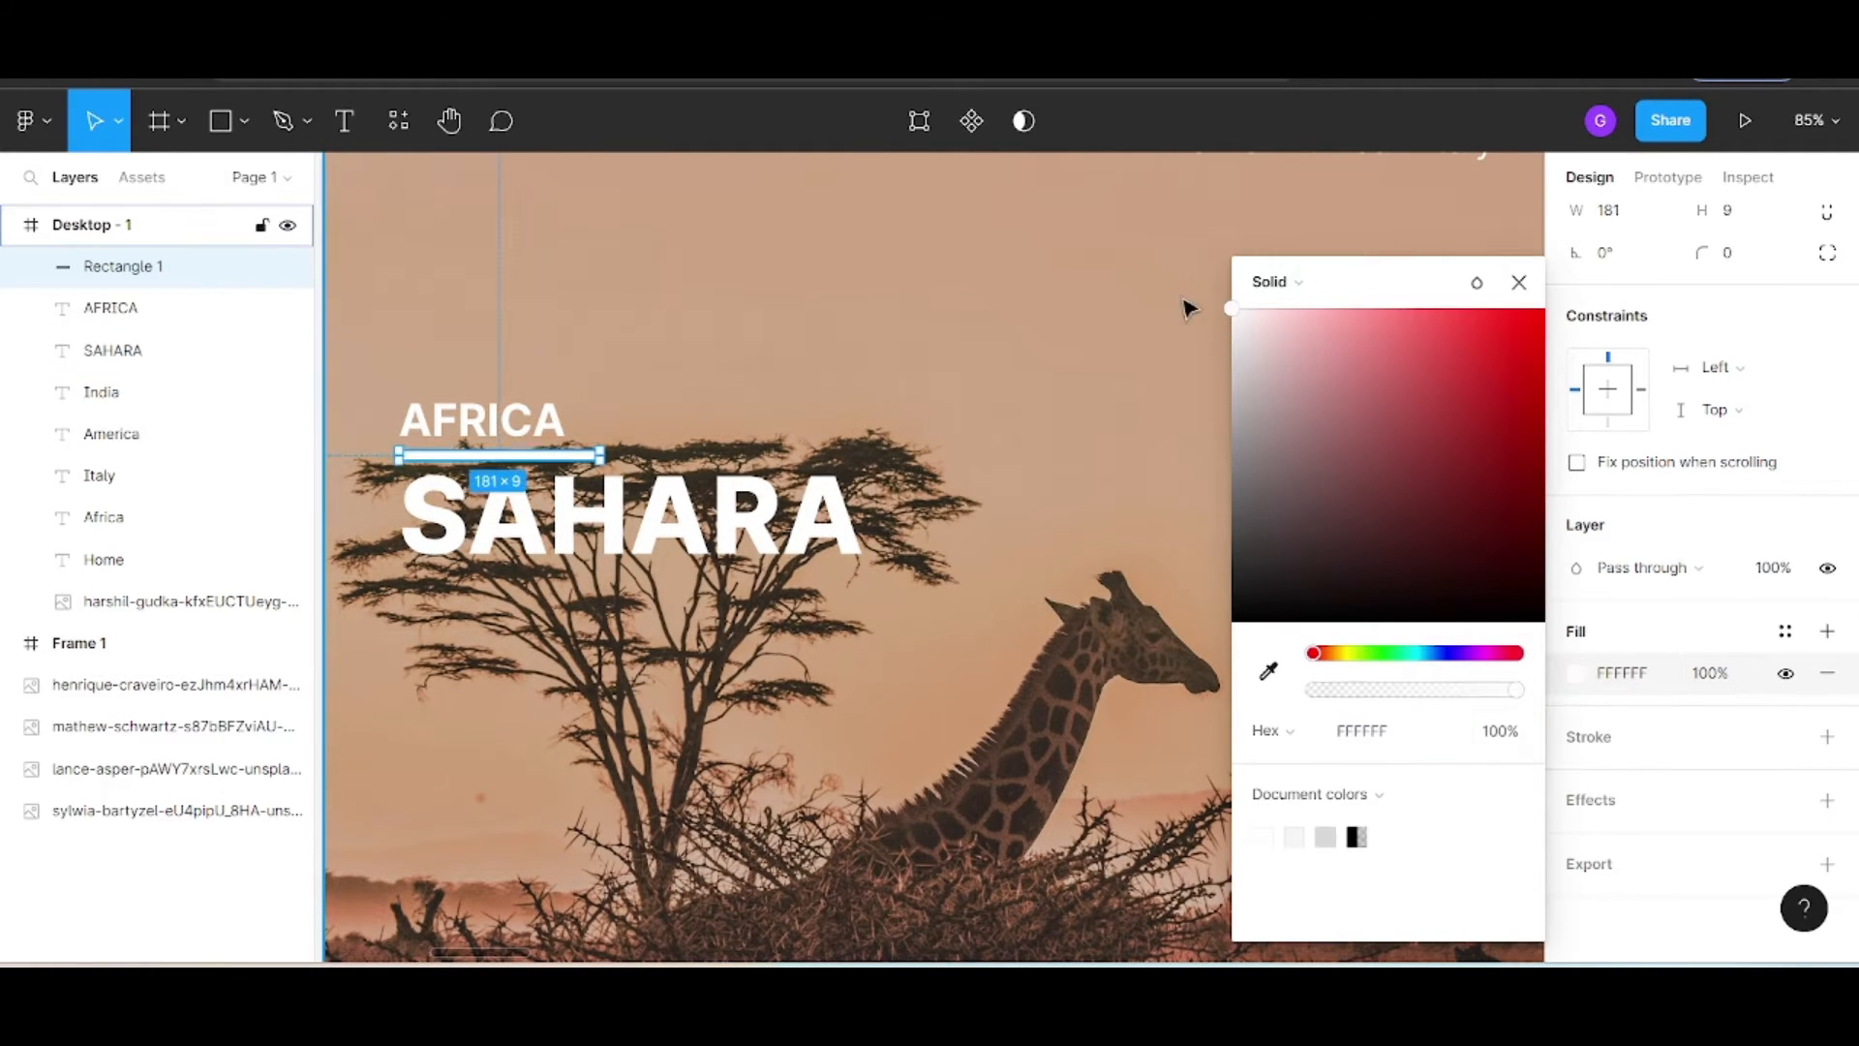
click(677, 790)
Reduce the height of the divider rectangle under "AFRICA" to 6
scroll(677, 790, down, 5)
click(123, 266)
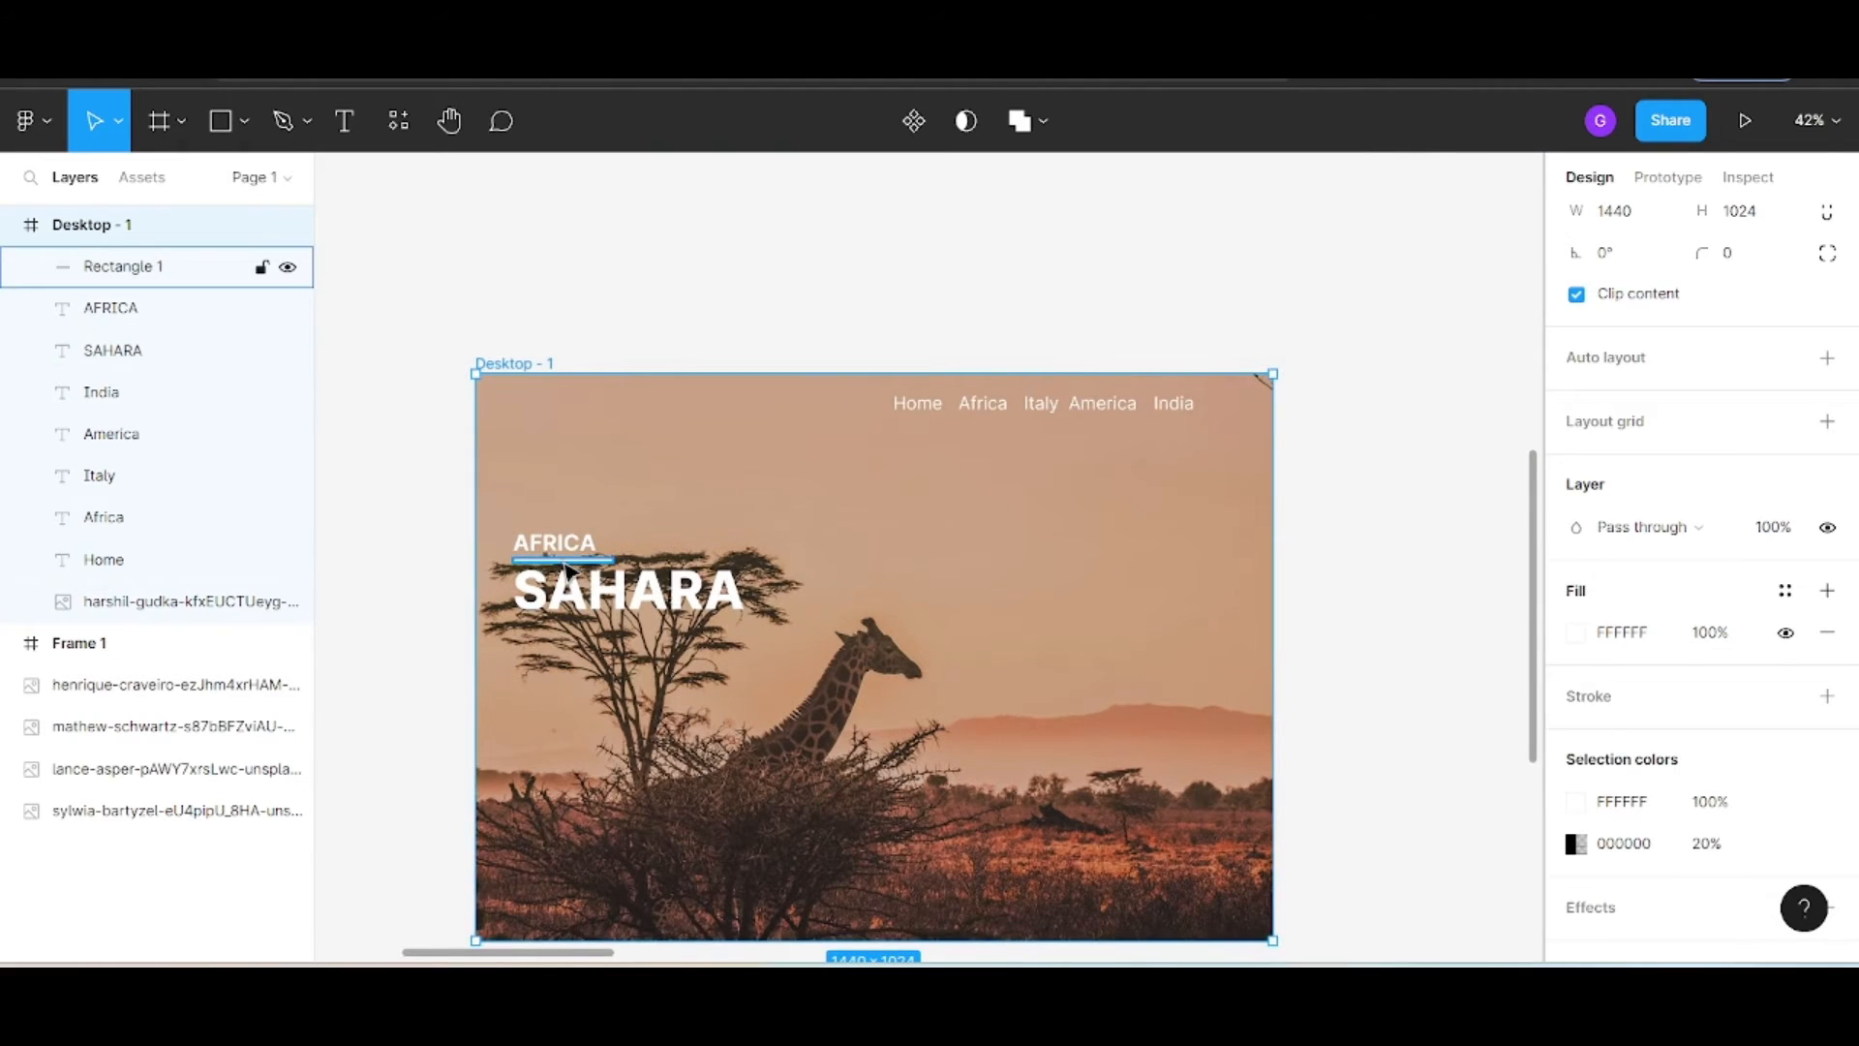
scroll(566, 572, up, 5)
scroll(569, 581, up, 5)
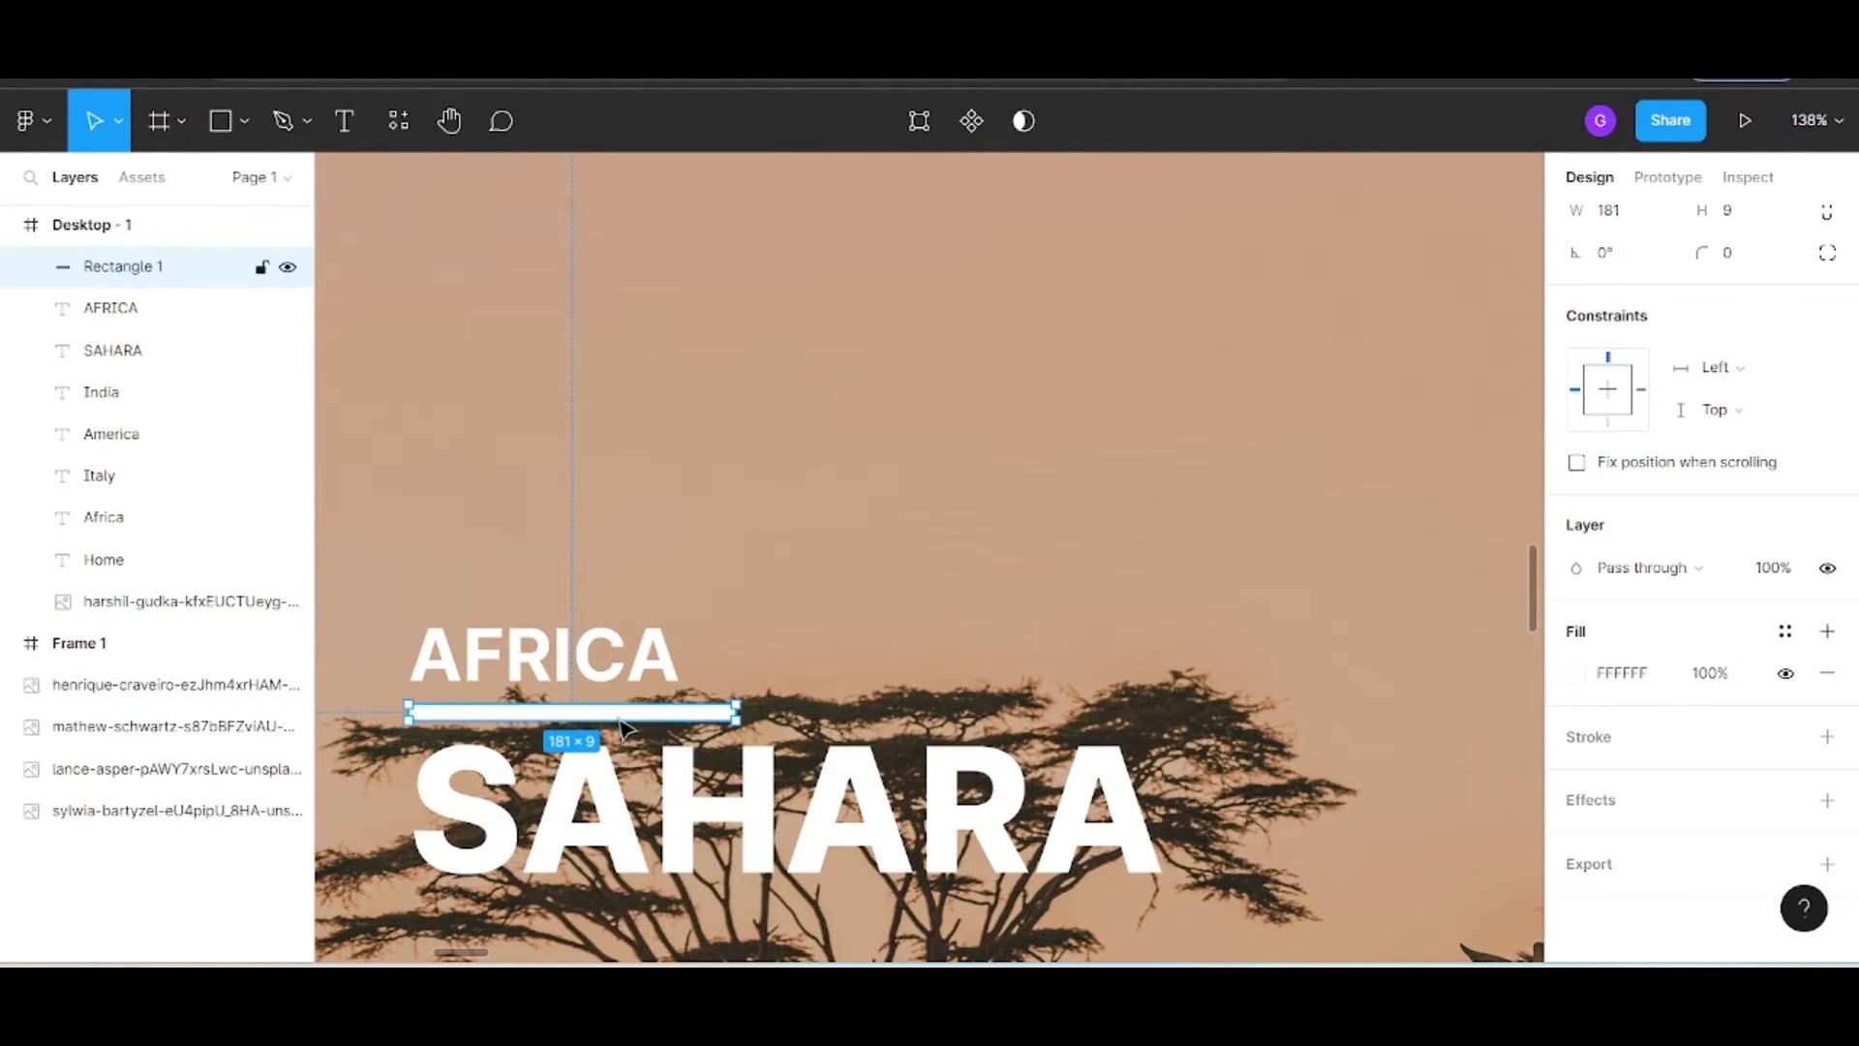
drag(616, 719, 615, 714)
scroll(627, 726, down, 6)
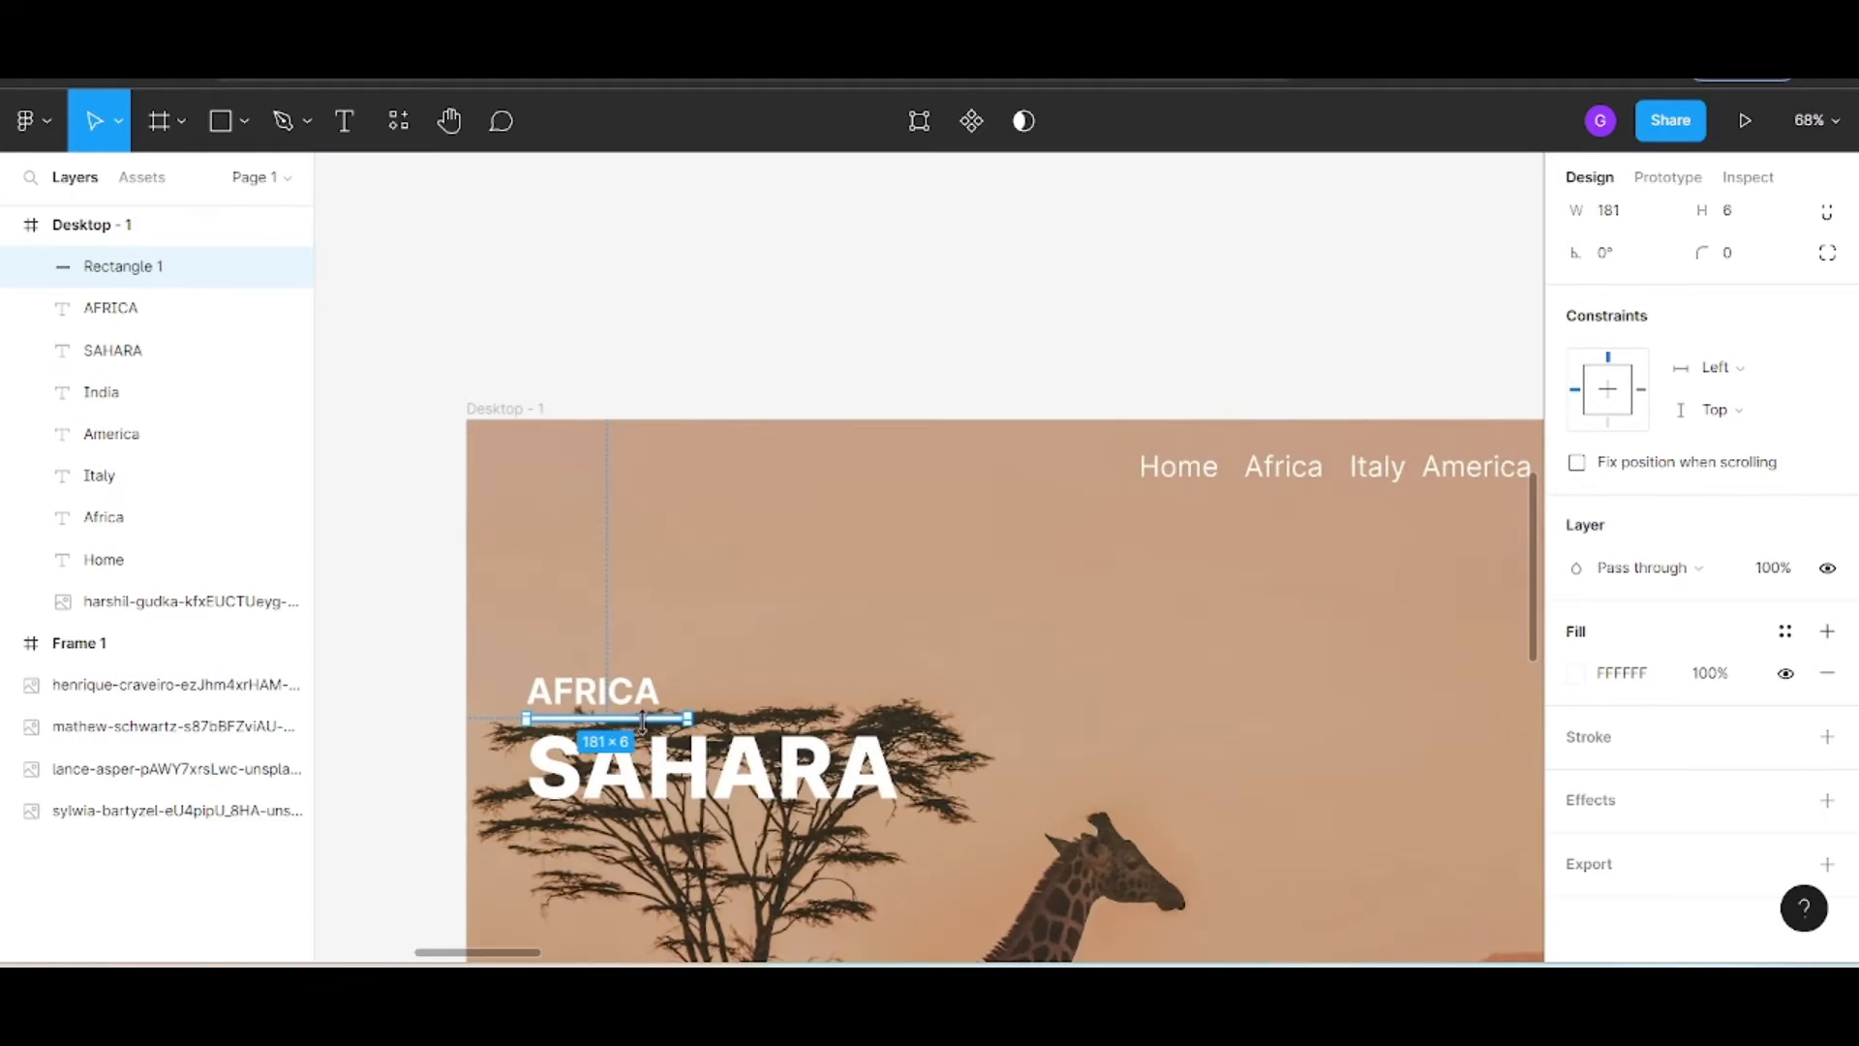
click(805, 648)
Shorten the divider rectangle from its right end to a width of 159, close to the width of "AFRICA"
scroll(797, 677, down, 2)
scroll(698, 579, up, 5)
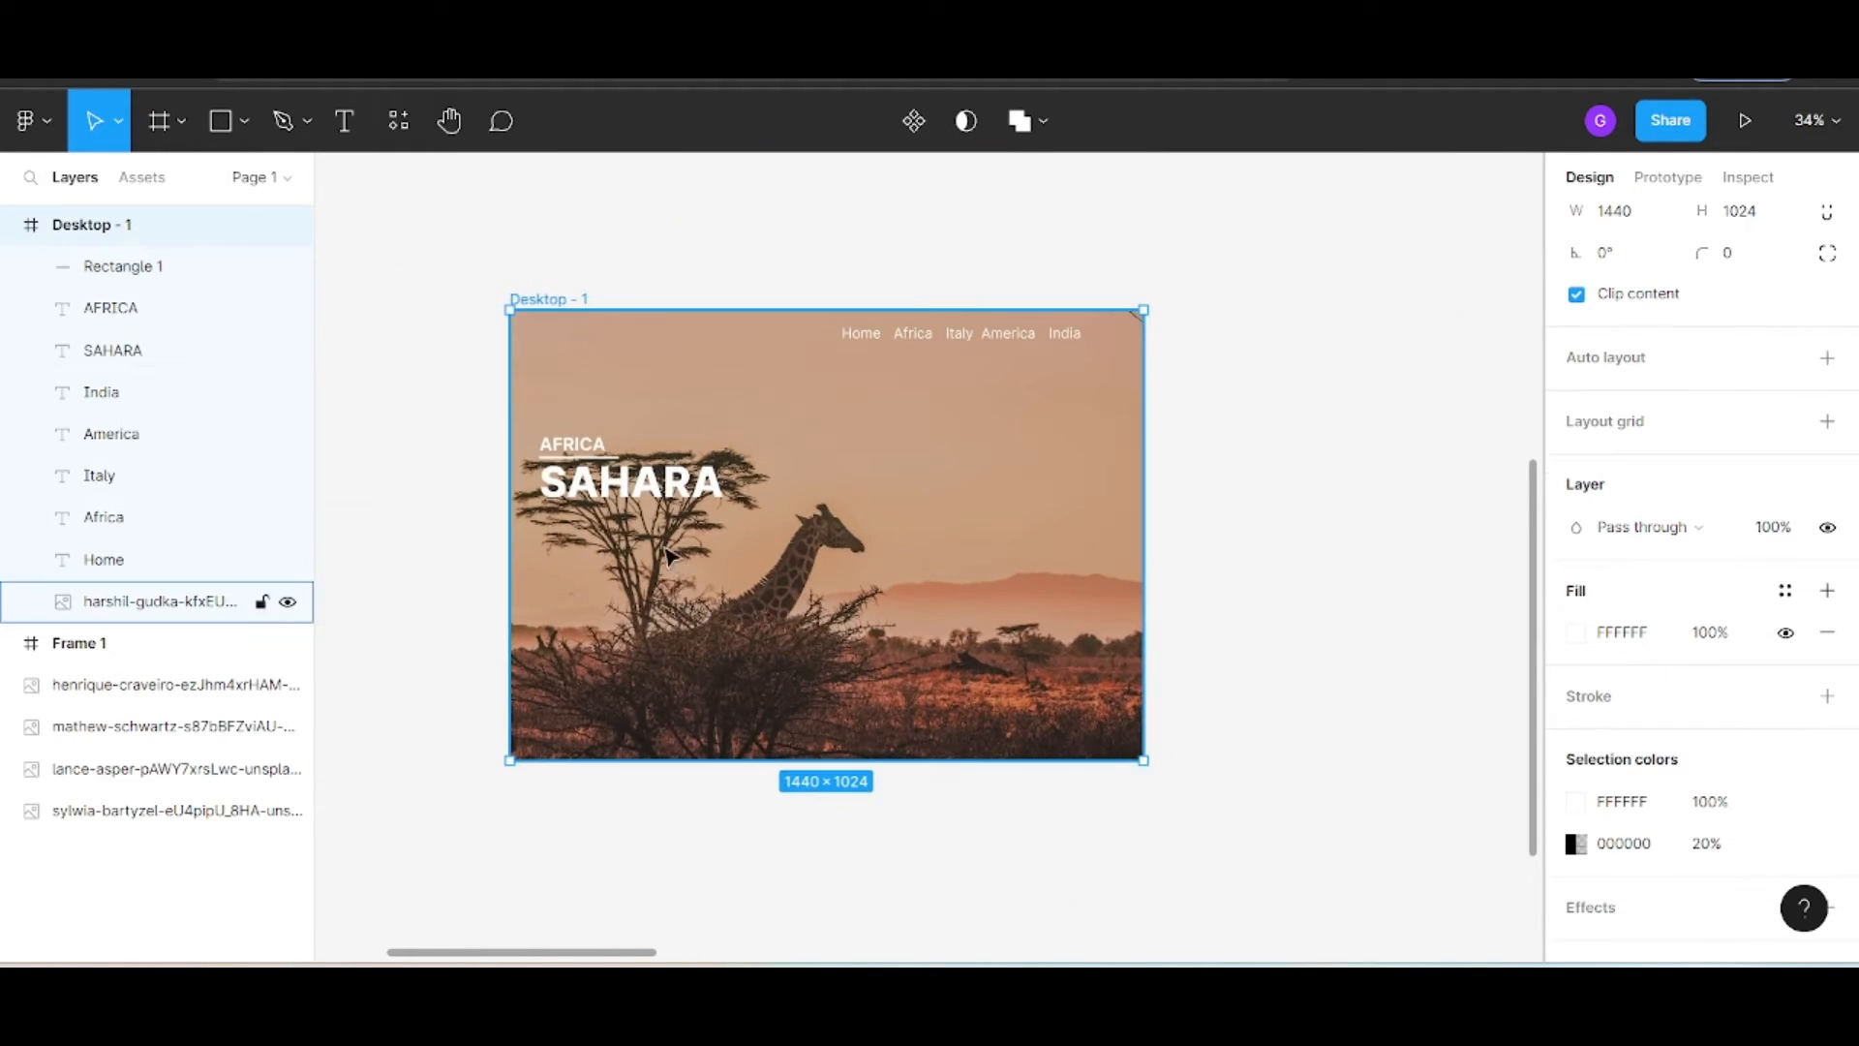
click(571, 332)
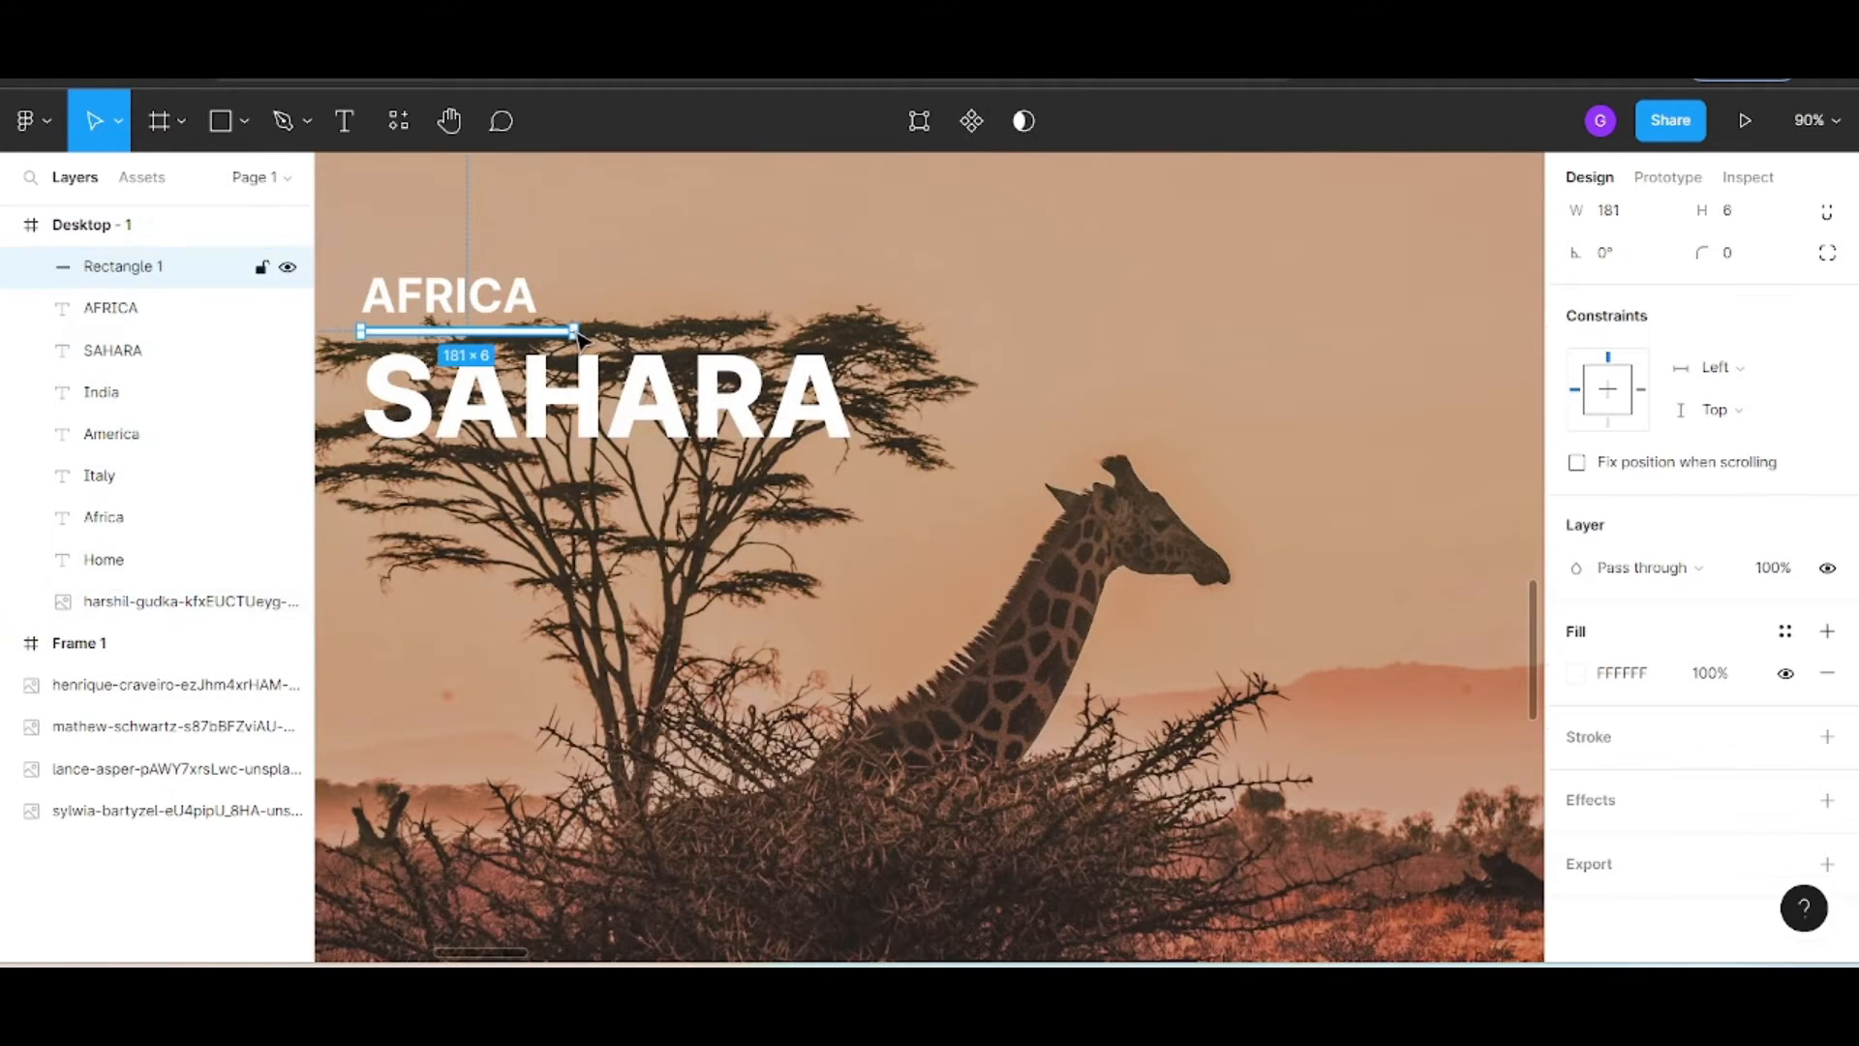
scroll(578, 334, up, 4)
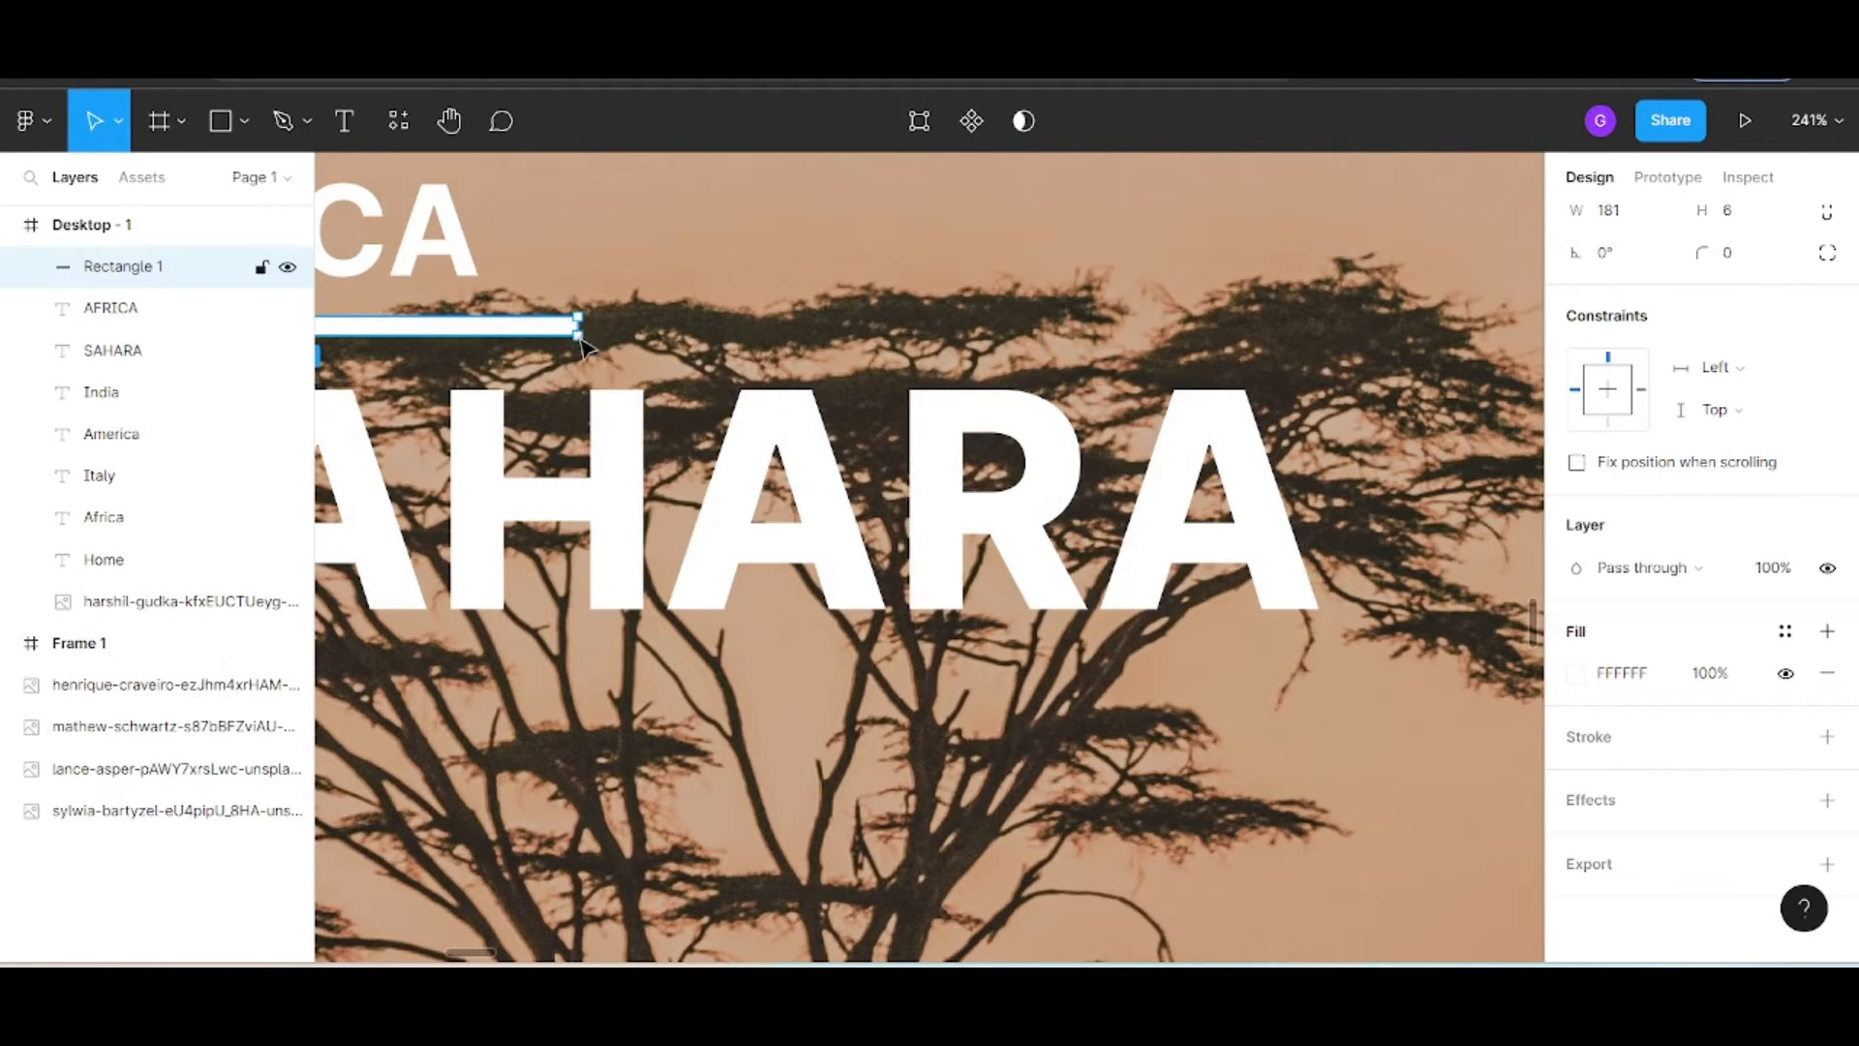
drag(578, 329, 503, 329)
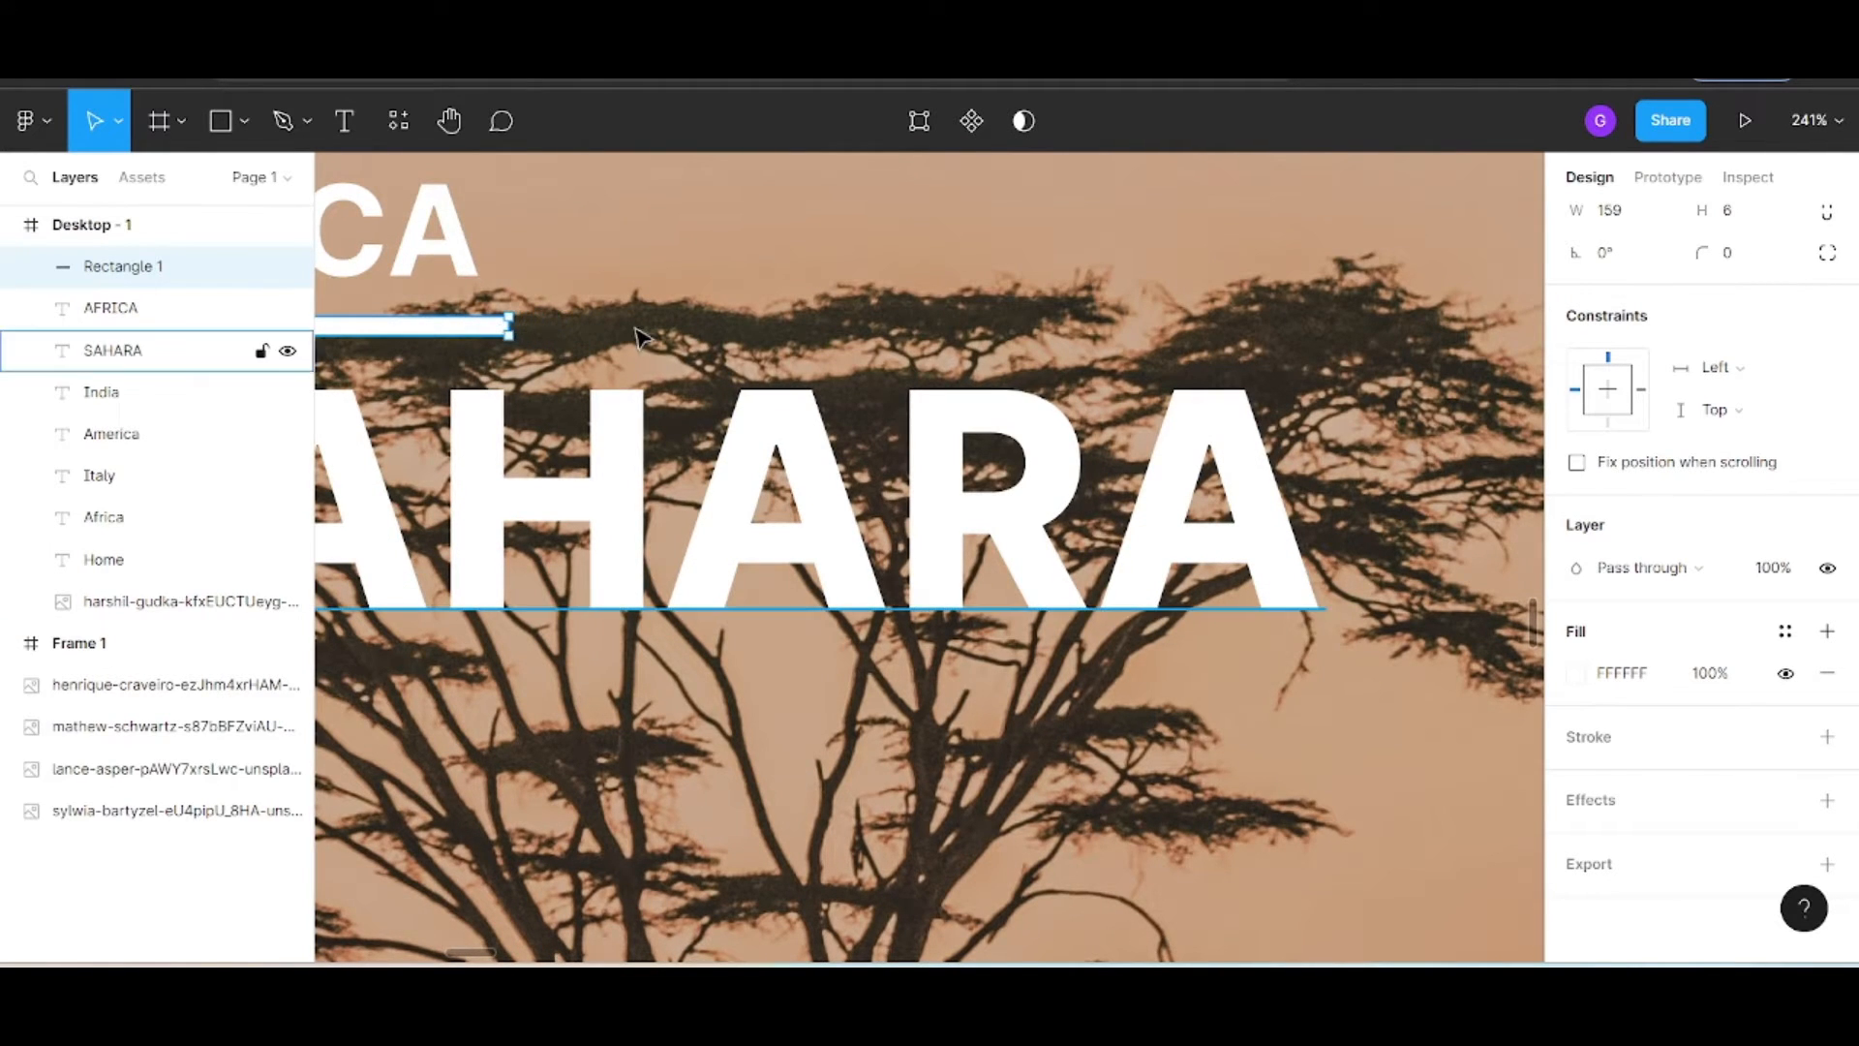
click(644, 360)
scroll(644, 361, down, 1)
scroll(644, 360, down, 6)
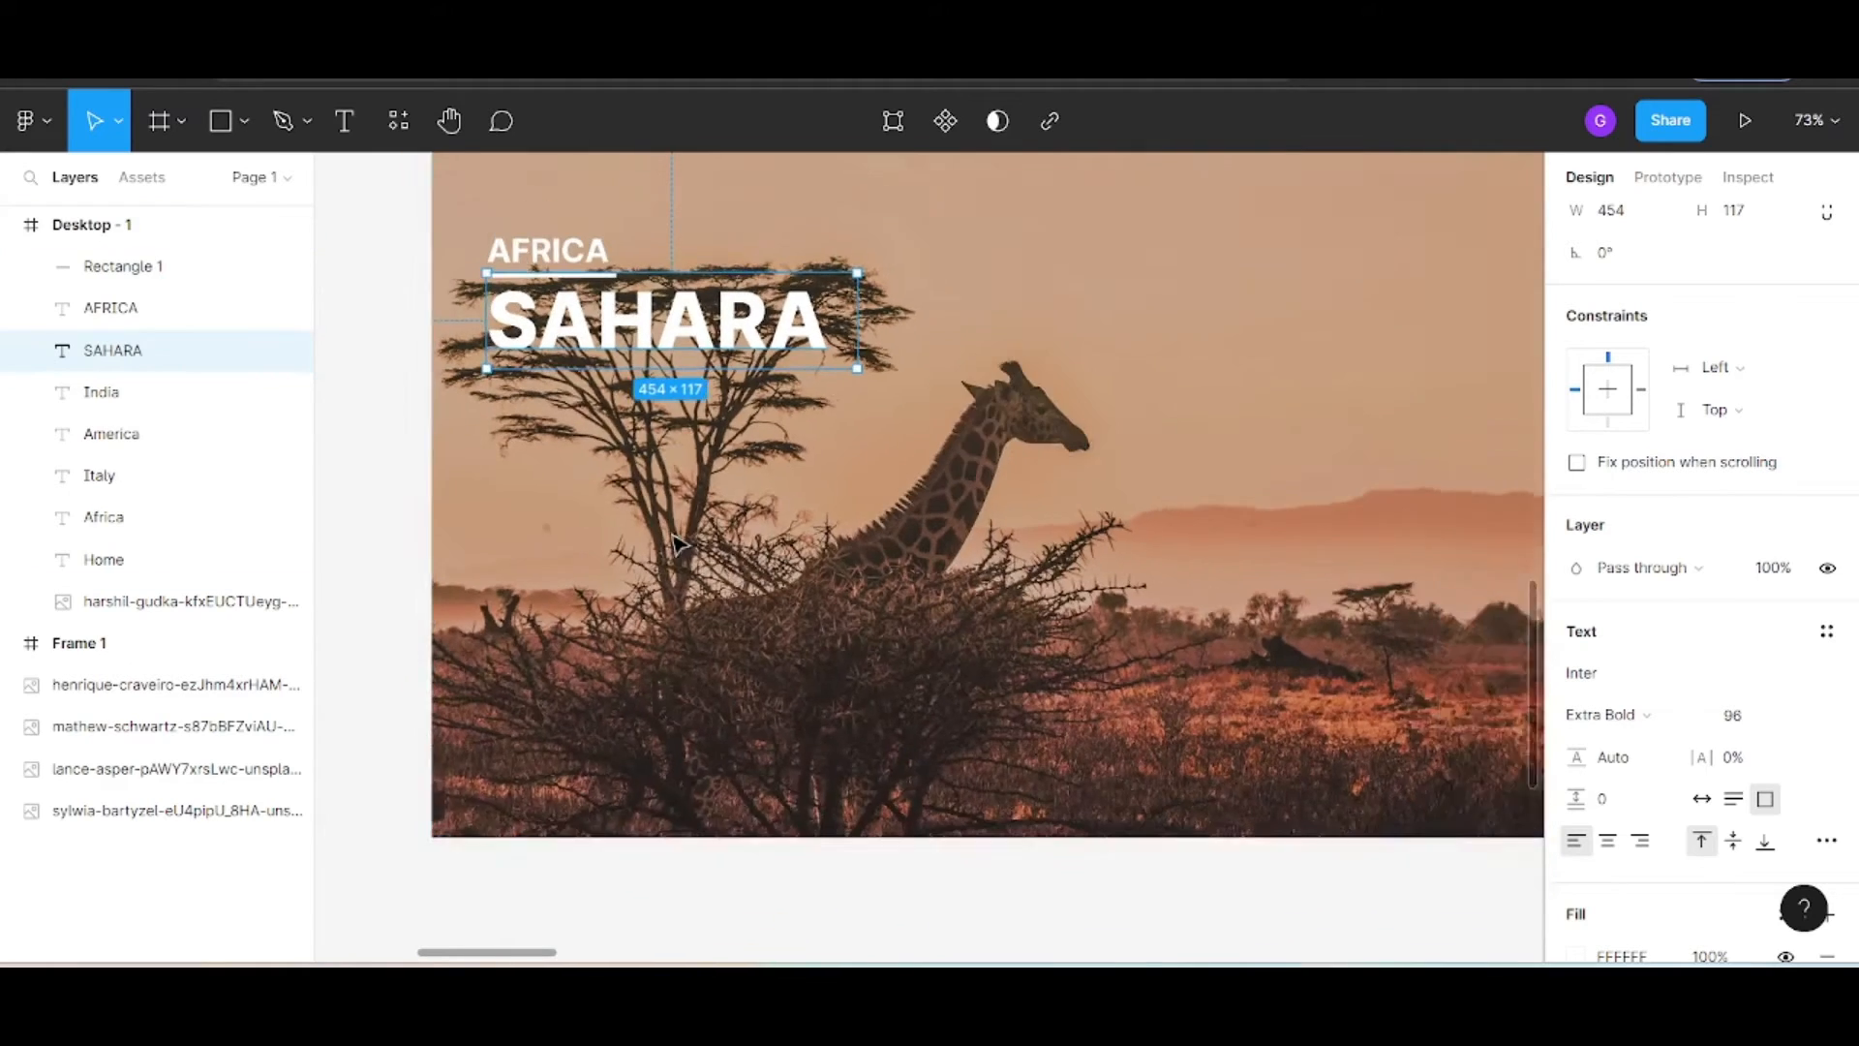
scroll(675, 542, up, 3)
key(Escape)
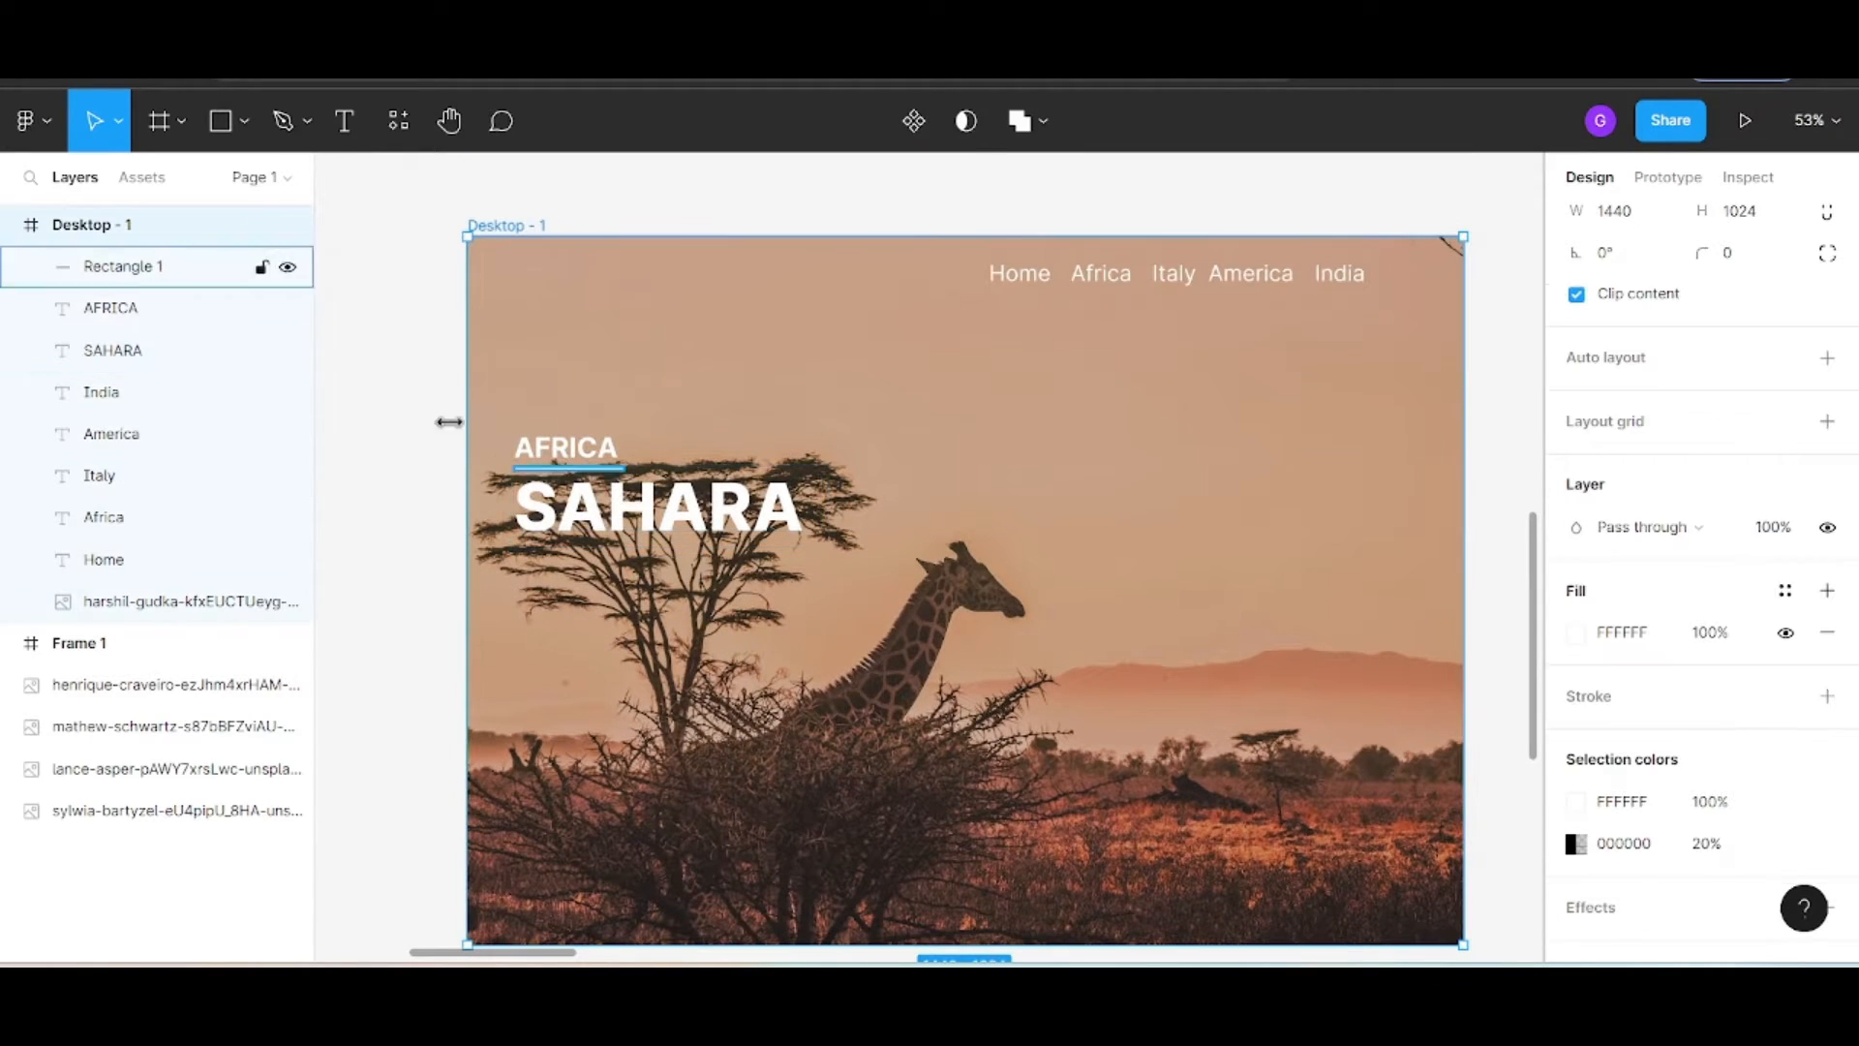
Draw a rectangle about 380 × 375 below the "SAHARA" heading and give it a corner radius of 20
click(244, 121)
click(225, 186)
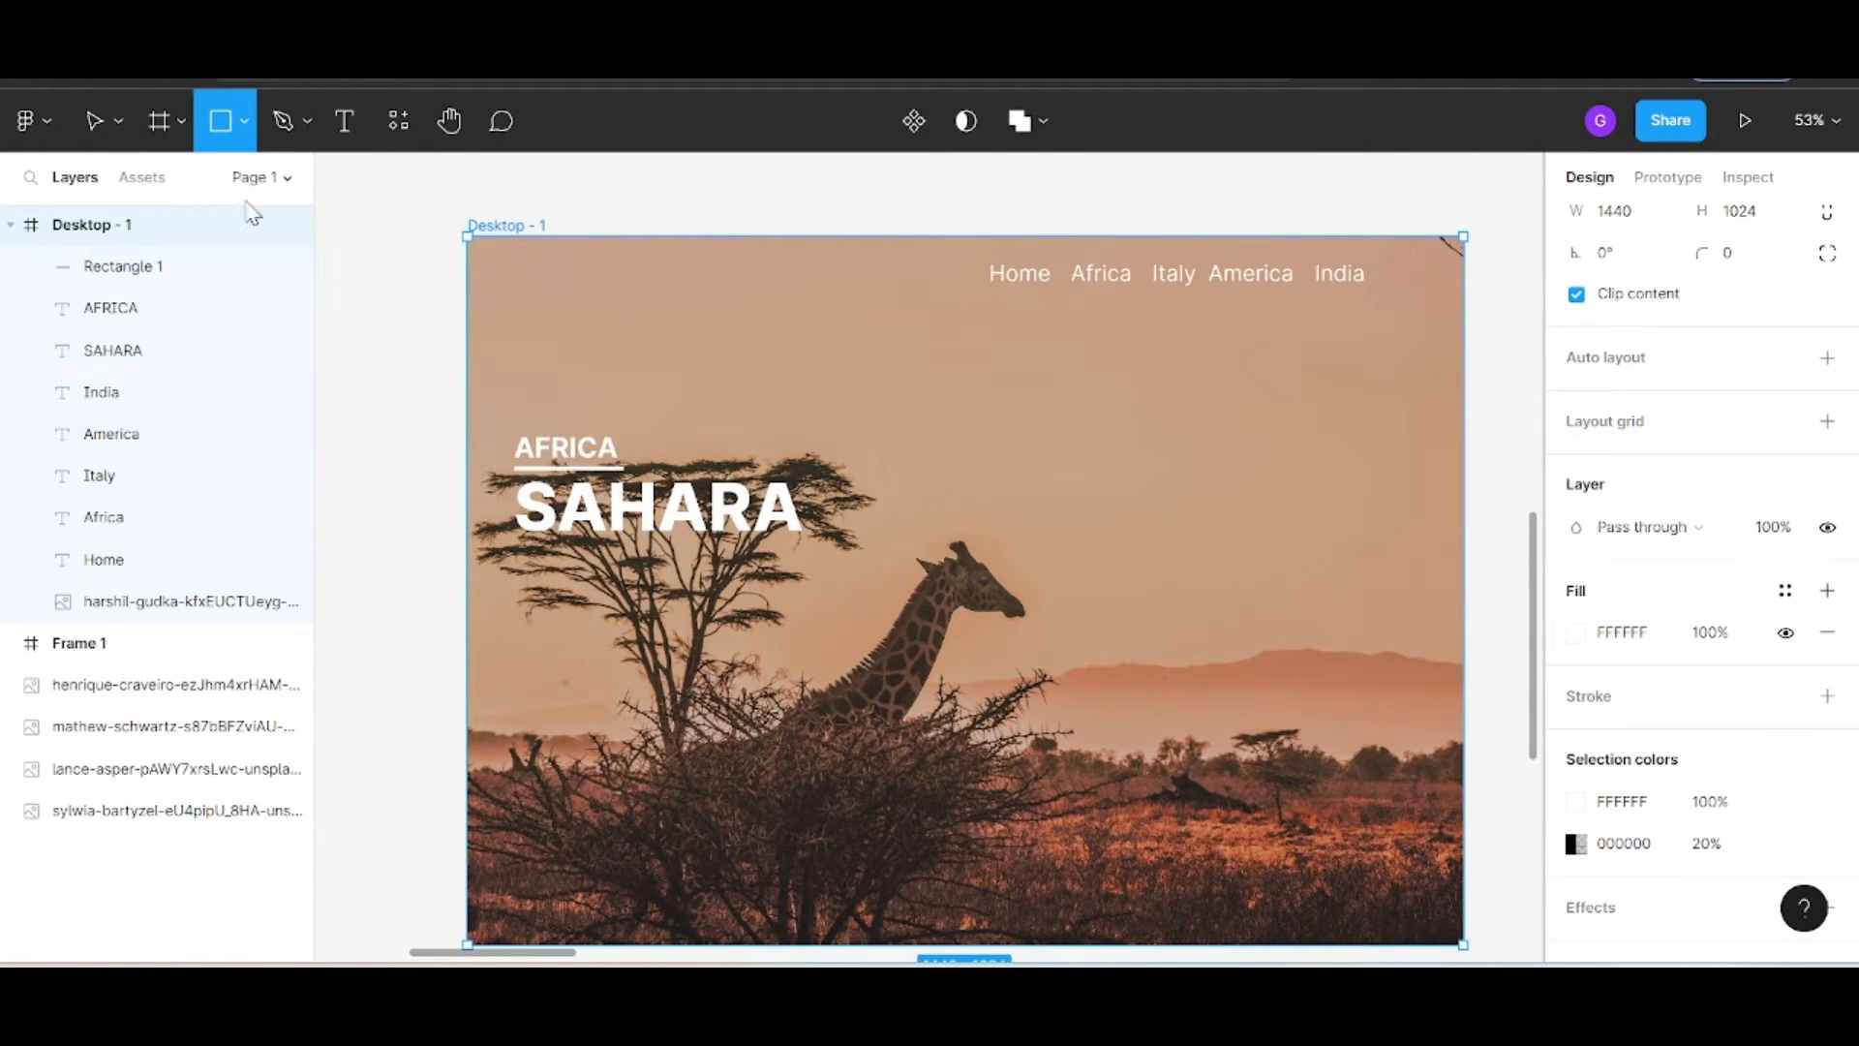
mouse_move(524, 555)
mouse_down()
mouse_move(728, 792)
mouse_move(788, 816)
mouse_up()
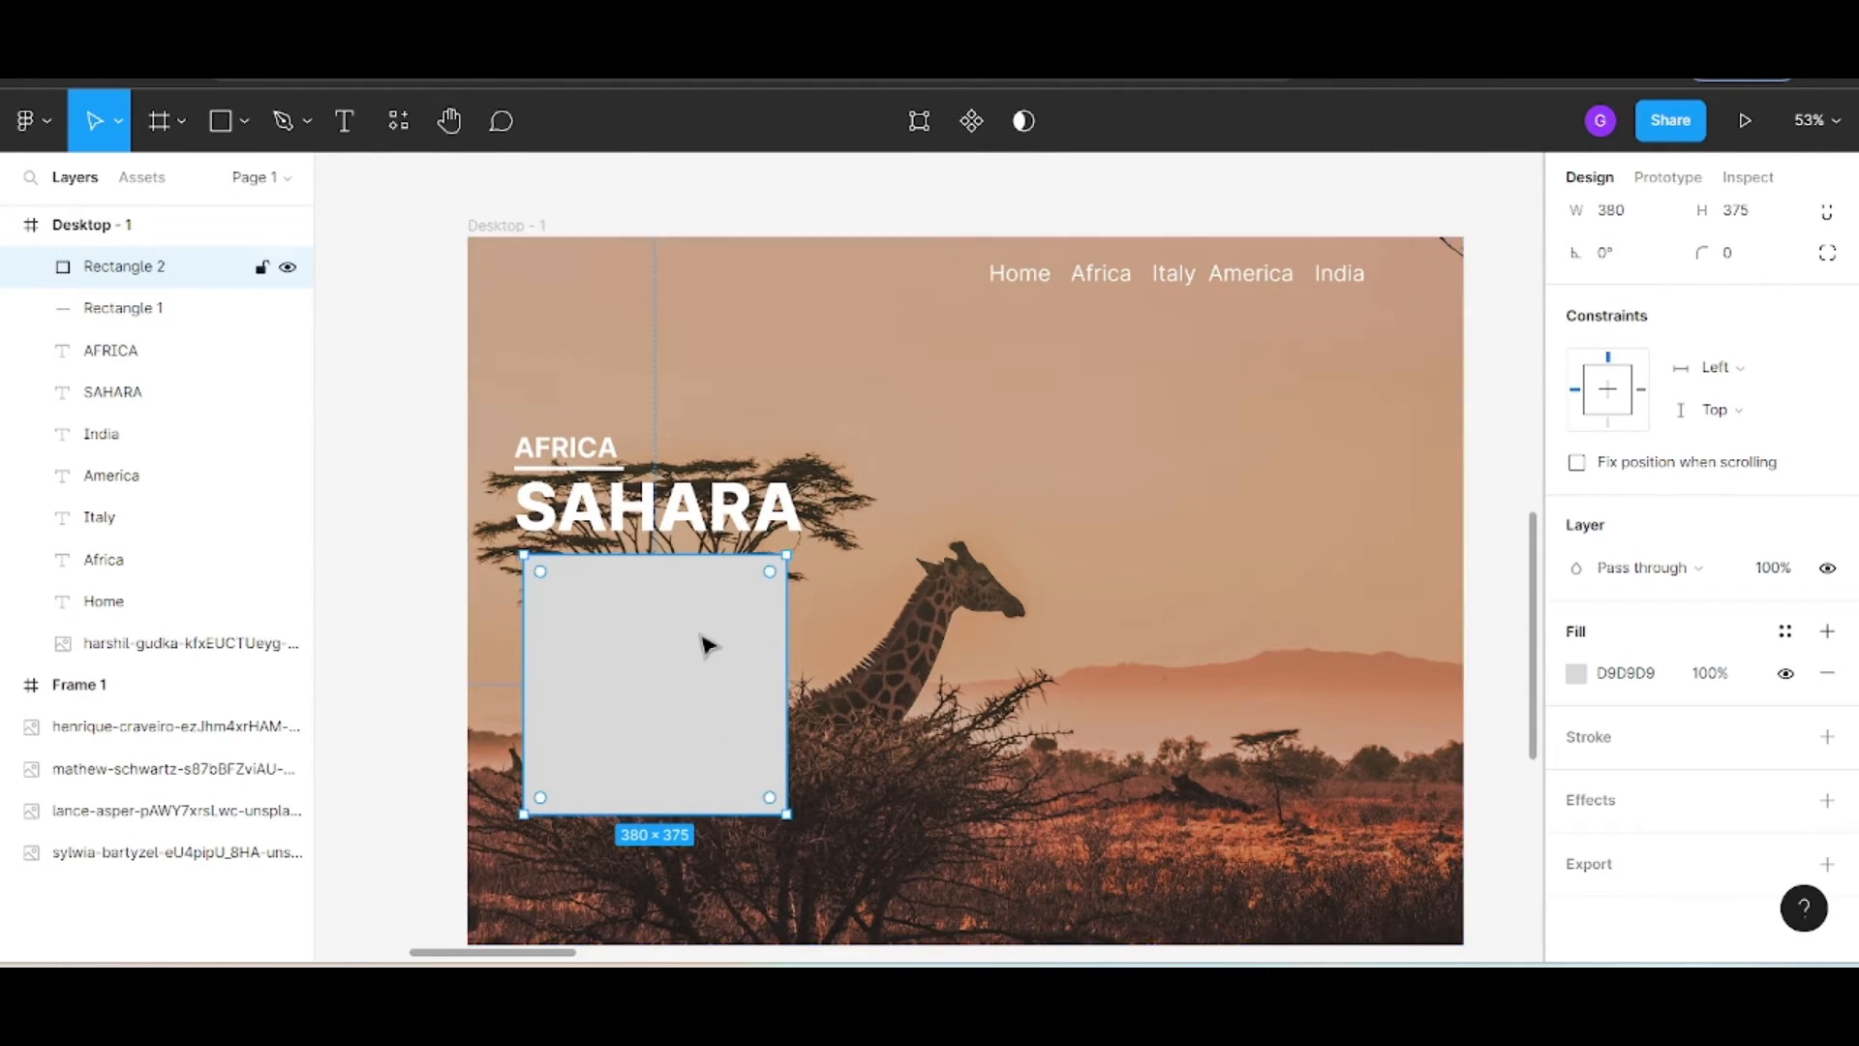
scroll(710, 643, up, 1)
click(1731, 253)
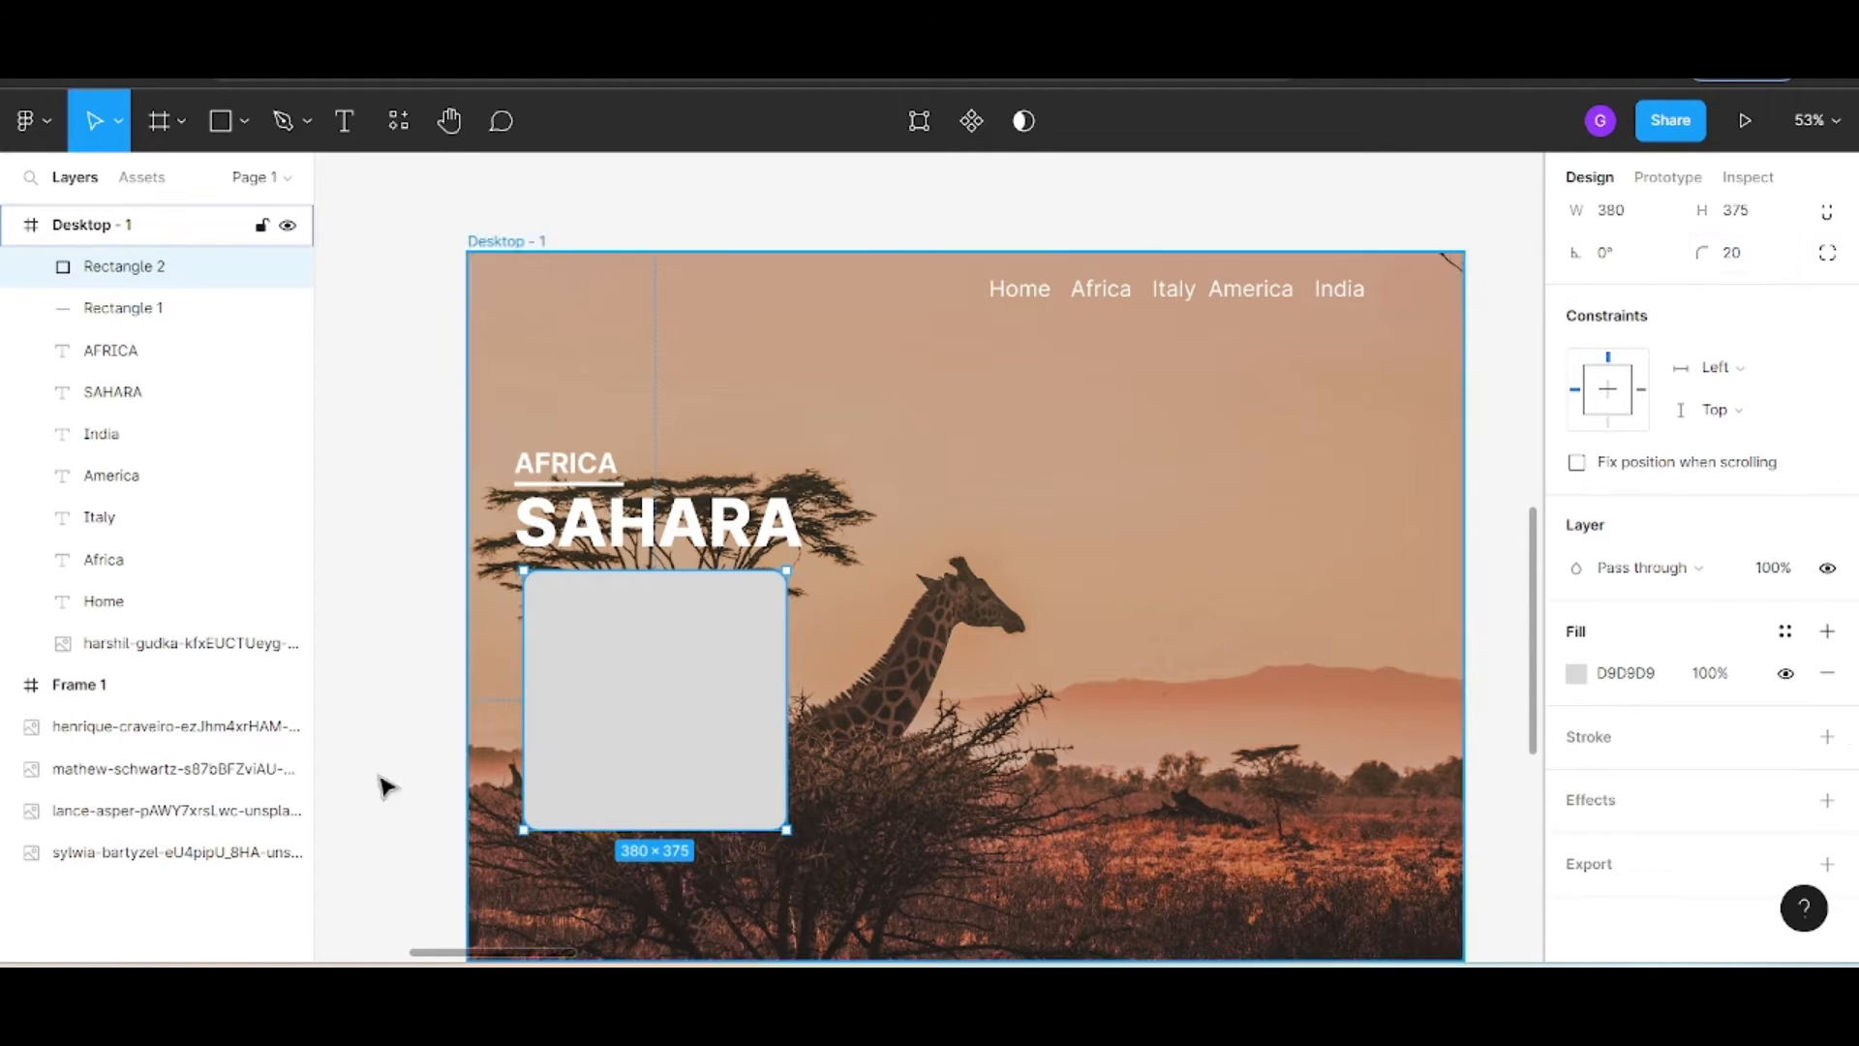
scroll(966, 591, down, 2)
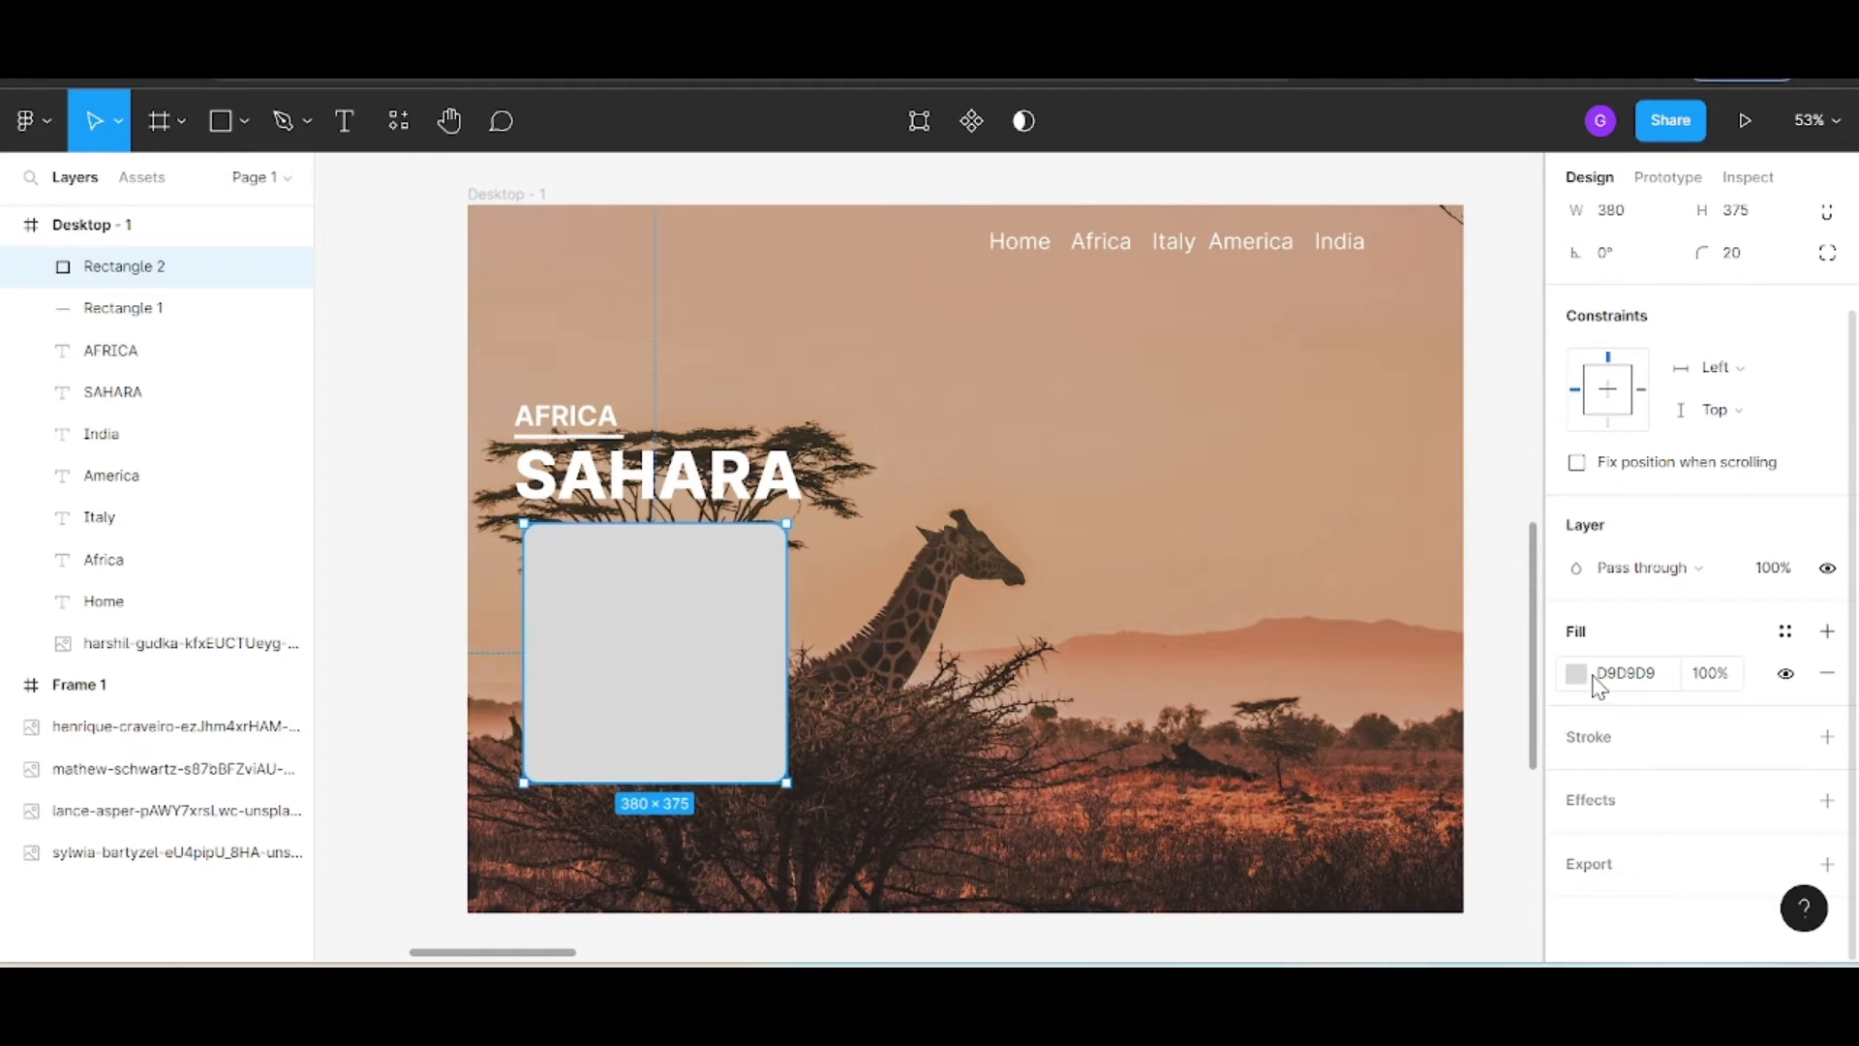
Set the fill of the large rounded rectangle to black, 000000, at 30% opacity
click(1576, 675)
drag(1313, 473, 1259, 663)
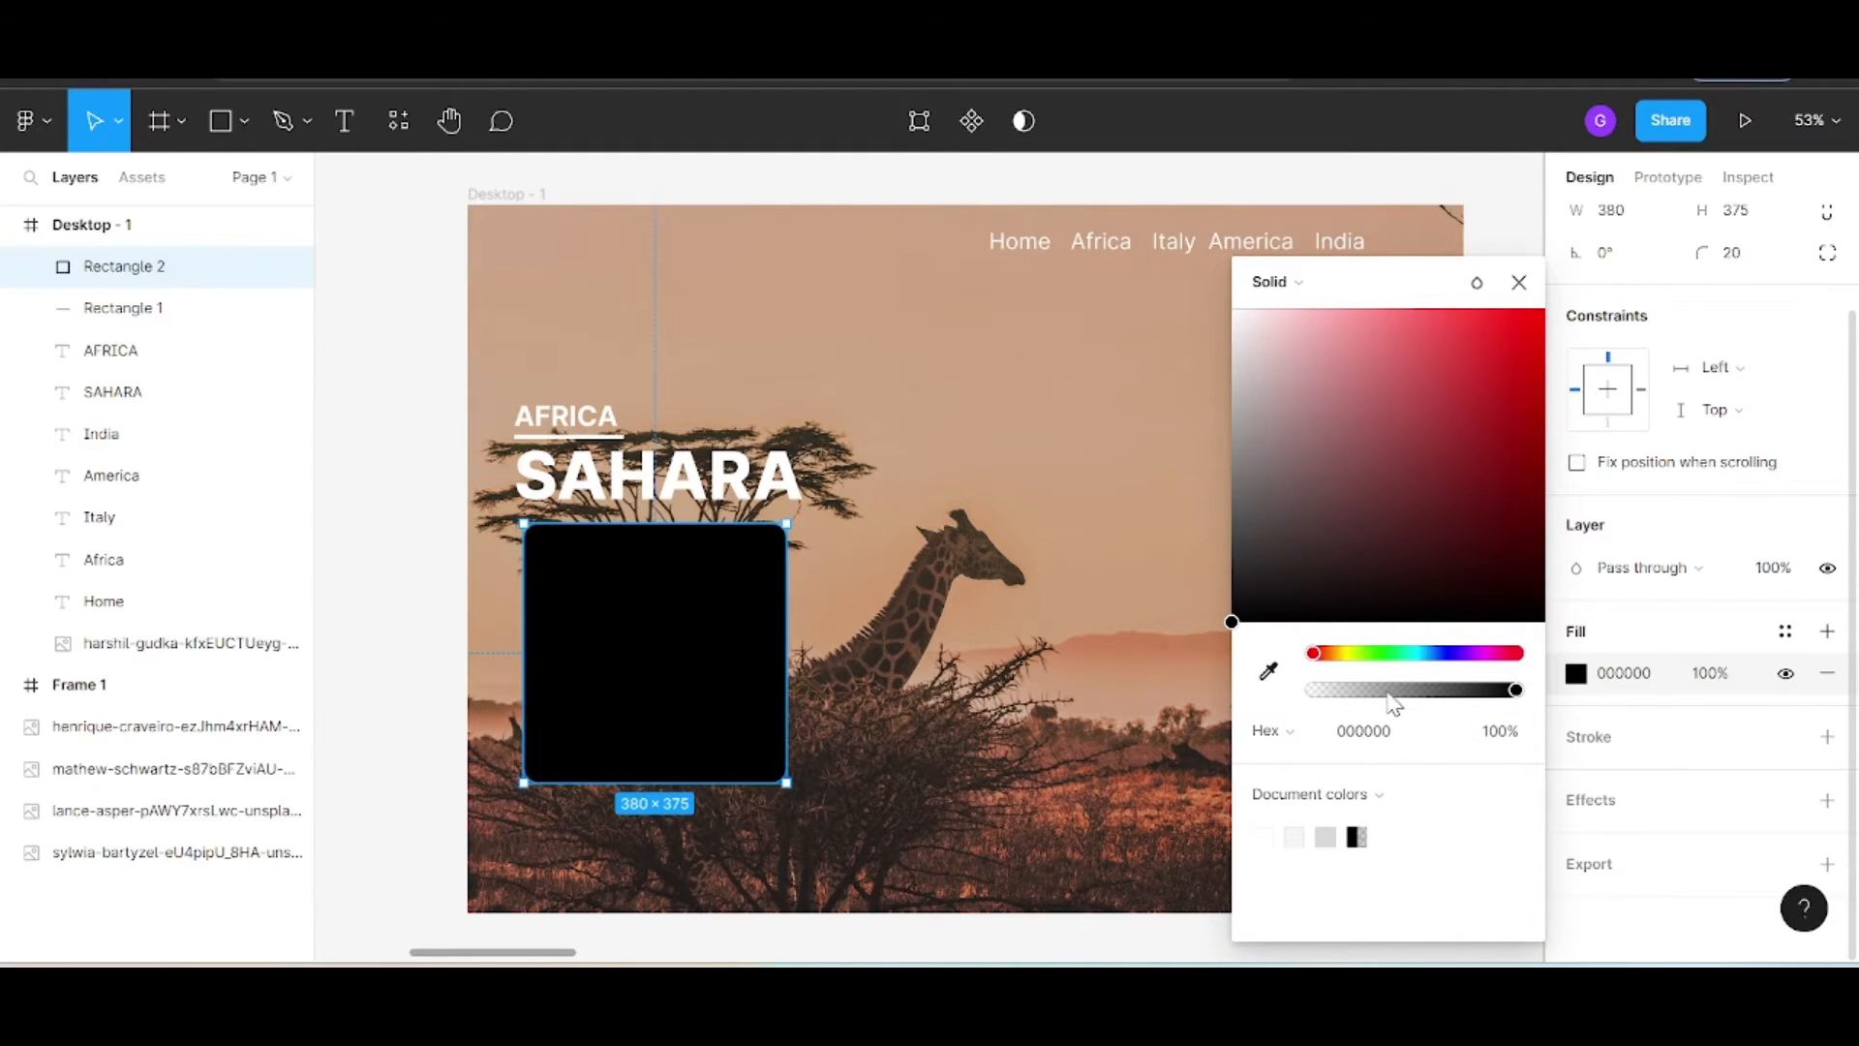
drag(1388, 689, 1375, 690)
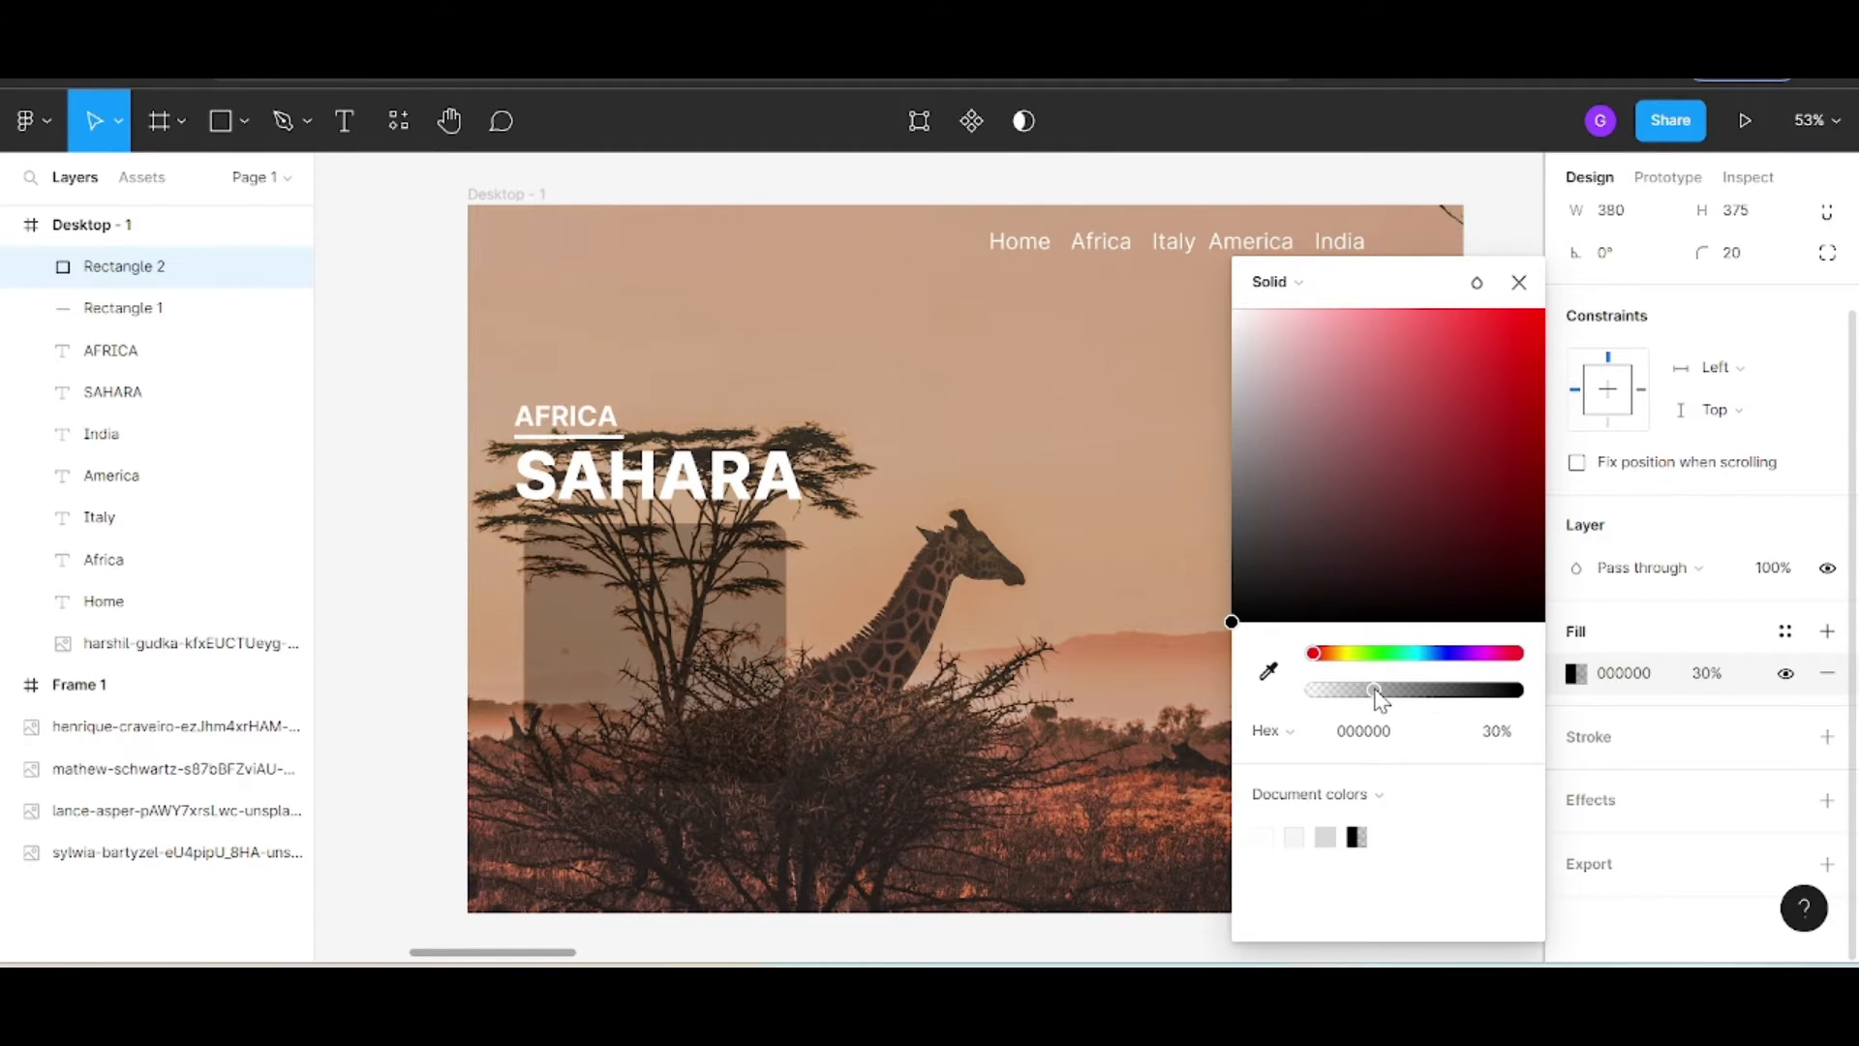
Add an effect to the translucent card, make it a Background blur and set the blur to 10
click(1655, 816)
click(1827, 800)
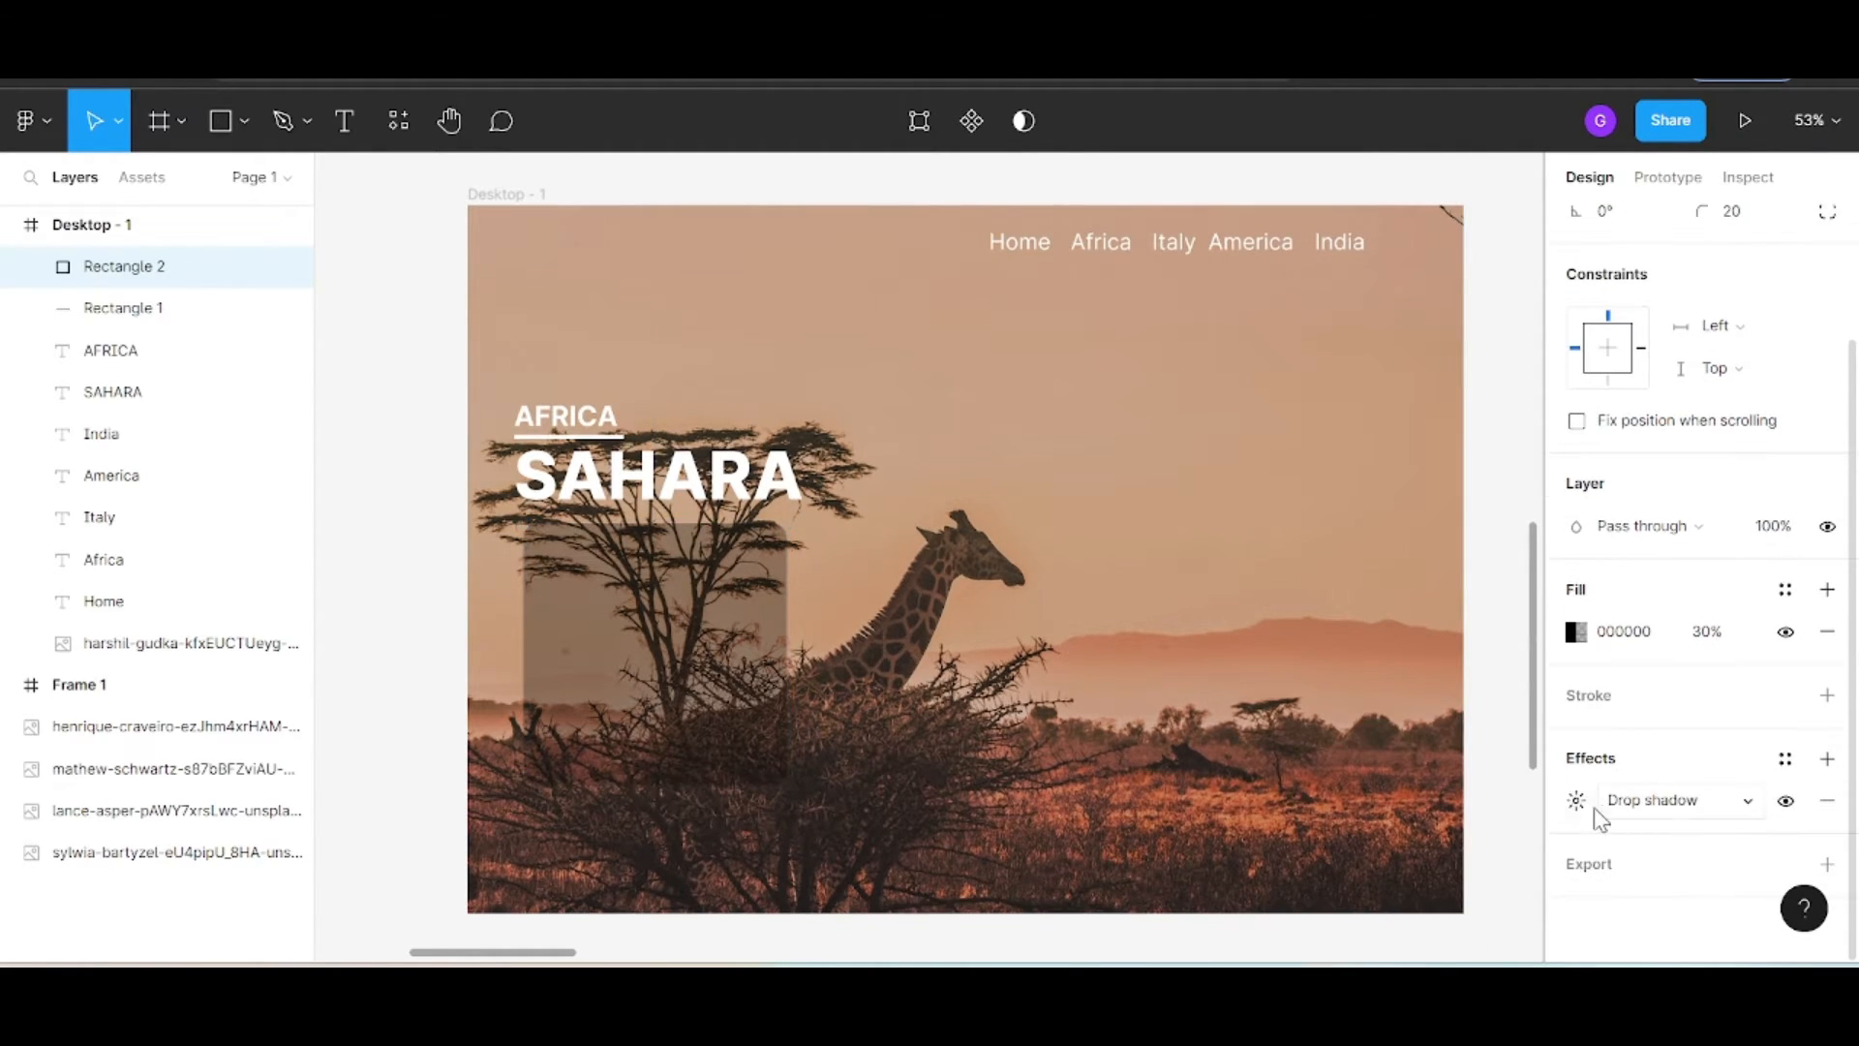
click(1656, 804)
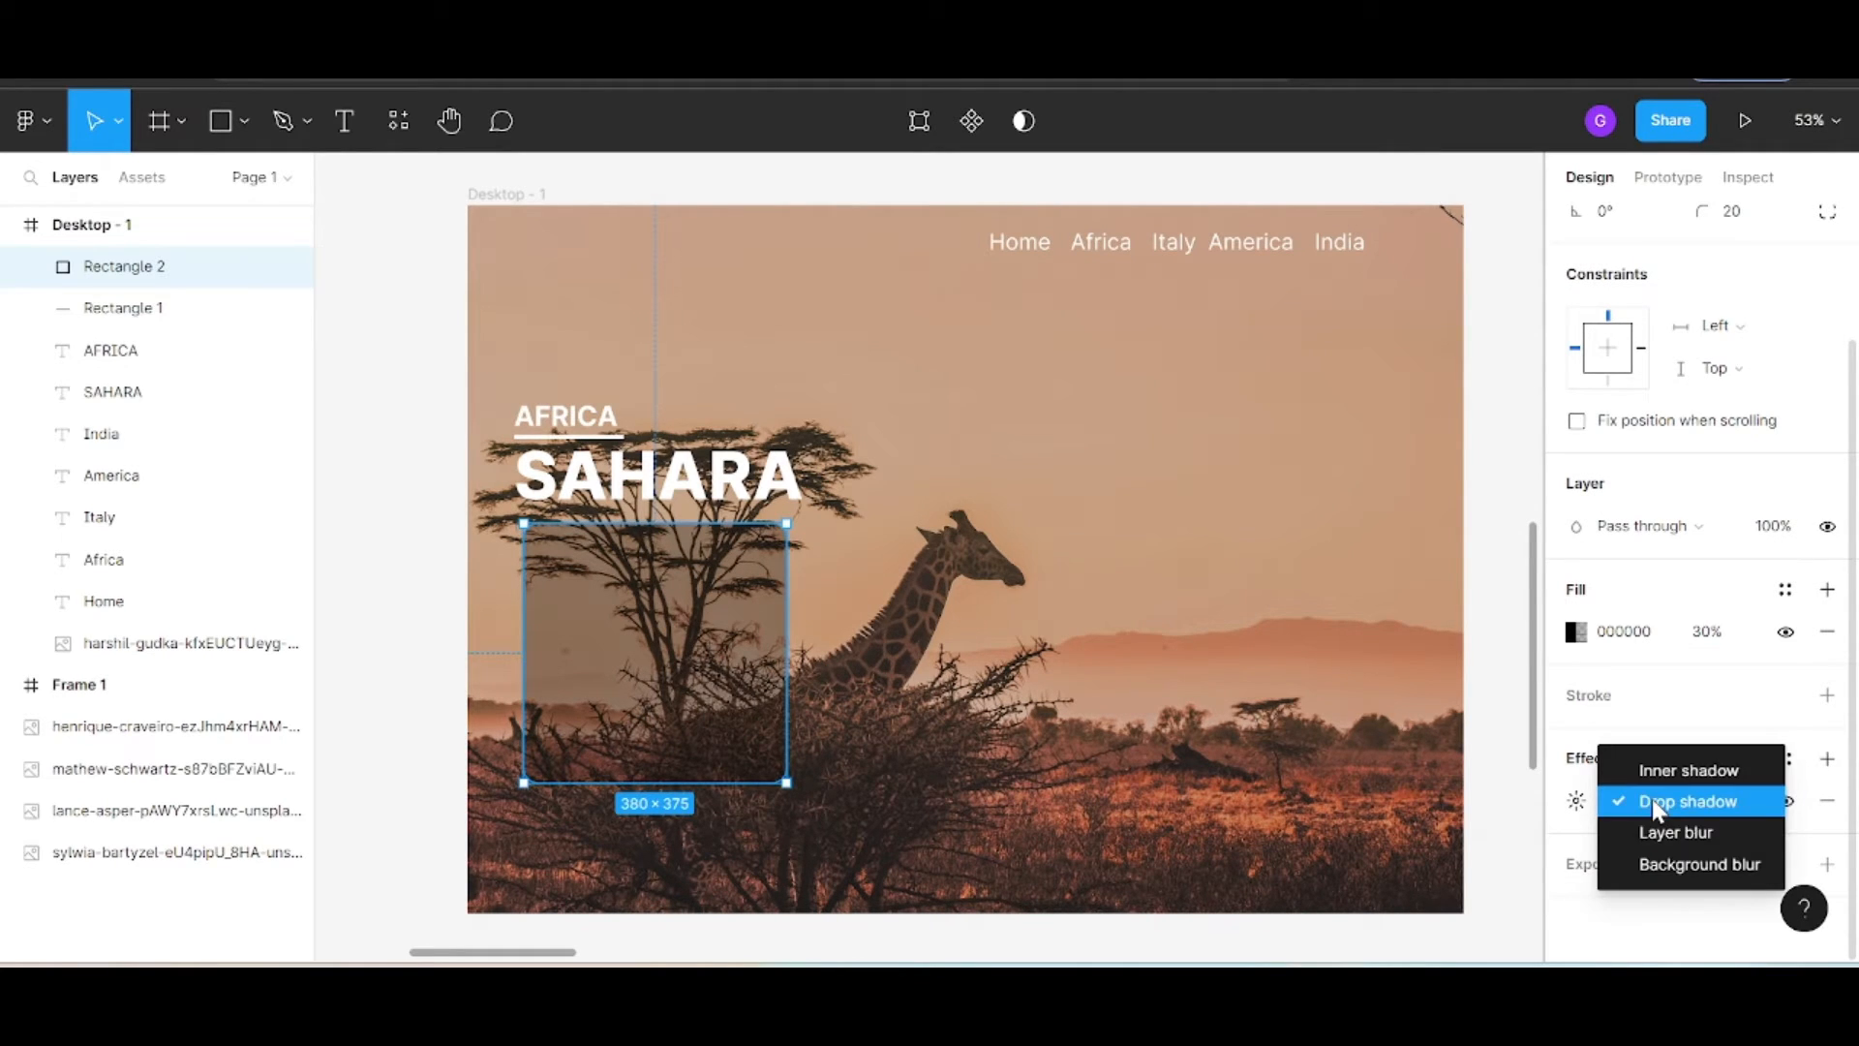
click(1667, 868)
click(1577, 809)
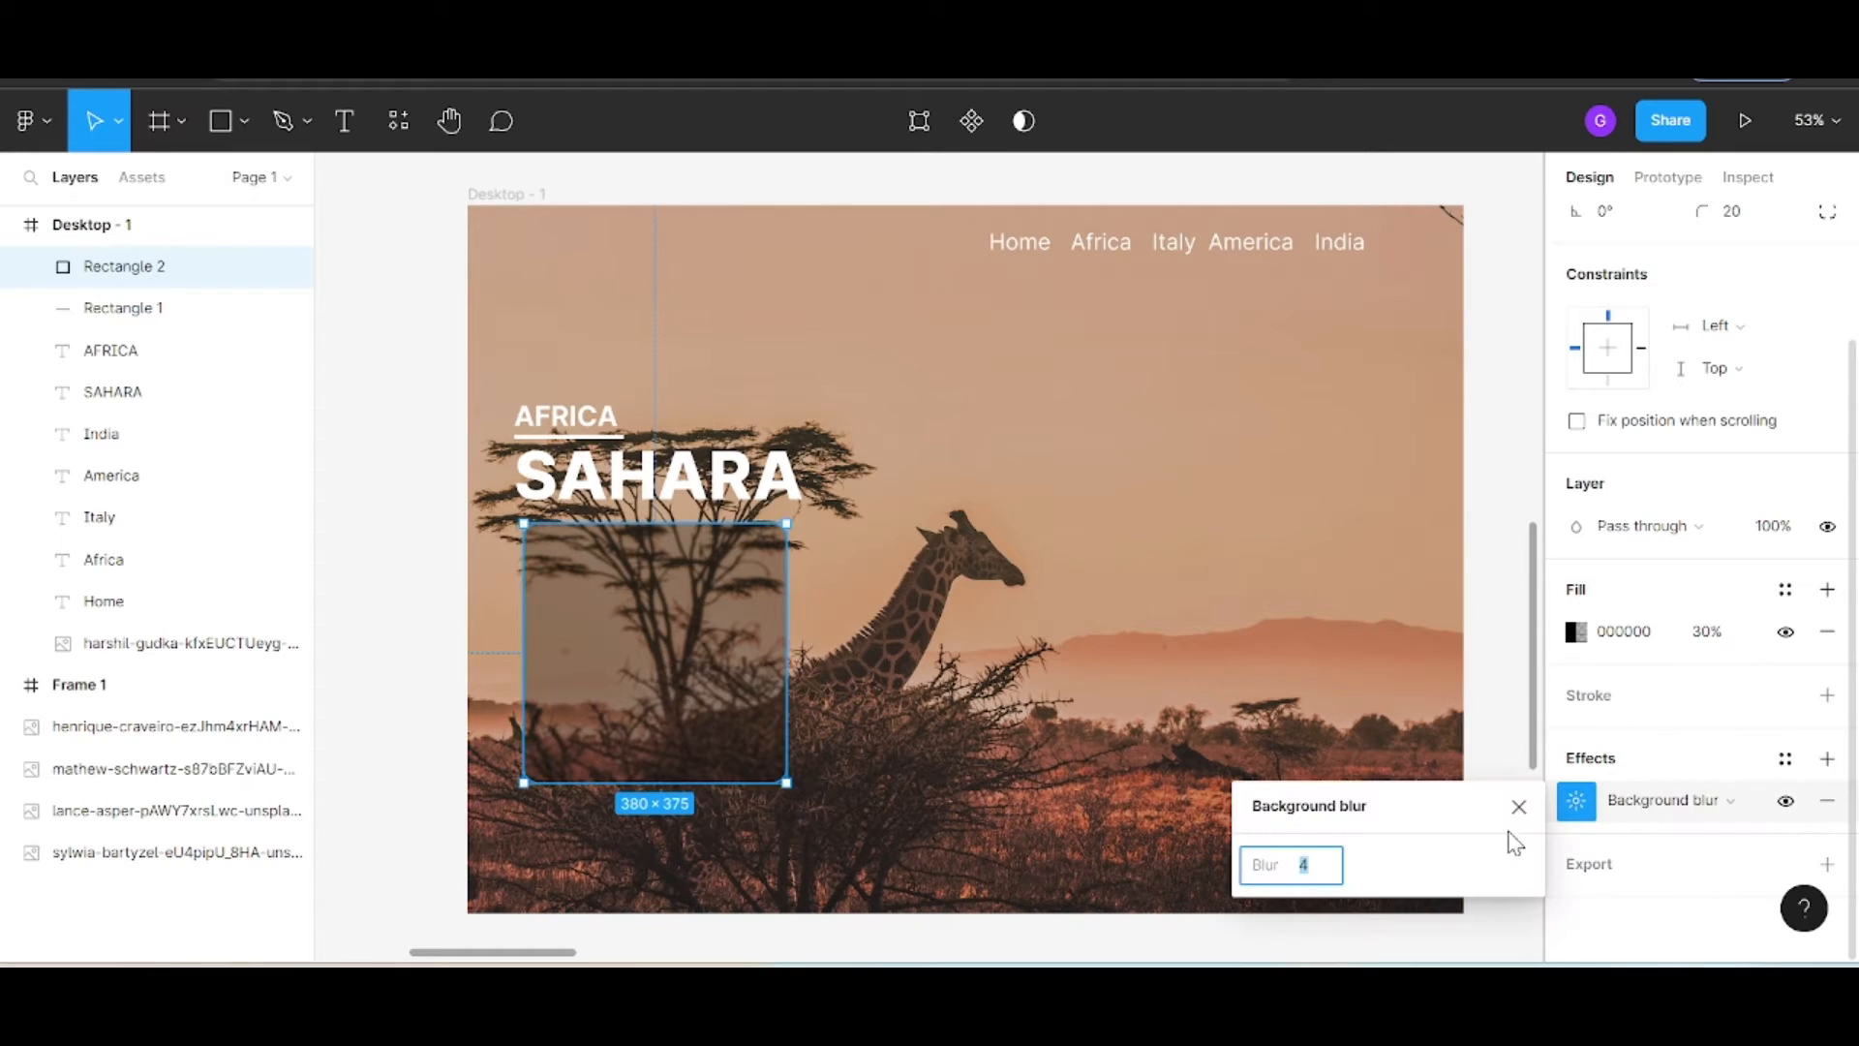
text(10)
key(Return)
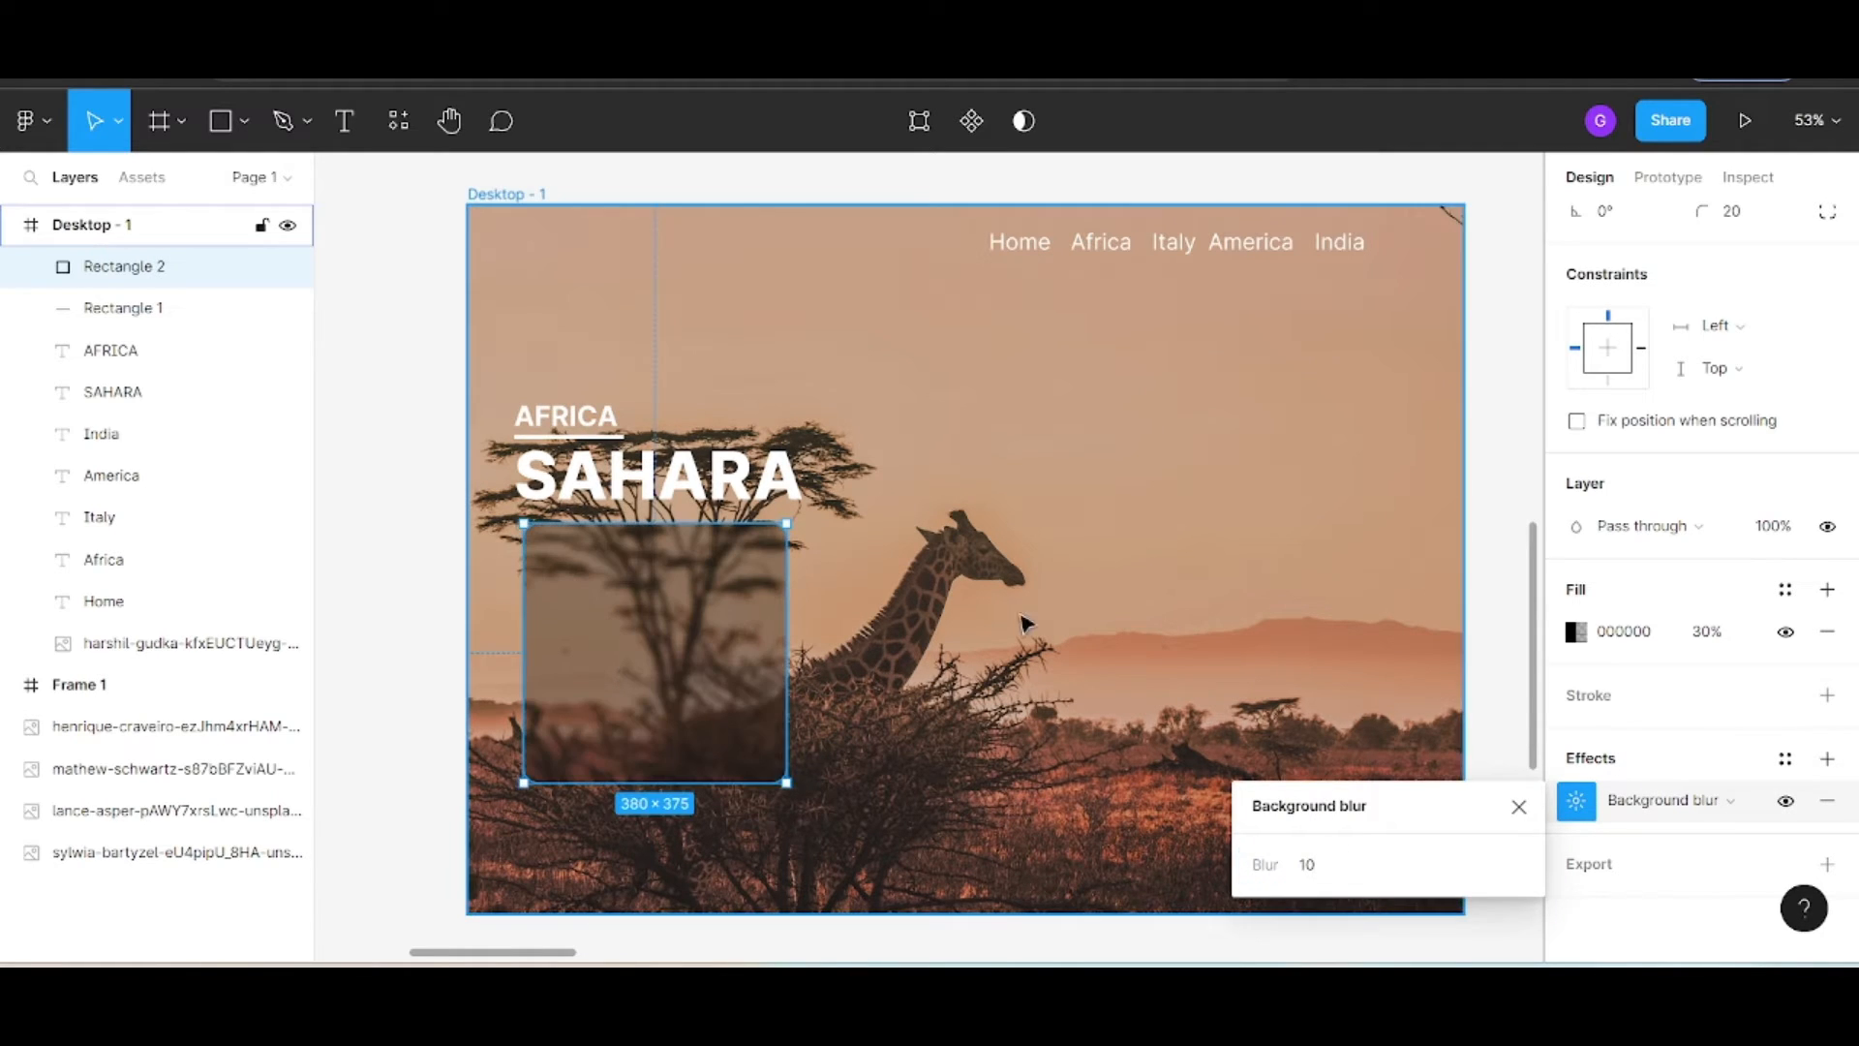
click(868, 706)
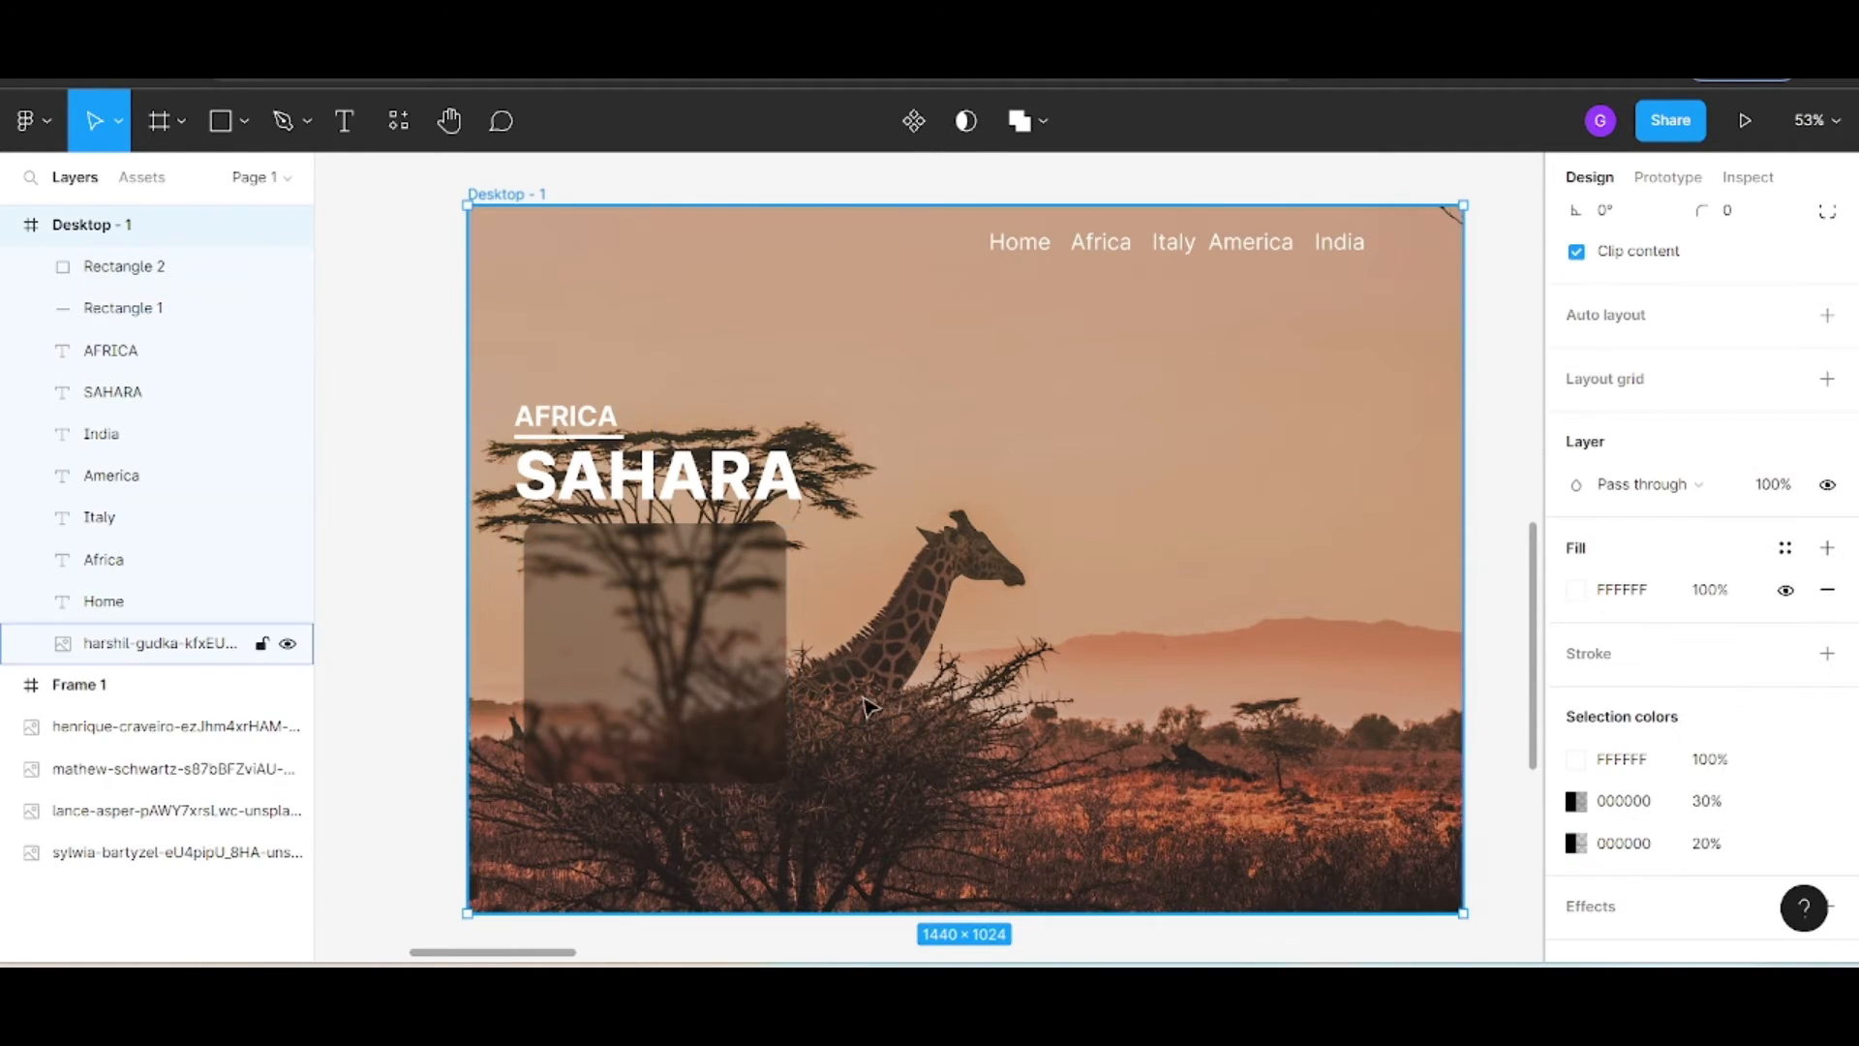
Draw a text box about 280 × 76 inside the top of the blurred card and enter "Sample Text"
click(707, 669)
scroll(707, 668, down, 3)
scroll(751, 710, up, 4)
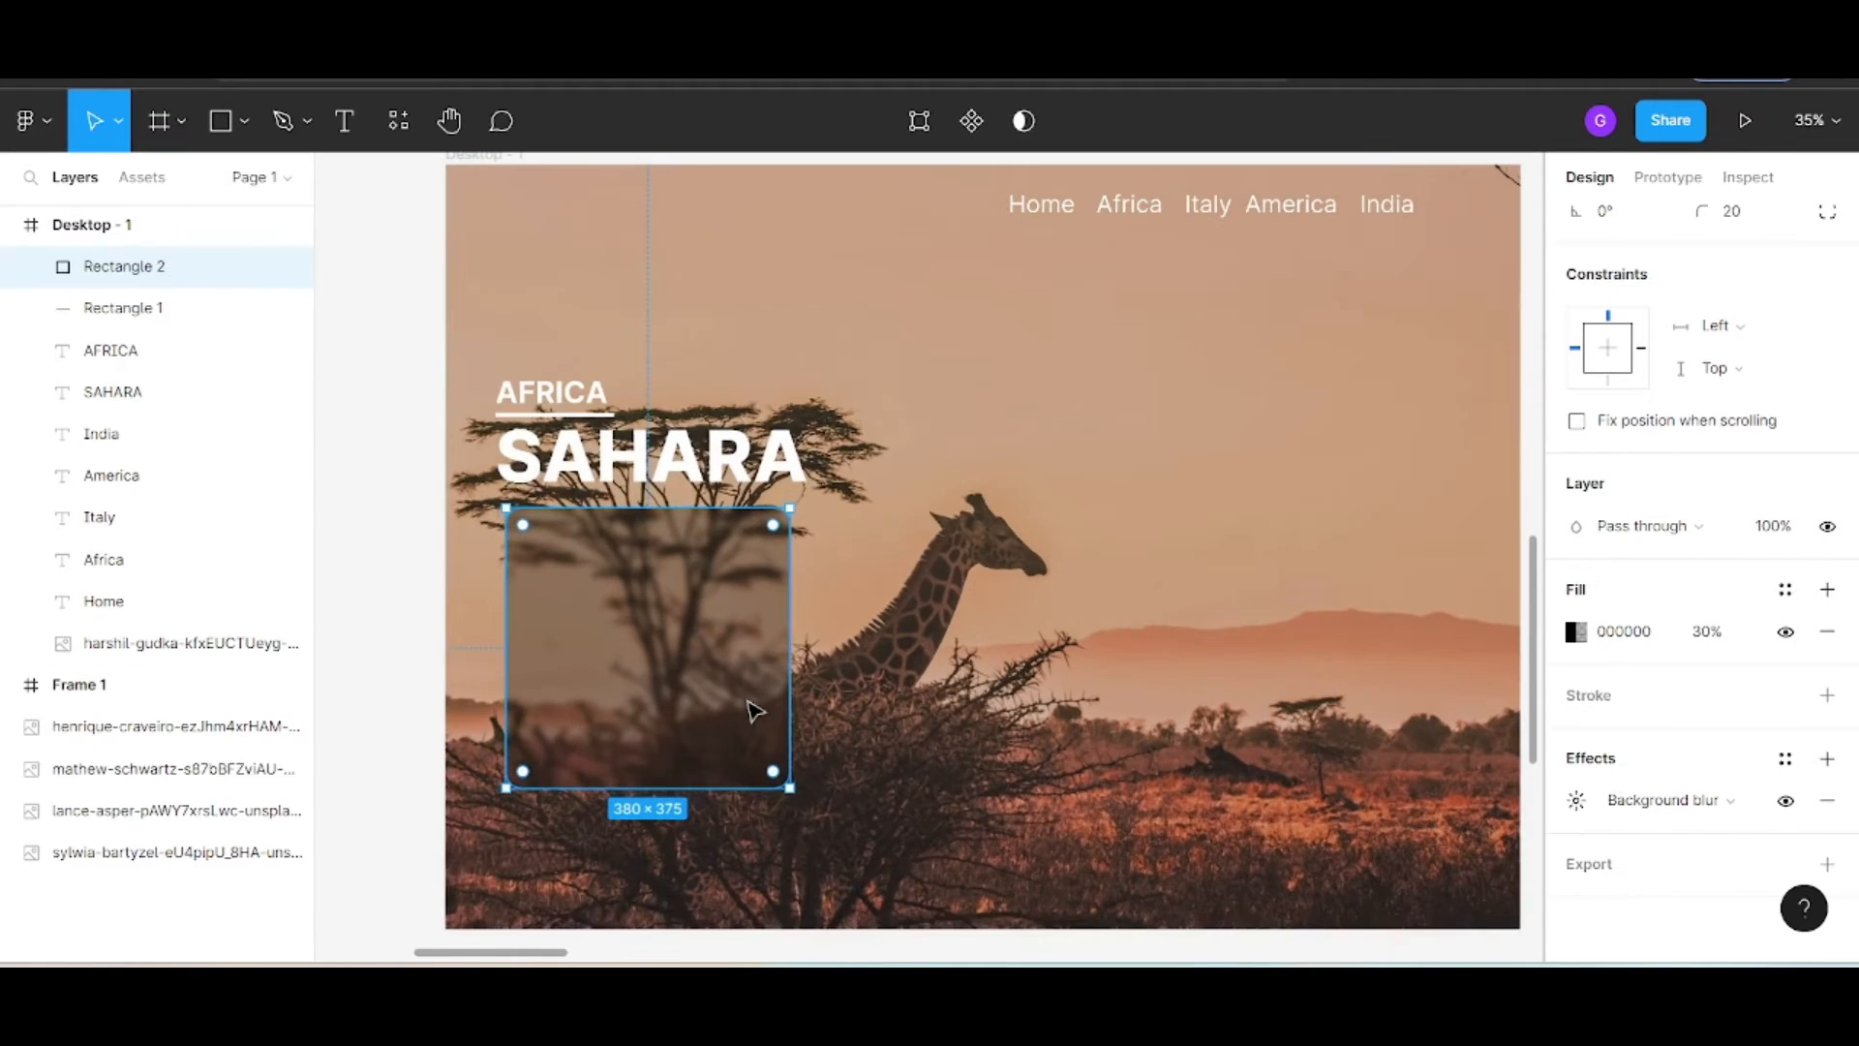
click(344, 122)
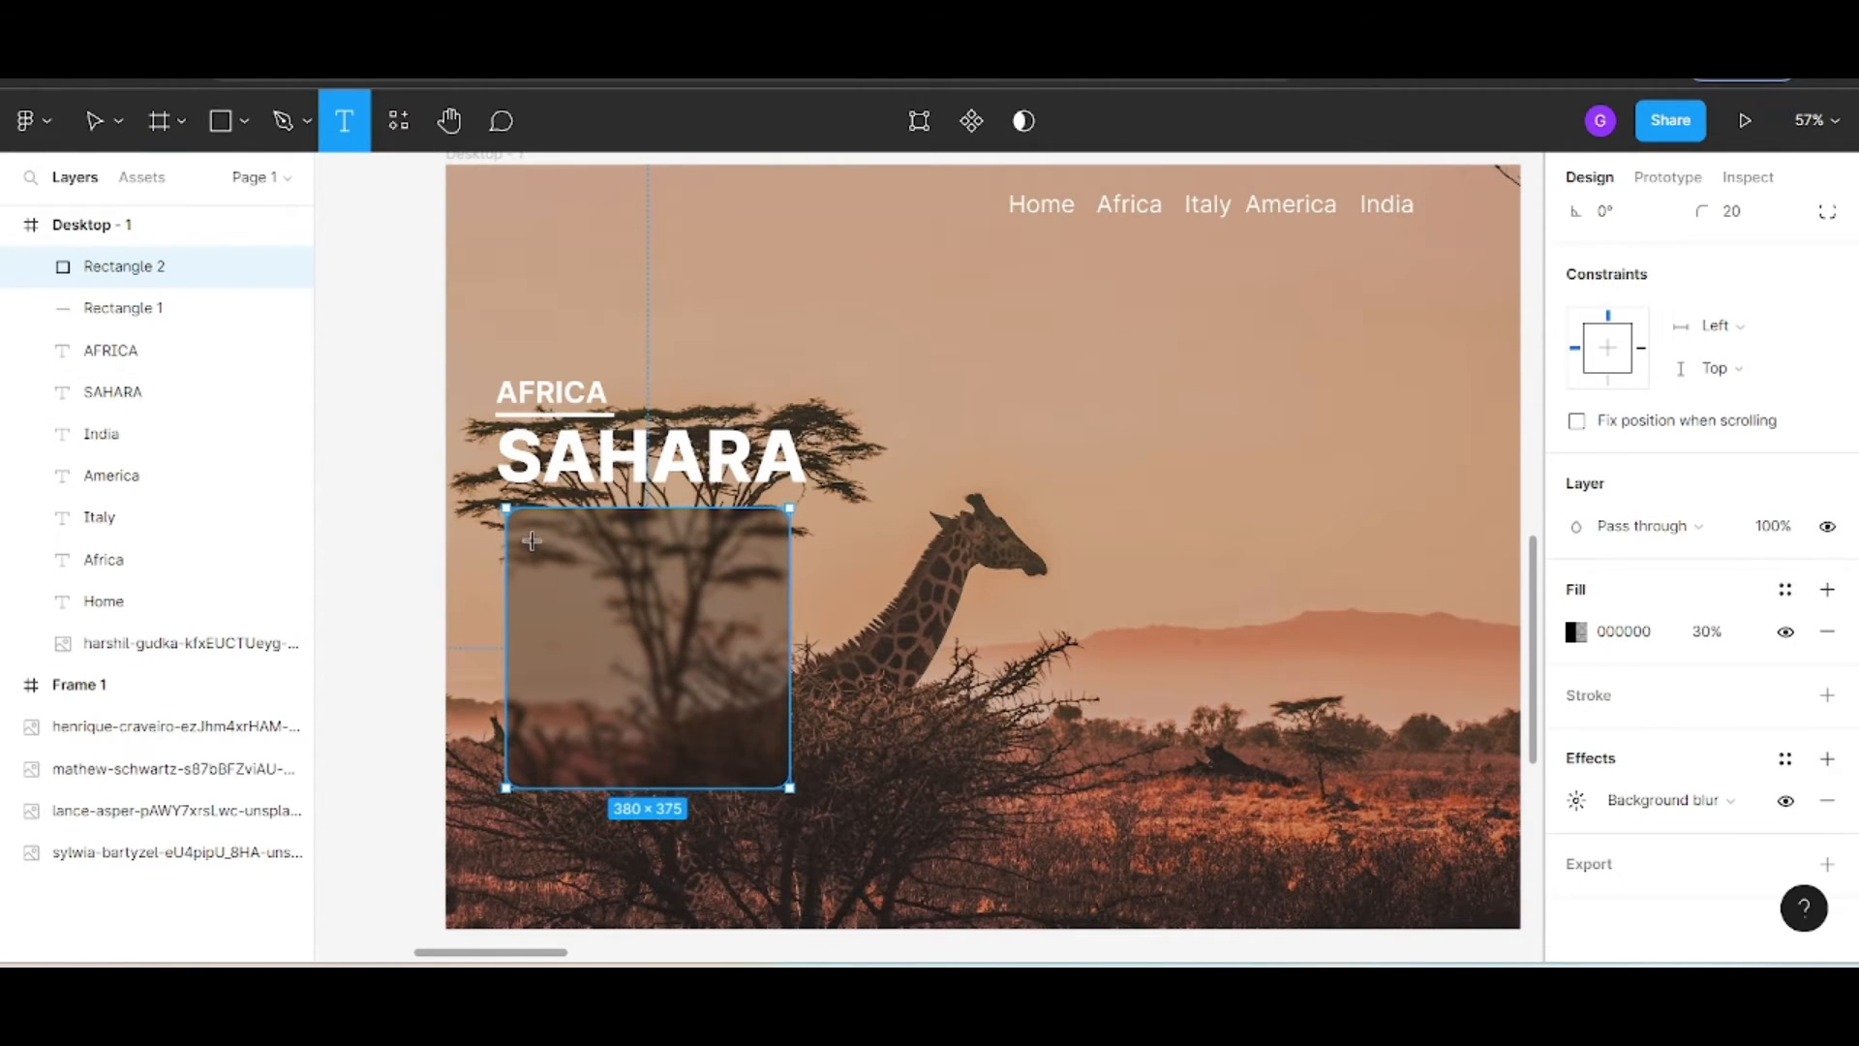
drag(532, 545, 742, 604)
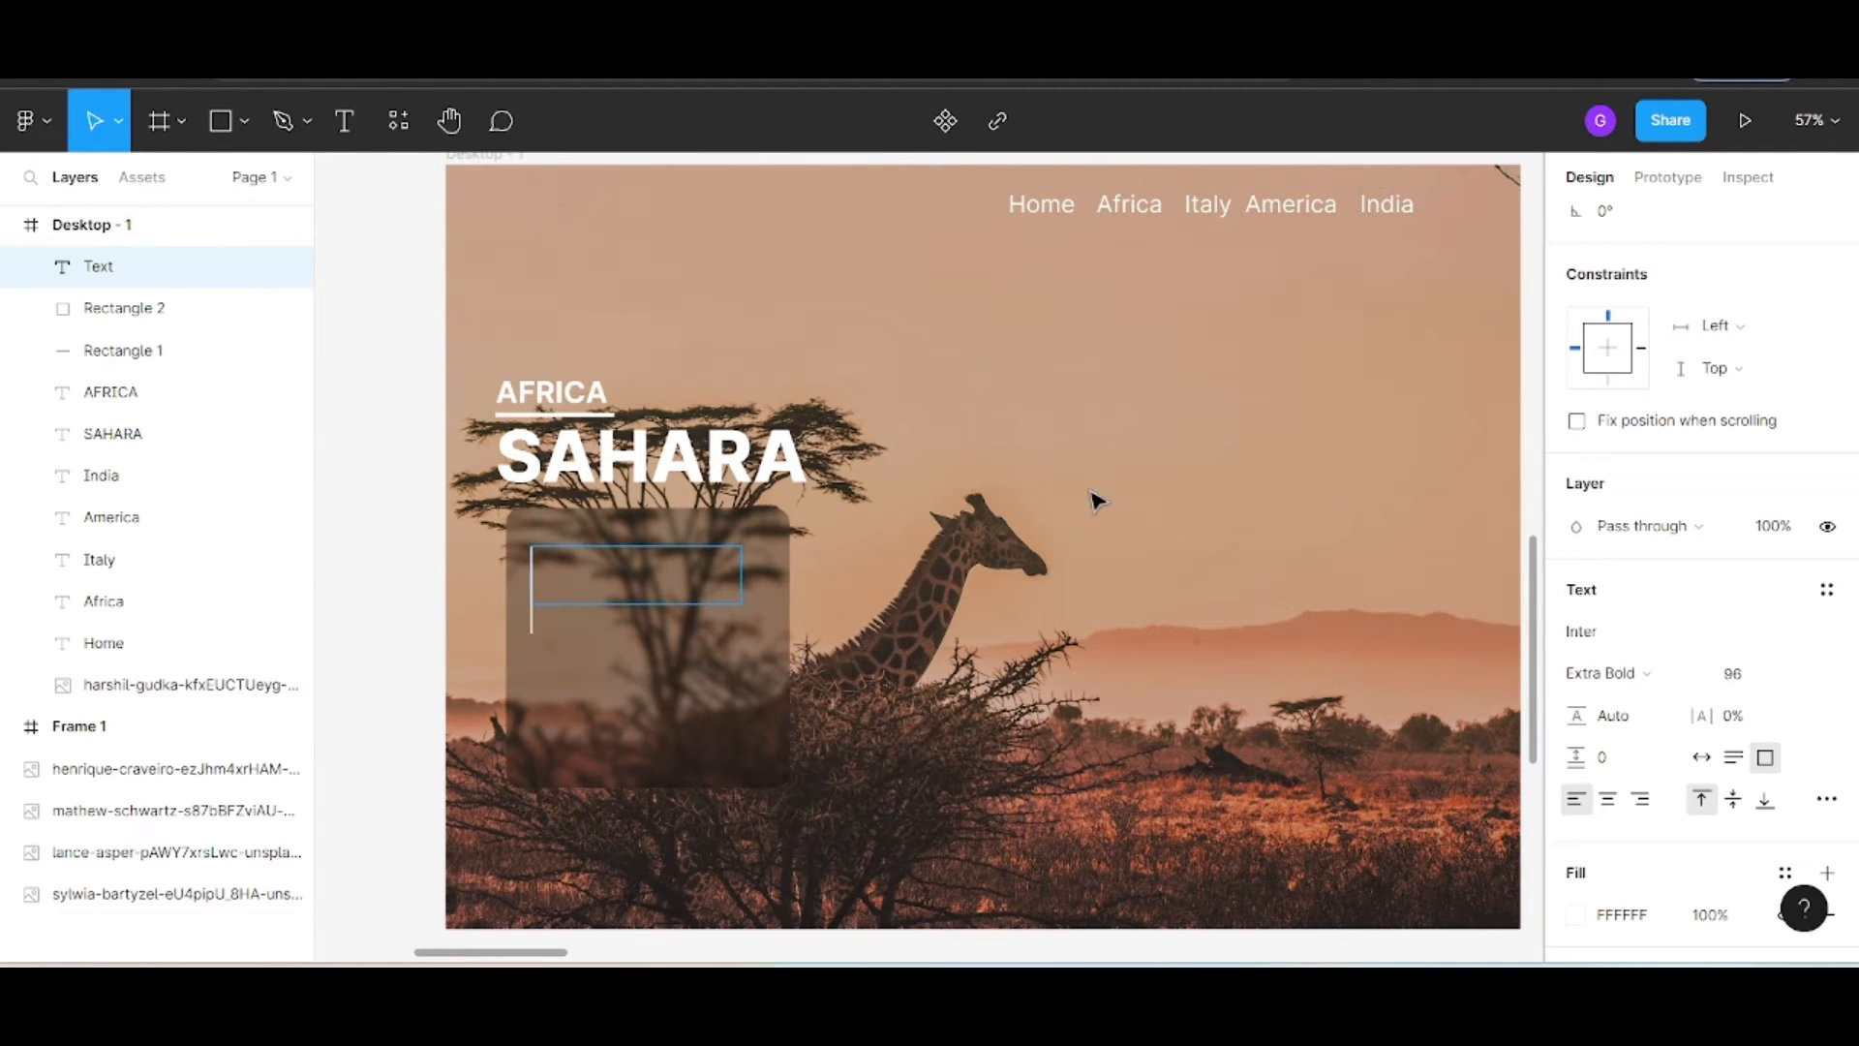
text(Sample Text)
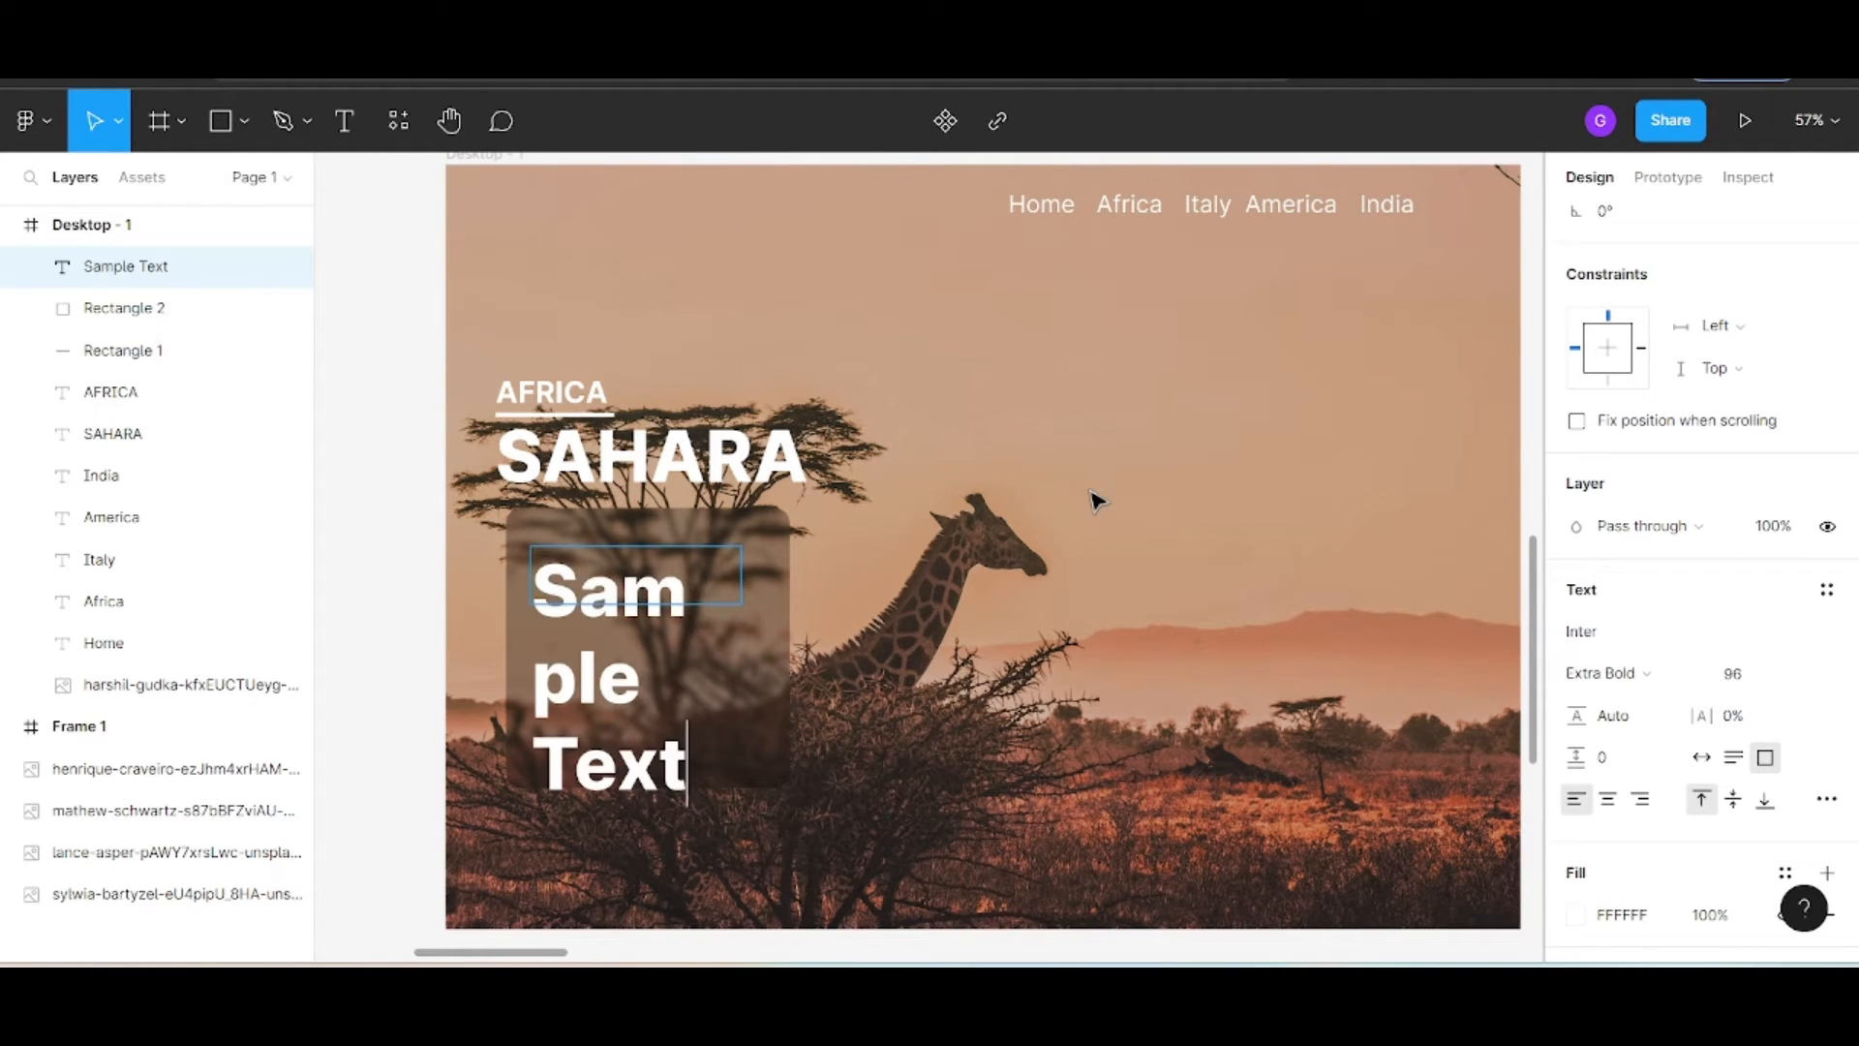
Replace the sample text with the Sahara Desert description copied from the Google results, from "The Sahara is a desert" to "the northern Arctic"
key(ctrl+a)
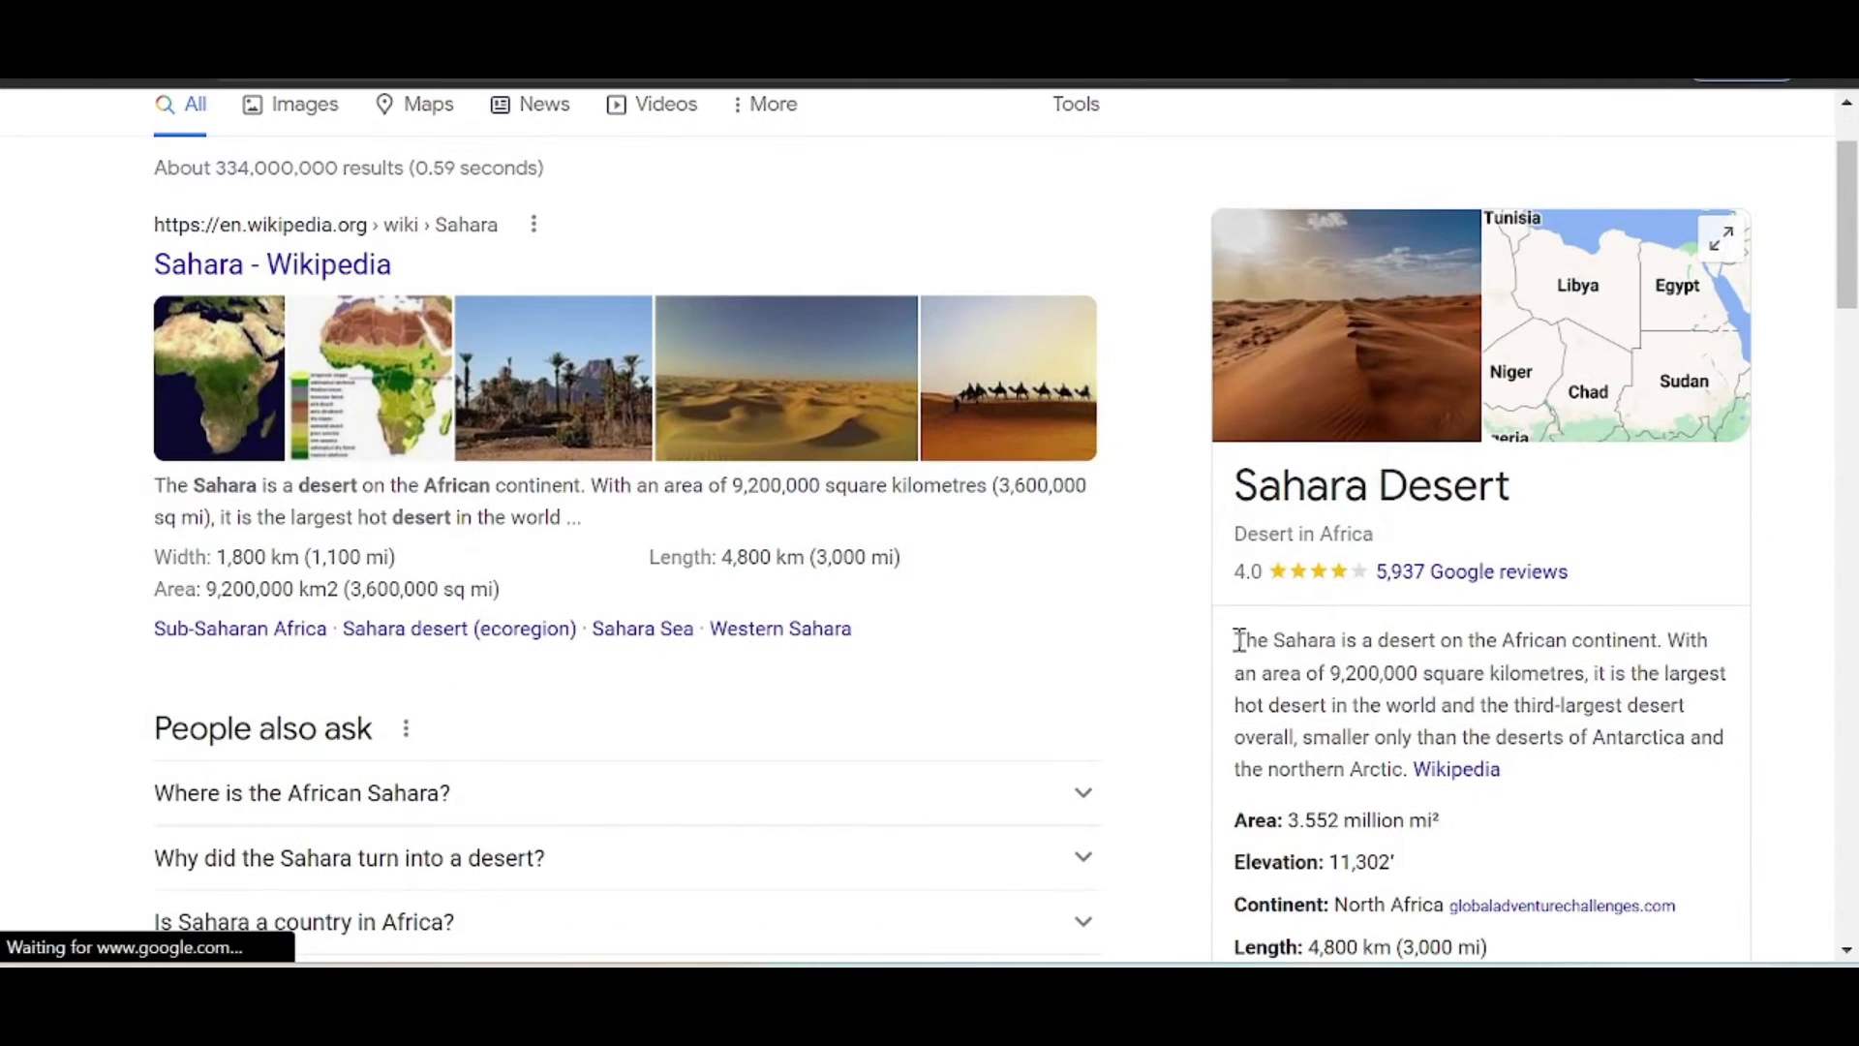
drag(1234, 640, 1404, 768)
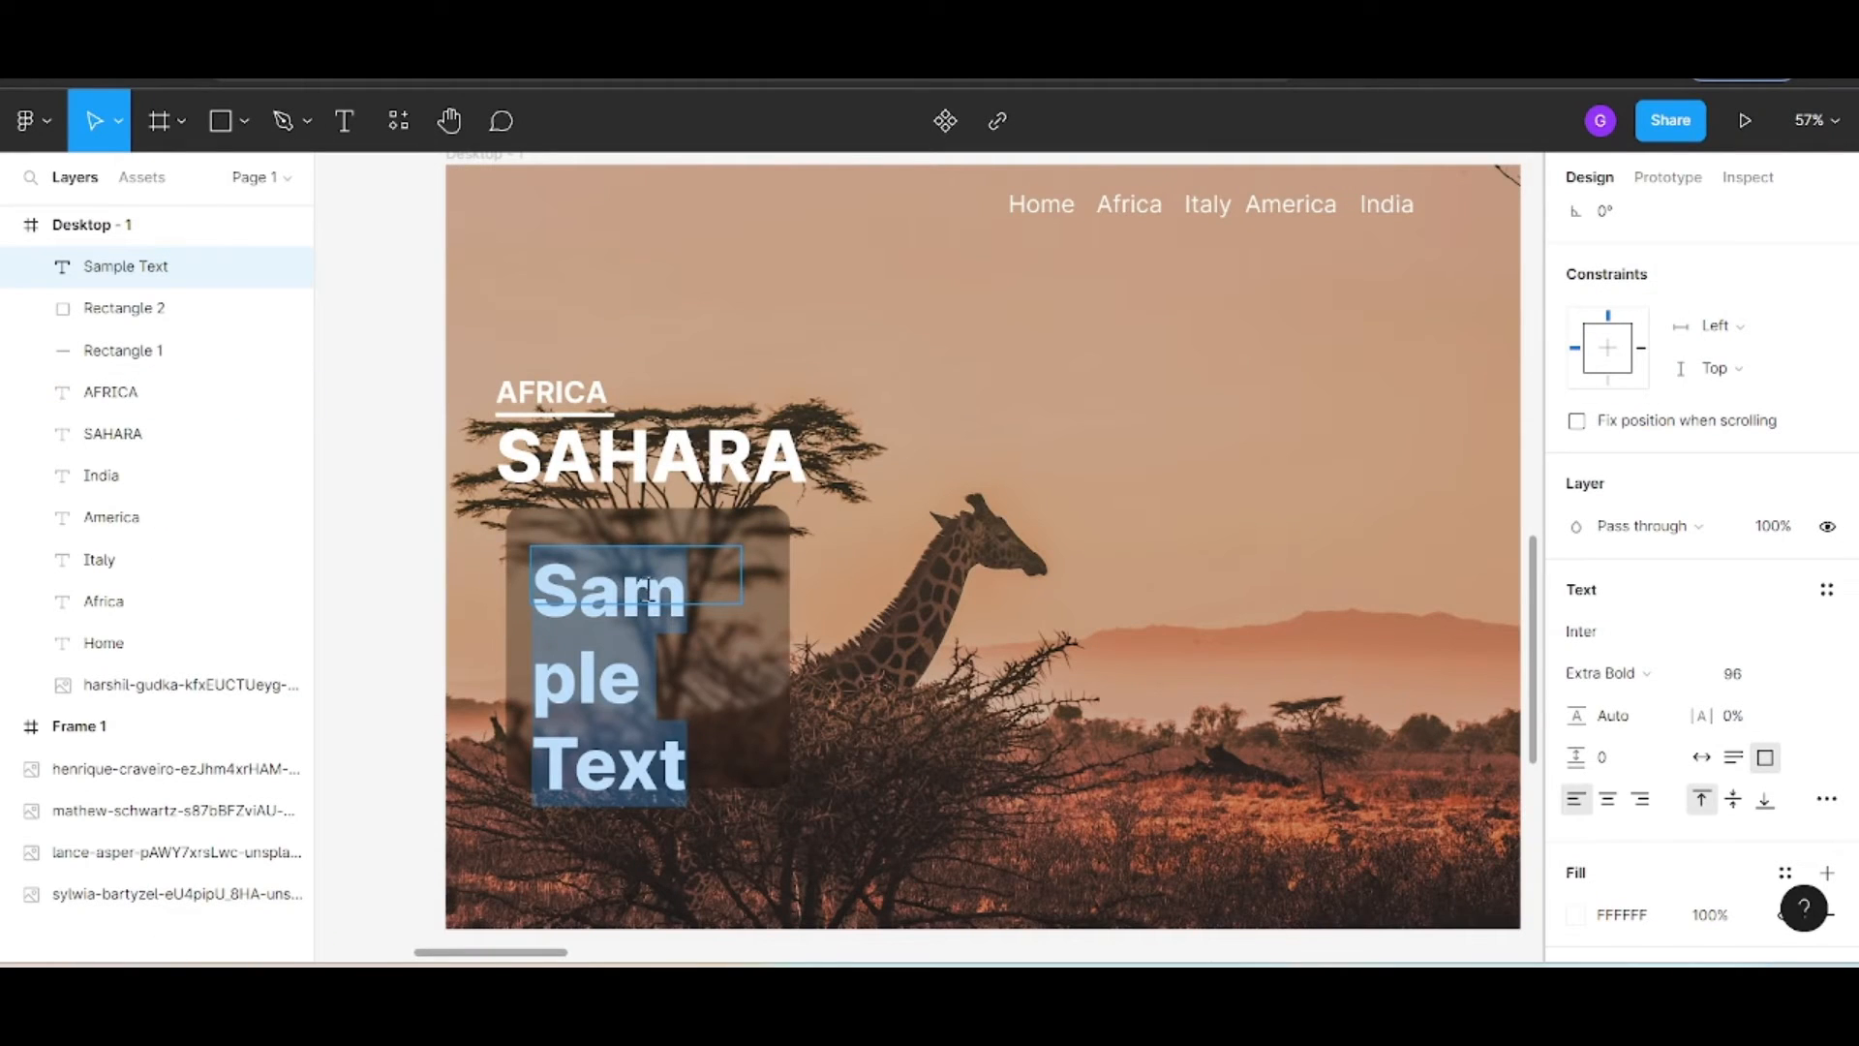
key(ctrl+v)
Set the whole Sahara description to font size 24 and Light weight
key(ctrl+a)
click(1781, 673)
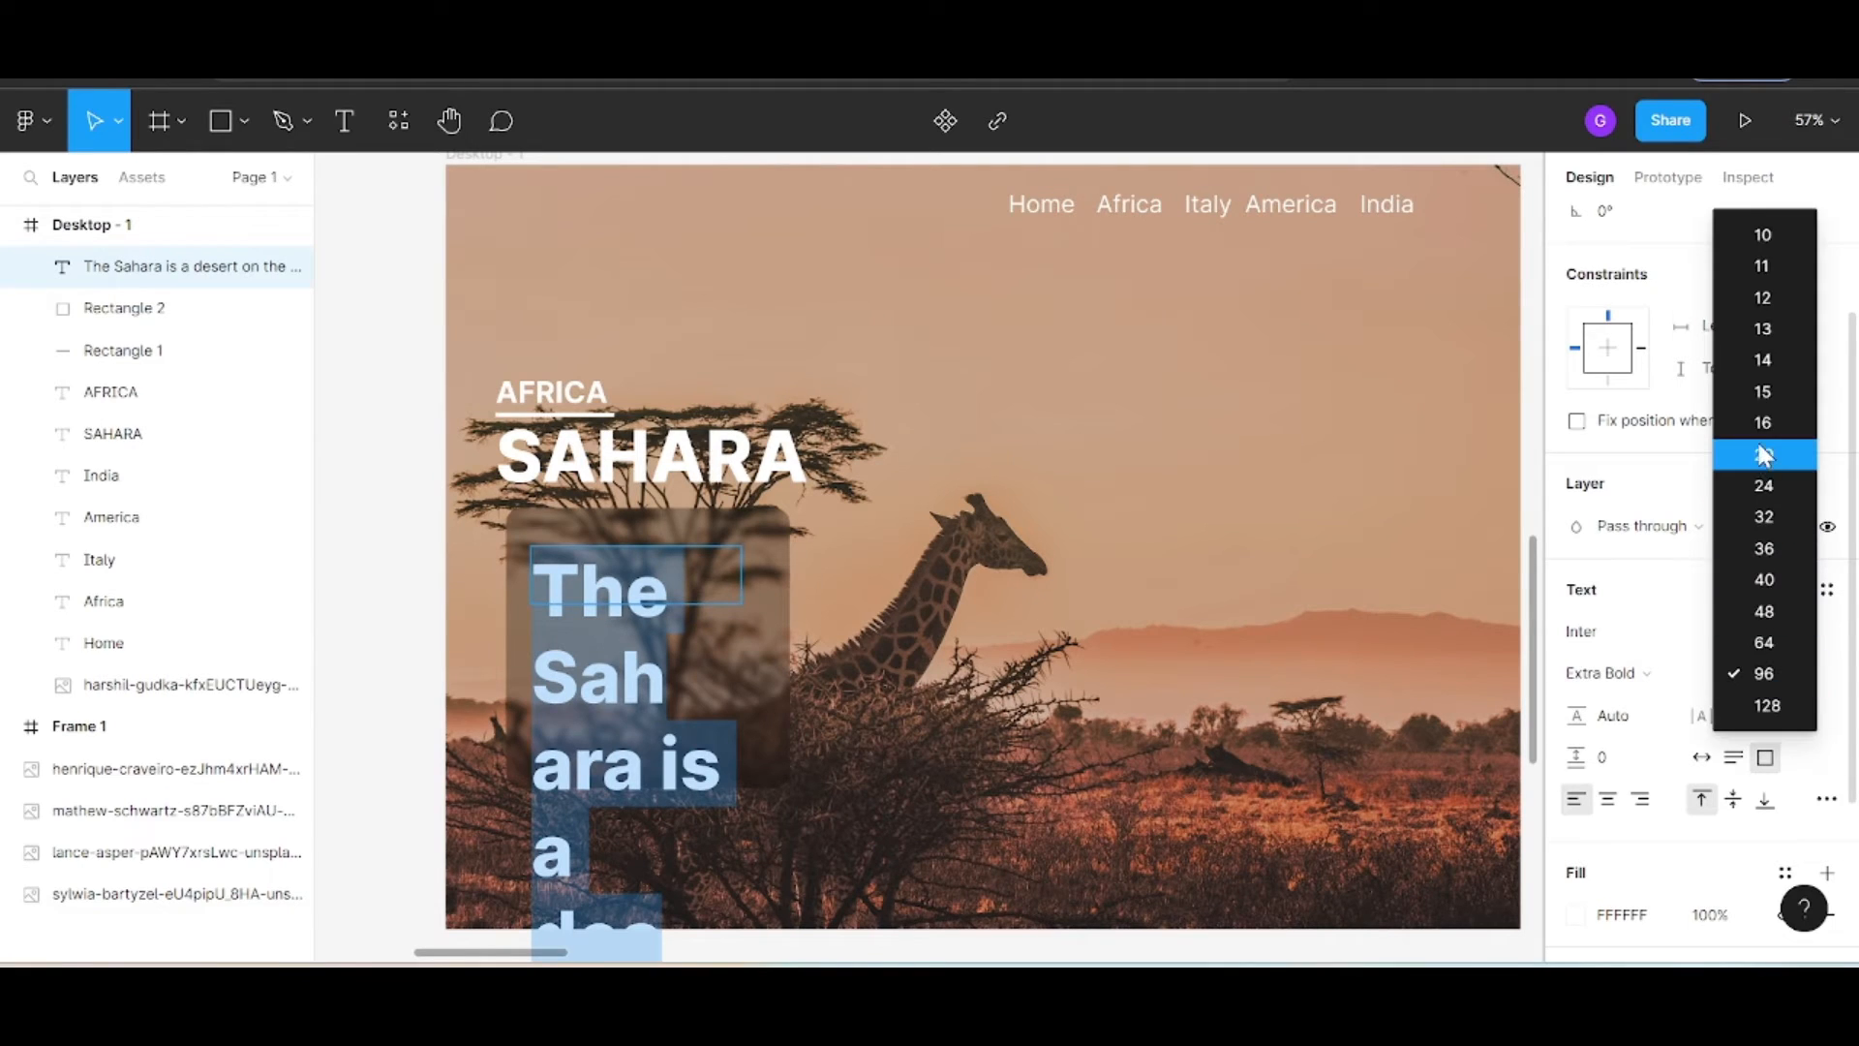
click(1764, 484)
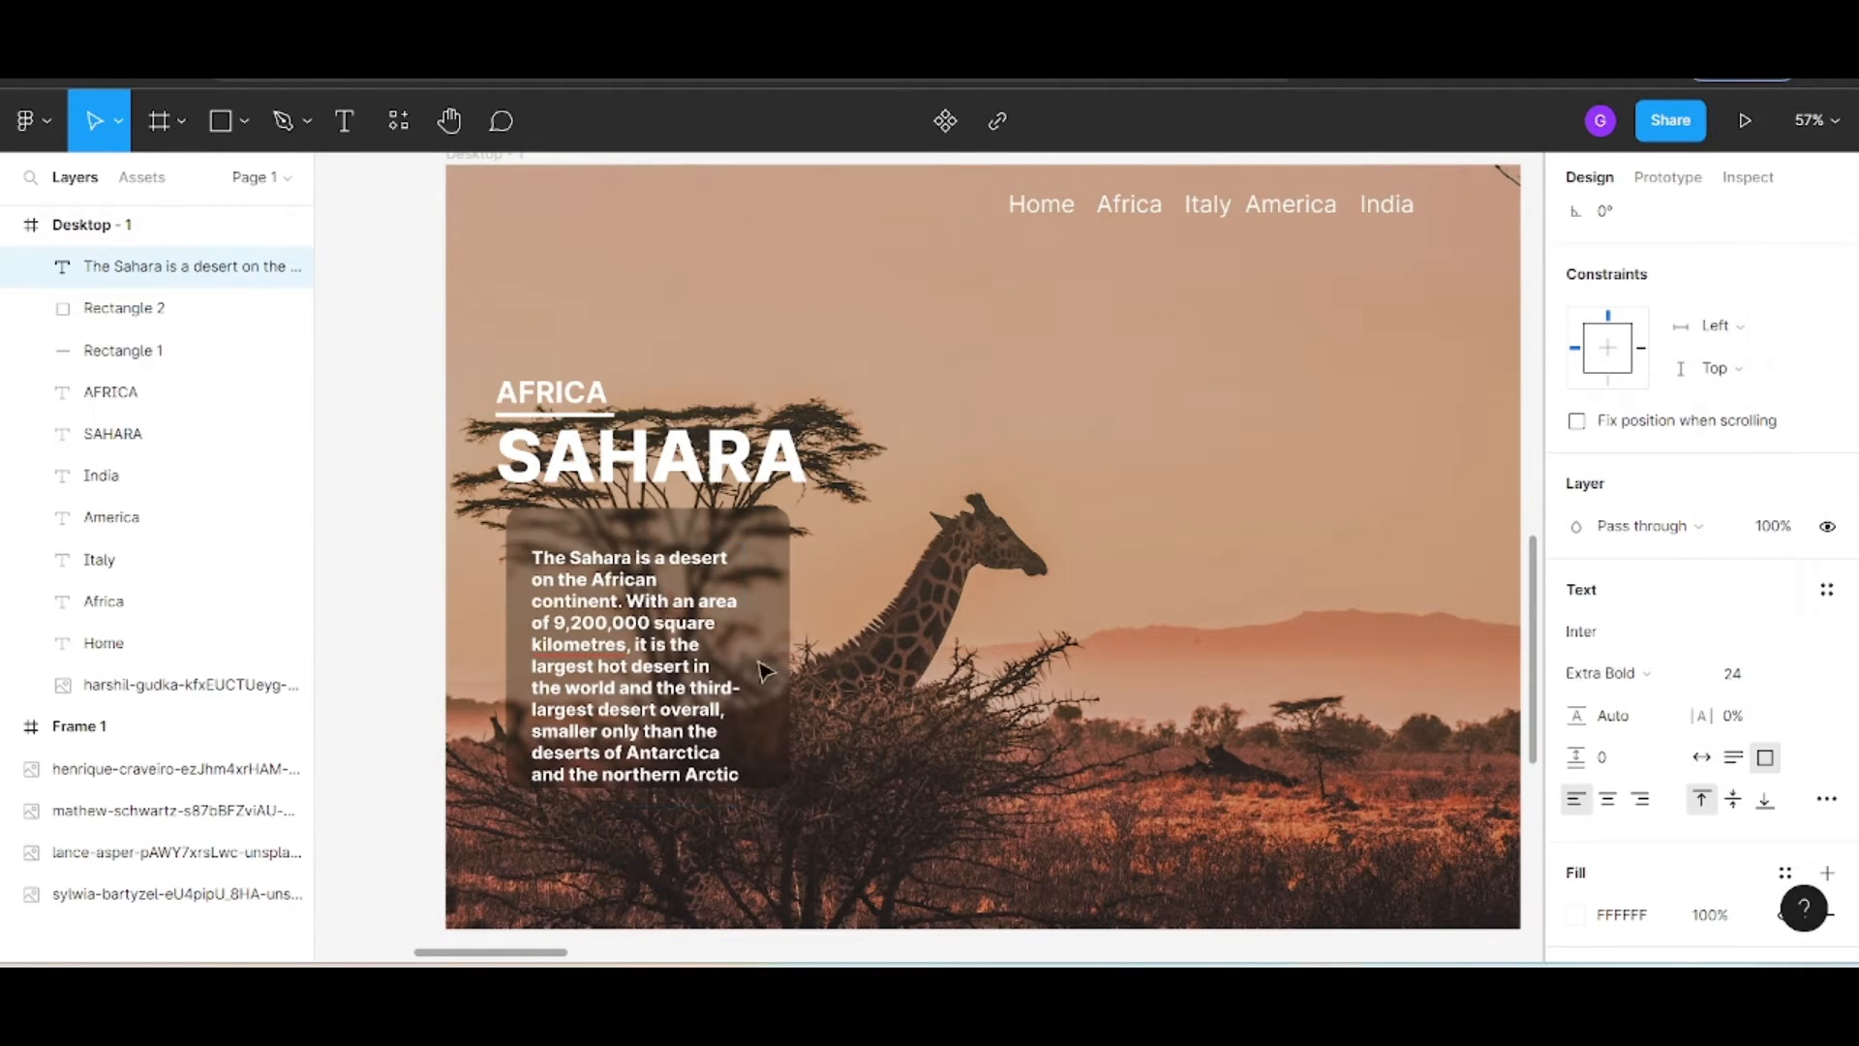
click(1633, 677)
click(1607, 378)
key(Escape)
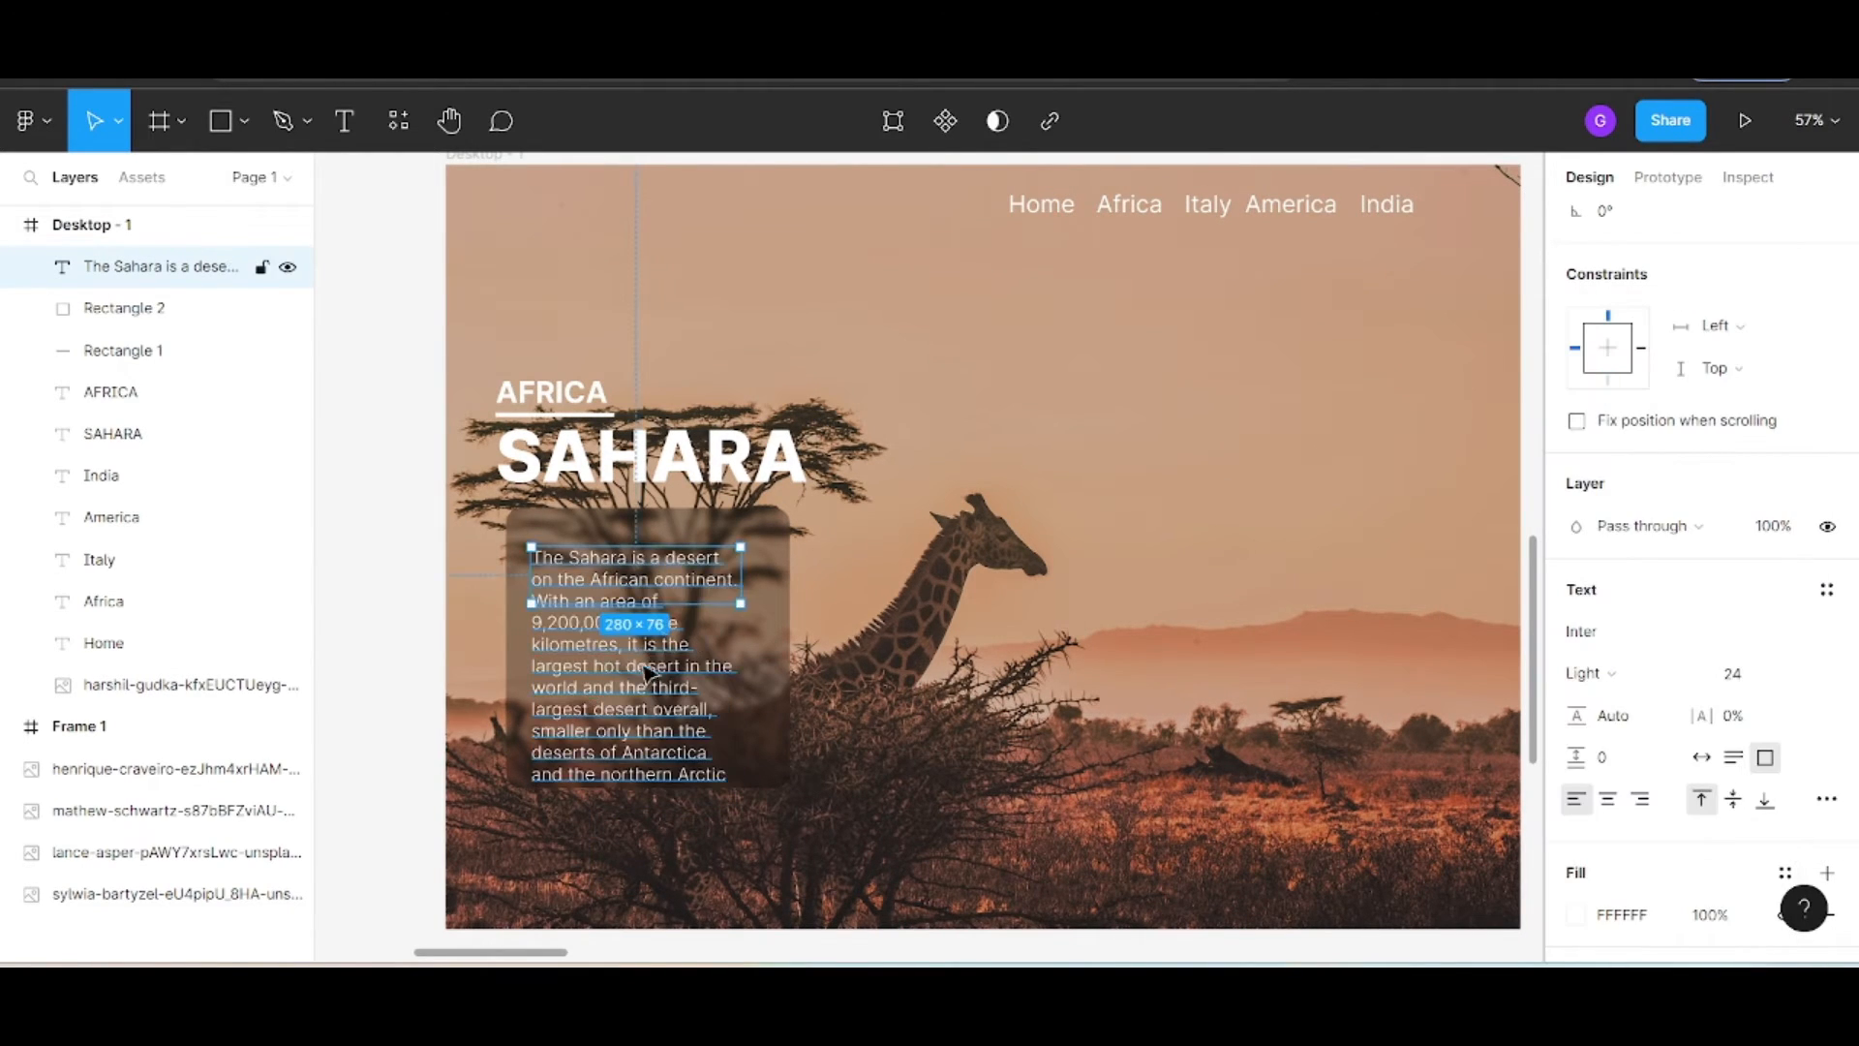
Enlarge the Sahara description's text box to fill most of the blurred card and shift it slightly upward
drag(739, 599, 768, 773)
drag(652, 664, 650, 651)
click(912, 781)
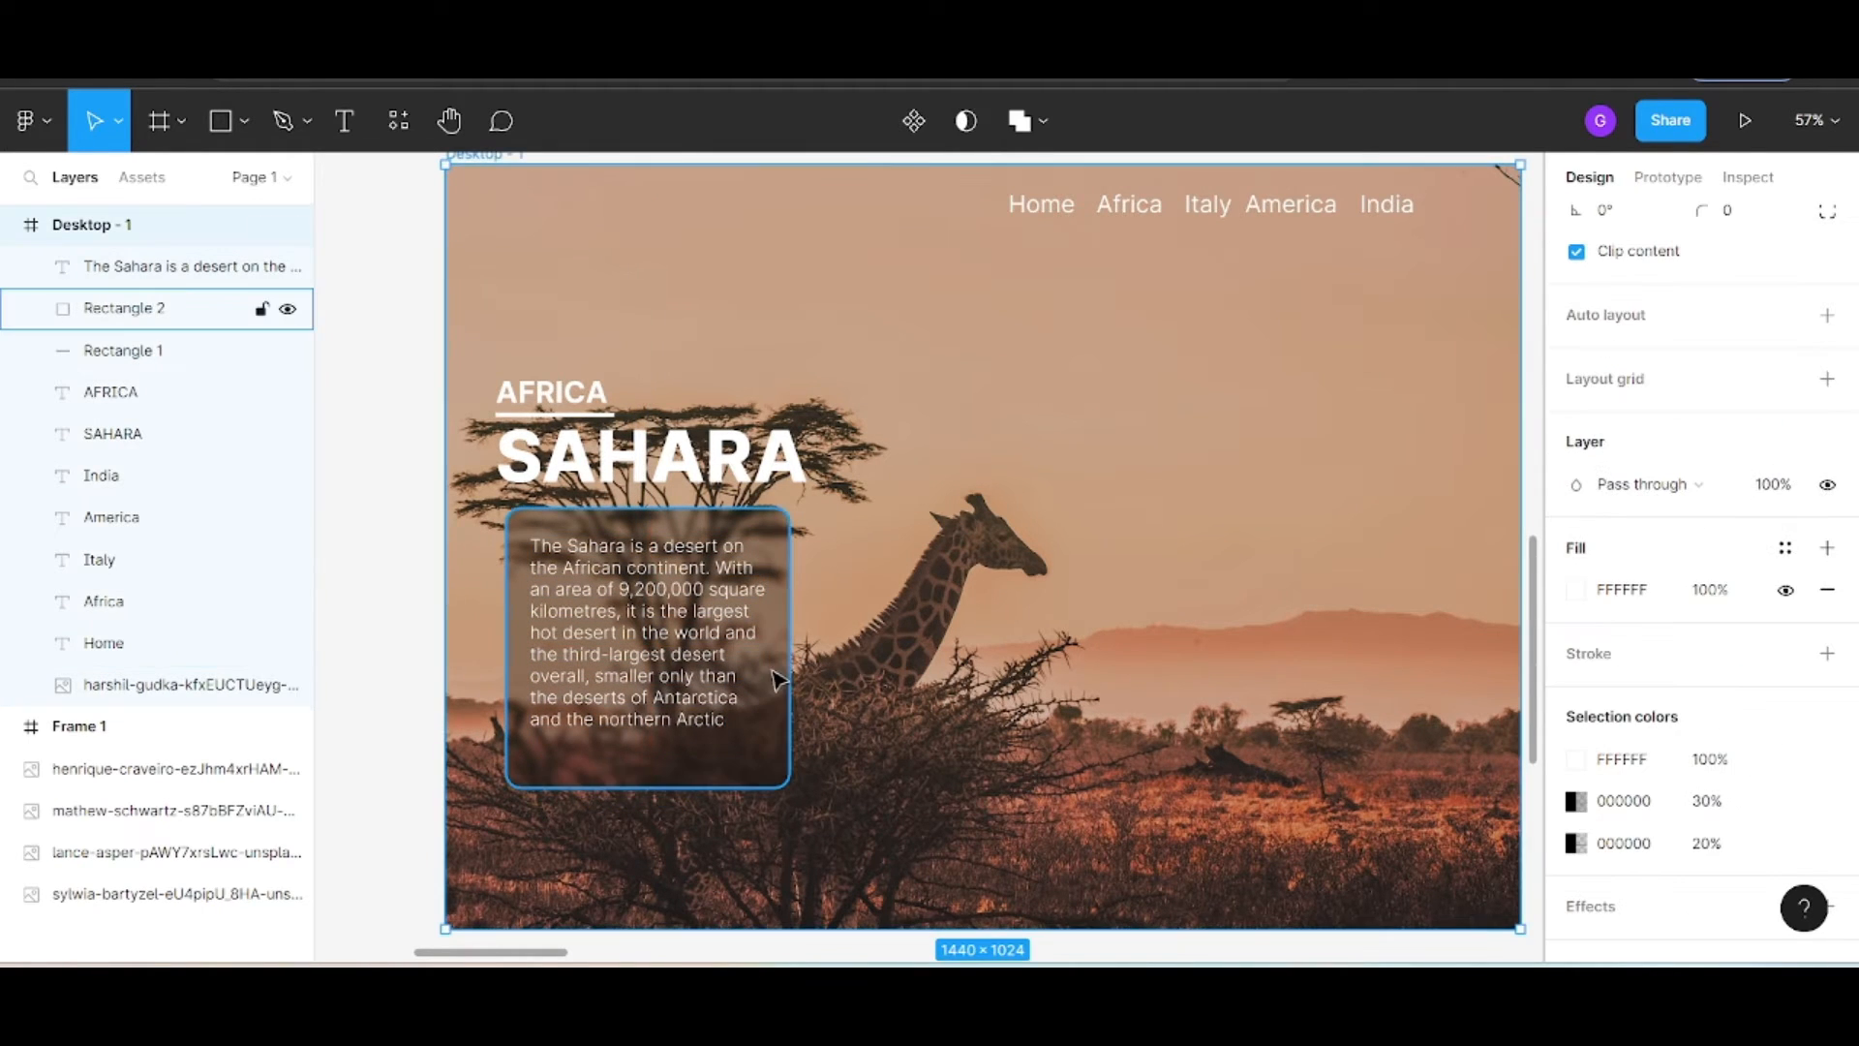
drag(773, 670, 764, 670)
scroll(858, 635, down, 3)
scroll(858, 636, up, 2)
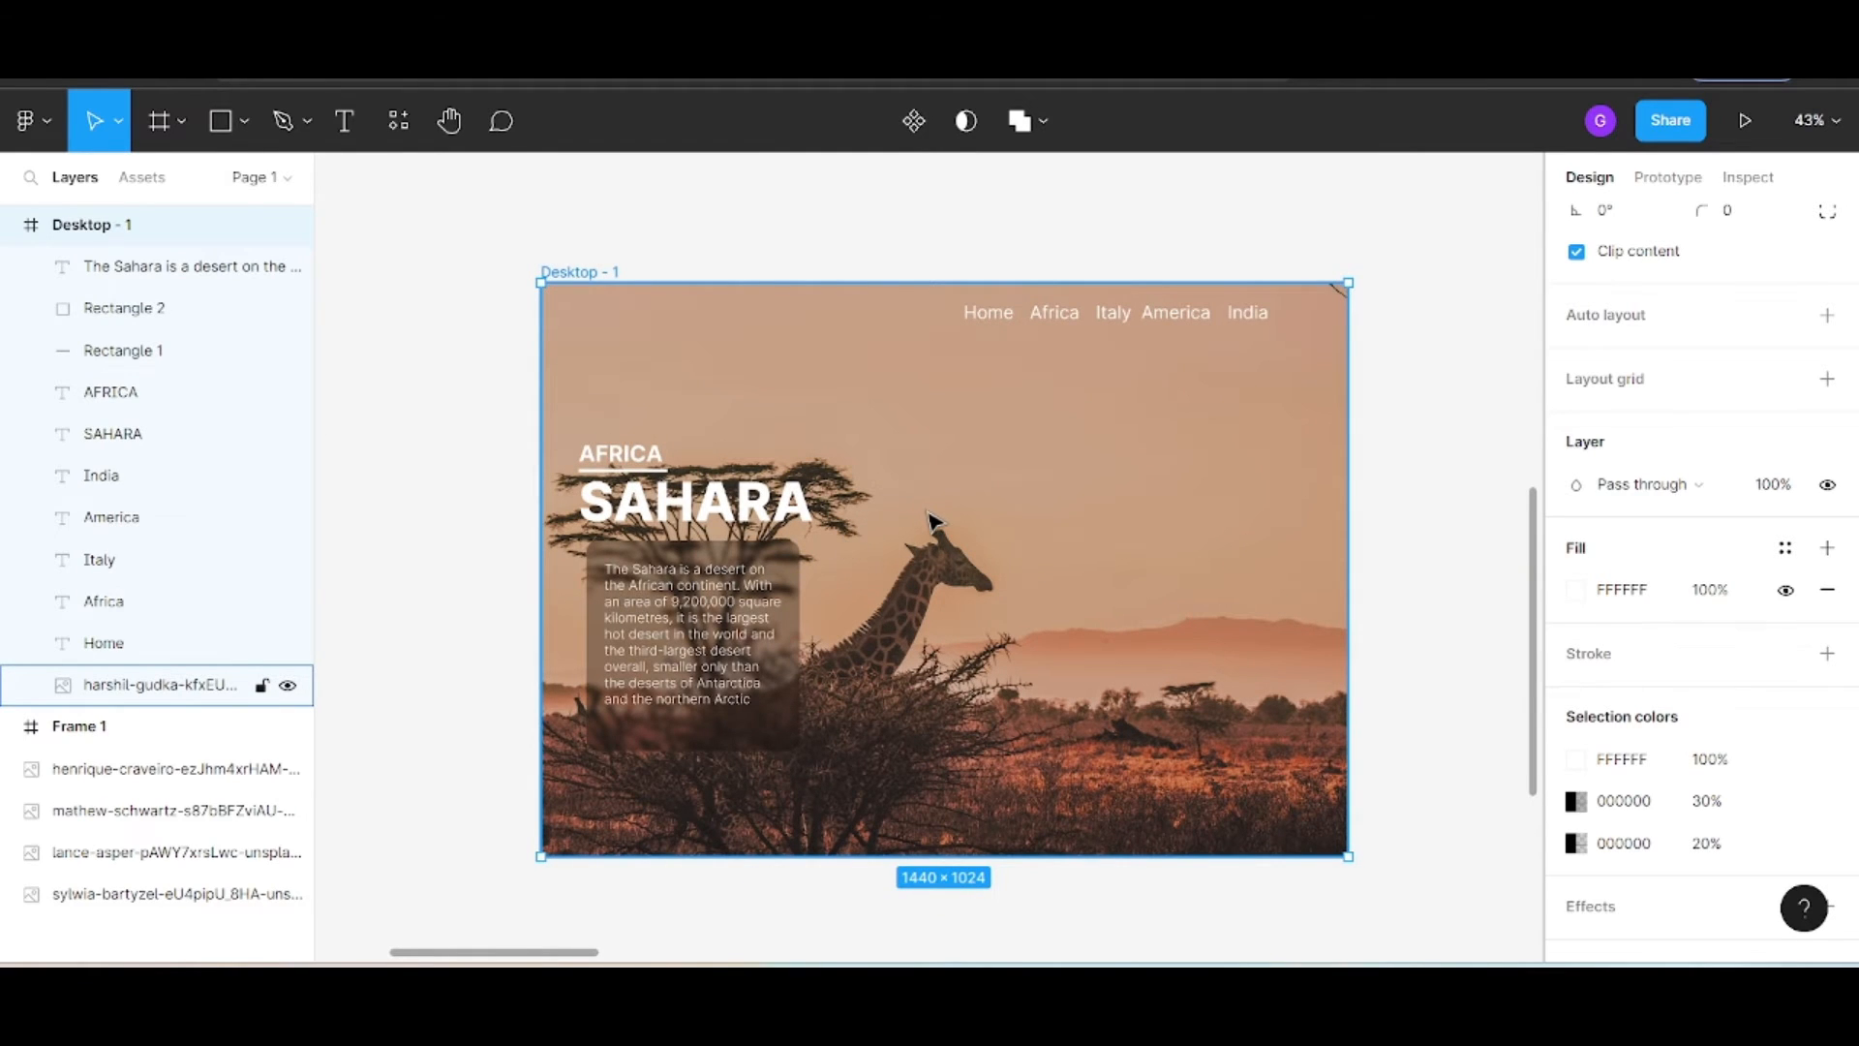
Move the Colosseum photo from the loose images onto the Desktop - 1 frame, at about X 372, Y 186
scroll(930, 523, up, 6)
scroll(1207, 697, up, 3)
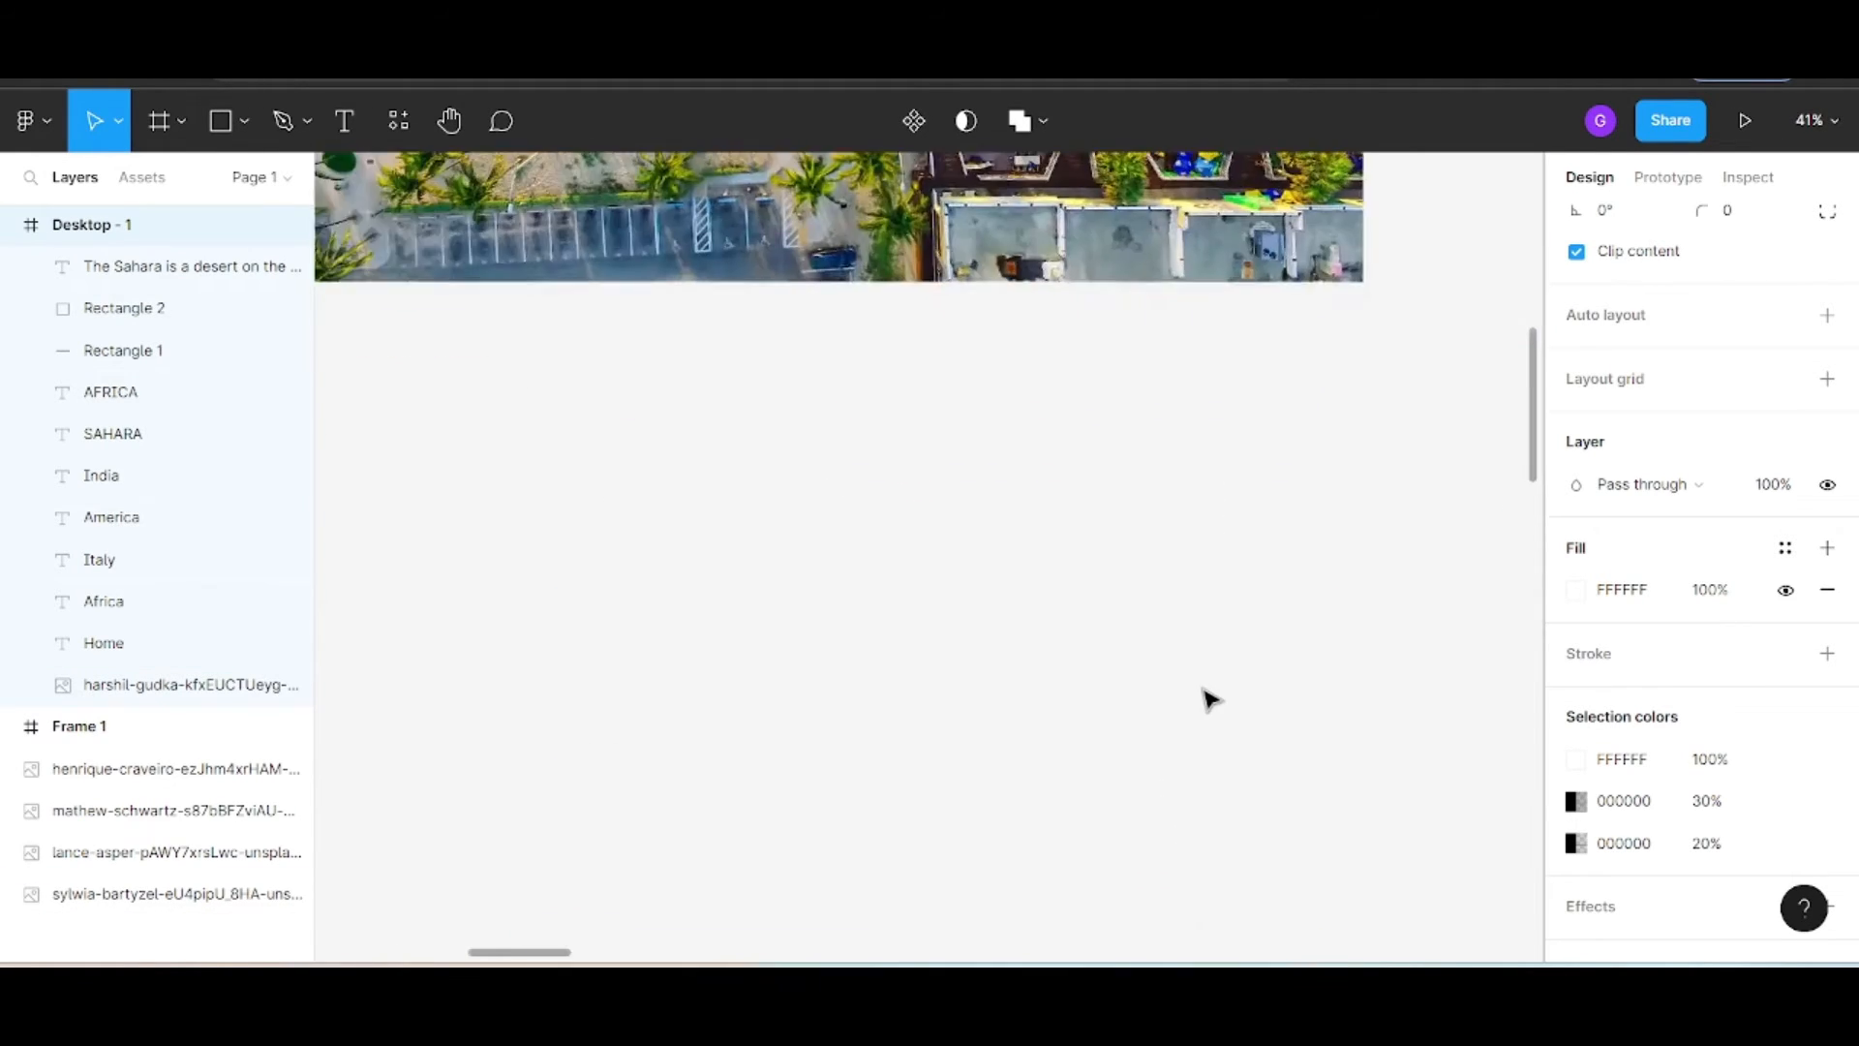
scroll(1207, 693, down, 5)
drag(1445, 522, 954, 718)
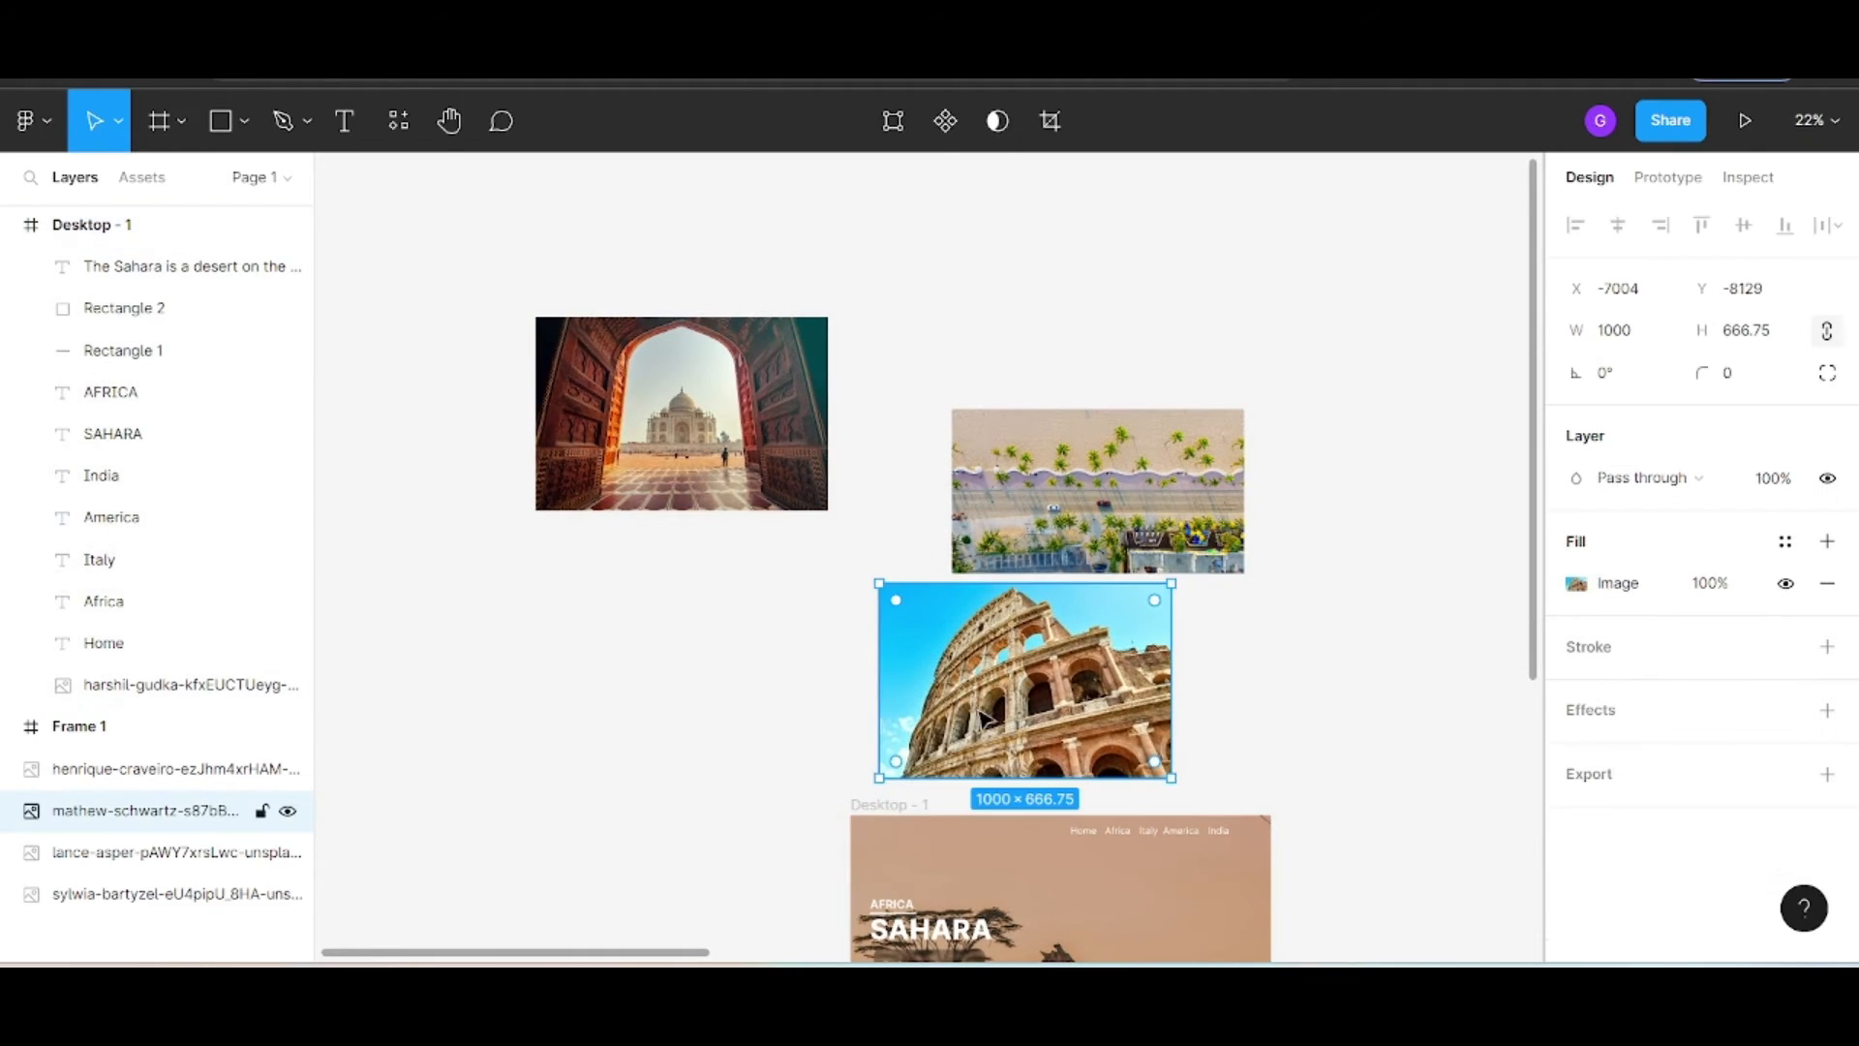
scroll(988, 717, down, 3)
scroll(988, 717, down, 3)
drag(1030, 434, 1029, 616)
key(ctrl+z)
drag(984, 490, 1037, 660)
scroll(1038, 661, up, 5)
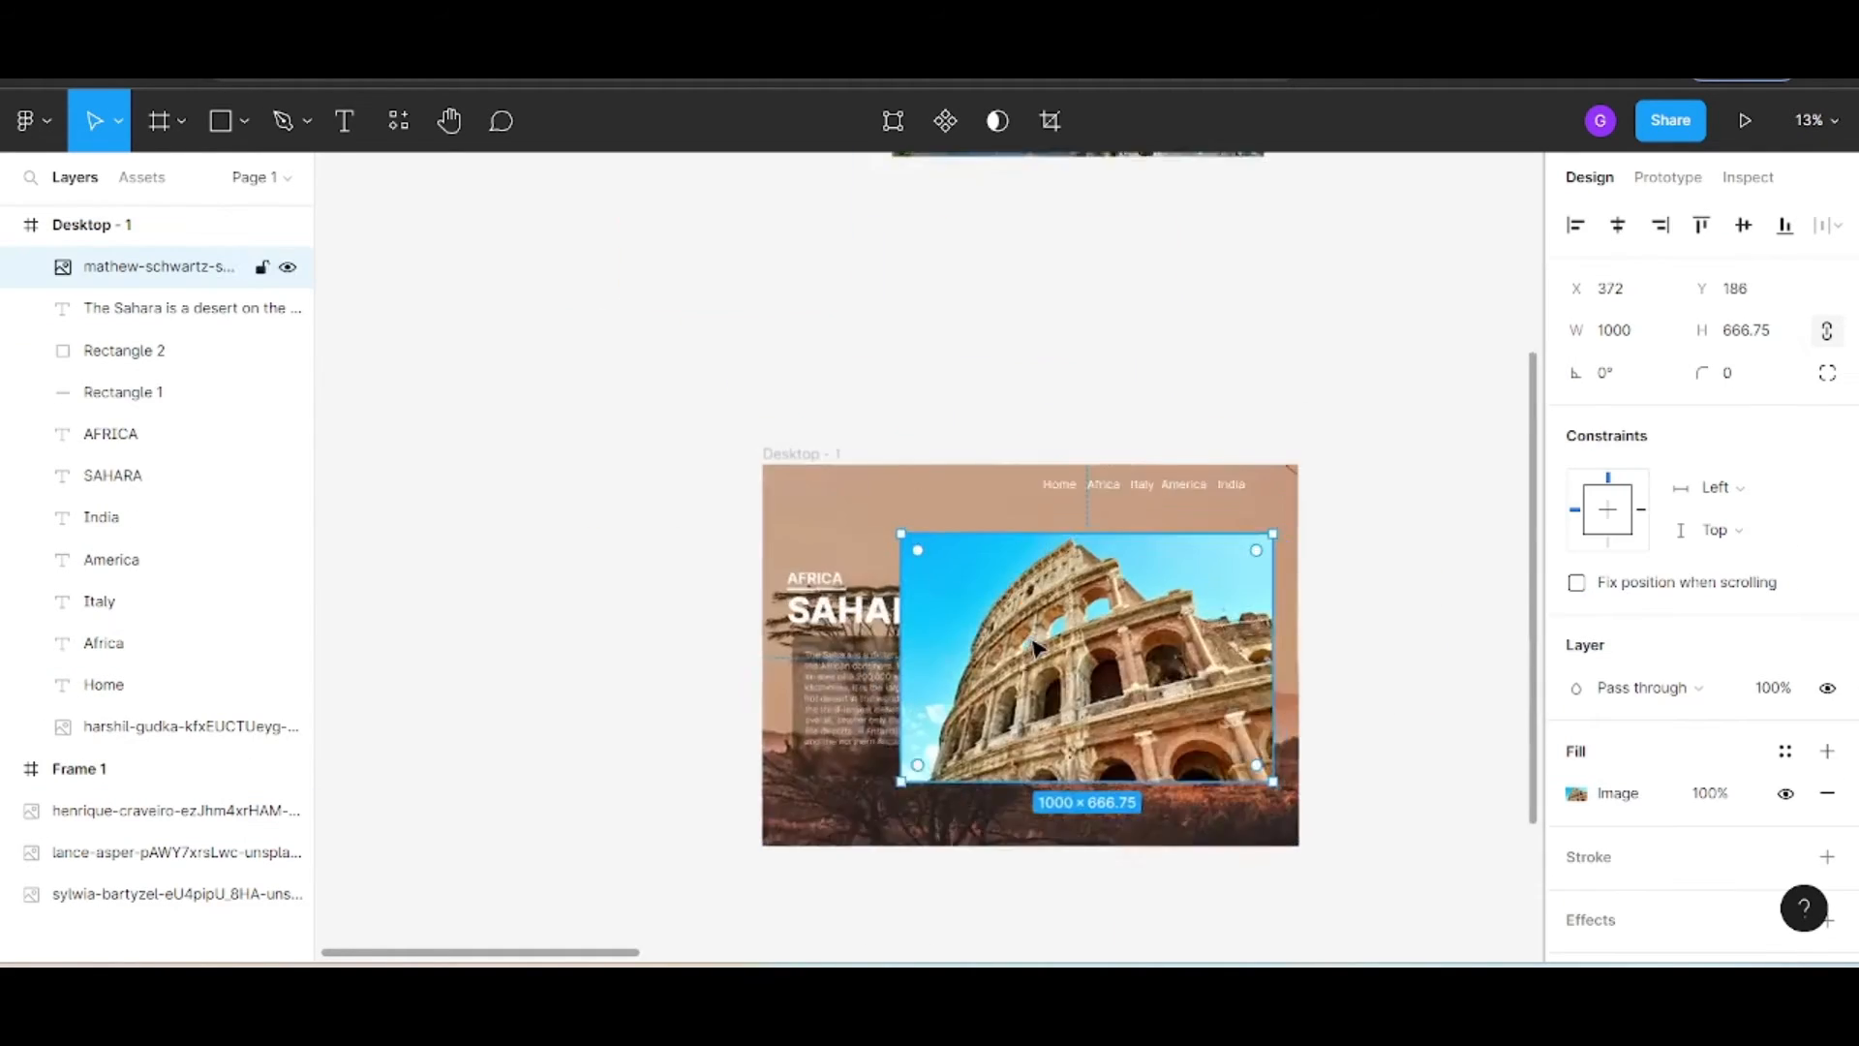
Scale the Colosseum photo to a width of 281 and place it beside the text card at about X 532, Y 460
click(1627, 334)
text(281)
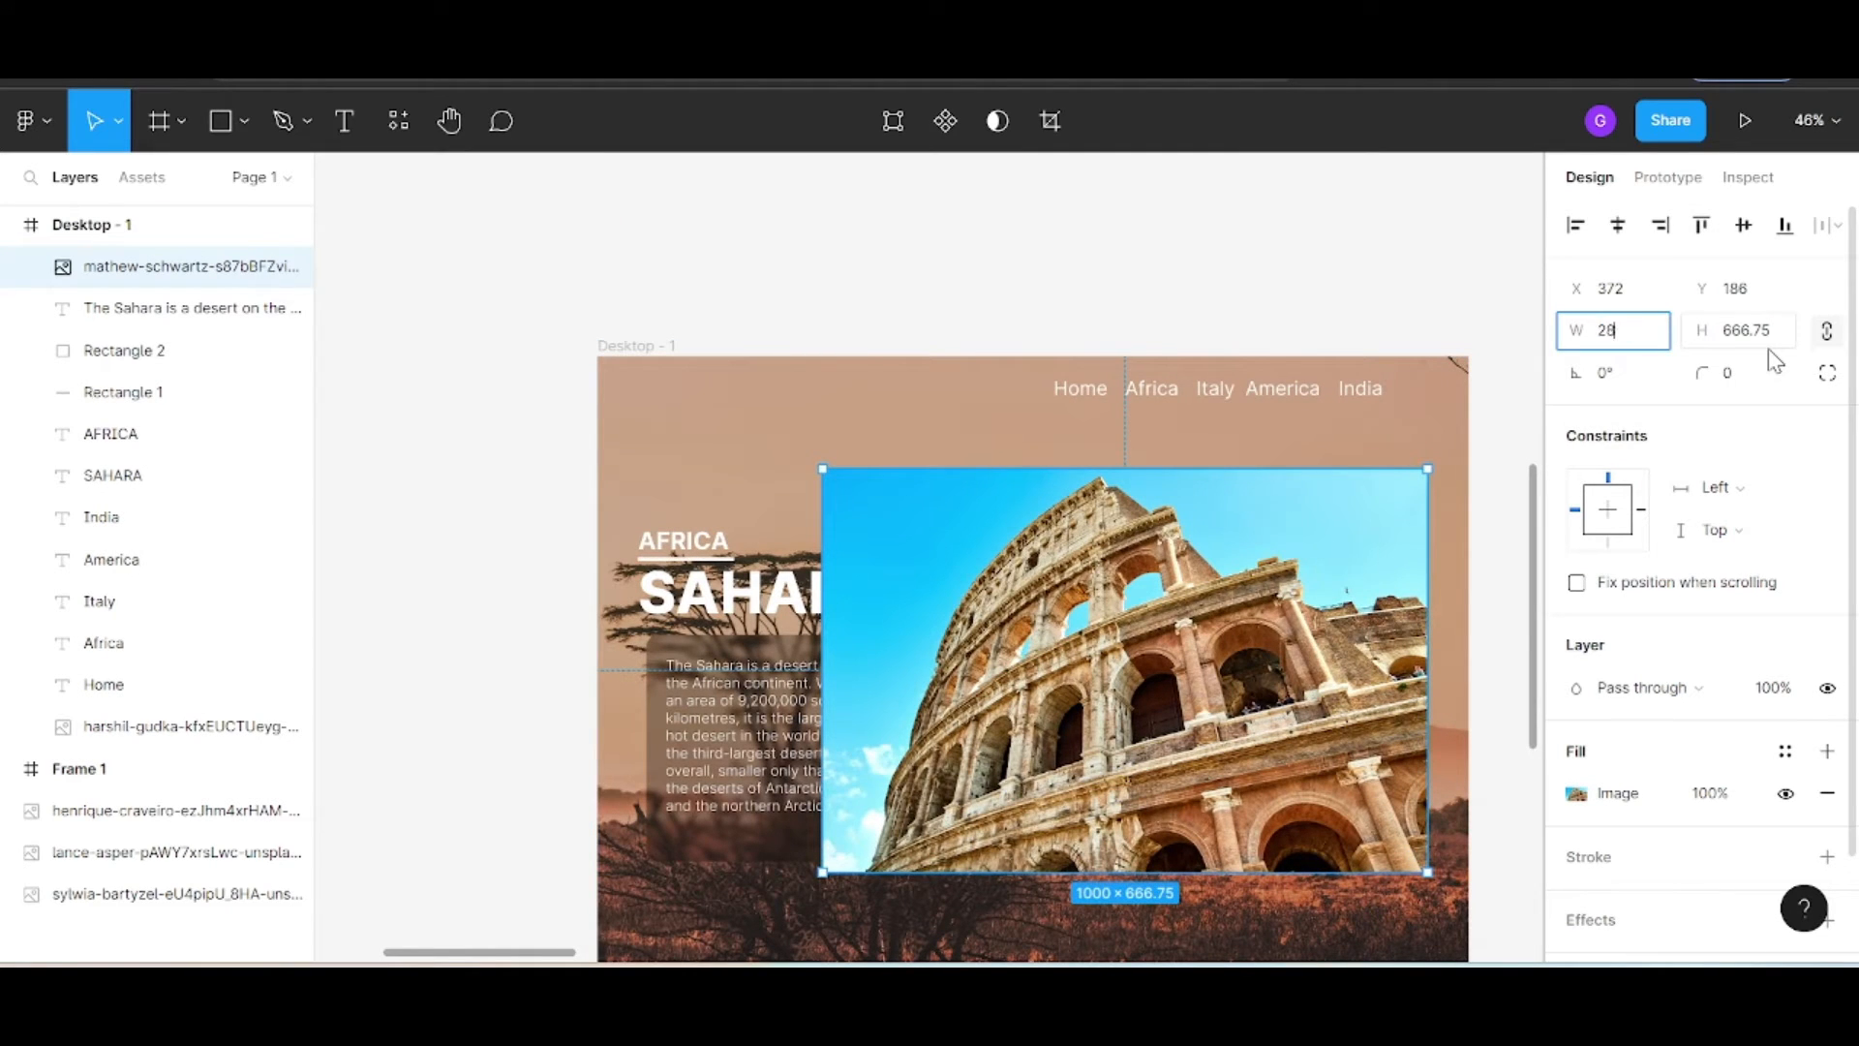
key(Return)
drag(915, 562, 1002, 722)
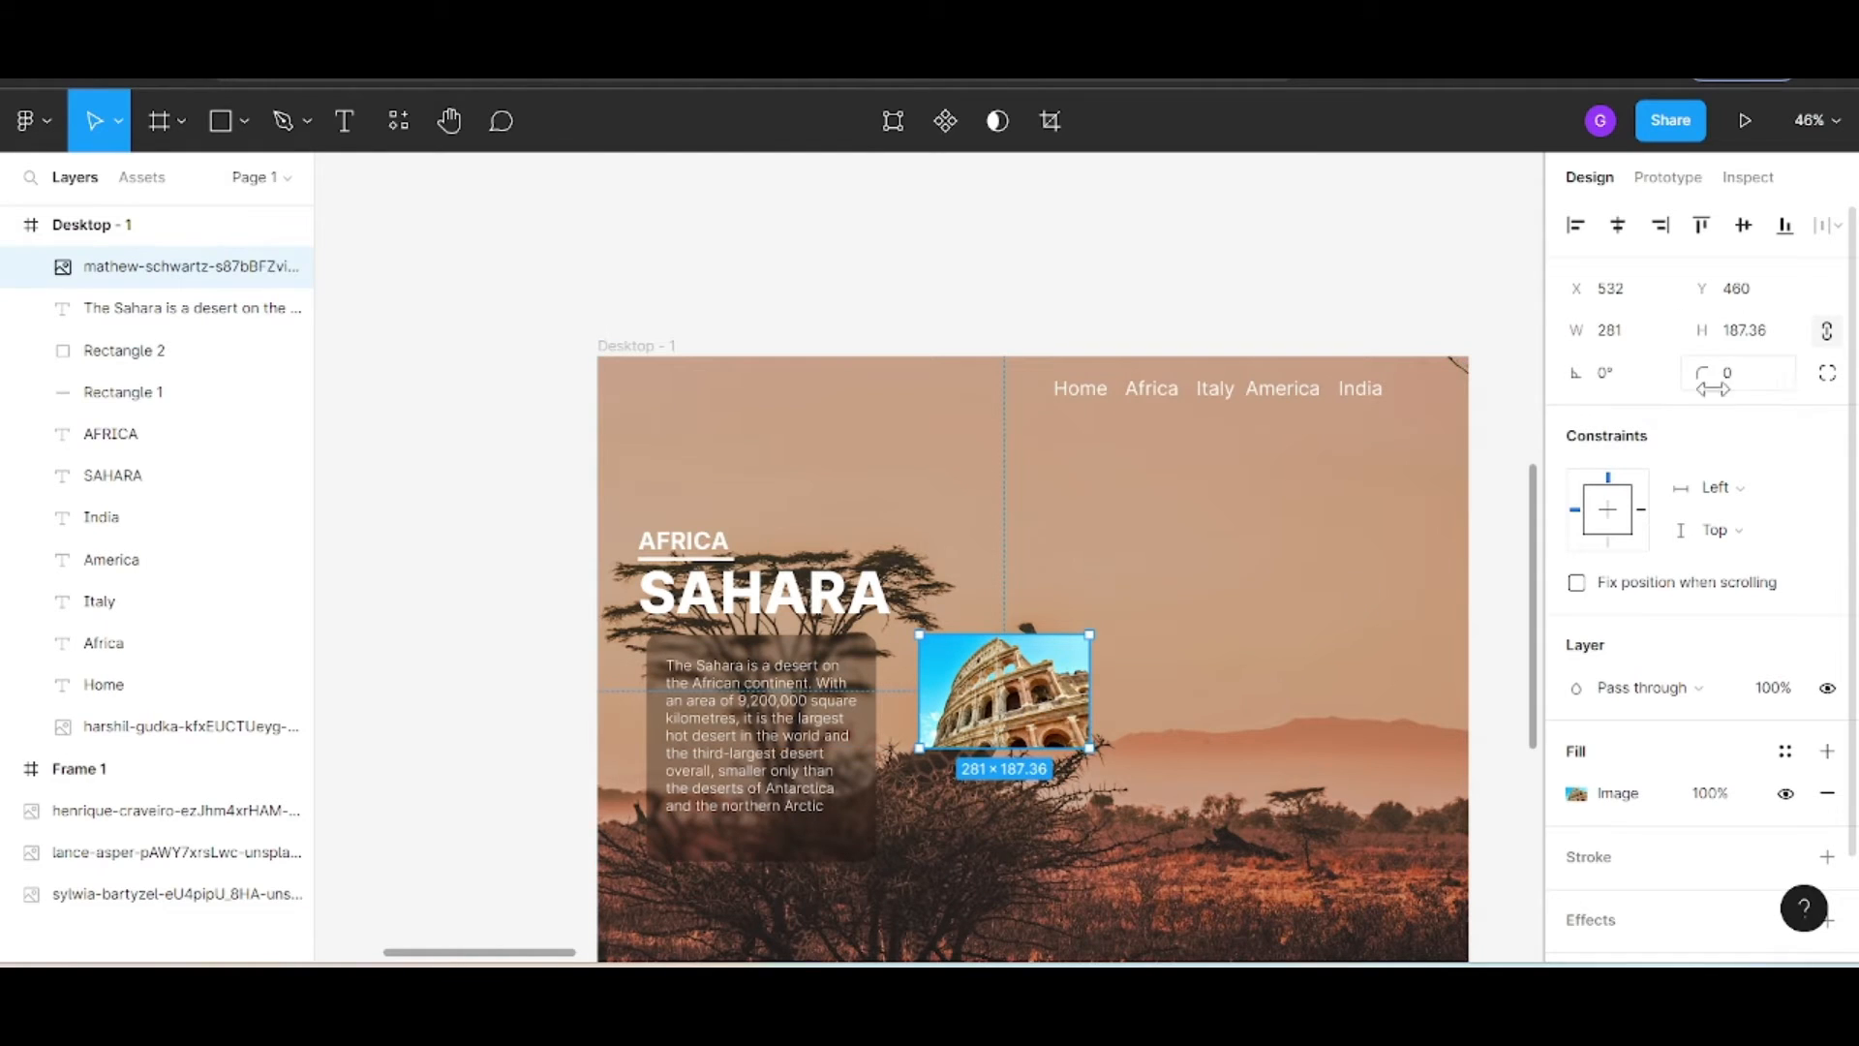
Give the Colosseum photo a corner radius of 20 and extend its lower edge to a height of about 415
click(1752, 383)
key(Return)
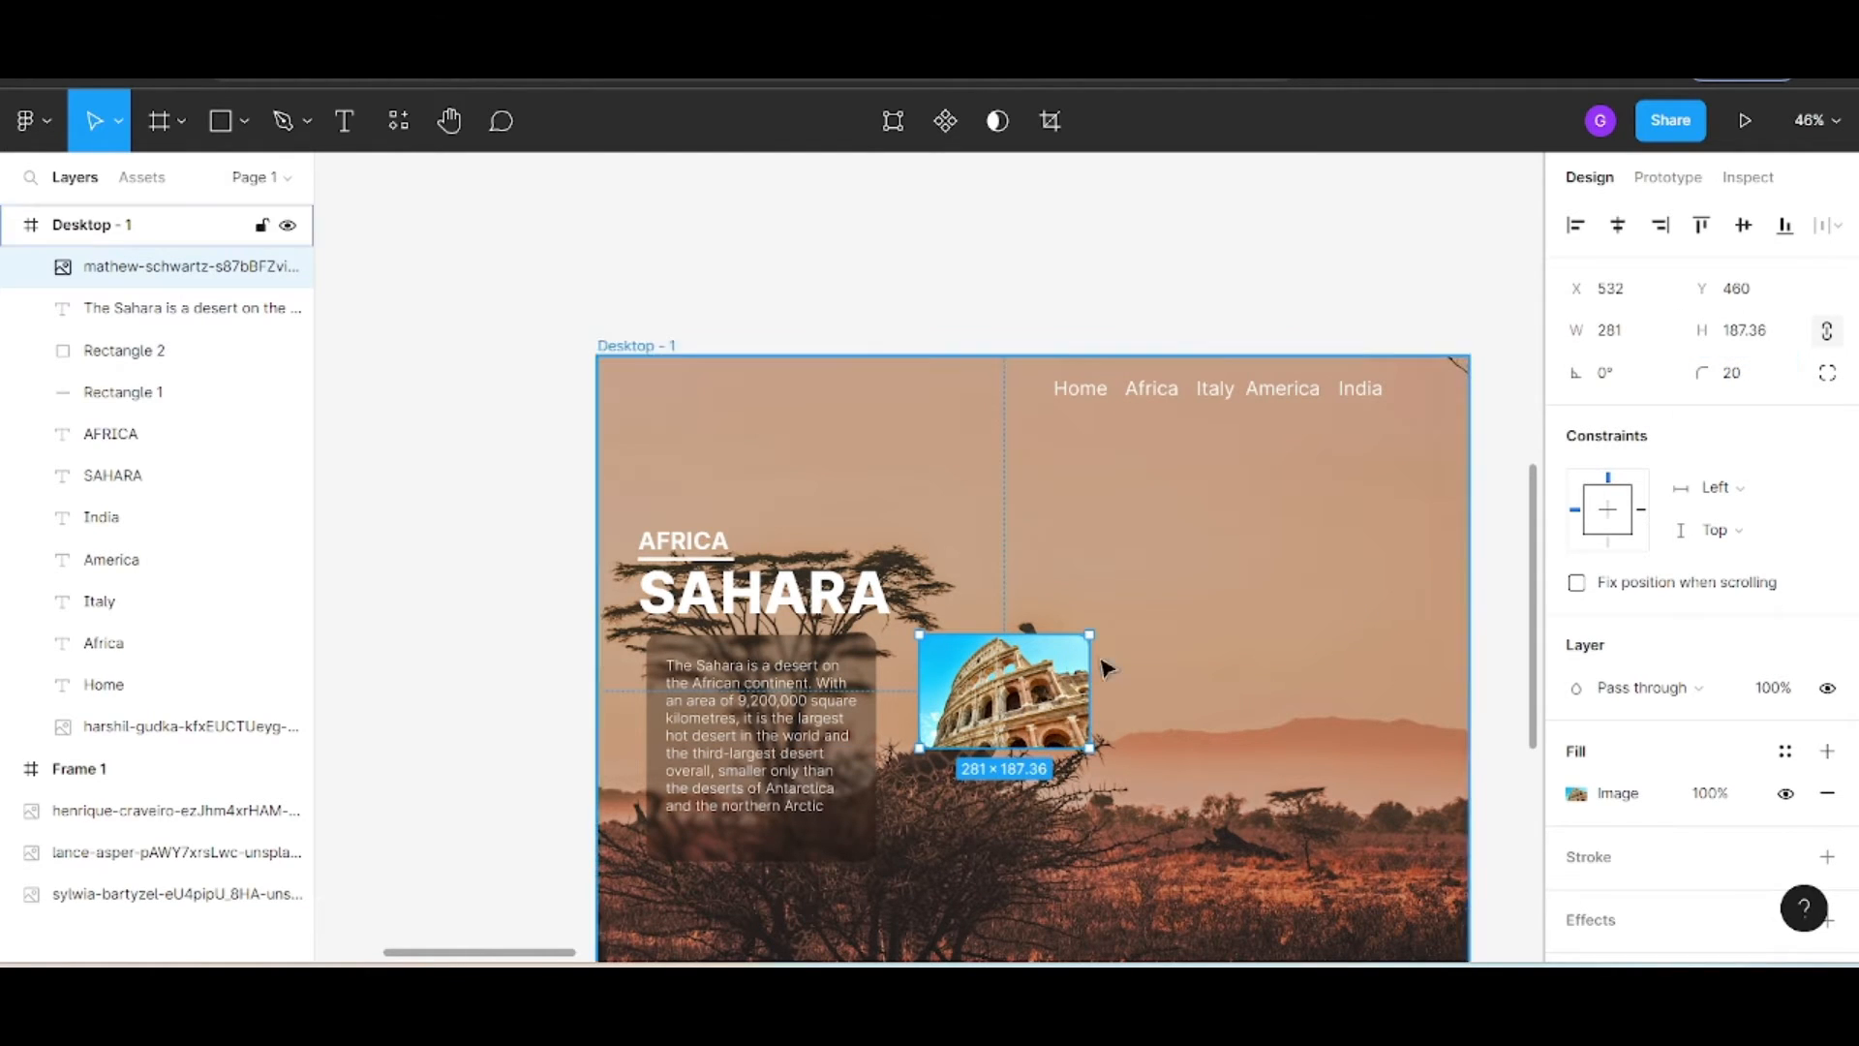
drag(1014, 749, 1013, 885)
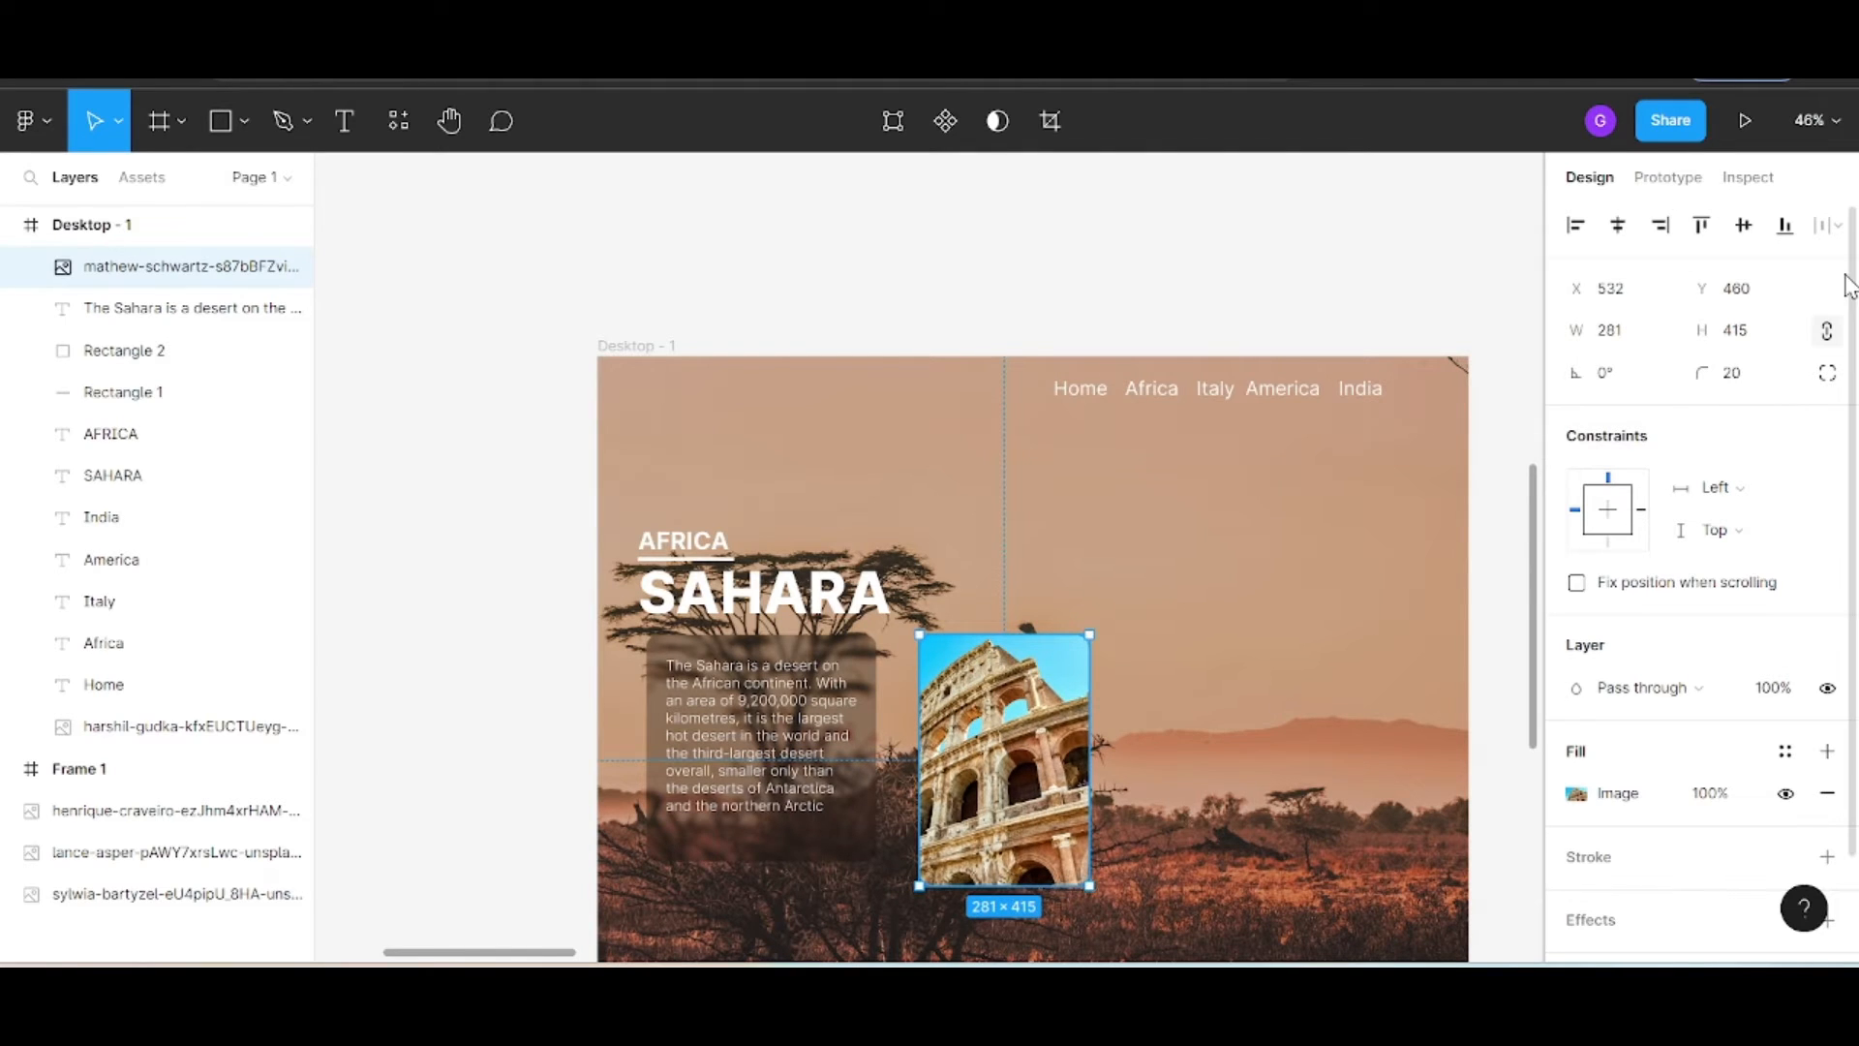
click(1203, 792)
Move the Colosseum photo up beside the "SAHARA" heading to about X 521, Y 341, and reduce its height to about 410
scroll(1189, 779, down, 2)
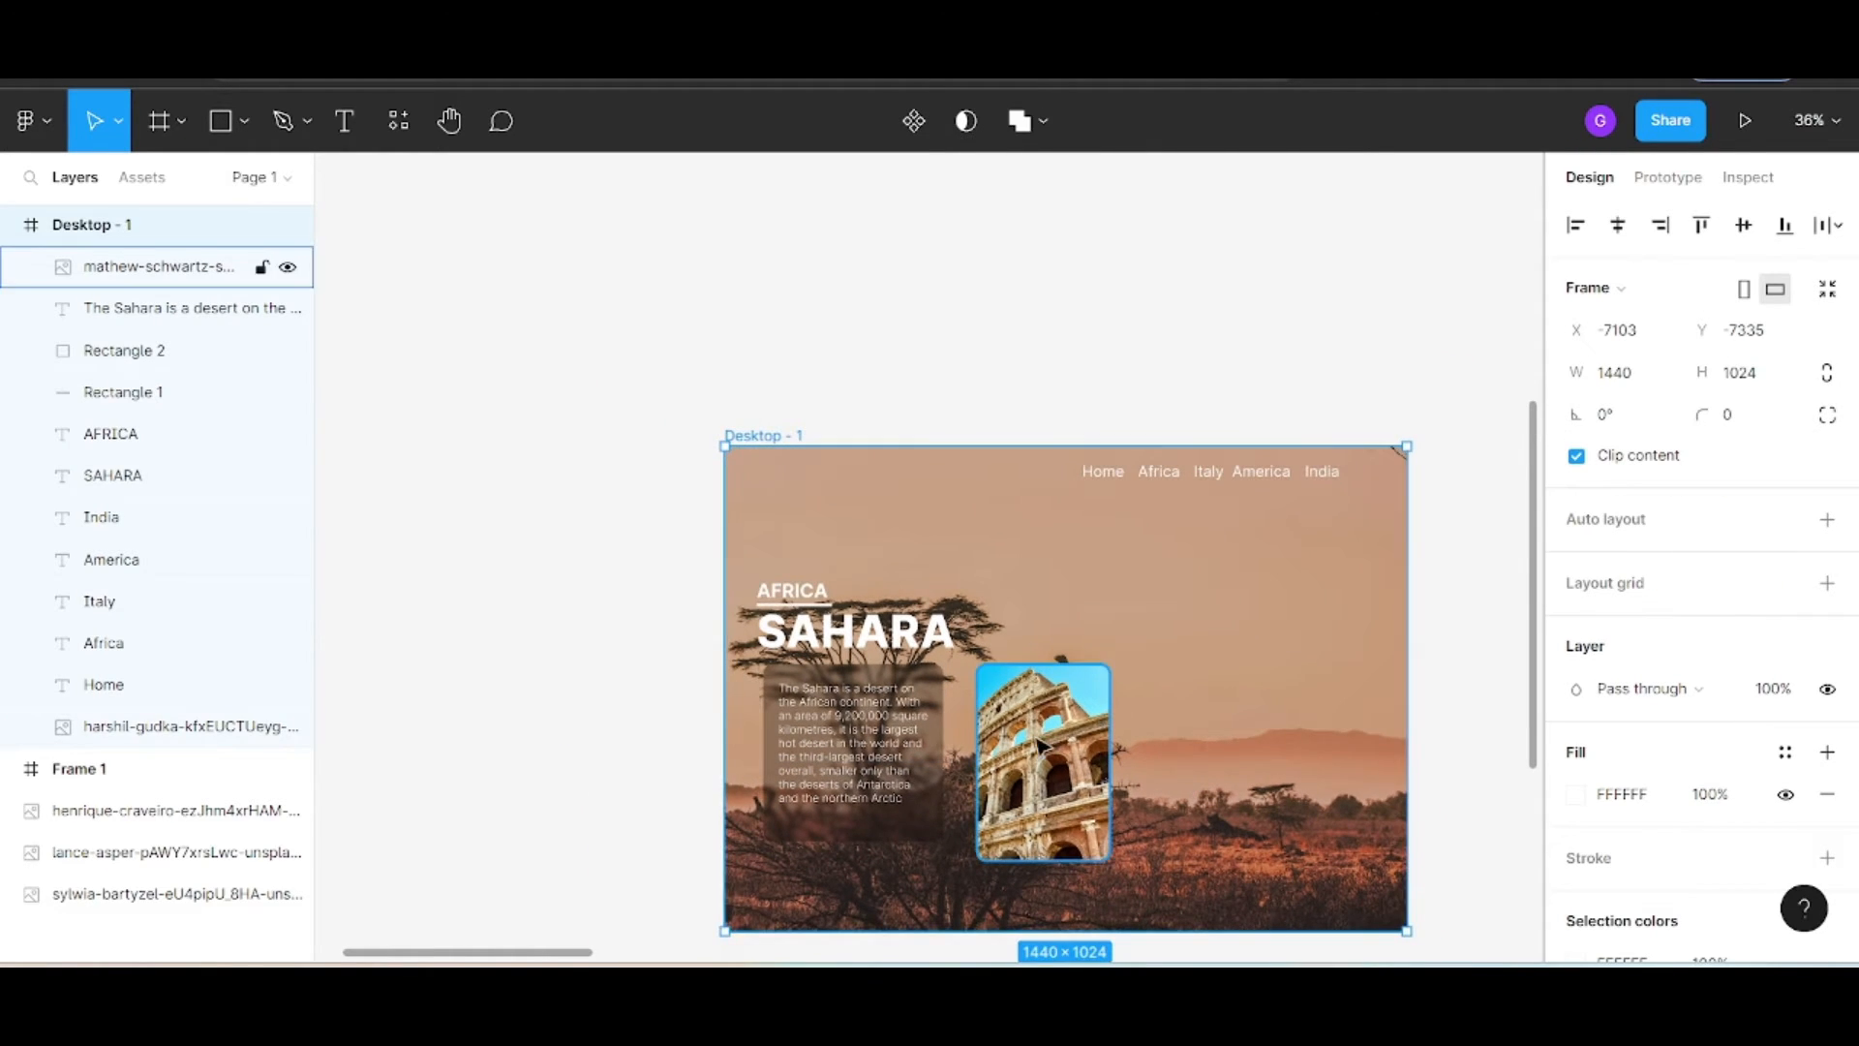
drag(1035, 742, 1034, 715)
drag(1065, 826, 1066, 774)
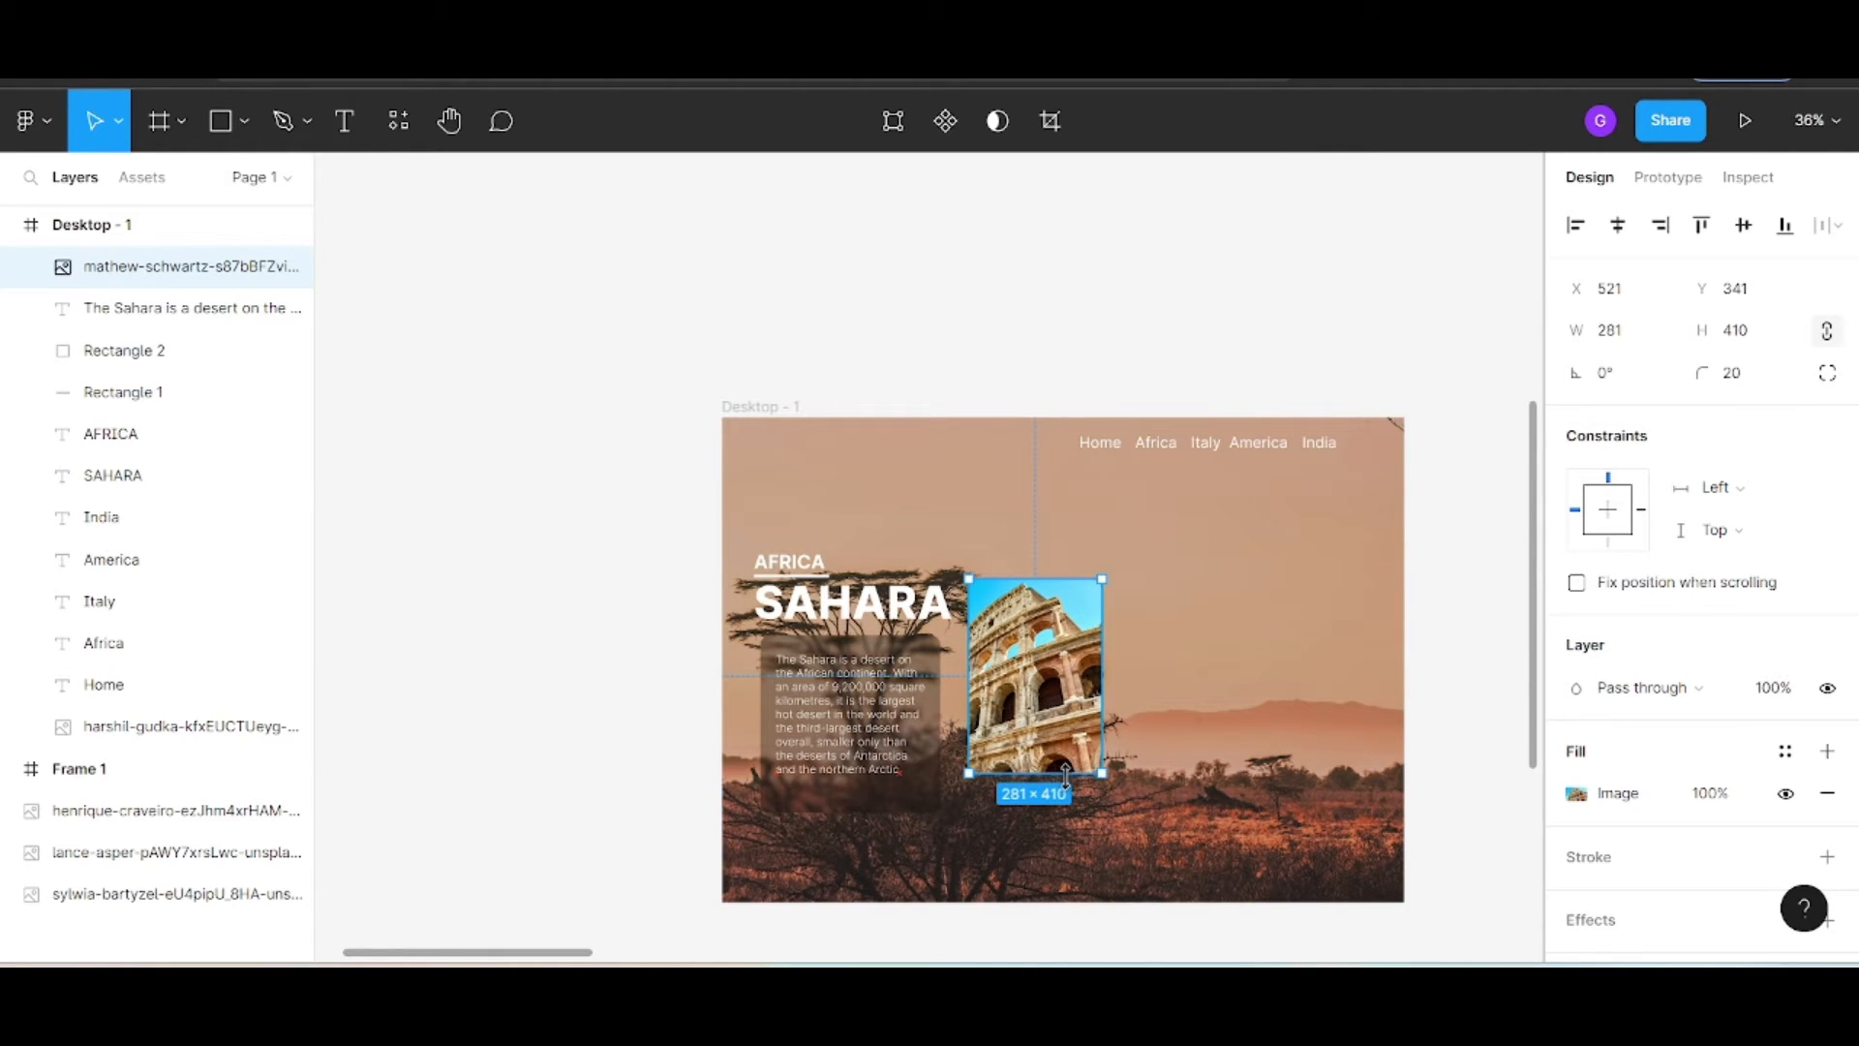
click(1201, 852)
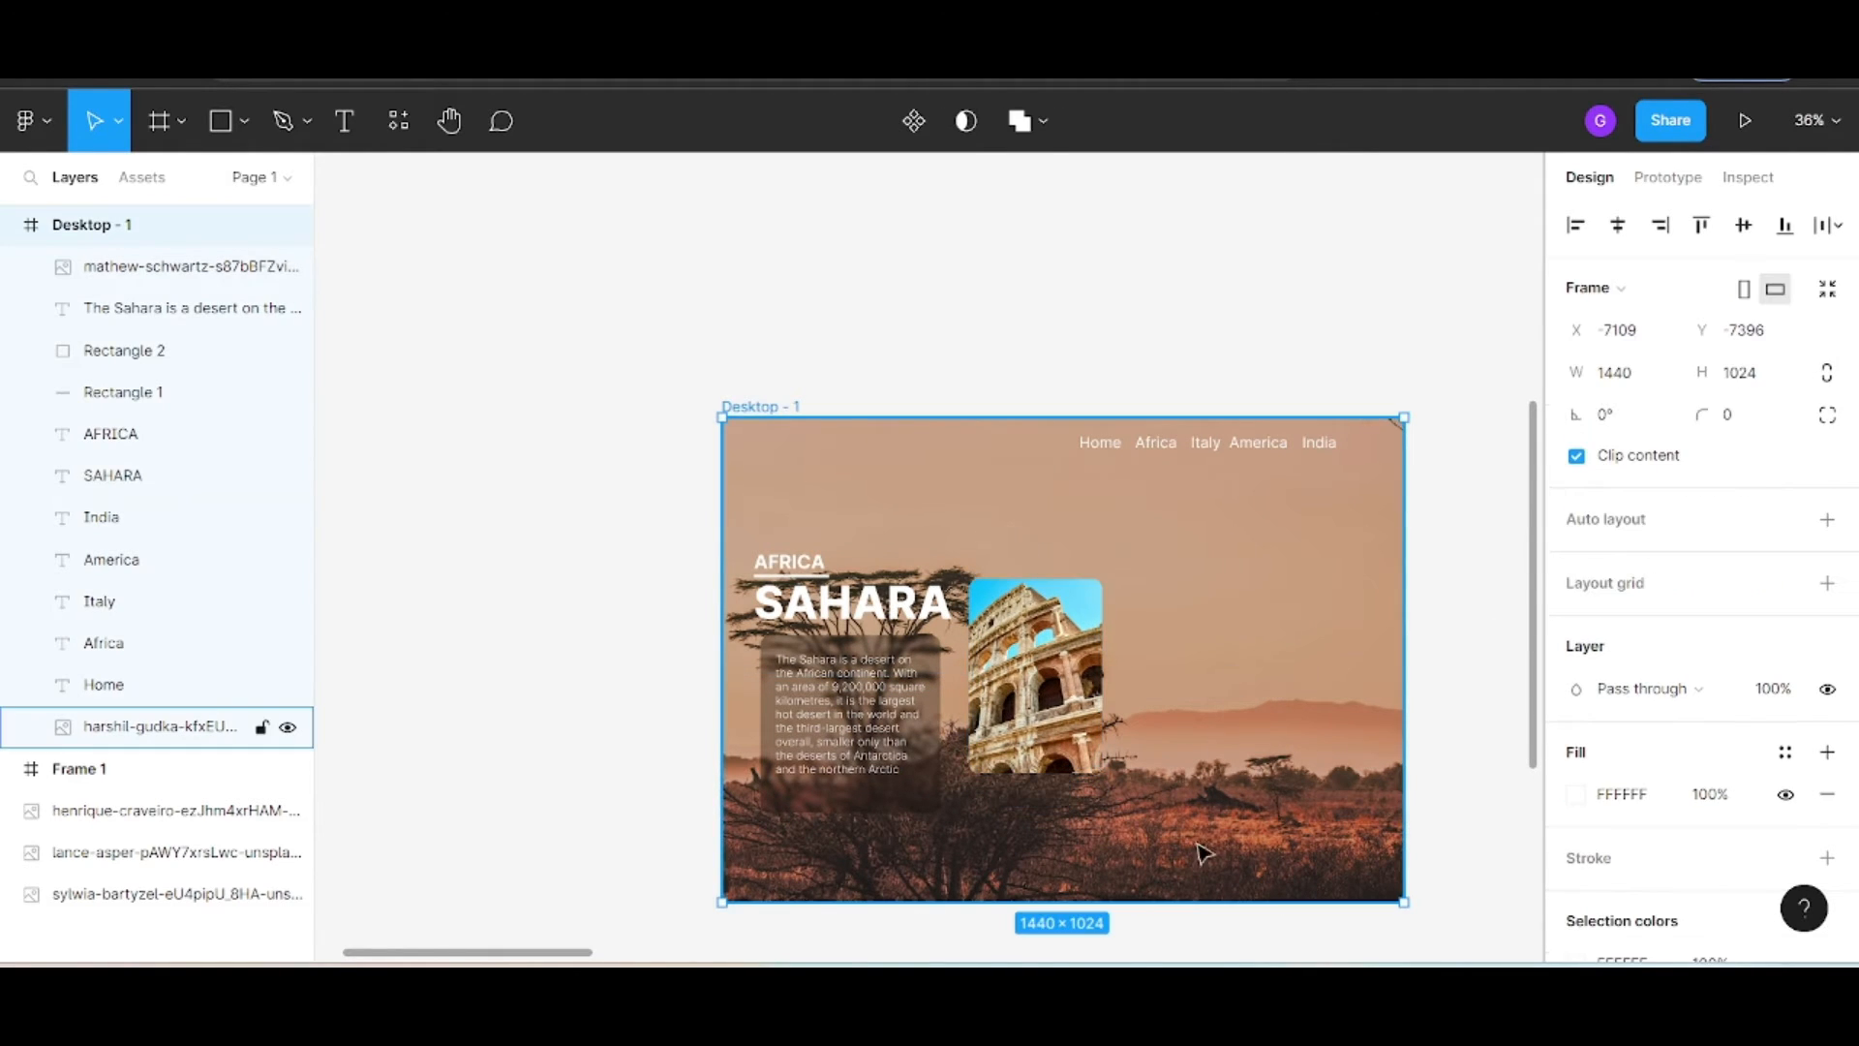
Add a drop shadow to the Colosseum photo with an X offset of 8 and a Y offset of 8
click(1078, 702)
scroll(1666, 765, down, 2)
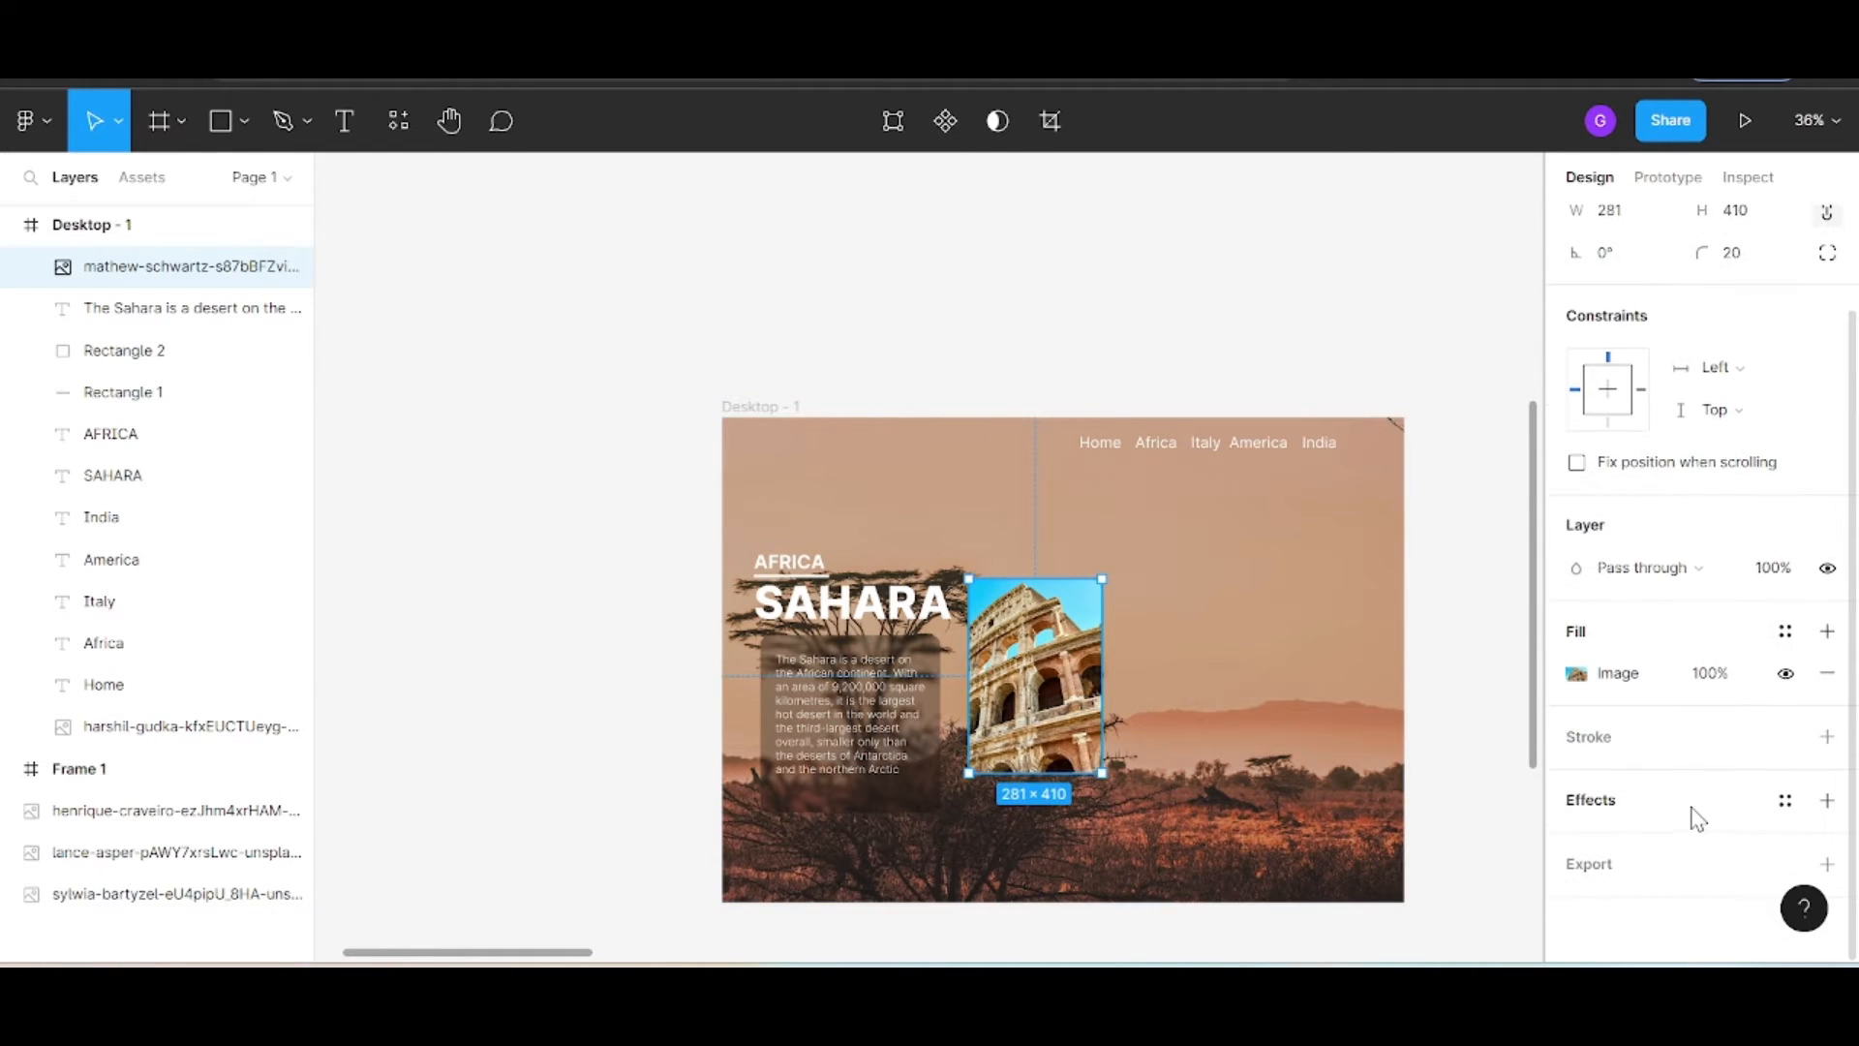
click(1690, 802)
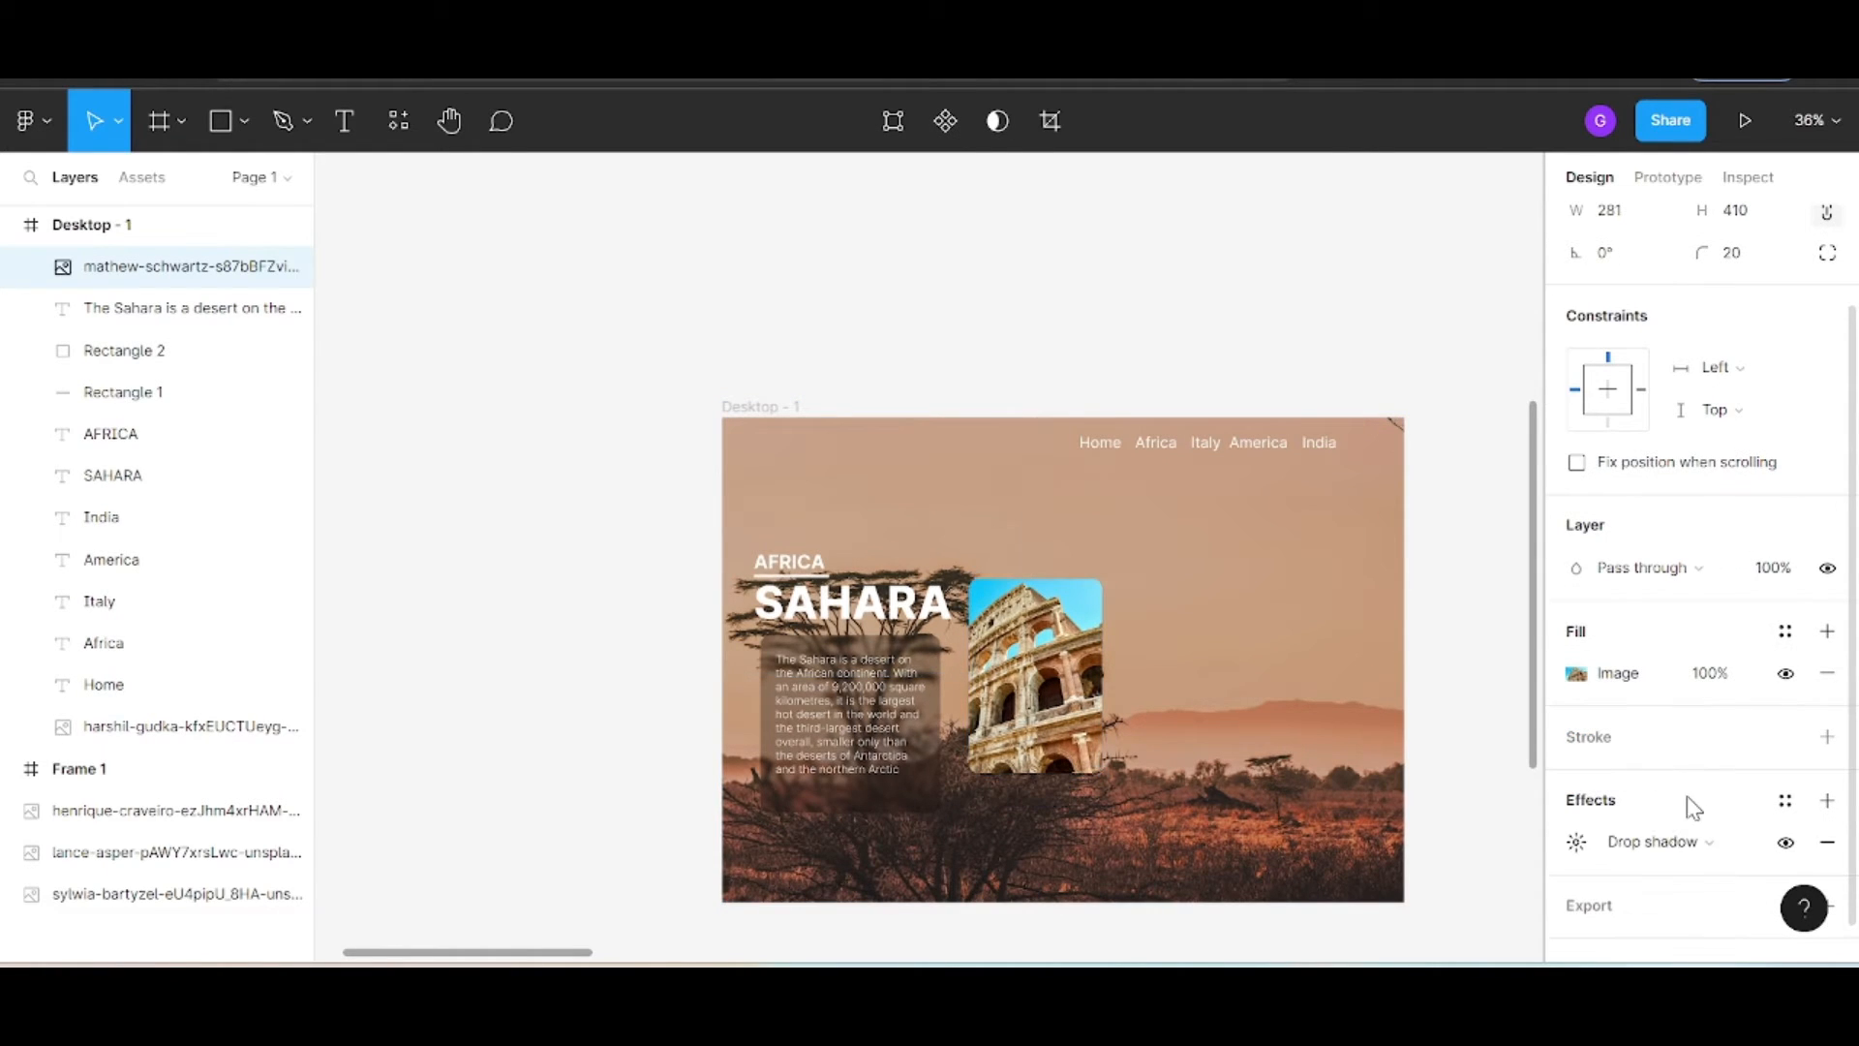
click(1577, 843)
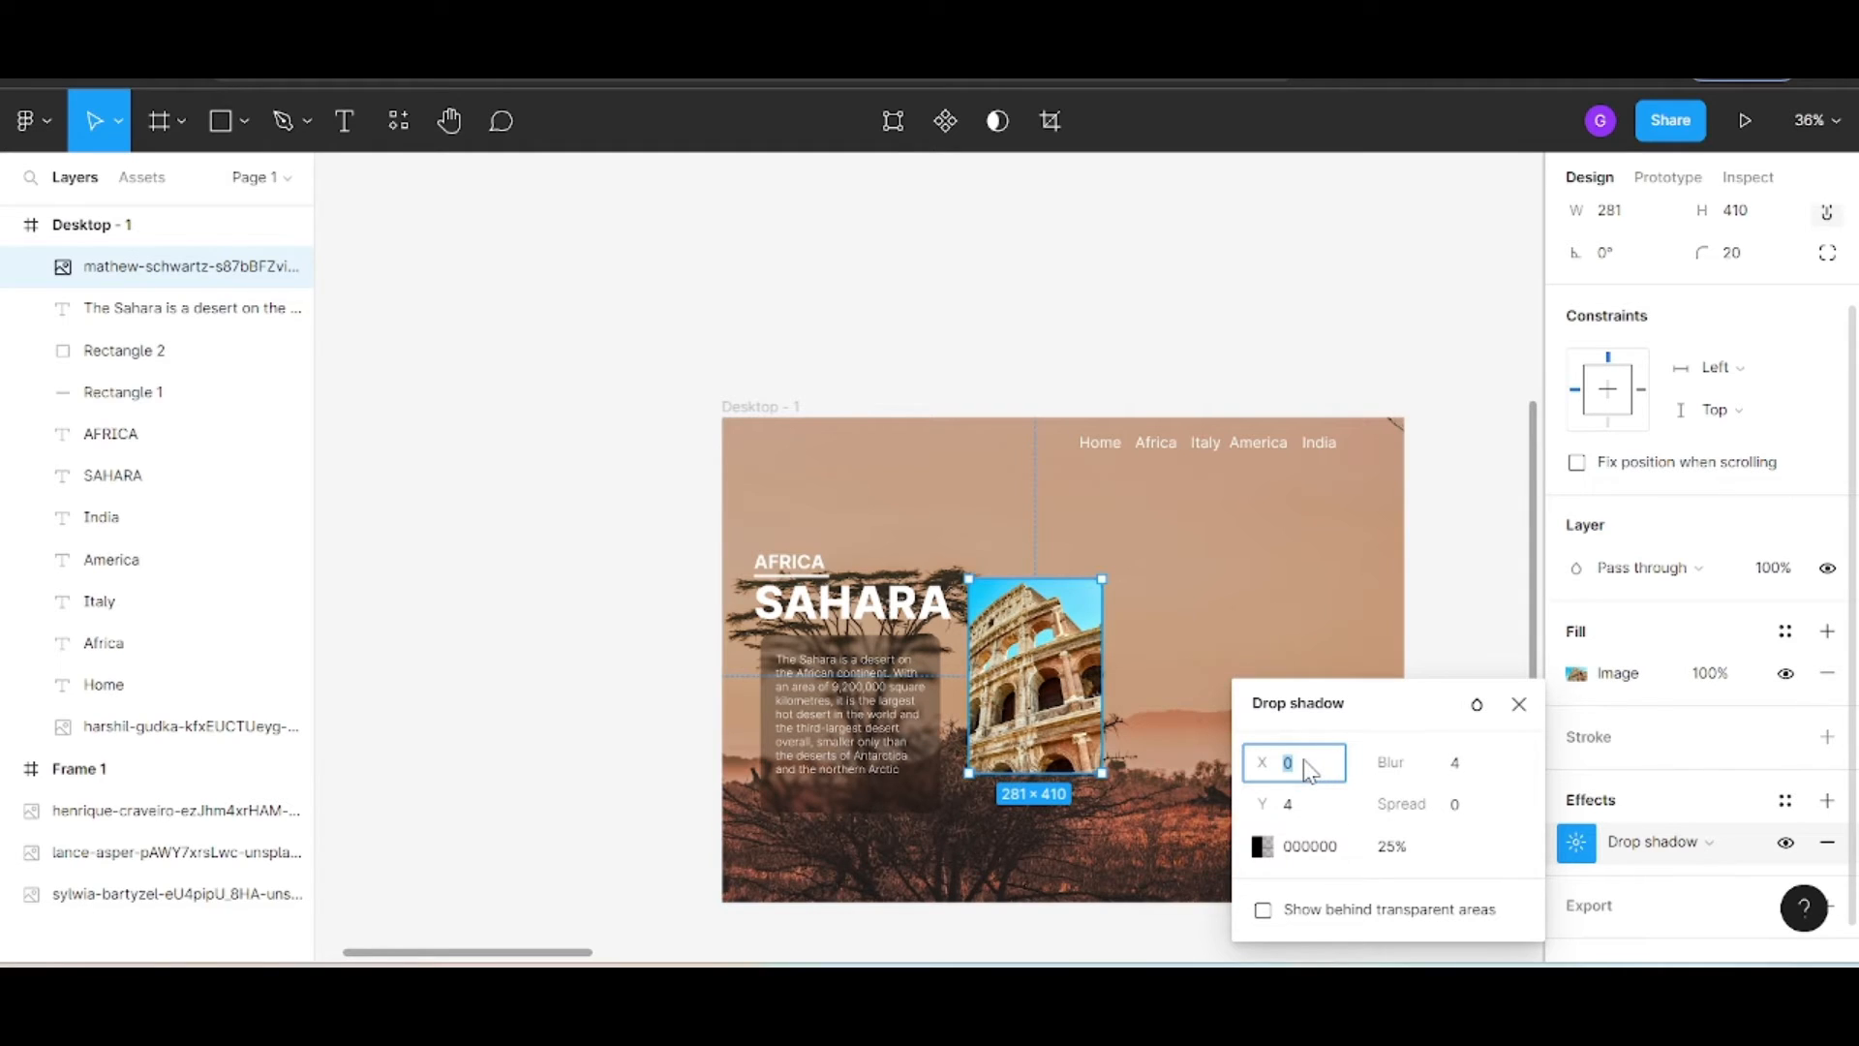
key(Tab)
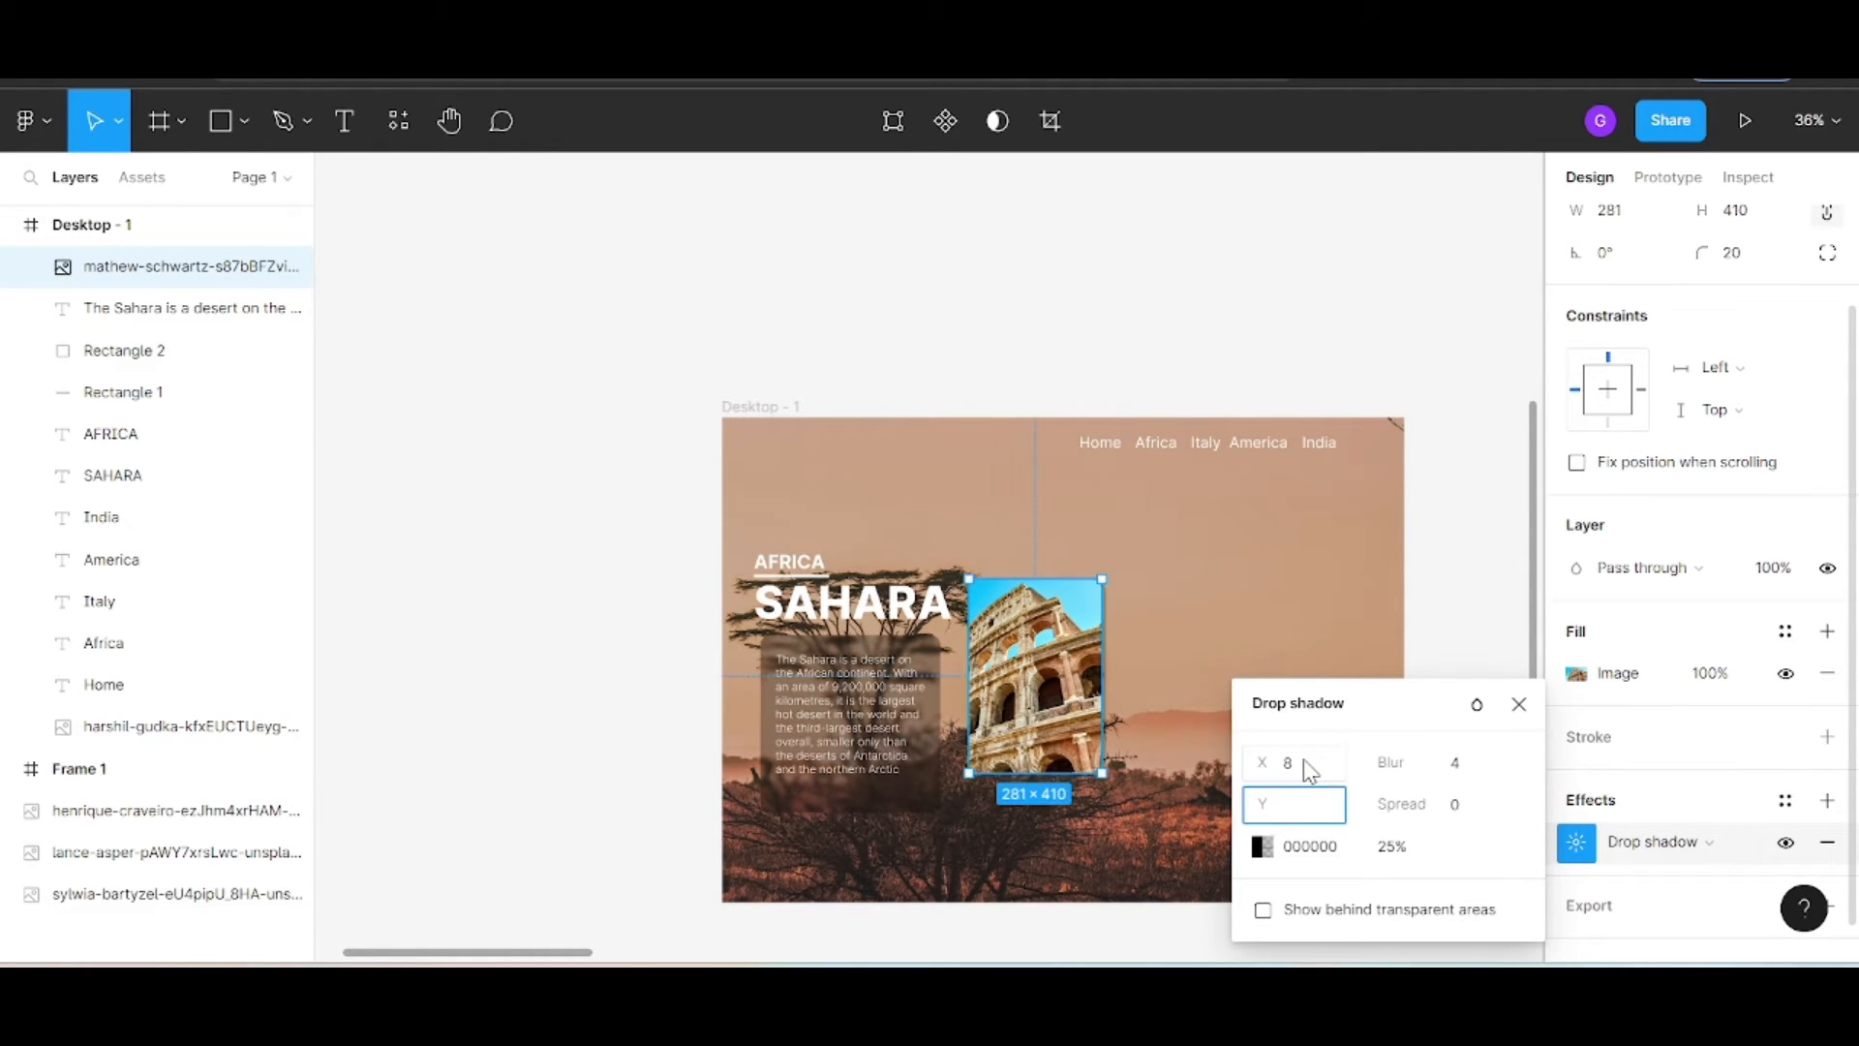
text(8)
key(Return)
click(1472, 764)
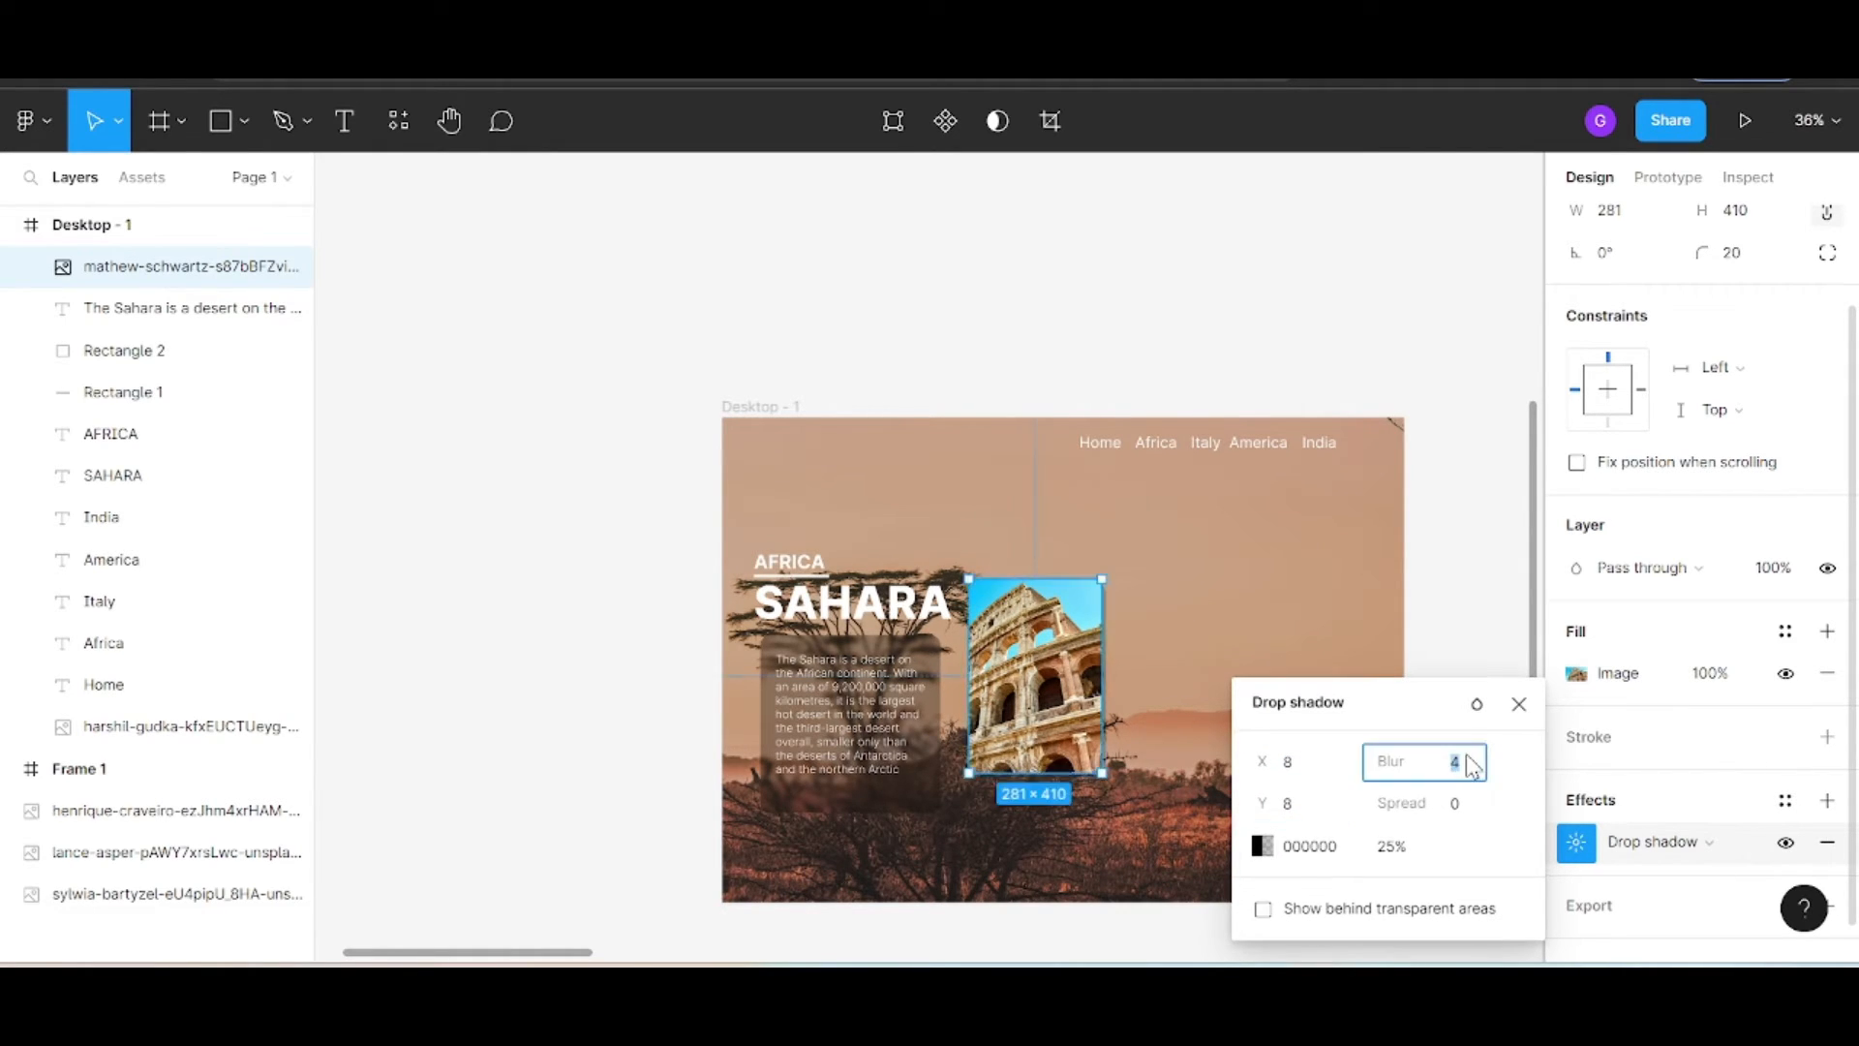
key(Return)
click(1256, 383)
scroll(1068, 678, up, 5)
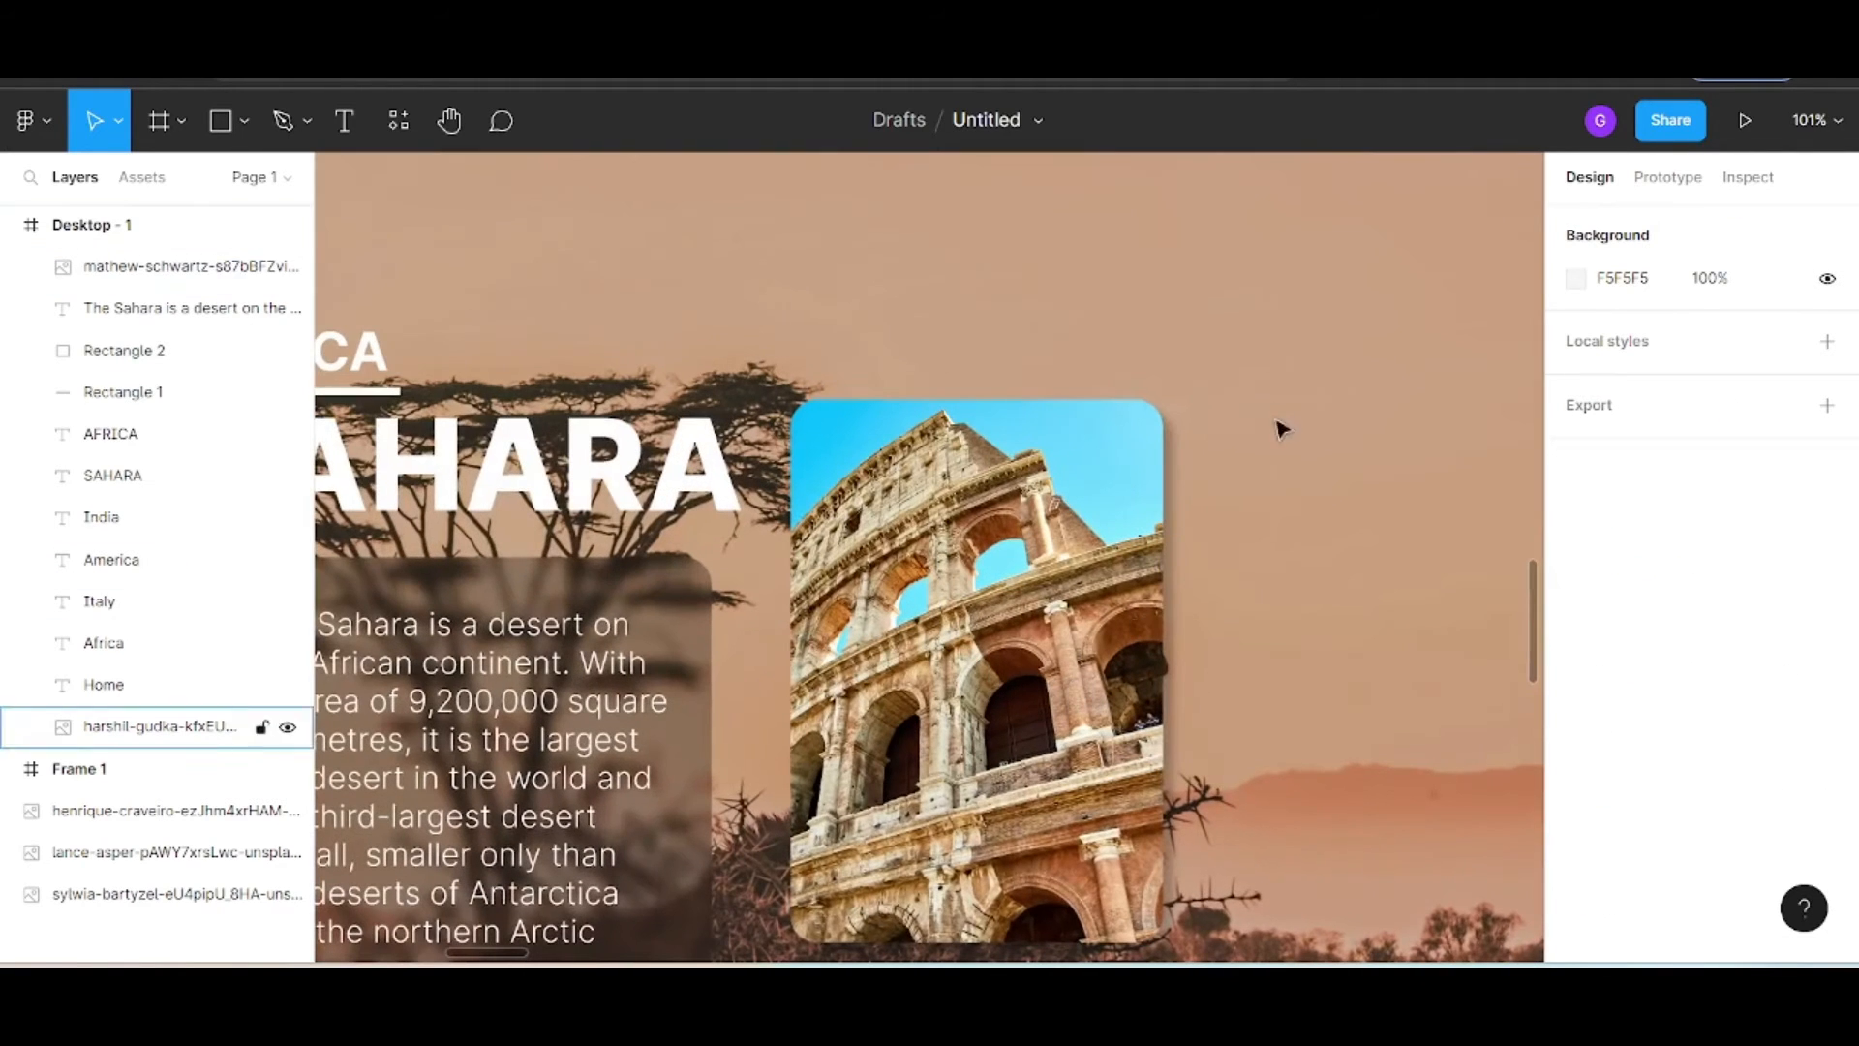
scroll(1176, 523, down, 2)
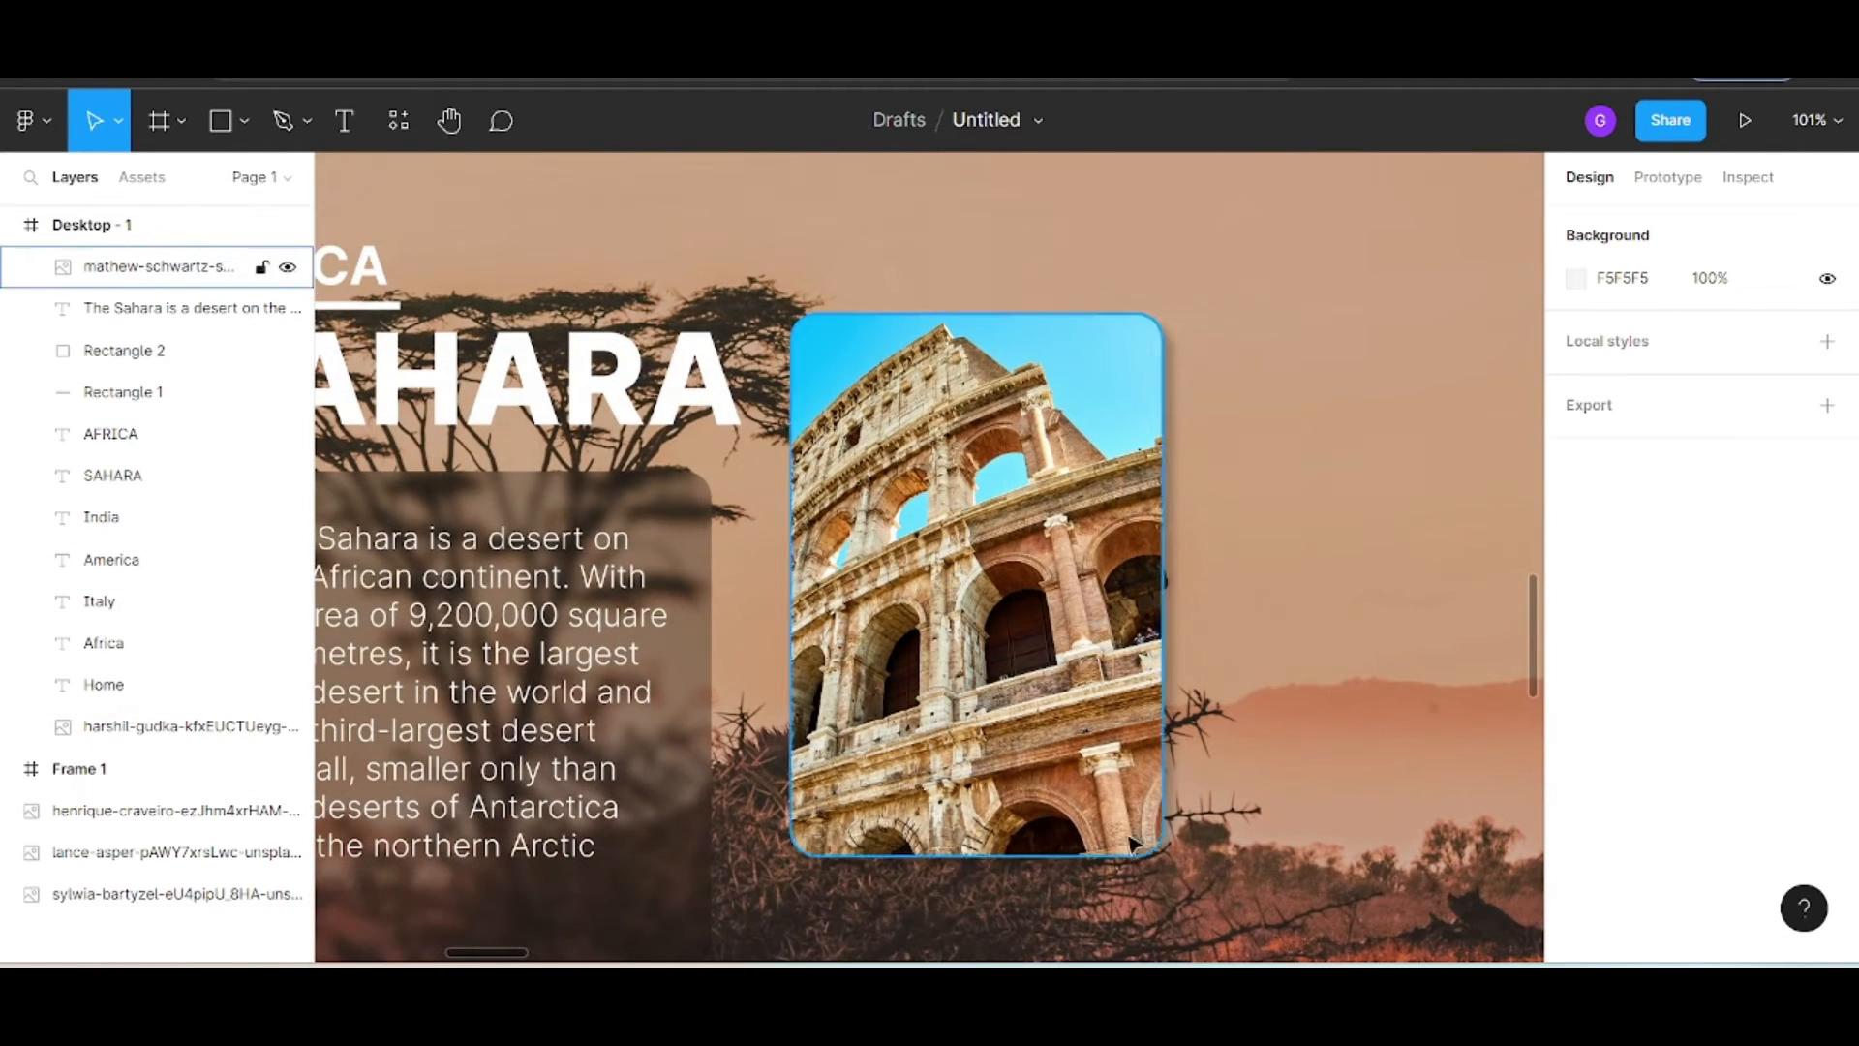
Move the aerial palm-tree photo onto the Desktop - 1 frame, at about X 290, Y 189
scroll(1152, 774, down, 4)
scroll(1153, 775, down, 3)
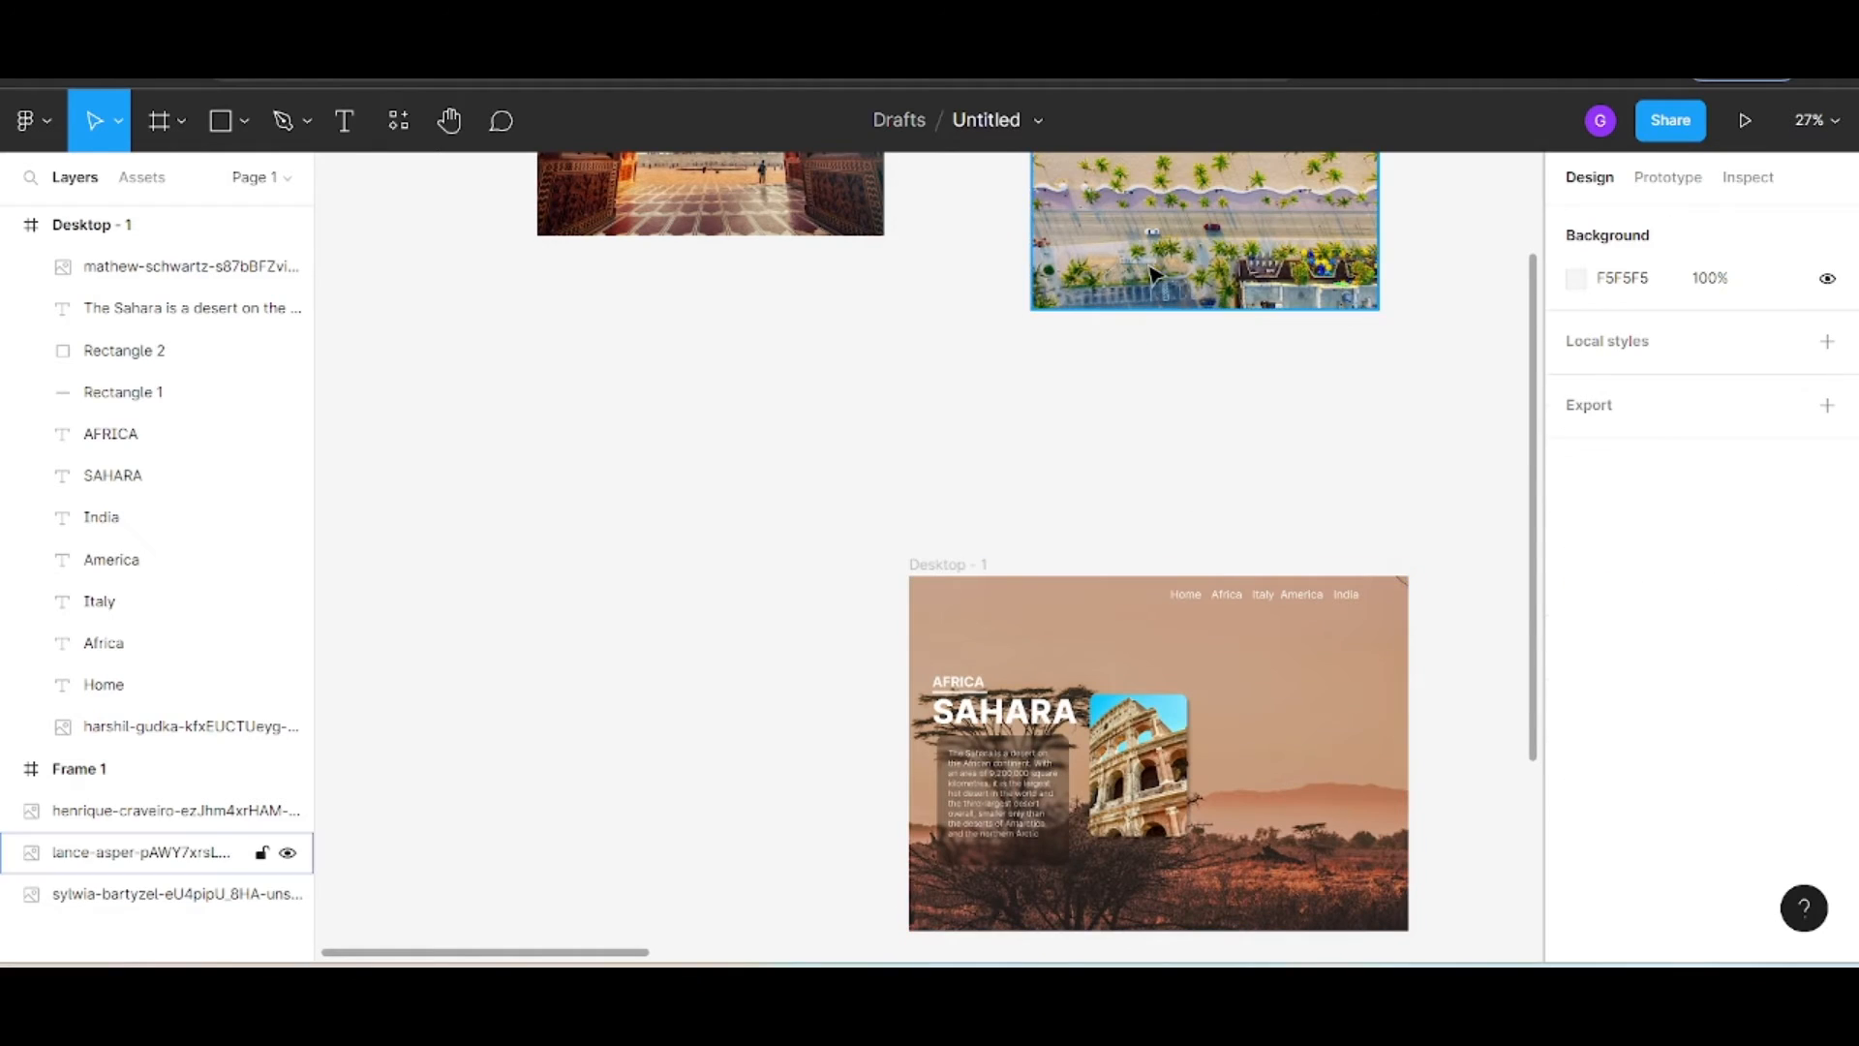
click(1162, 571)
drag(1162, 571, 1159, 817)
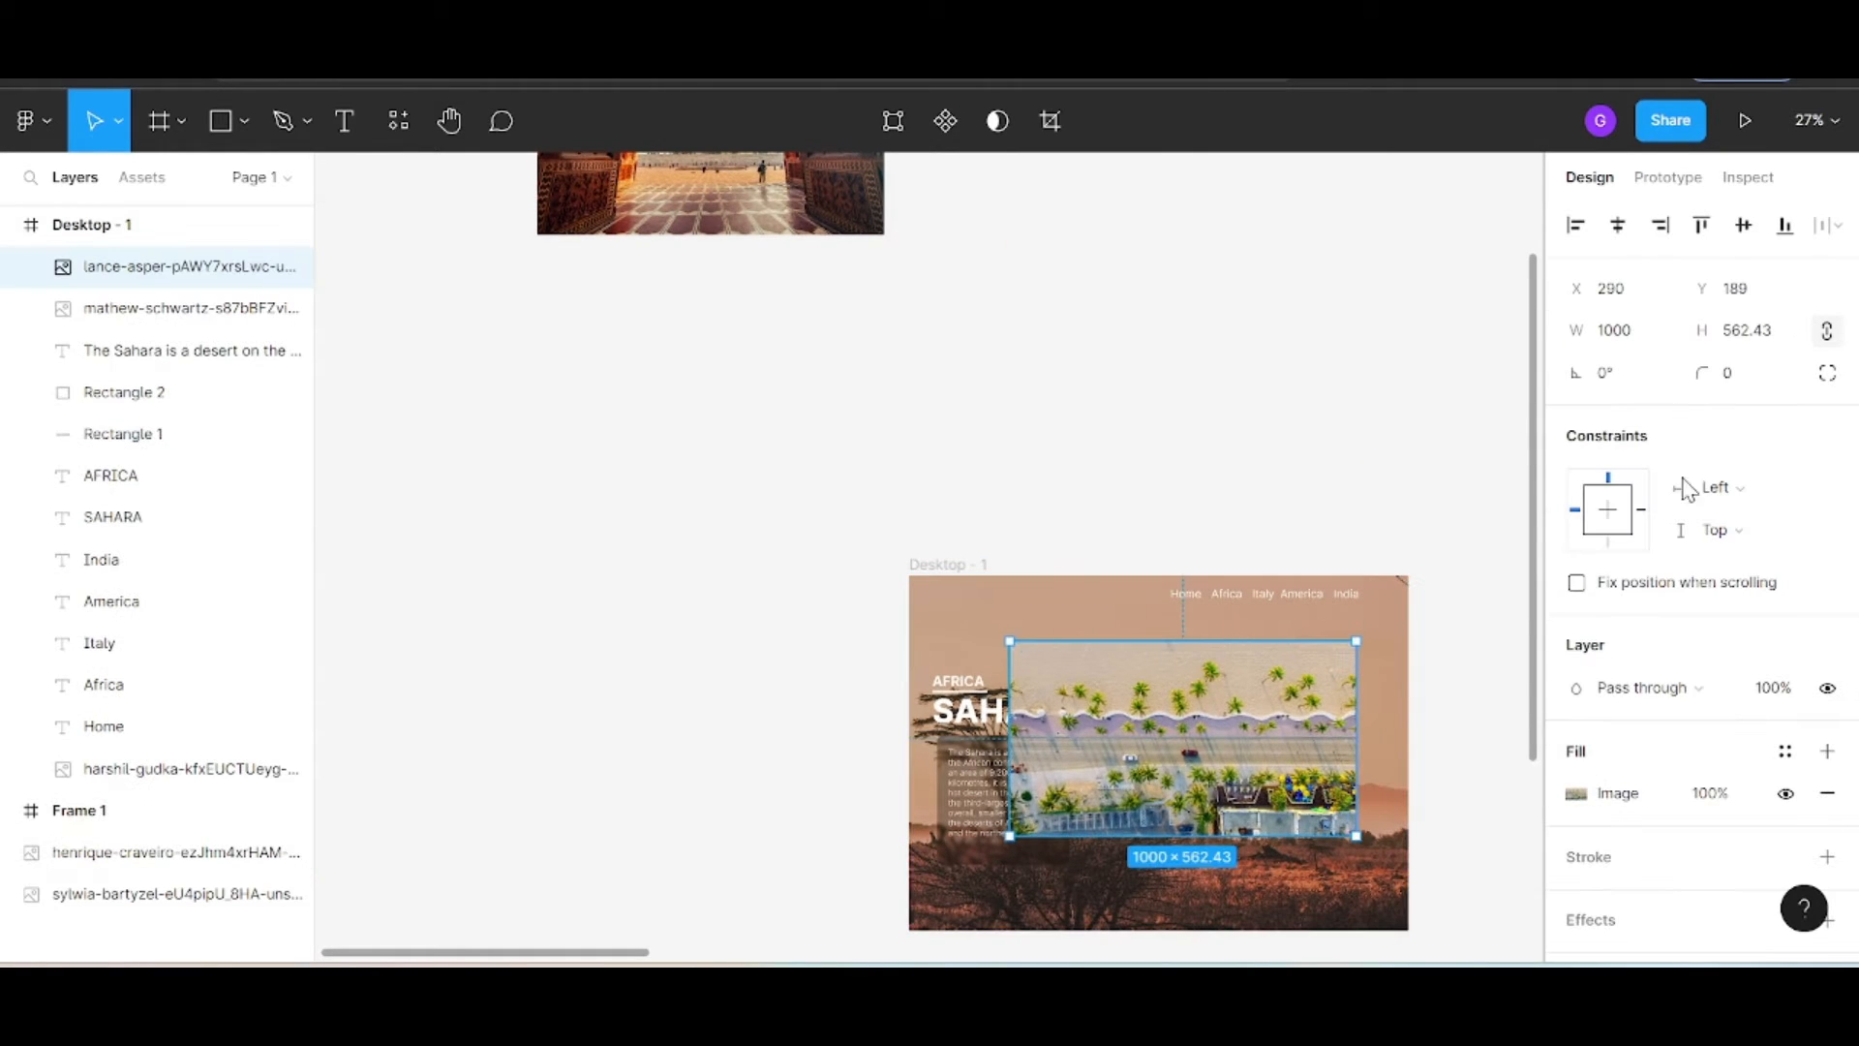
Set the aerial palm-tree photo's width to 281 with proportional scaling and move it beside the Colosseum photo, to about X 862, Y 346
click(1609, 334)
text(281)
key(Return)
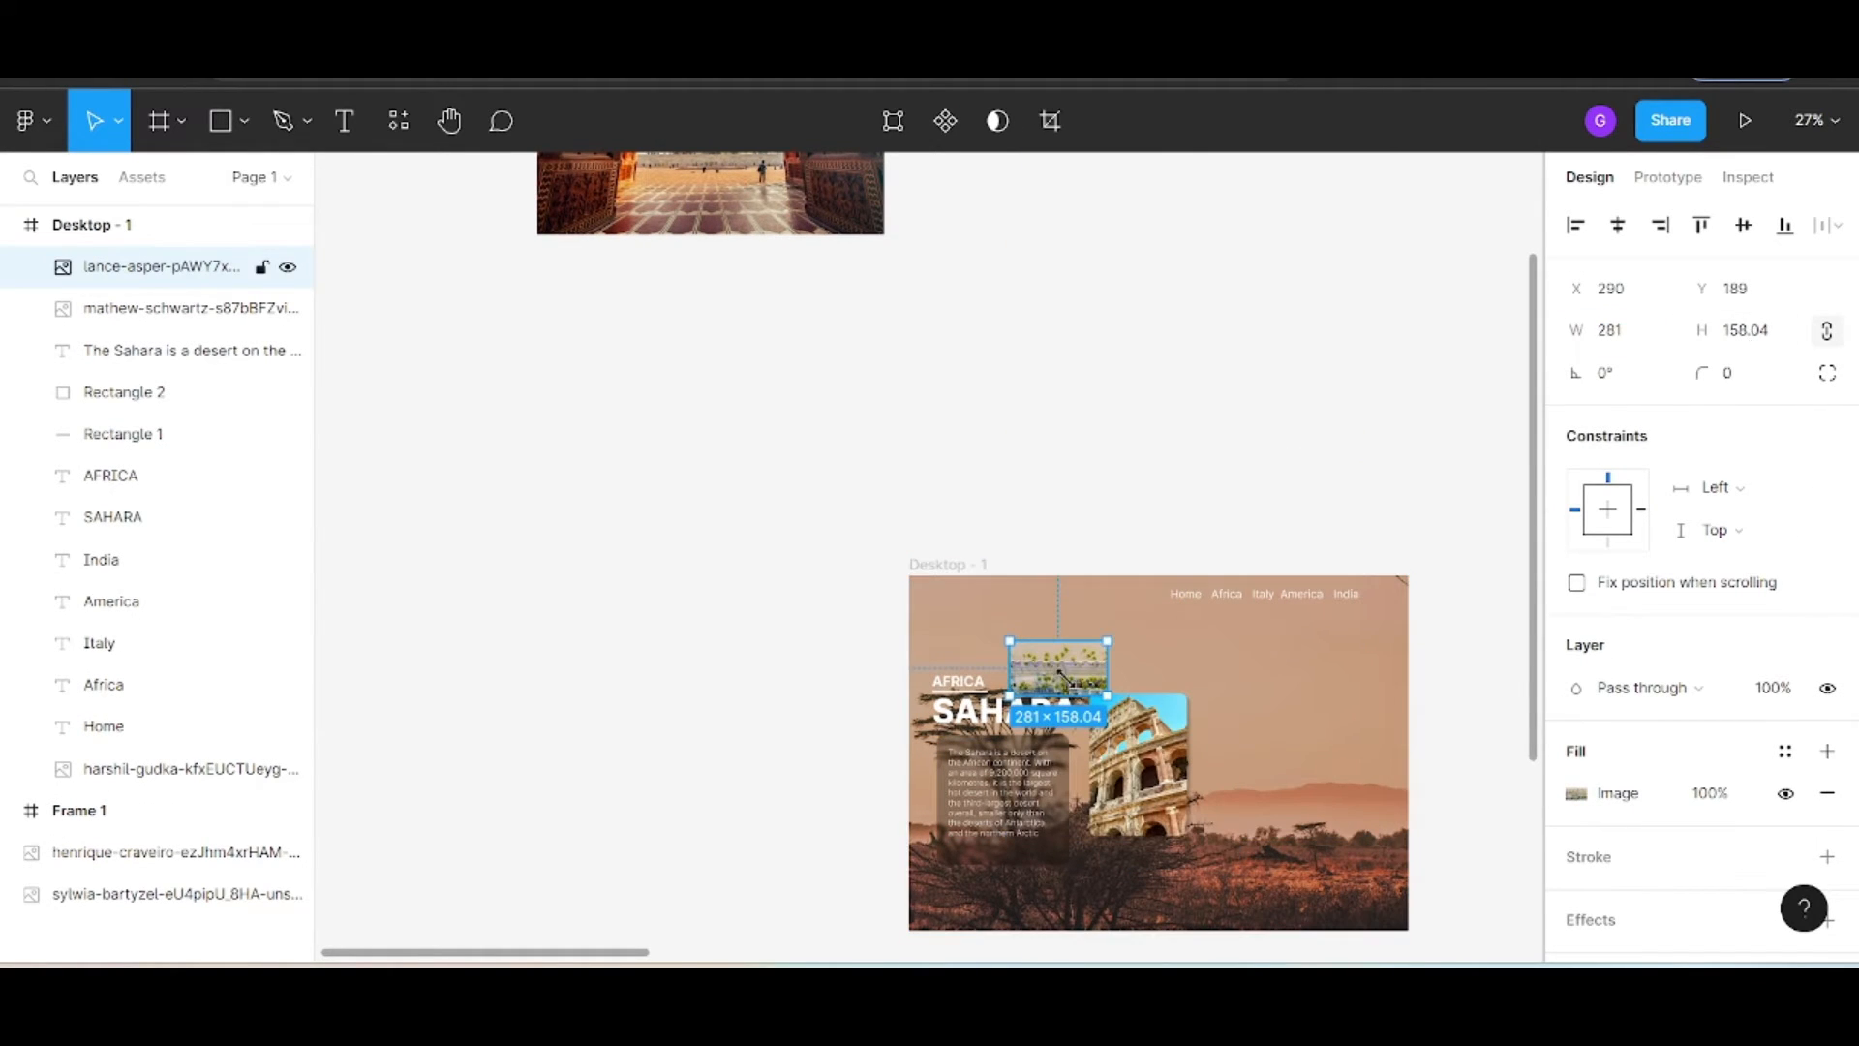
drag(1060, 677, 1245, 727)
scroll(1244, 724, up, 5)
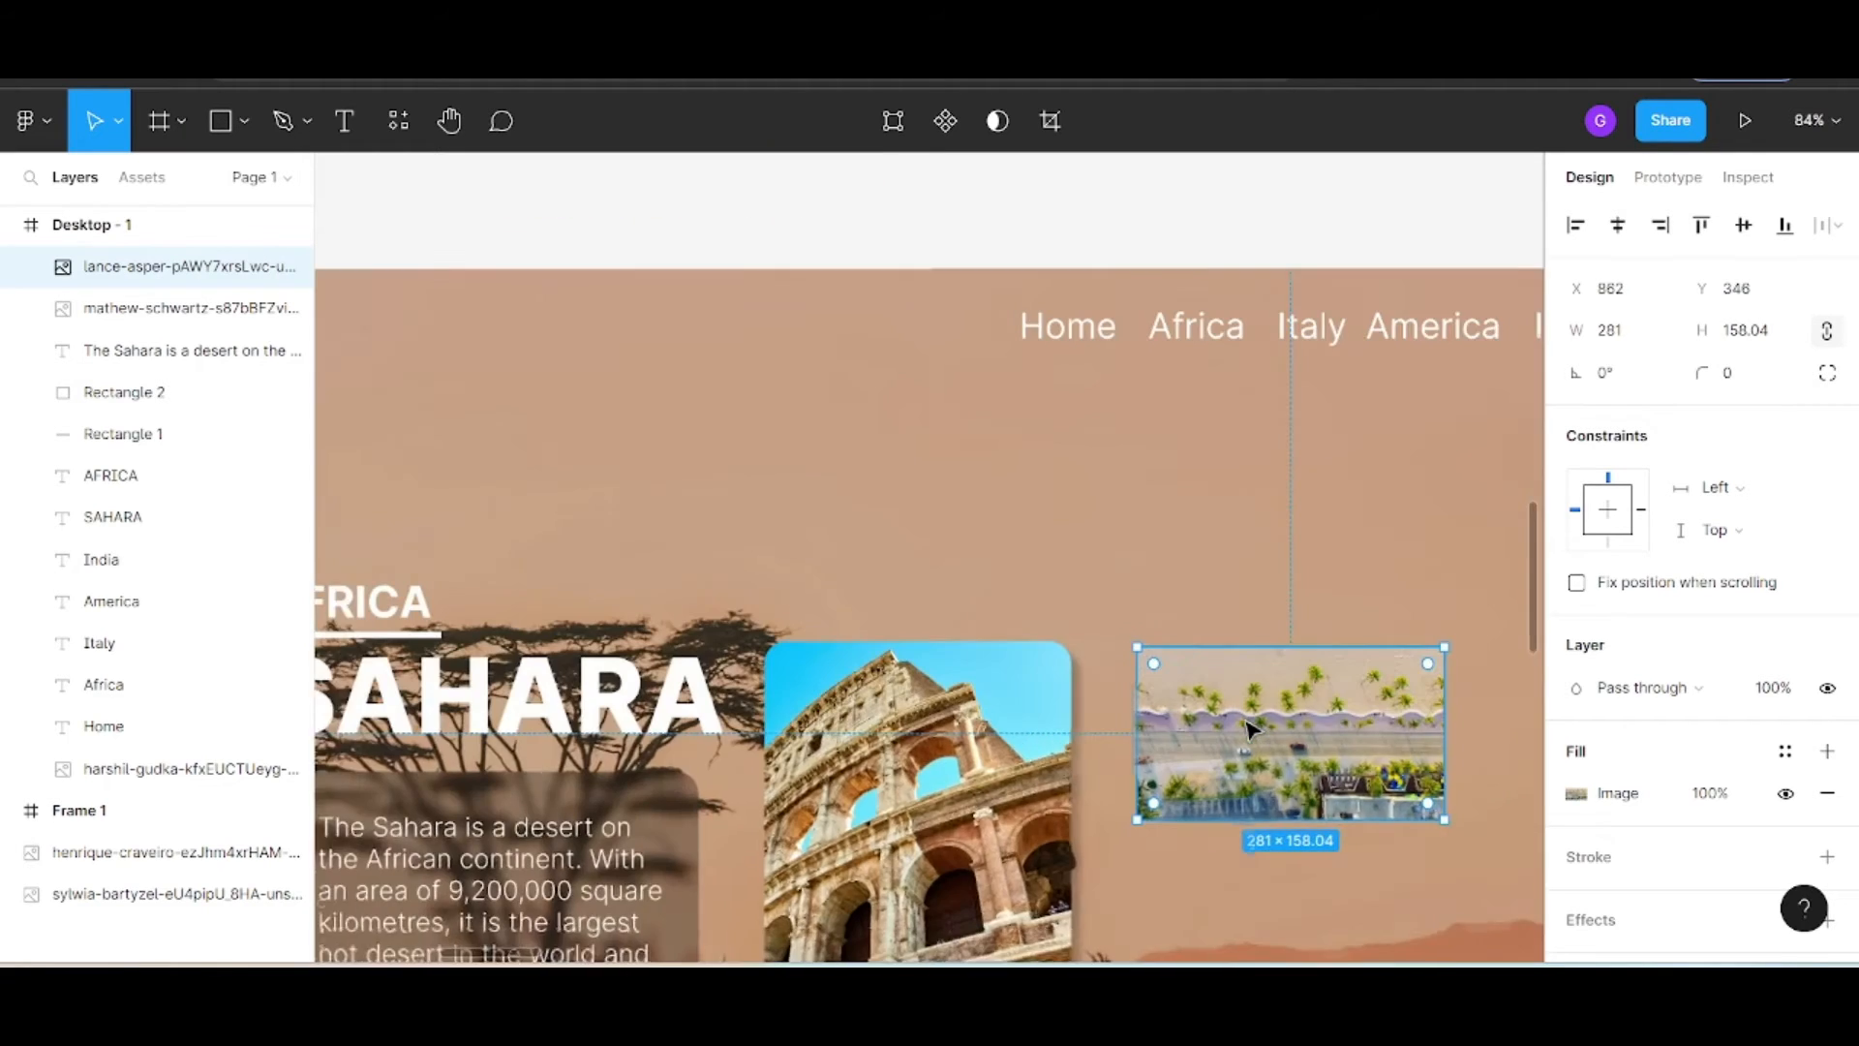
Align the palm-tree photo with the Colosseum photo at X 844, Y 341 and extend its lower edge to a height of 410
scroll(1243, 725, down, 3)
drag(1234, 397, 1220, 387)
drag(1301, 495, 1303, 778)
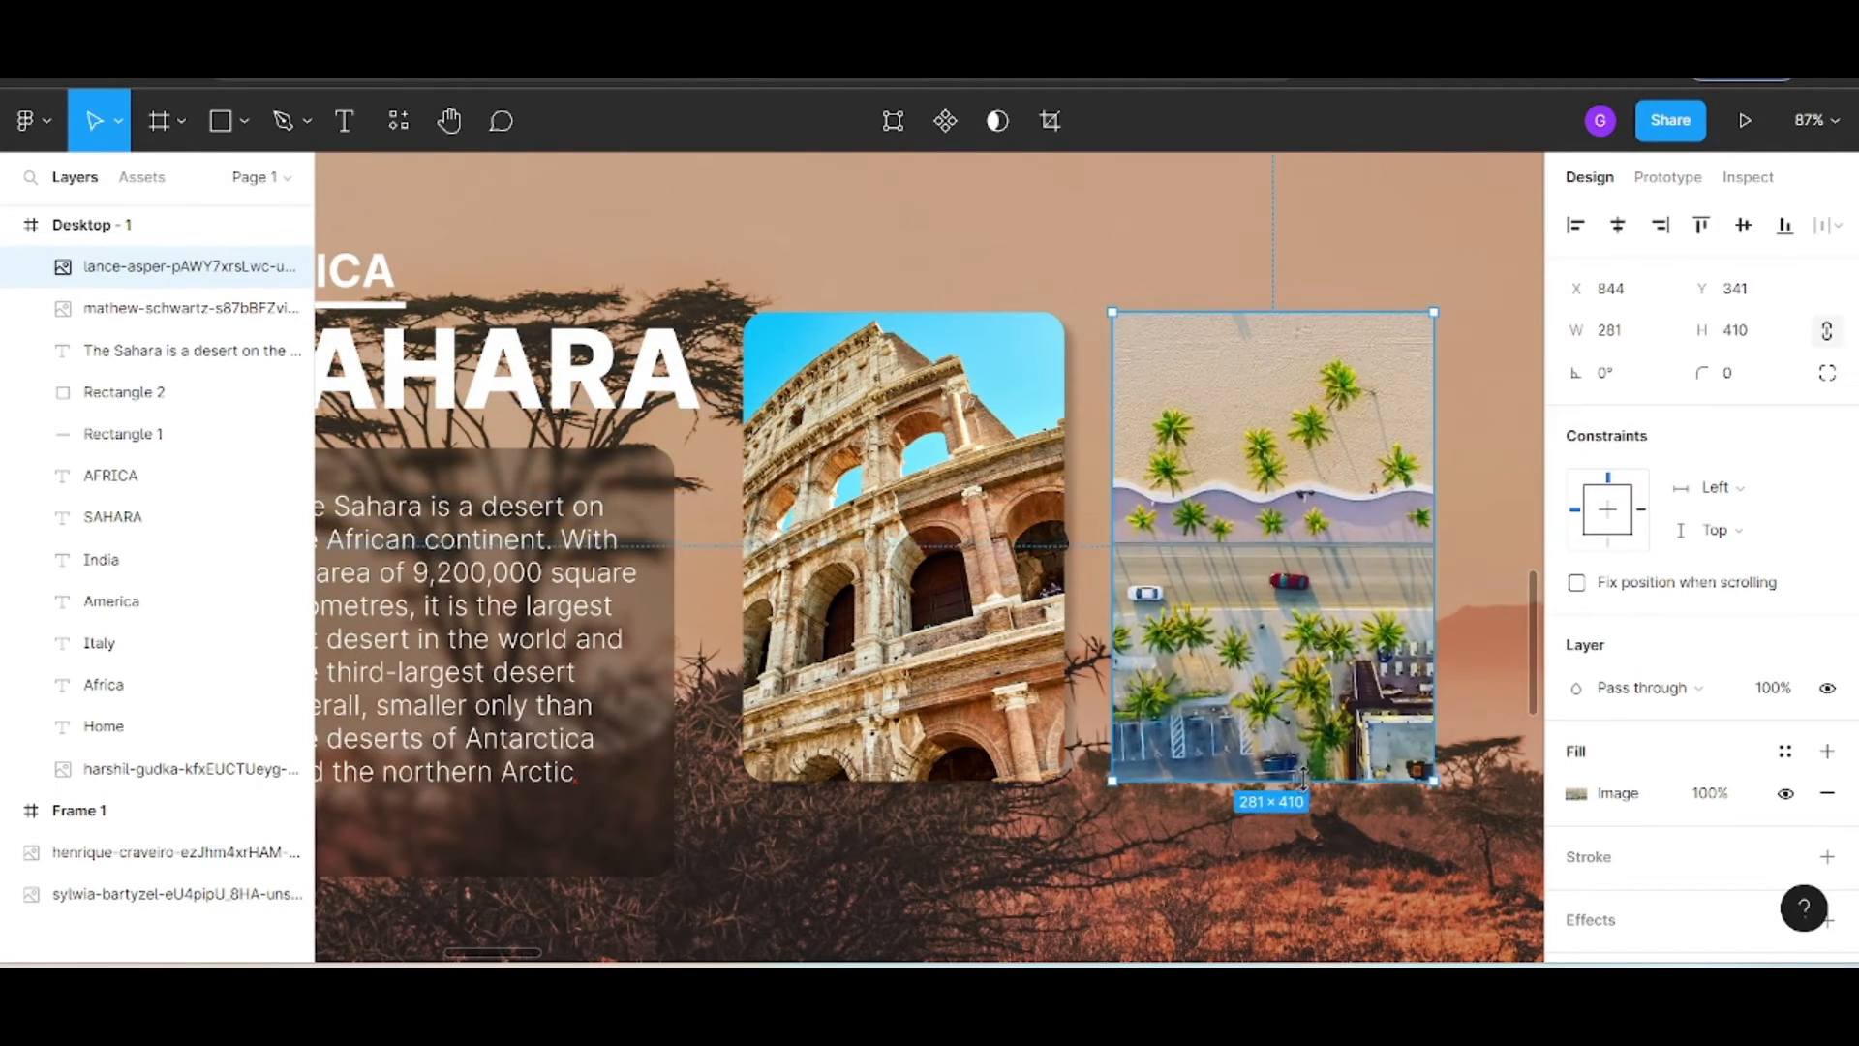
Give the palm-tree photo a corner radius of 20
click(1734, 376)
text(20)
key(Return)
Add a drop shadow to the palm-tree photo with X offset 8, Y offset 8 and blur 8
scroll(1803, 856, down, 2)
click(1578, 801)
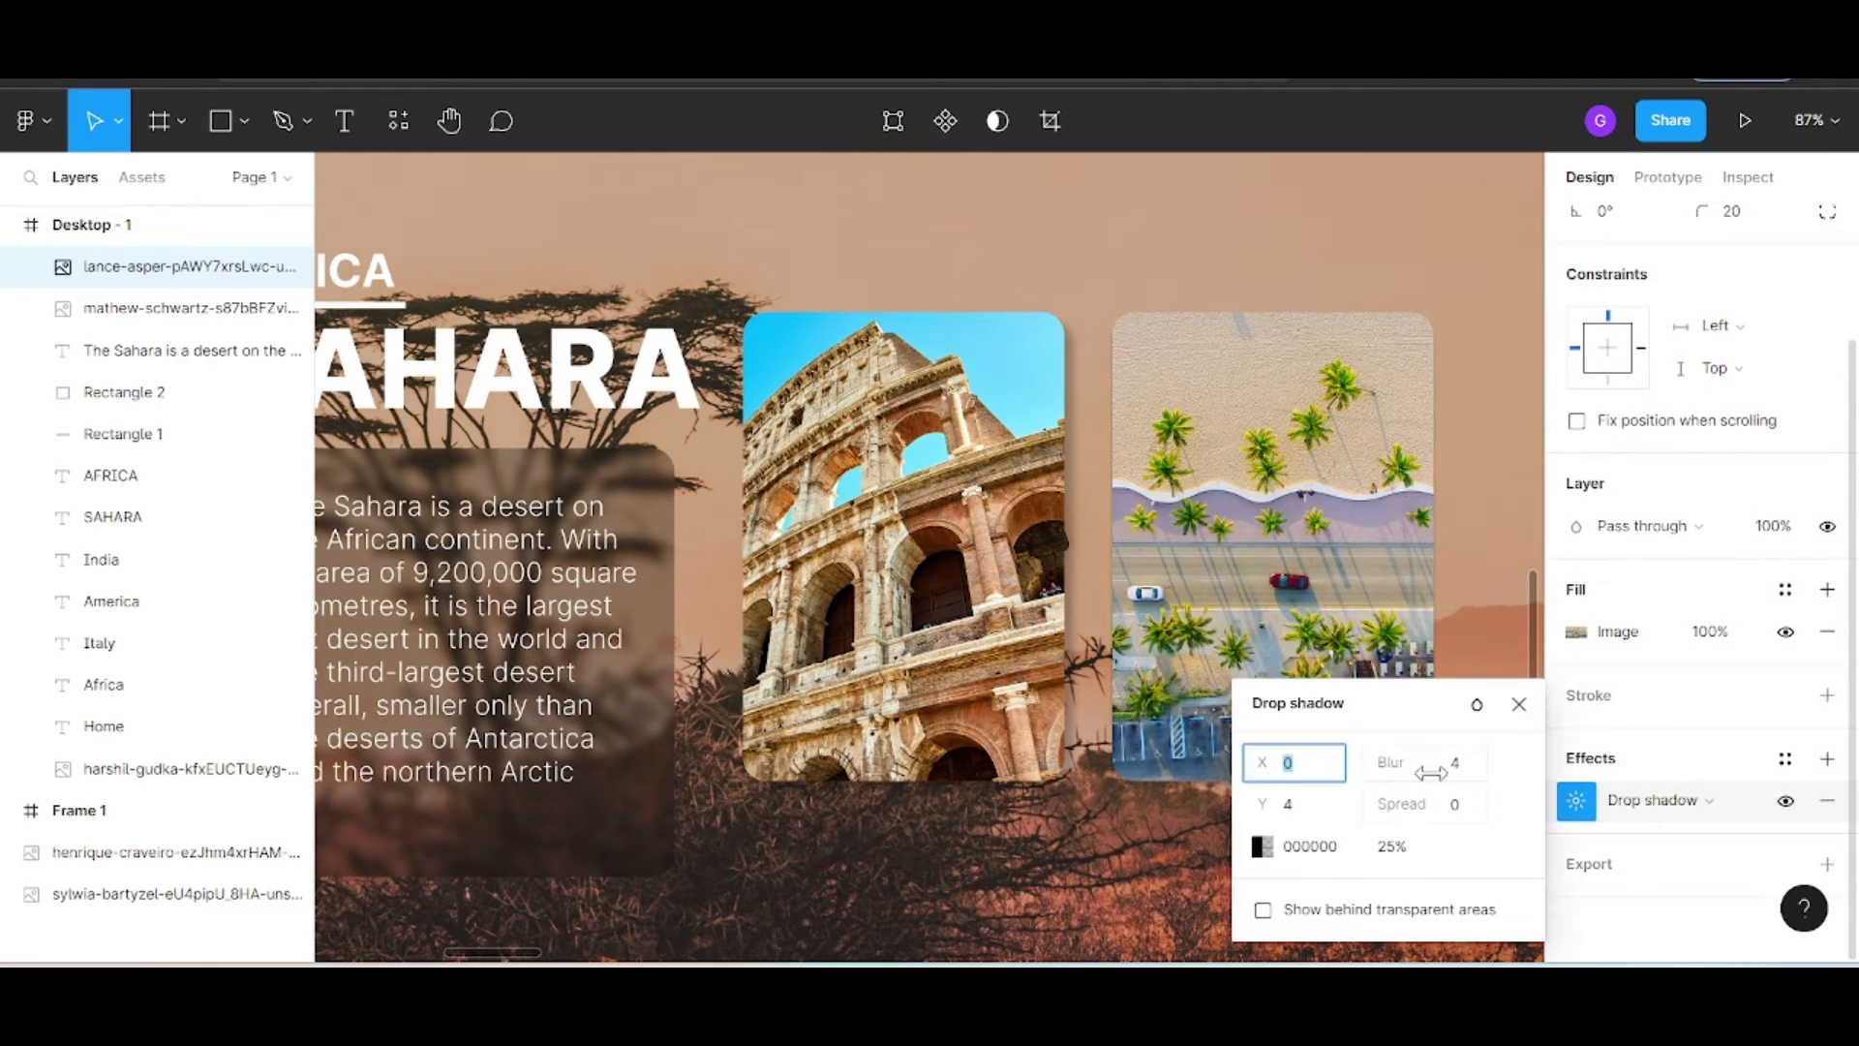
click(1320, 811)
key(Return)
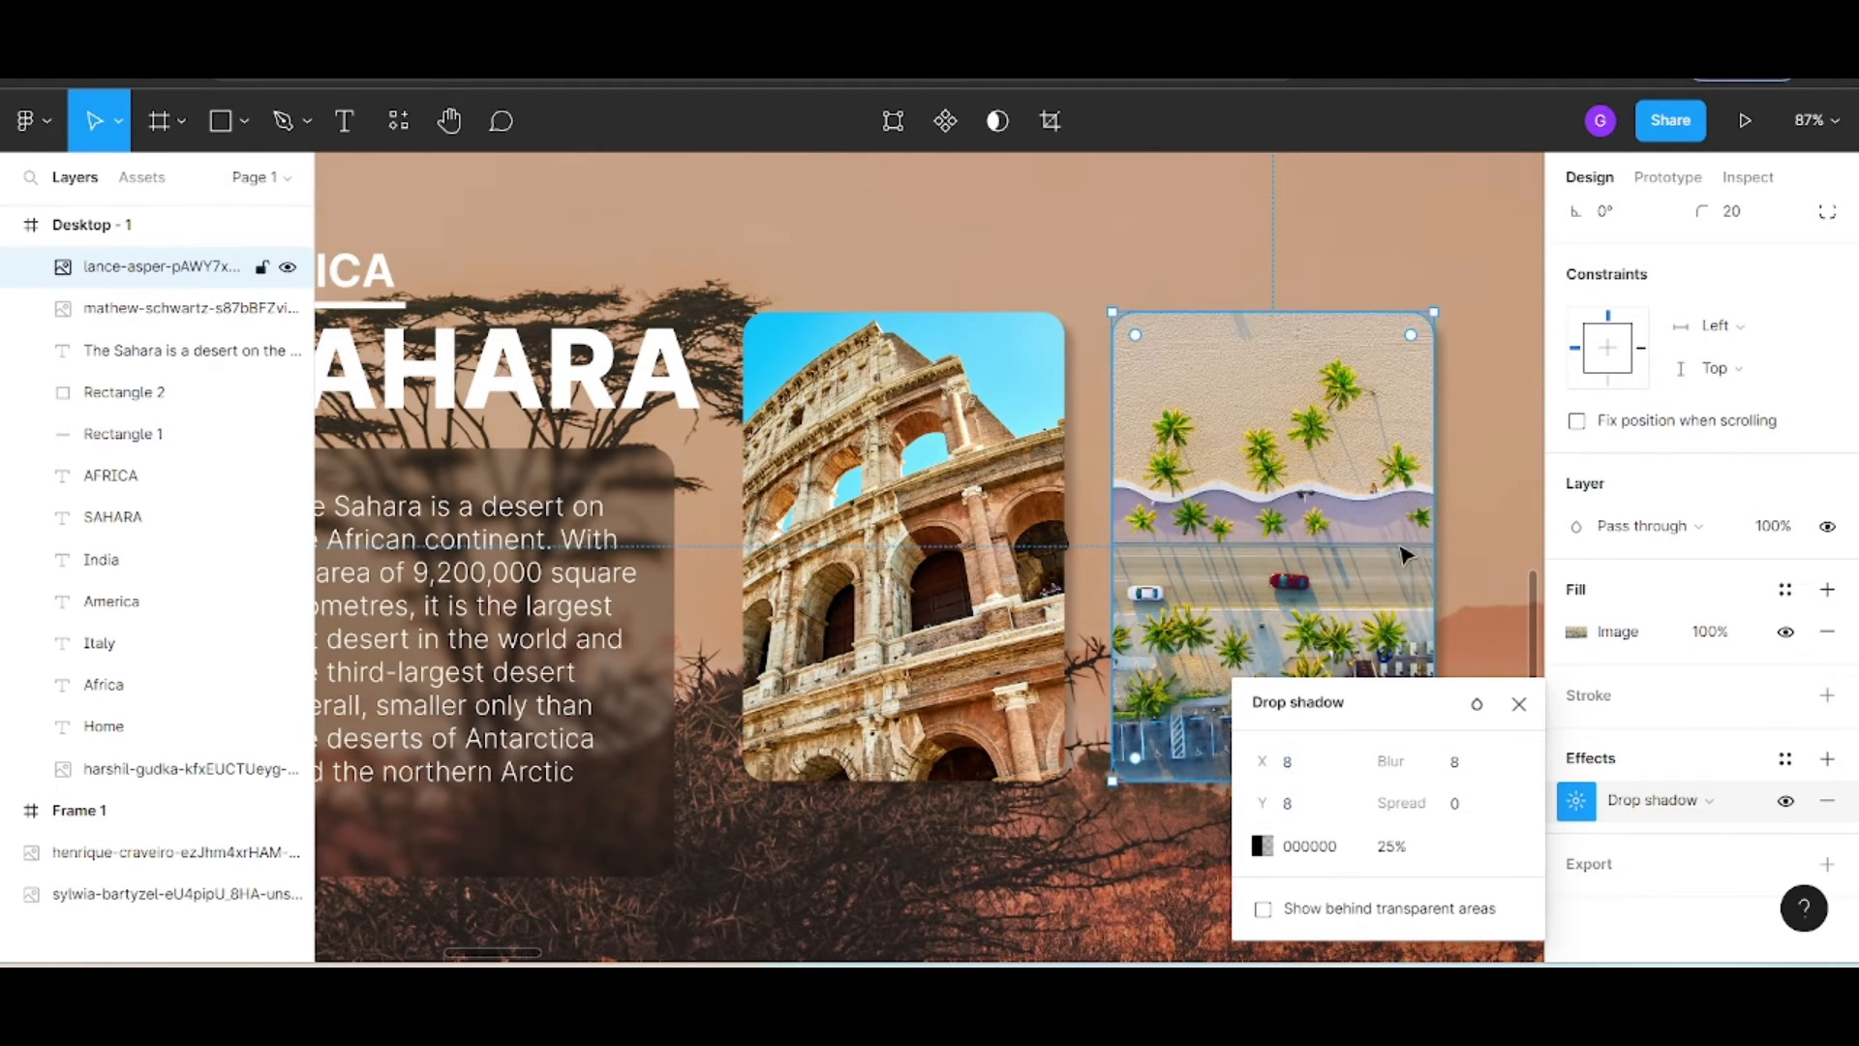
key(shift+Return)
Move the Taj Mahal photo onto the Desktop - 1 frame, at about X 397, Y 94
scroll(1367, 604, down, 3)
drag(546, 959, 643, 954)
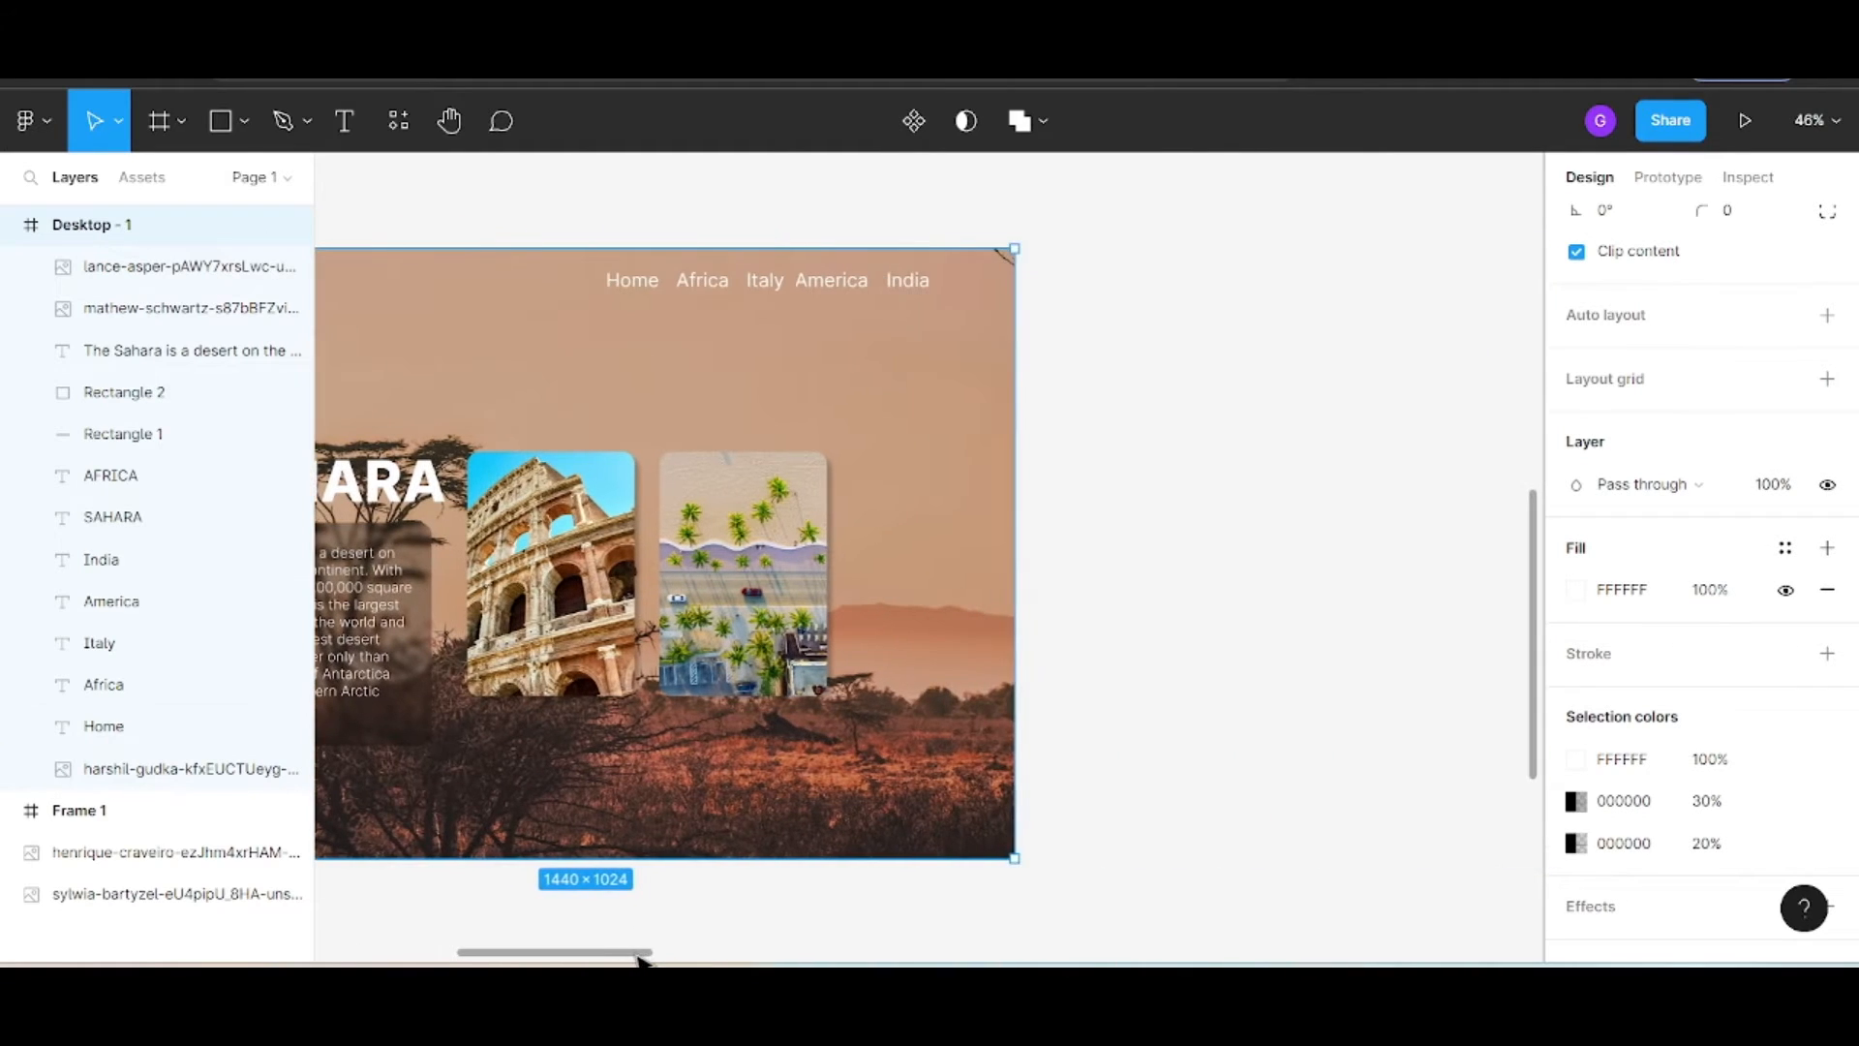
drag(489, 953, 412, 954)
scroll(542, 745, up, 7)
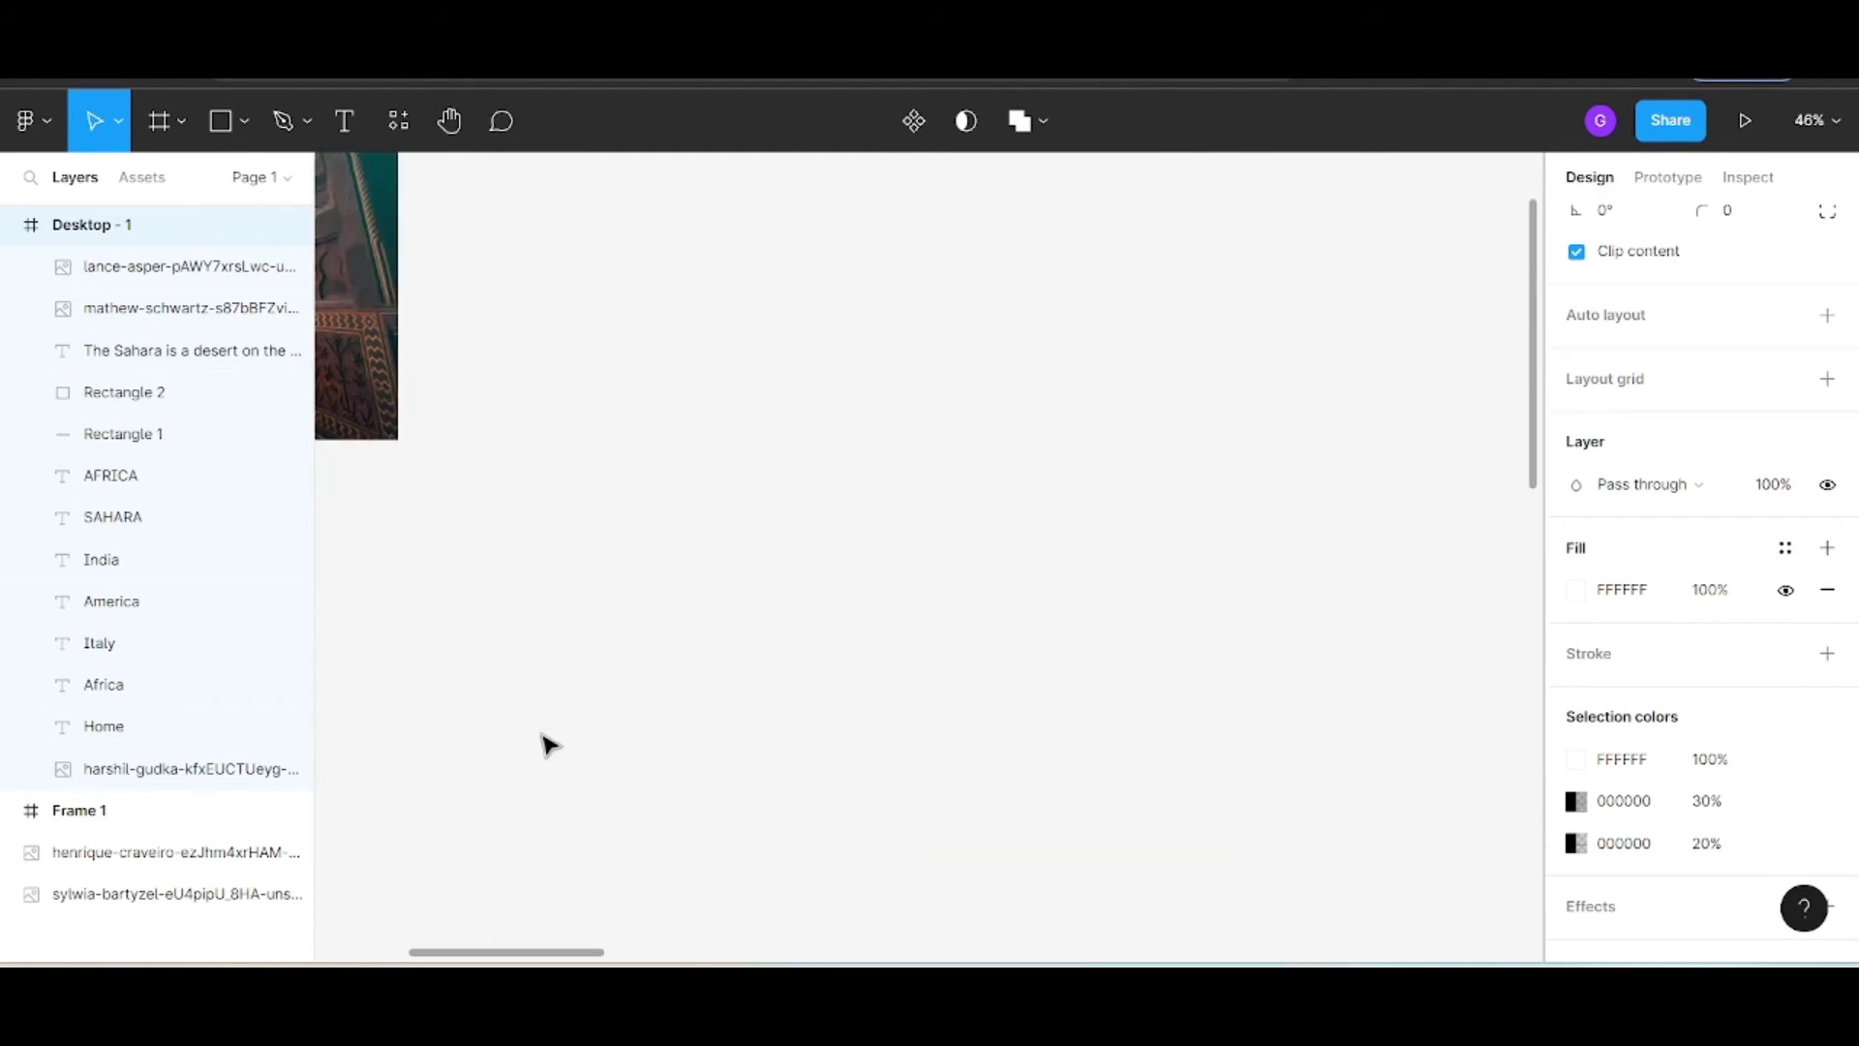
scroll(542, 744, down, 2)
drag(363, 393, 892, 668)
scroll(891, 668, down, 3)
scroll(896, 755, down, 2)
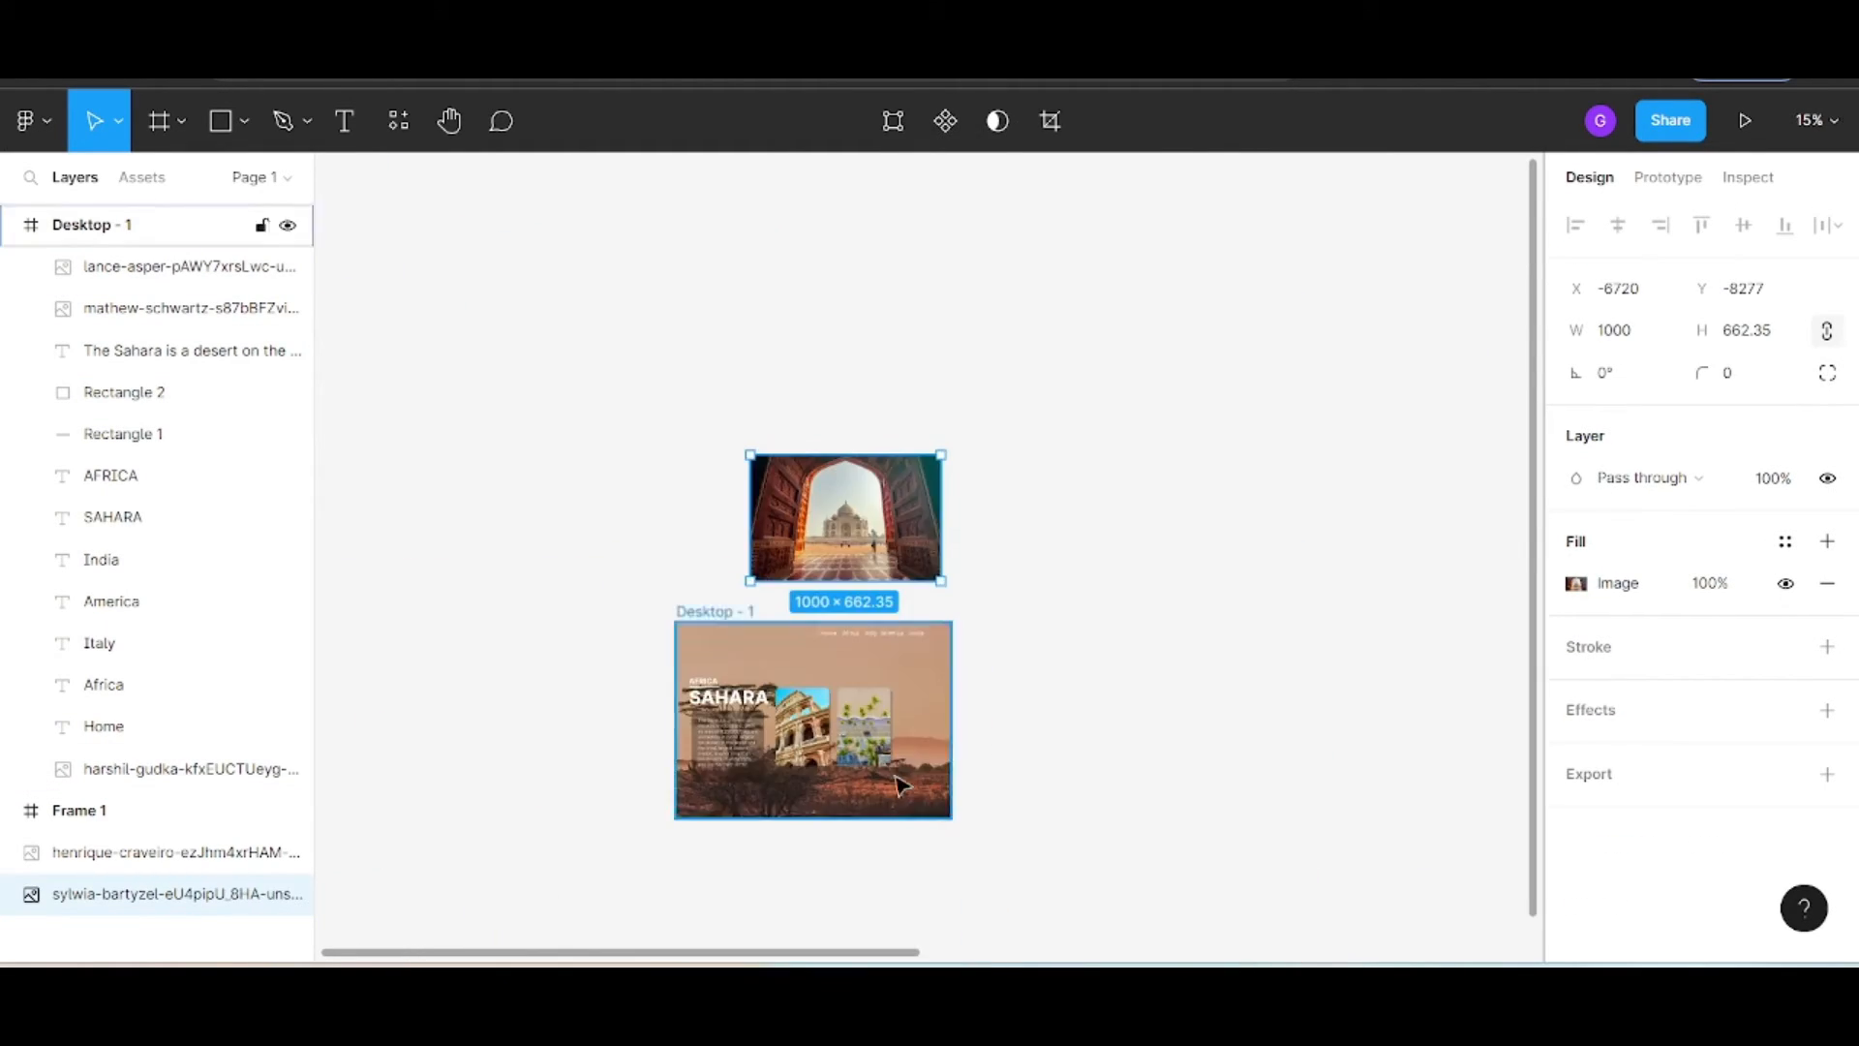
scroll(876, 700, up, 4)
drag(854, 266, 590, 831)
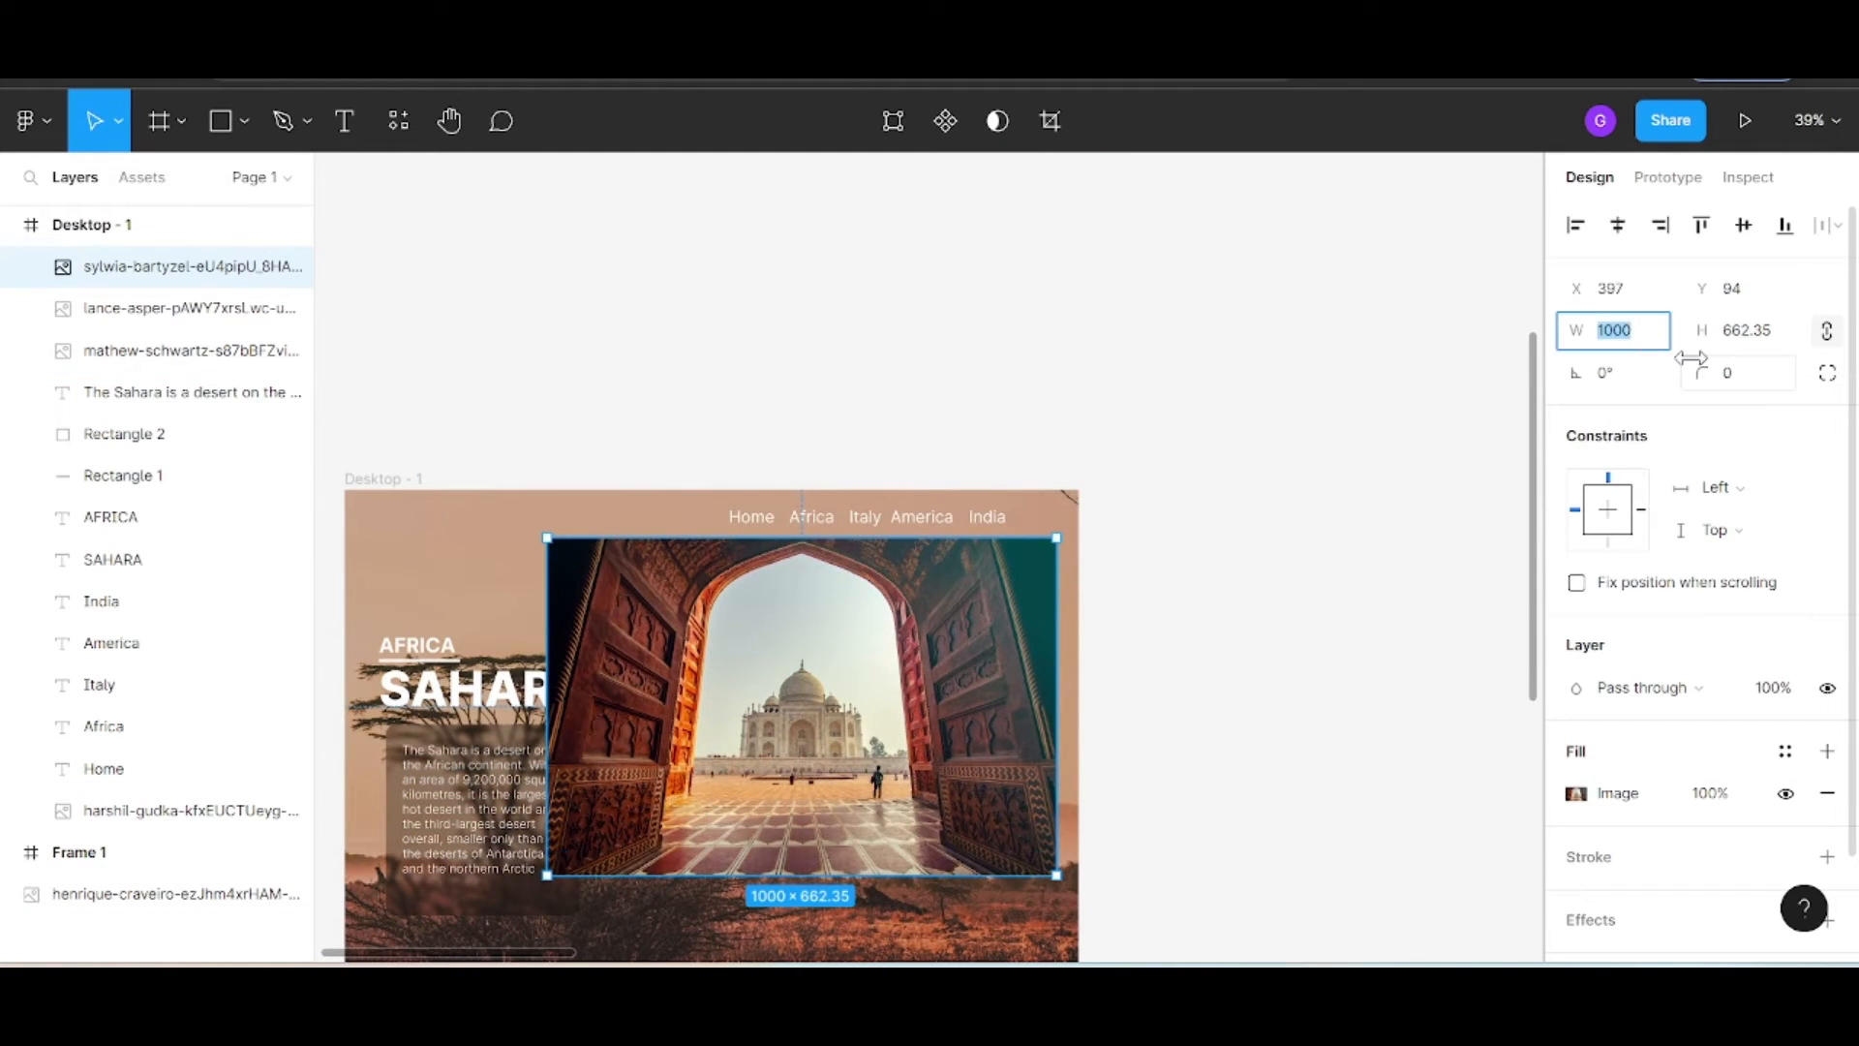
Resize the Taj Mahal photo to 281 × 410 and place it beside the palm-tree photo at about X 1159, Y 341
text(281)
key(Return)
drag(640, 587, 1032, 868)
Give the Taj Mahal photo a corner radius of 20
click(1726, 373)
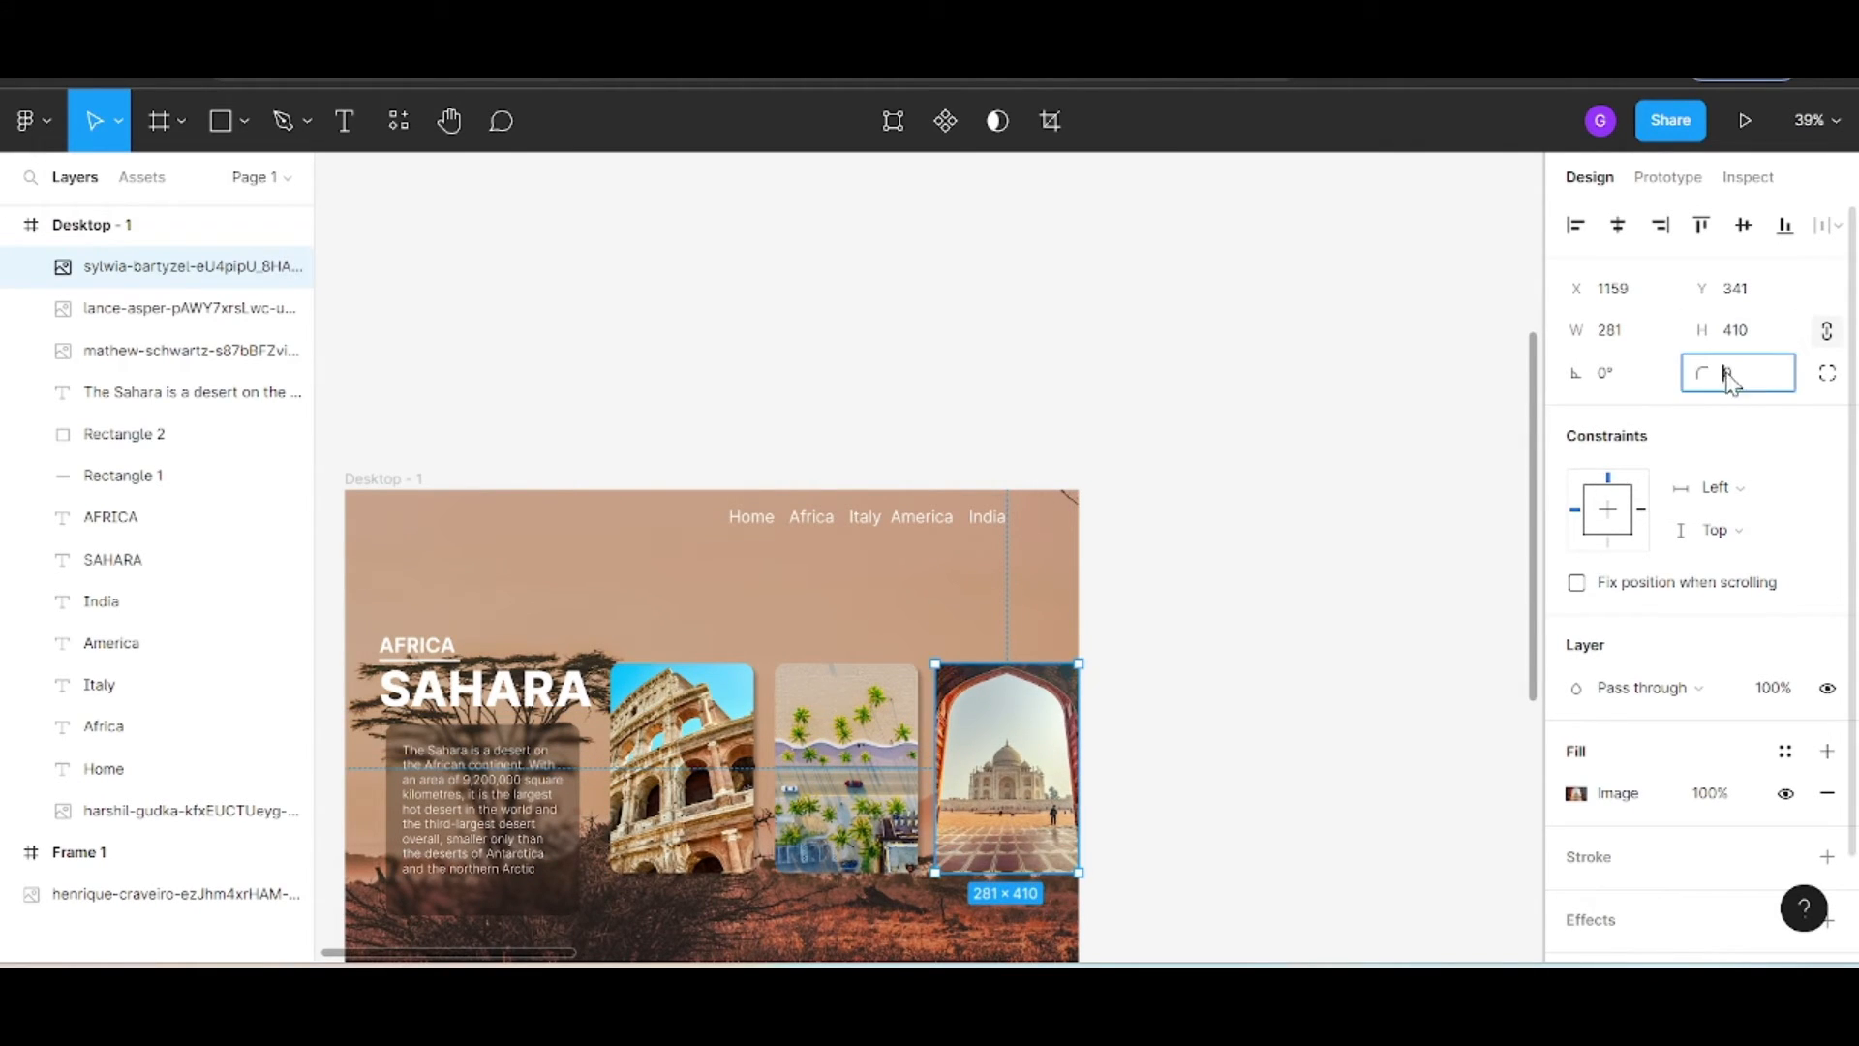
key(Return)
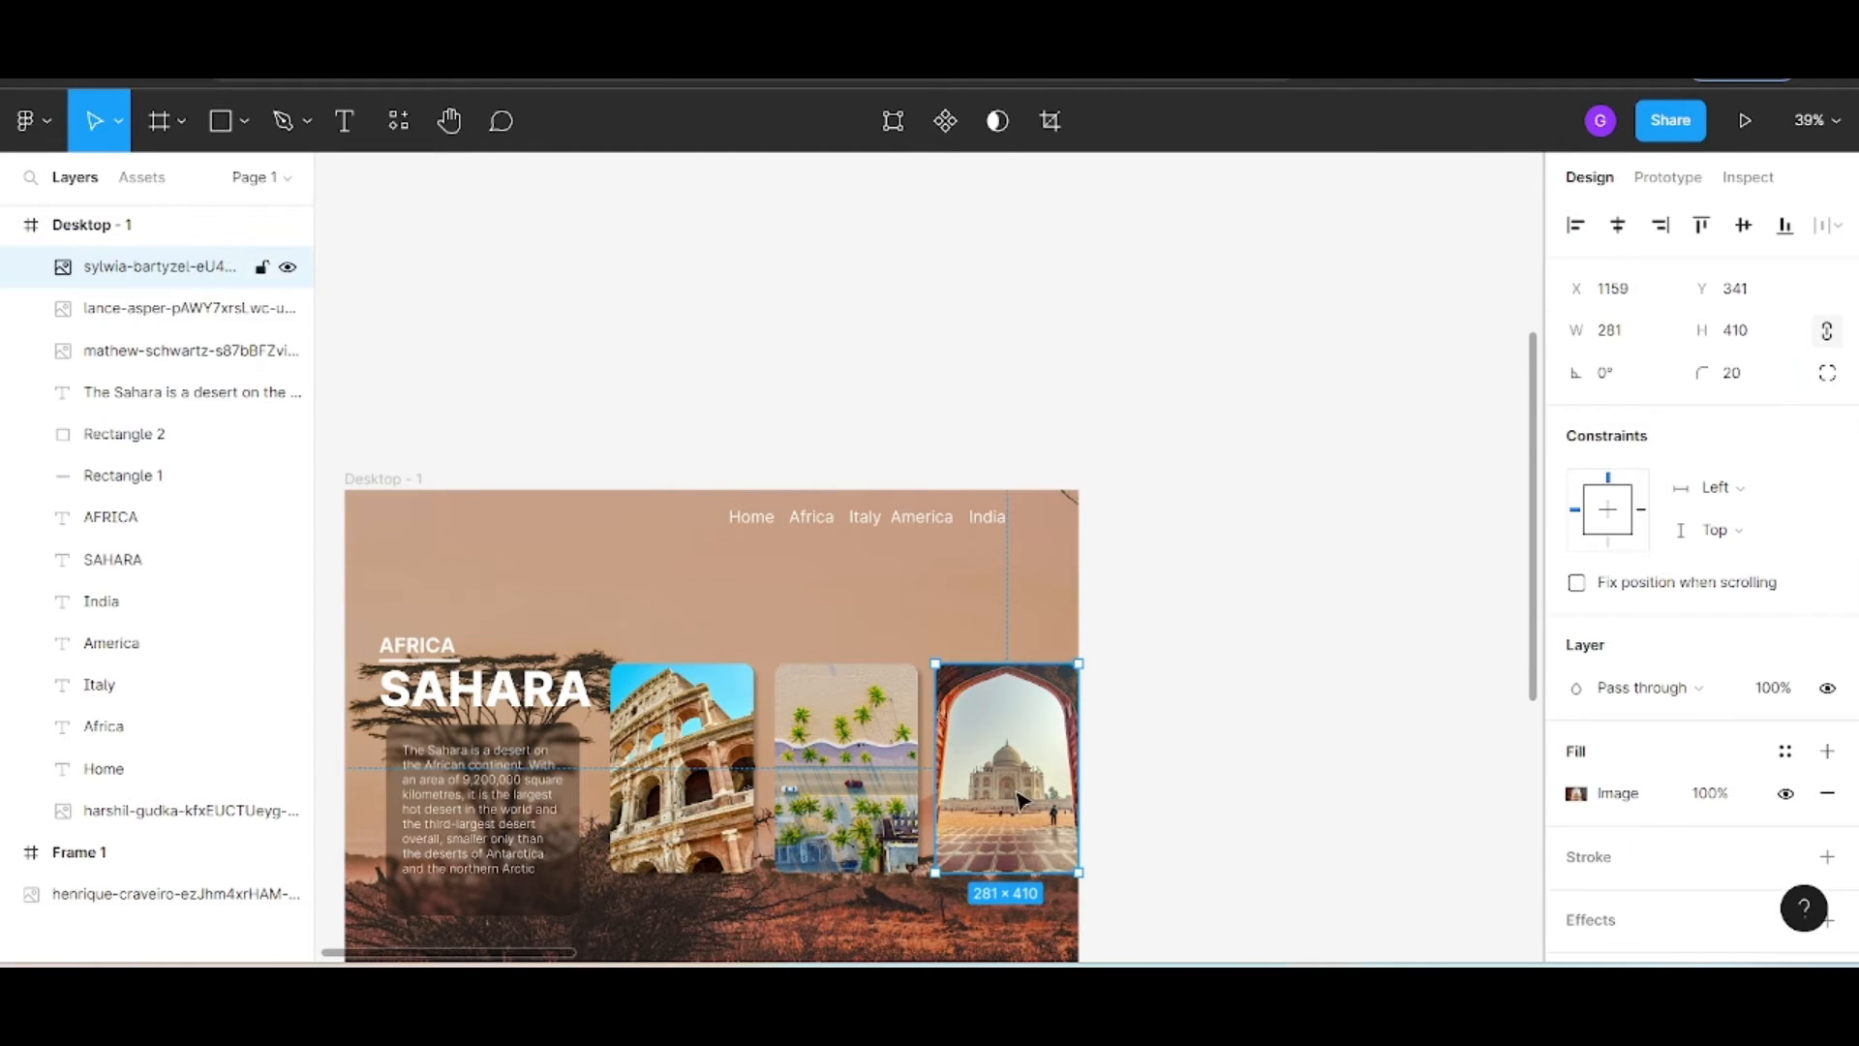
scroll(1222, 852, down, 1)
click(1216, 760)
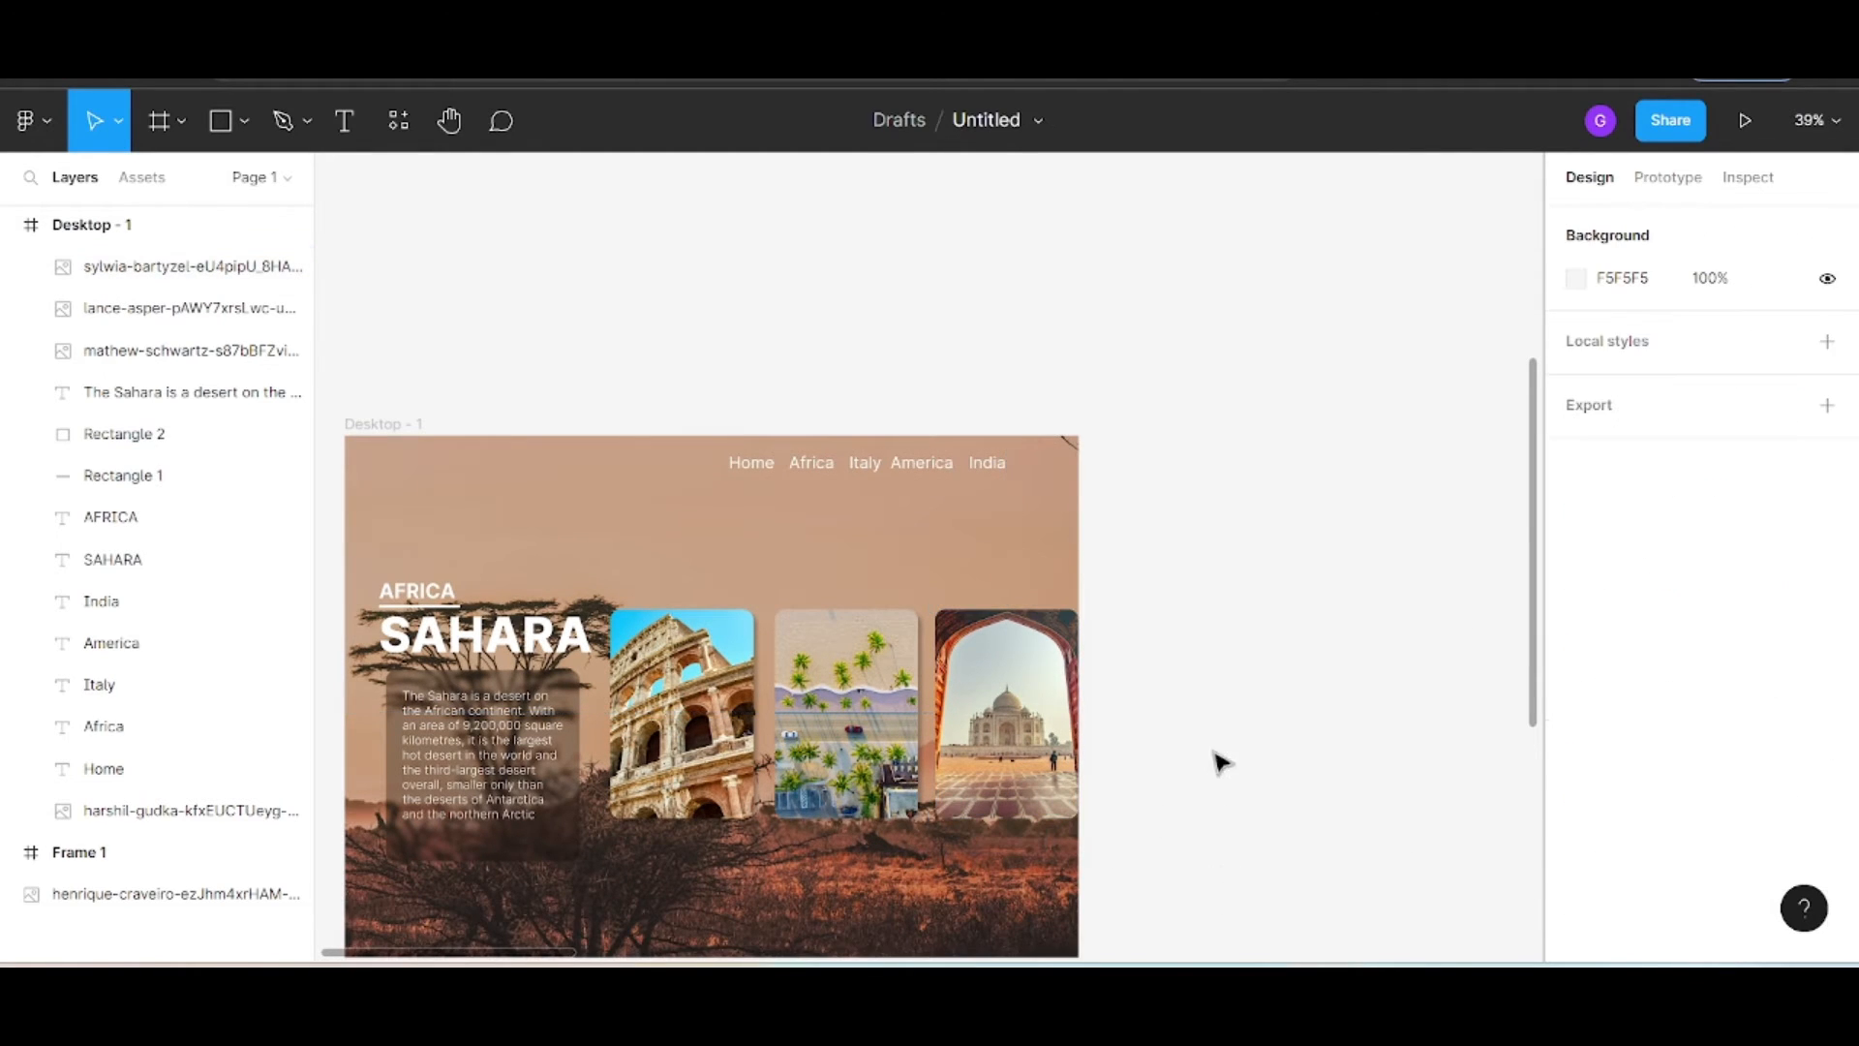
scroll(1154, 852, down, 1)
Add a drop shadow to the Taj Mahal photo with X offset 8, Y offset 8 and blur 8
click(997, 774)
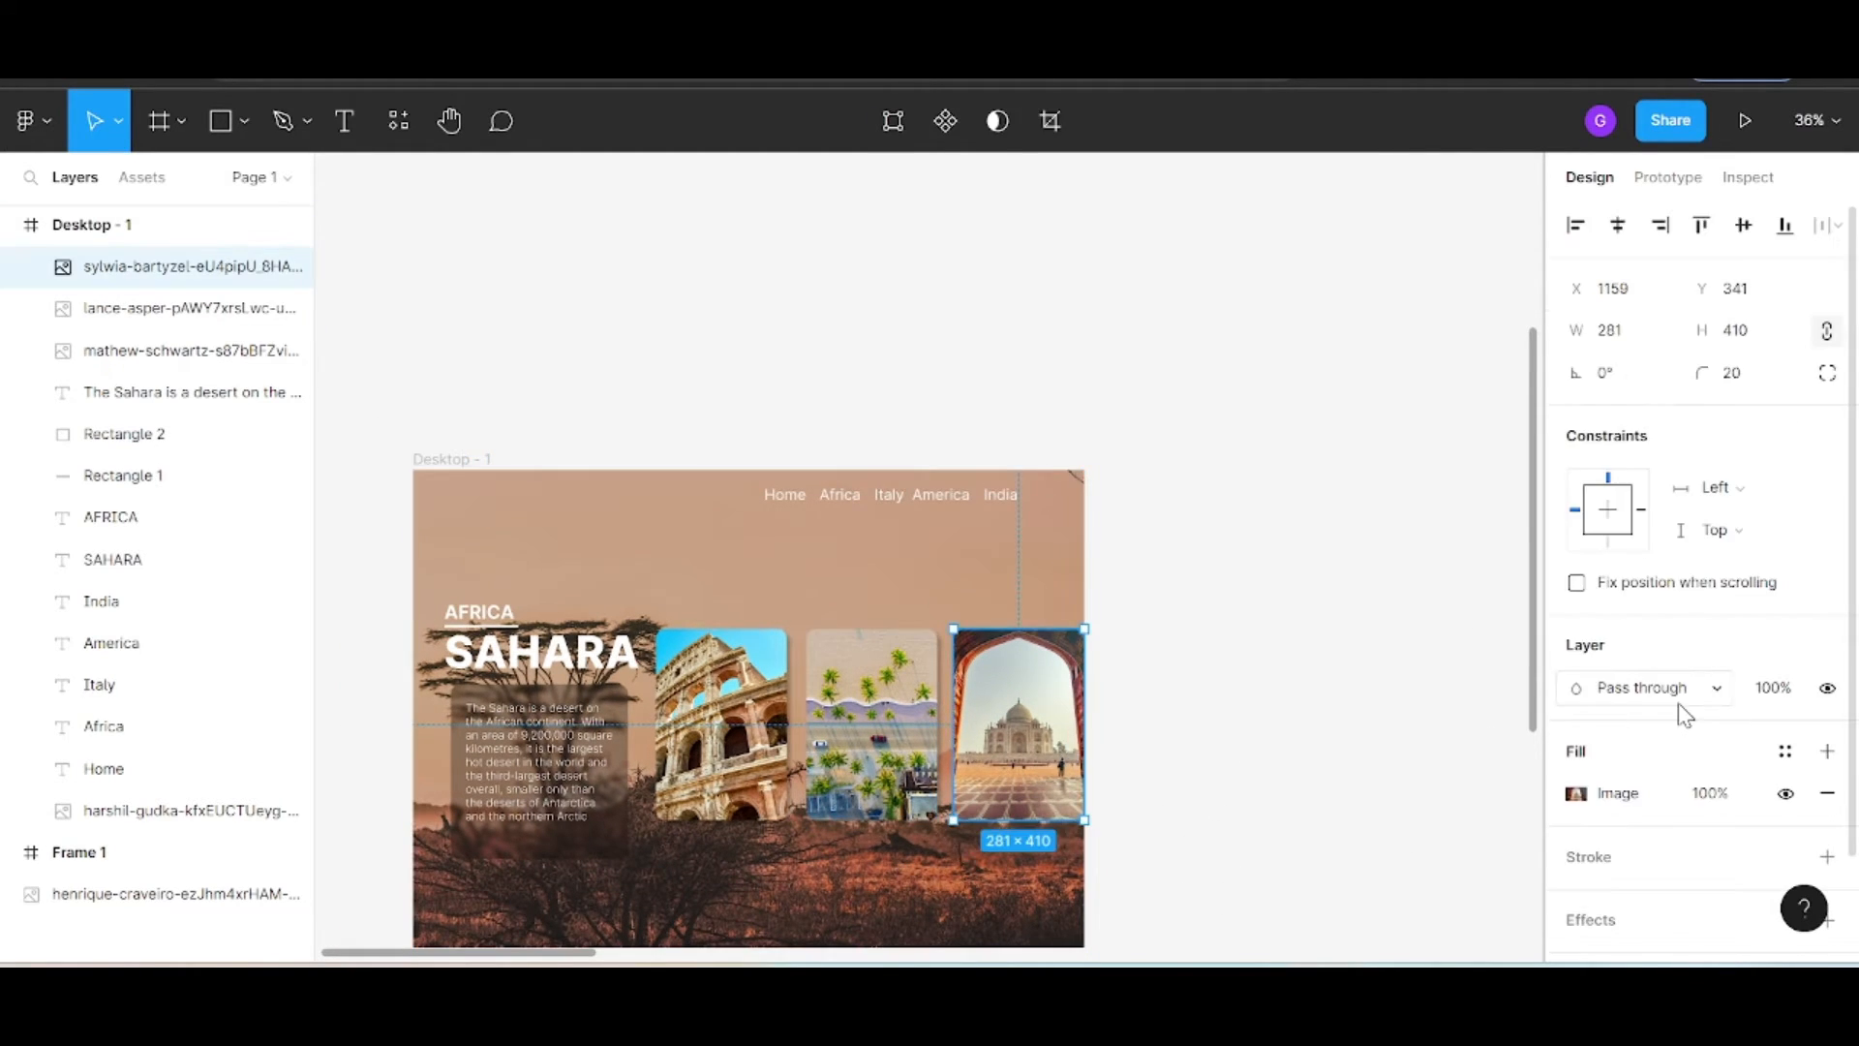
scroll(1661, 684, down, 1)
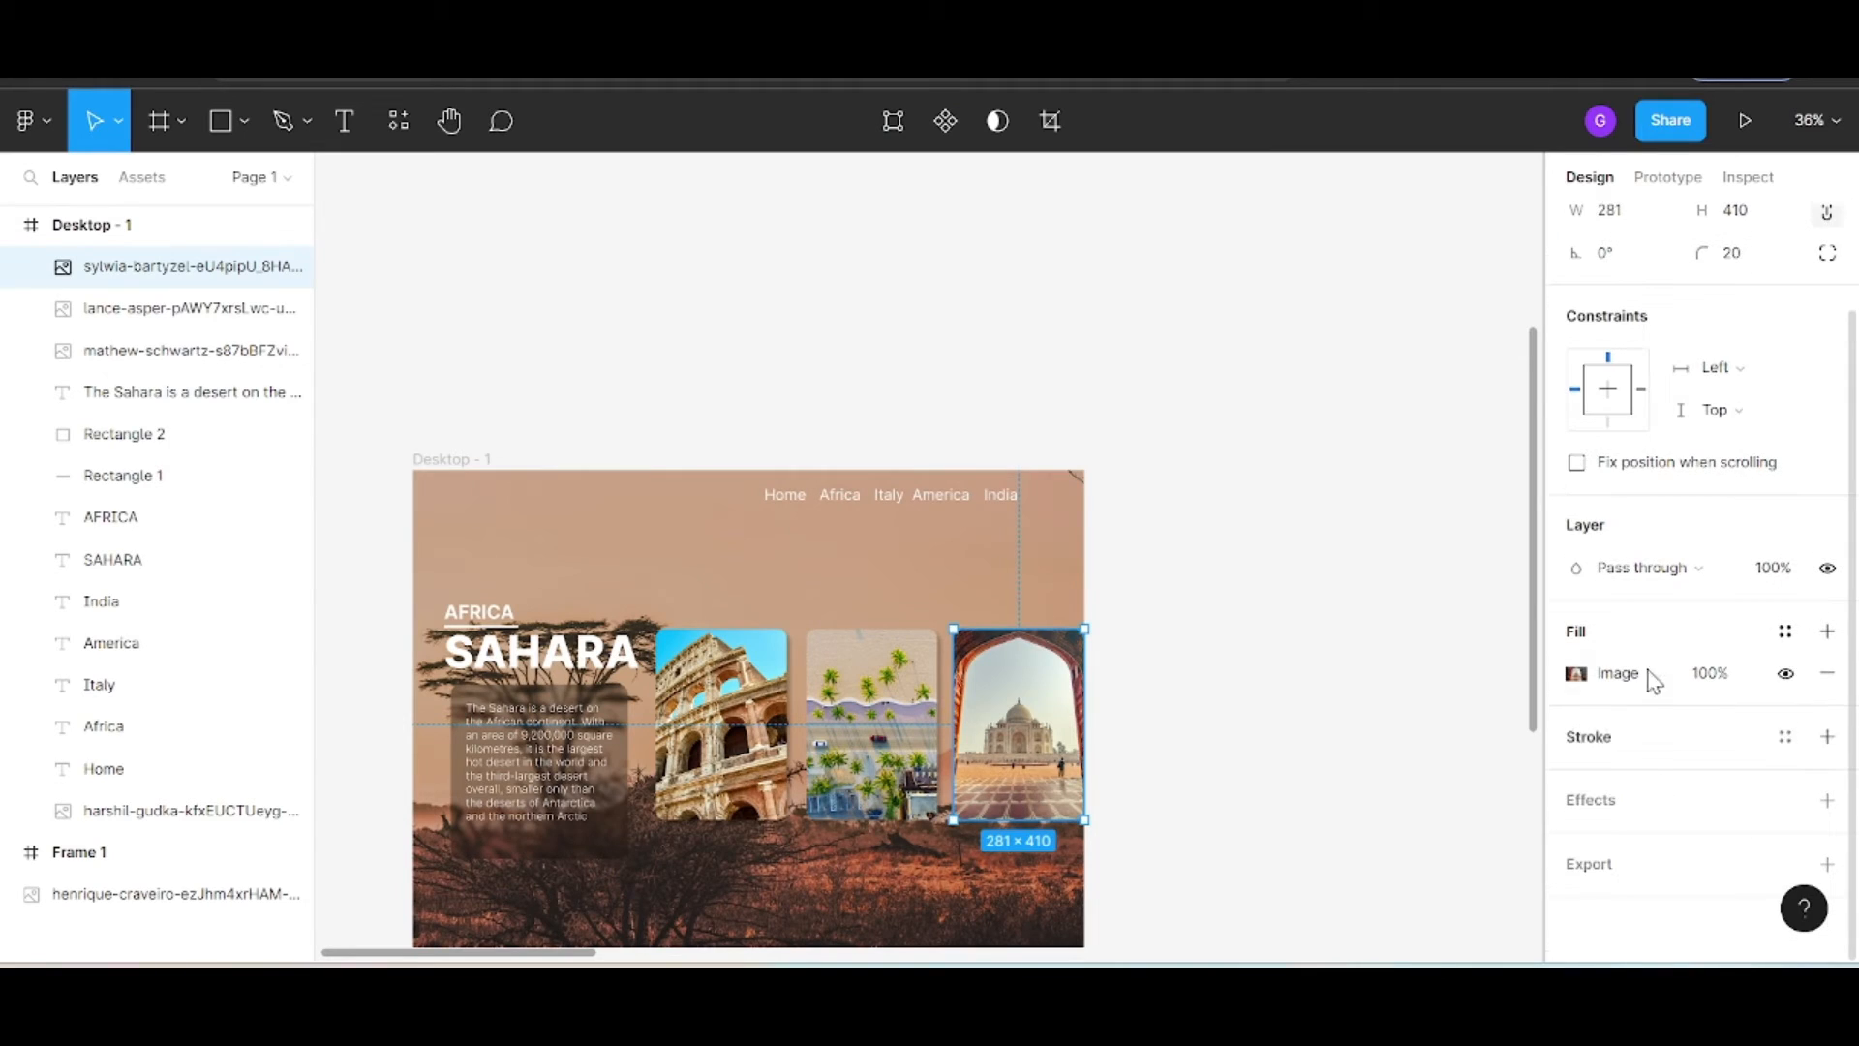
click(1827, 800)
click(1577, 842)
click(1427, 765)
text(8)
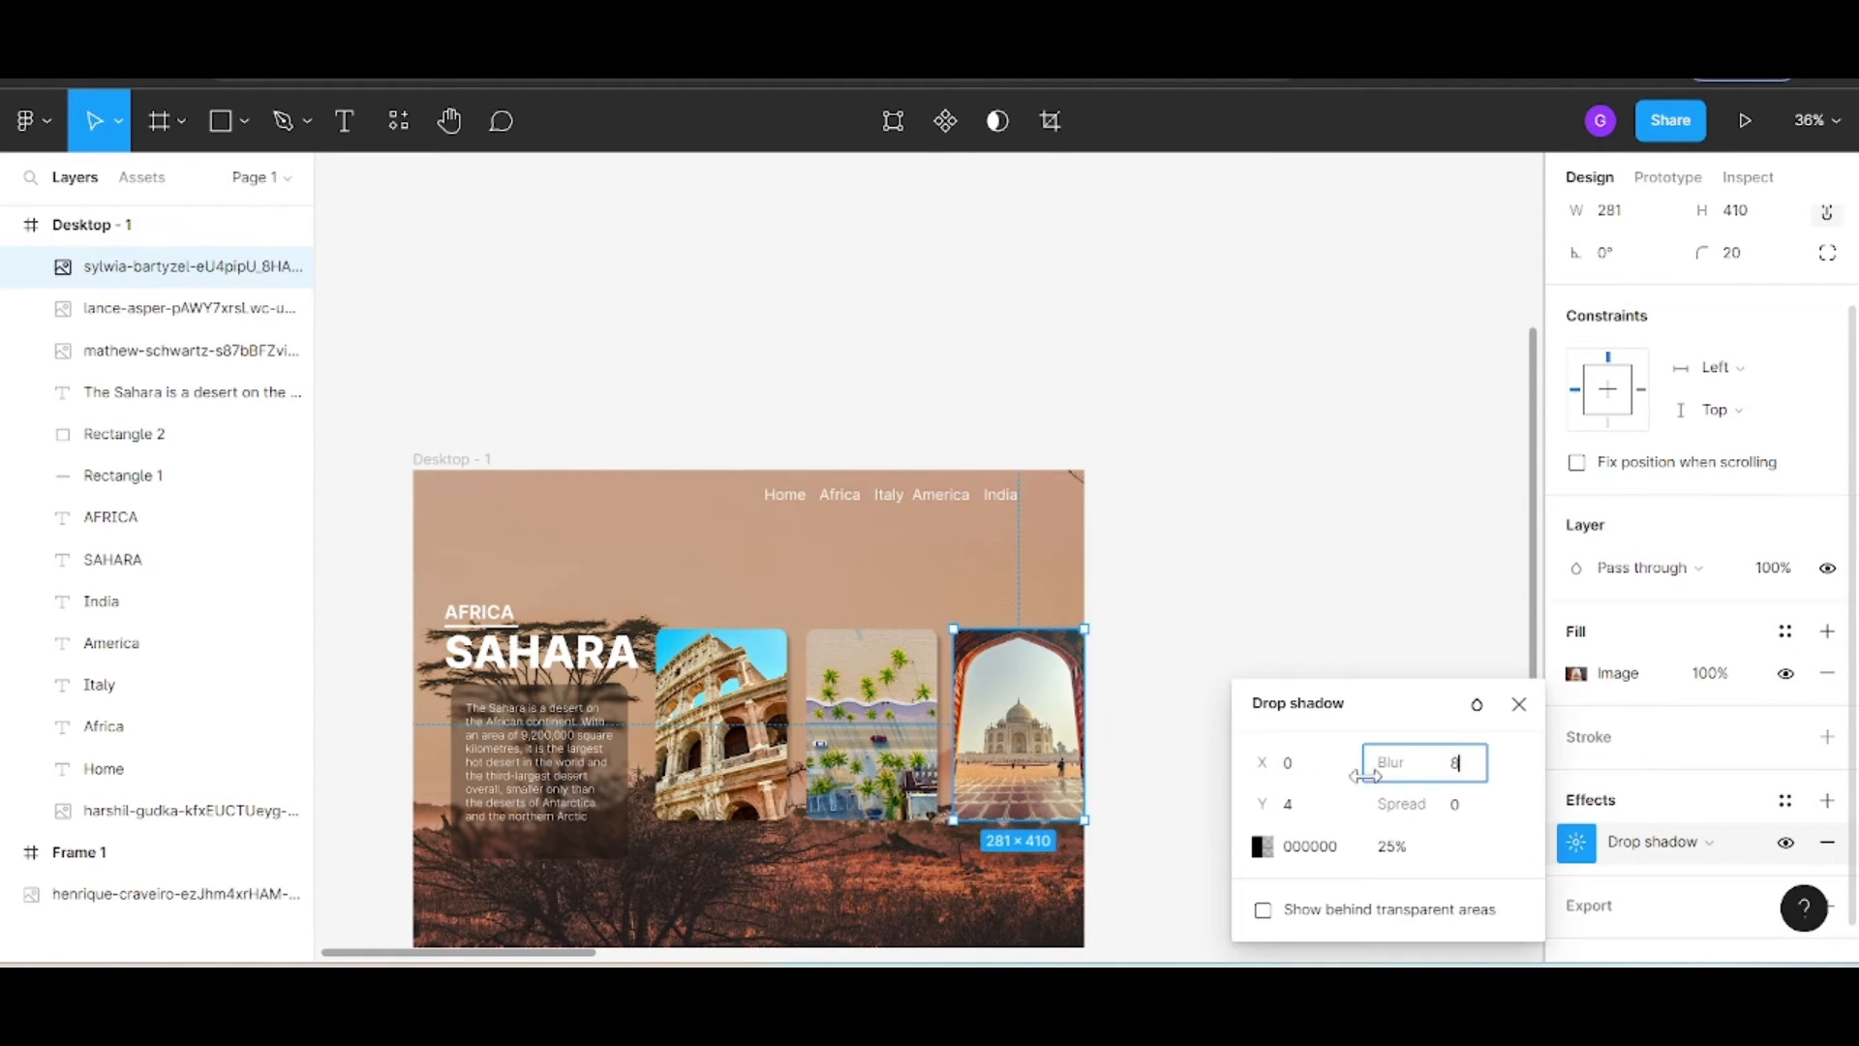
click(1271, 762)
text(8)
click(1264, 805)
text(8)
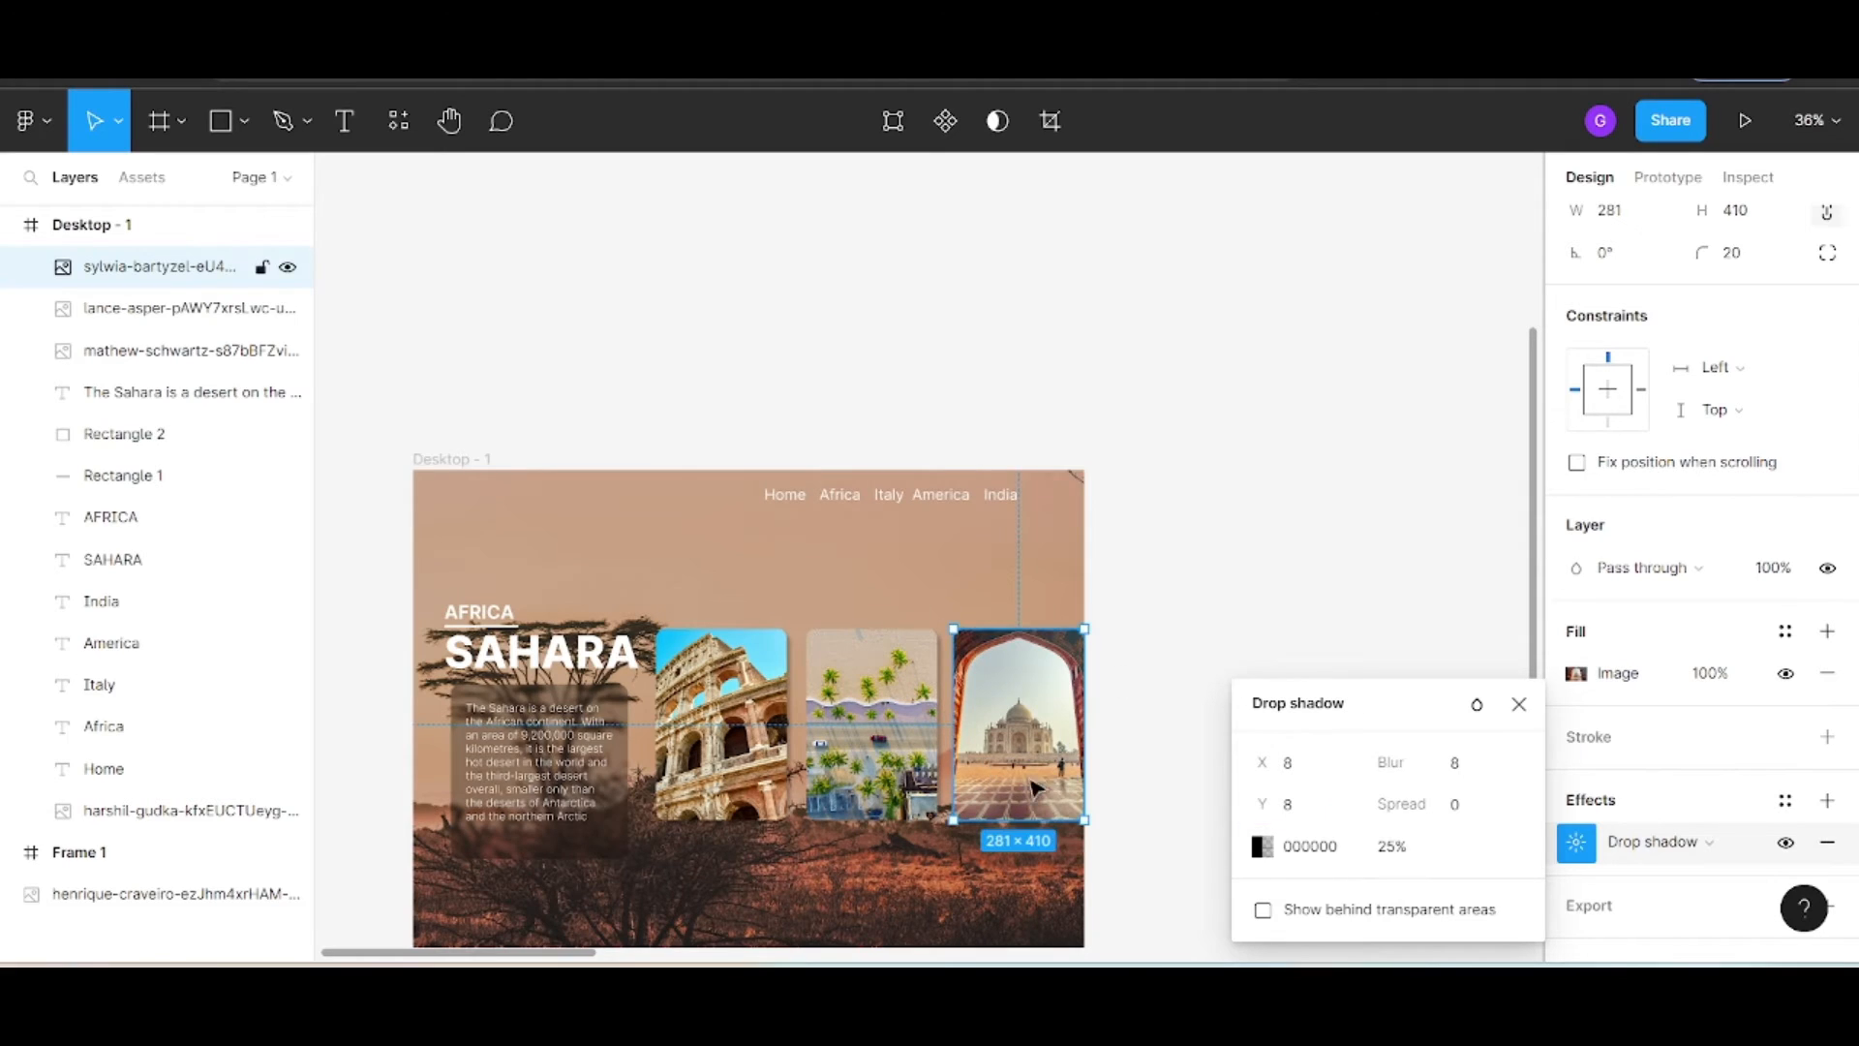
Widen the Desktop - 1 frame and its background image to about 1601
click(451, 459)
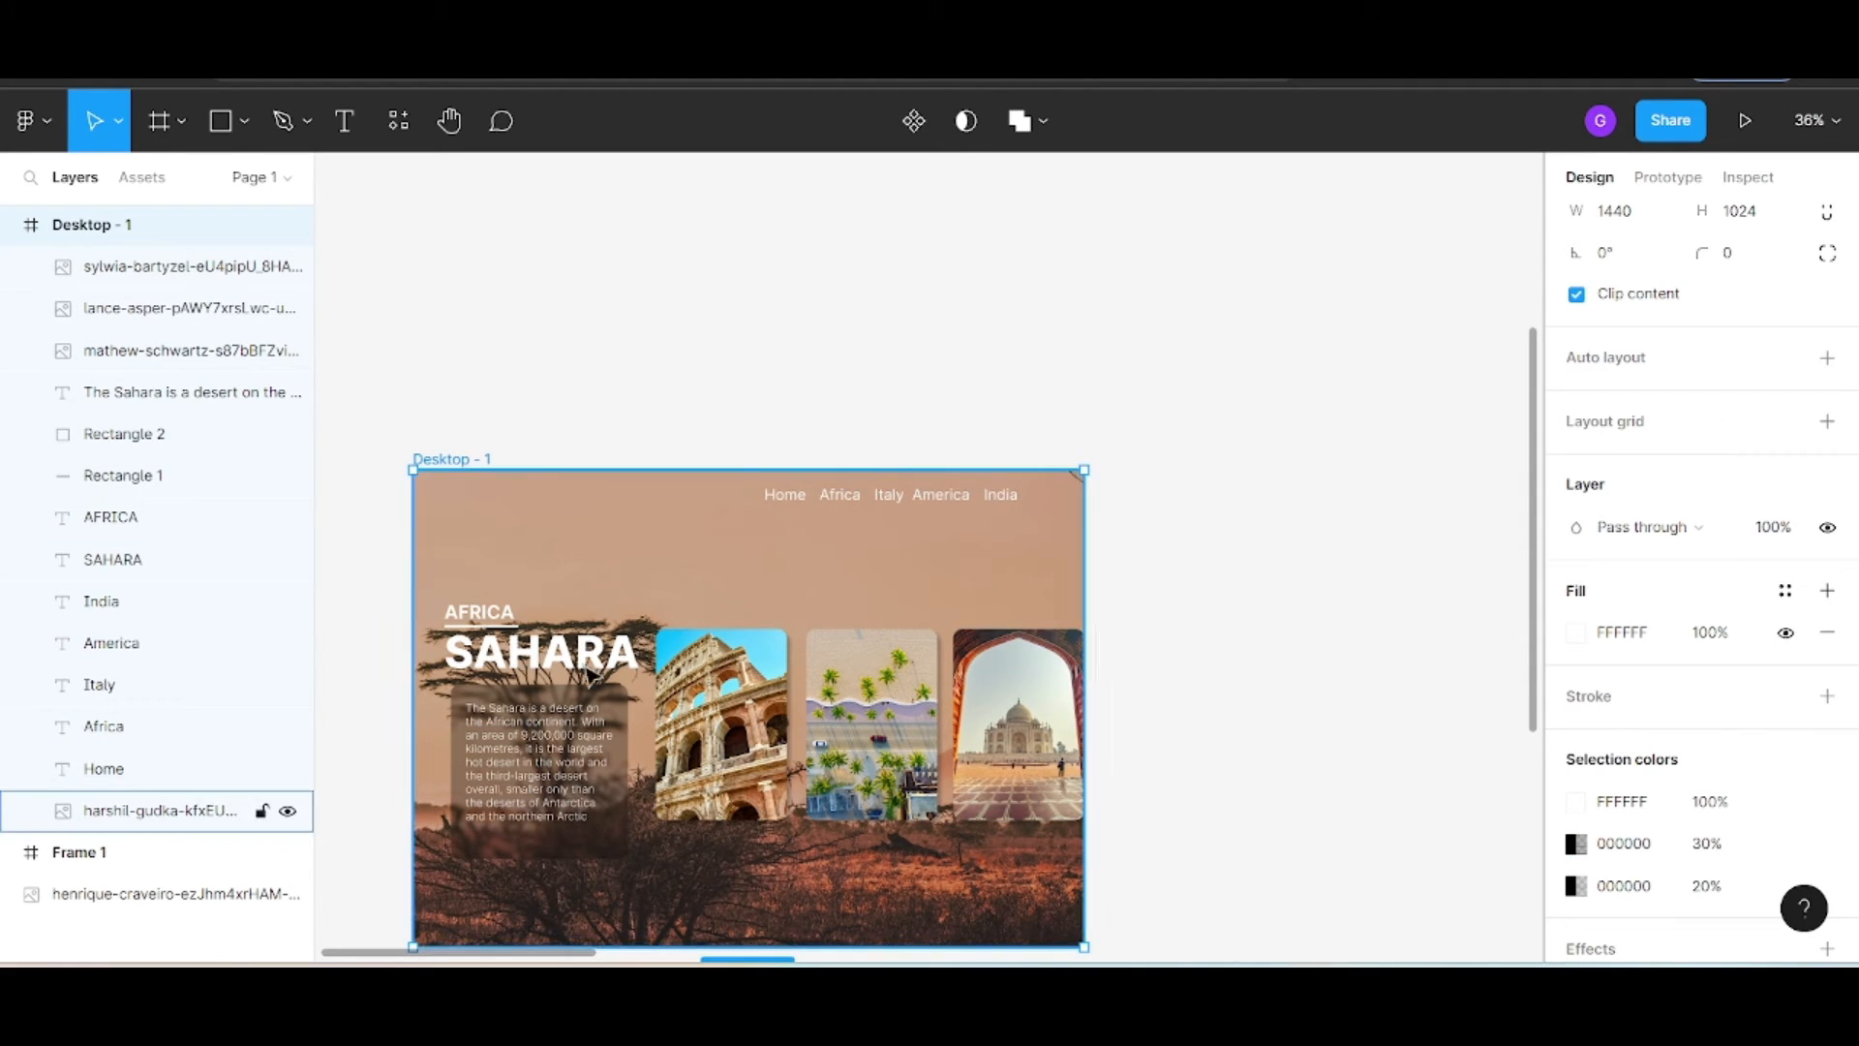
drag(1085, 581, 1159, 572)
click(1077, 579)
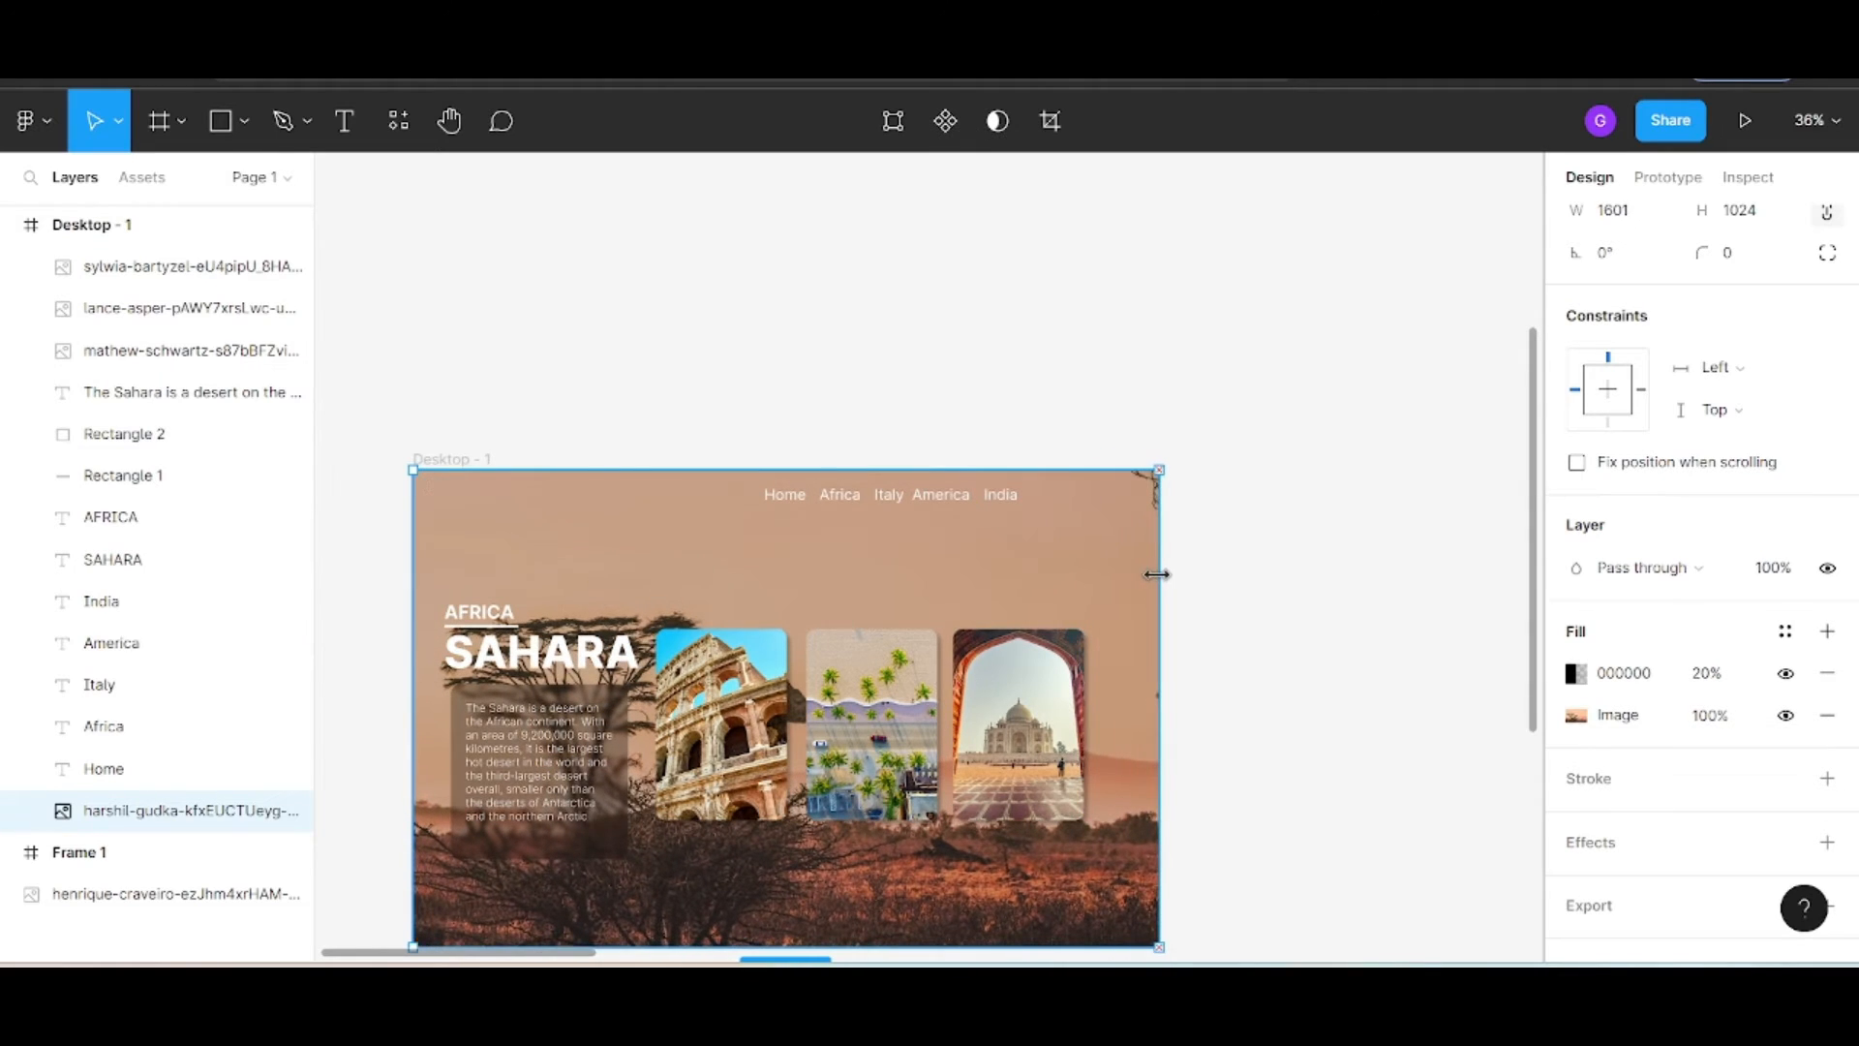
click(1187, 784)
scroll(917, 588, down, 1)
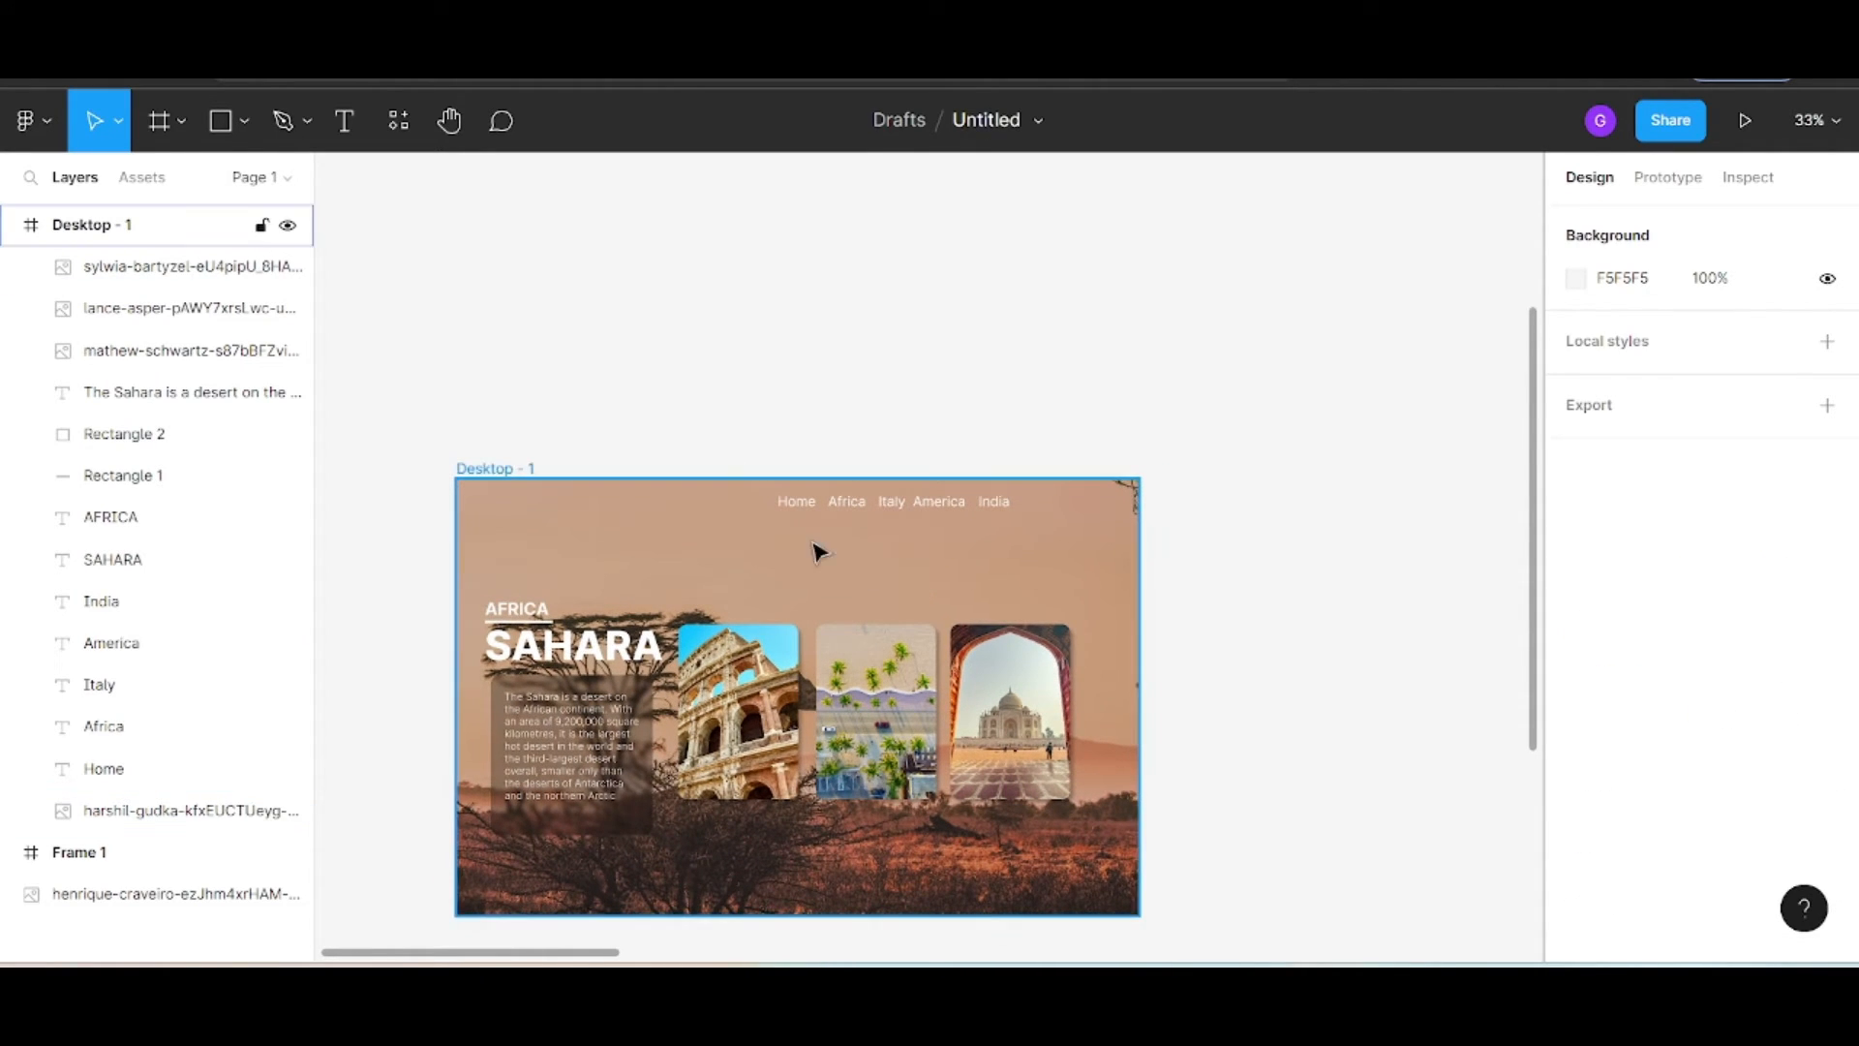
Move the sea-cliff photo onto the Desktop - 1 frame, at about X 940, Y 114
scroll(941, 575, down, 1)
scroll(949, 583, down, 5)
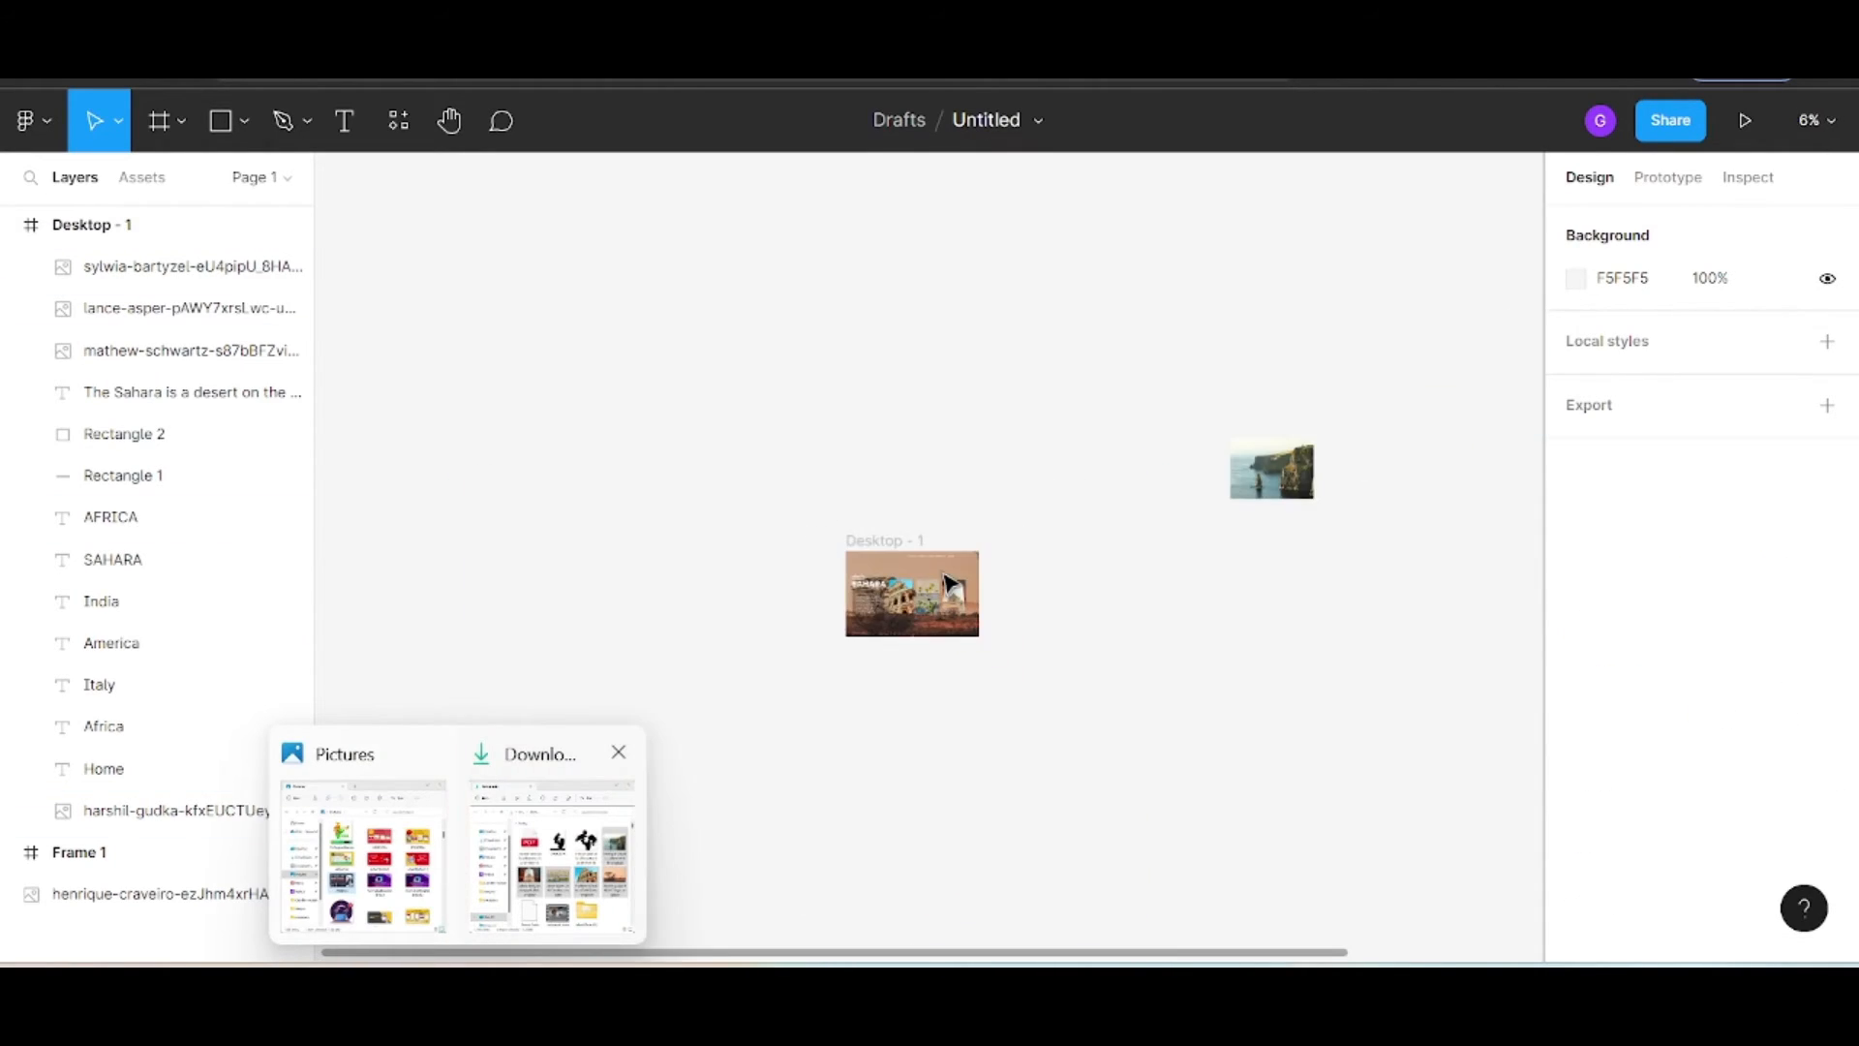
click(1269, 474)
drag(1274, 495, 492, 599)
scroll(1062, 617, up, 5)
scroll(644, 624, down, 5)
scroll(863, 643, up, 5)
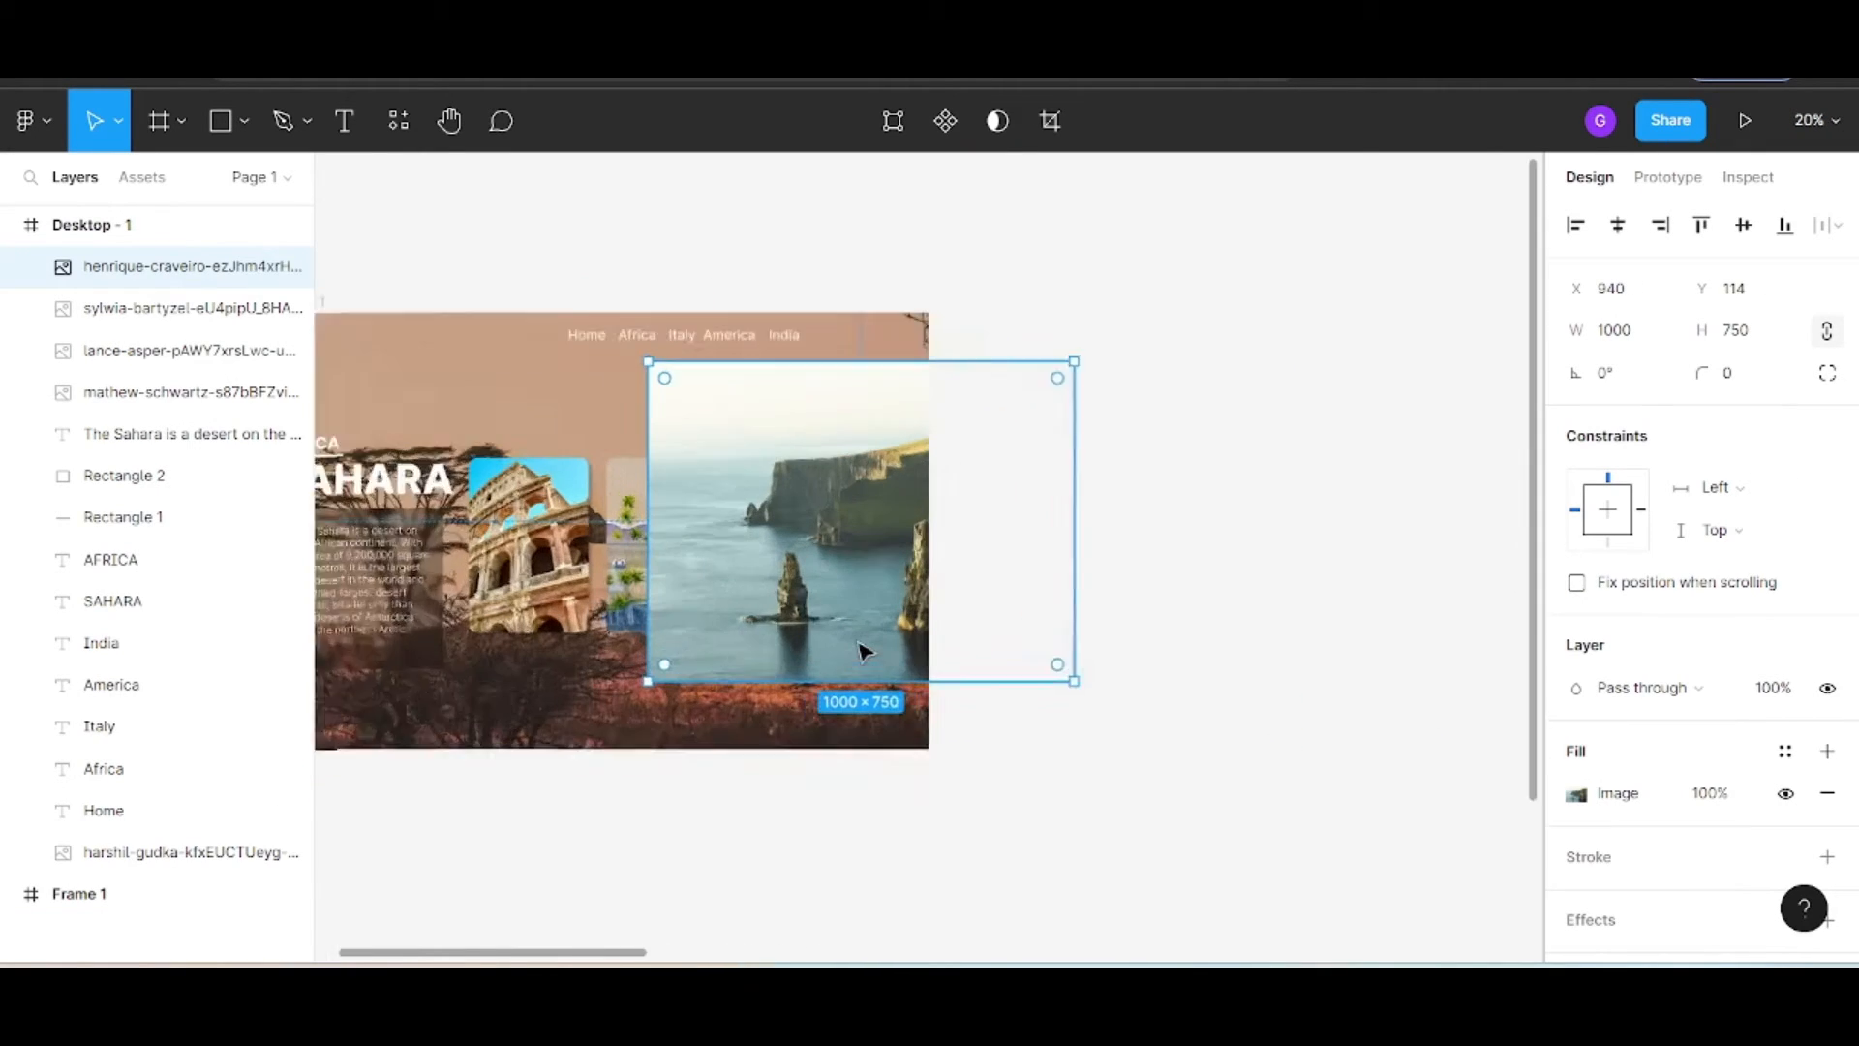
Resize the sea-cliff photo to 281 × 410 and place it beside the Taj Mahal photo at about X 1474, Y 341
click(1627, 330)
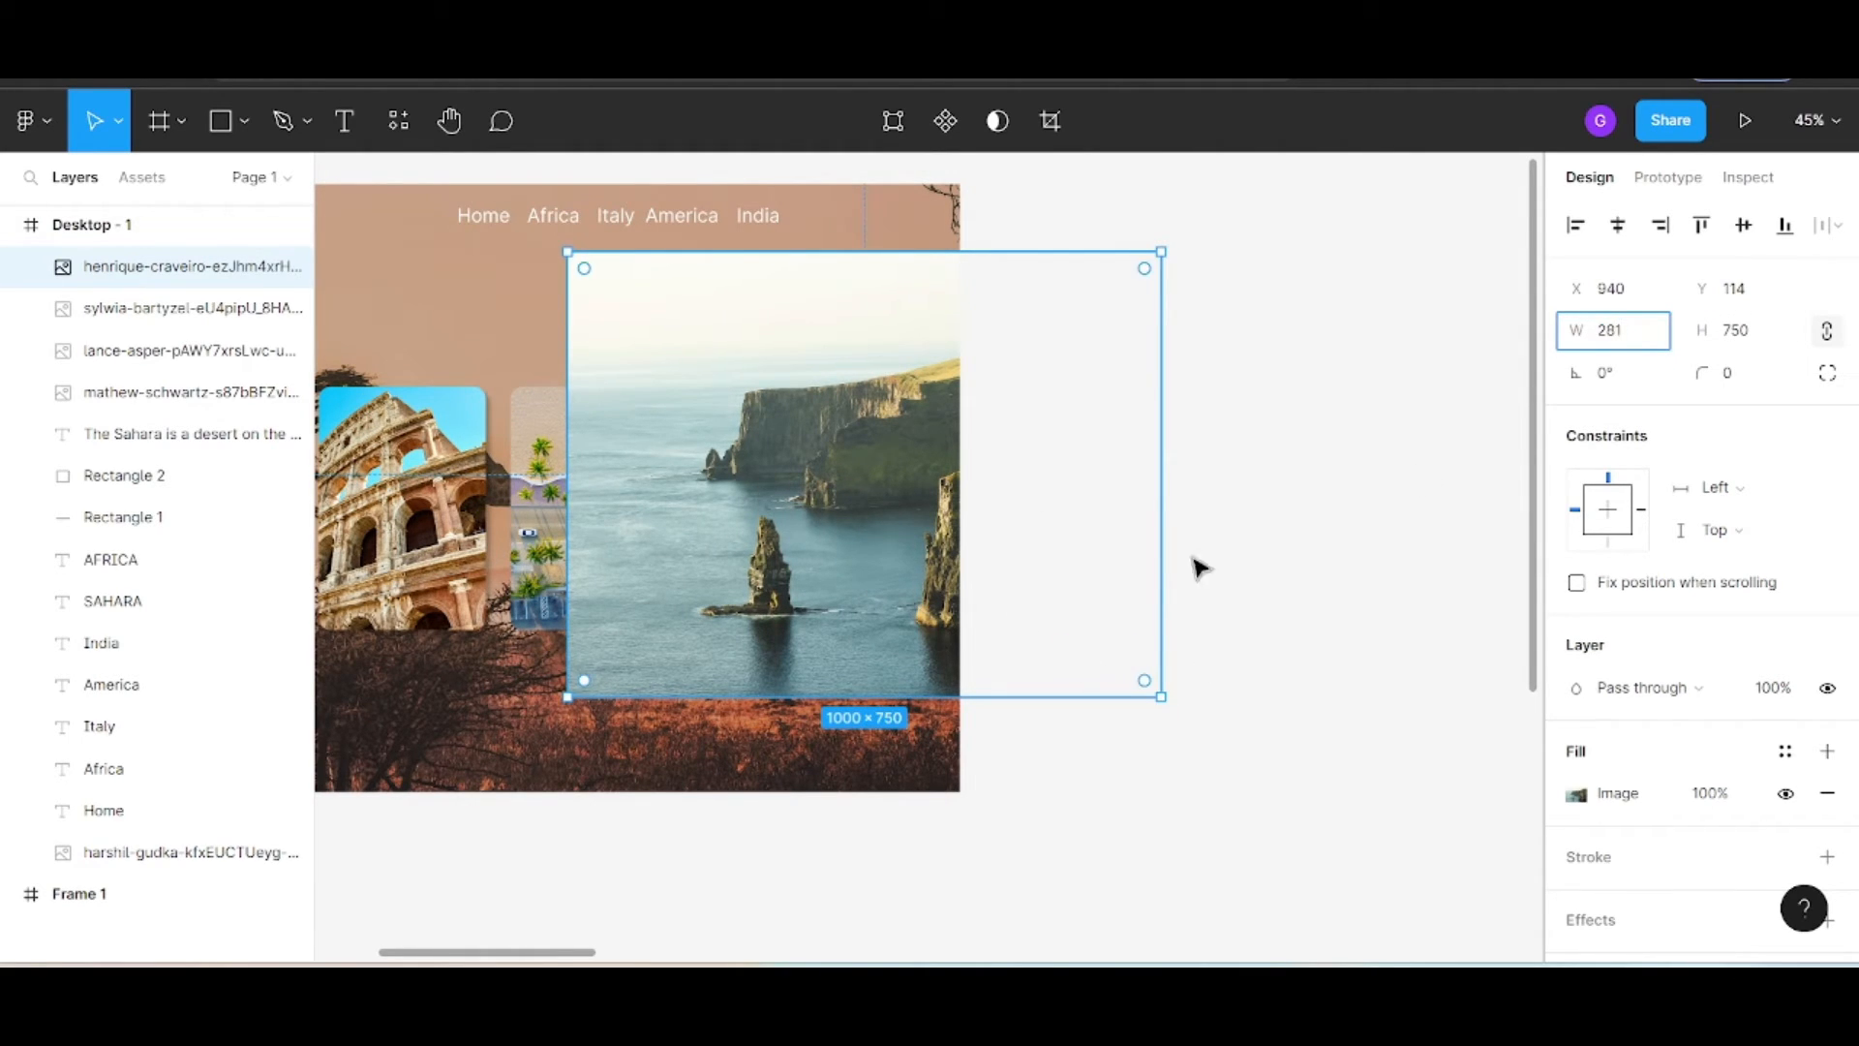
key(Return)
drag(602, 343, 920, 630)
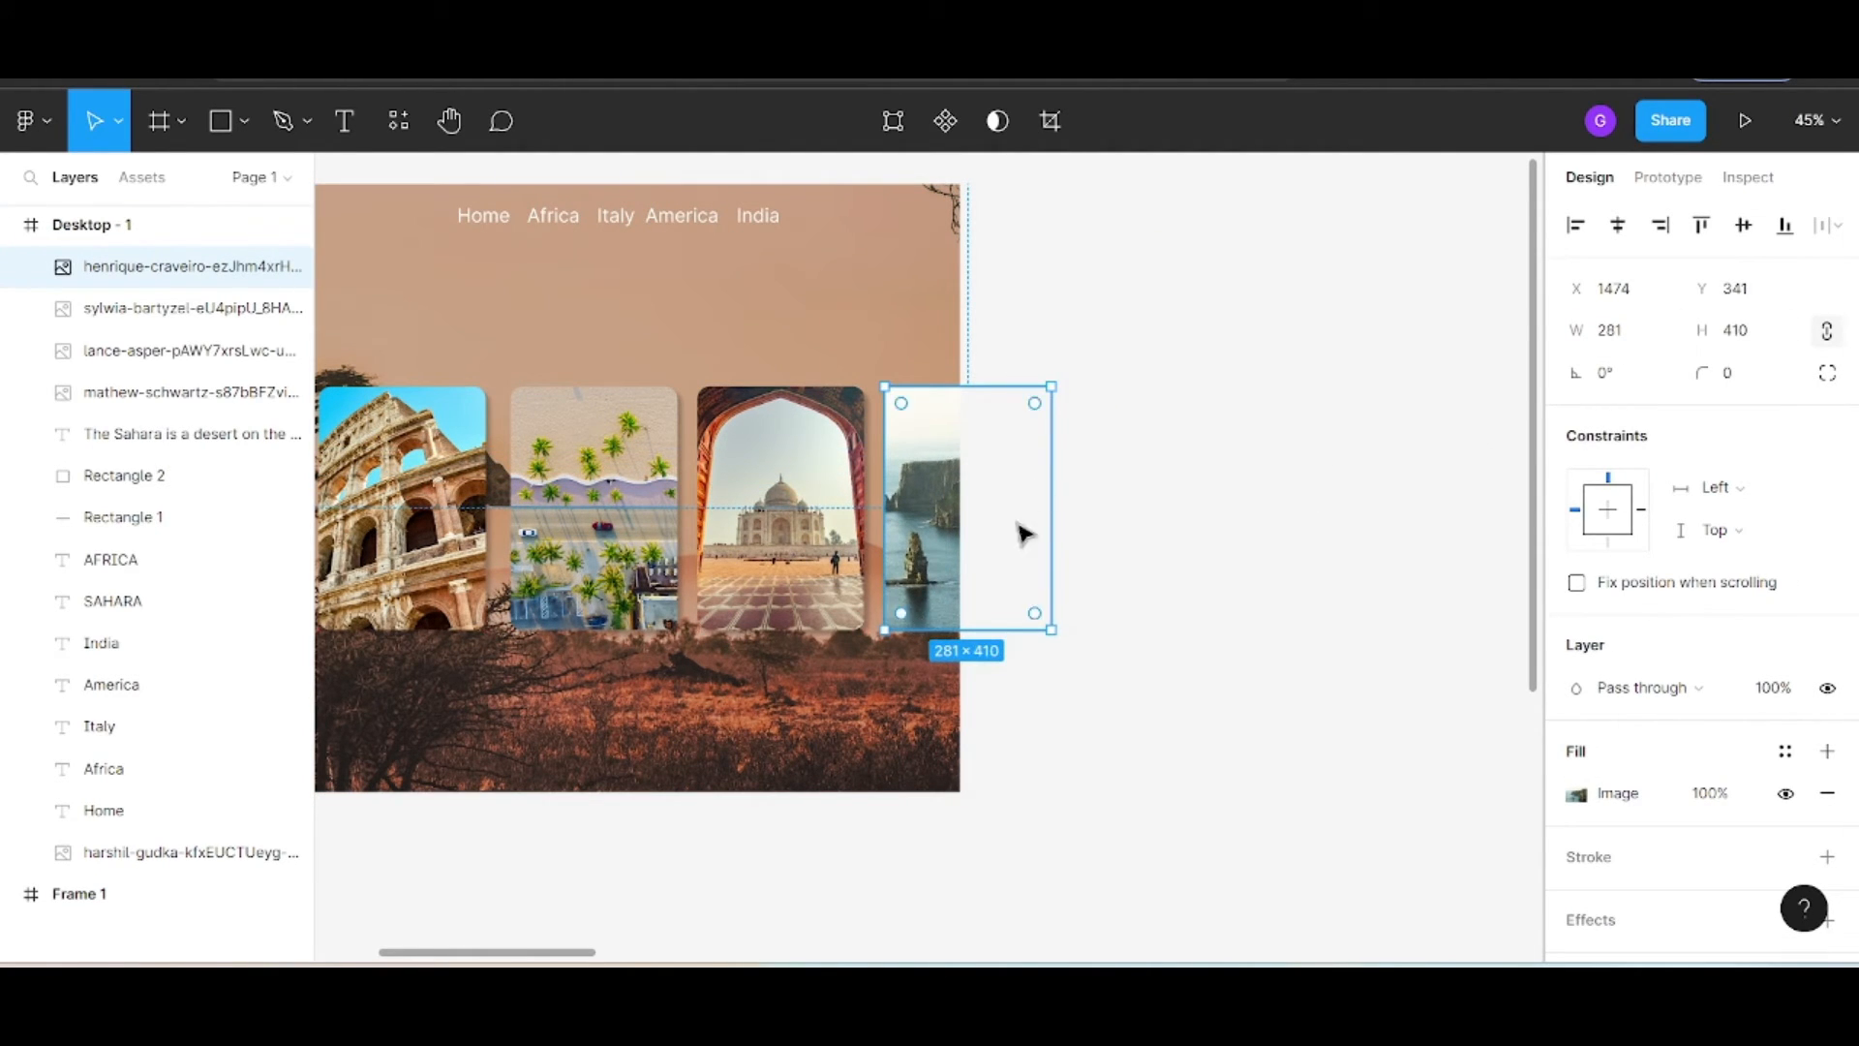
Give the sea-cliff photo a corner radius of 20
click(431, 538)
click(358, 247)
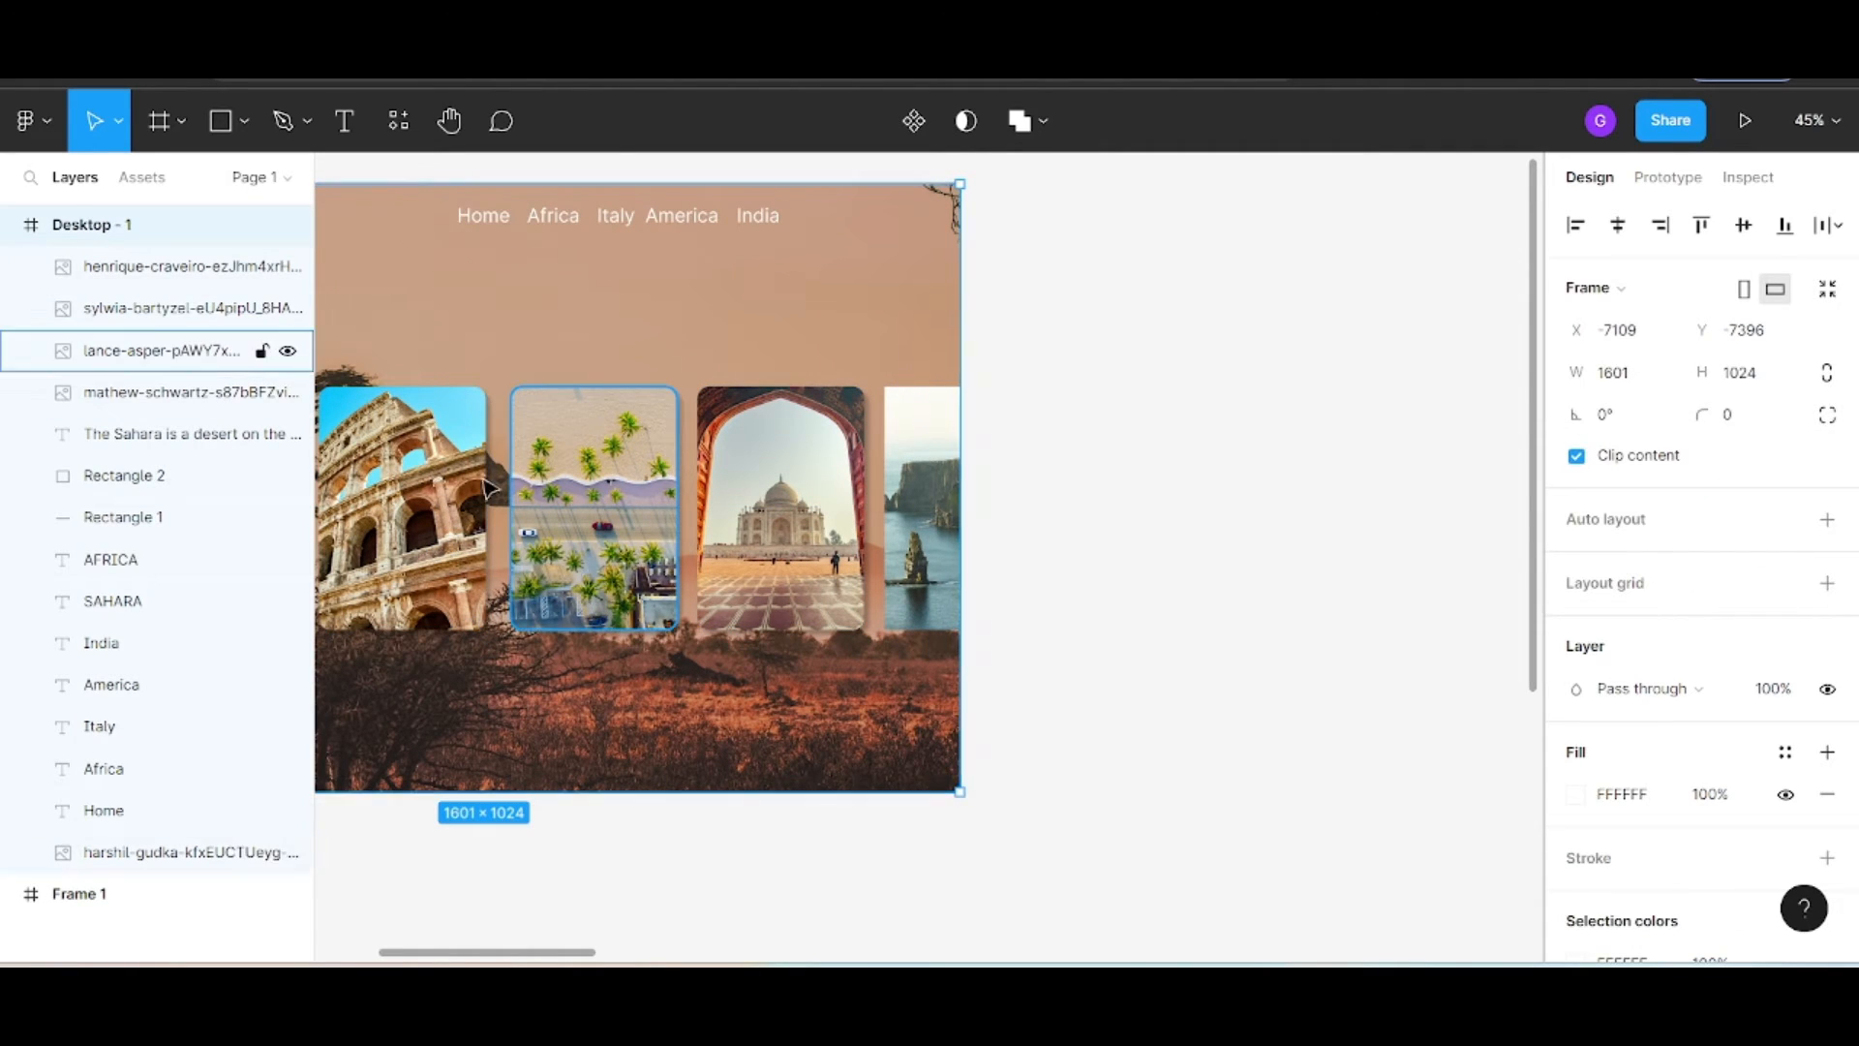
click(690, 505)
click(925, 508)
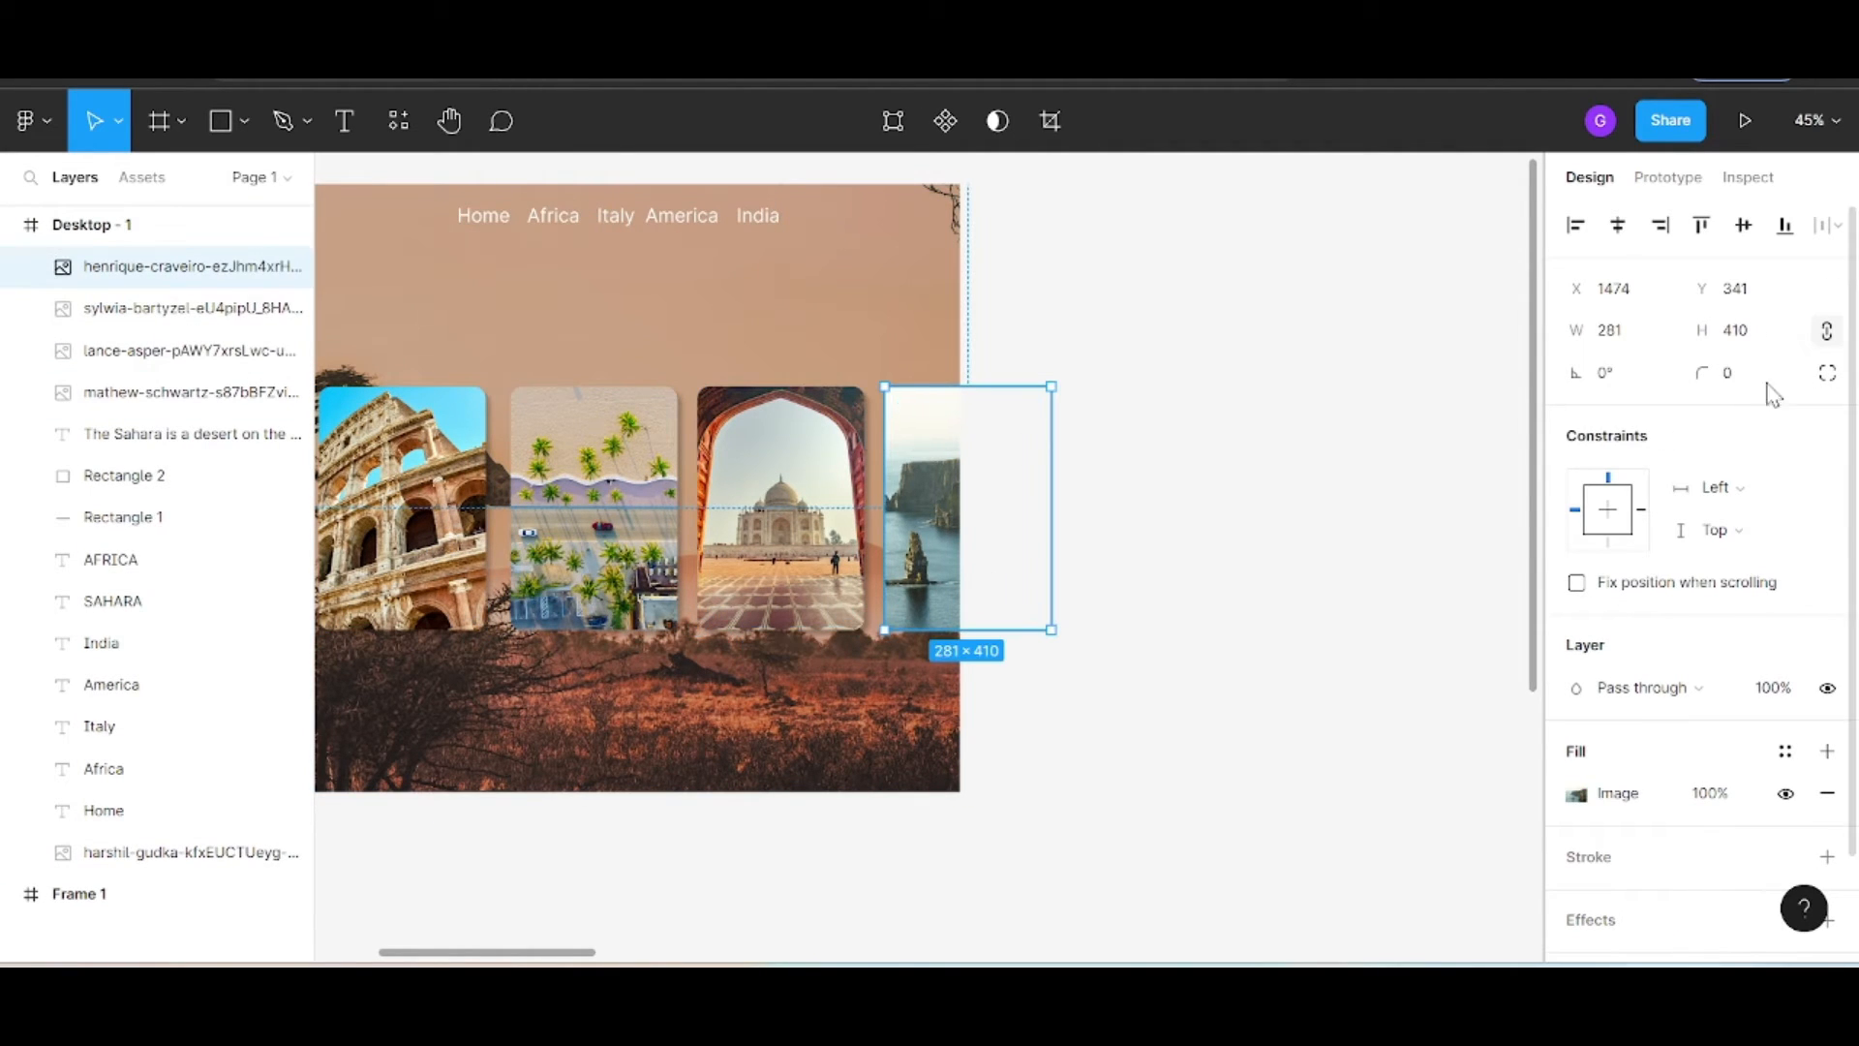
click(1008, 601)
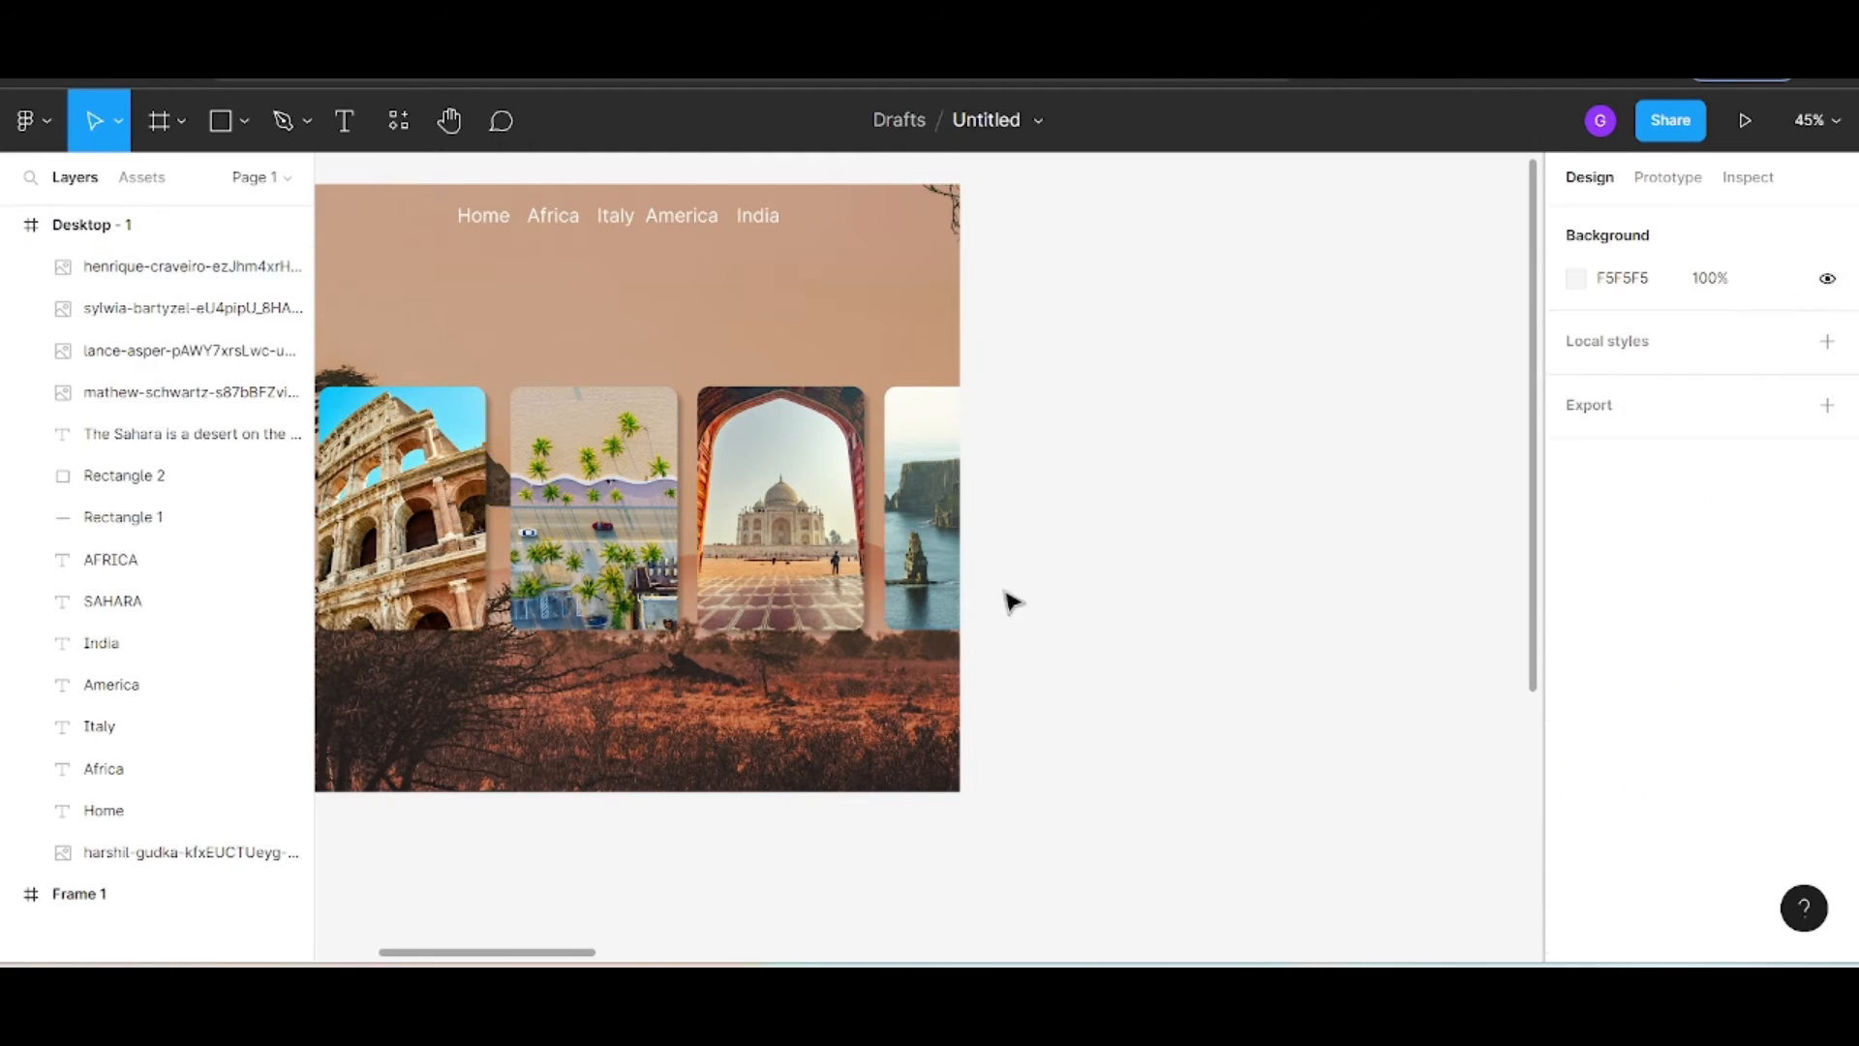
Add a drop shadow to the sea-cliff photo with X offset 8, Y offset 8 and blur 8
click(934, 581)
scroll(1801, 794, down, 2)
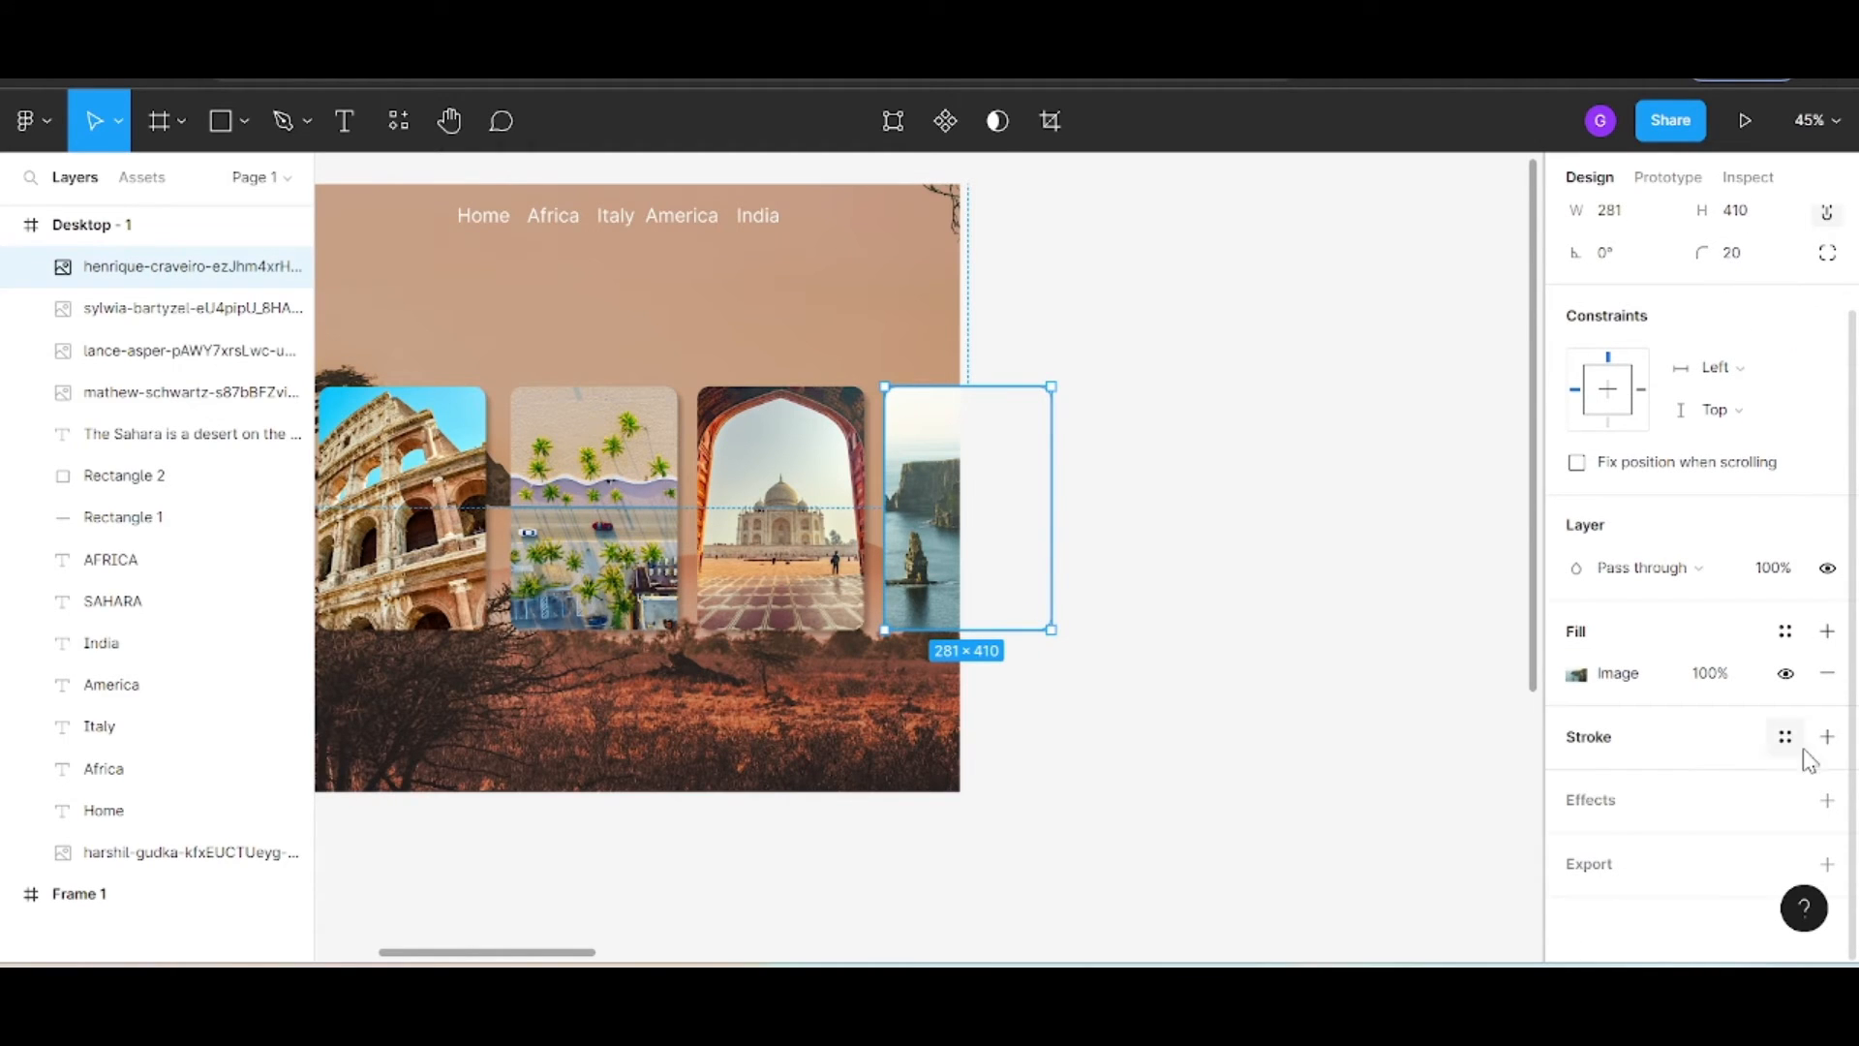
click(1827, 800)
click(1577, 843)
text(8)
key(Tab)
text(8)
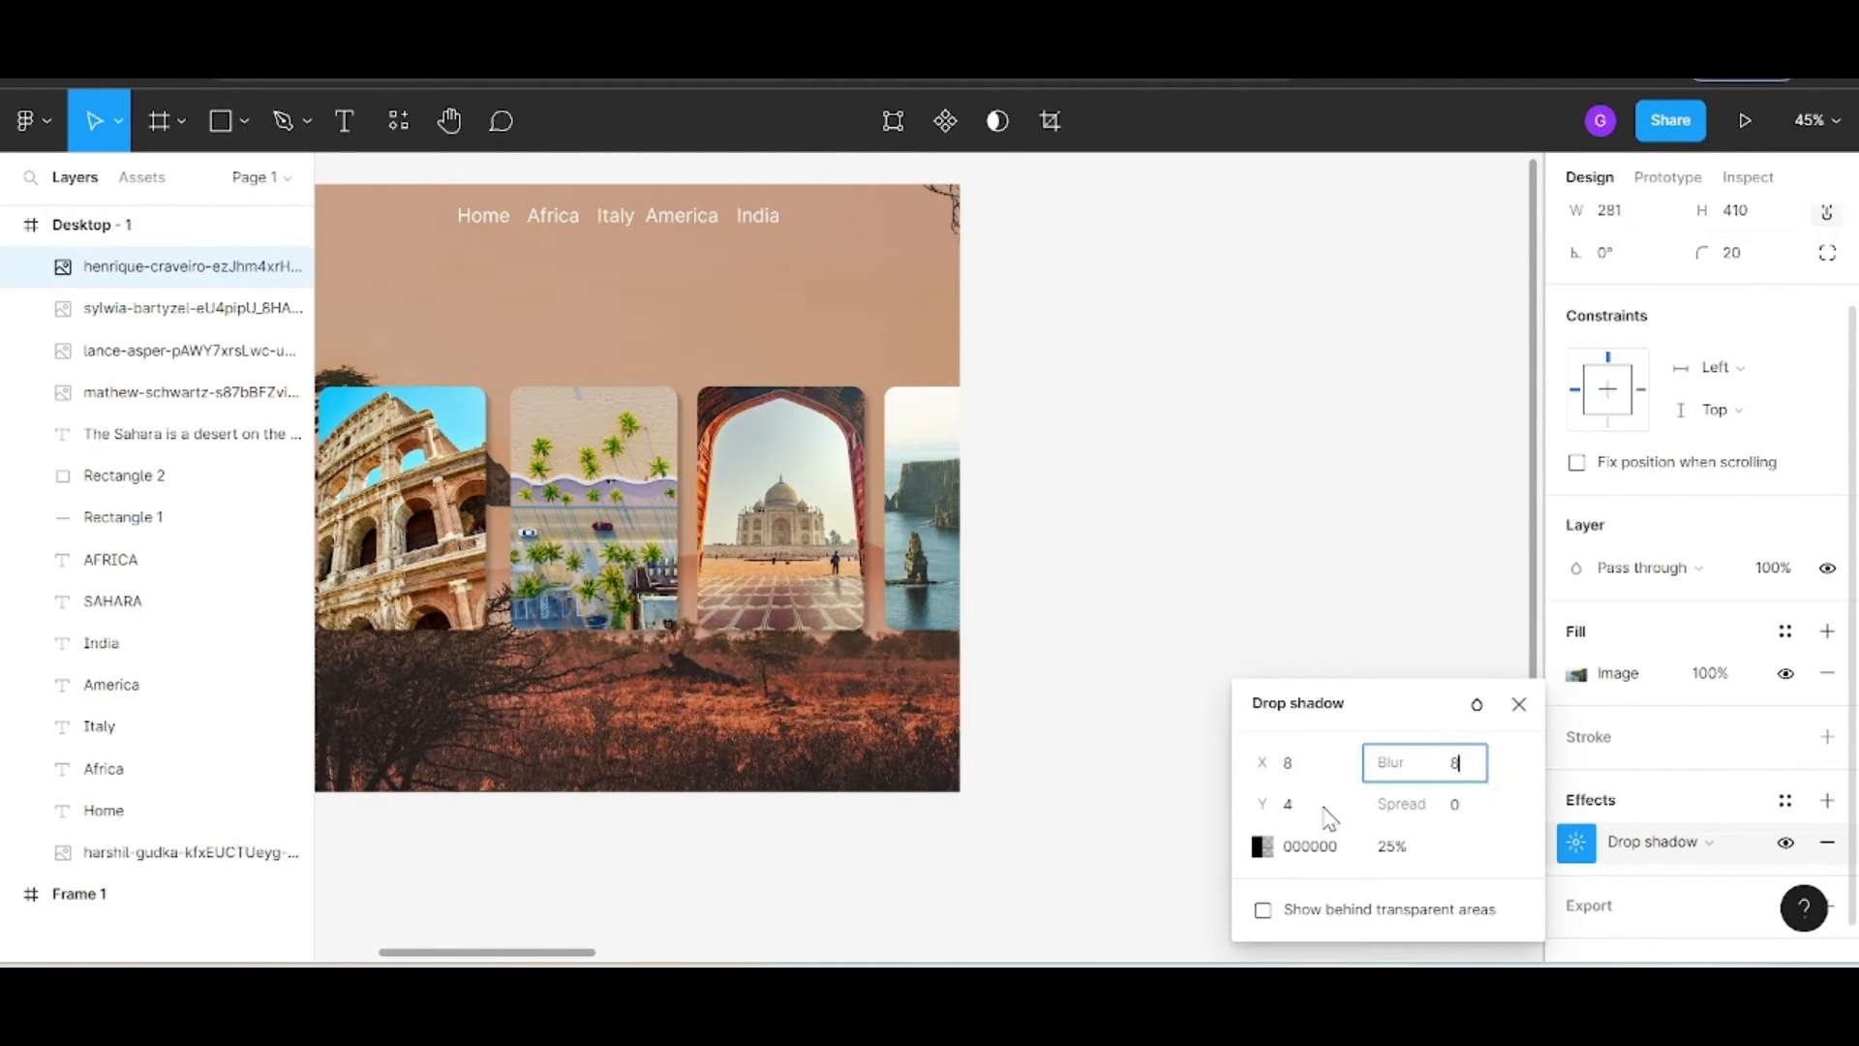
key(Tab)
text(8)
key(Return)
click(1140, 757)
scroll(925, 707, down, 3)
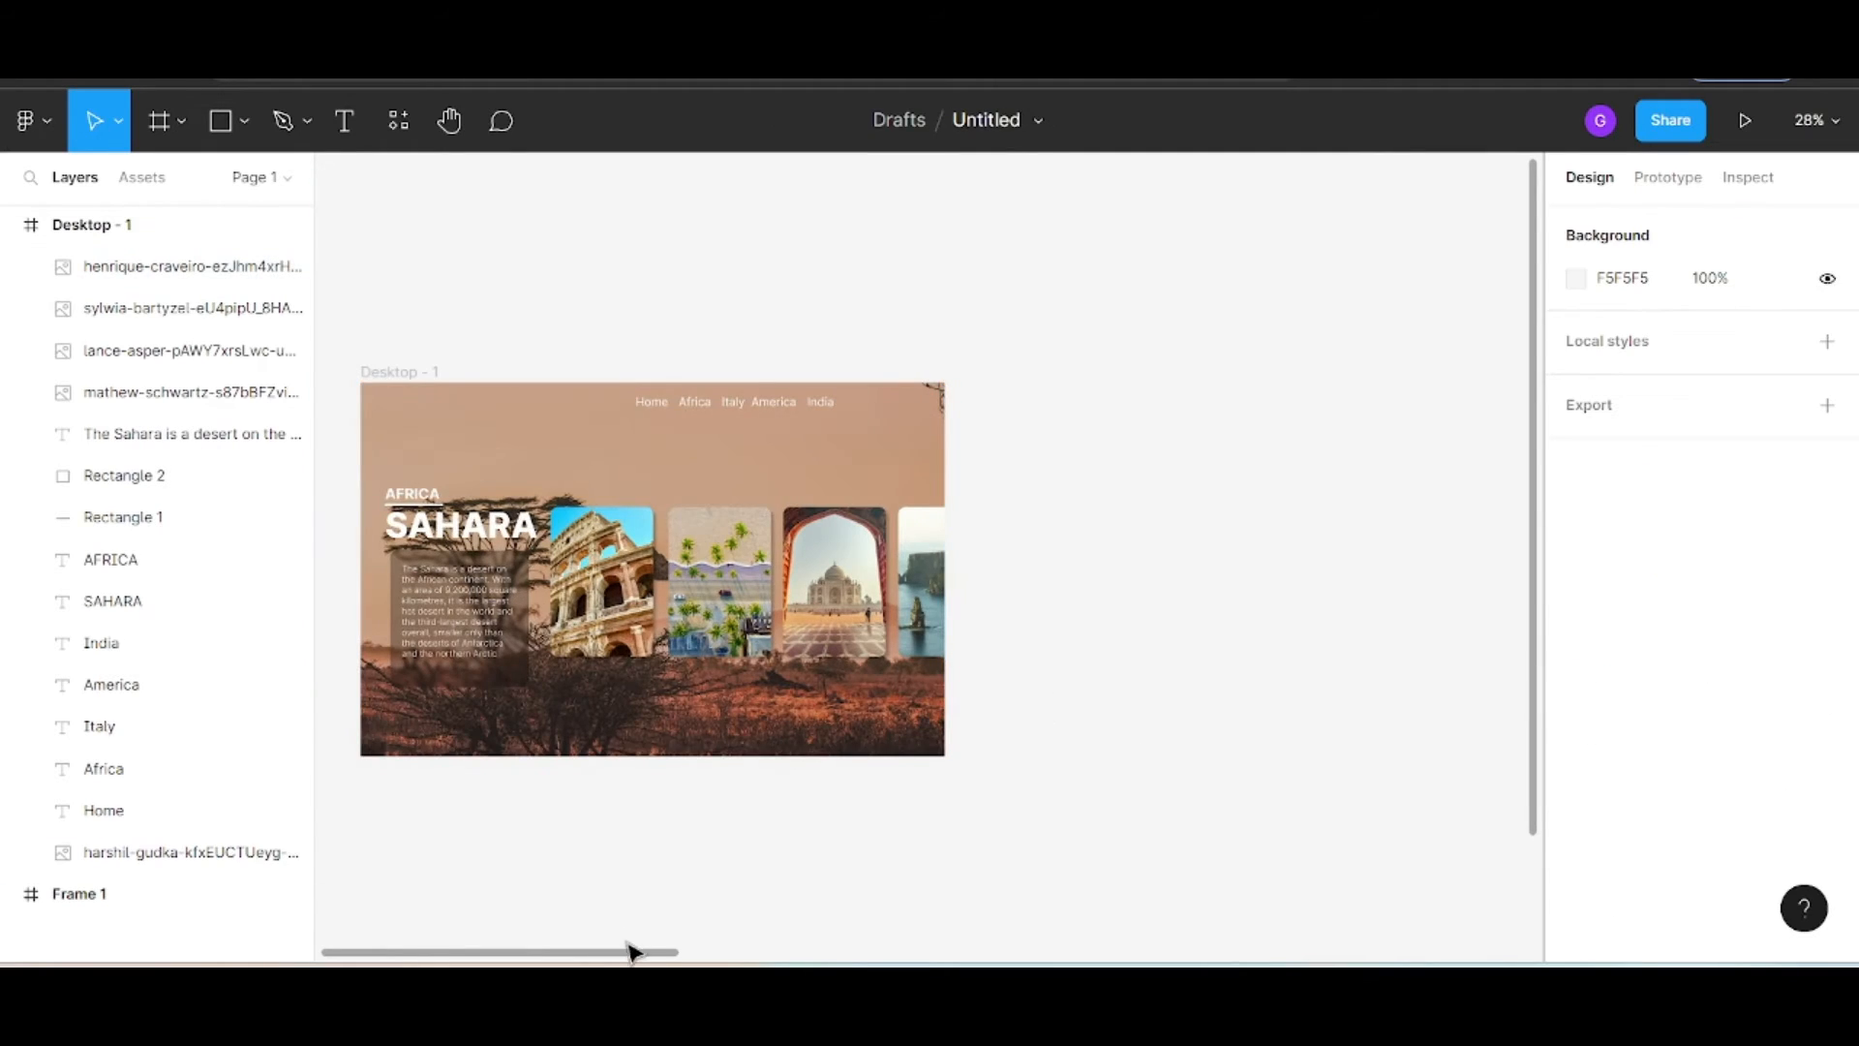
scroll(639, 724, up, 3)
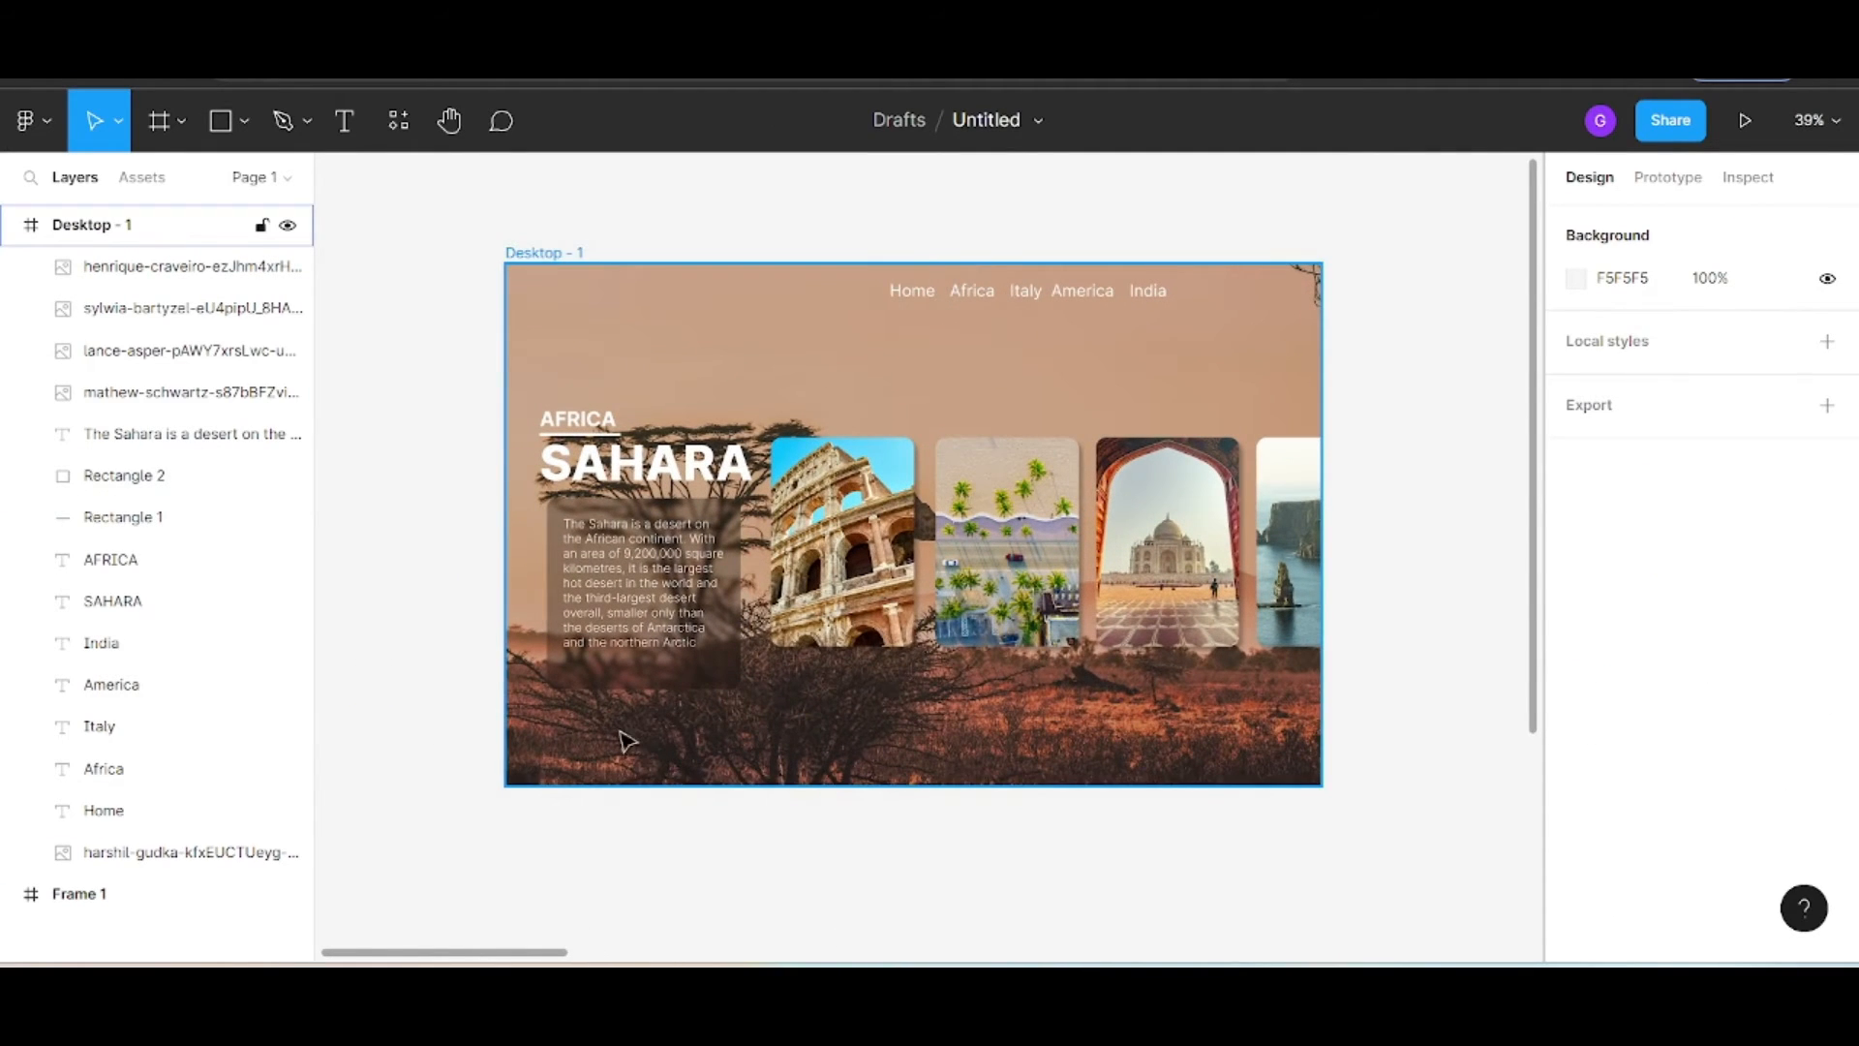
Draw a rectangle of about 194 × 49 below the description card, at about X 174, Y 869
click(241, 143)
click(228, 183)
mouse_move(570, 707)
mouse_down()
mouse_move(744, 749)
mouse_move(624, 717)
mouse_up()
scroll(653, 735, up, 5)
scroll(653, 740, down, 1)
Give the small rectangle below the description card a corner radius of 50
click(1728, 374)
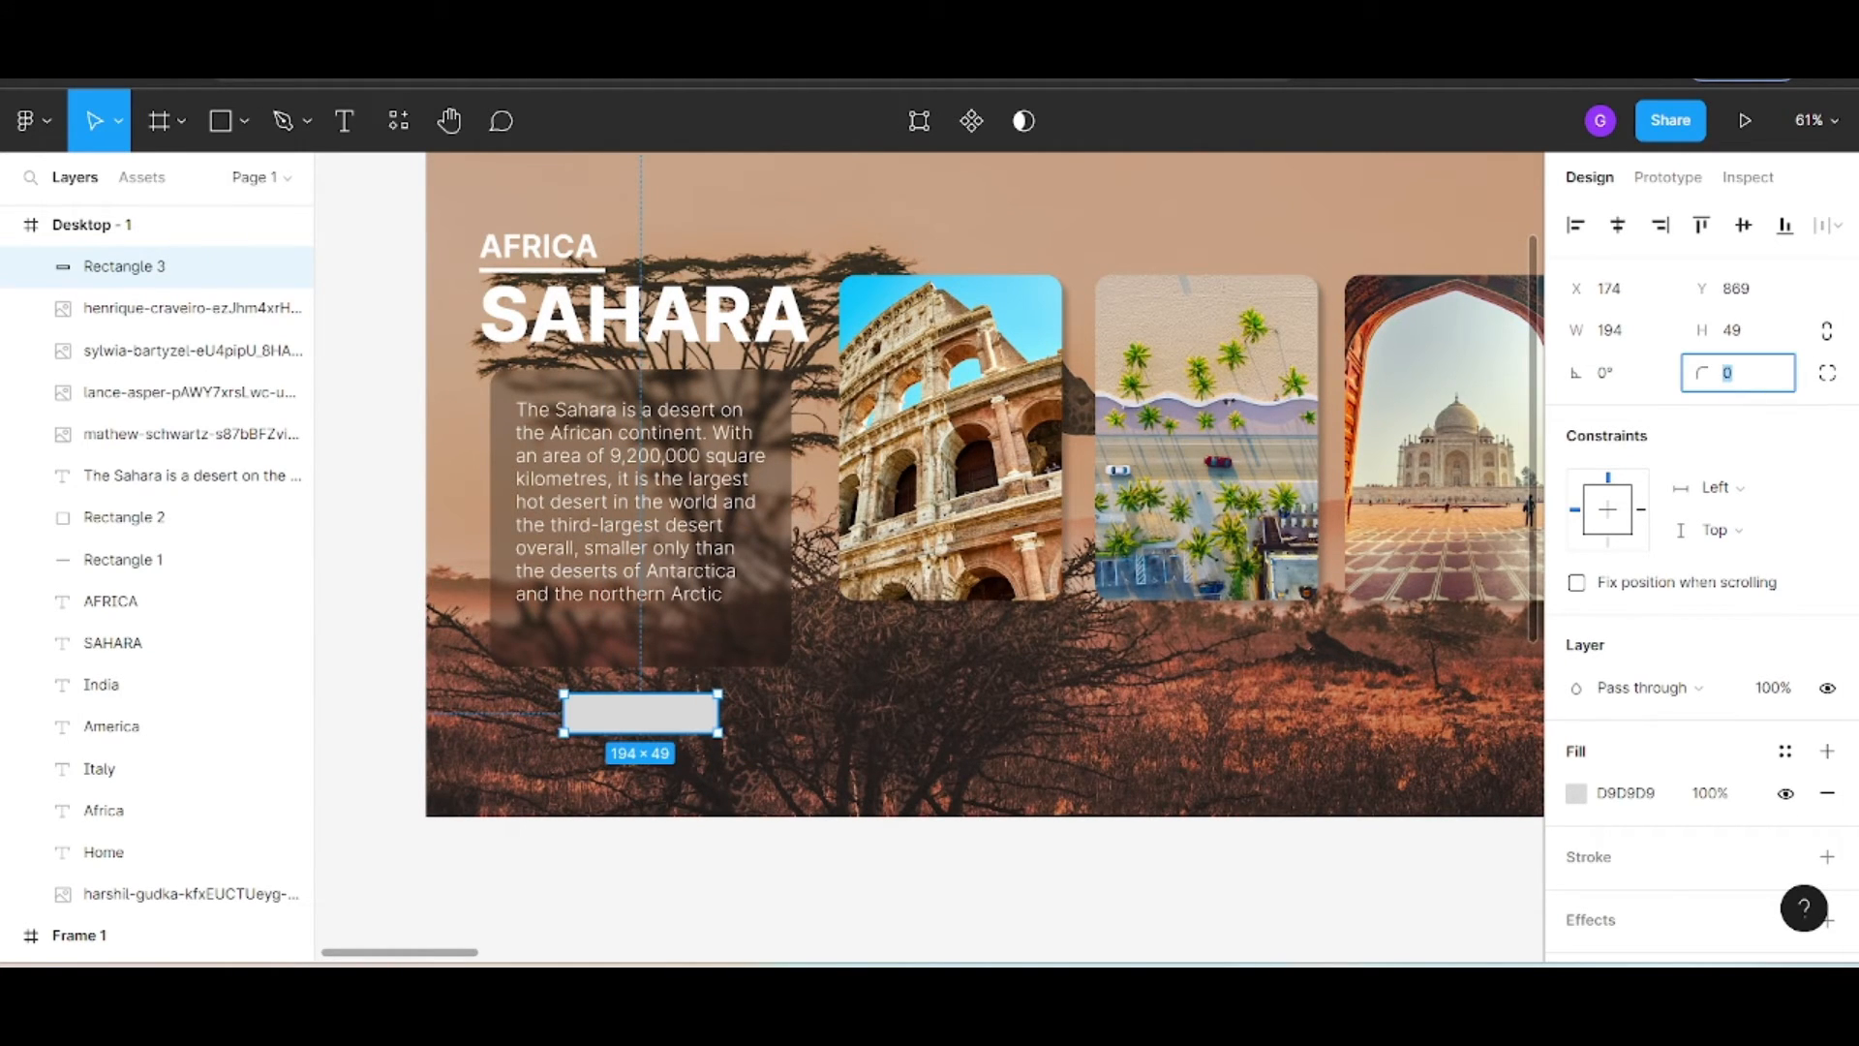
text(50)
key(Return)
Lower the rounded rectangle's fill opacity to about 26% and add a black (000000) inside stroke of 1
scroll(1665, 717, down, 2)
click(1581, 677)
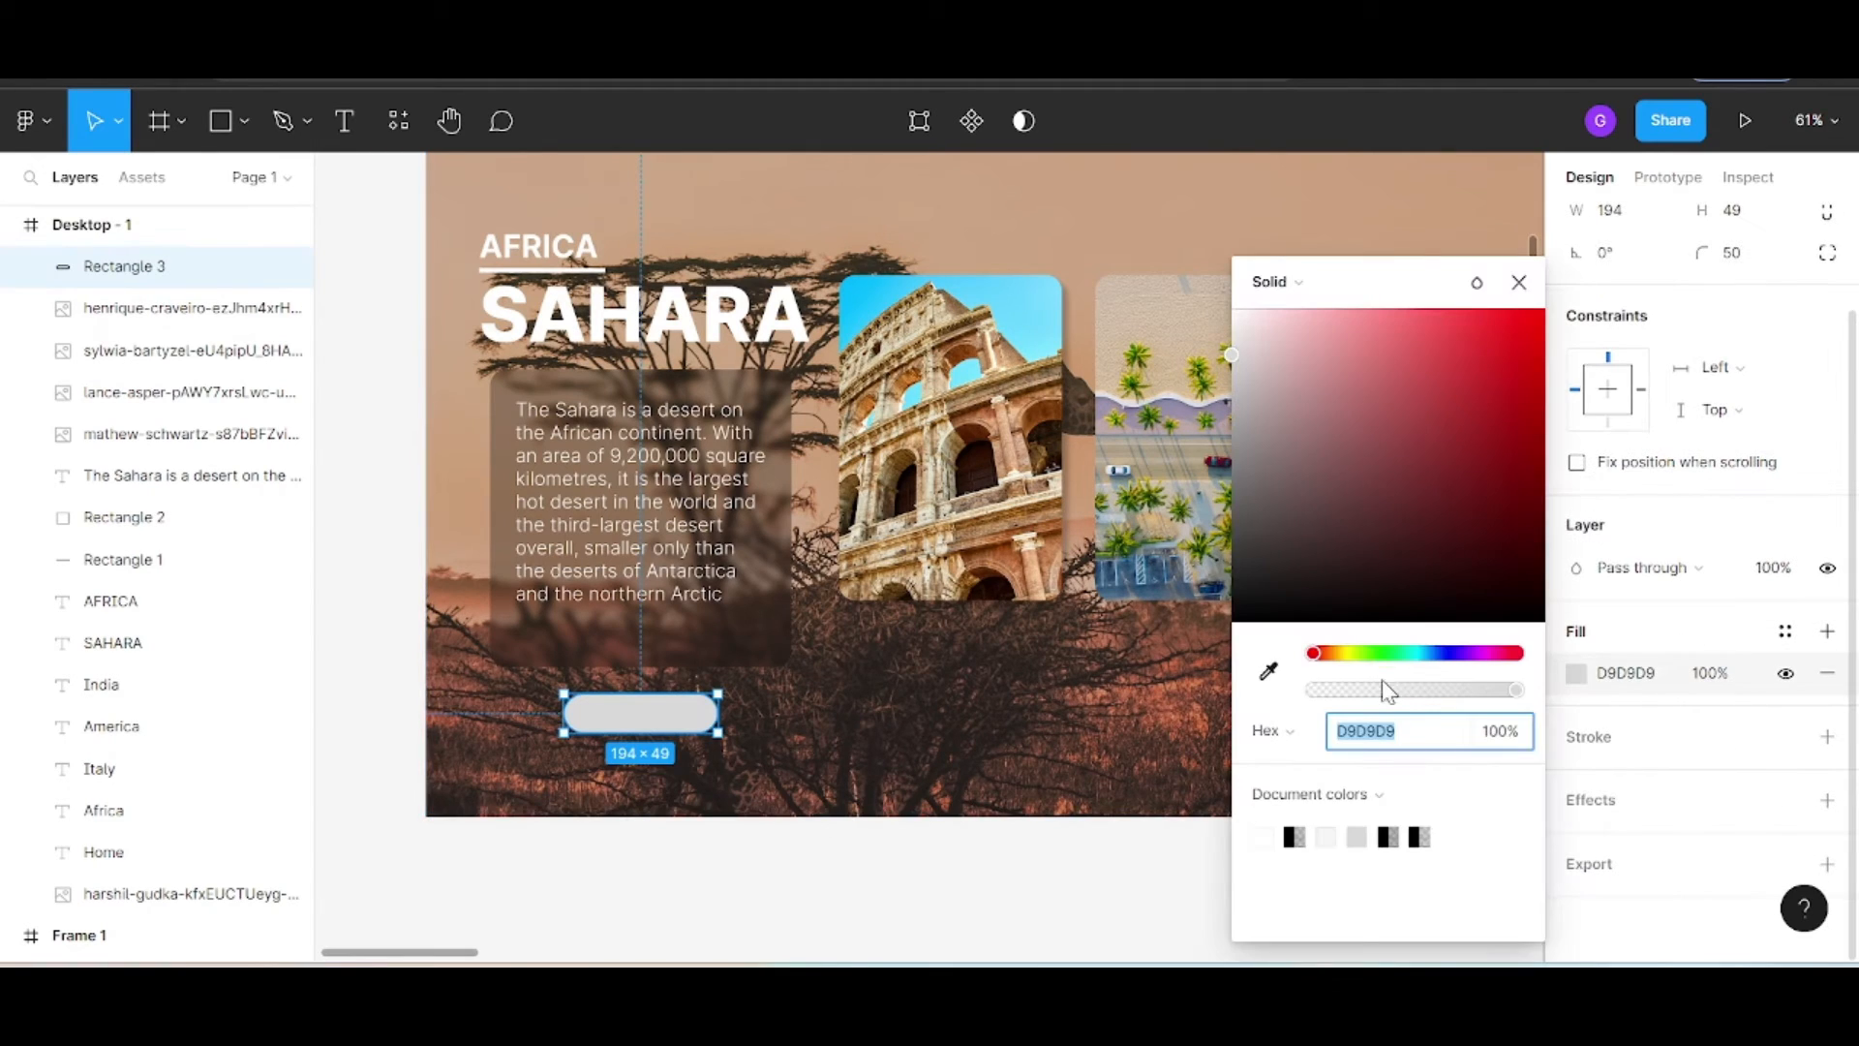
drag(1416, 691, 1369, 704)
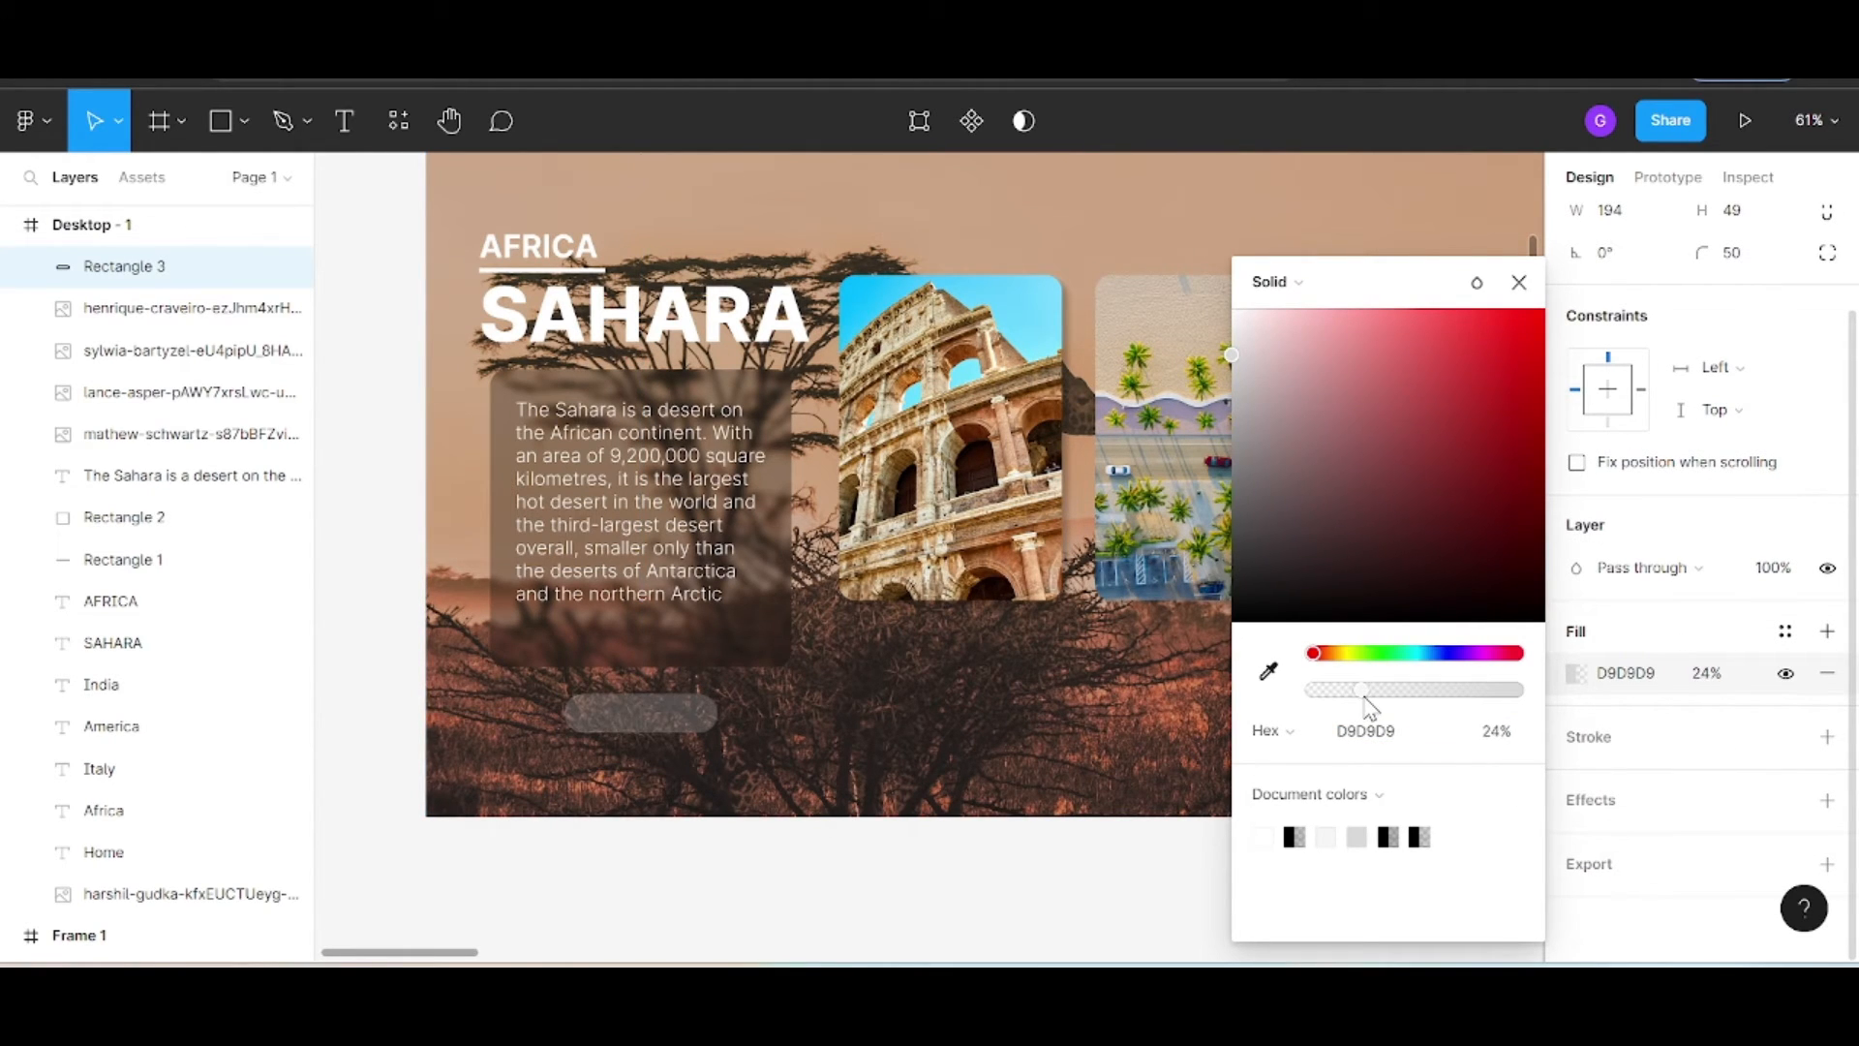
click(1827, 736)
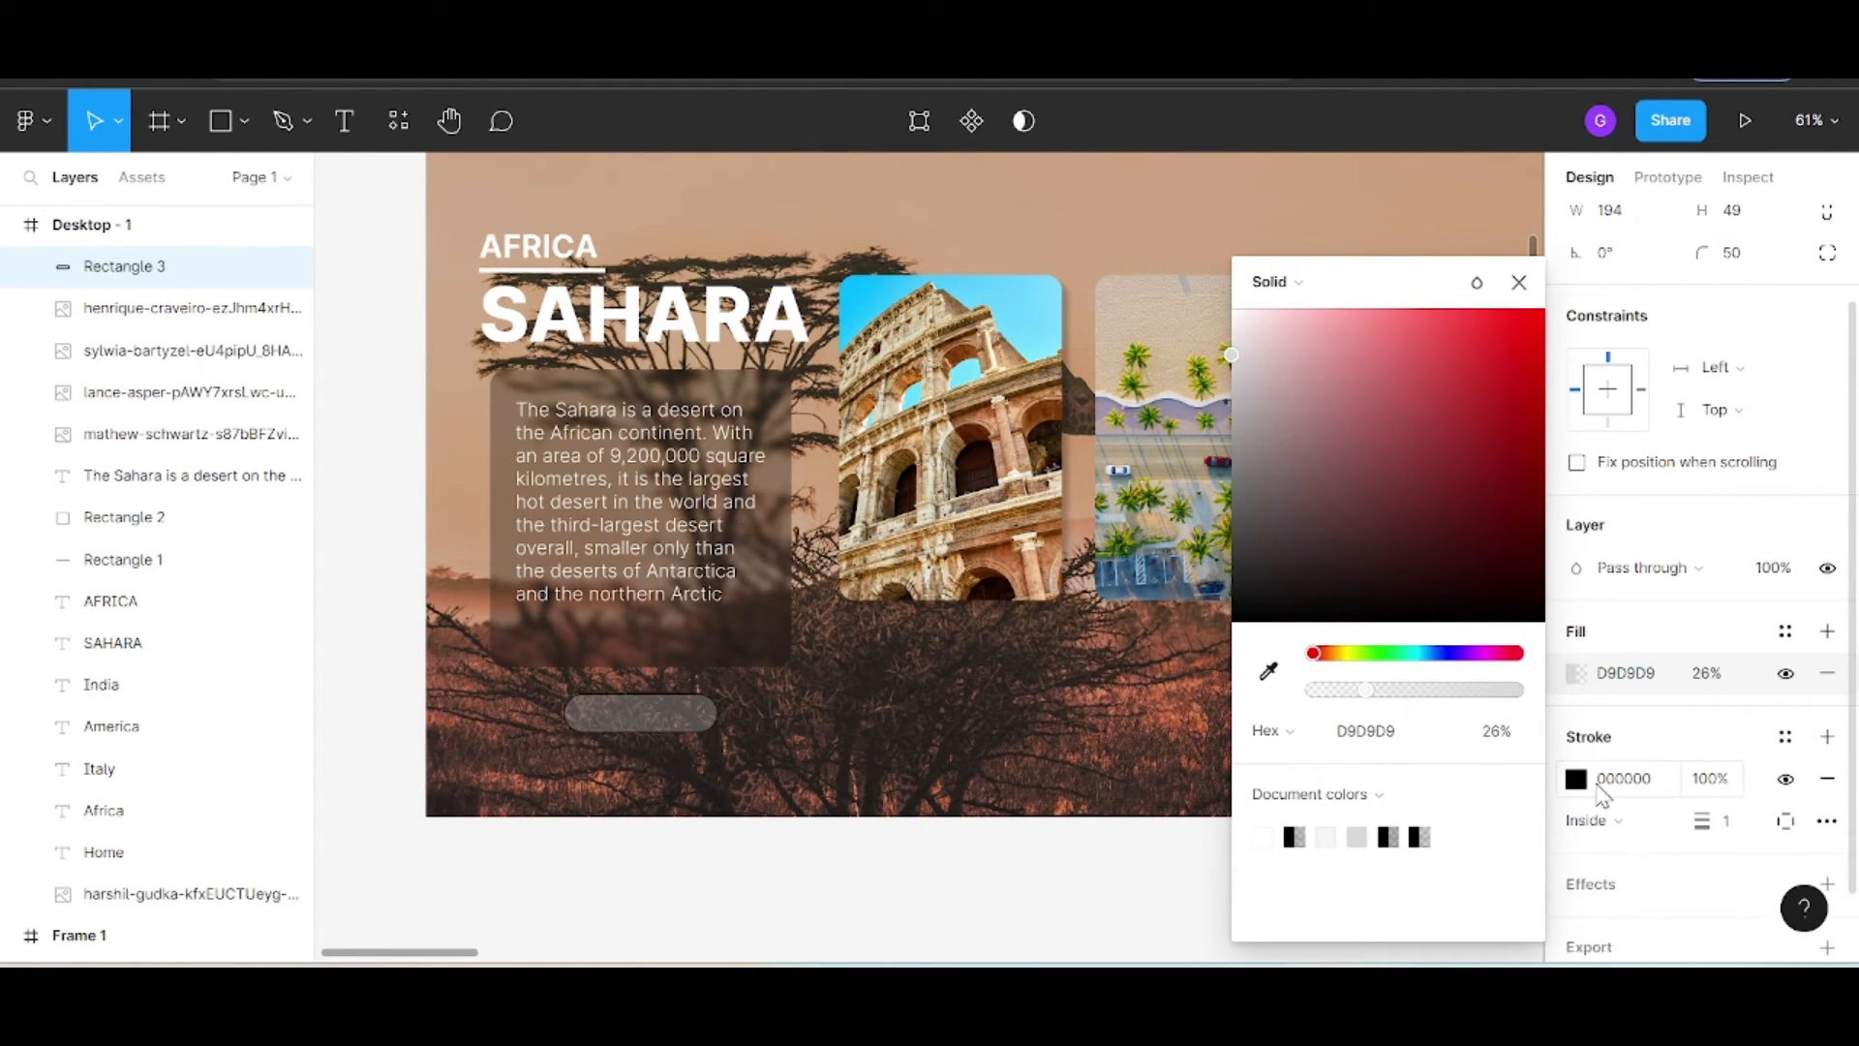
click(1518, 282)
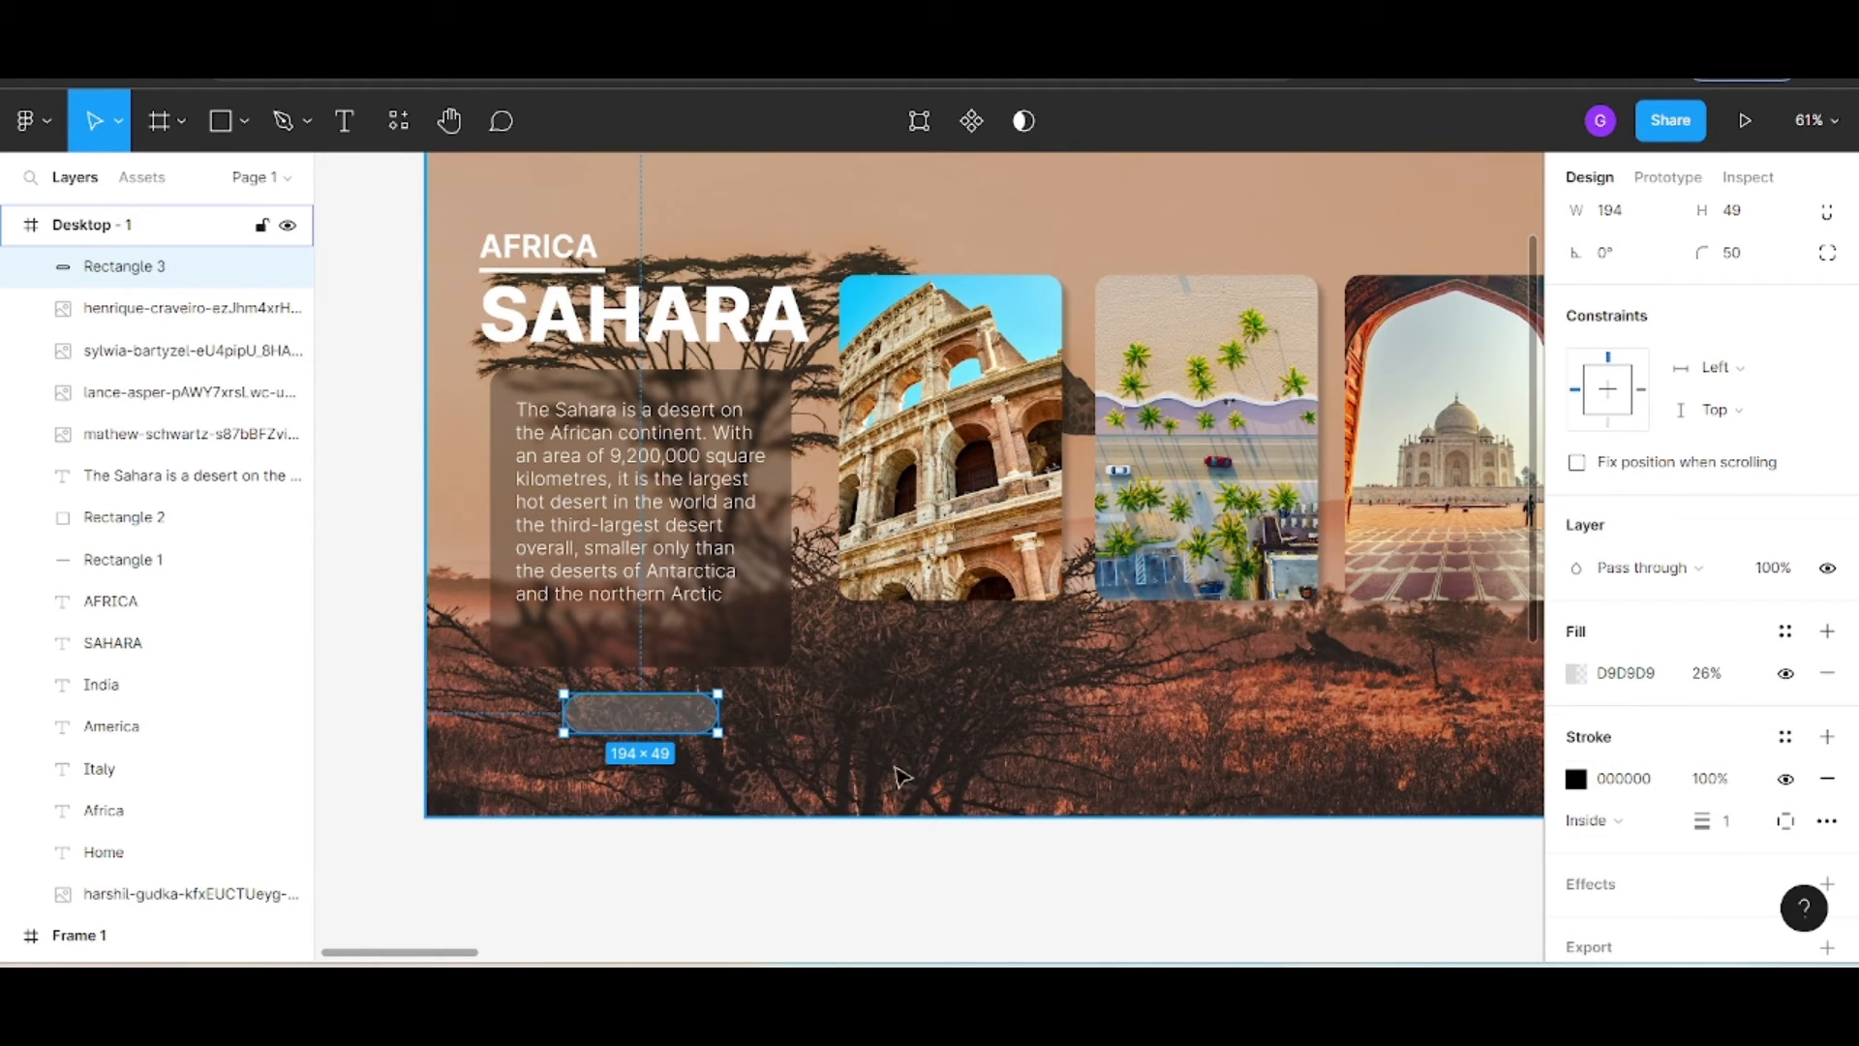
Change the stroke colour of the pill-shaped rectangle below the description card to white
click(1577, 779)
drag(1265, 498, 1232, 310)
click(730, 884)
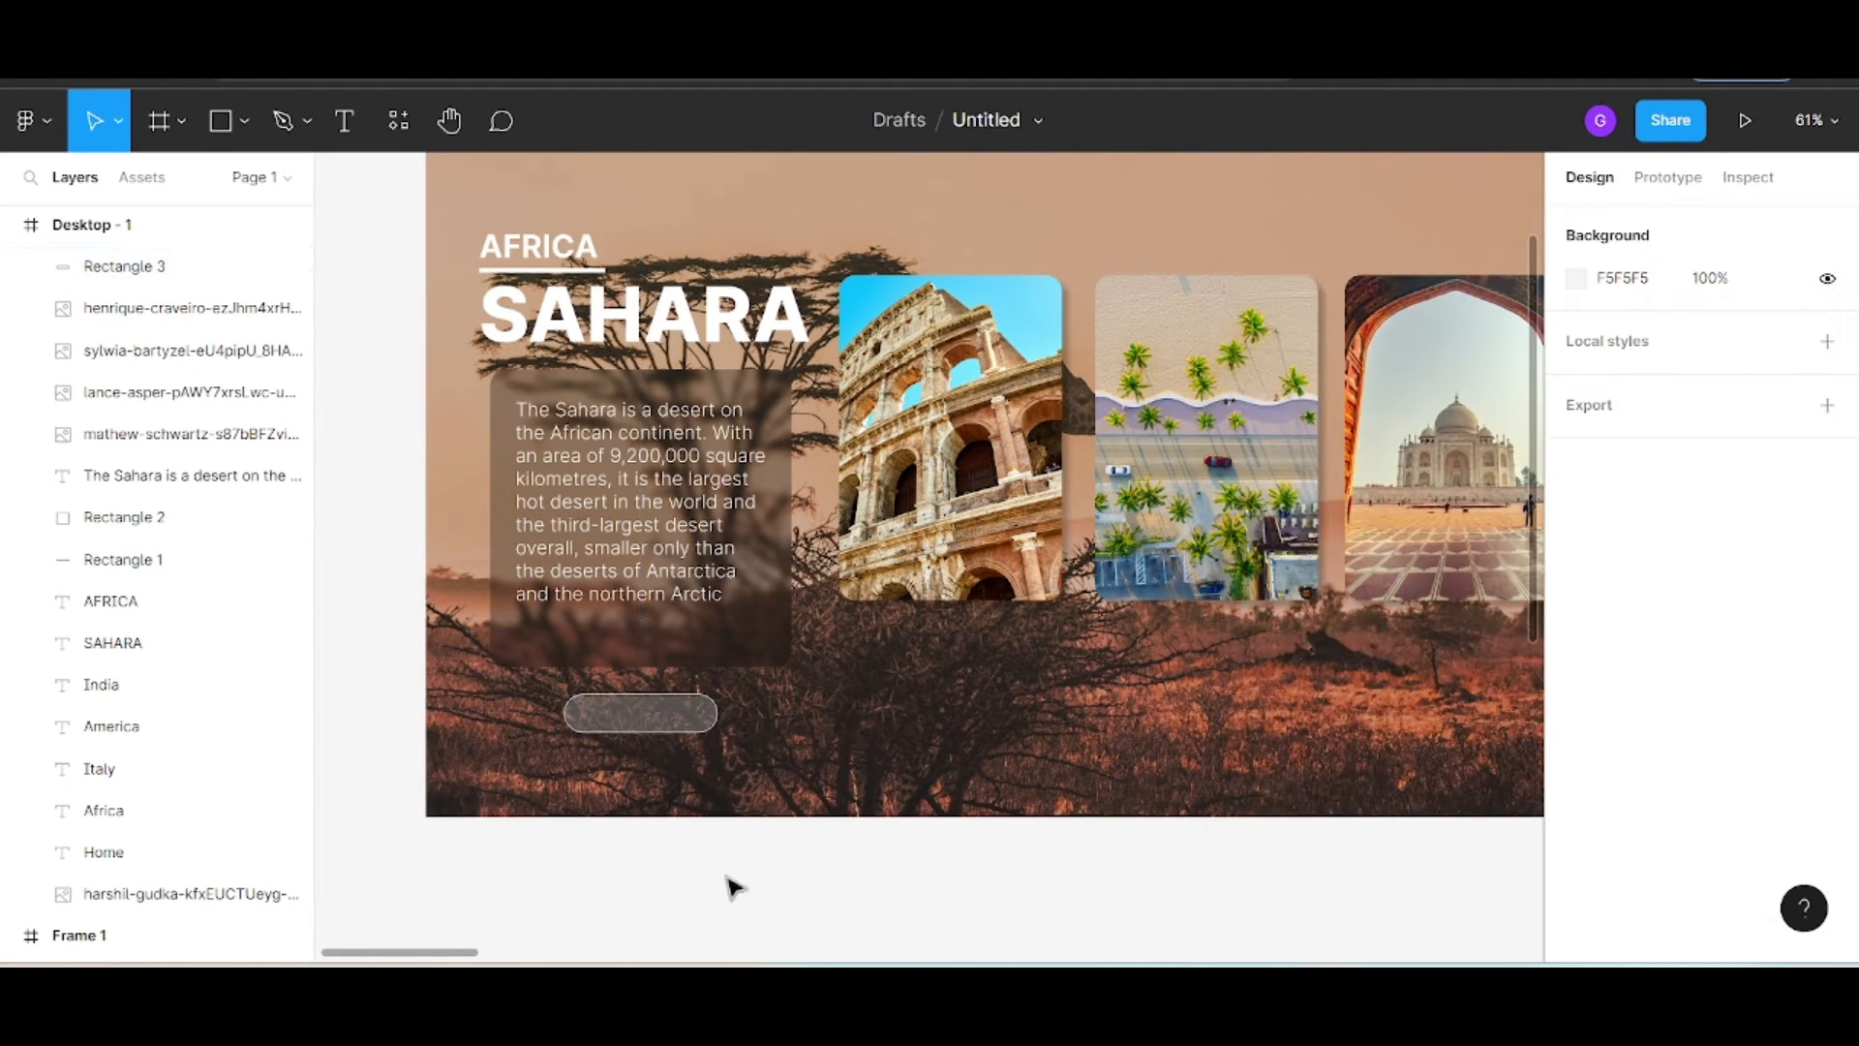
Add the text DISCOVER inside the pill-shaped button and widen its text box to about 128 so it fits on one line
click(344, 120)
click(621, 712)
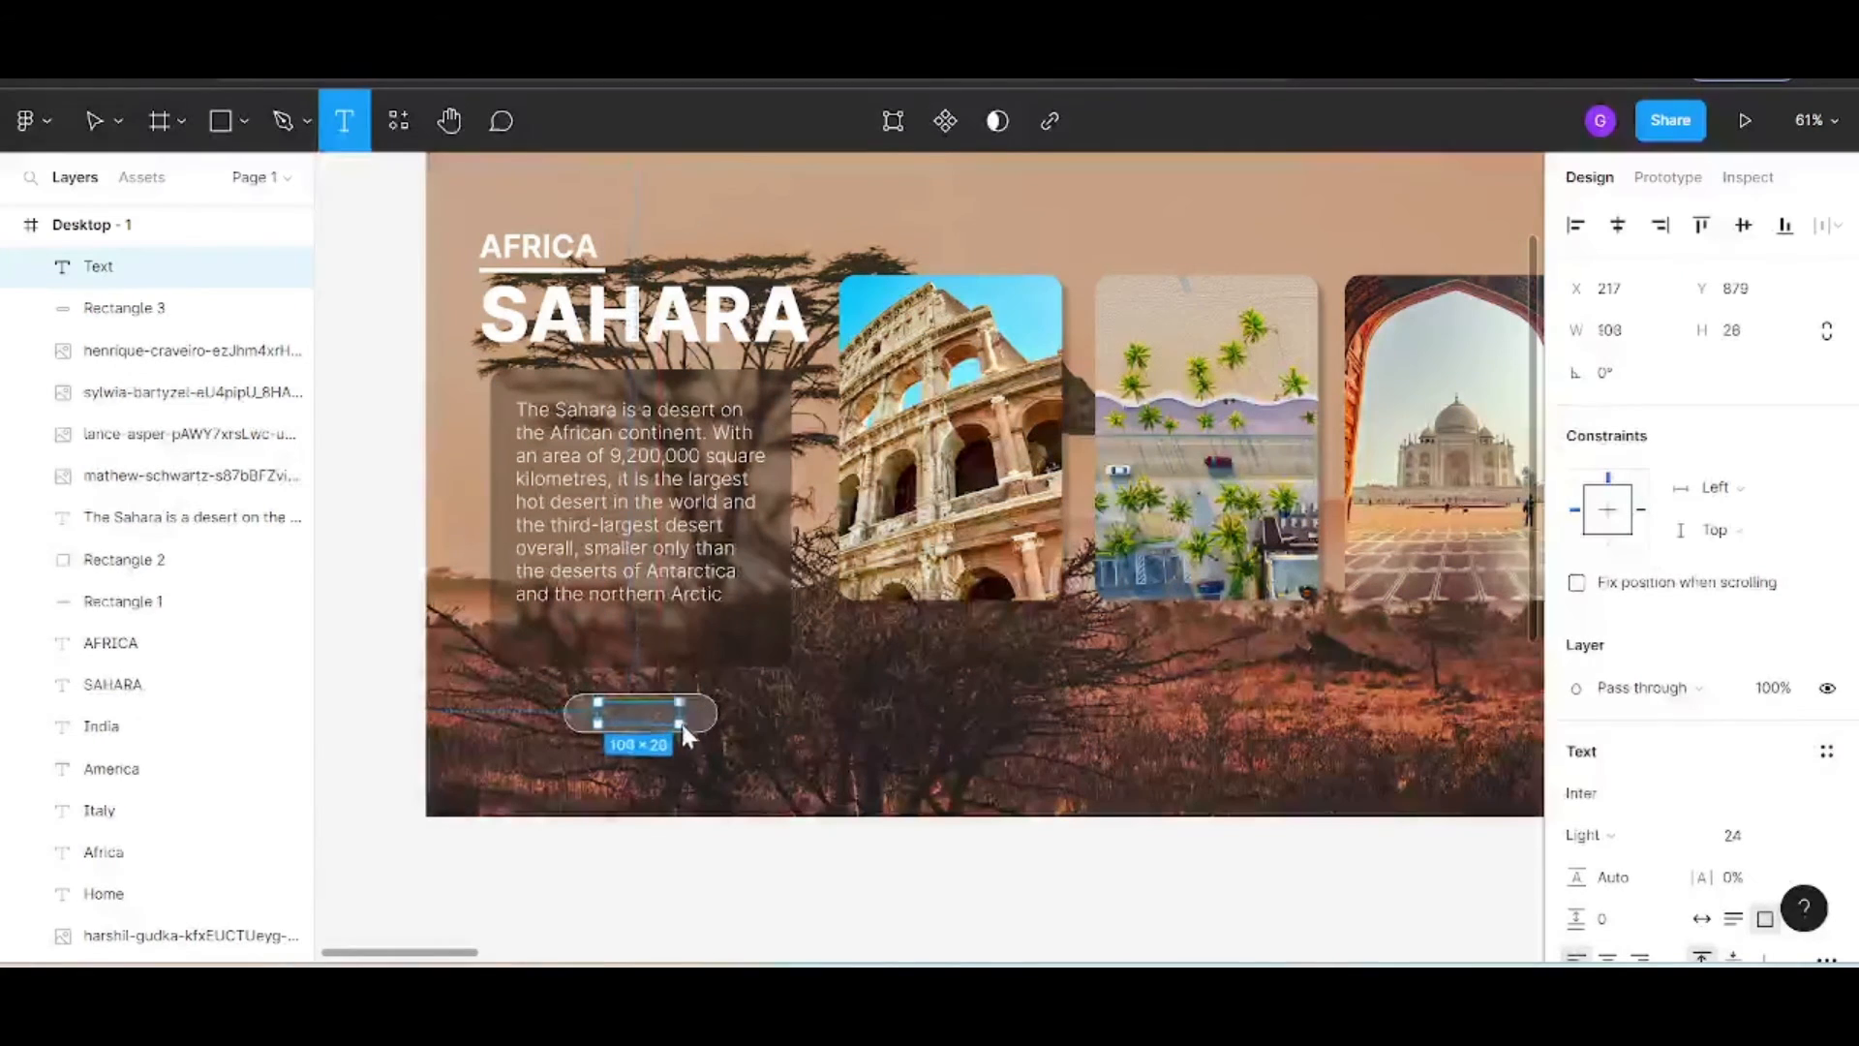
key(Escape)
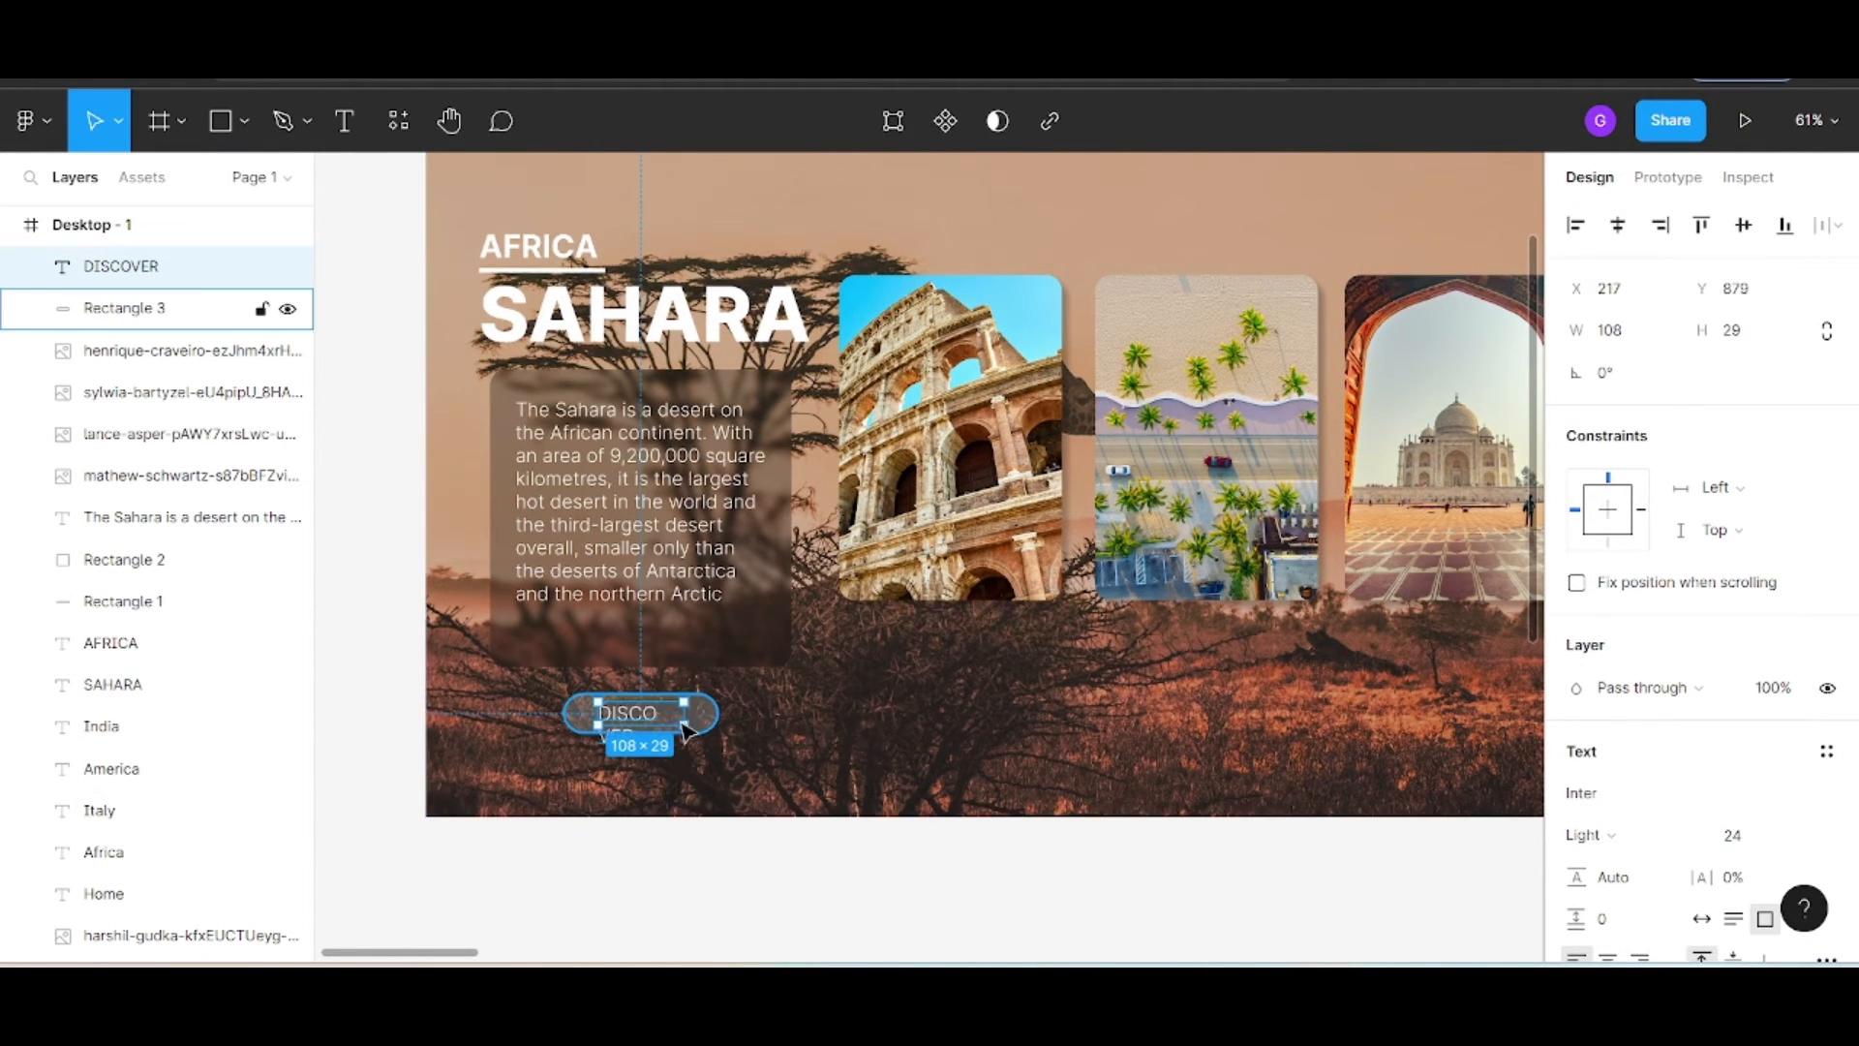
scroll(685, 717, up, 5)
drag(696, 710, 718, 708)
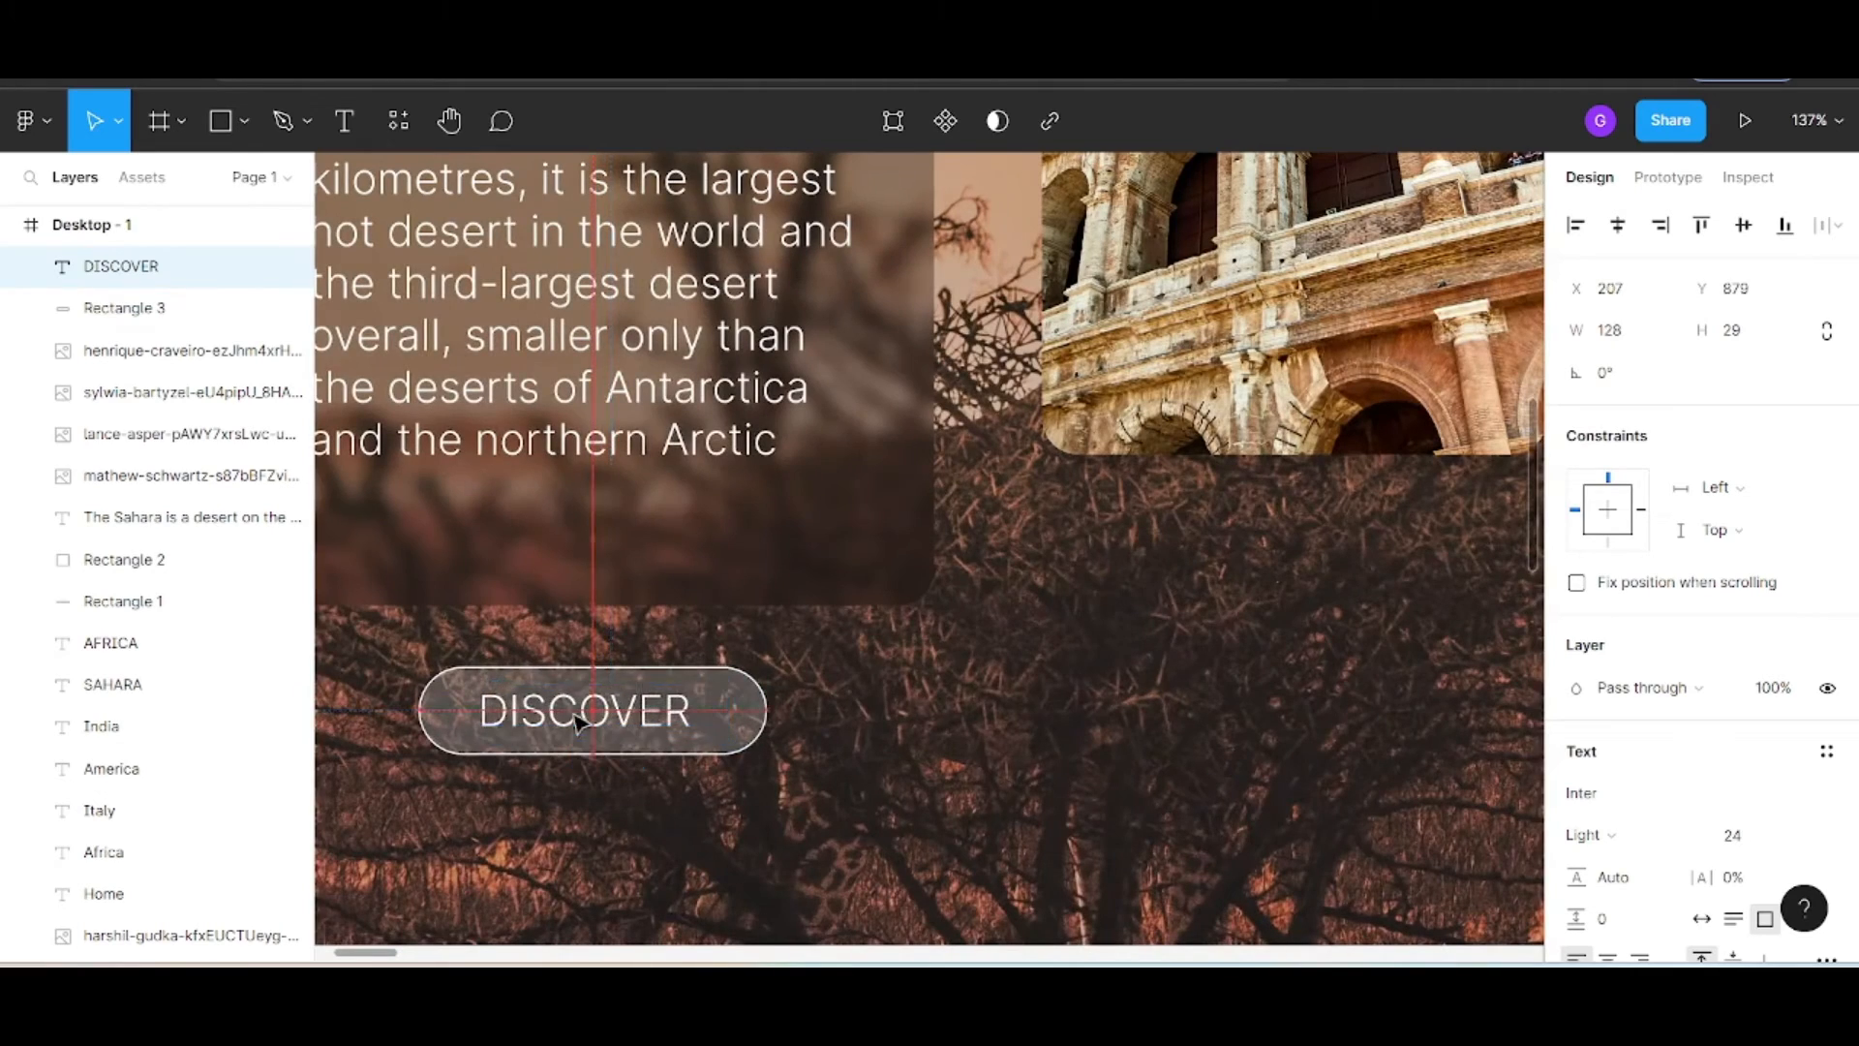
key(Escape)
scroll(644, 814, down, 8)
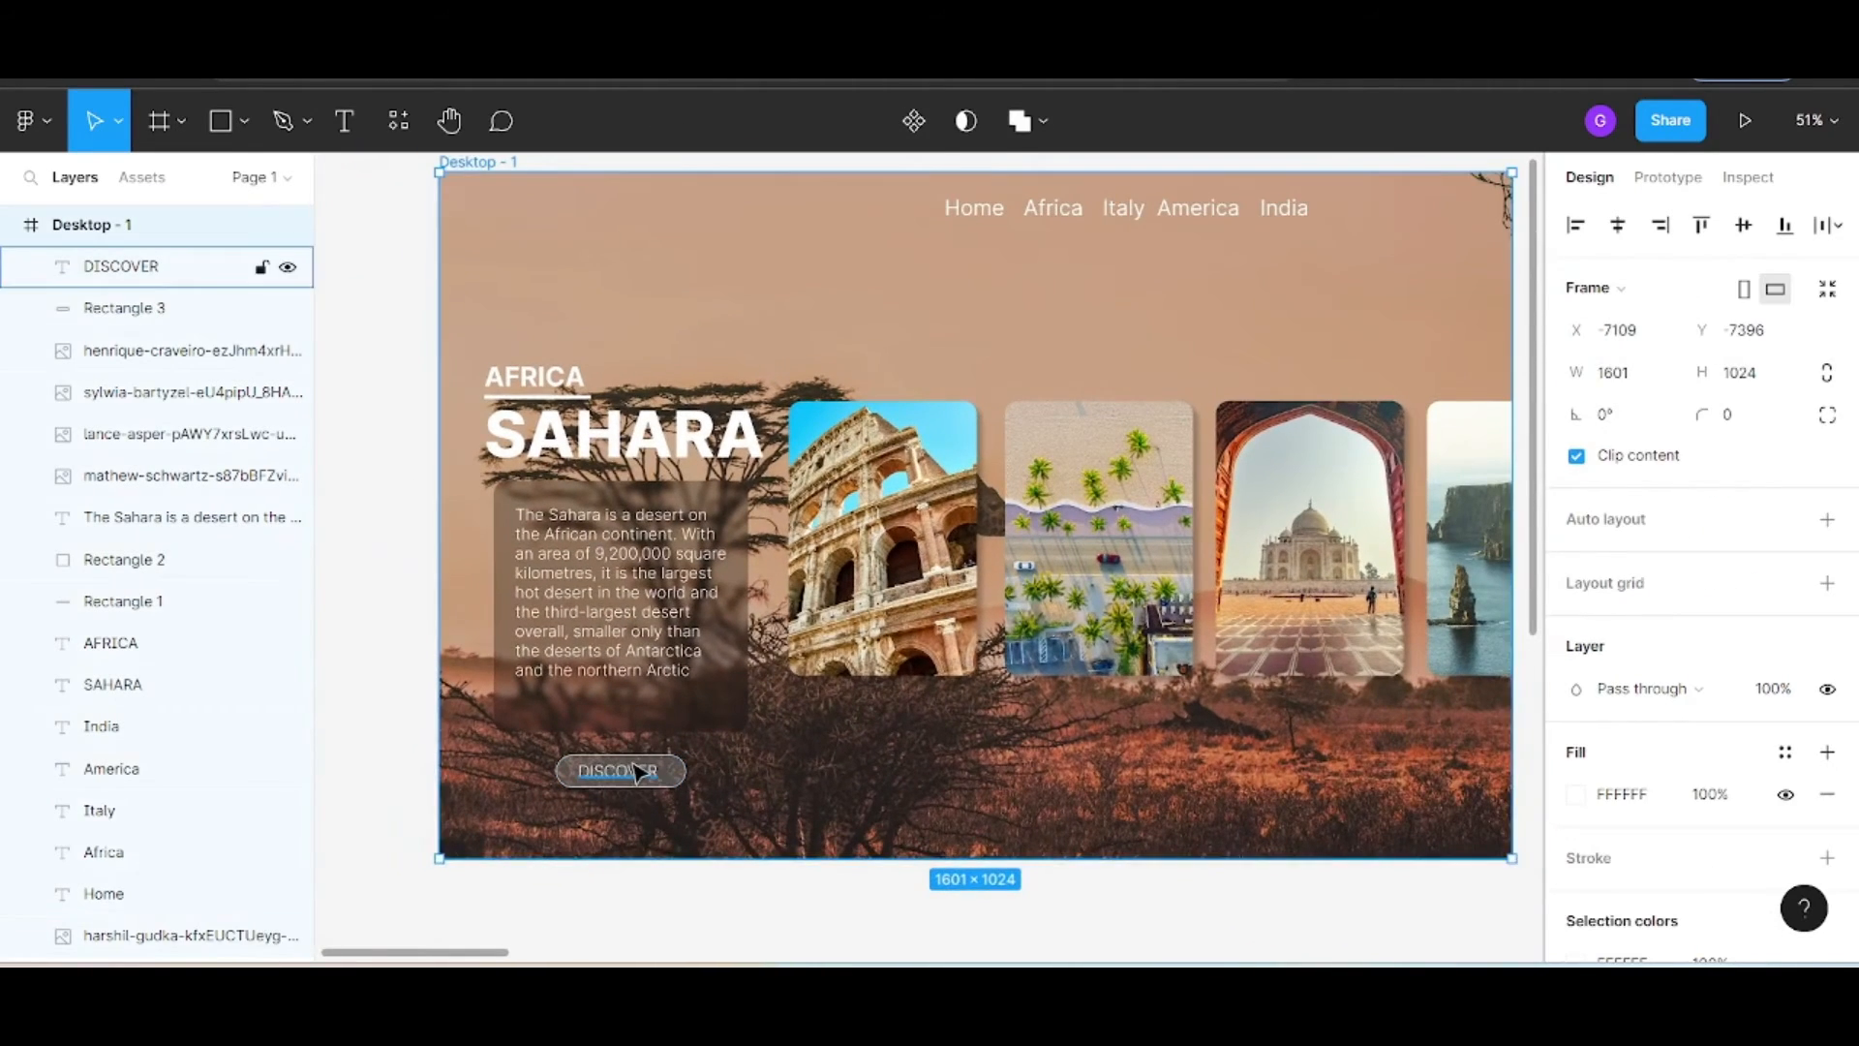
Set the DISCOVER label's font size to 20
click(620, 771)
scroll(1809, 703, down, 3)
click(1799, 689)
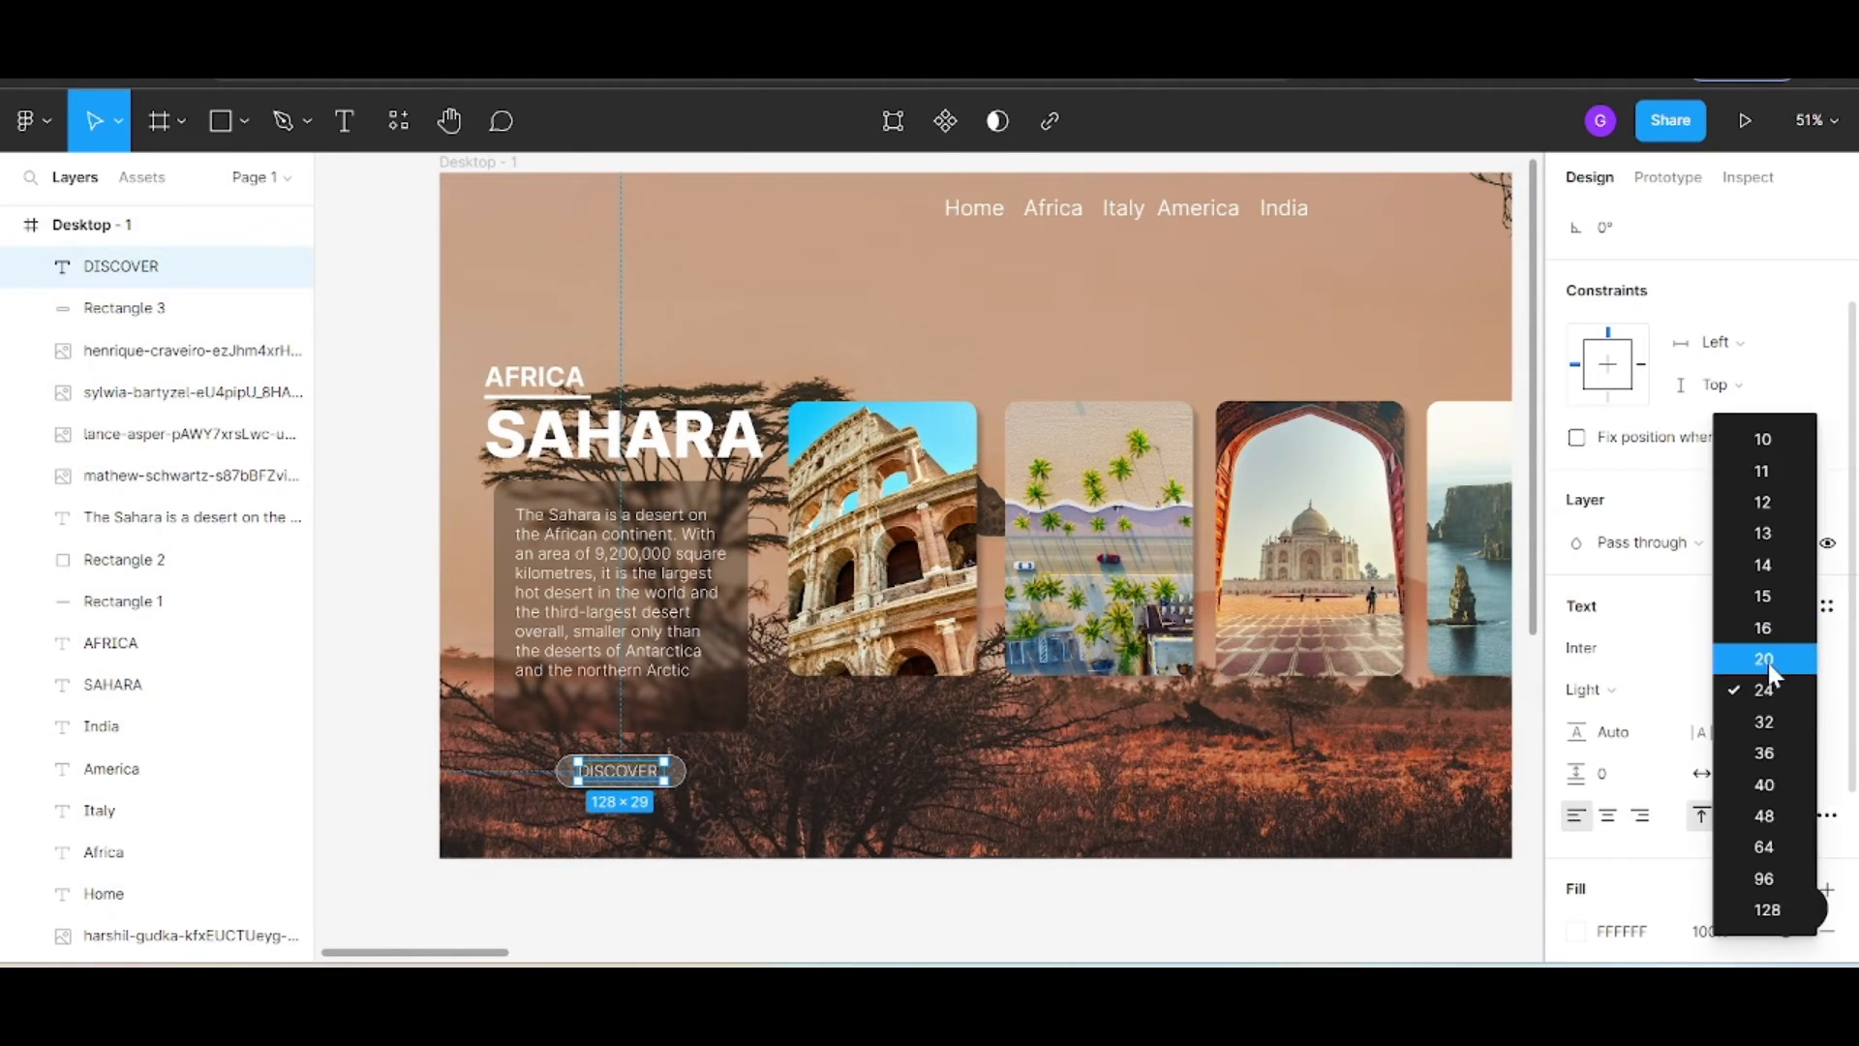
click(1764, 659)
click(904, 862)
Reposition the DISCOVER label within the pill-shaped button, at about X 217, Y 879
scroll(610, 809, up, 5)
click(623, 731)
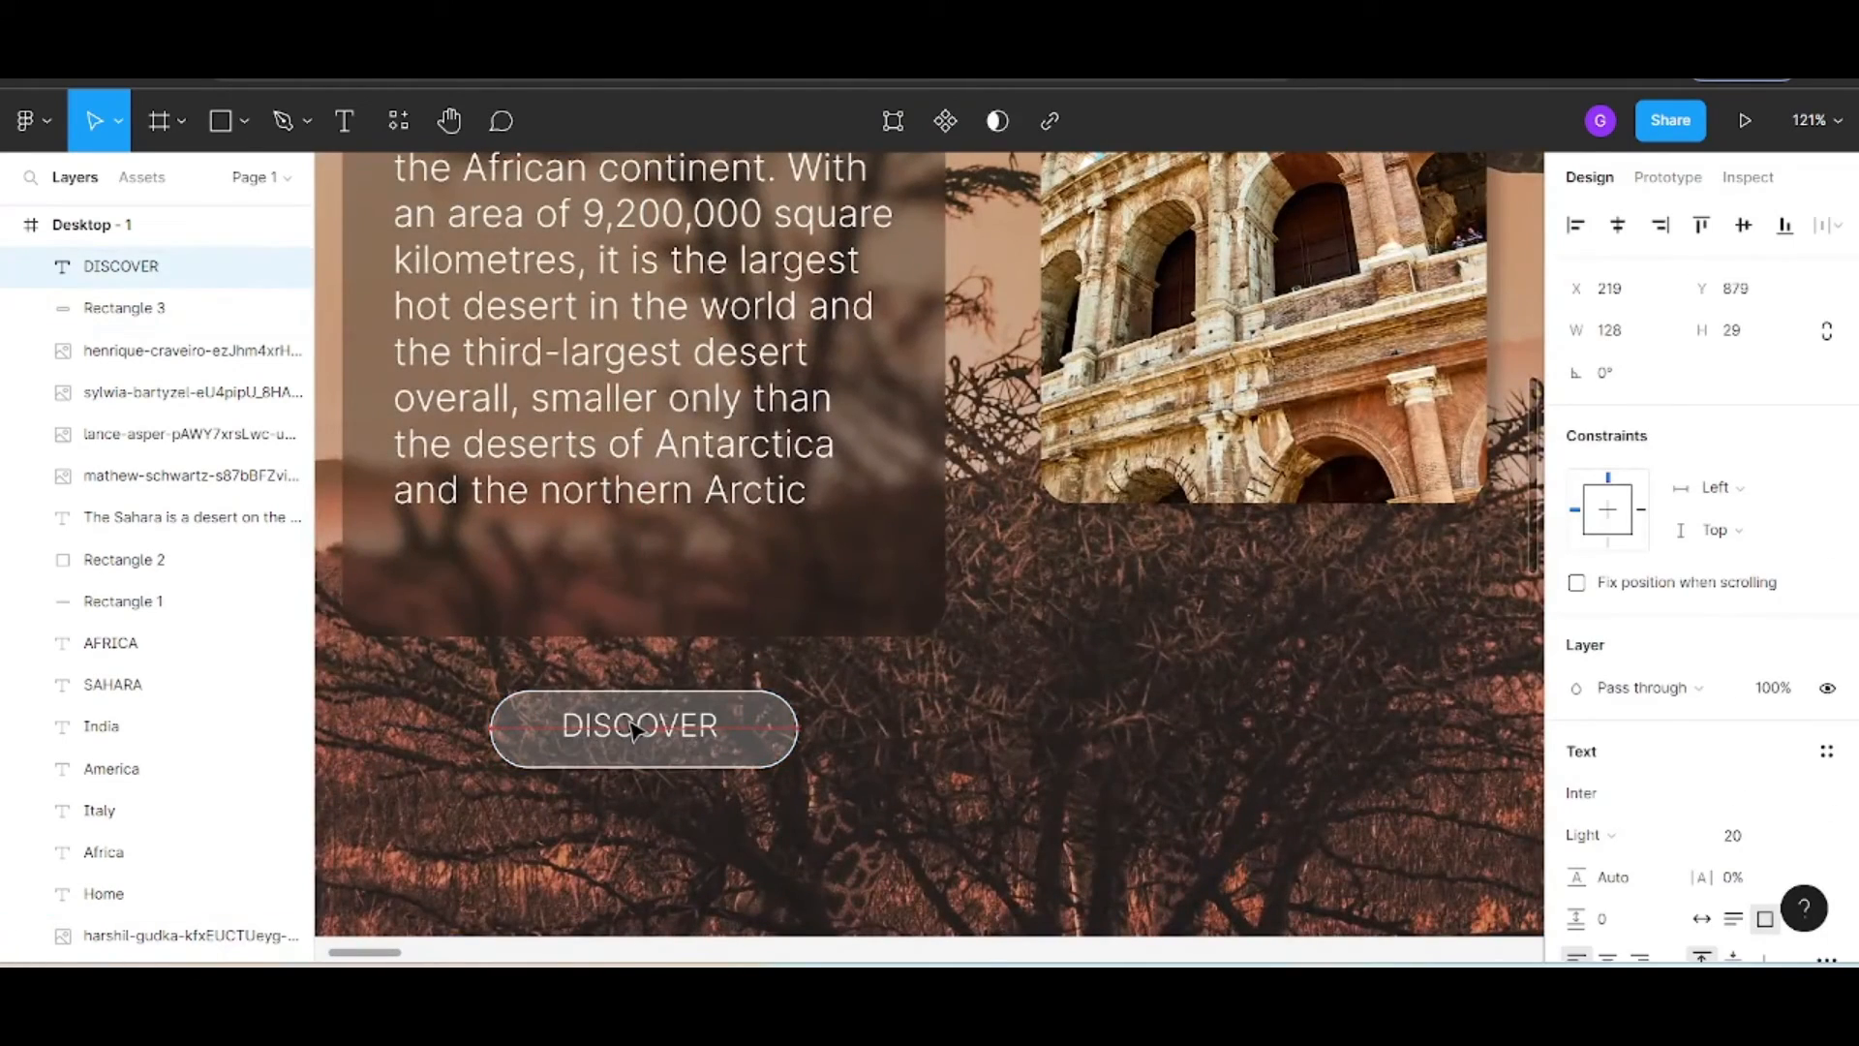
drag(634, 731, 632, 731)
scroll(639, 750, up, 4)
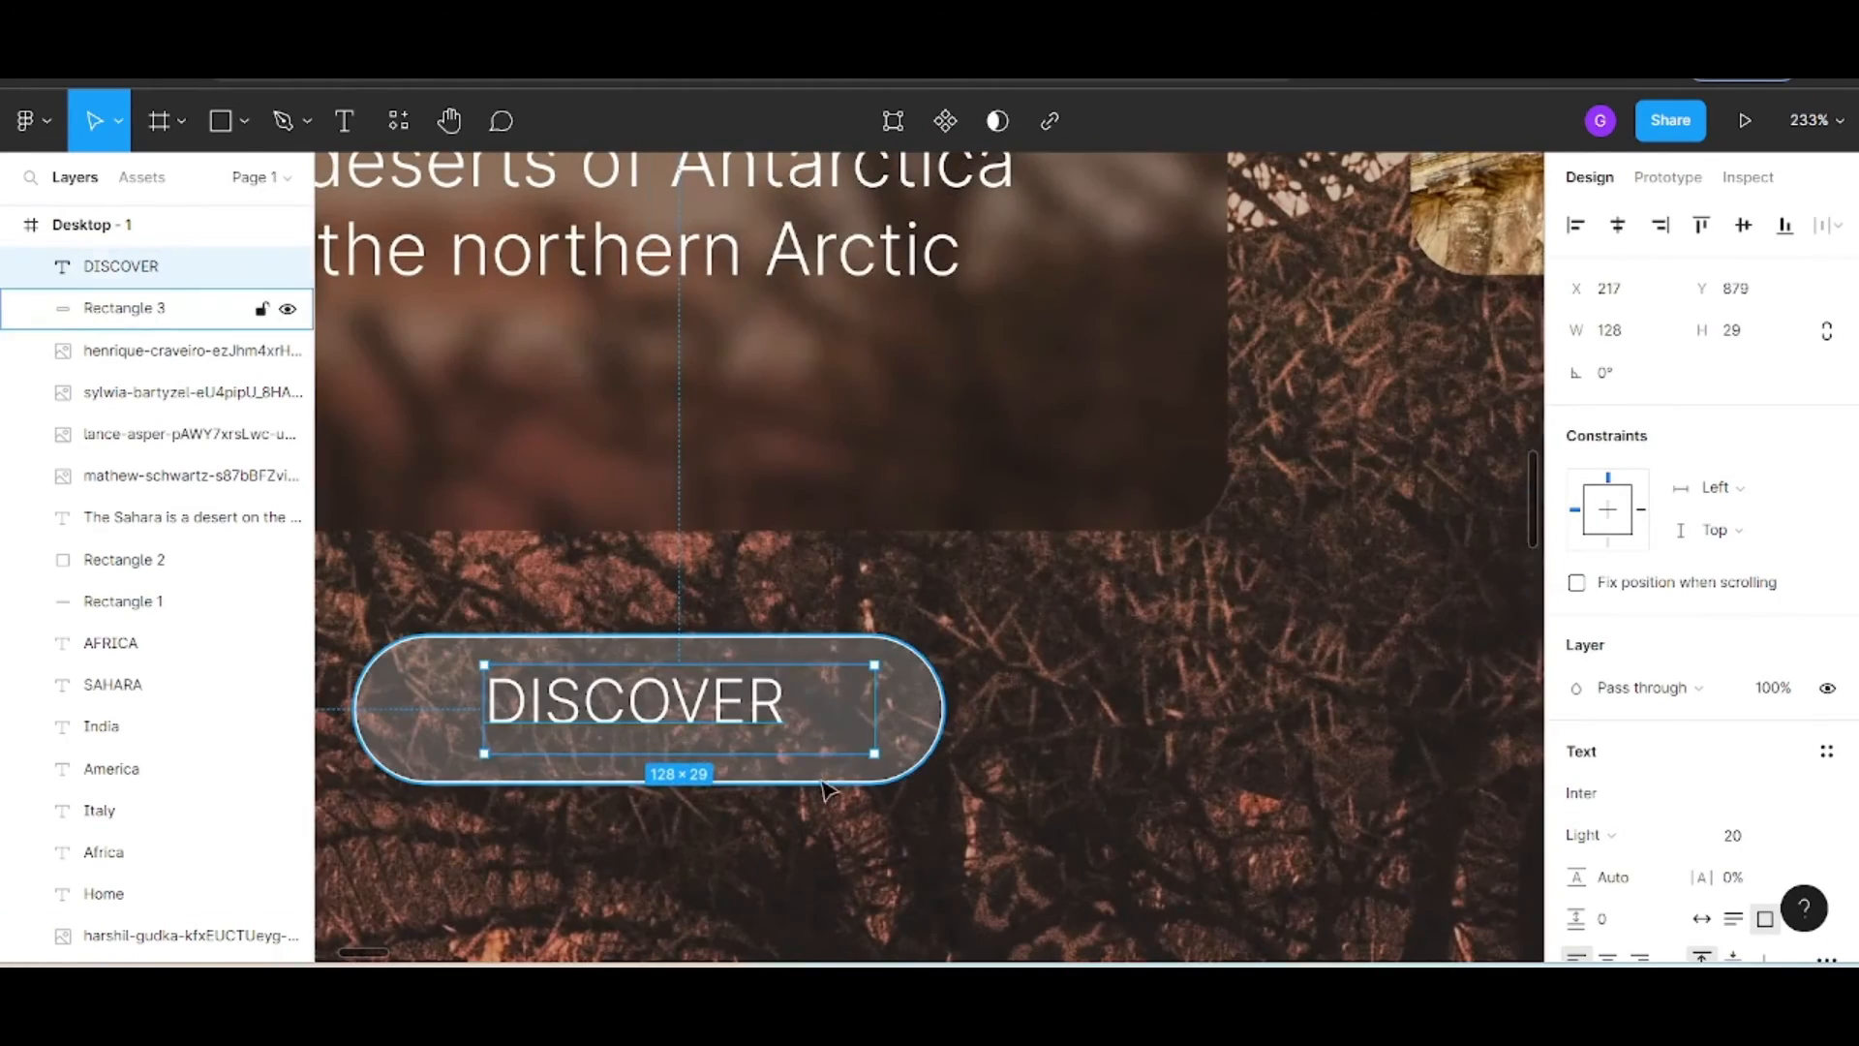
click(823, 789)
double_click(678, 717)
key(Escape)
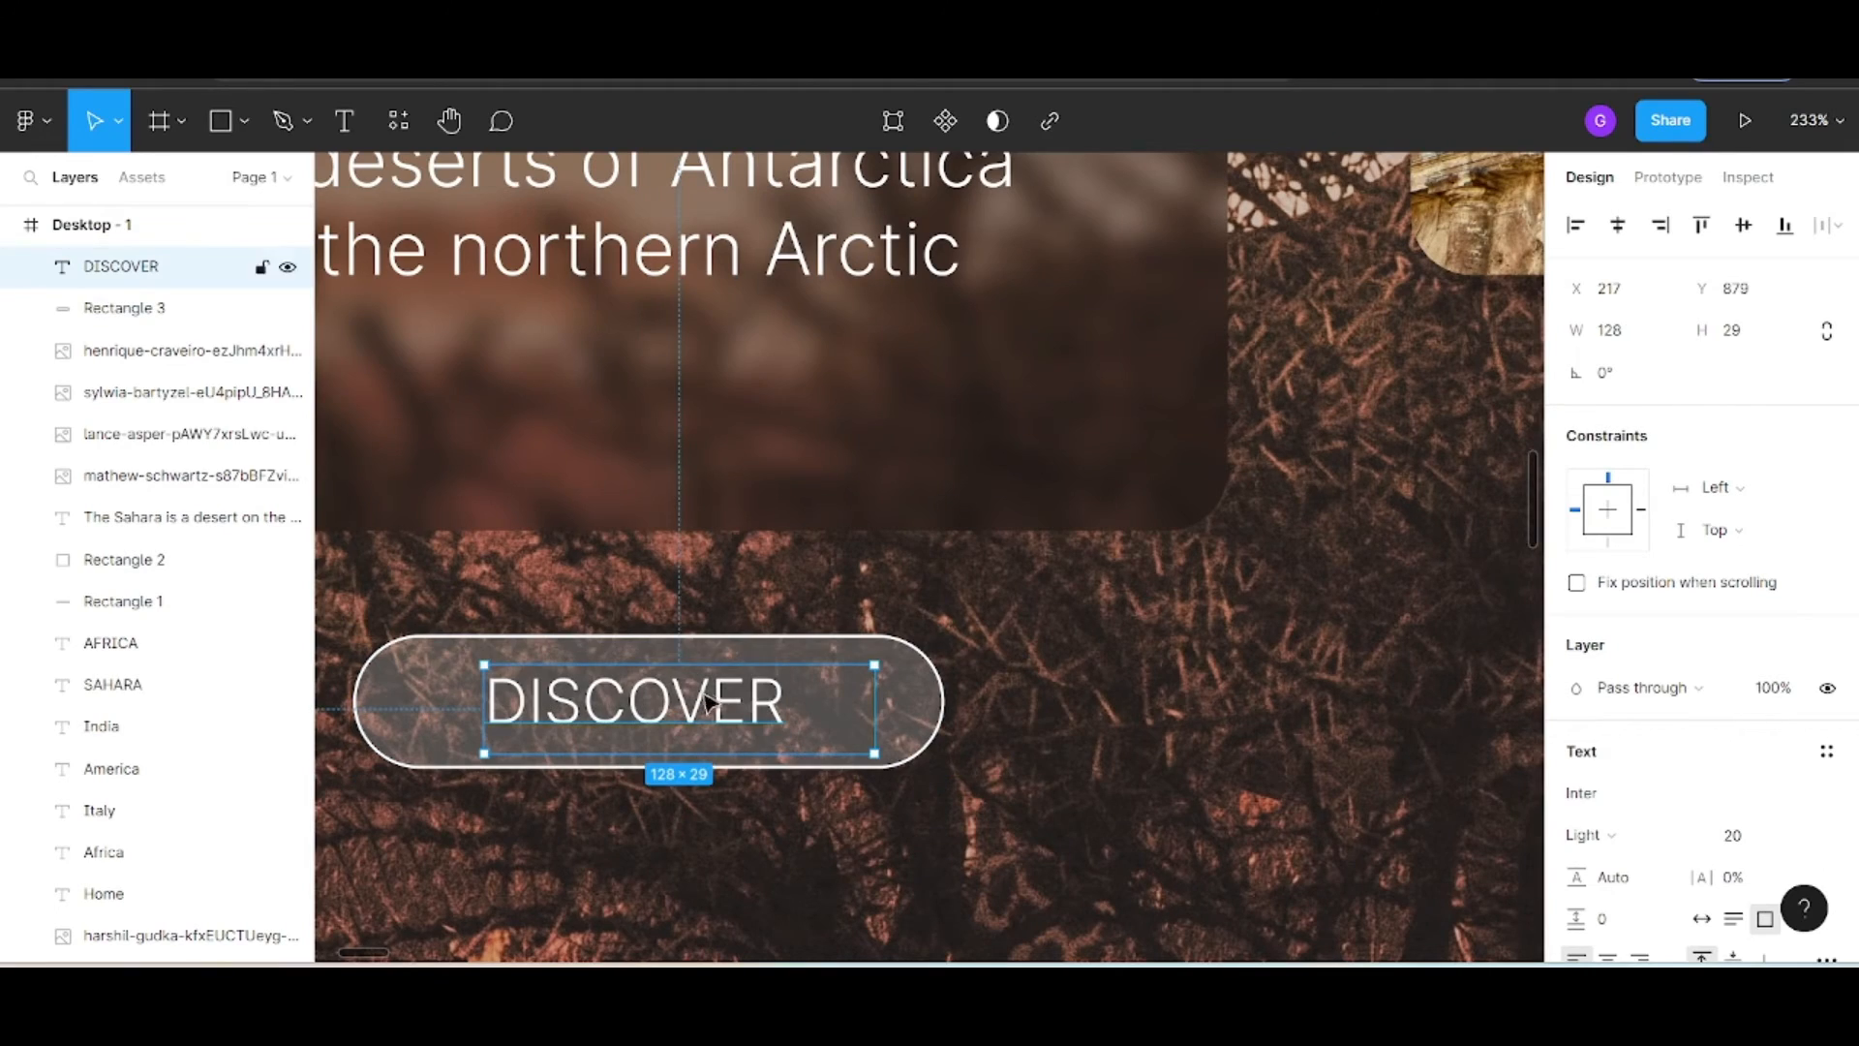
key(Escape)
scroll(680, 728, up, 1)
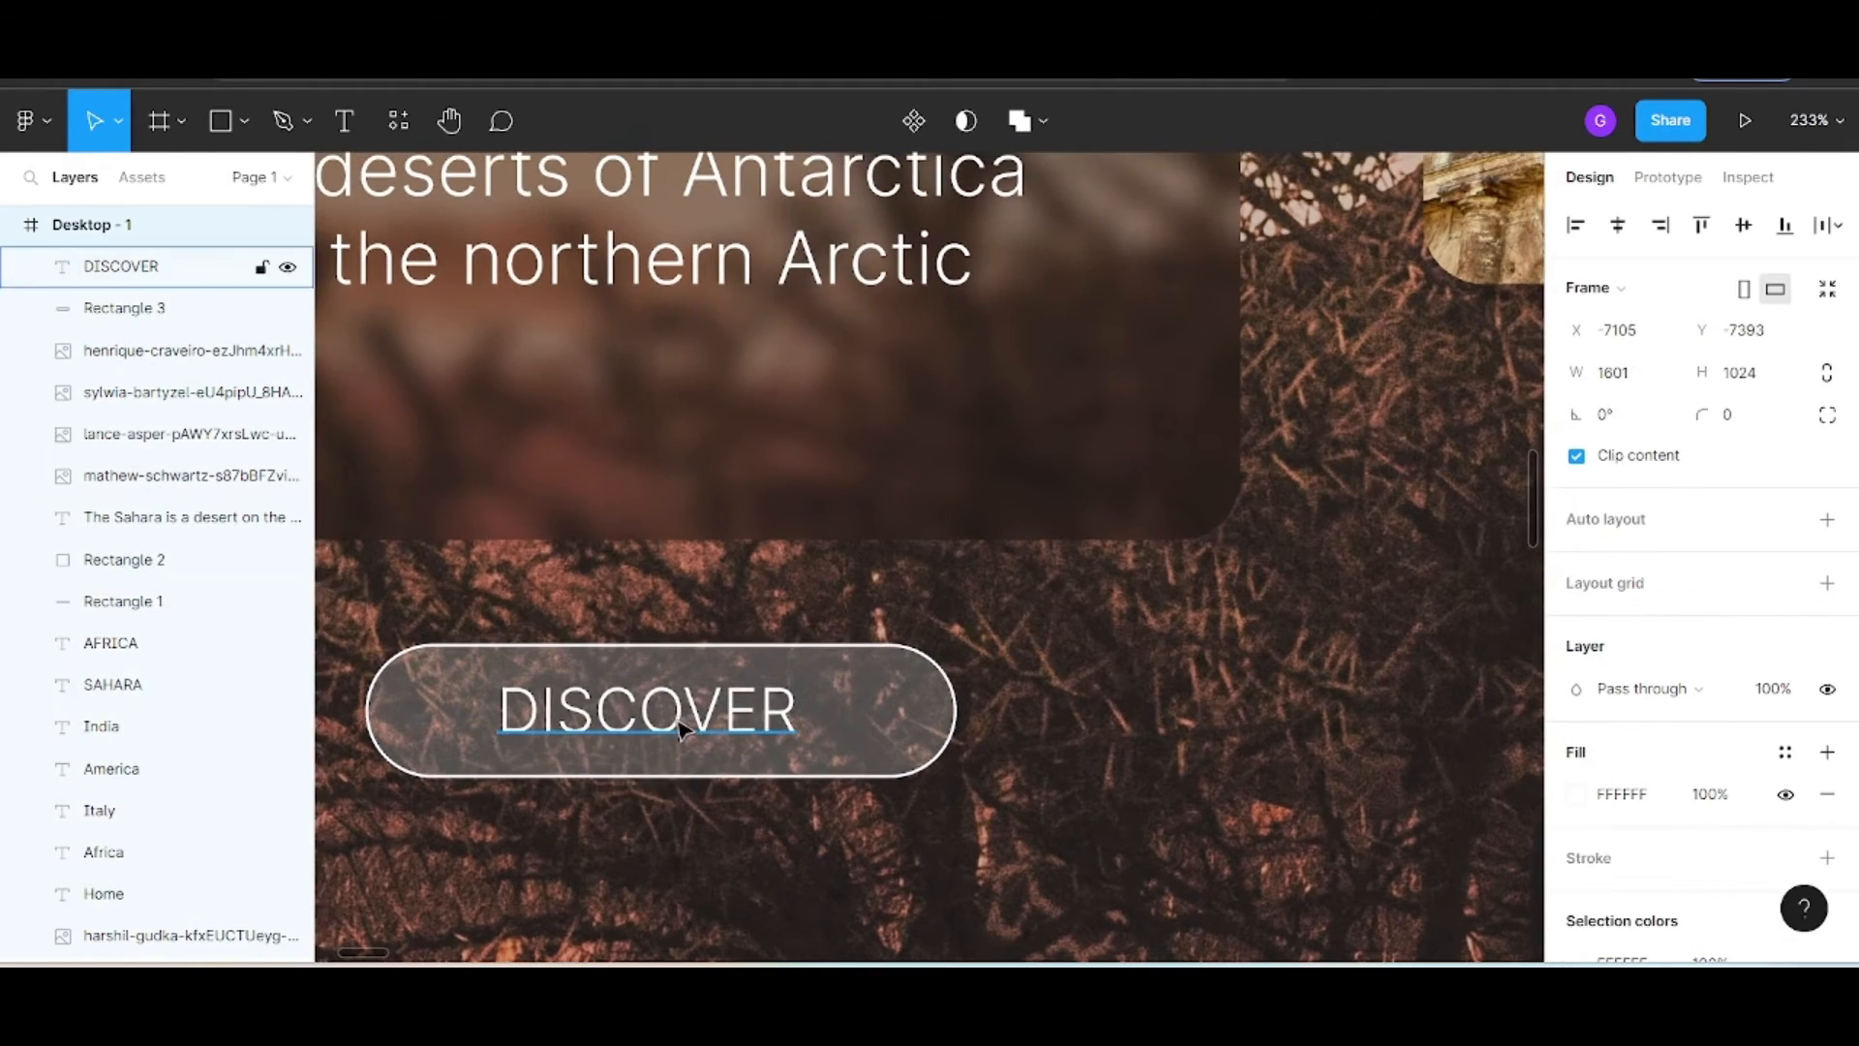
click(681, 728)
key(Escape)
scroll(740, 844, down, 5)
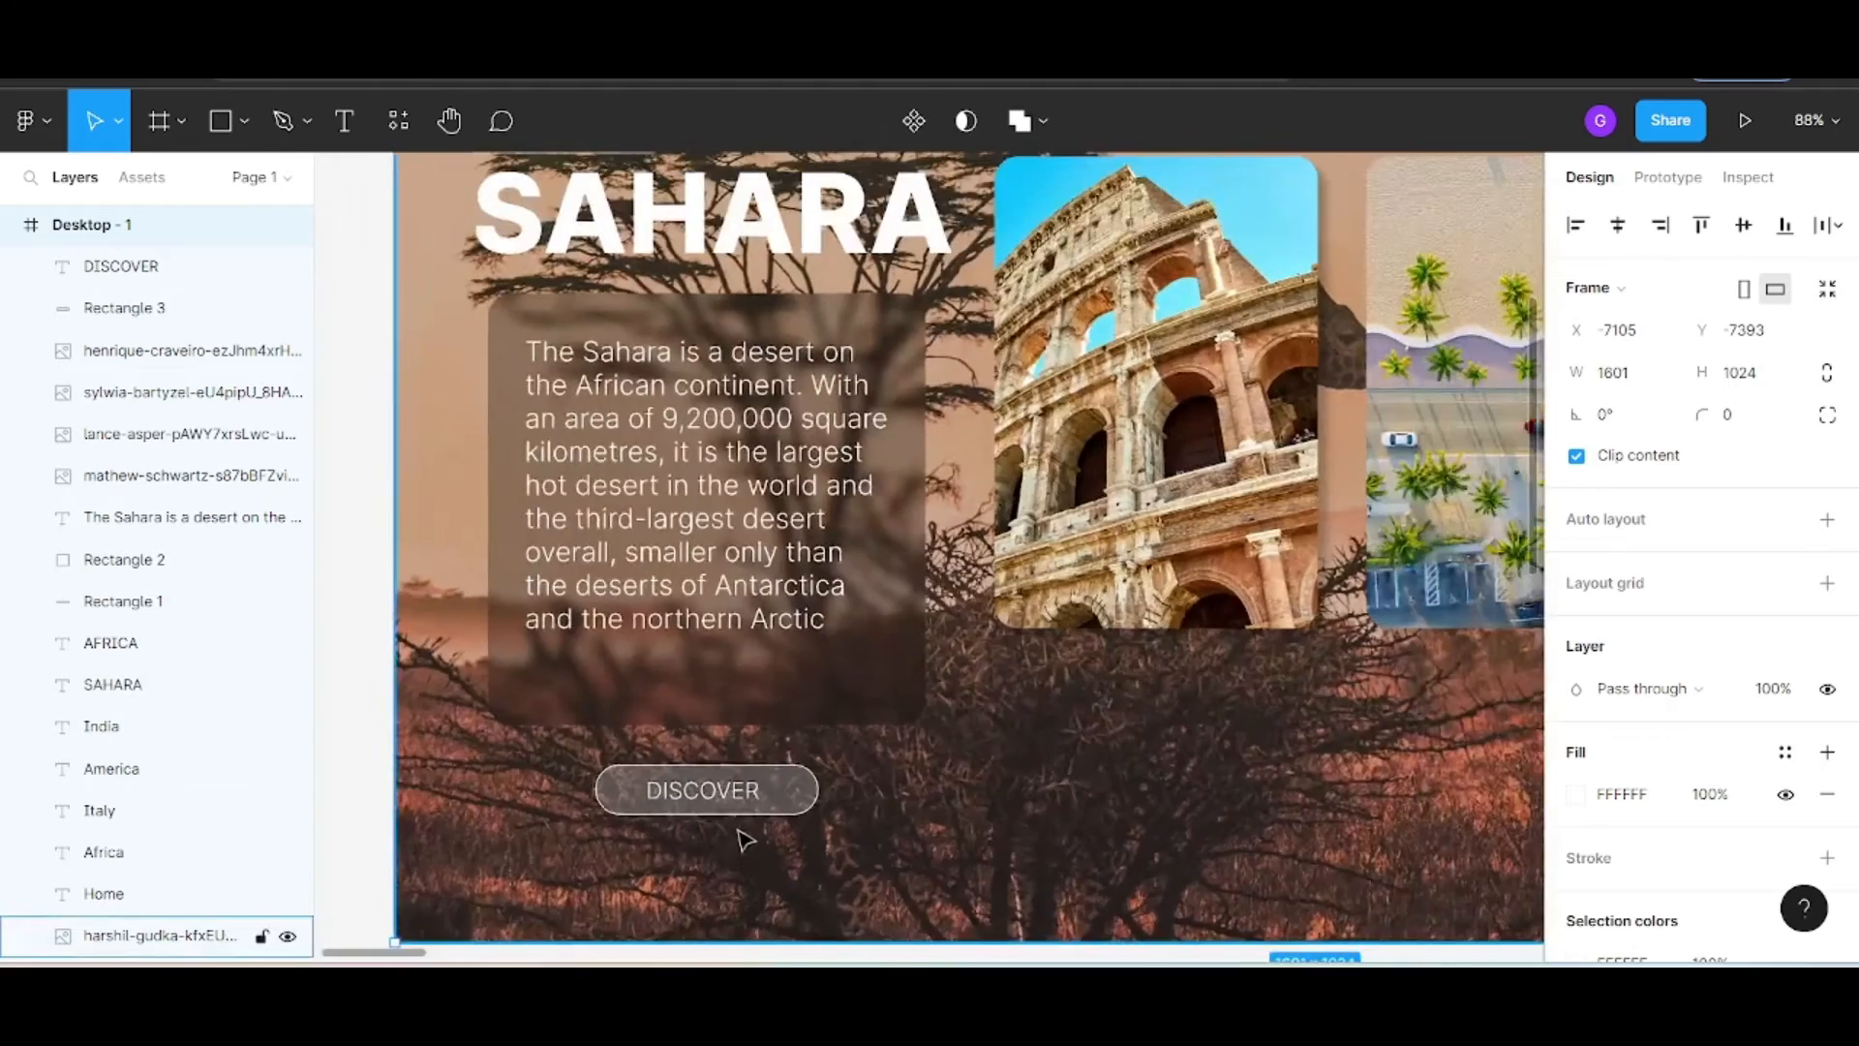
scroll(746, 839, down, 3)
mouse_move(489, 959)
mouse_down()
mouse_move(544, 958)
mouse_move(500, 958)
mouse_up()
click(1462, 821)
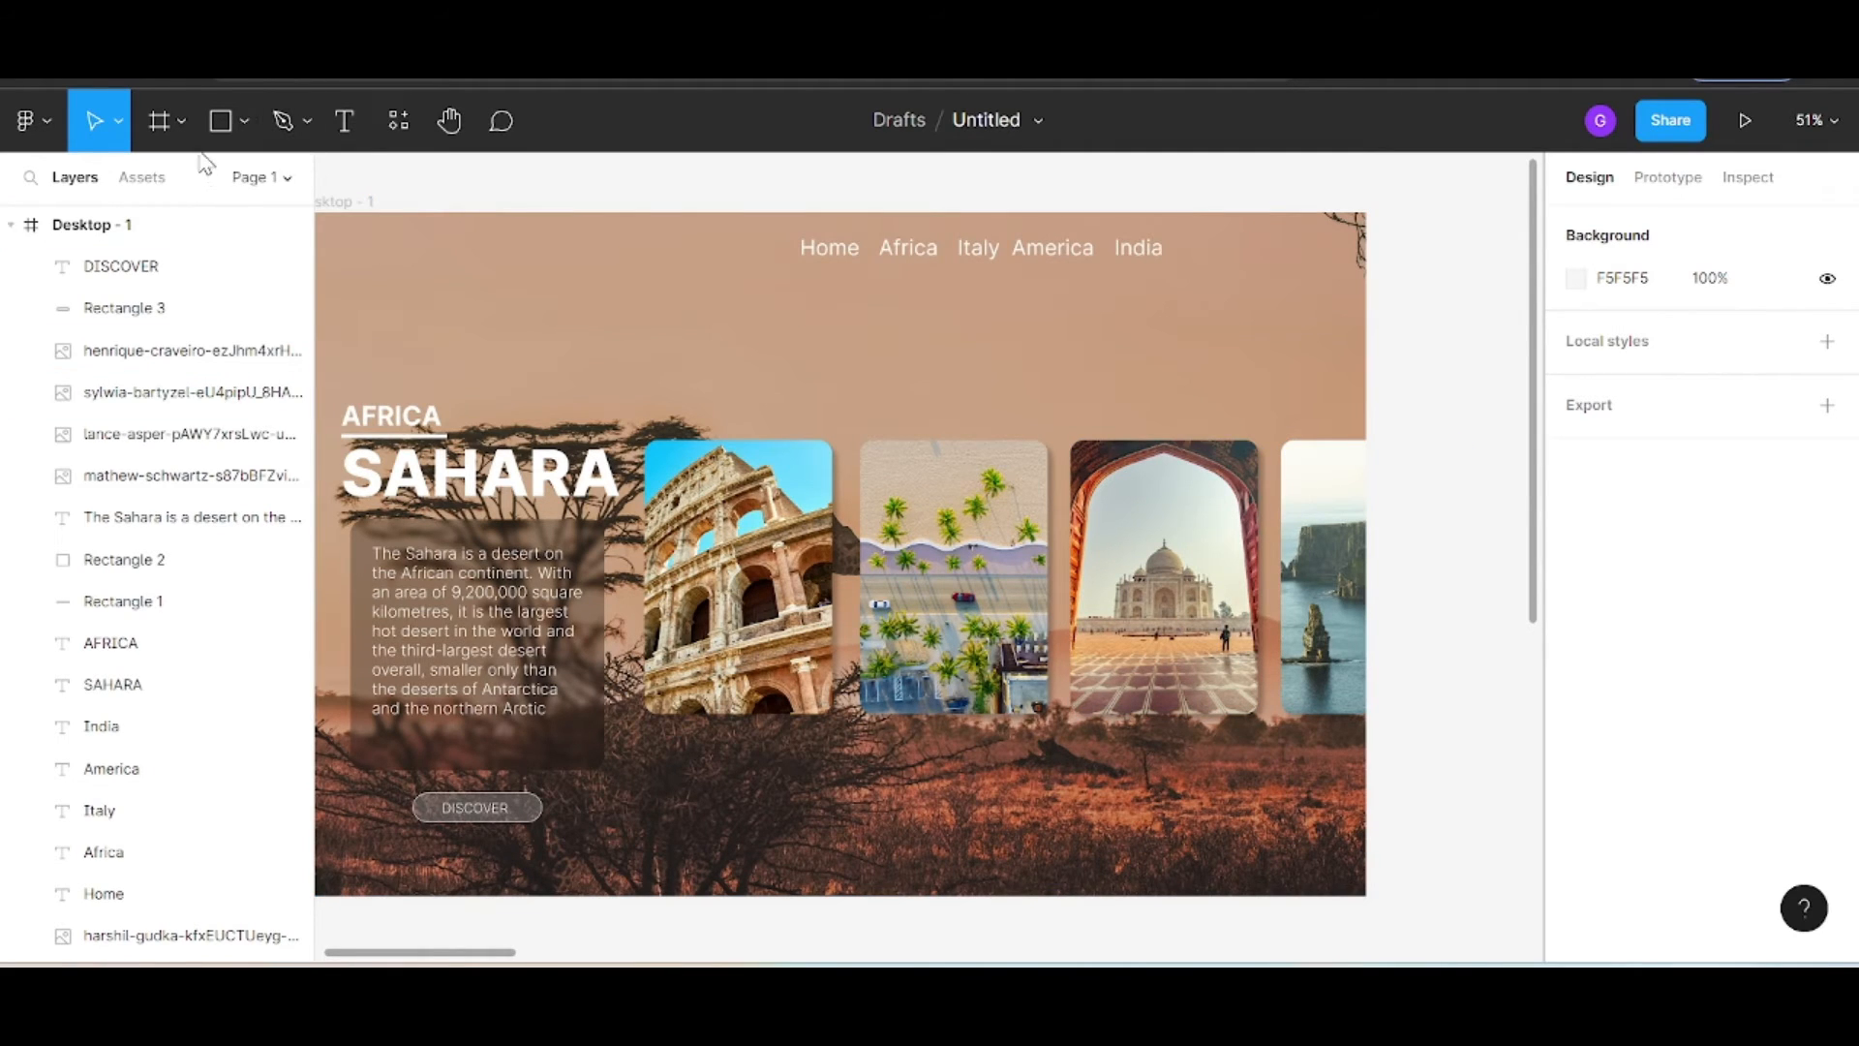
Draw an ellipse below the Taj Mahal photo at about X 1384, Y 807 and set its size to 65 × 65
click(244, 120)
click(180, 278)
drag(1222, 753, 1269, 800)
click(1649, 334)
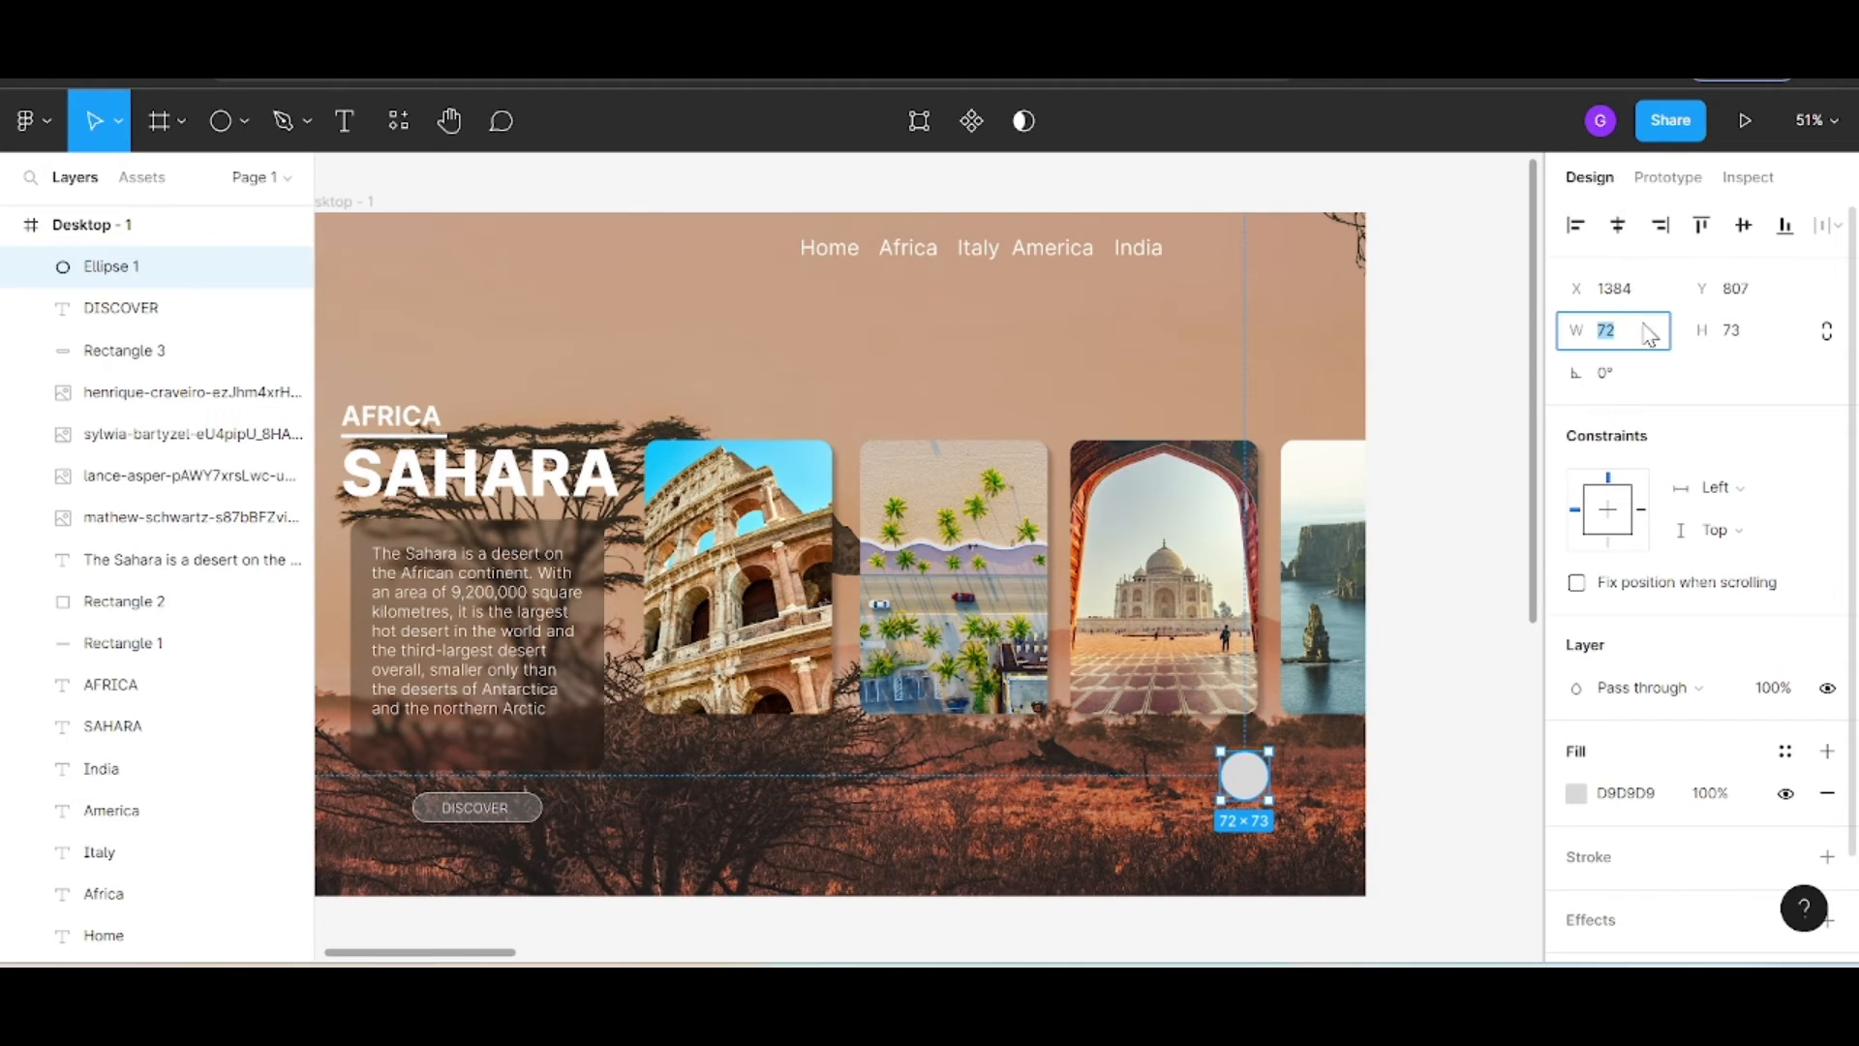
text(65)
key(Tab)
text(65)
key(Return)
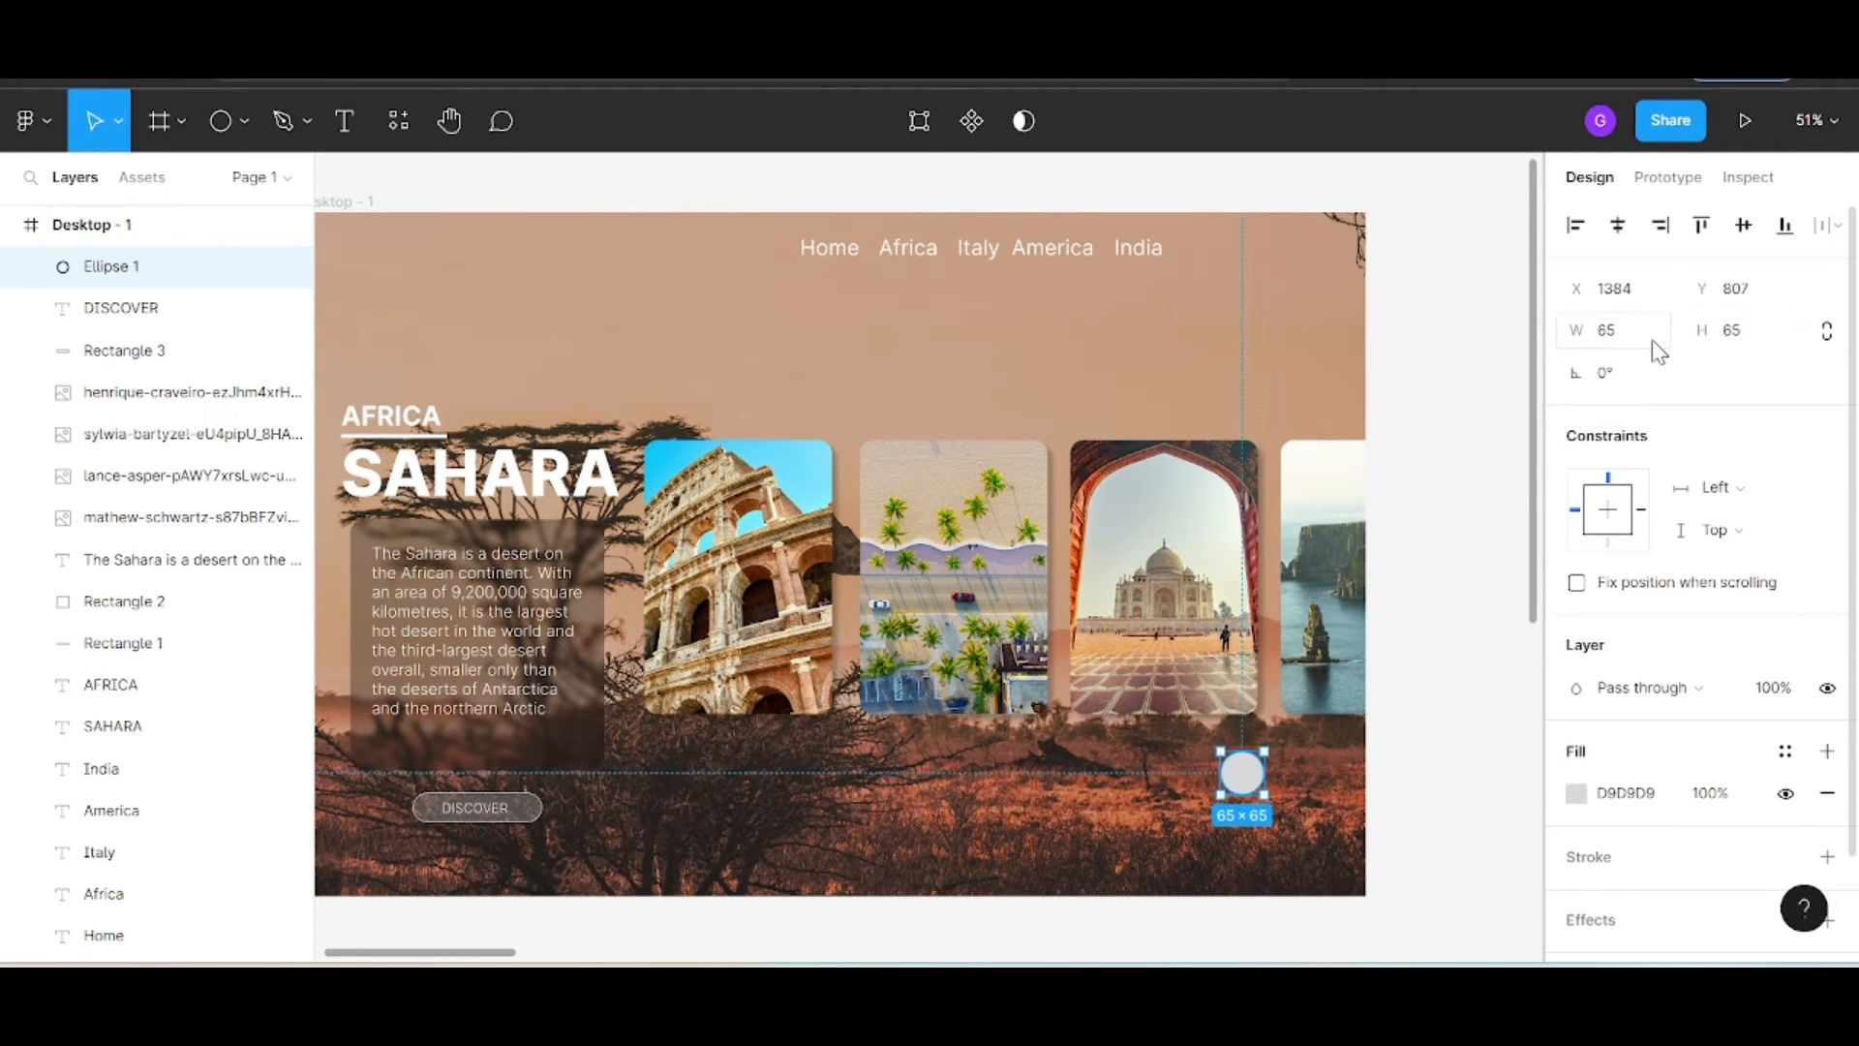
Lower the circle's fill opacity to about 29%
scroll(1627, 736, down, 2)
click(1575, 673)
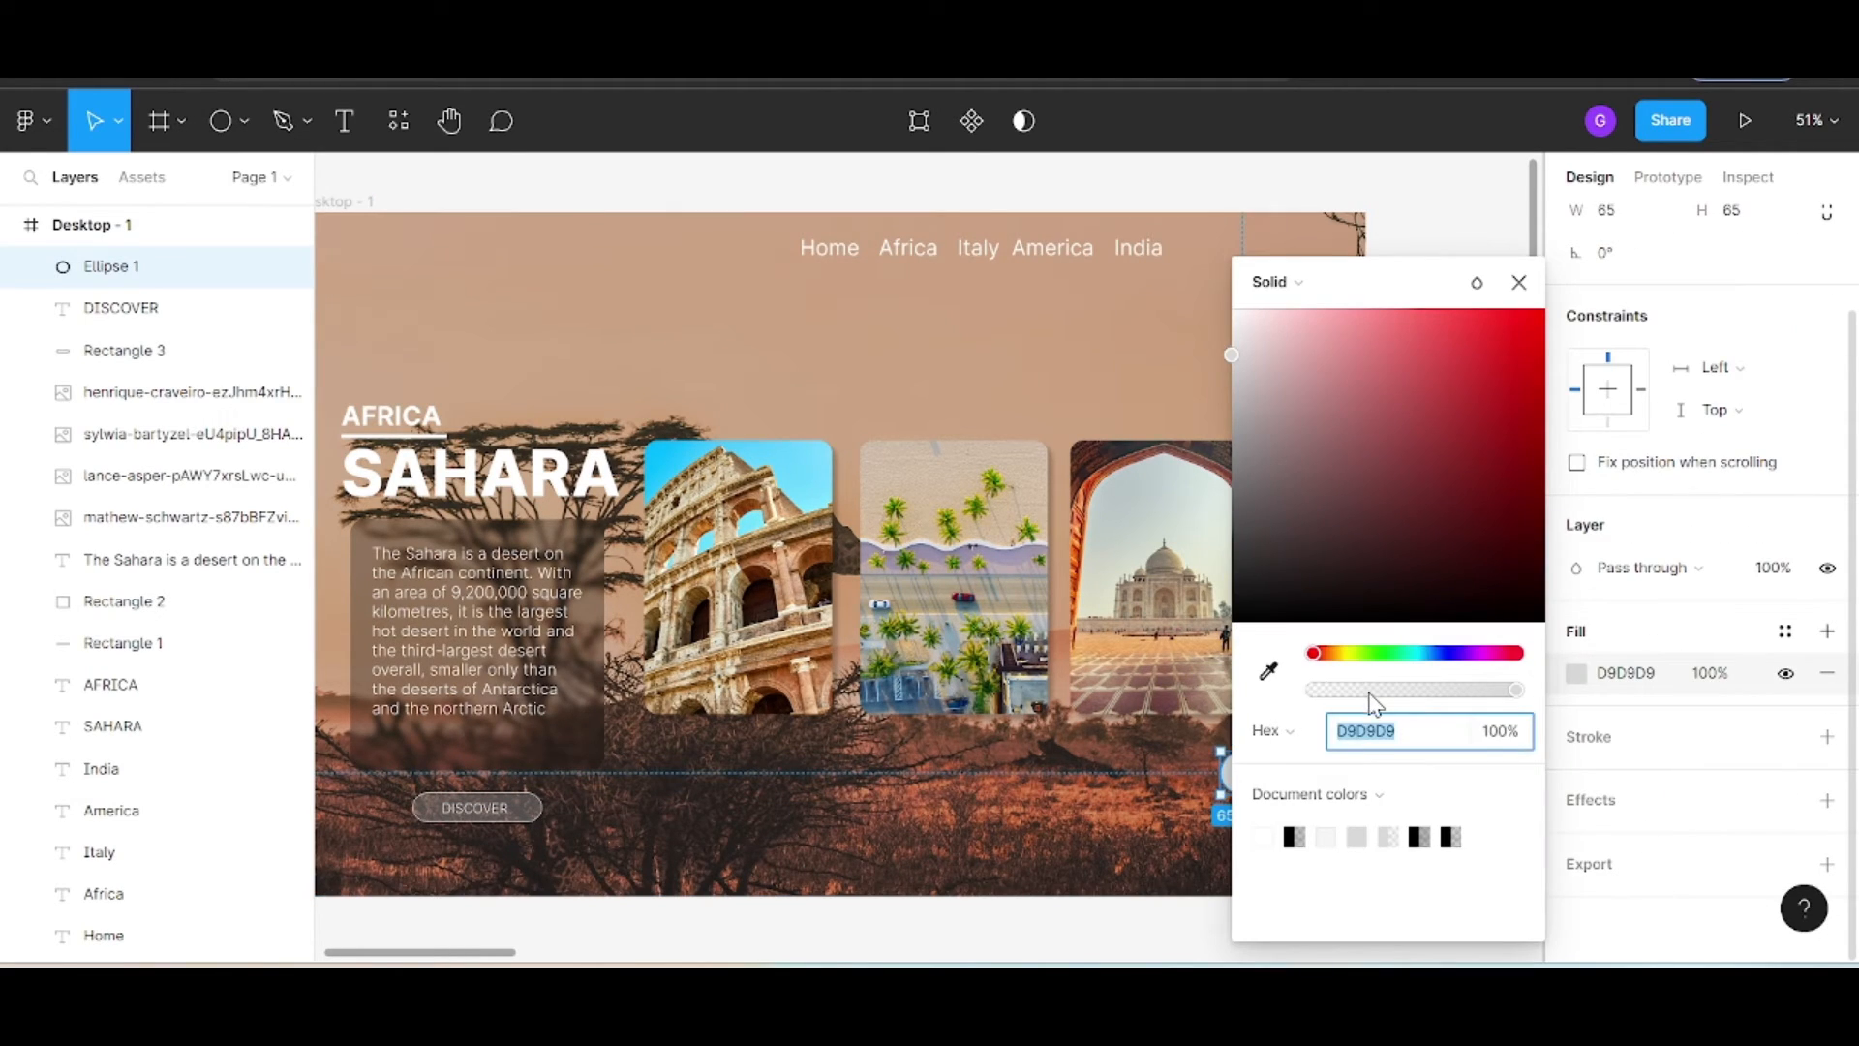
drag(1369, 696, 1342, 699)
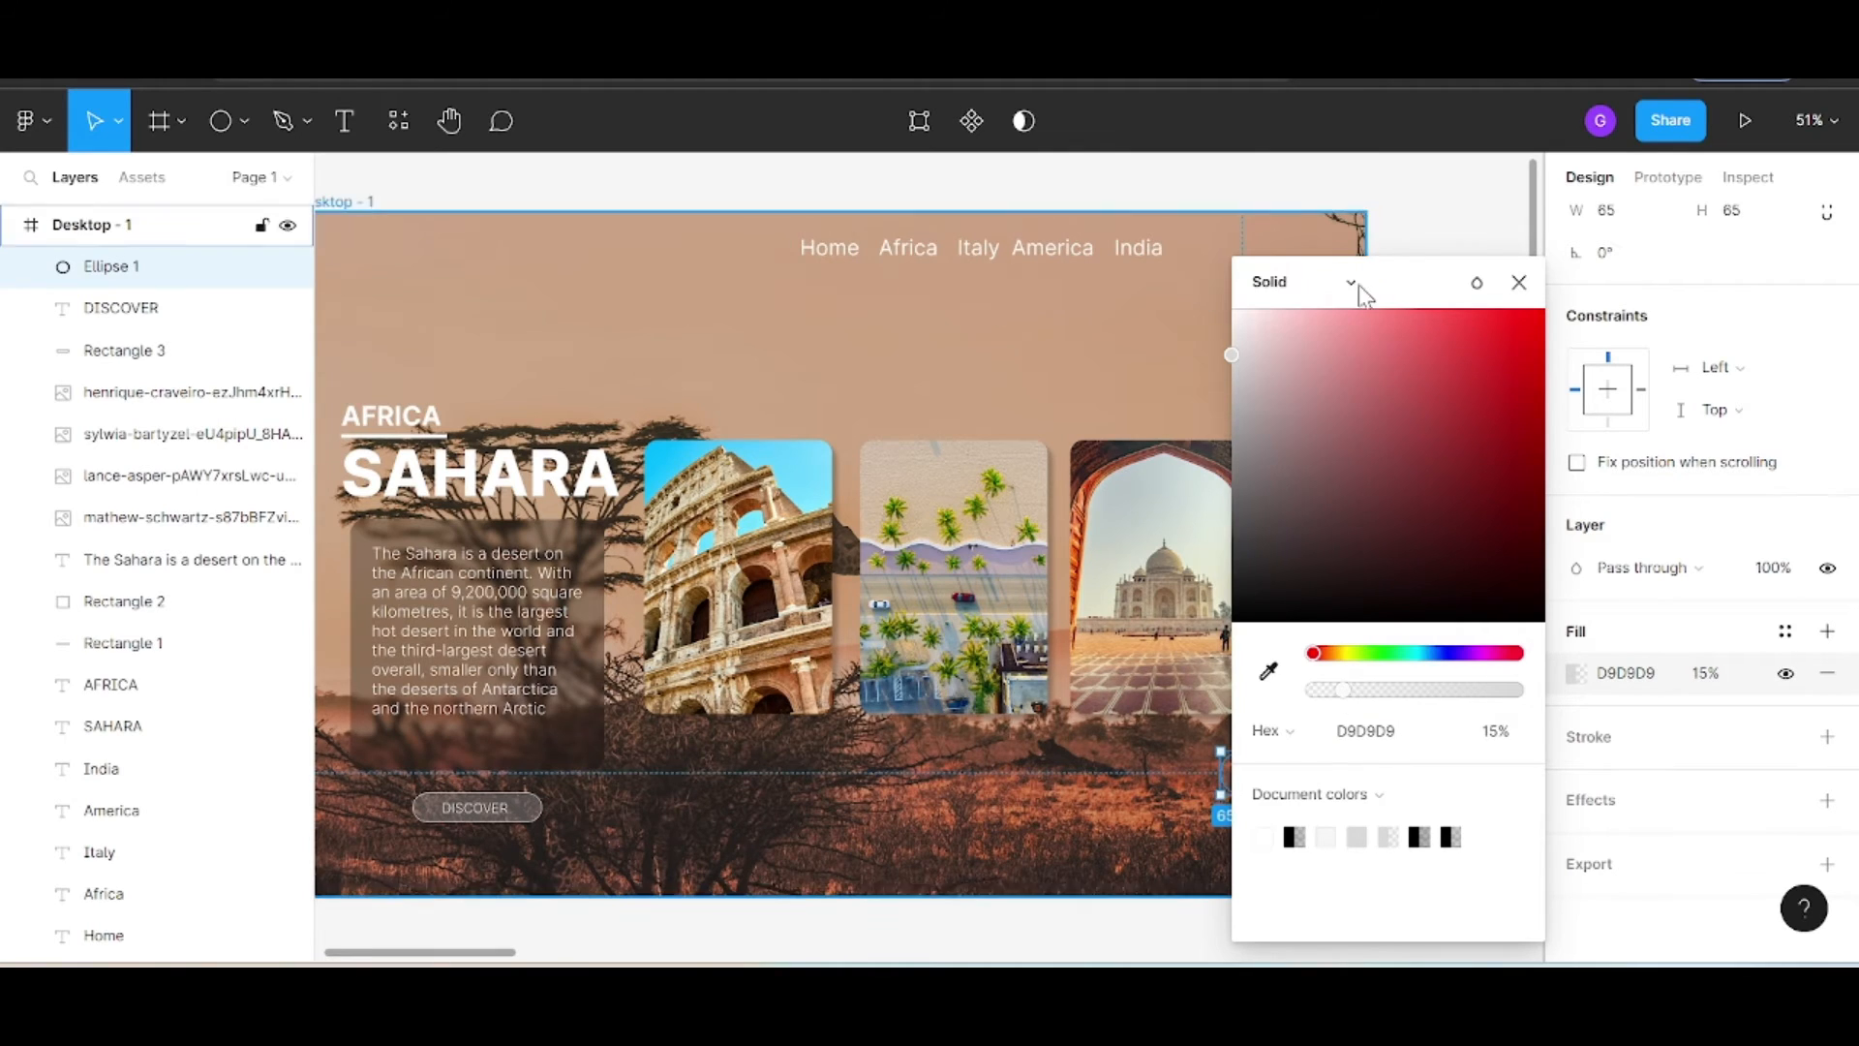
drag(1356, 290, 930, 296)
drag(852, 710, 889, 717)
click(1028, 301)
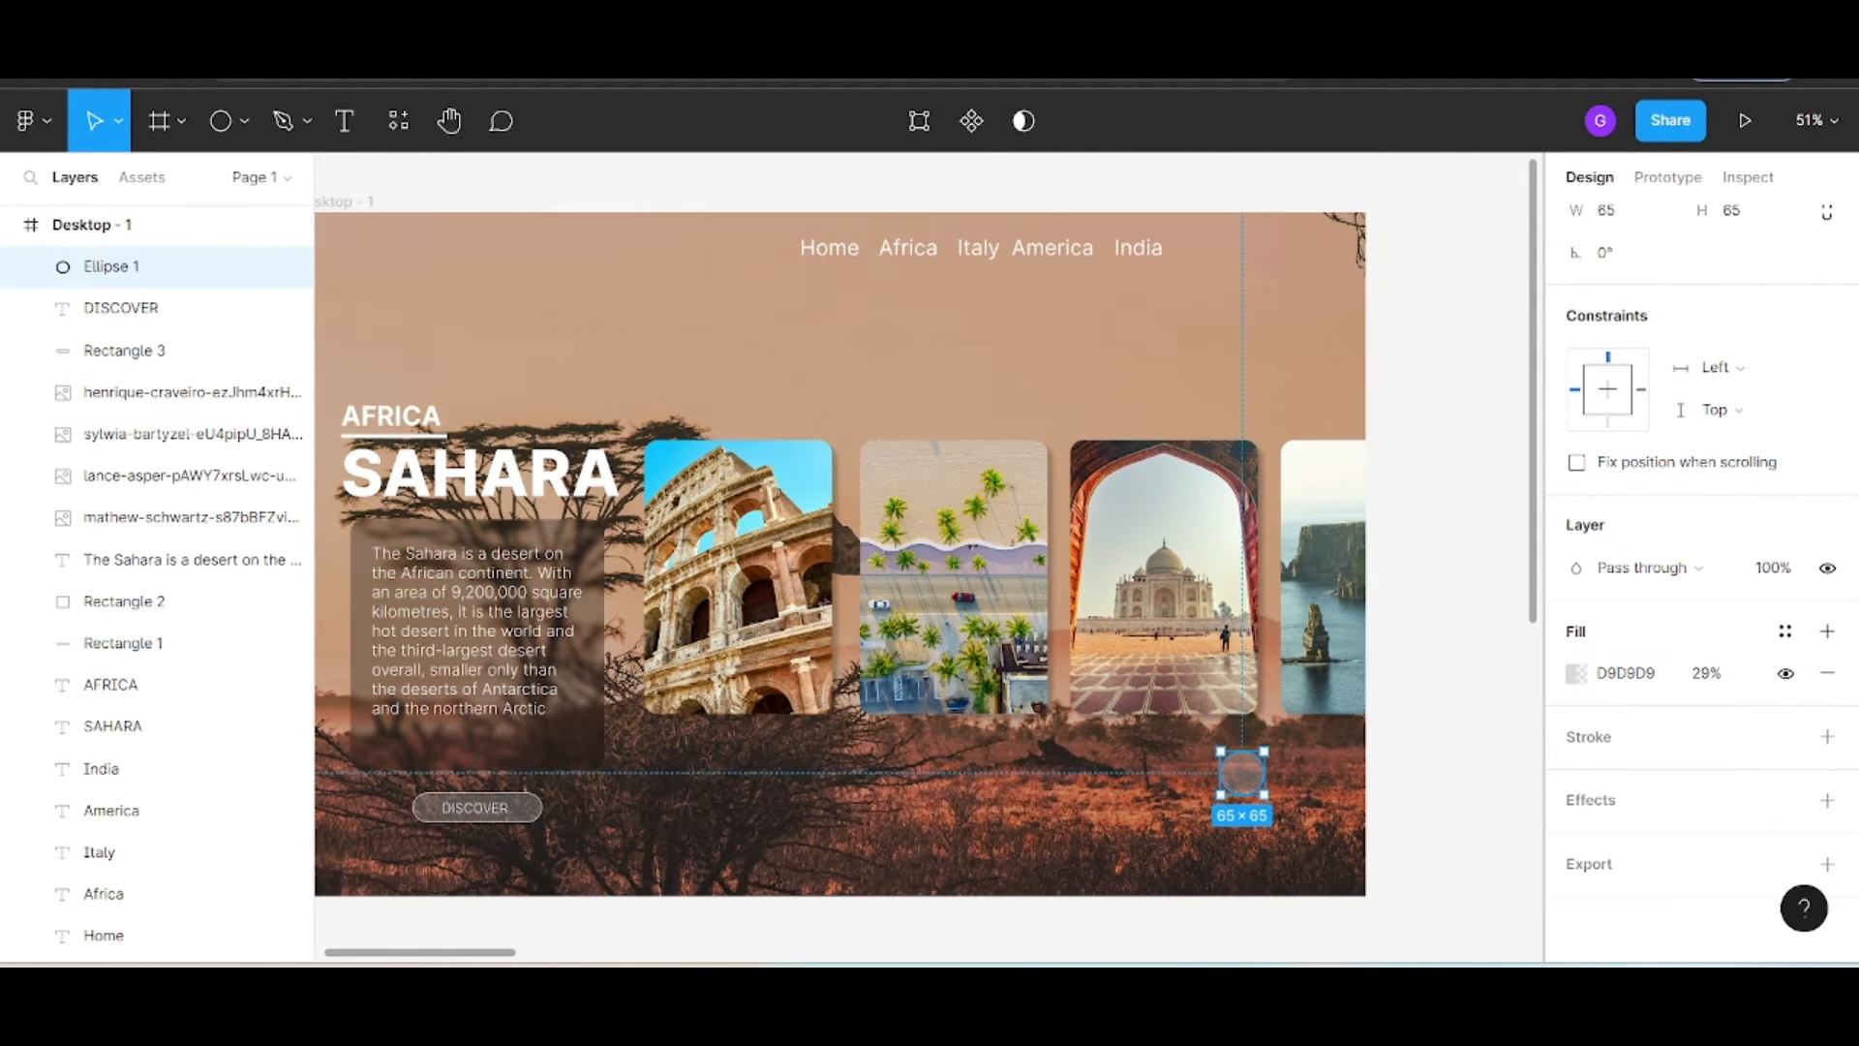
Add a white (FFFFFF) inside stroke of 1 to the circle
click(1828, 739)
click(1572, 779)
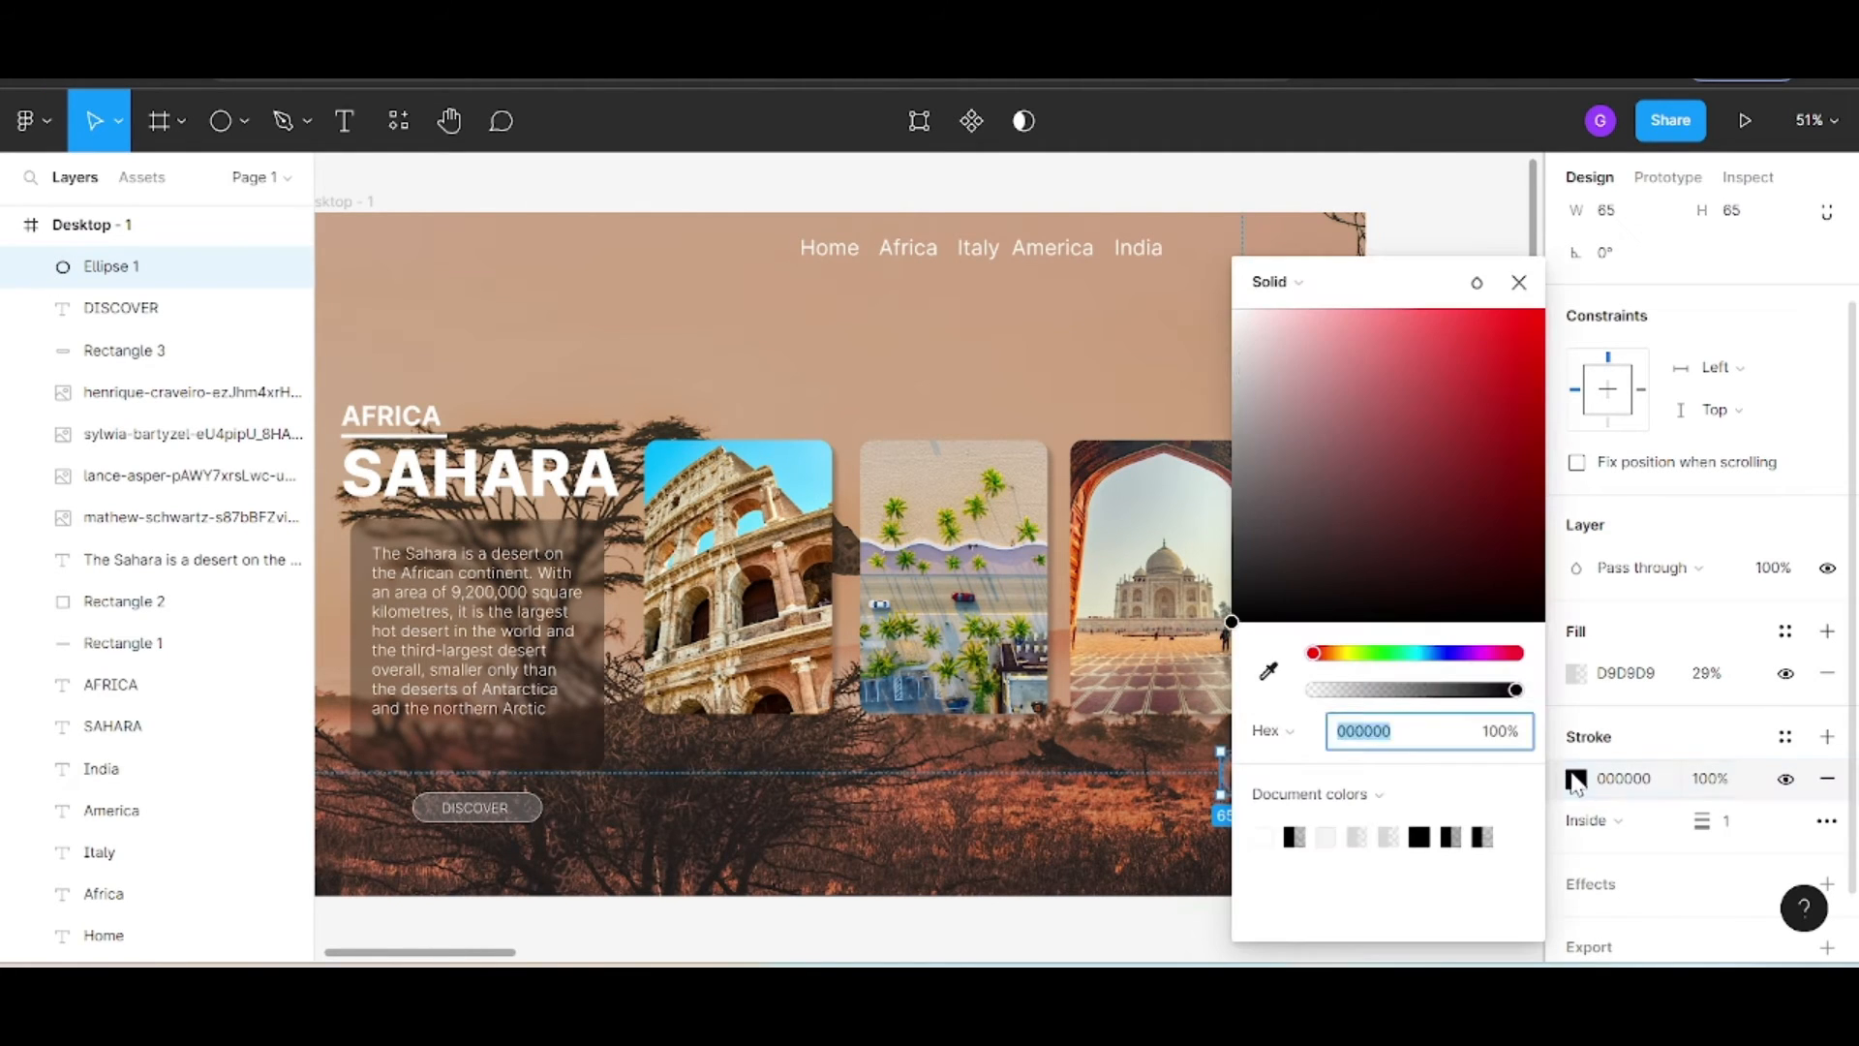
drag(1330, 451, 1054, 82)
click(1518, 282)
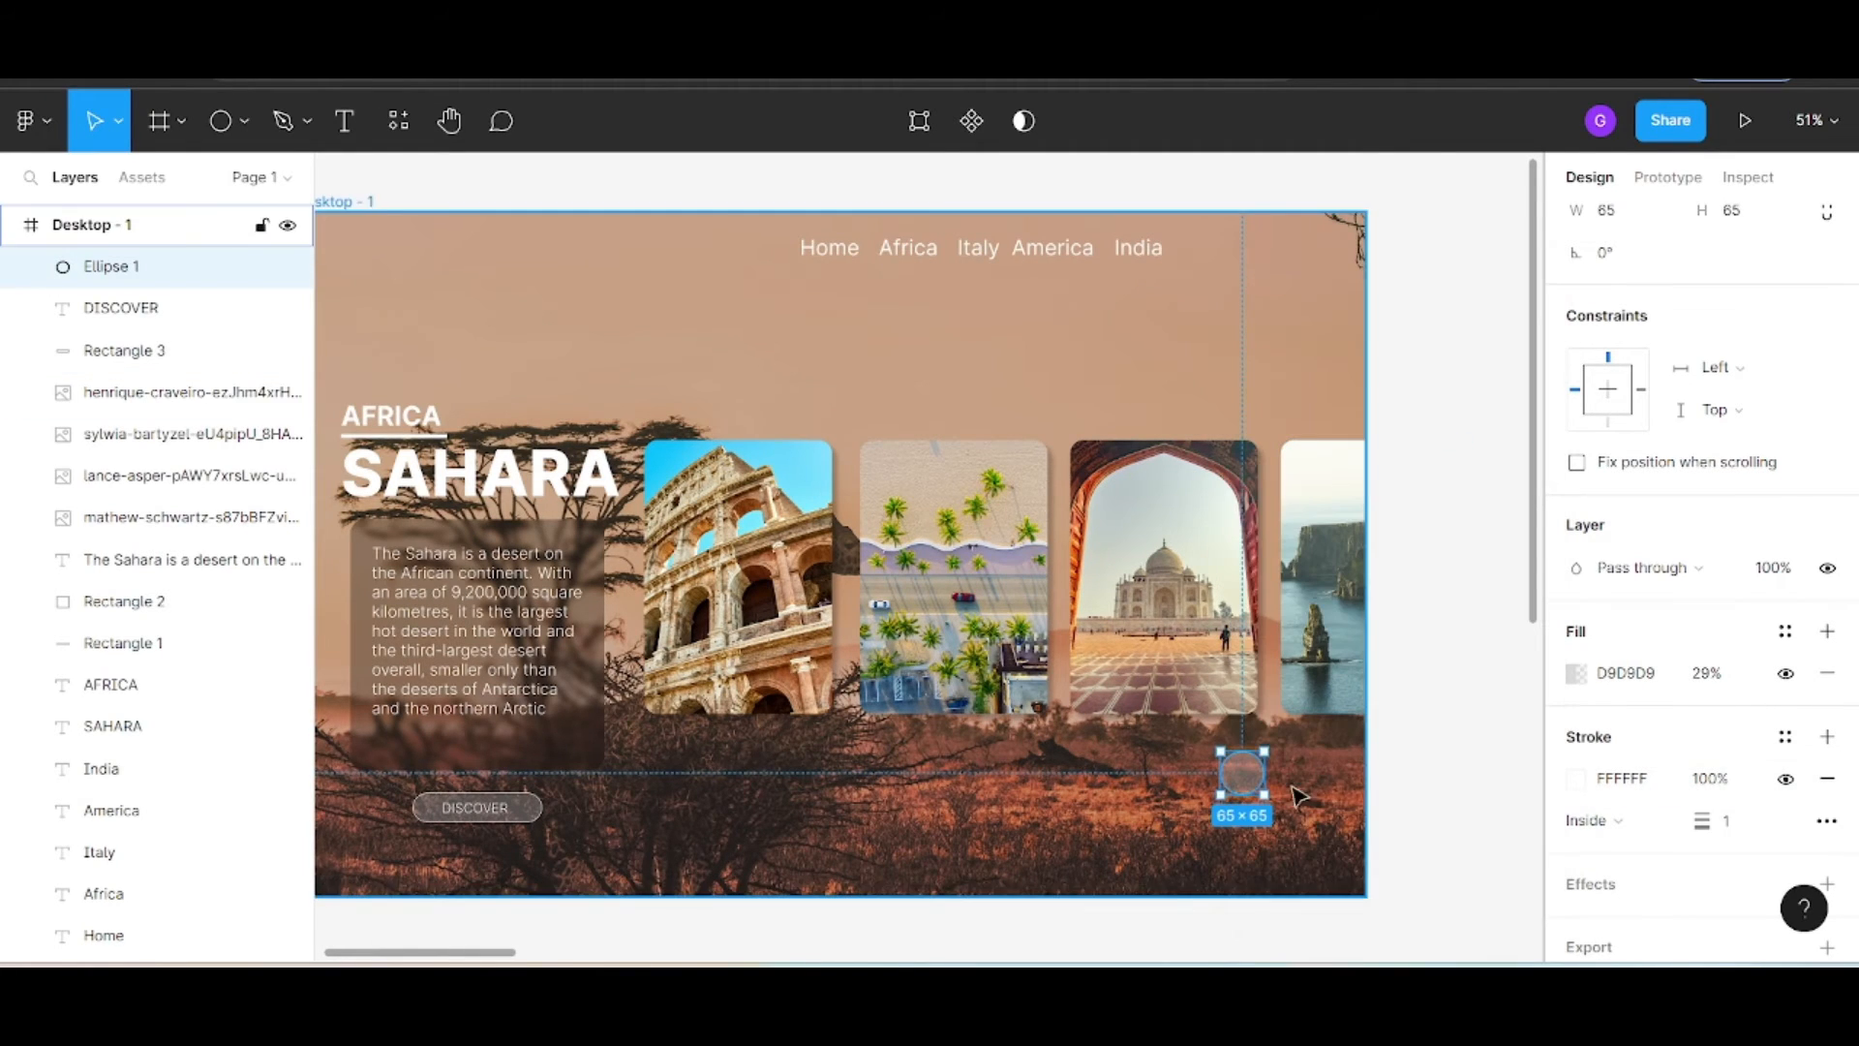
Open the Icons8 plugin and search its icons for arrow
scroll(1294, 803, up, 3)
scroll(1301, 811, up, 2)
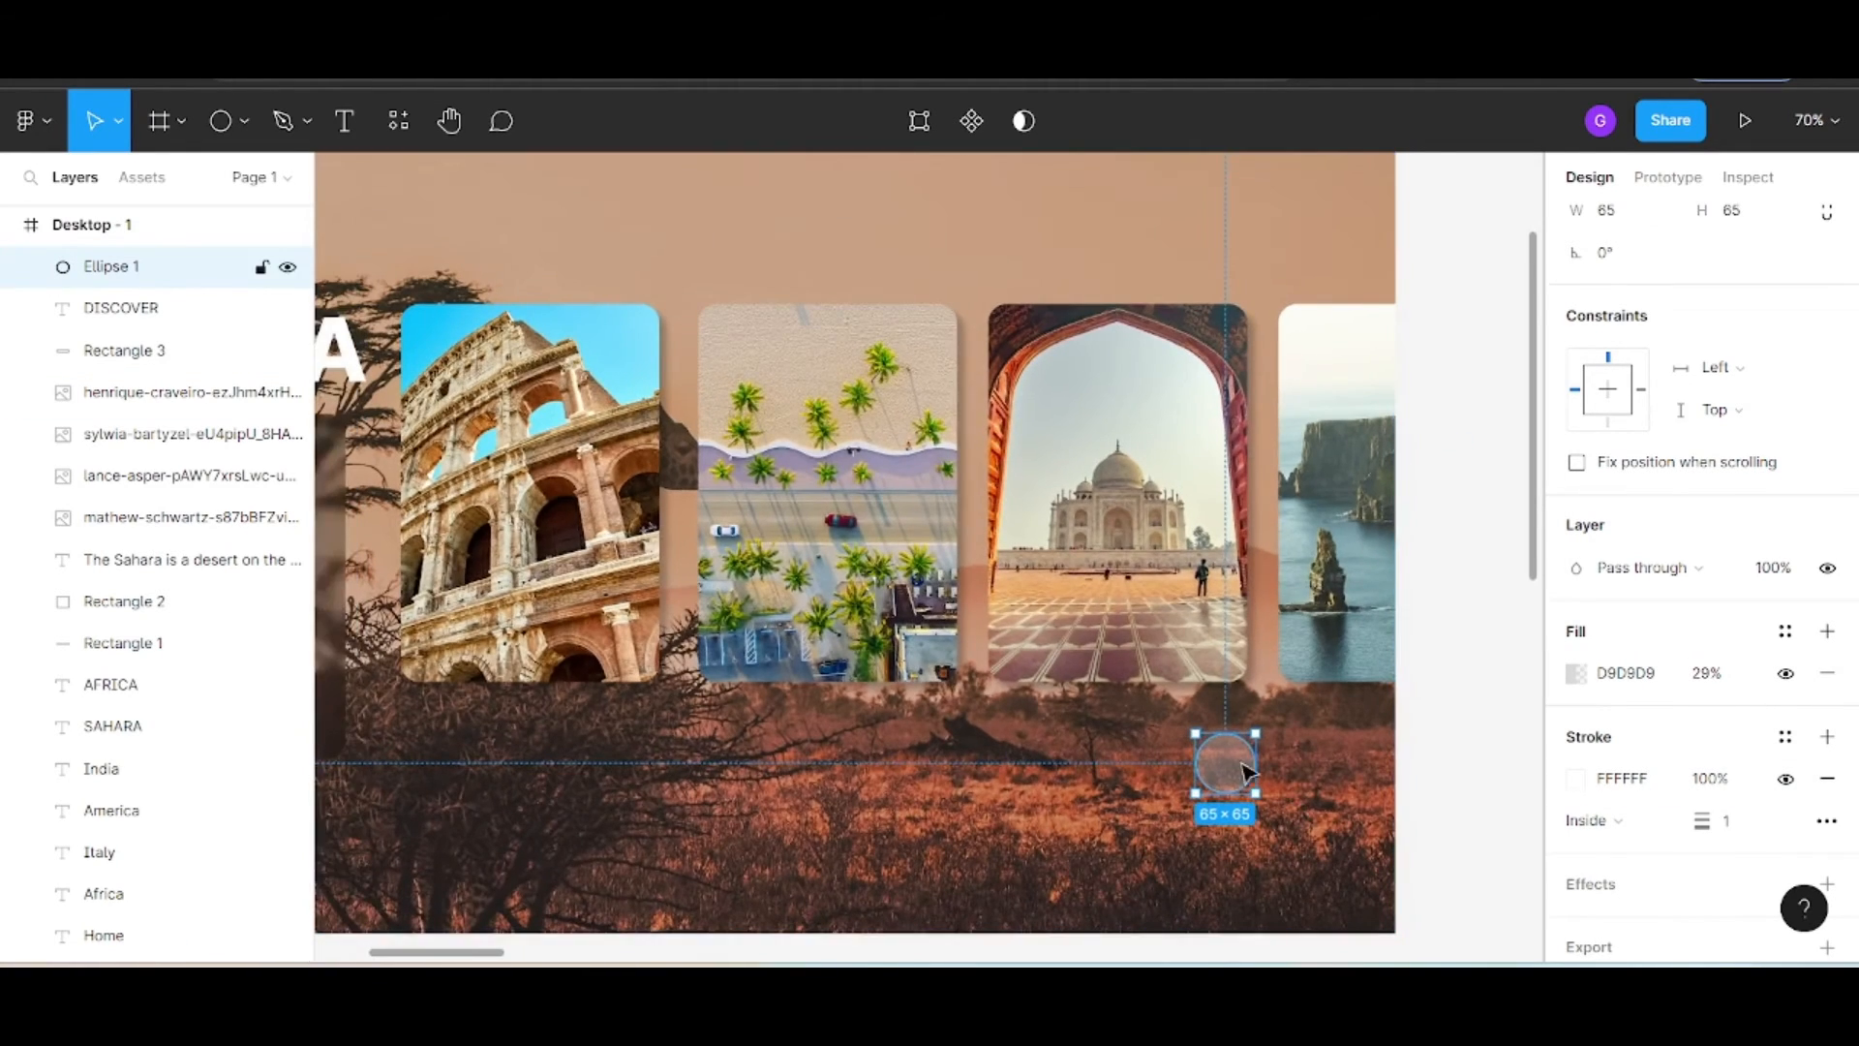
click(49, 136)
mouse_move(171, 539)
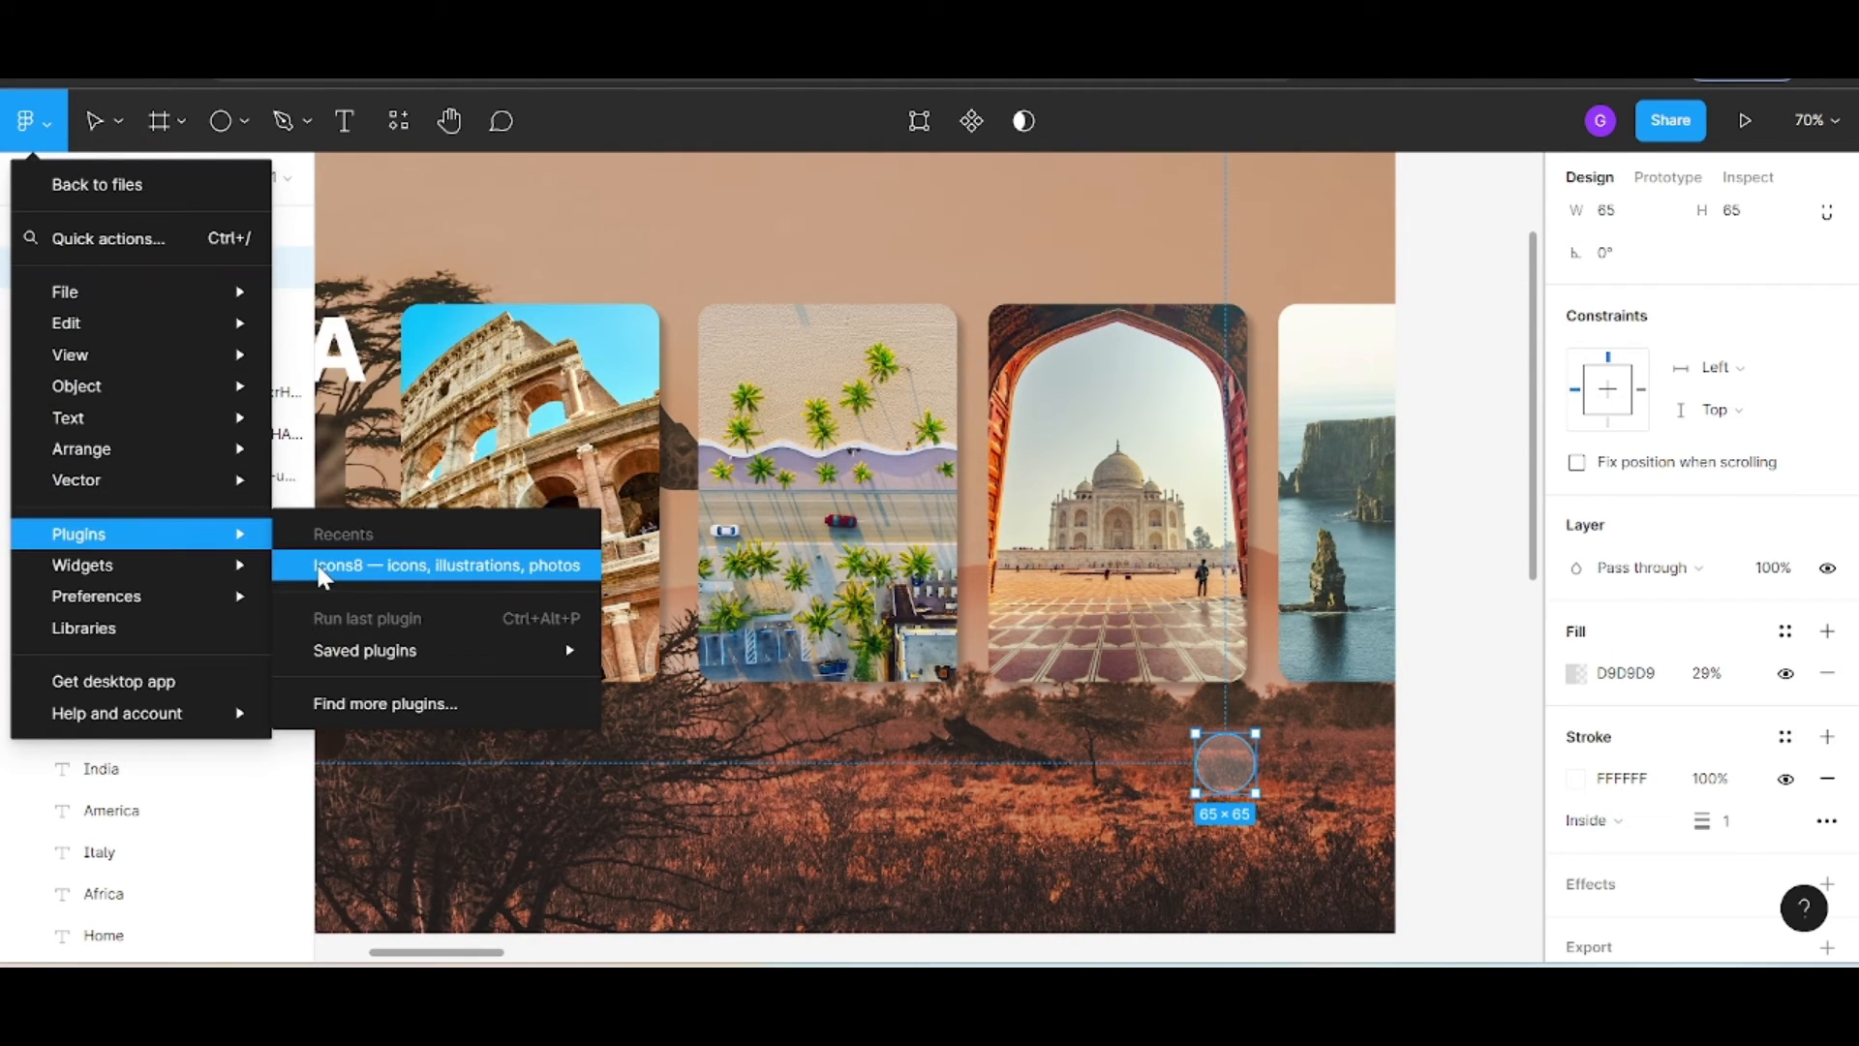
click(316, 568)
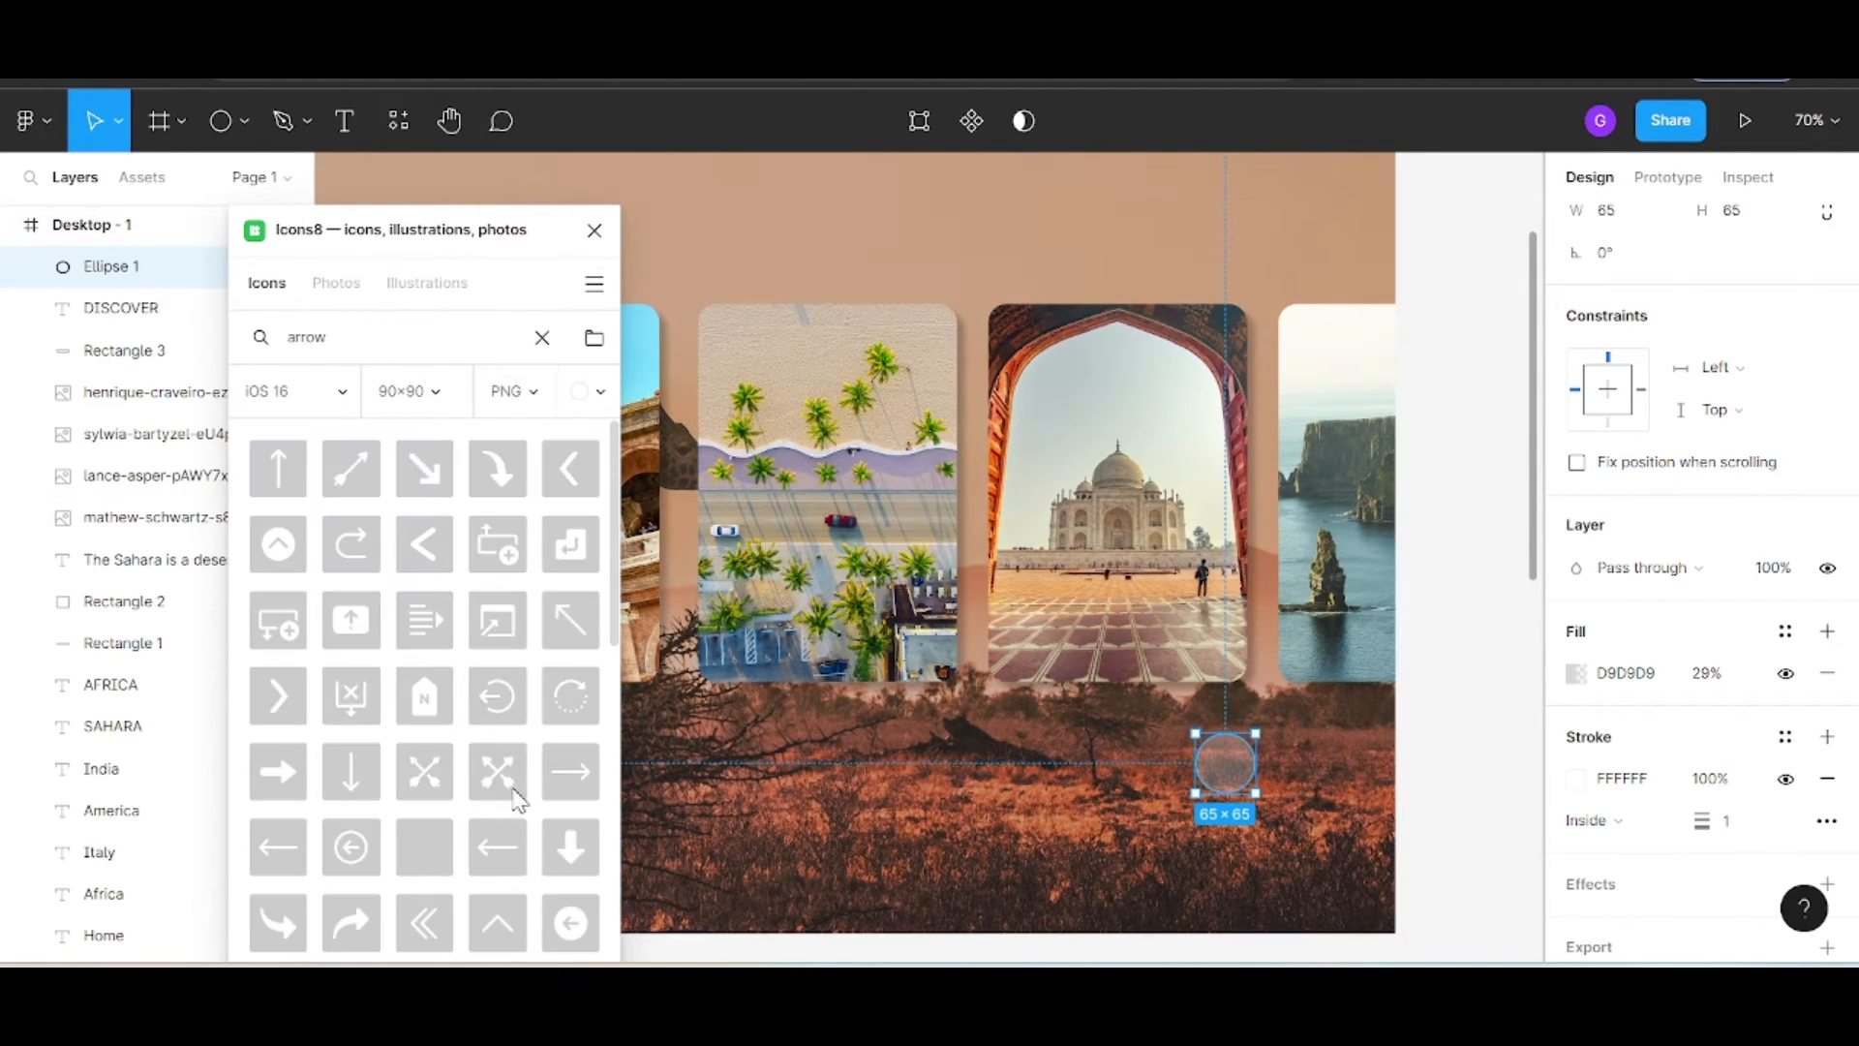
Insert the thin Forward icon from the arrow results and move it onto the circle below the Taj Mahal photo
scroll(520, 801, down, 5)
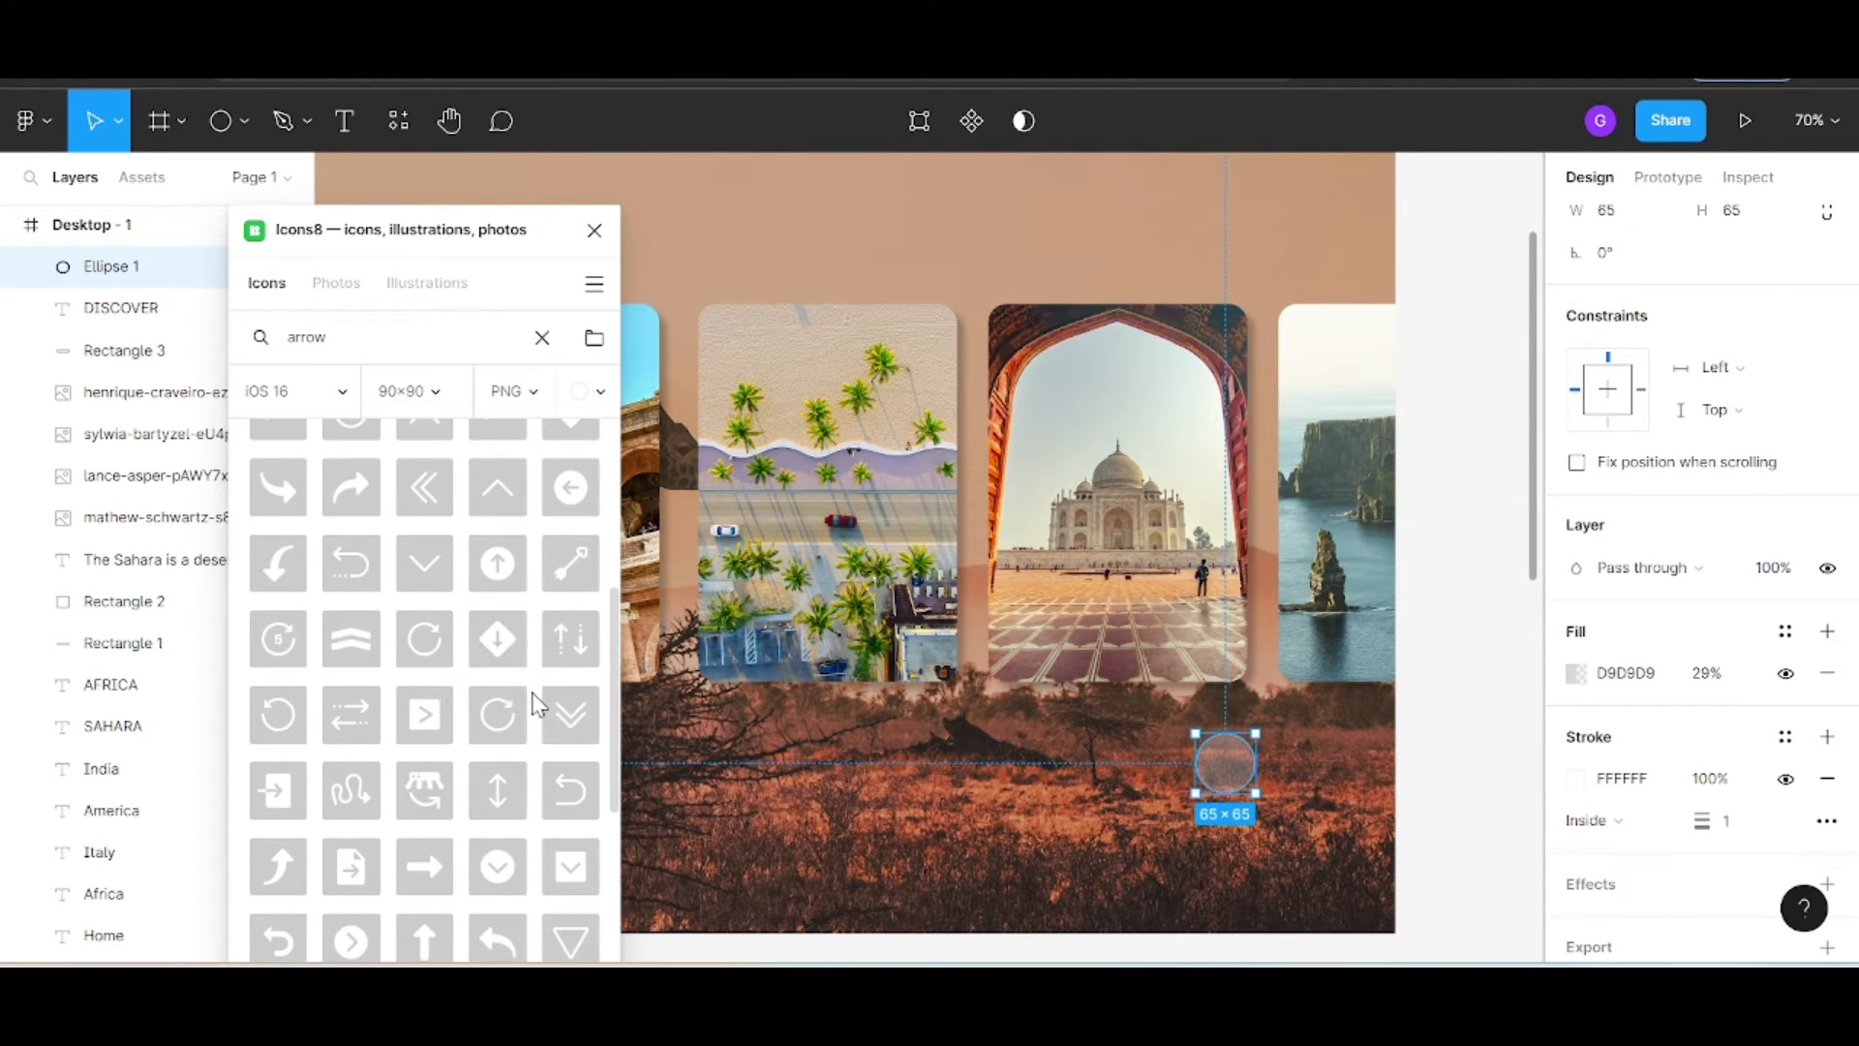
scroll(538, 704, down, 5)
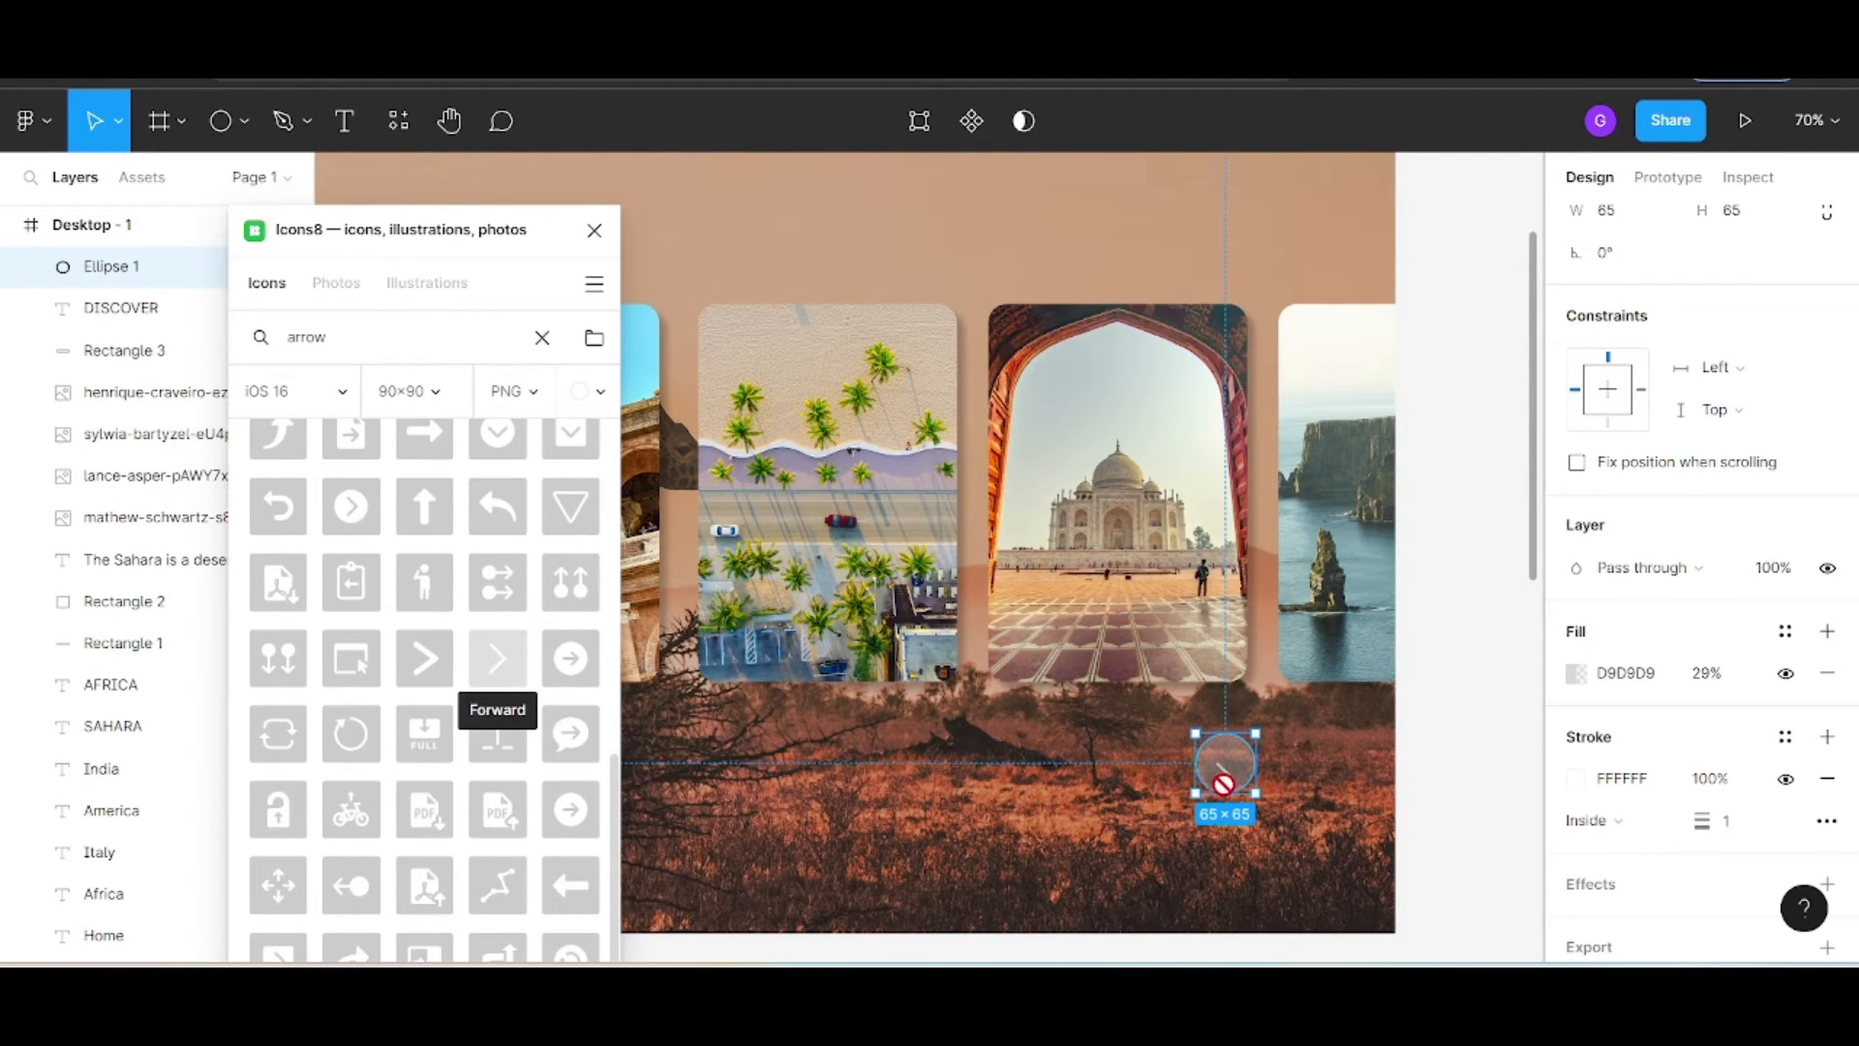
click(498, 658)
drag(1400, 778, 1245, 786)
Resize the Forward icon to 45 × 45 and centre it inside the circle
scroll(1245, 787, up, 5)
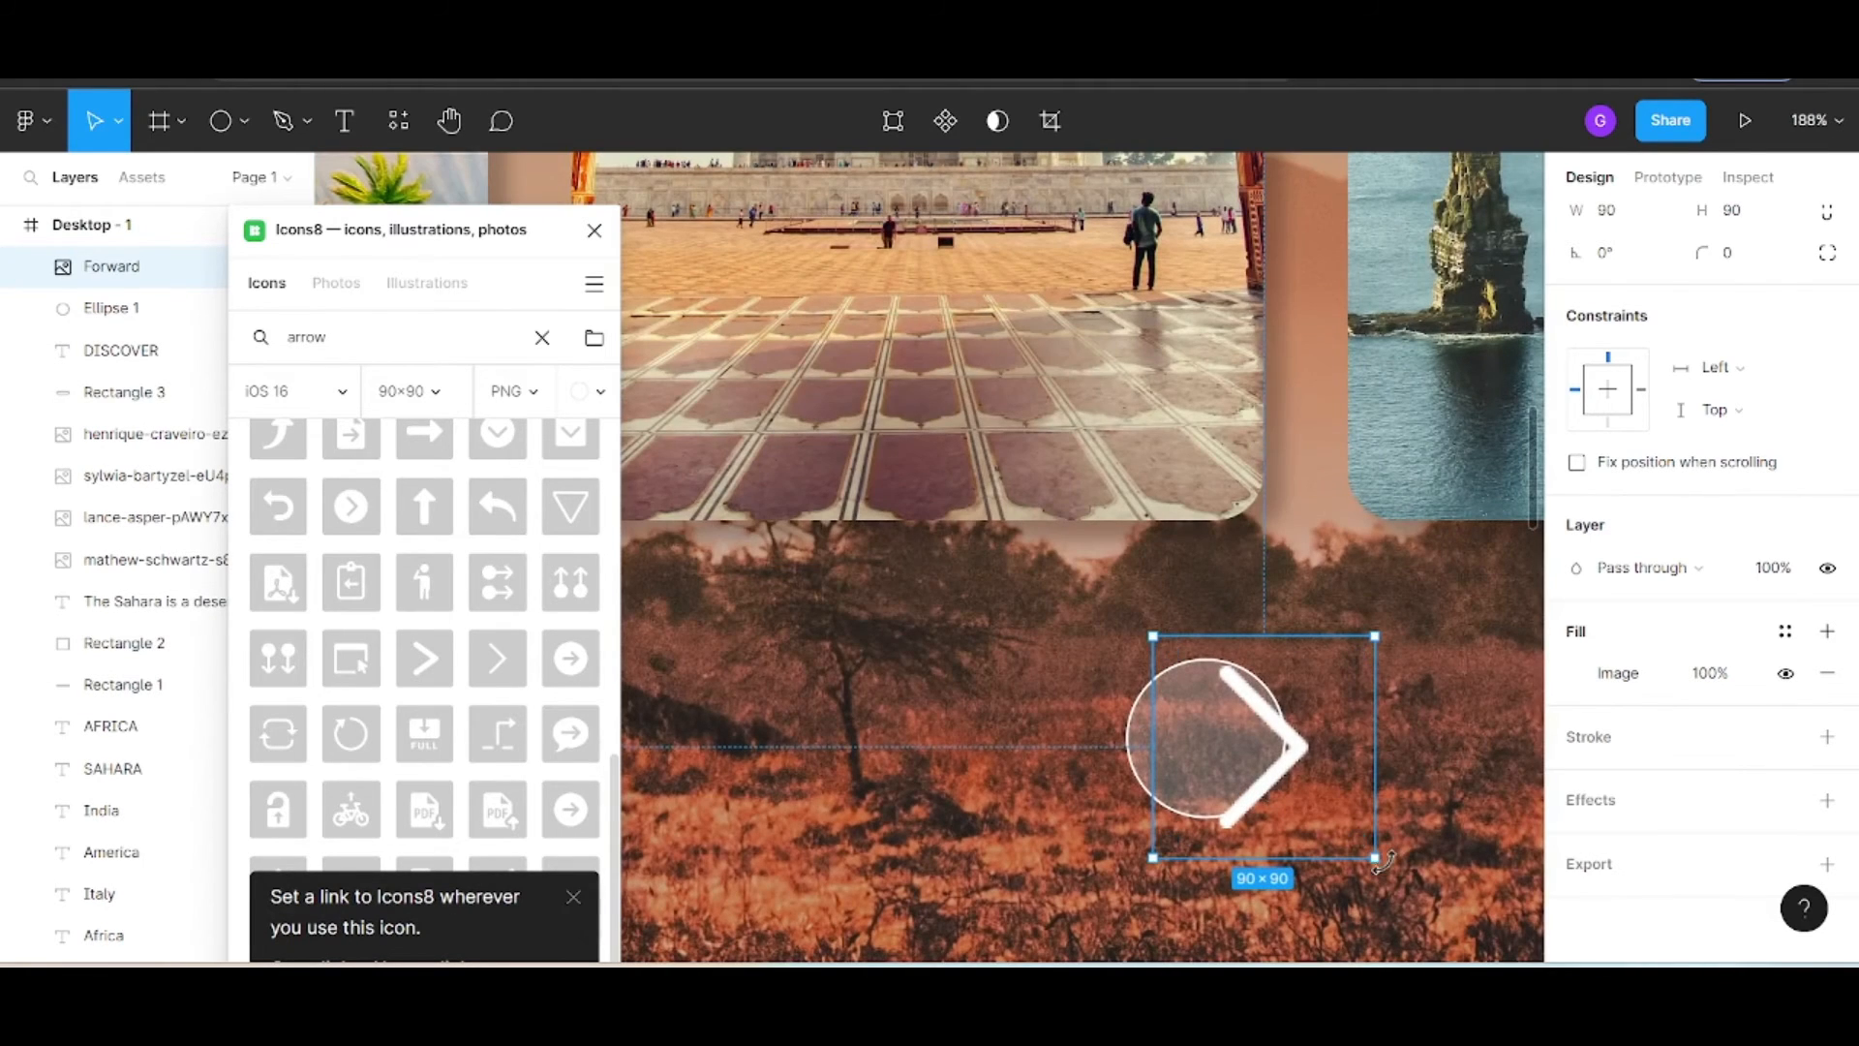
click(1652, 222)
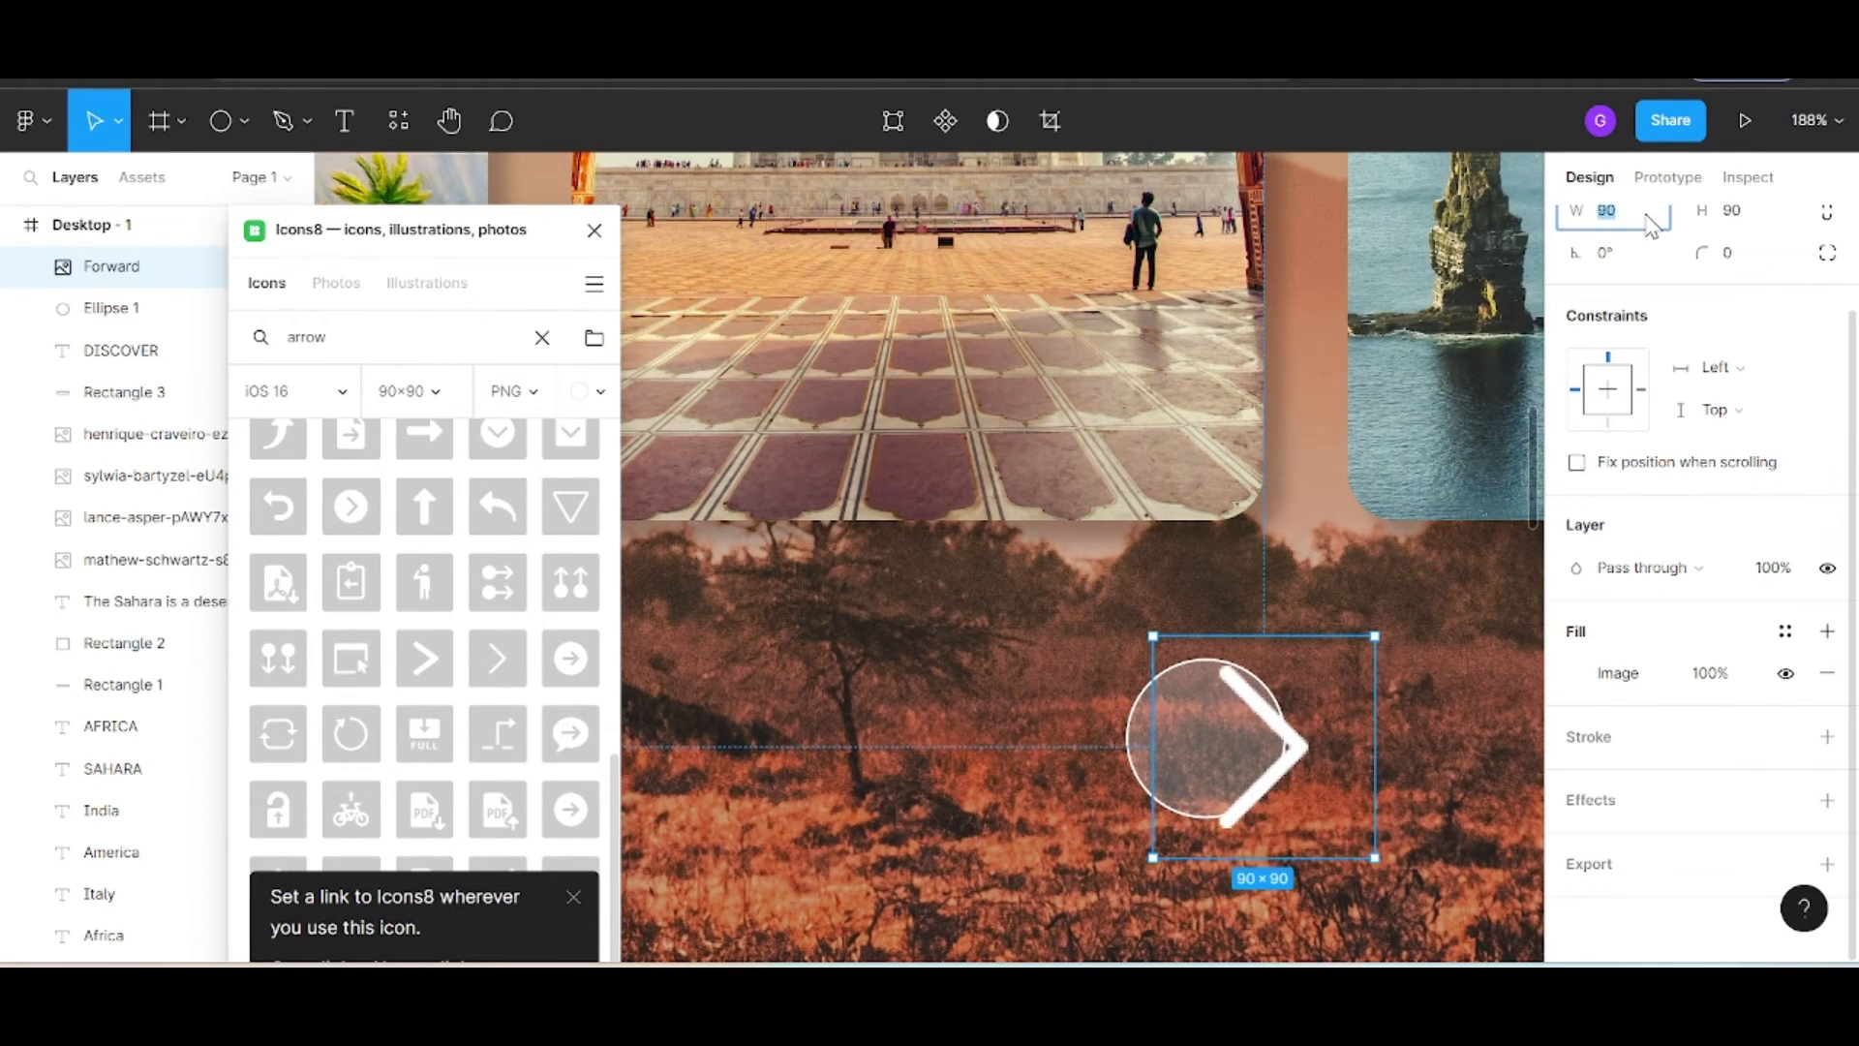
text(45)
key(Return)
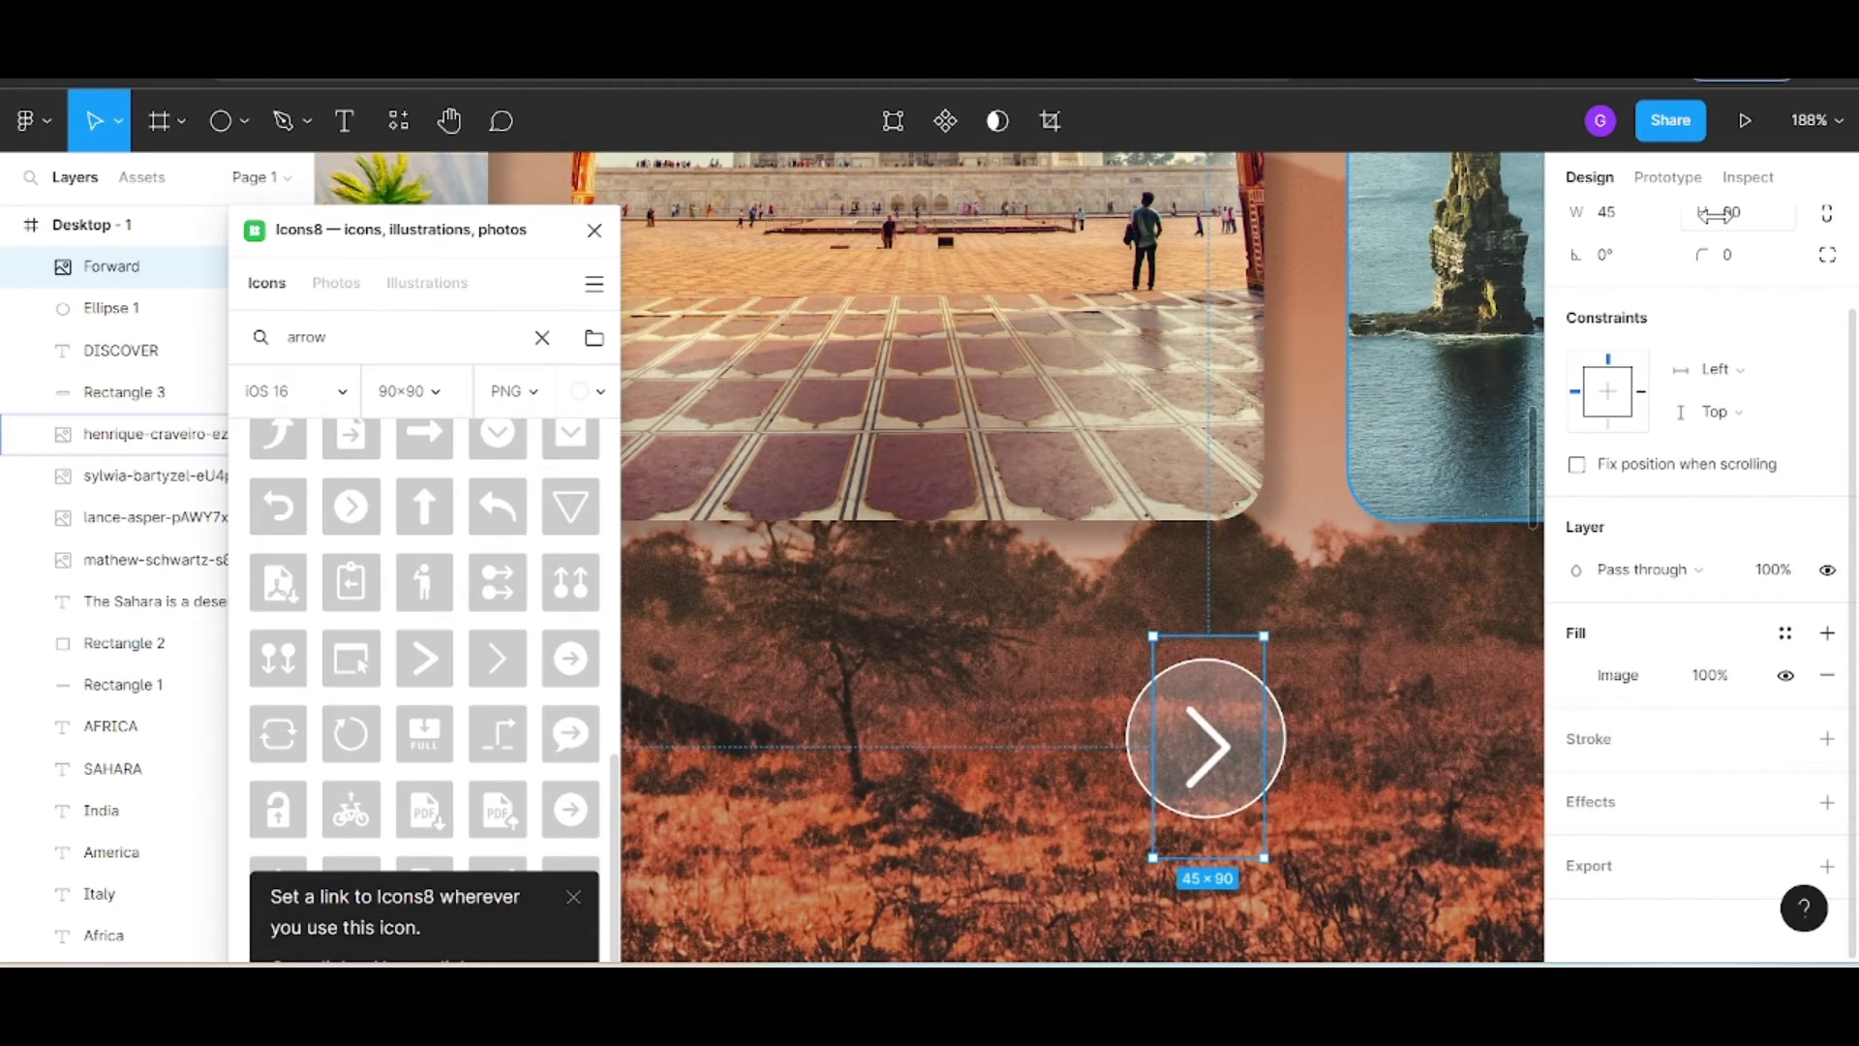
key(Return)
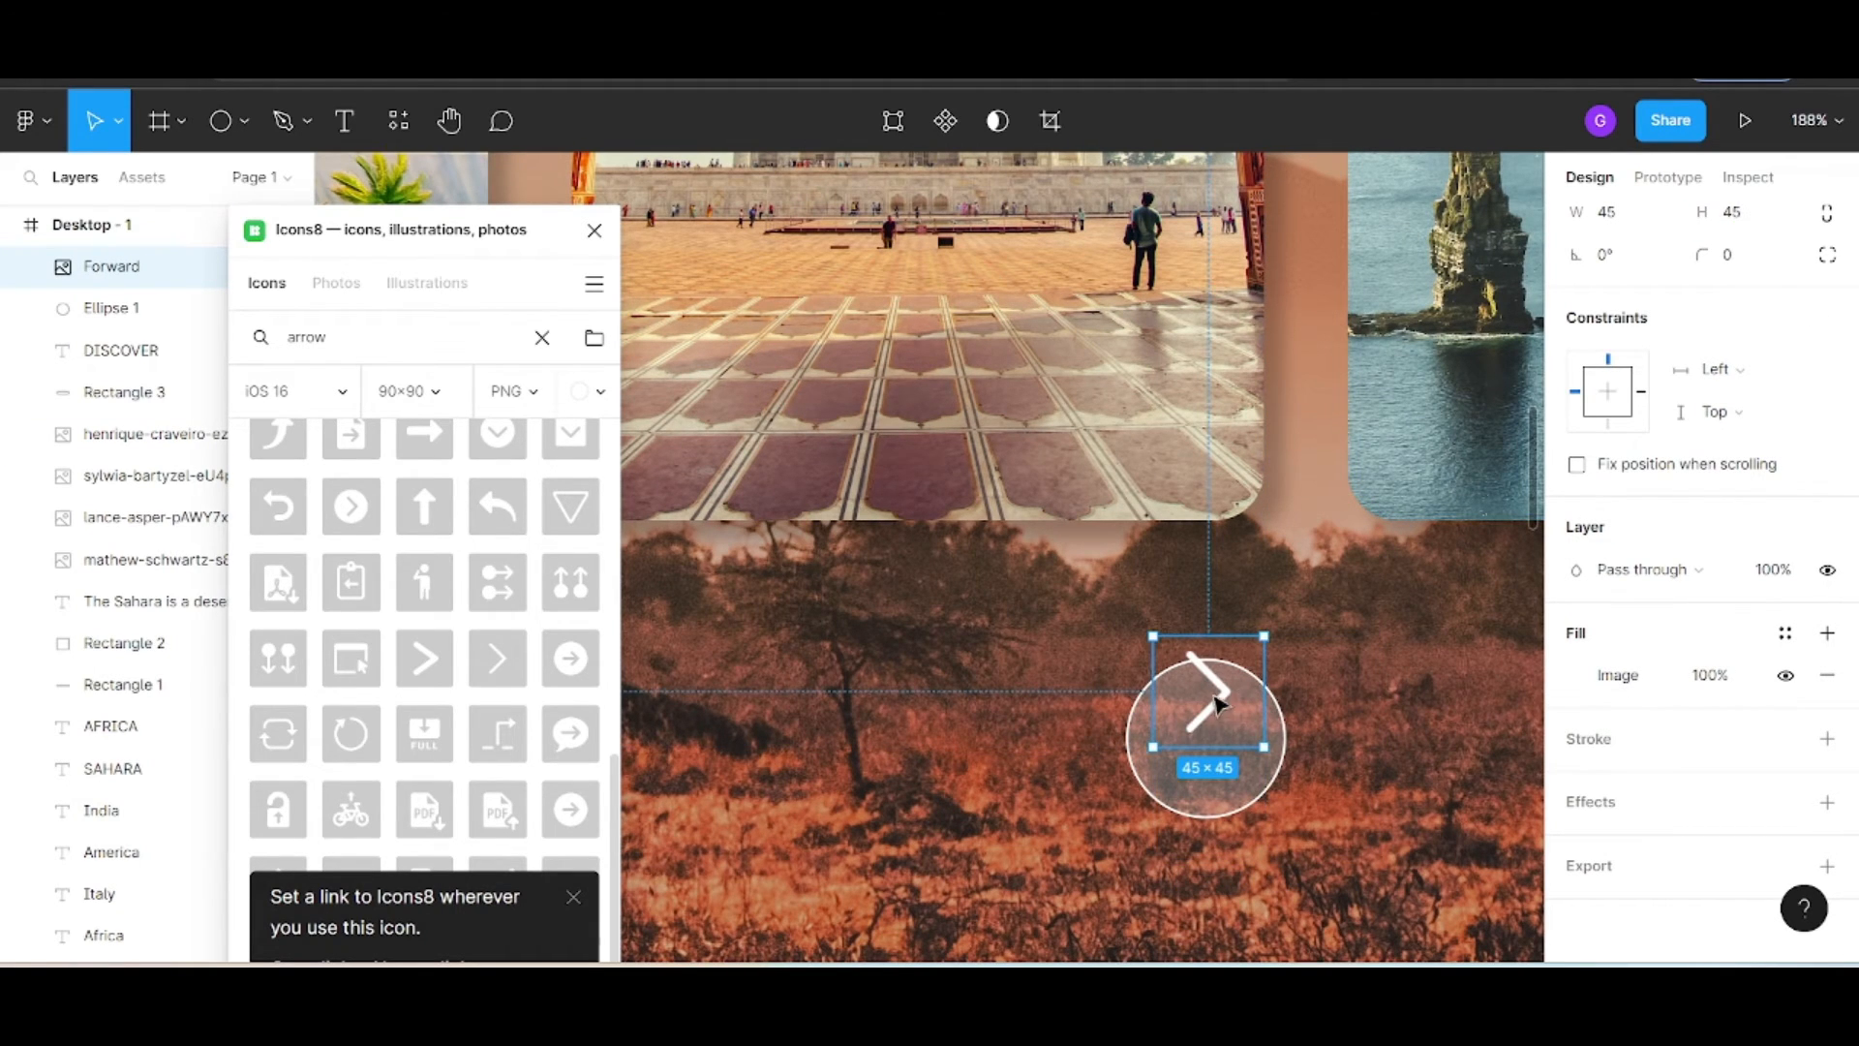
drag(1218, 705, 1218, 749)
scroll(1222, 744, down, 5)
click(1259, 726)
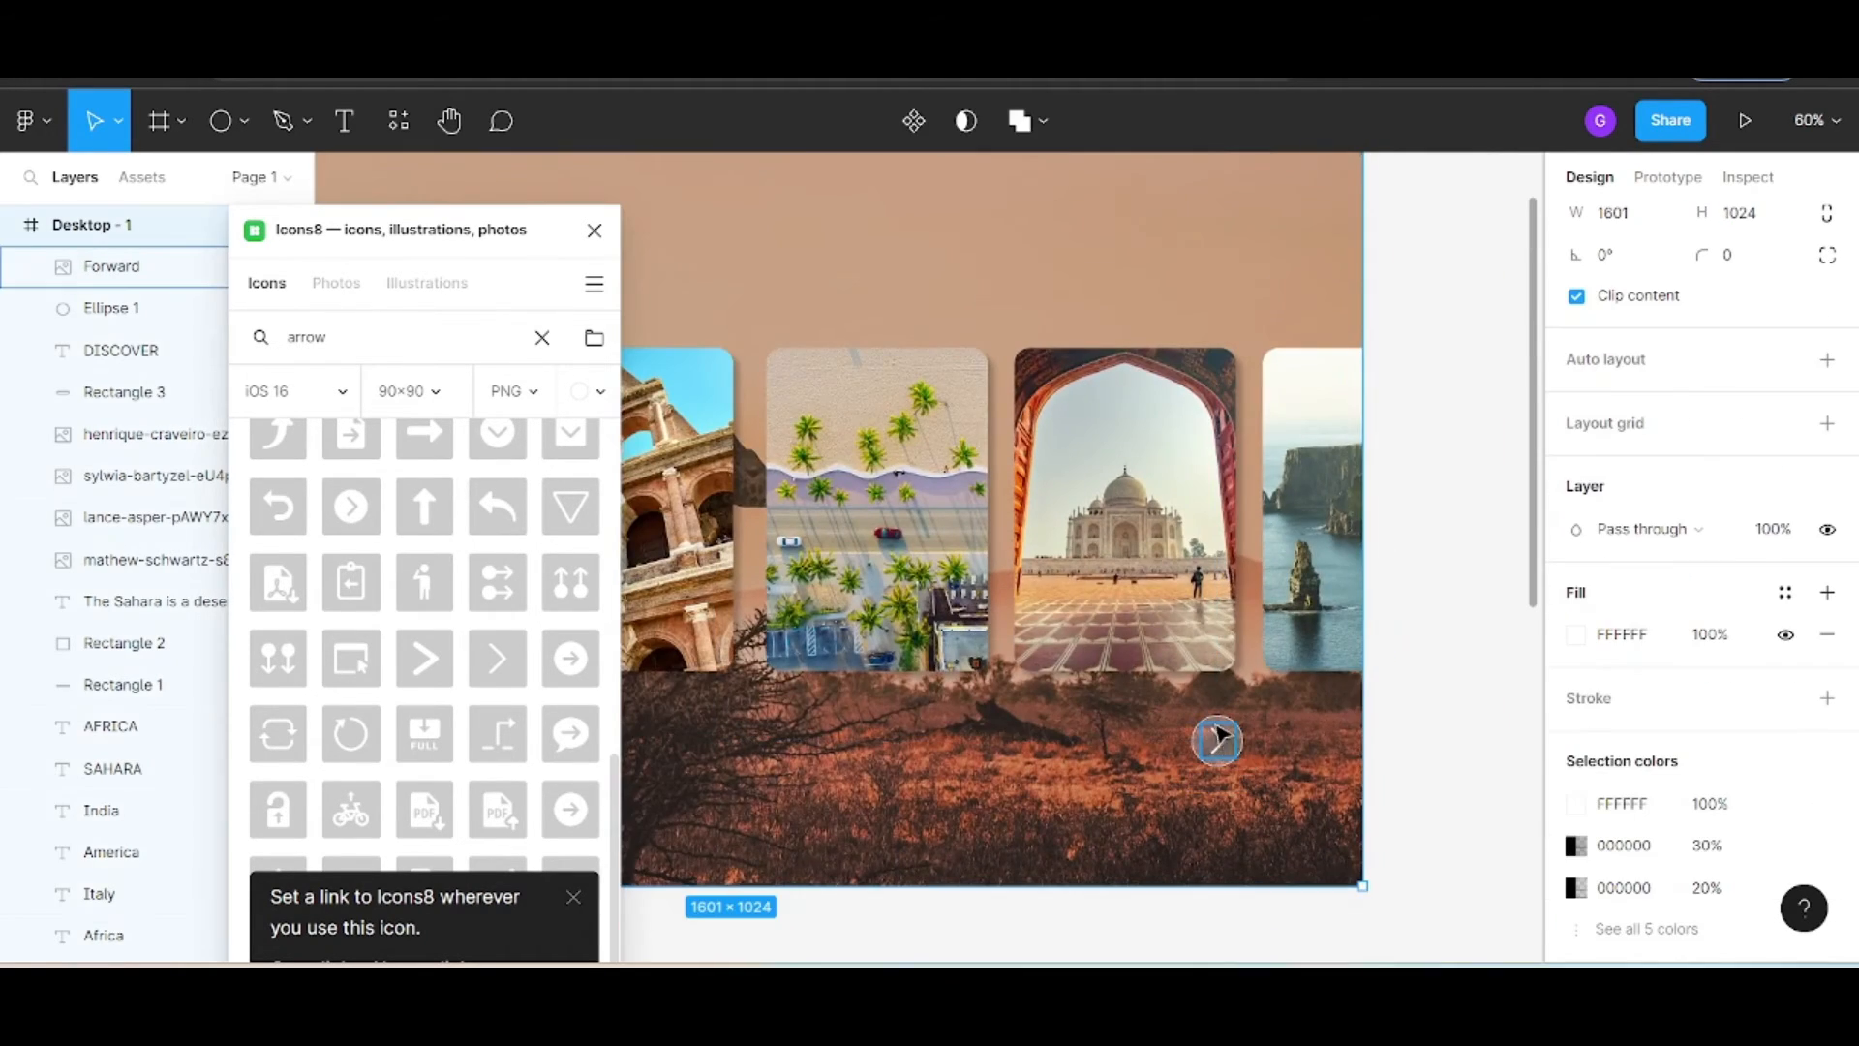
Group the Forward icon with its circle and place a duplicate of the group just to its right
click(1218, 738)
scroll(1218, 740, up, 5)
shift+click(1220, 751)
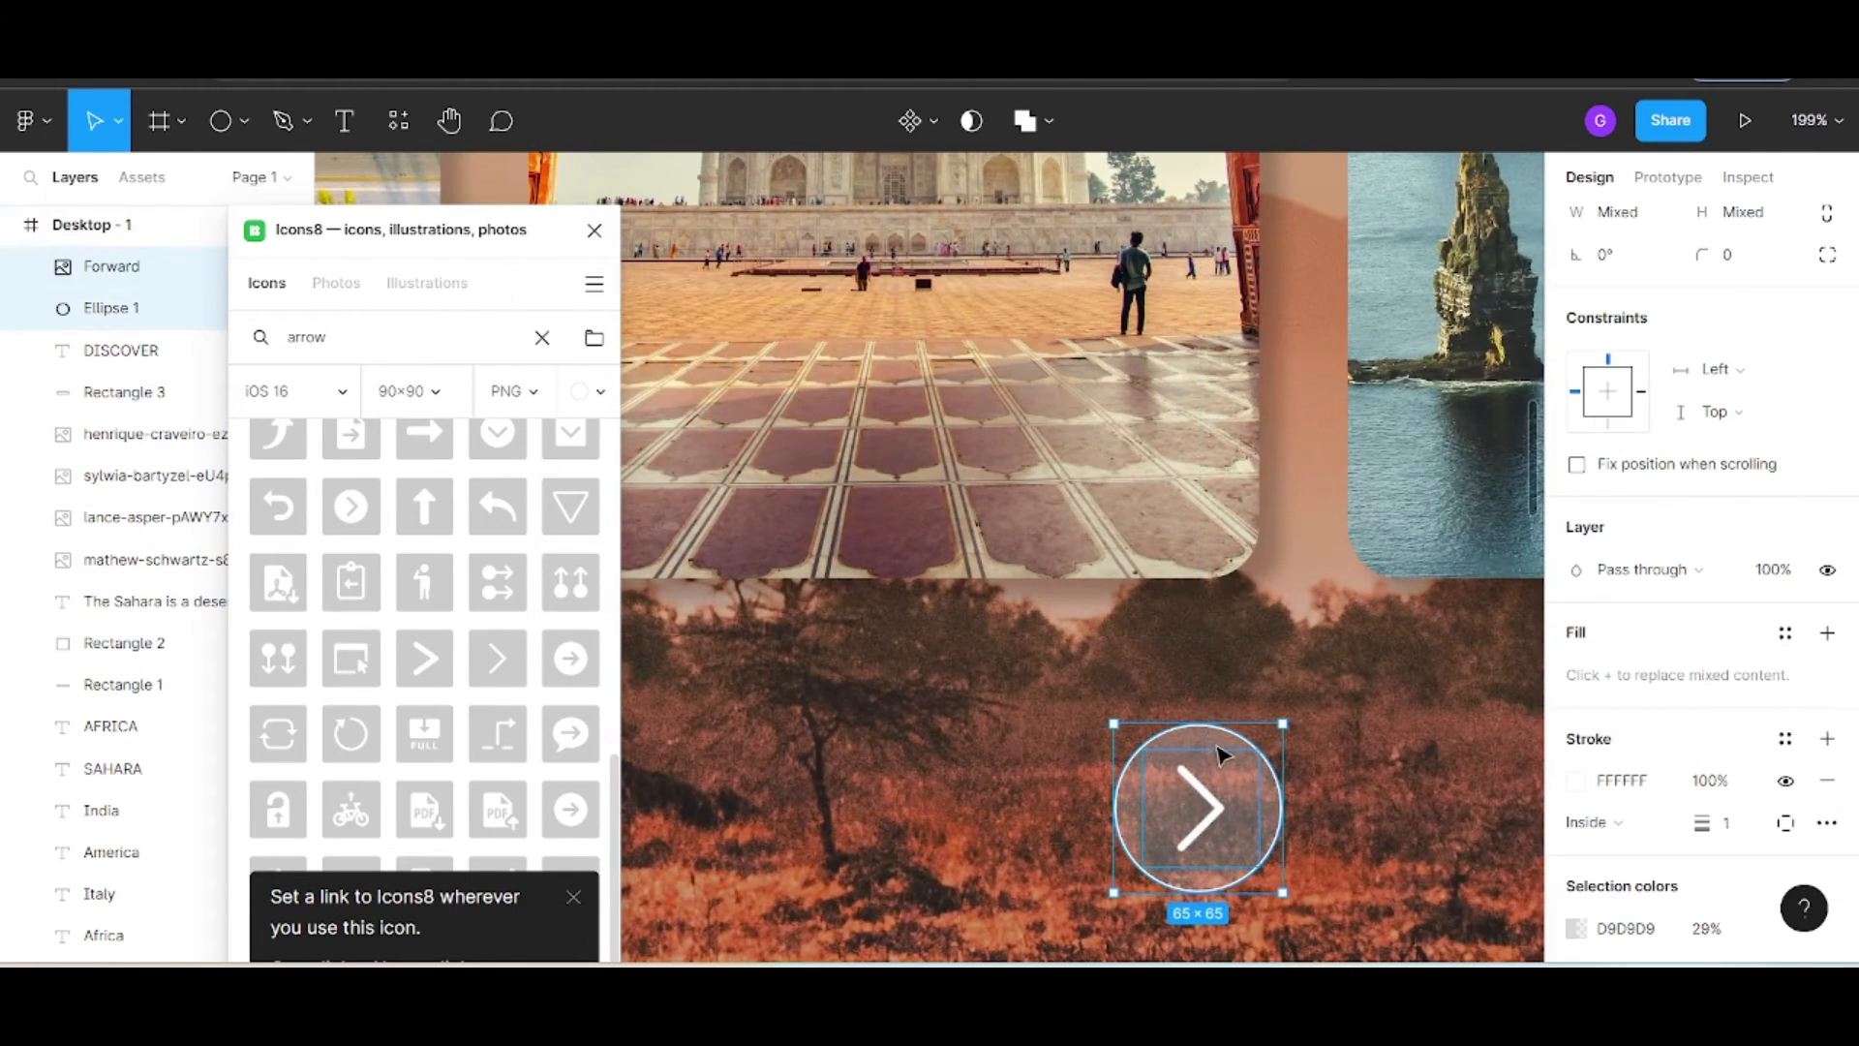
right_click(1218, 753)
click(1277, 479)
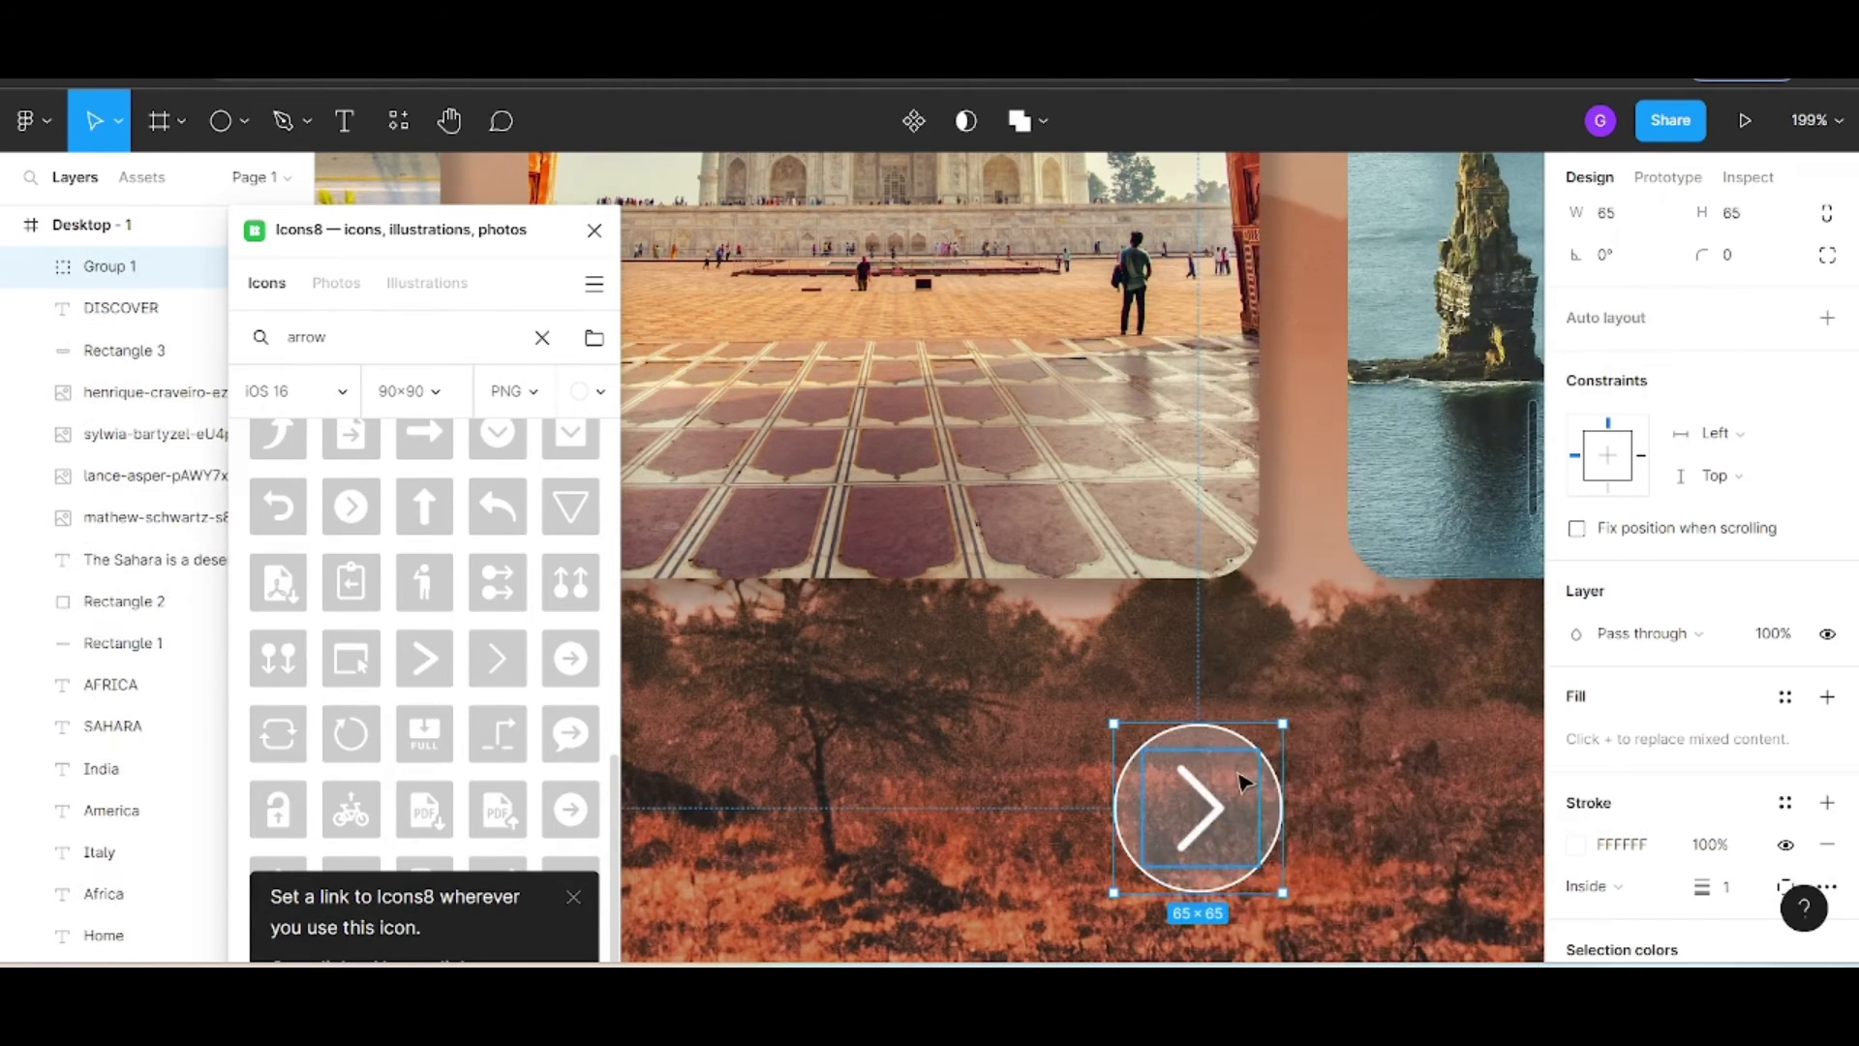
key(ctrl+d)
drag(1198, 753, 1406, 754)
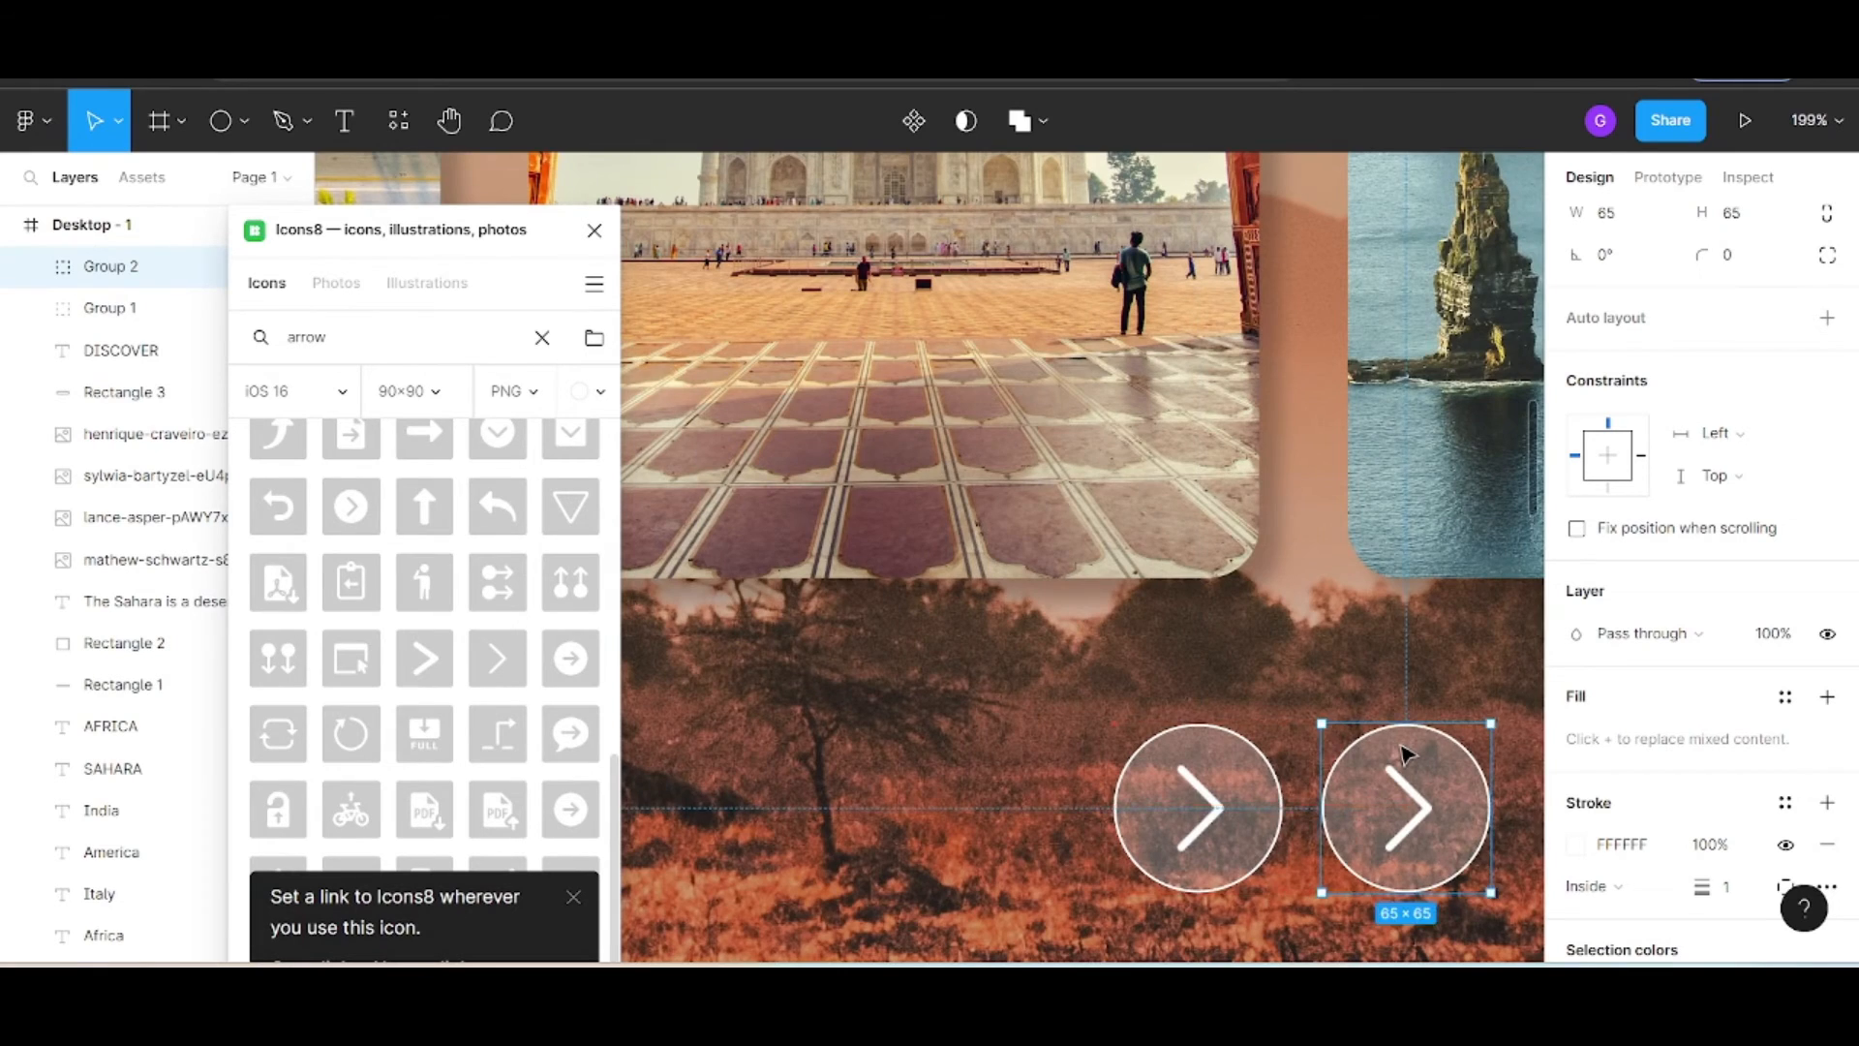
Rotate the left-hand arrow group so that its arrow points left
scroll(1406, 754, down, 5)
click(1304, 770)
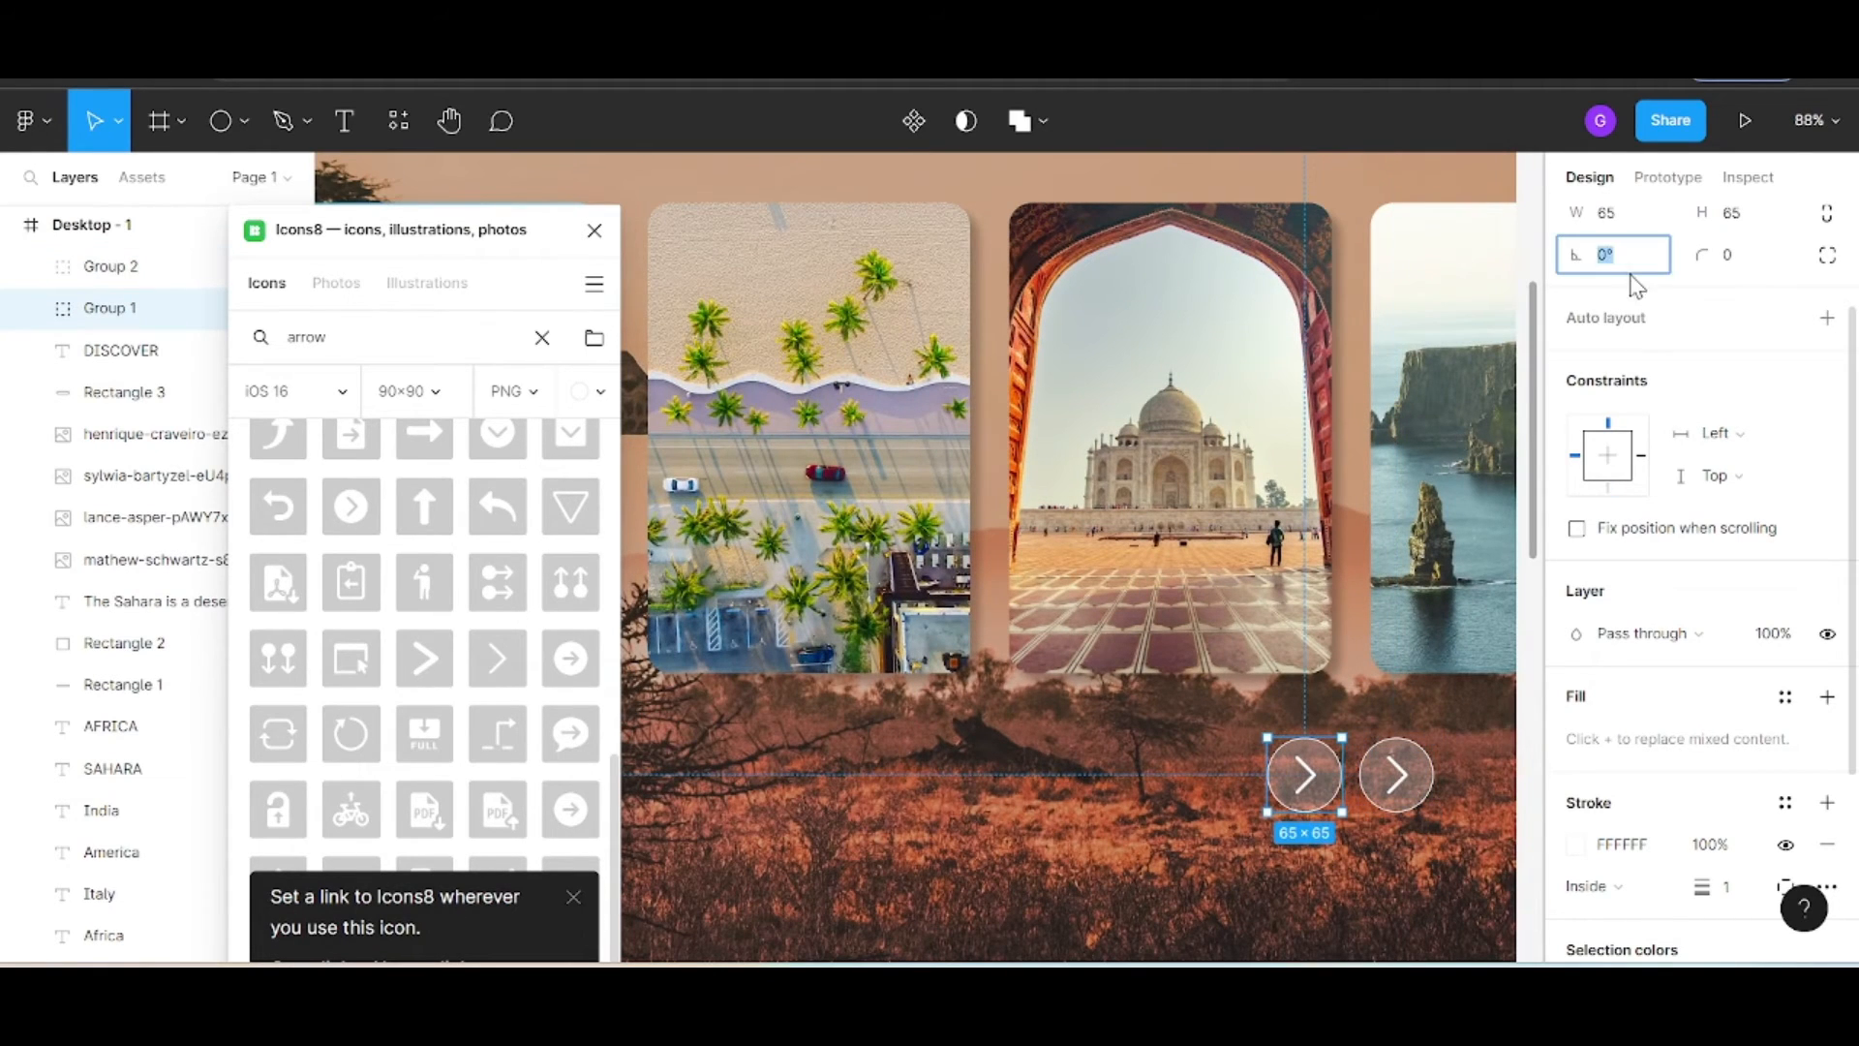
key(Return)
click(1322, 886)
scroll(1322, 886, down, 5)
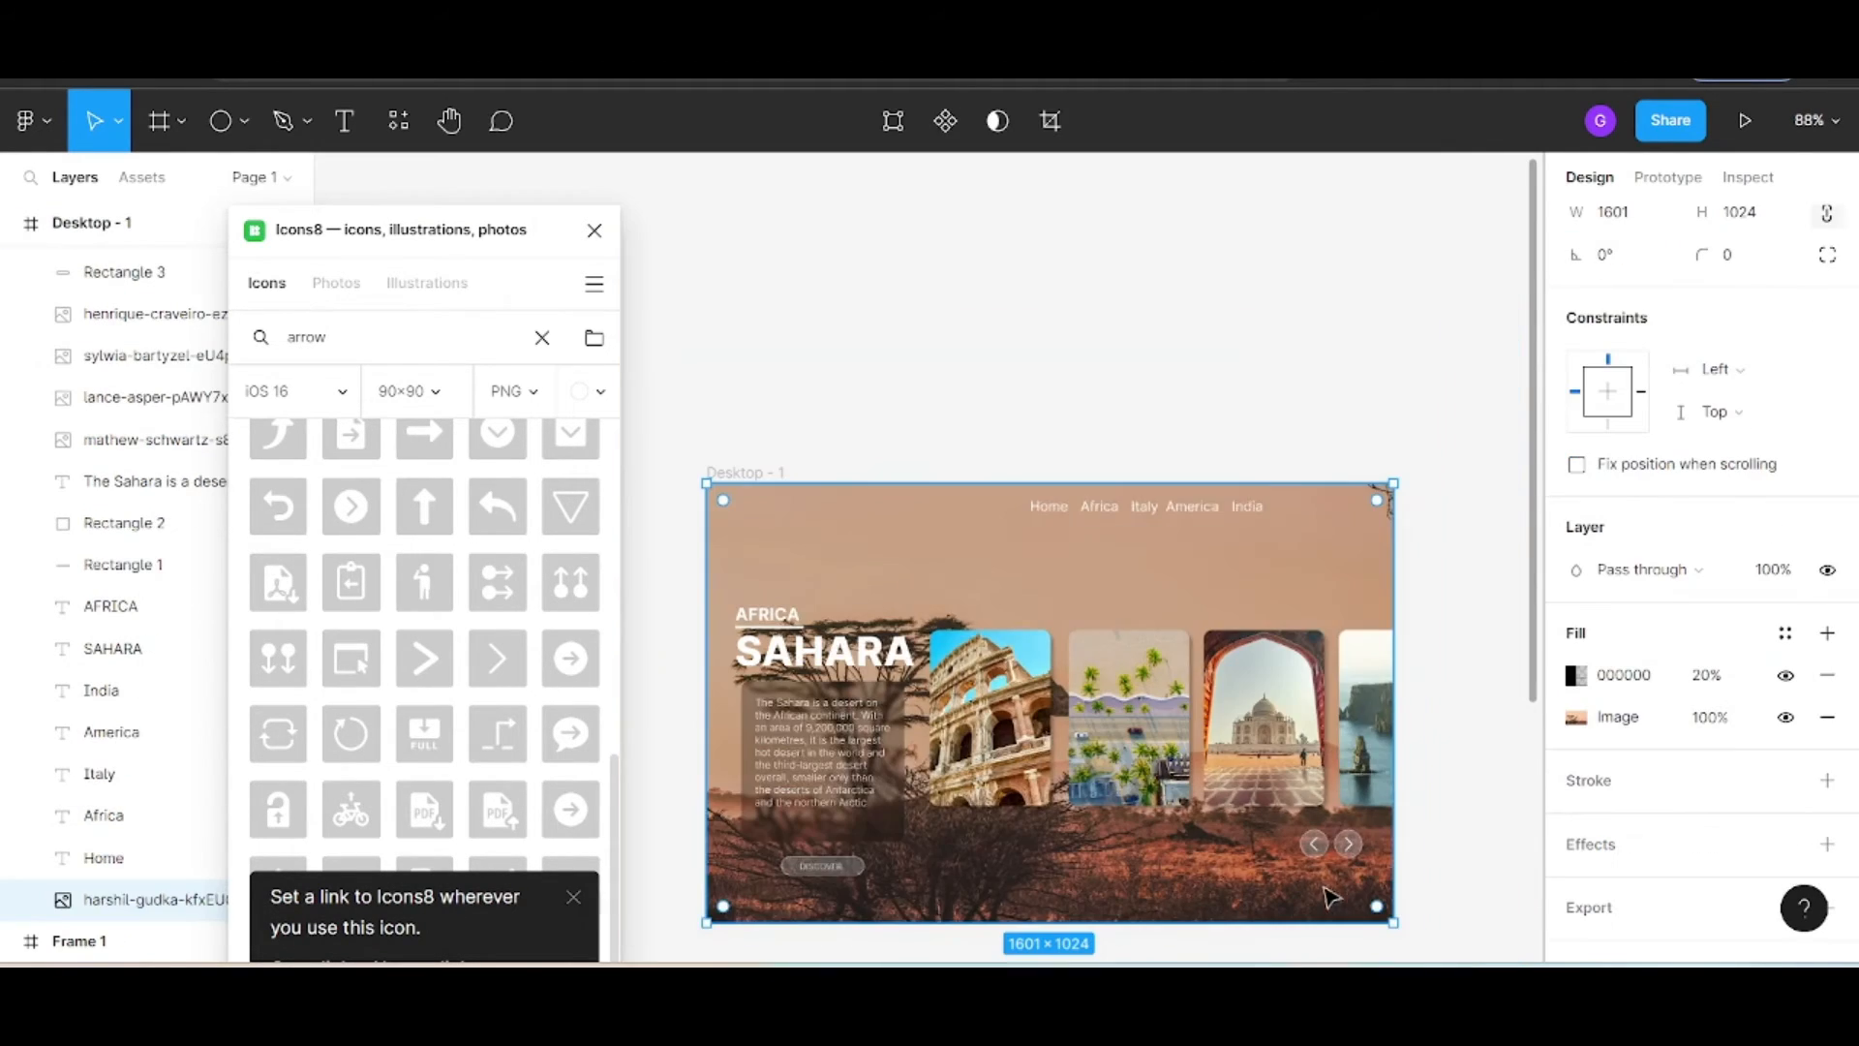
scroll(1389, 855, up, 1)
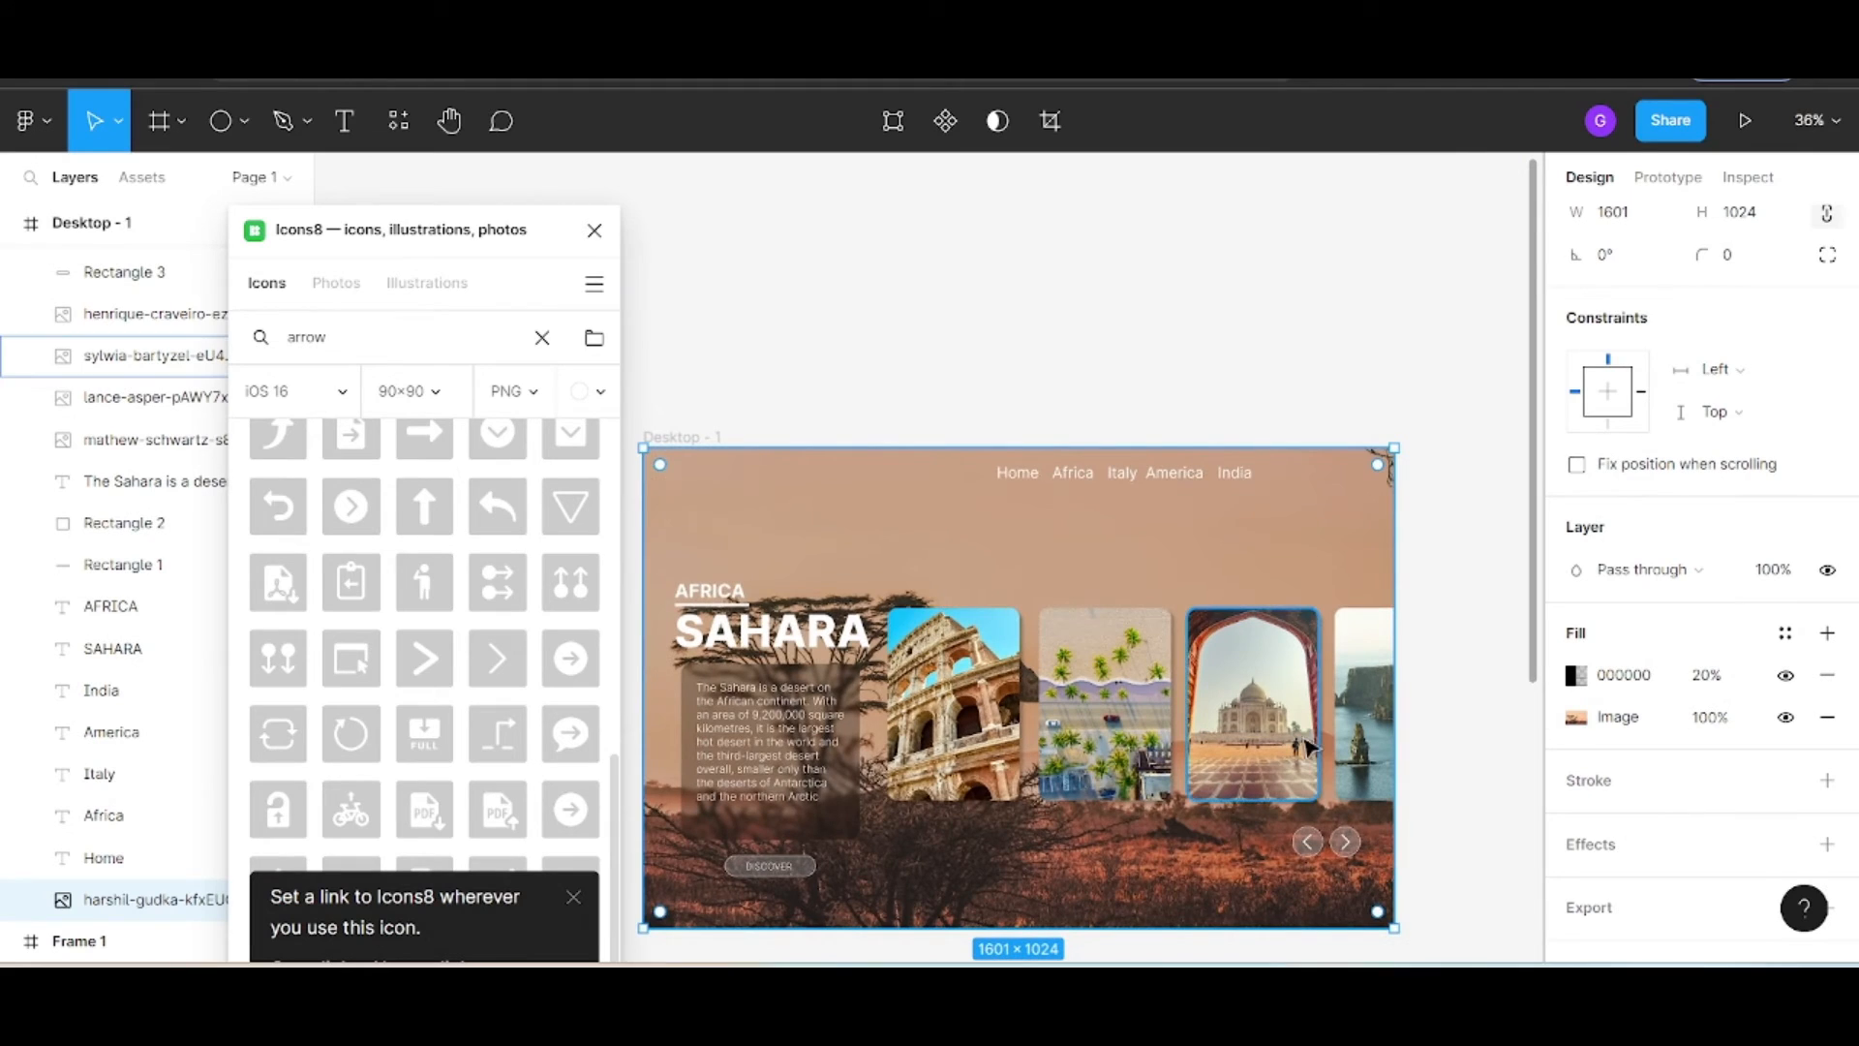
Close the Icons8 plugin, preview the page in presentation view at a smaller browser zoom, and return to the design file
click(607, 228)
scroll(1449, 405, down, 2)
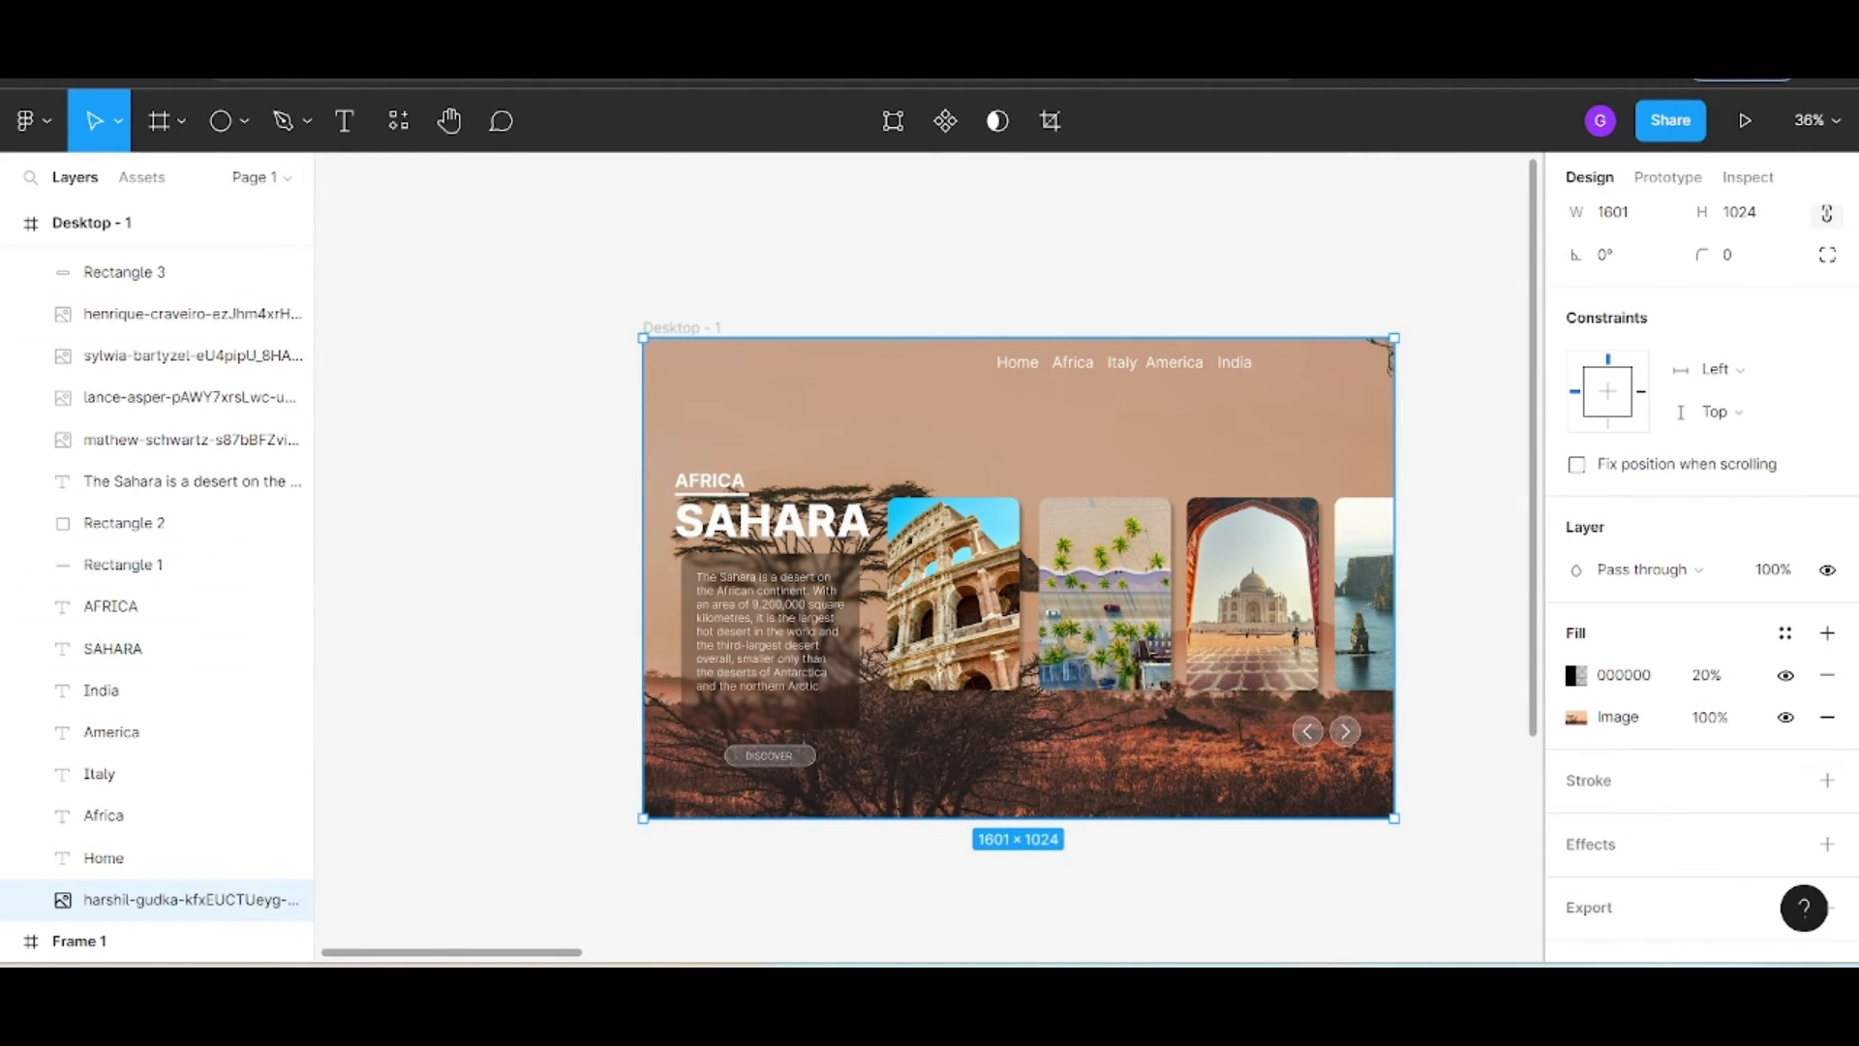
click(1741, 124)
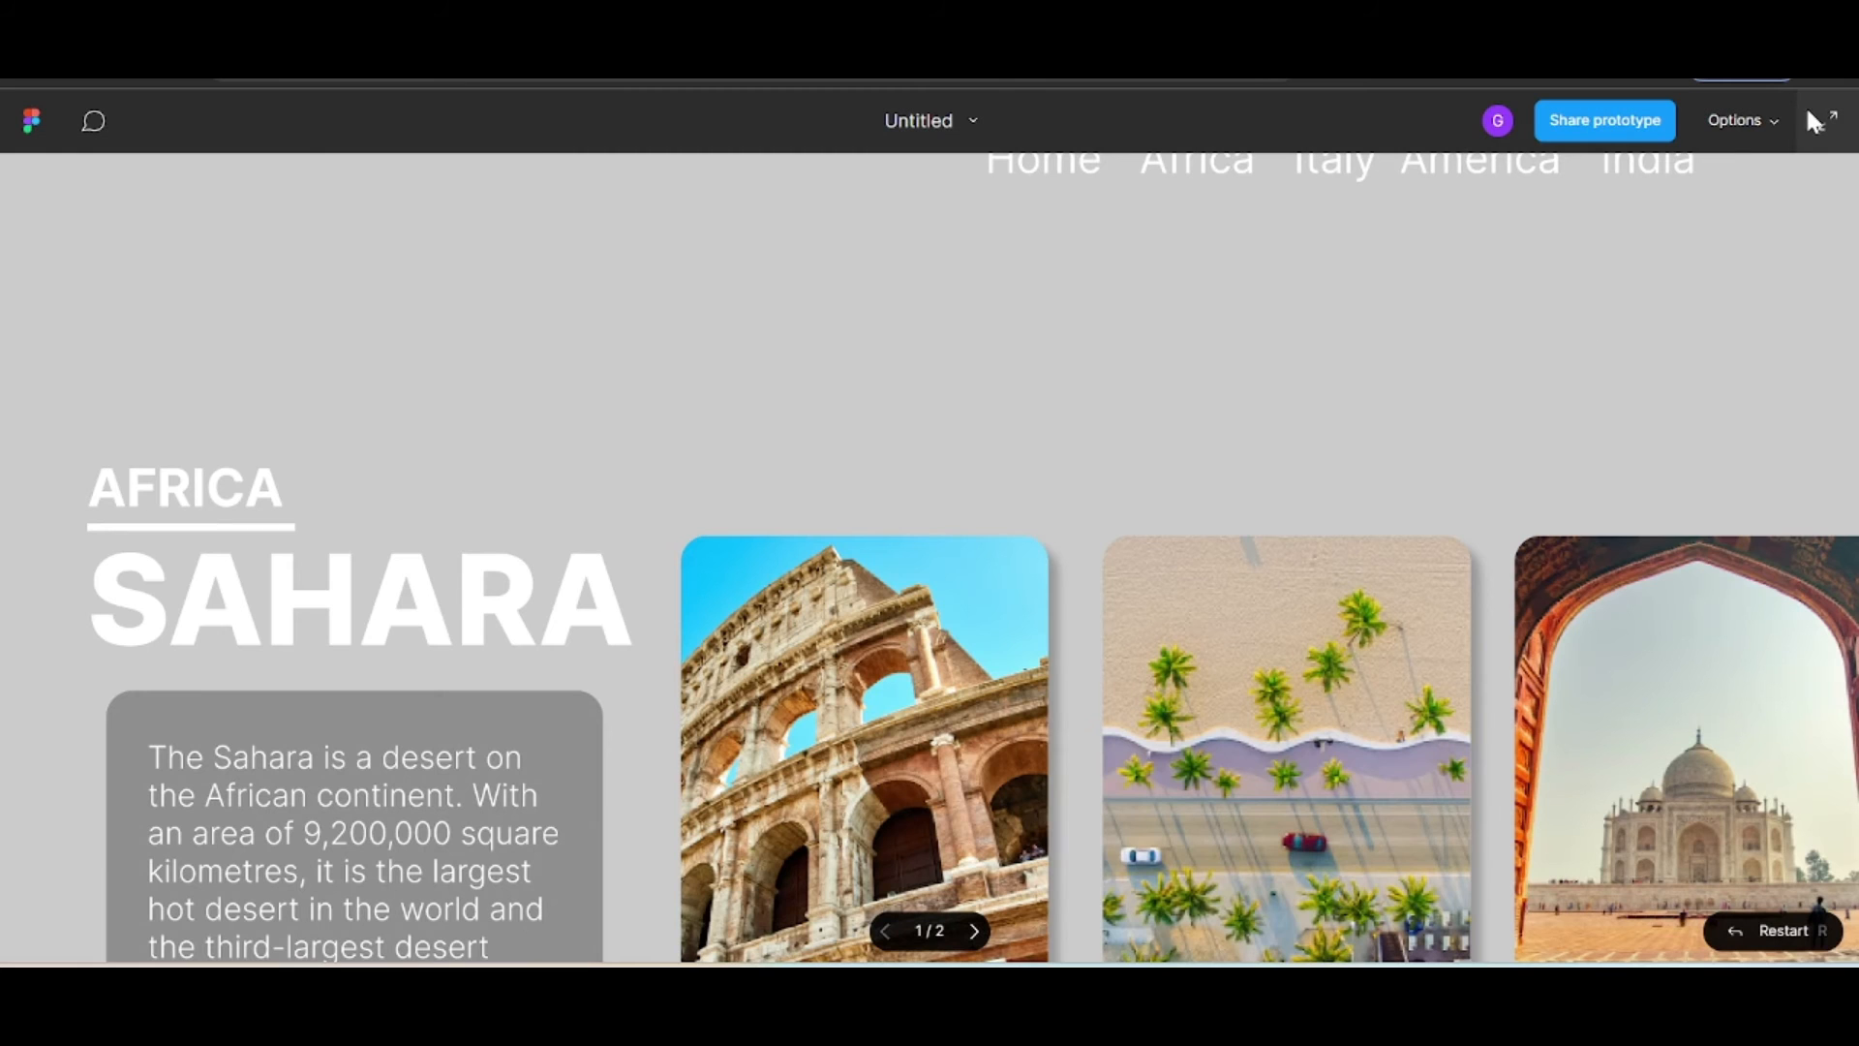
click(1827, 82)
click(1637, 338)
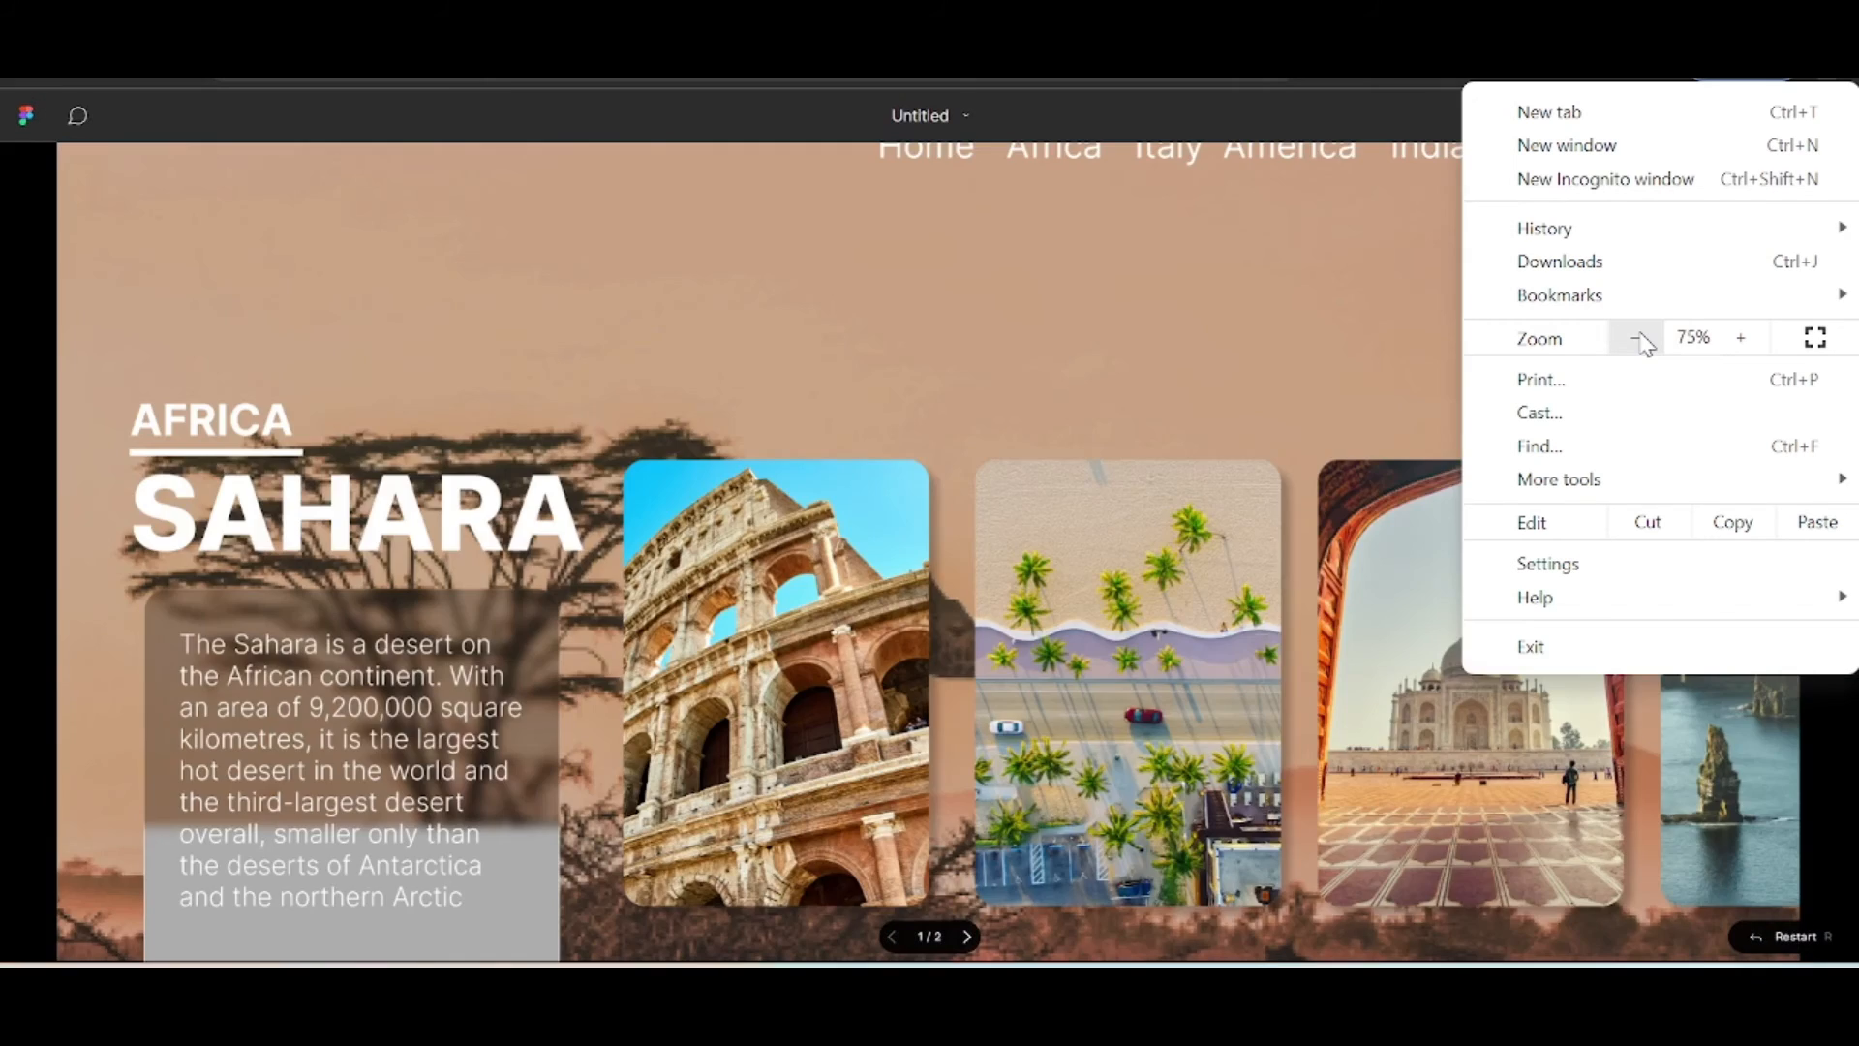
click(1641, 339)
click(1186, 390)
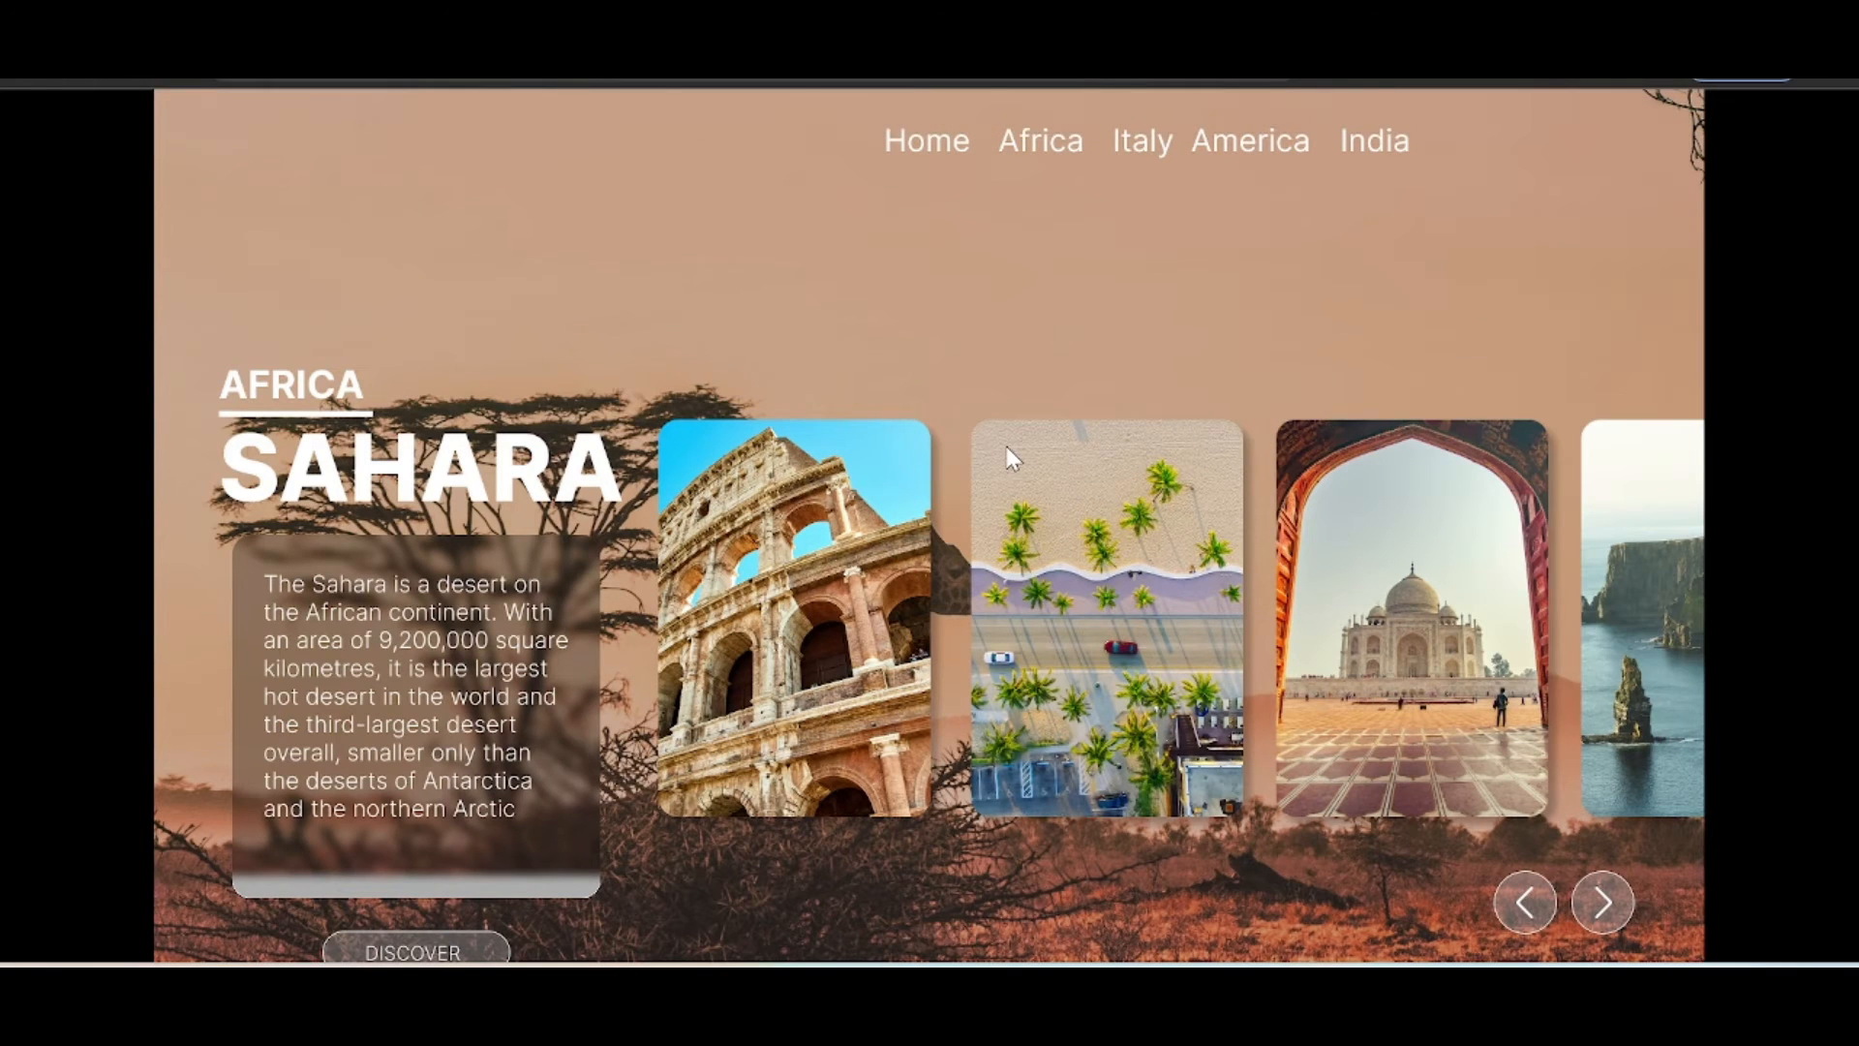
scroll(769, 360, down, 2)
scroll(769, 360, up, 2)
key(ctrl+Tab)
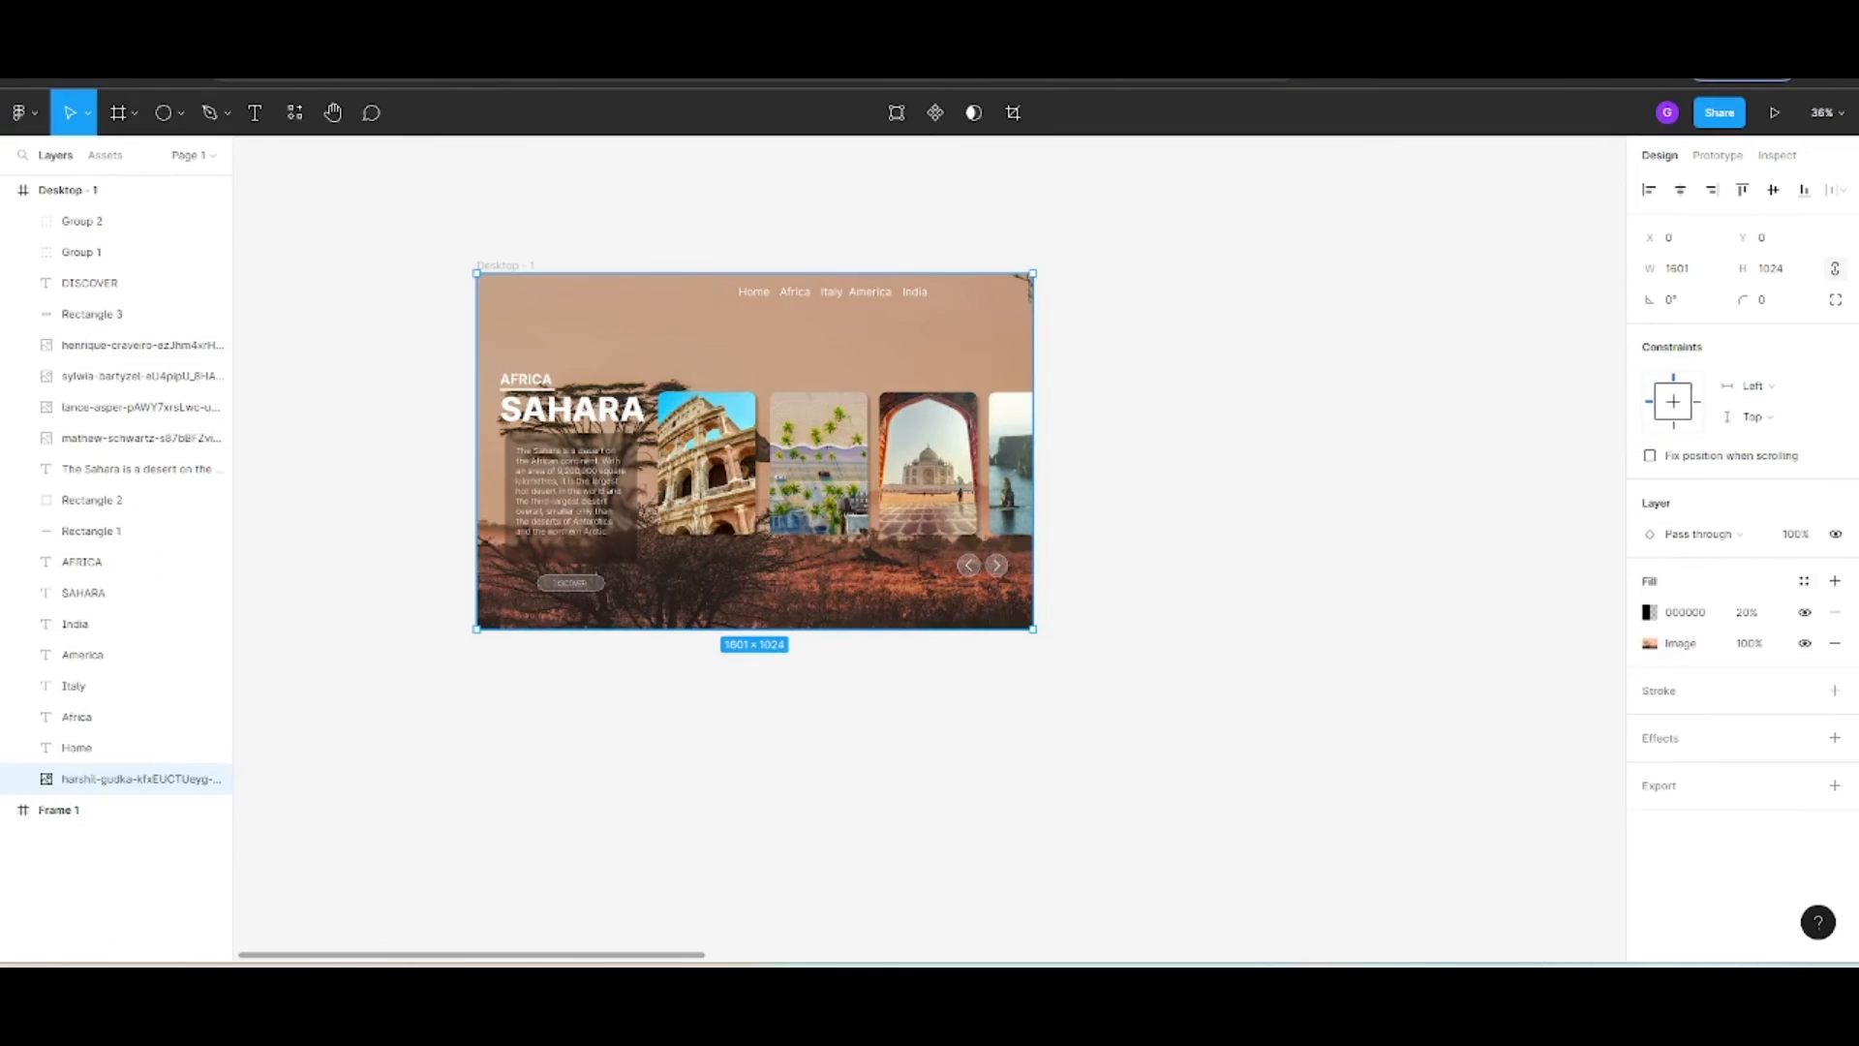
Duplicate the whole Desktop - 1 frame to create a second page beside it
scroll(1031, 641, up, 1)
click(1050, 641)
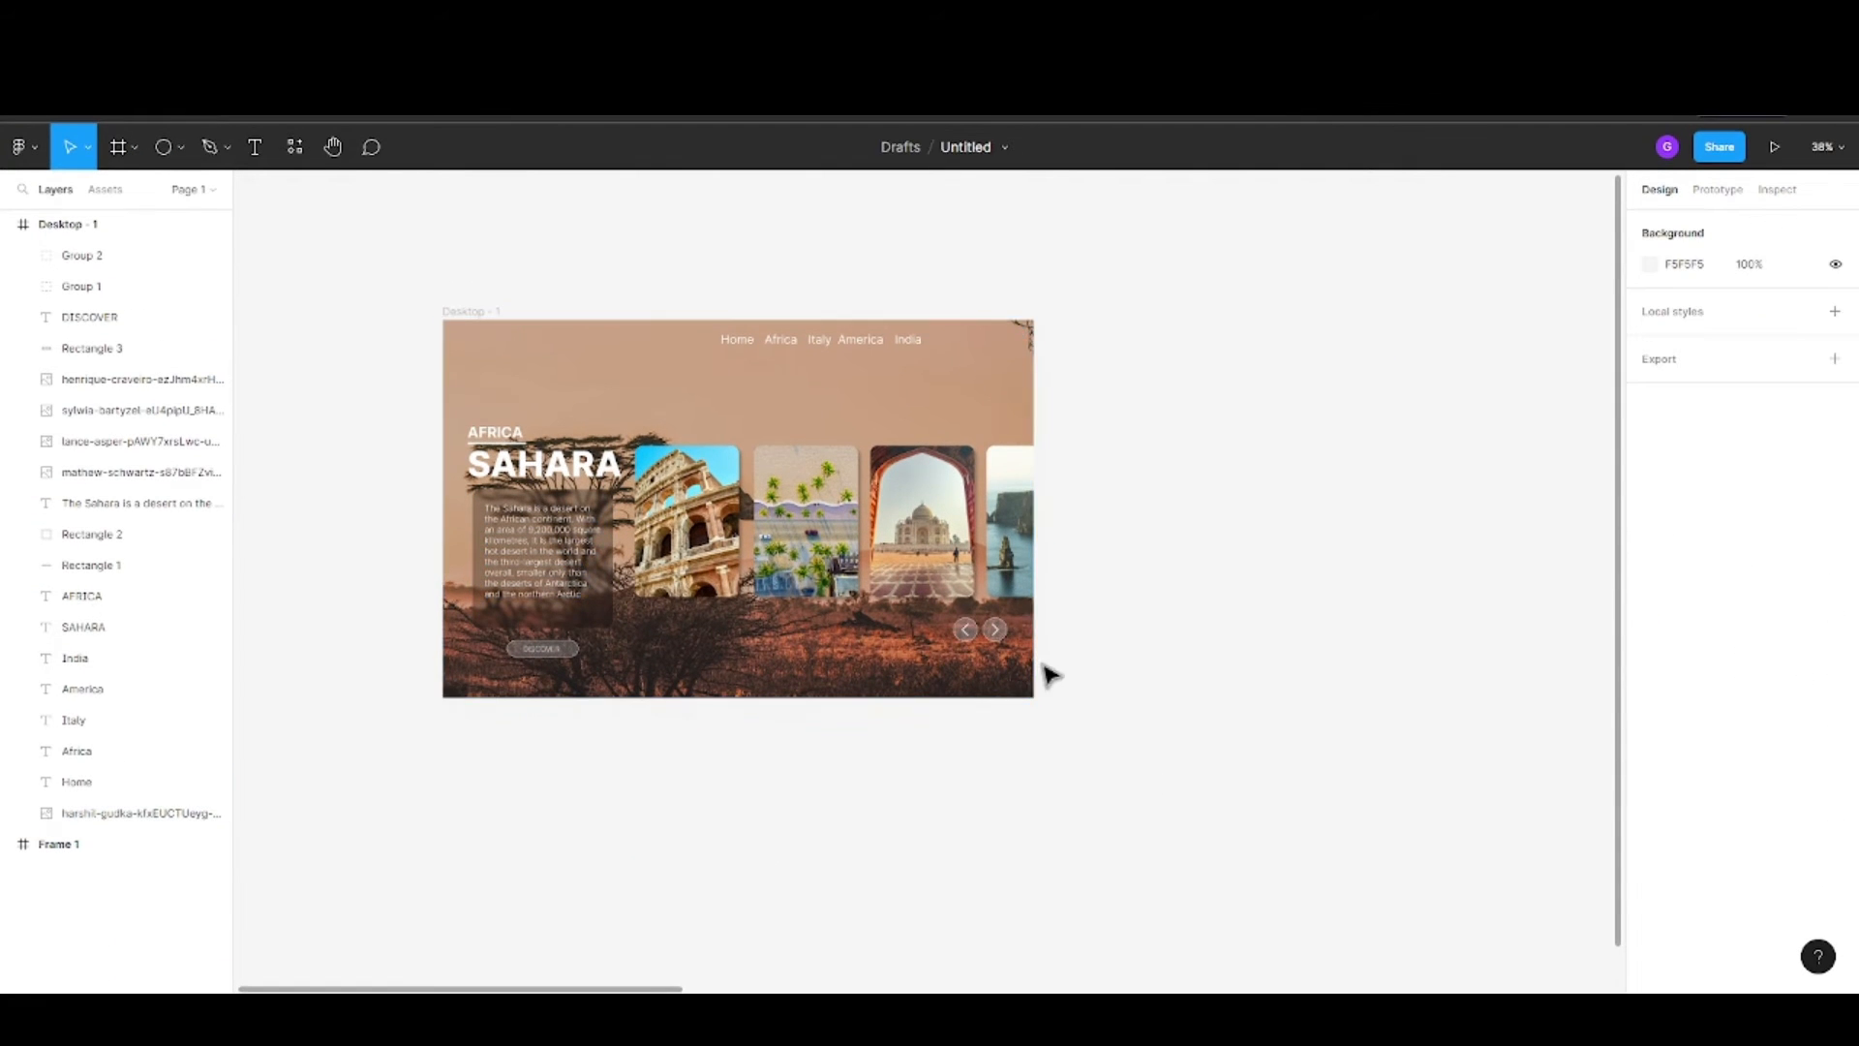
click(59, 226)
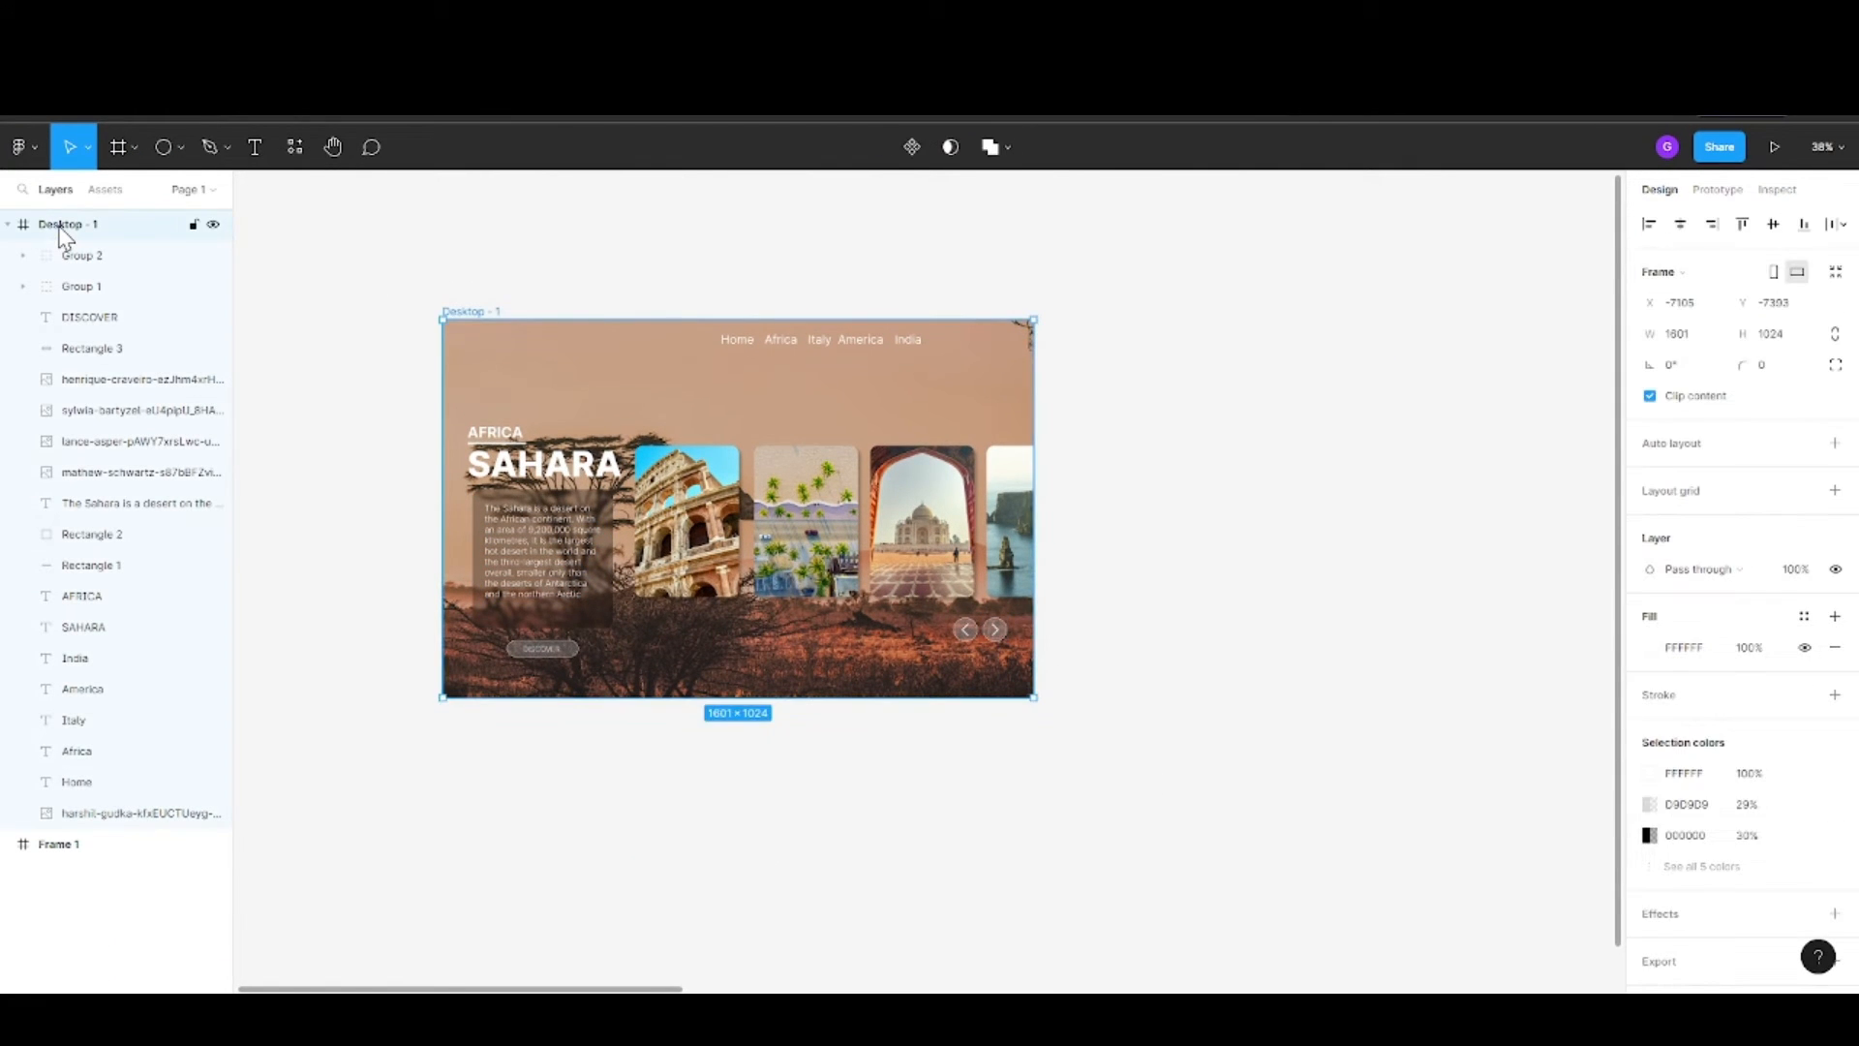
key(ctrl+d)
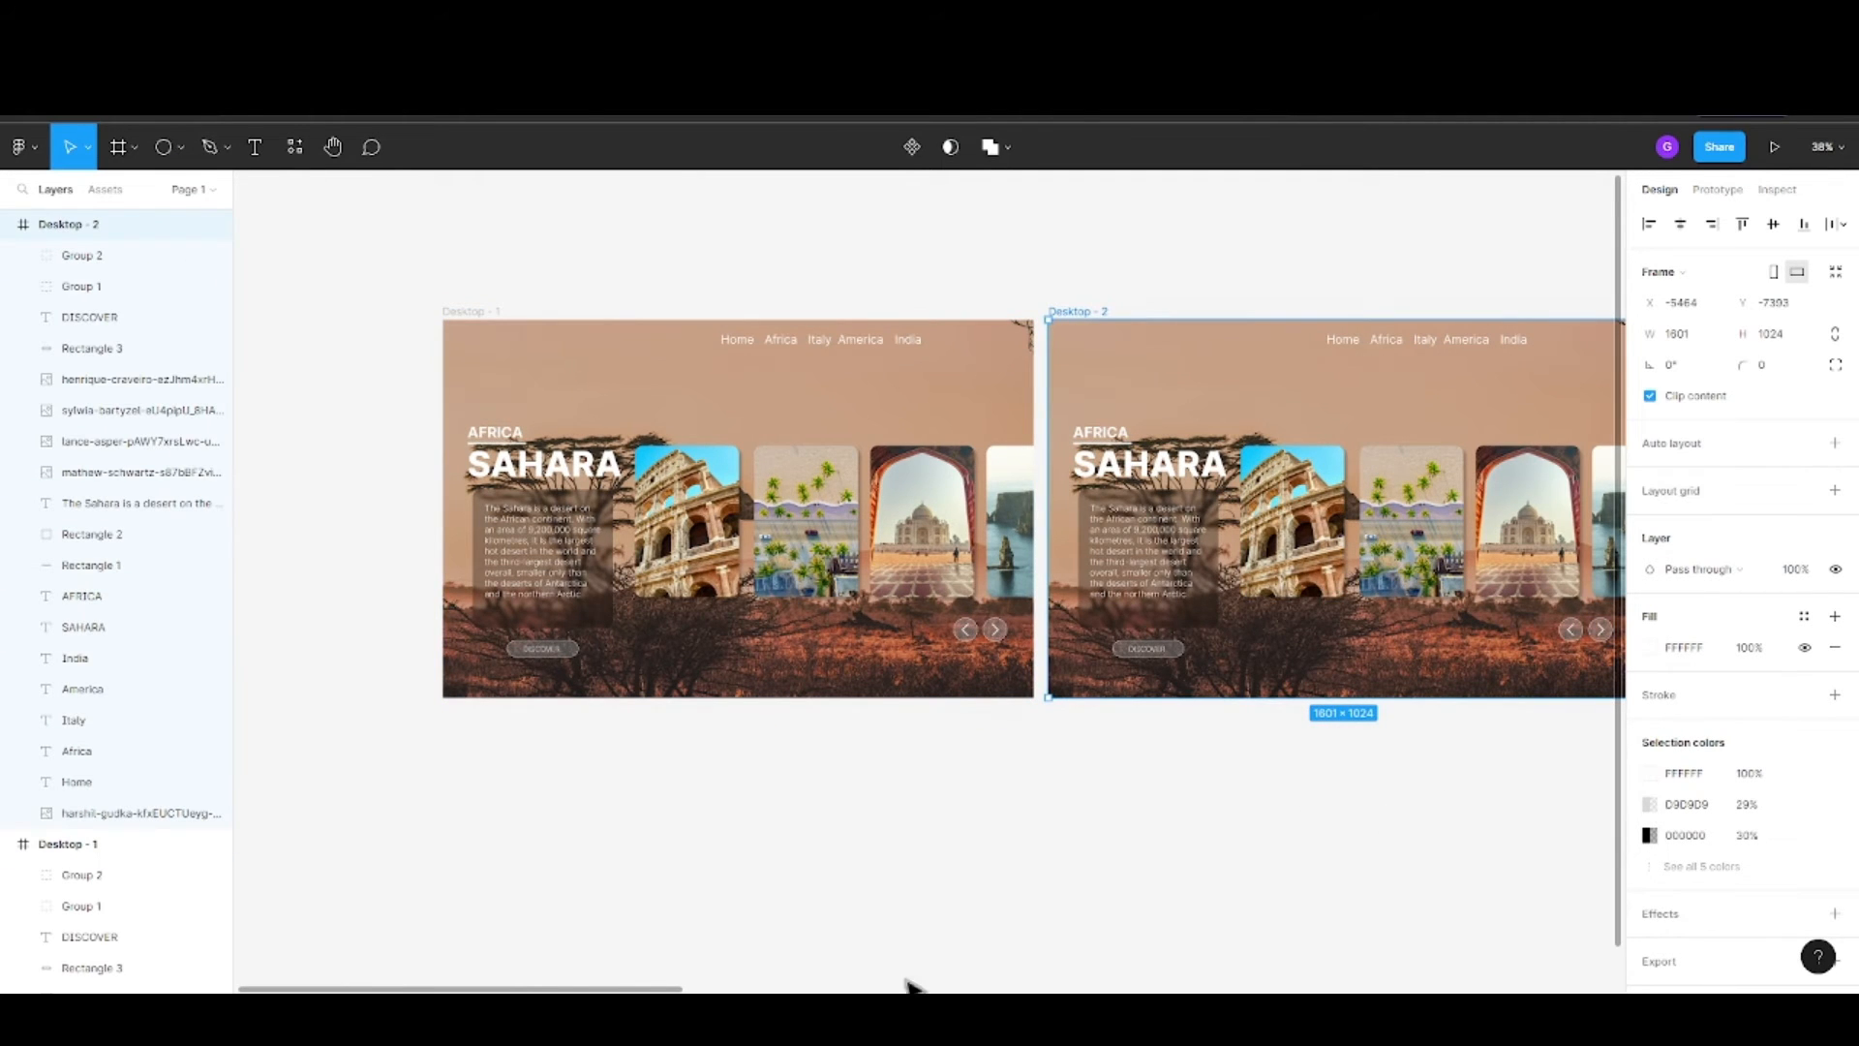
Remove the drop shadow from the Colosseum photo in Desktop - 2 and enlarge it to 1601 × 1024 to fill the frame
drag(653, 989, 702, 988)
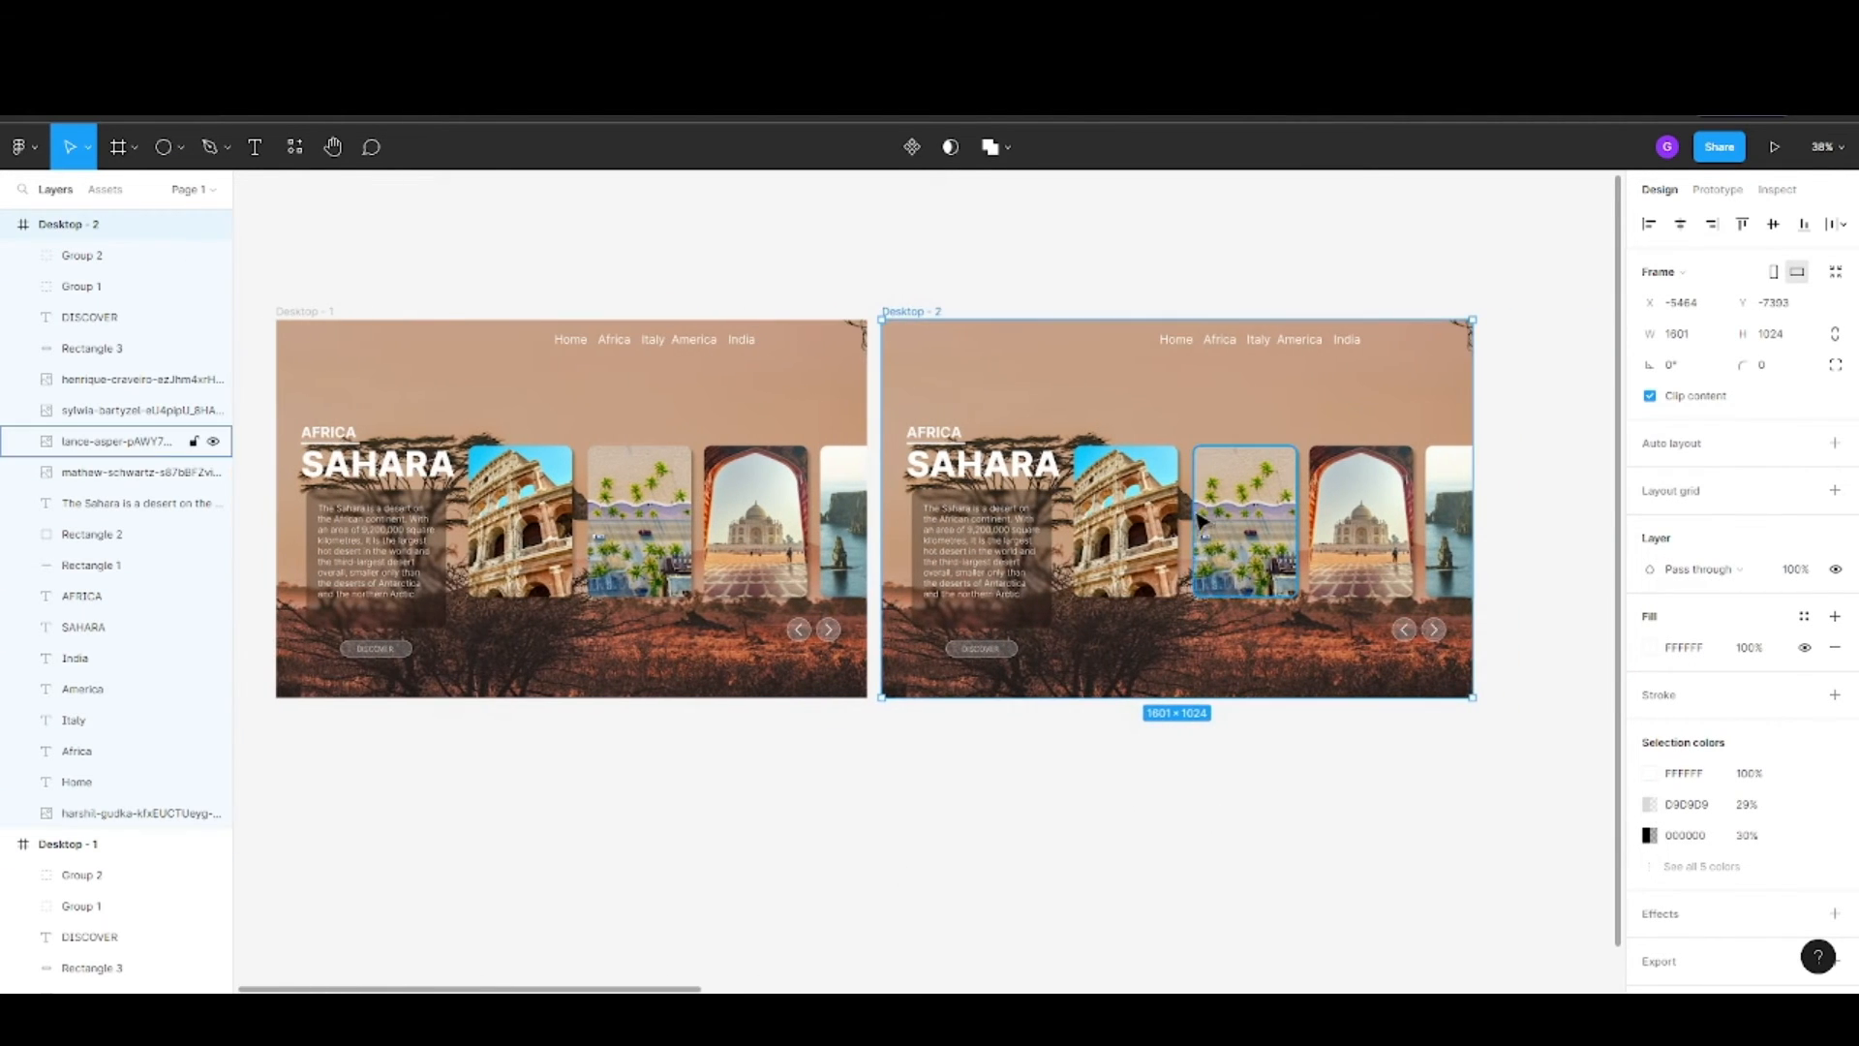
click(1146, 530)
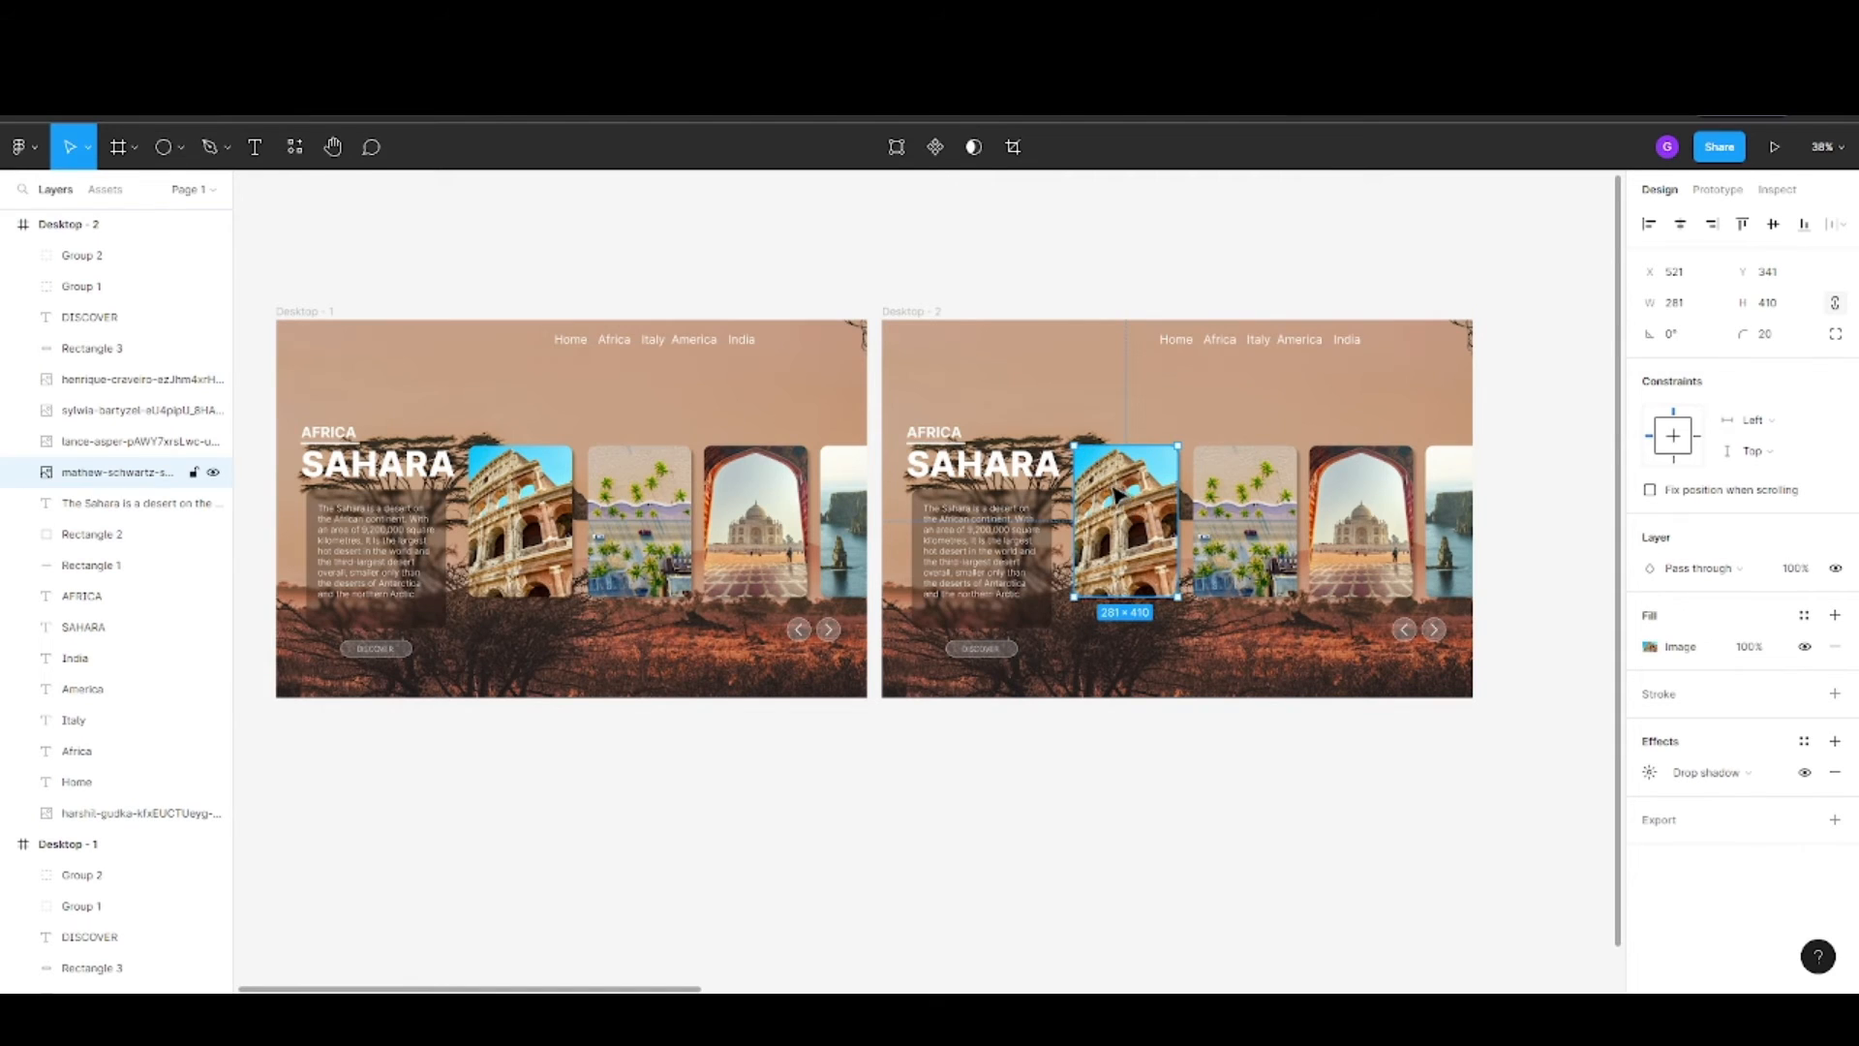
click(1833, 773)
drag(1075, 448, 882, 321)
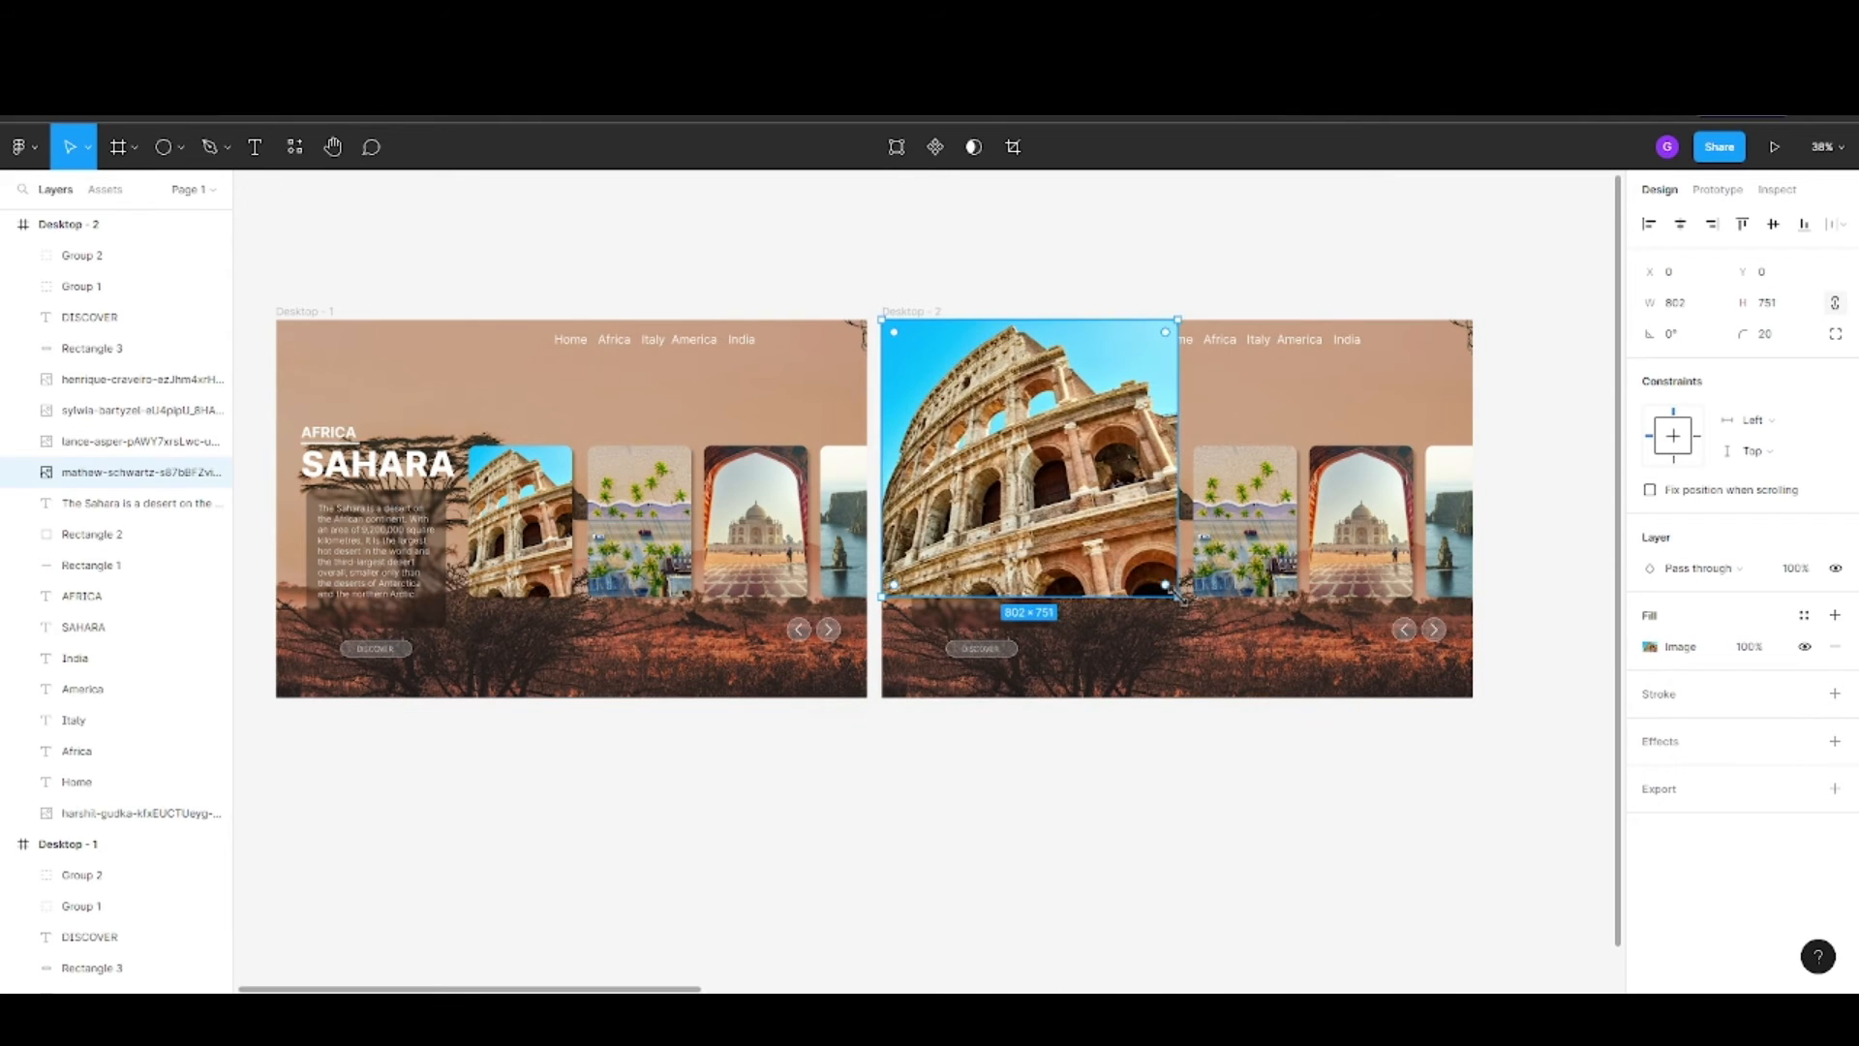
drag(1180, 599, 1473, 697)
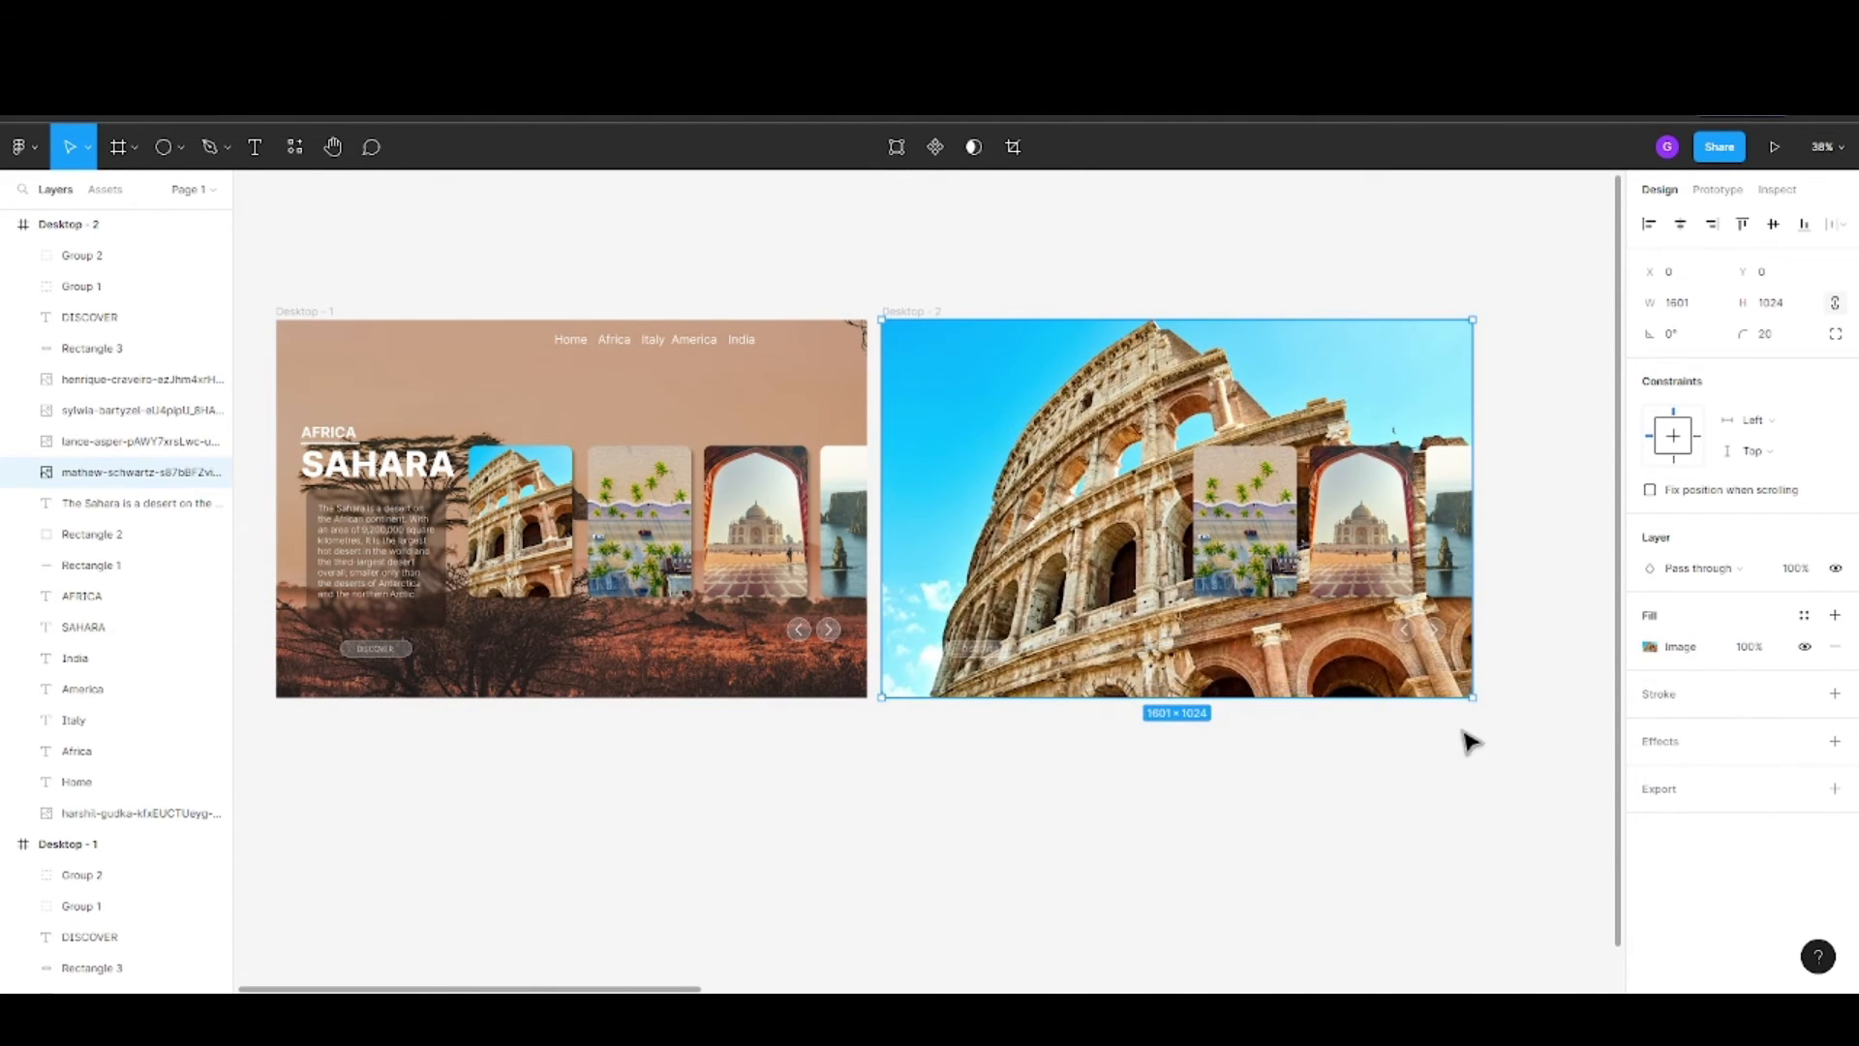
Try sending the enlarged Colosseum photo to the back and shifting it within the frame, undoing both changes
right_click(1028, 370)
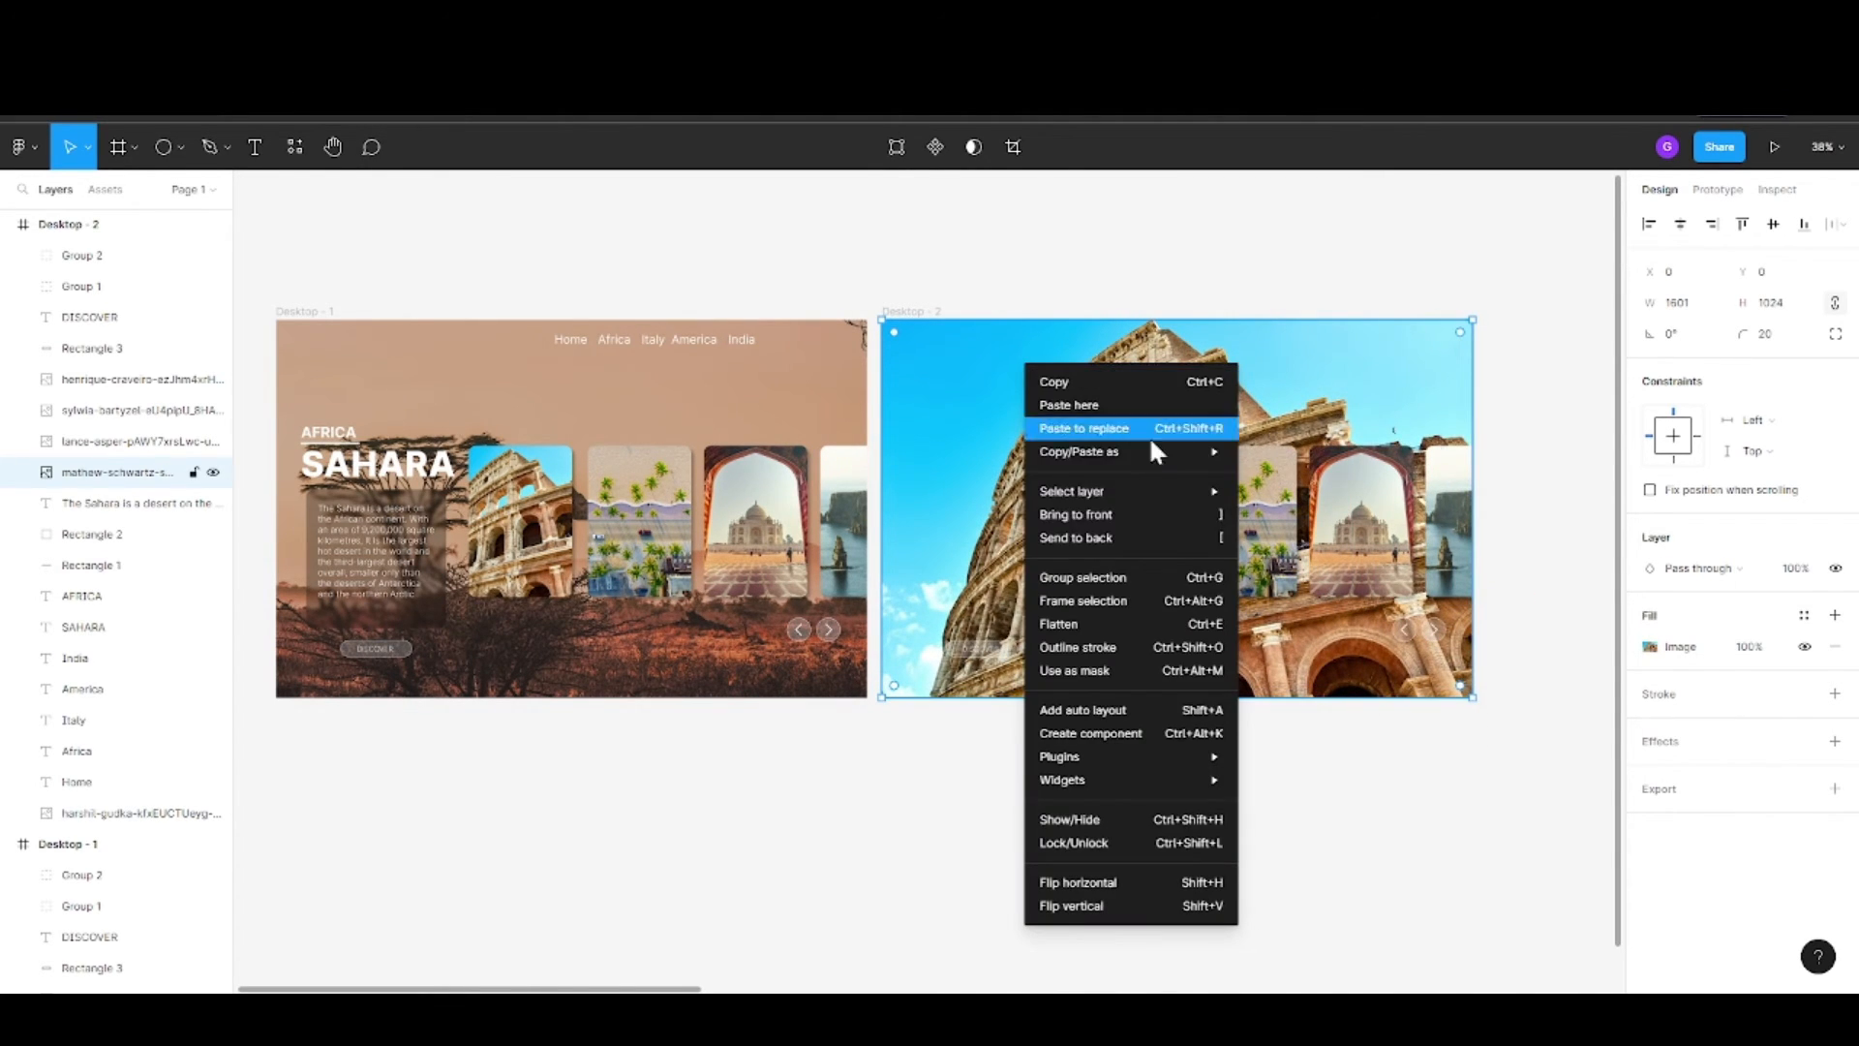
click(1080, 538)
key(ctrl+z)
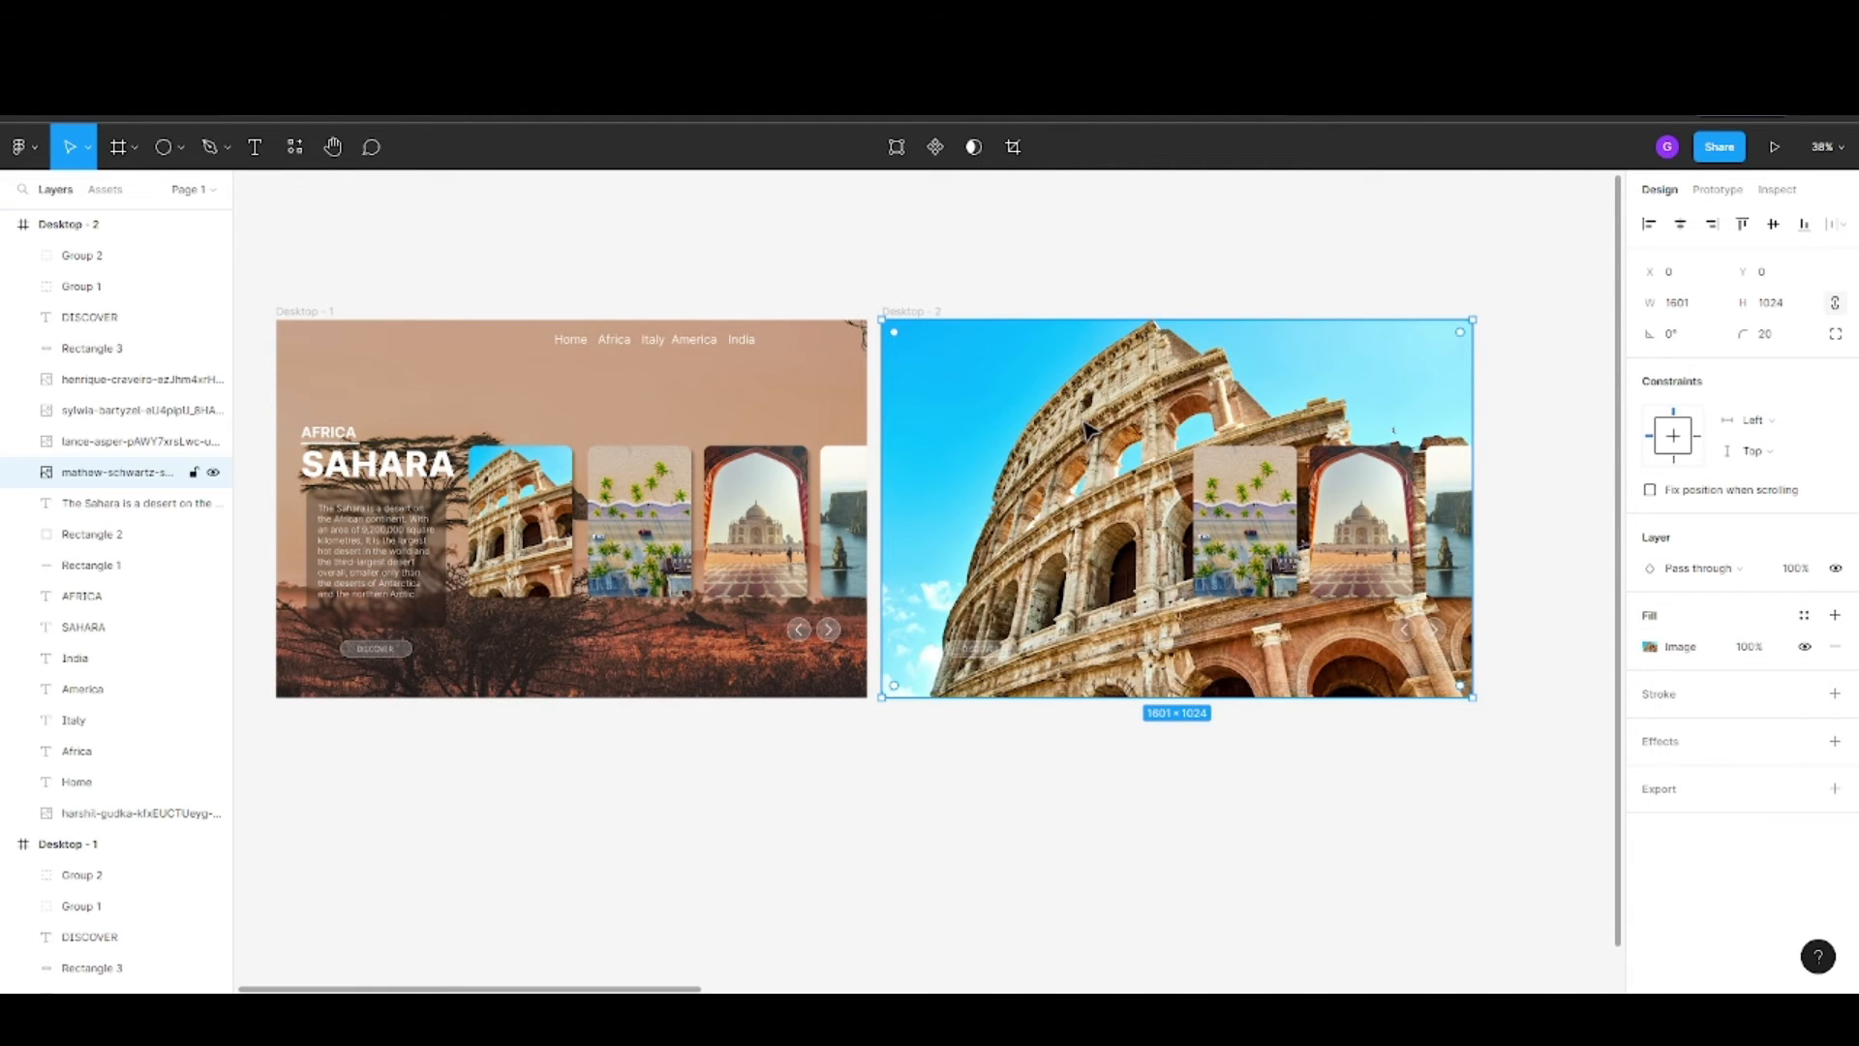
drag(1062, 412, 1079, 436)
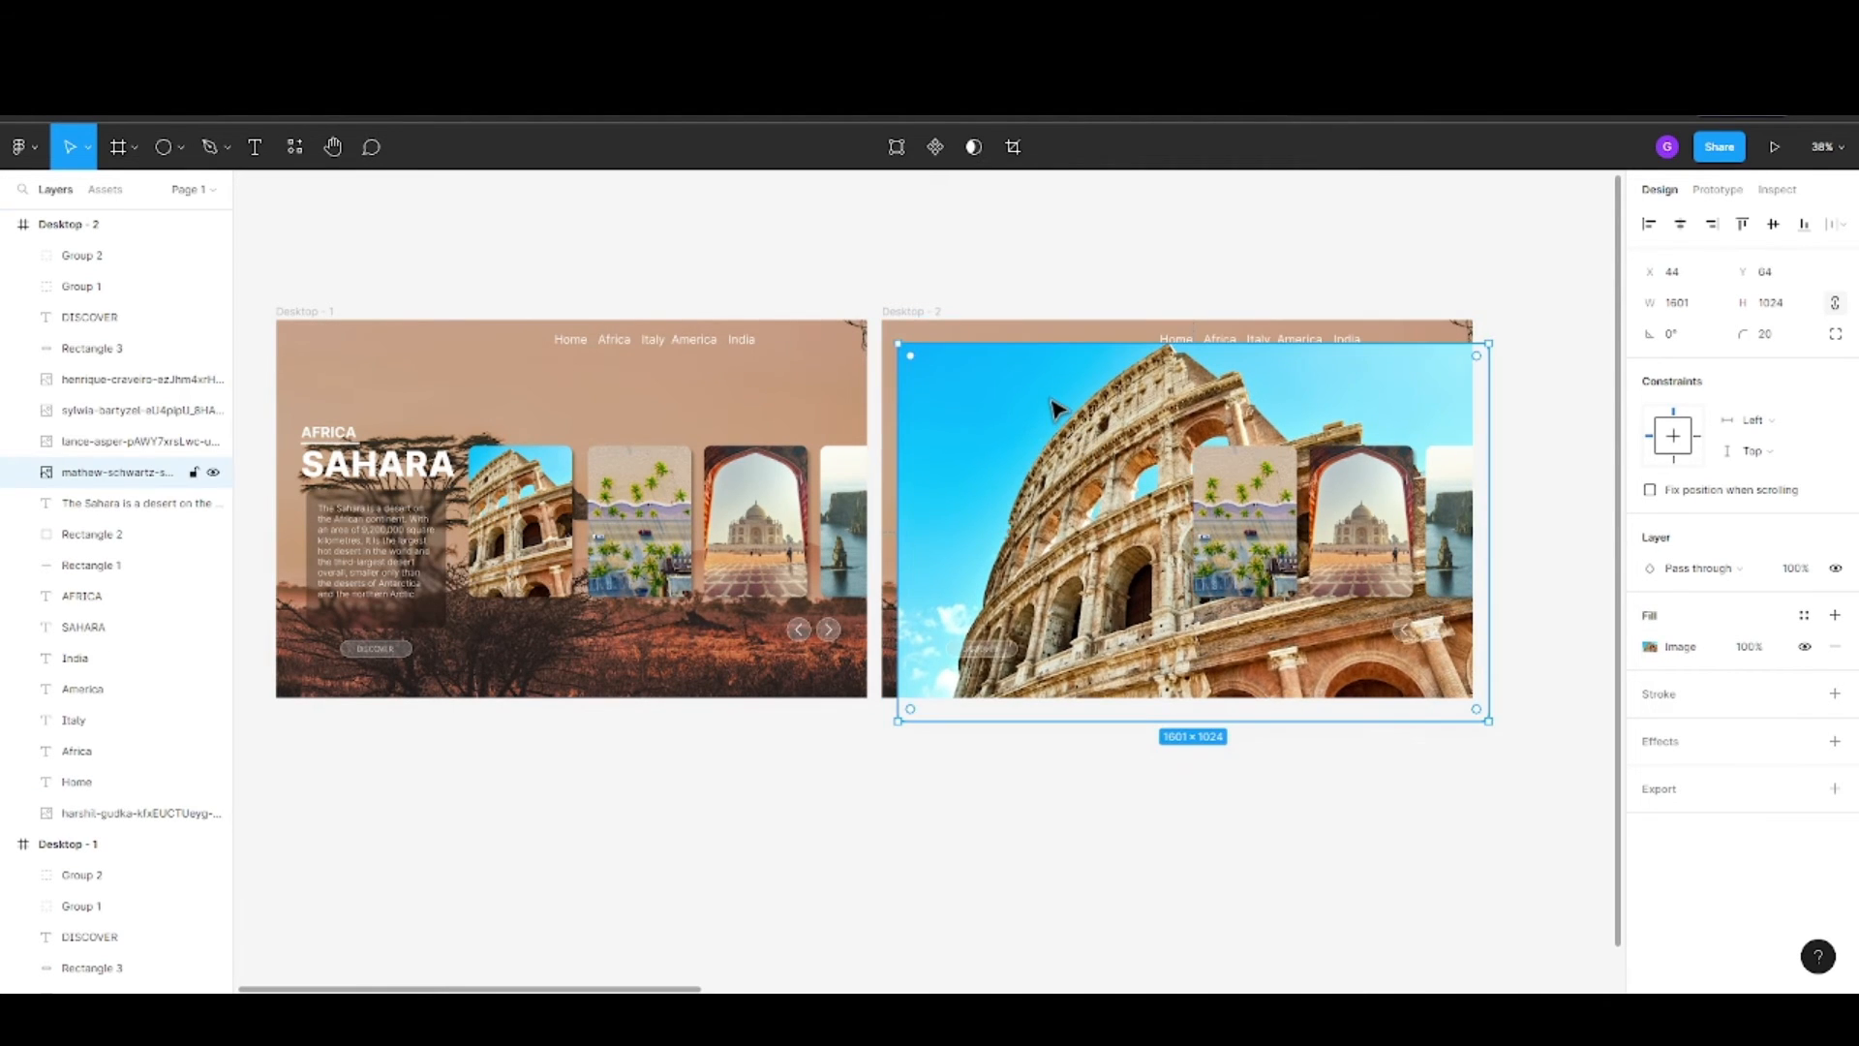
key(ctrl+z)
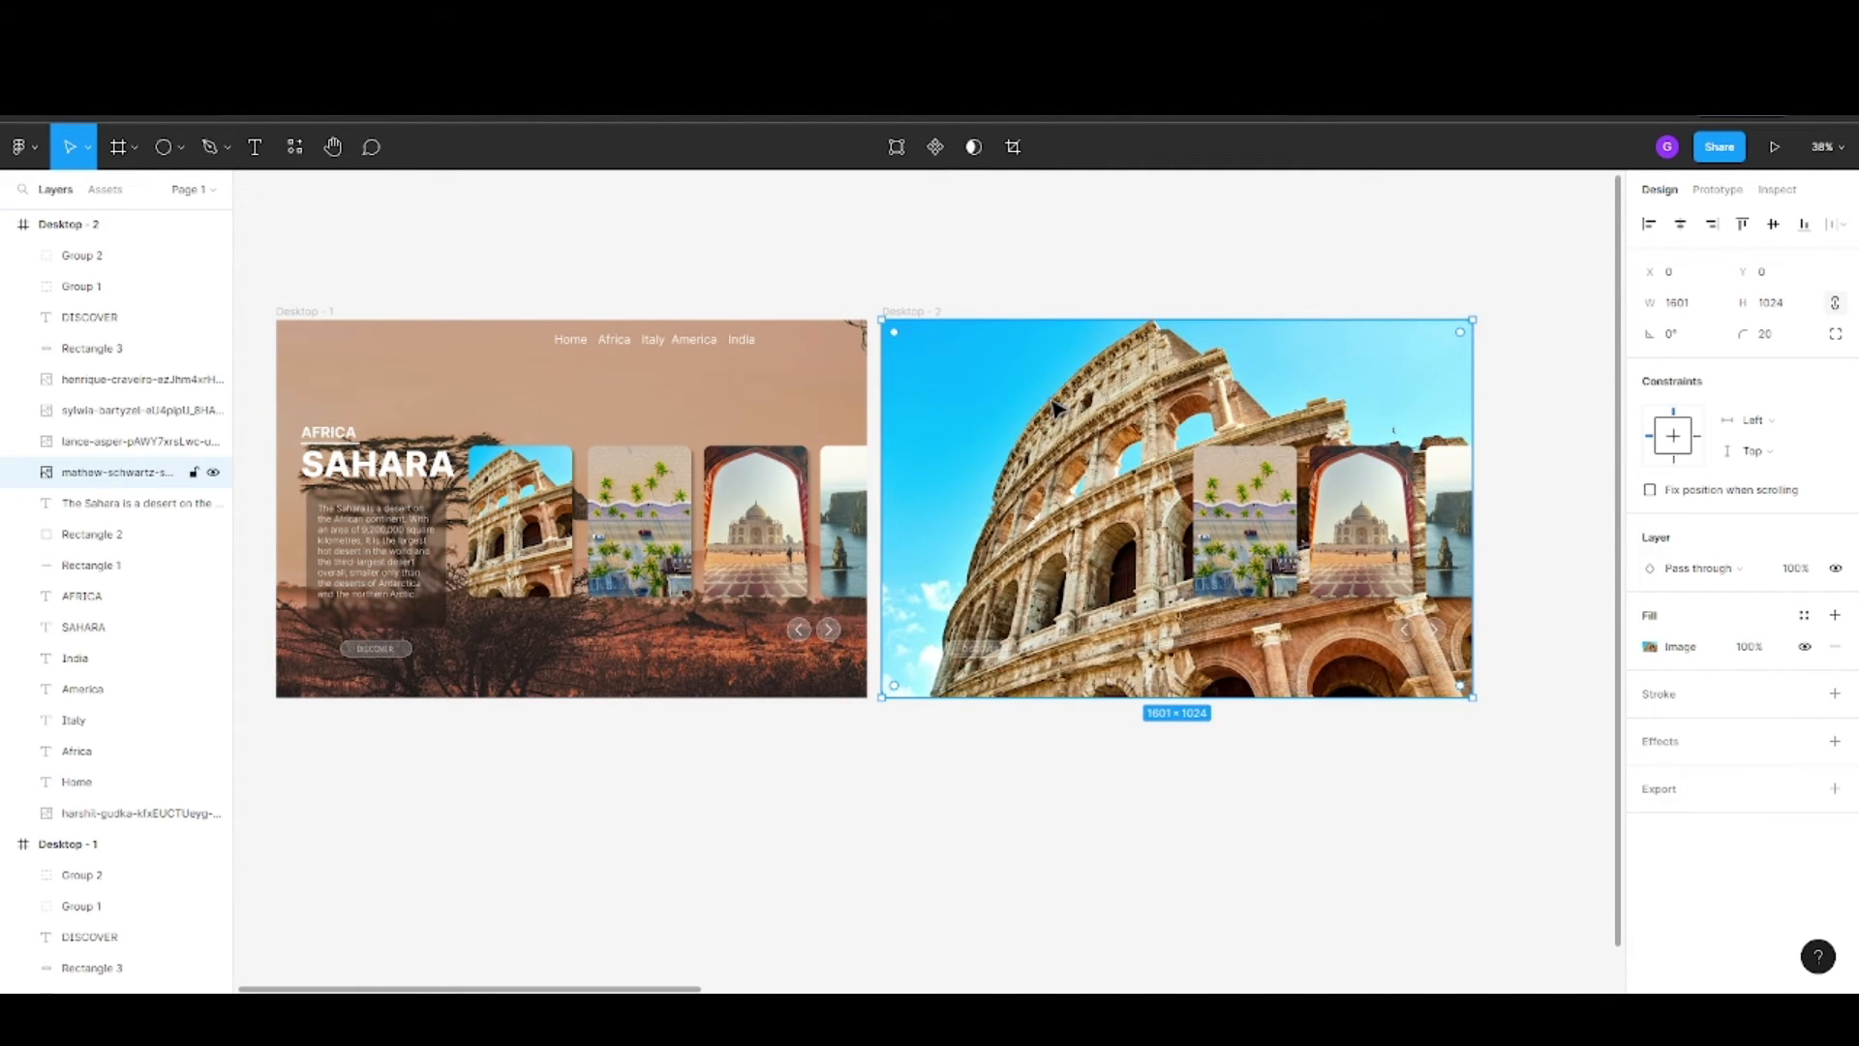
Bring Desktop - 2's description text, its card, the heading line, both headings and all navigation labels to the front
click(89, 514)
shift+click(90, 535)
shift+click(91, 567)
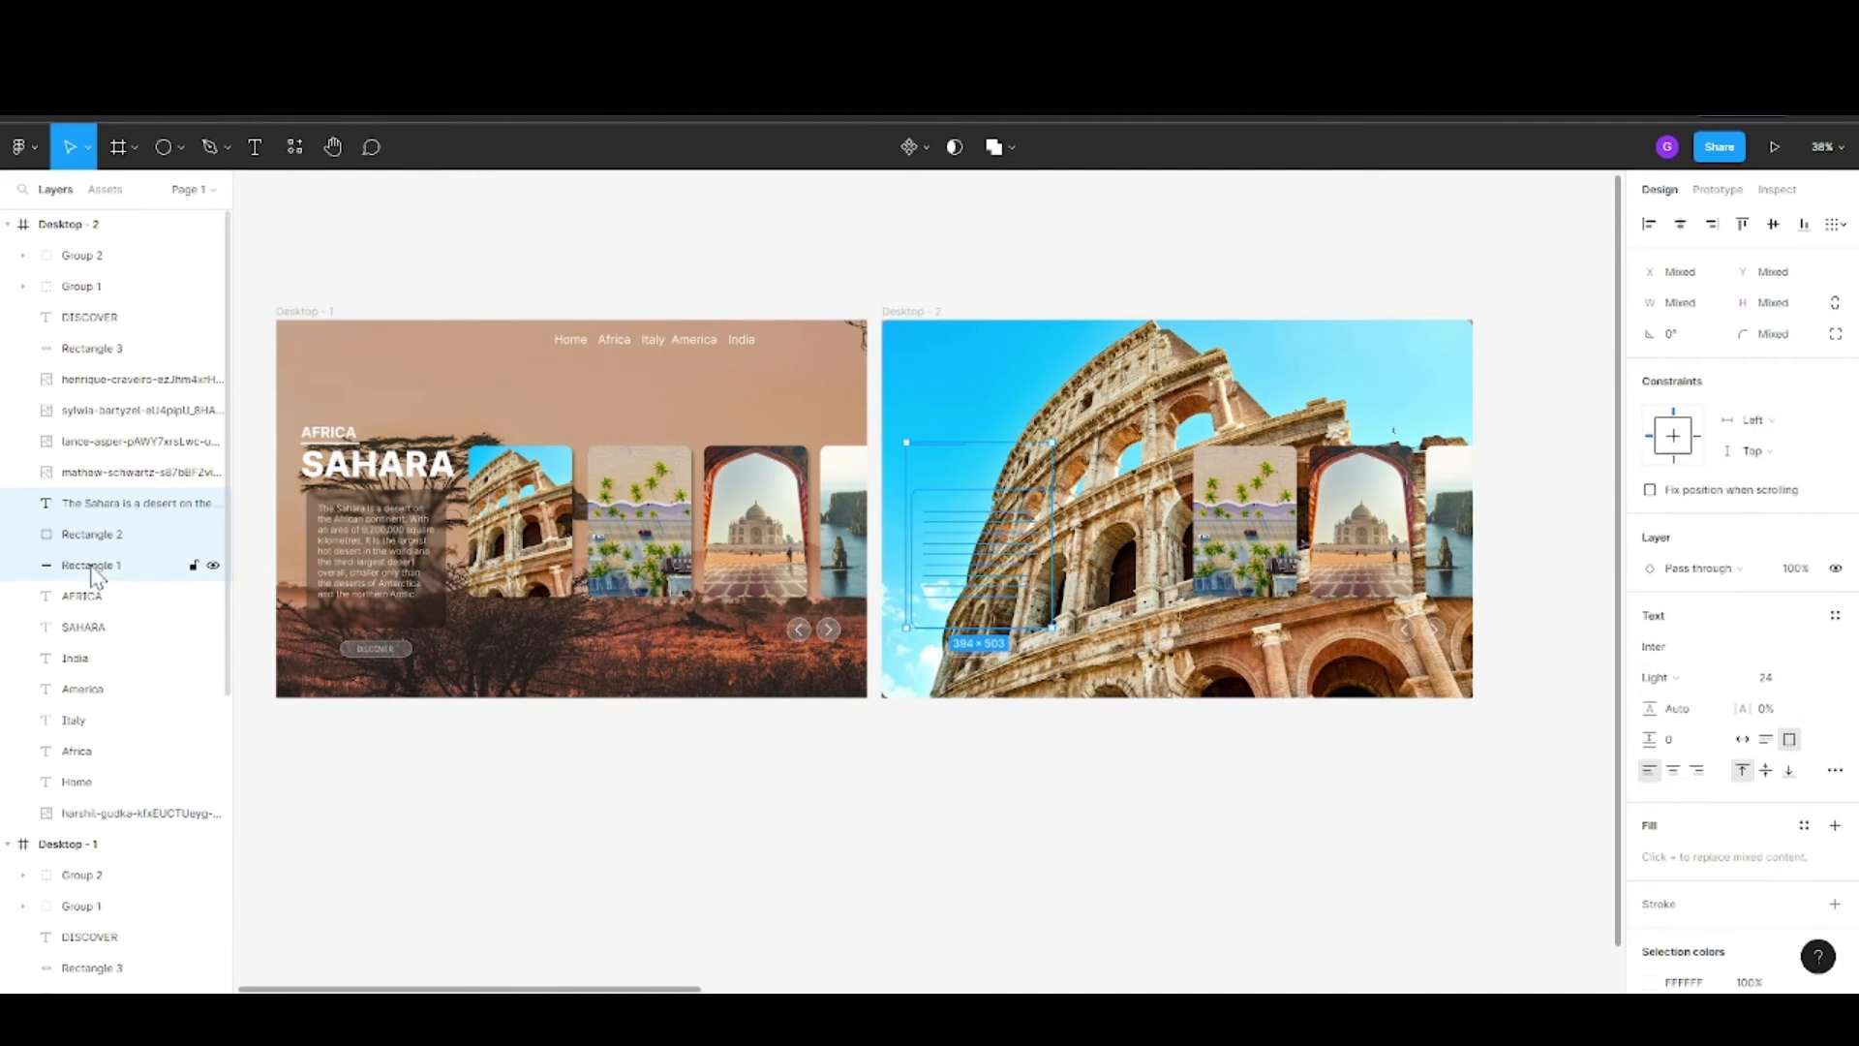
shift+click(93, 596)
shift+click(83, 628)
shift+click(76, 658)
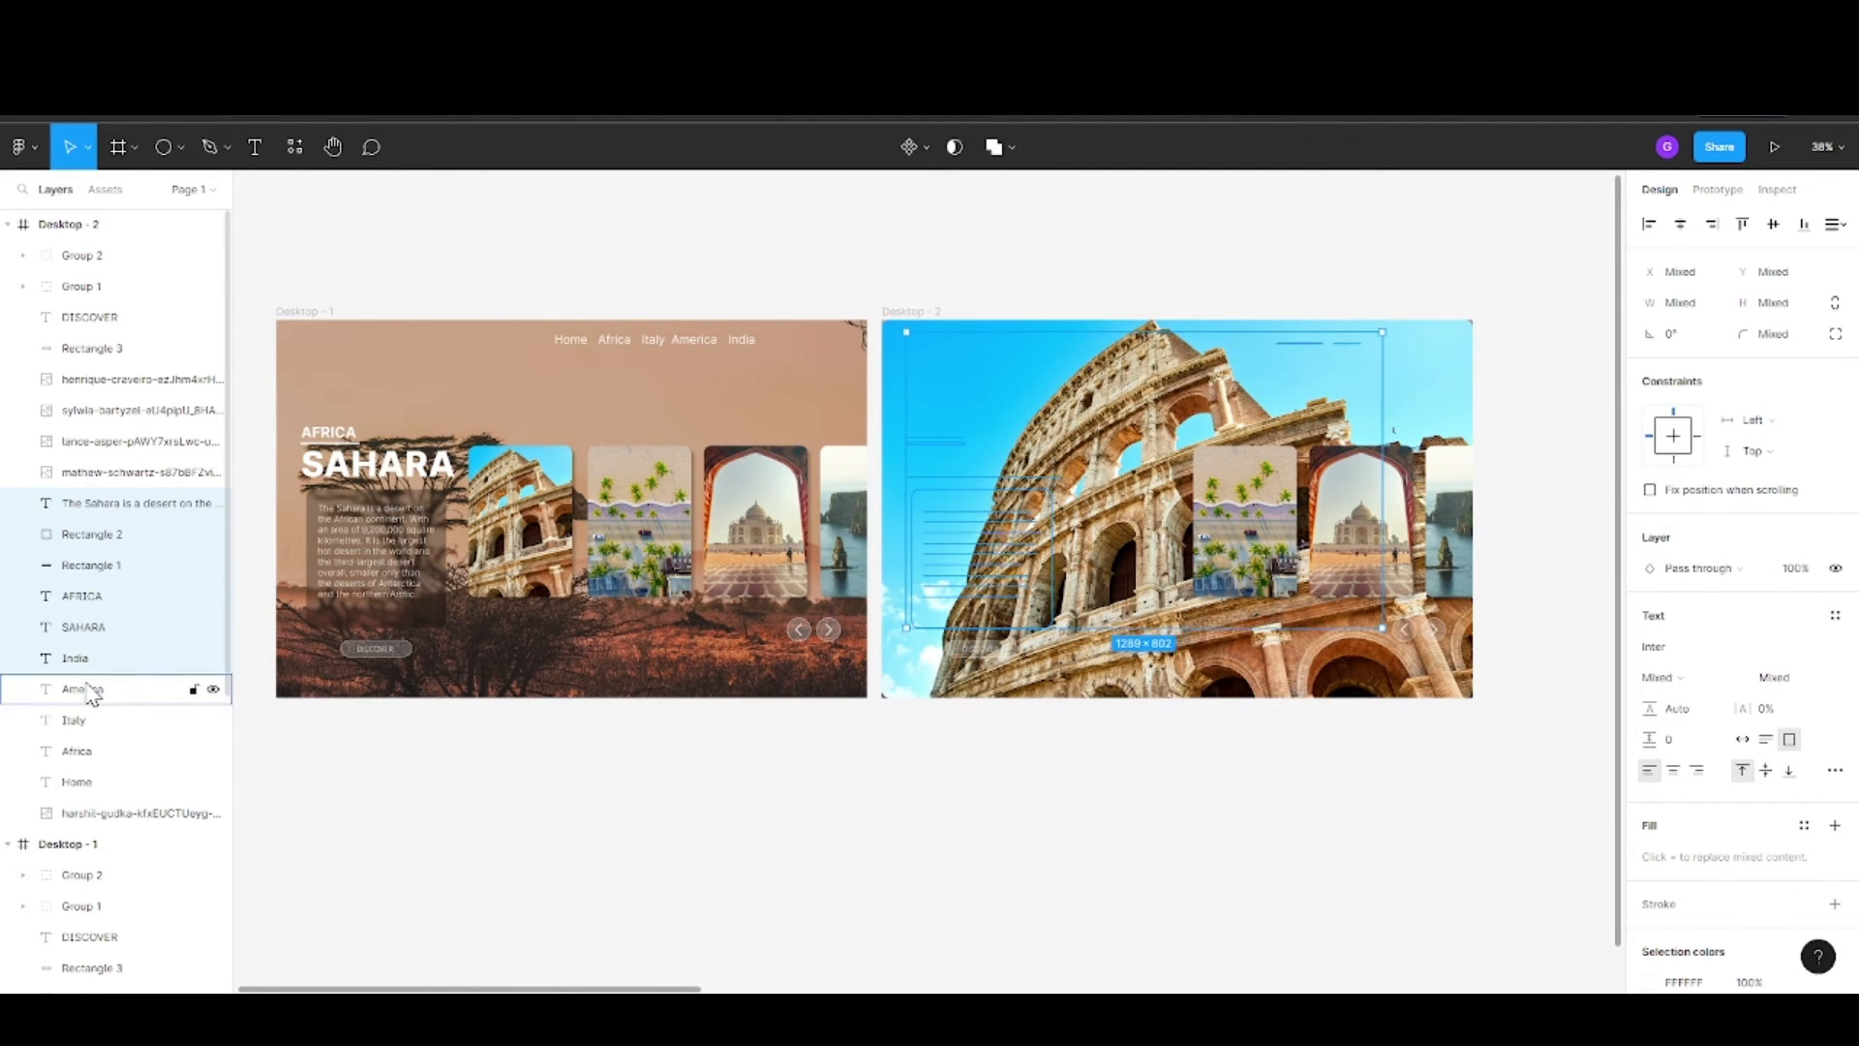
shift+click(83, 690)
shift+click(73, 720)
shift+click(84, 751)
right_click(77, 736)
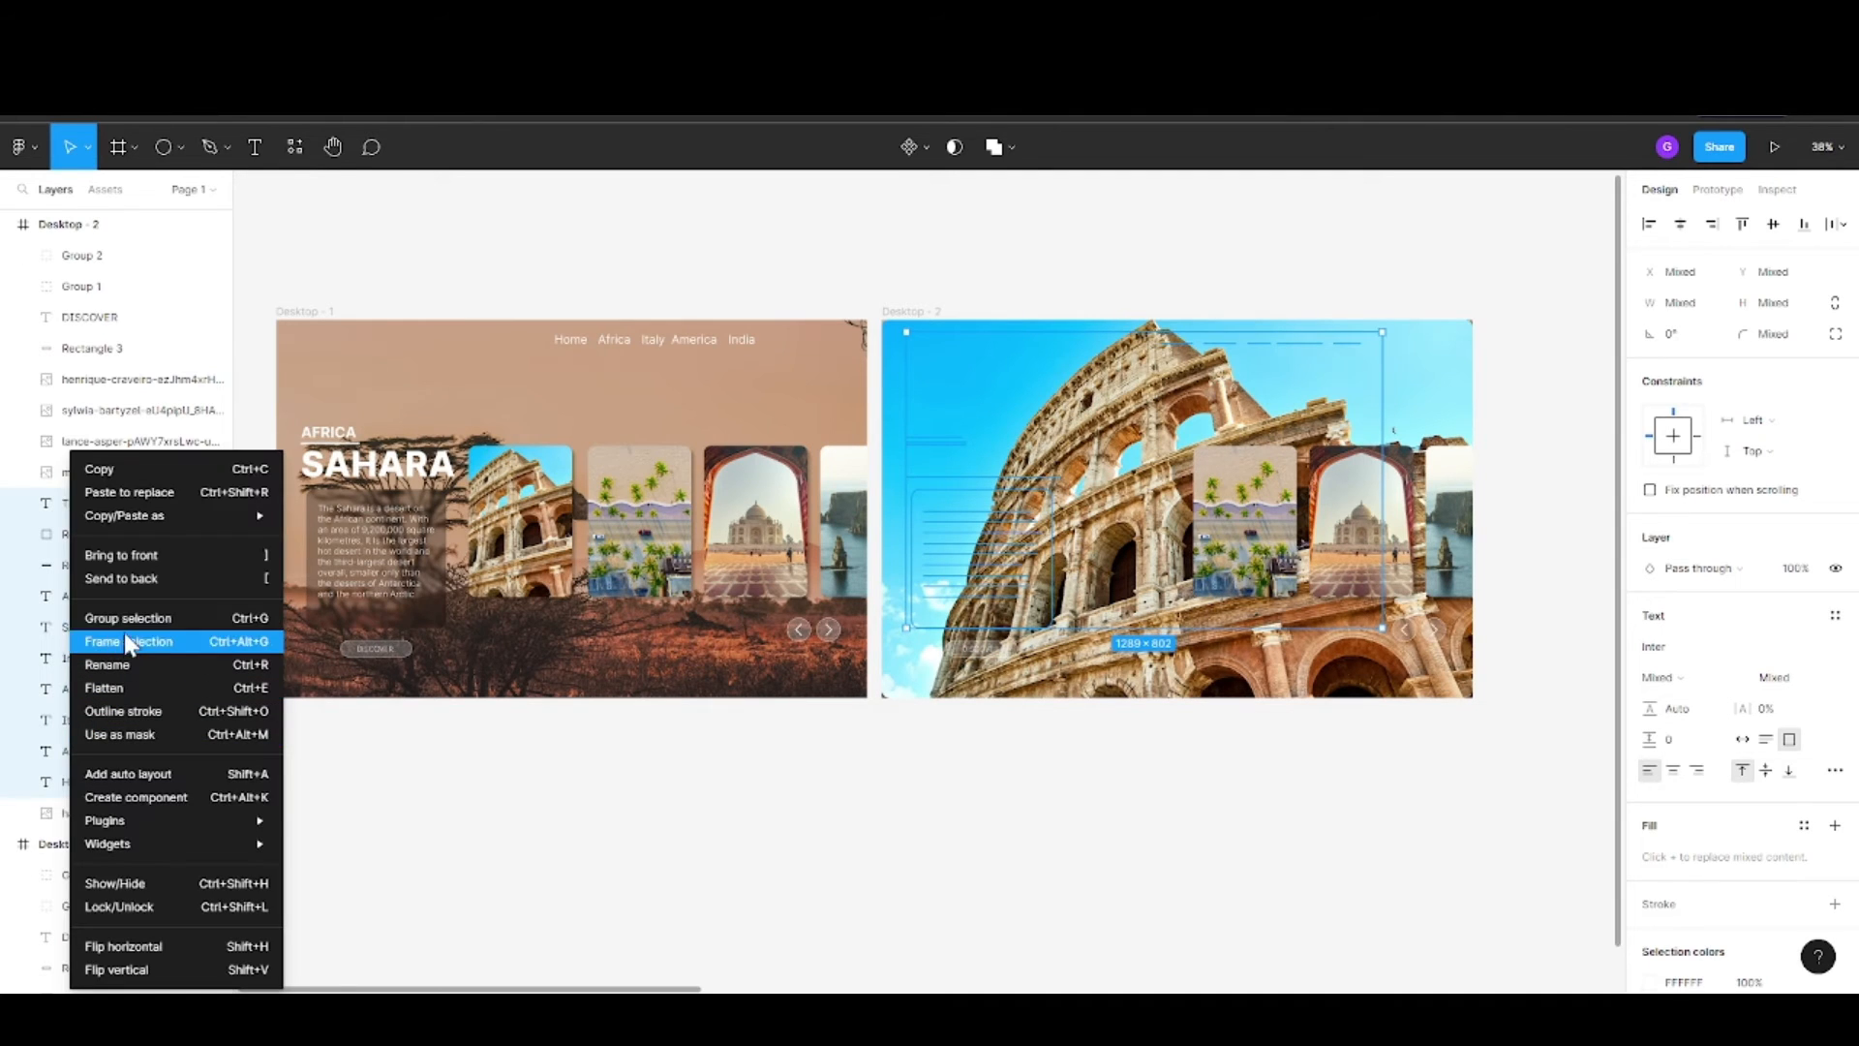
click(126, 556)
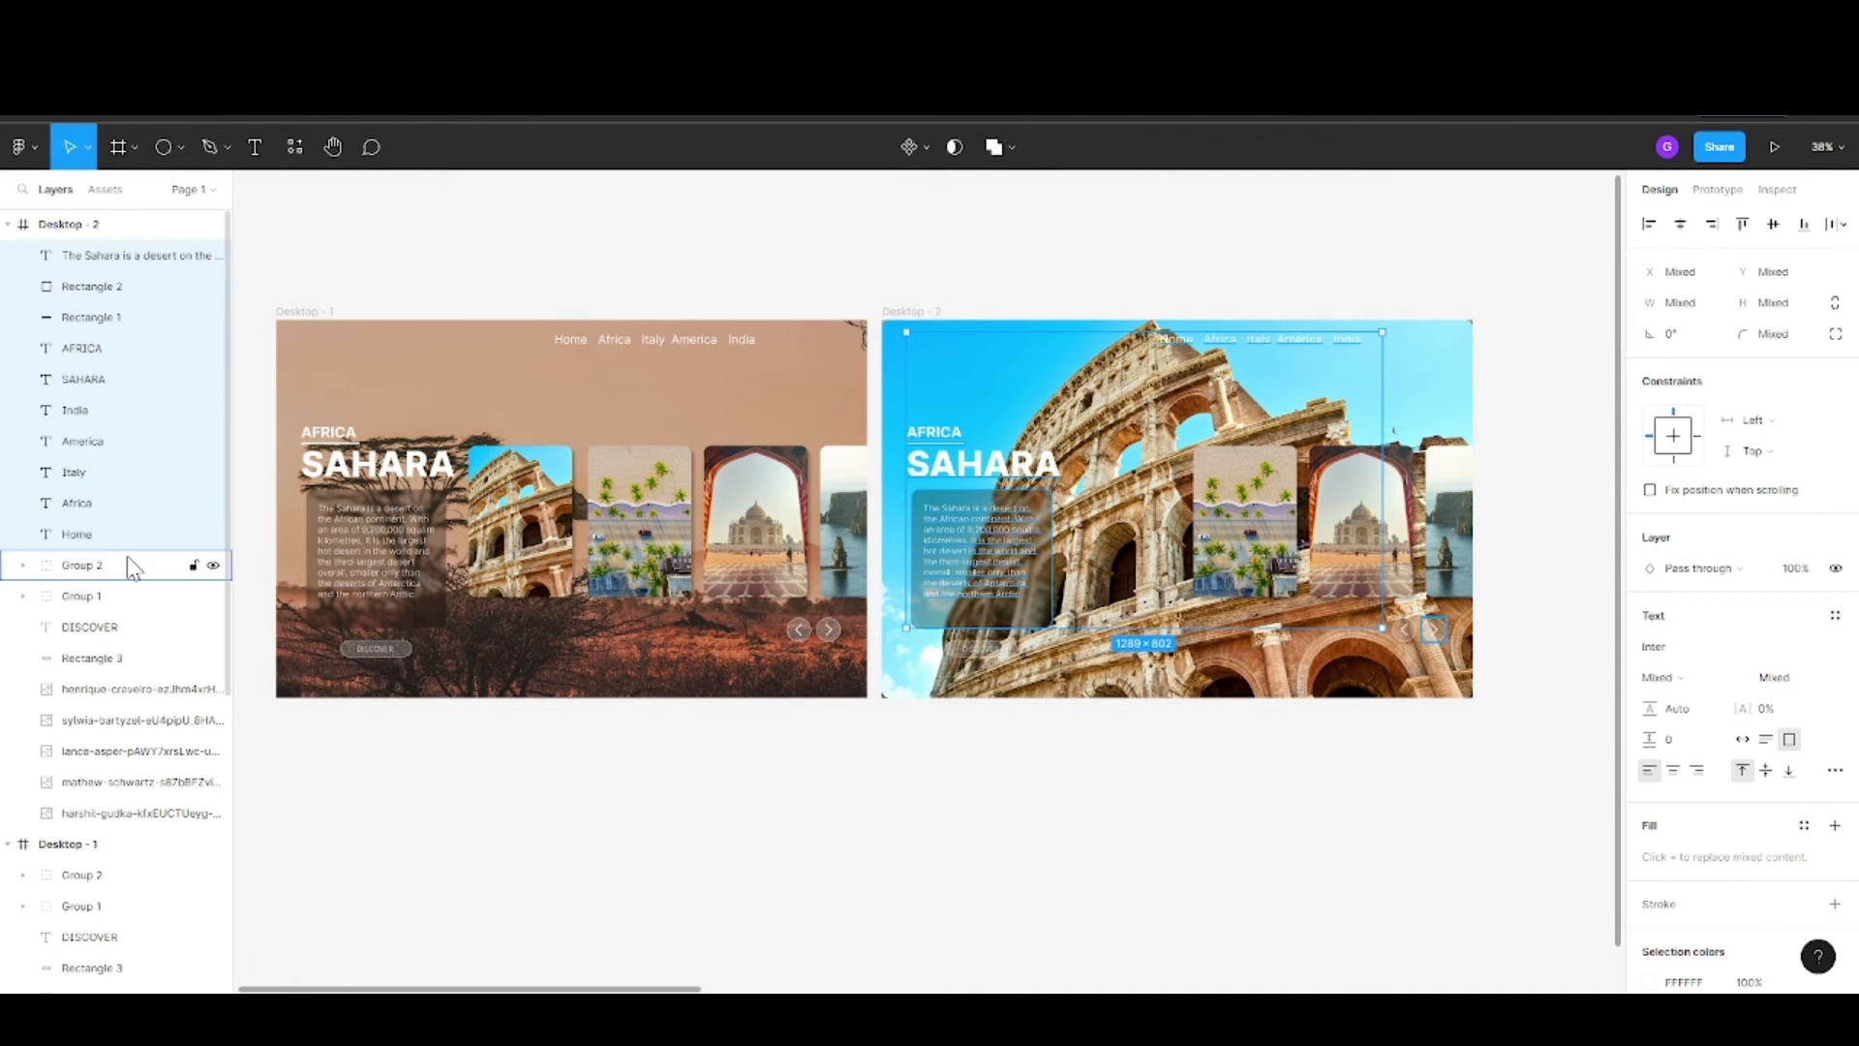
click(1133, 901)
Change the Desktop - 2 headings to ITALY and COLOSSEUM, widening the COLOSSEUM text box to 632 so it fits on one line
click(983, 469)
click(937, 433)
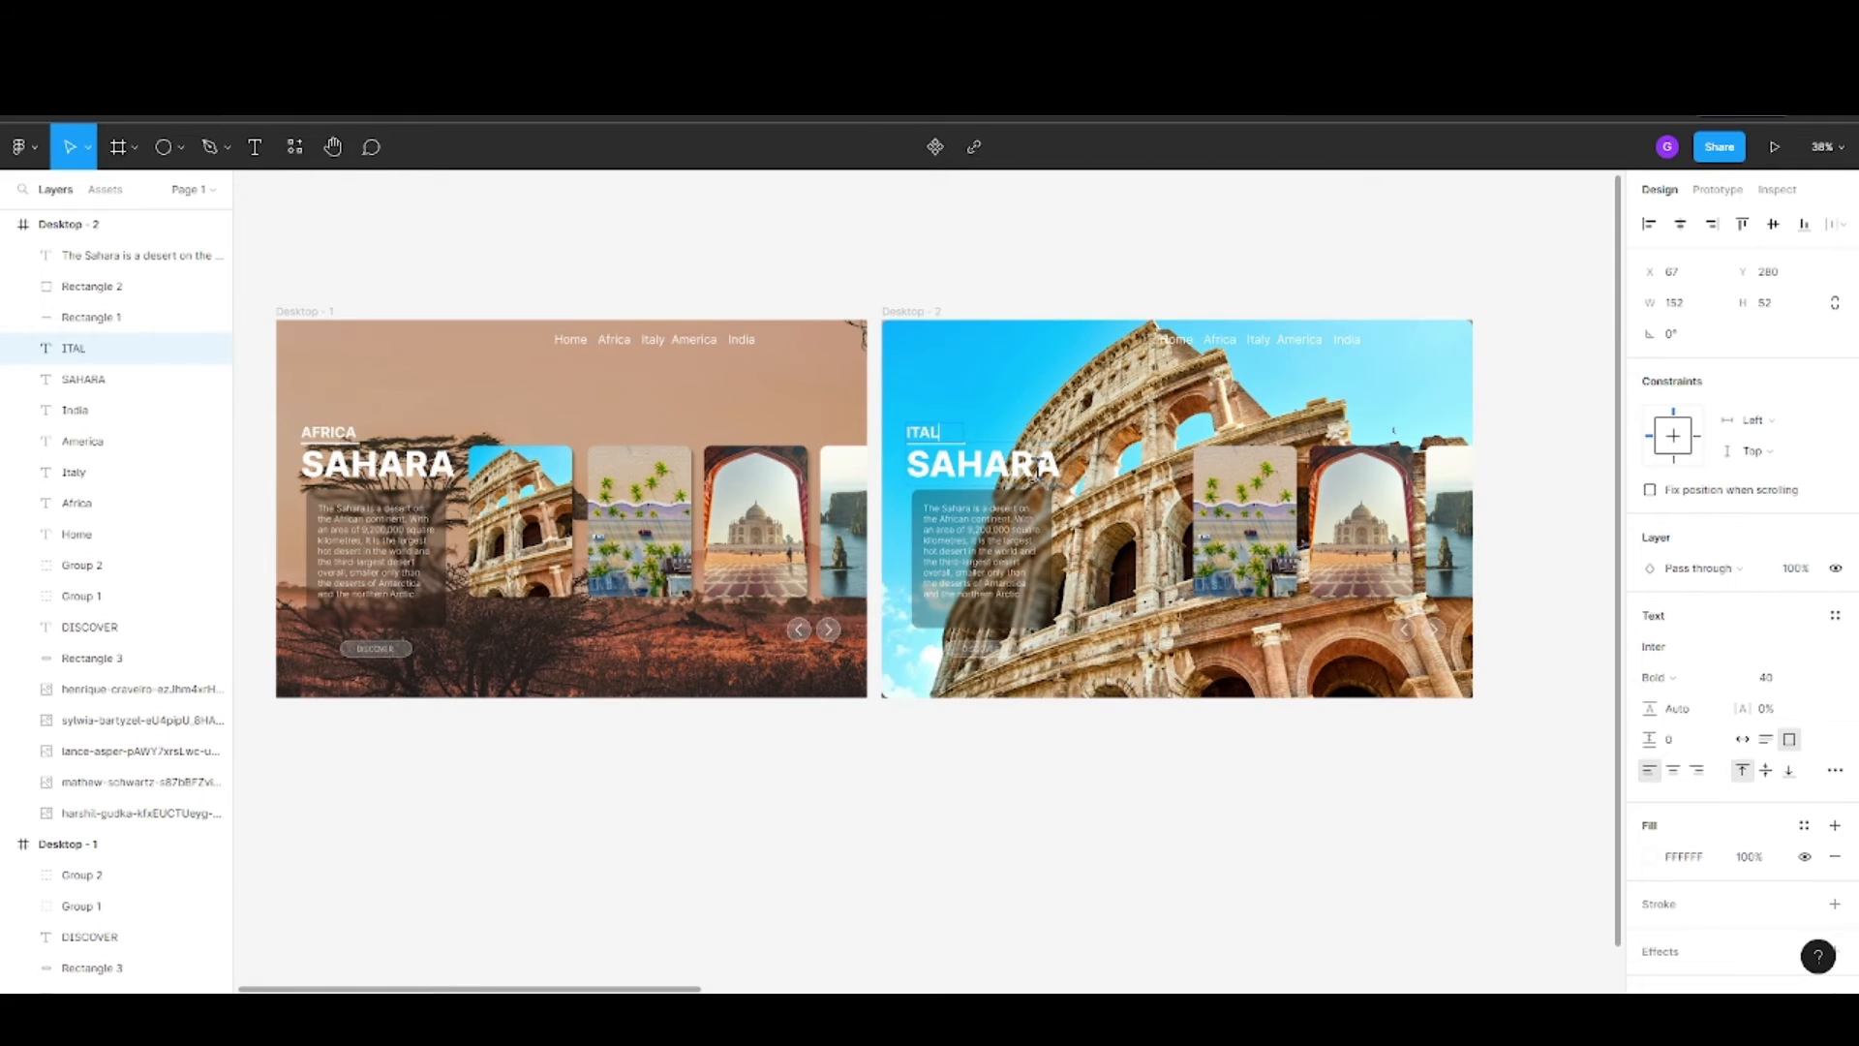
click(979, 468)
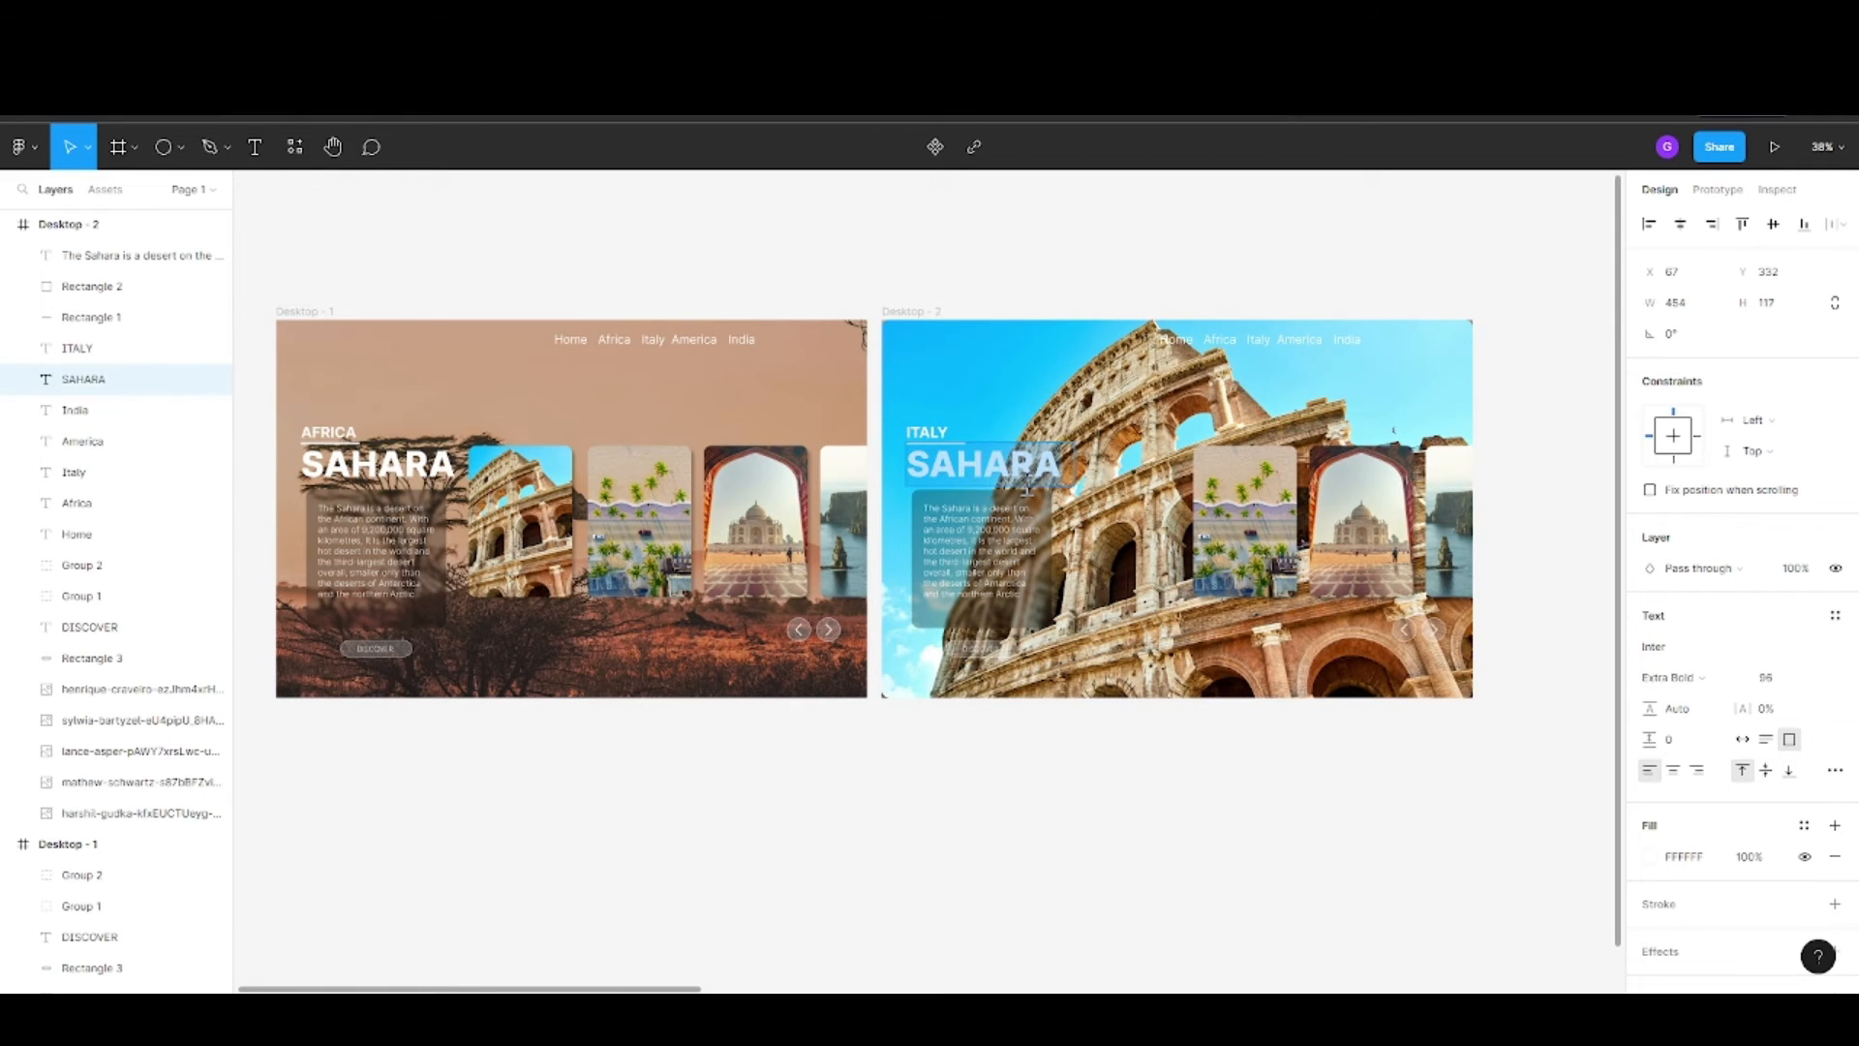
text(COLOSSEUM)
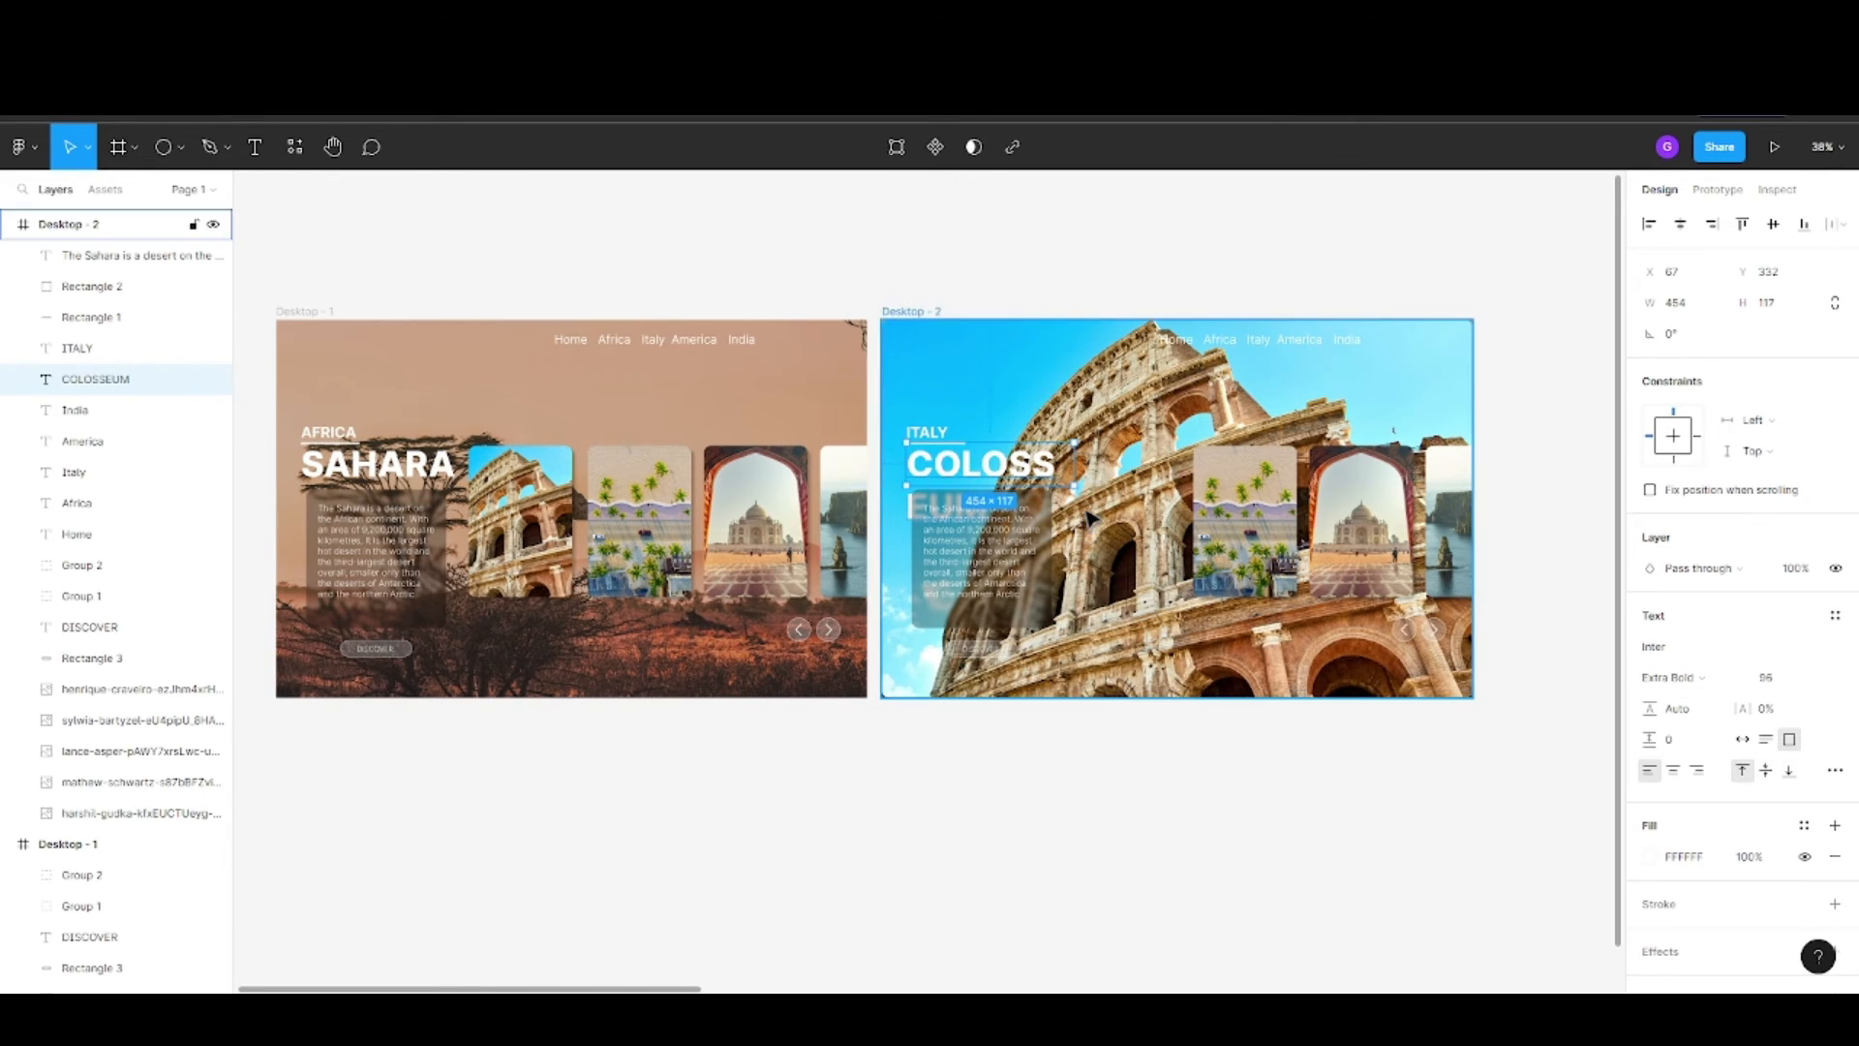
drag(1082, 472, 1139, 472)
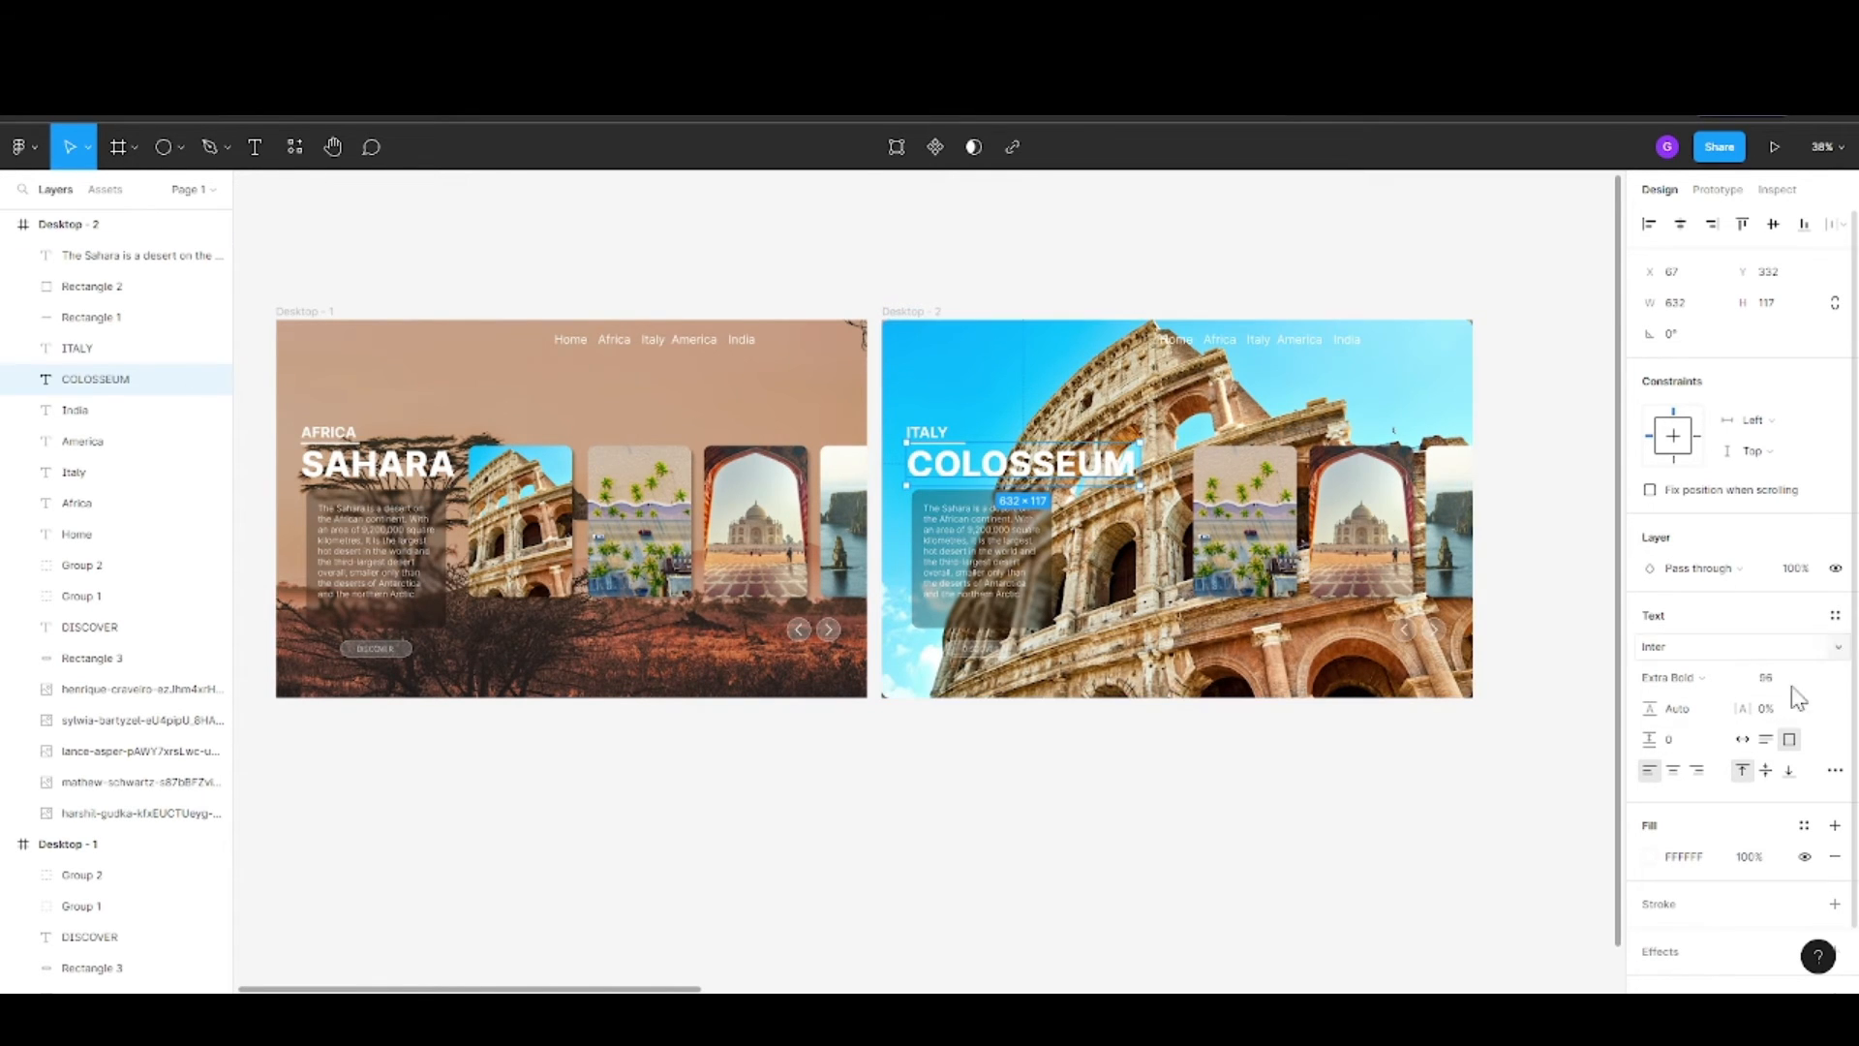
Move the palm beach, Taj Mahal and cliff photos in Desktop - 2 left together until all three fit inside the frame
click(1008, 547)
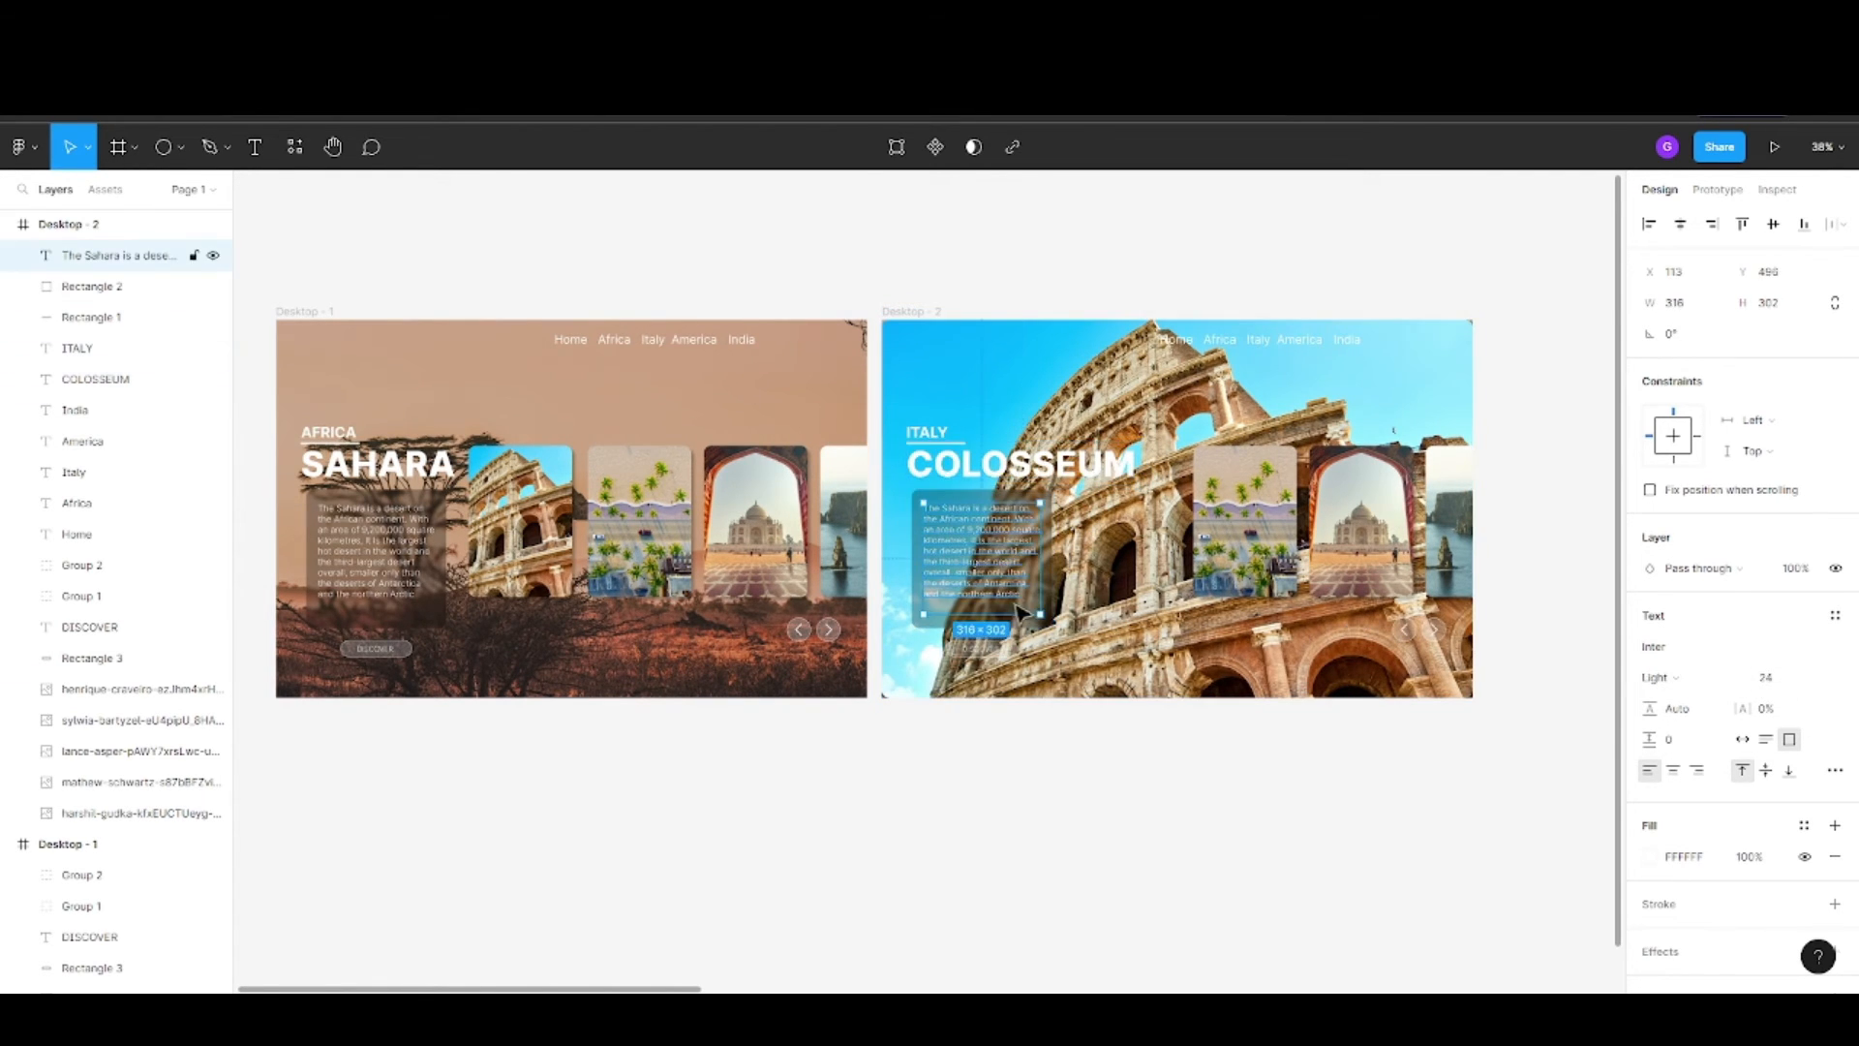
scroll(1084, 522, up, 3)
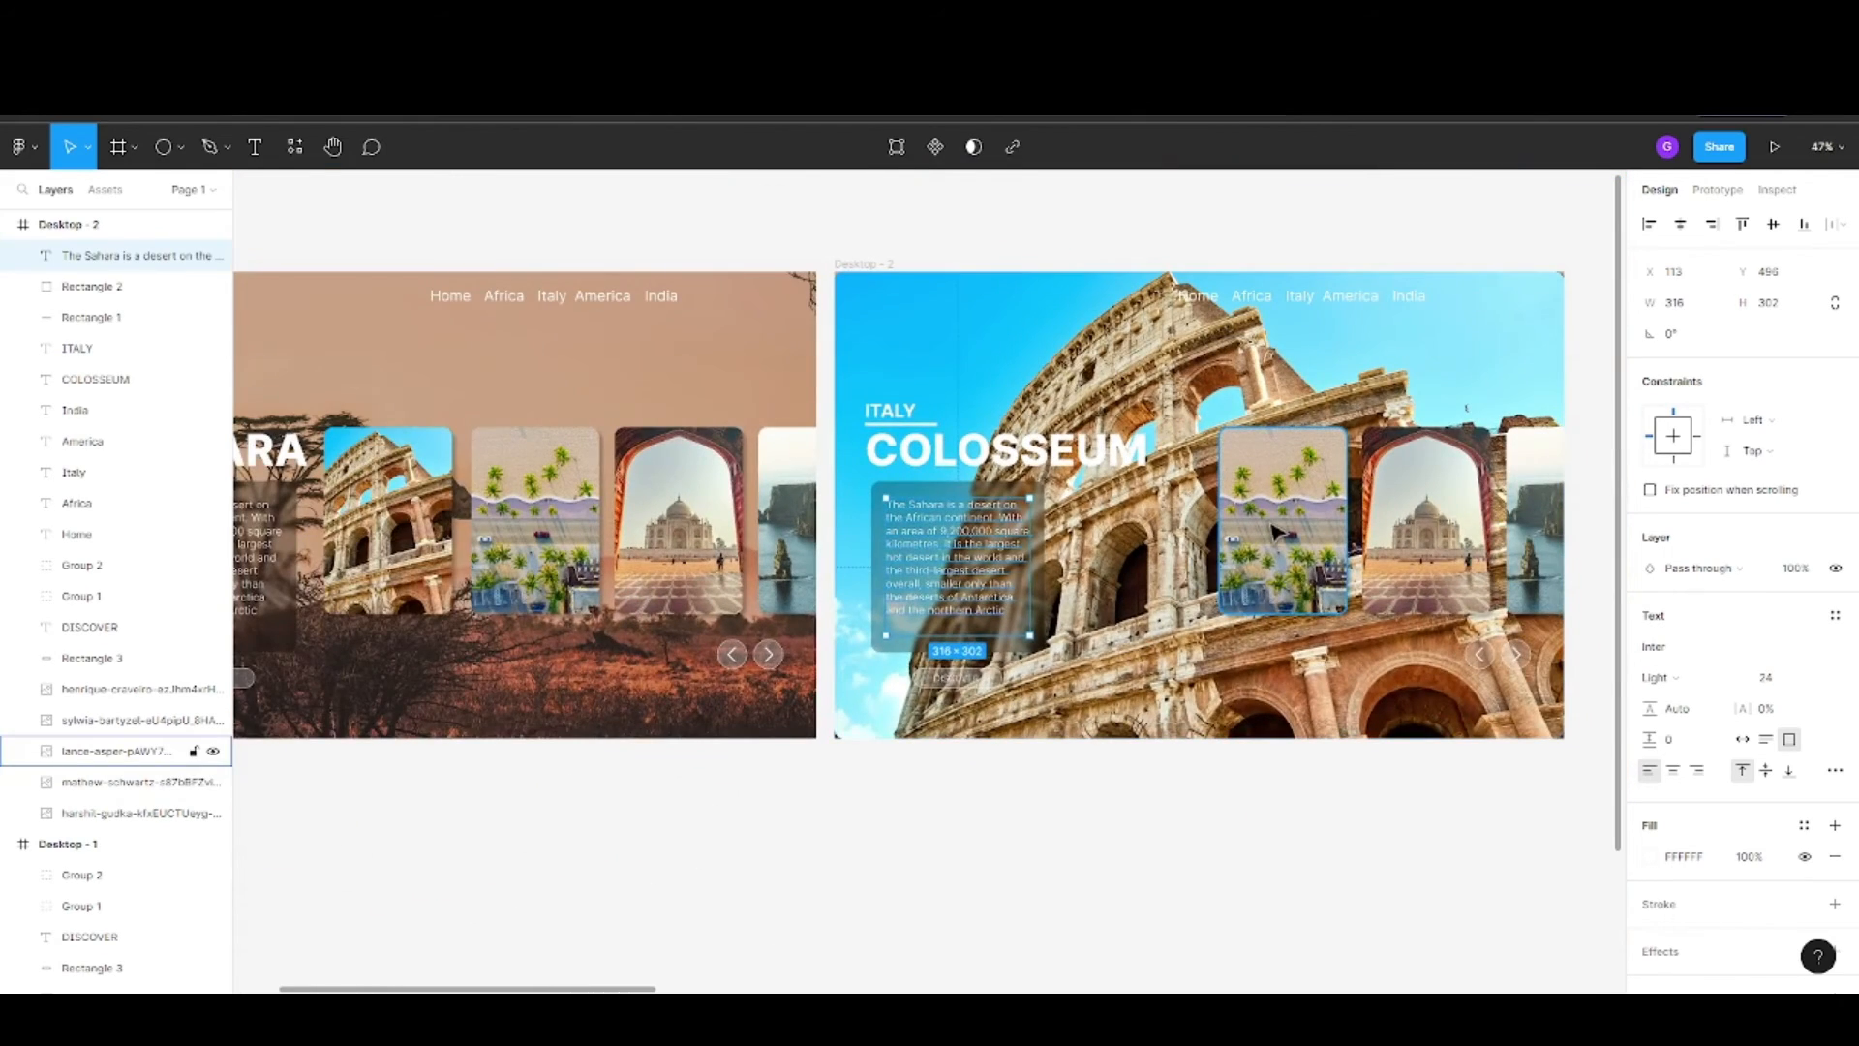
click(1265, 524)
shift+click(1404, 513)
shift+click(1534, 494)
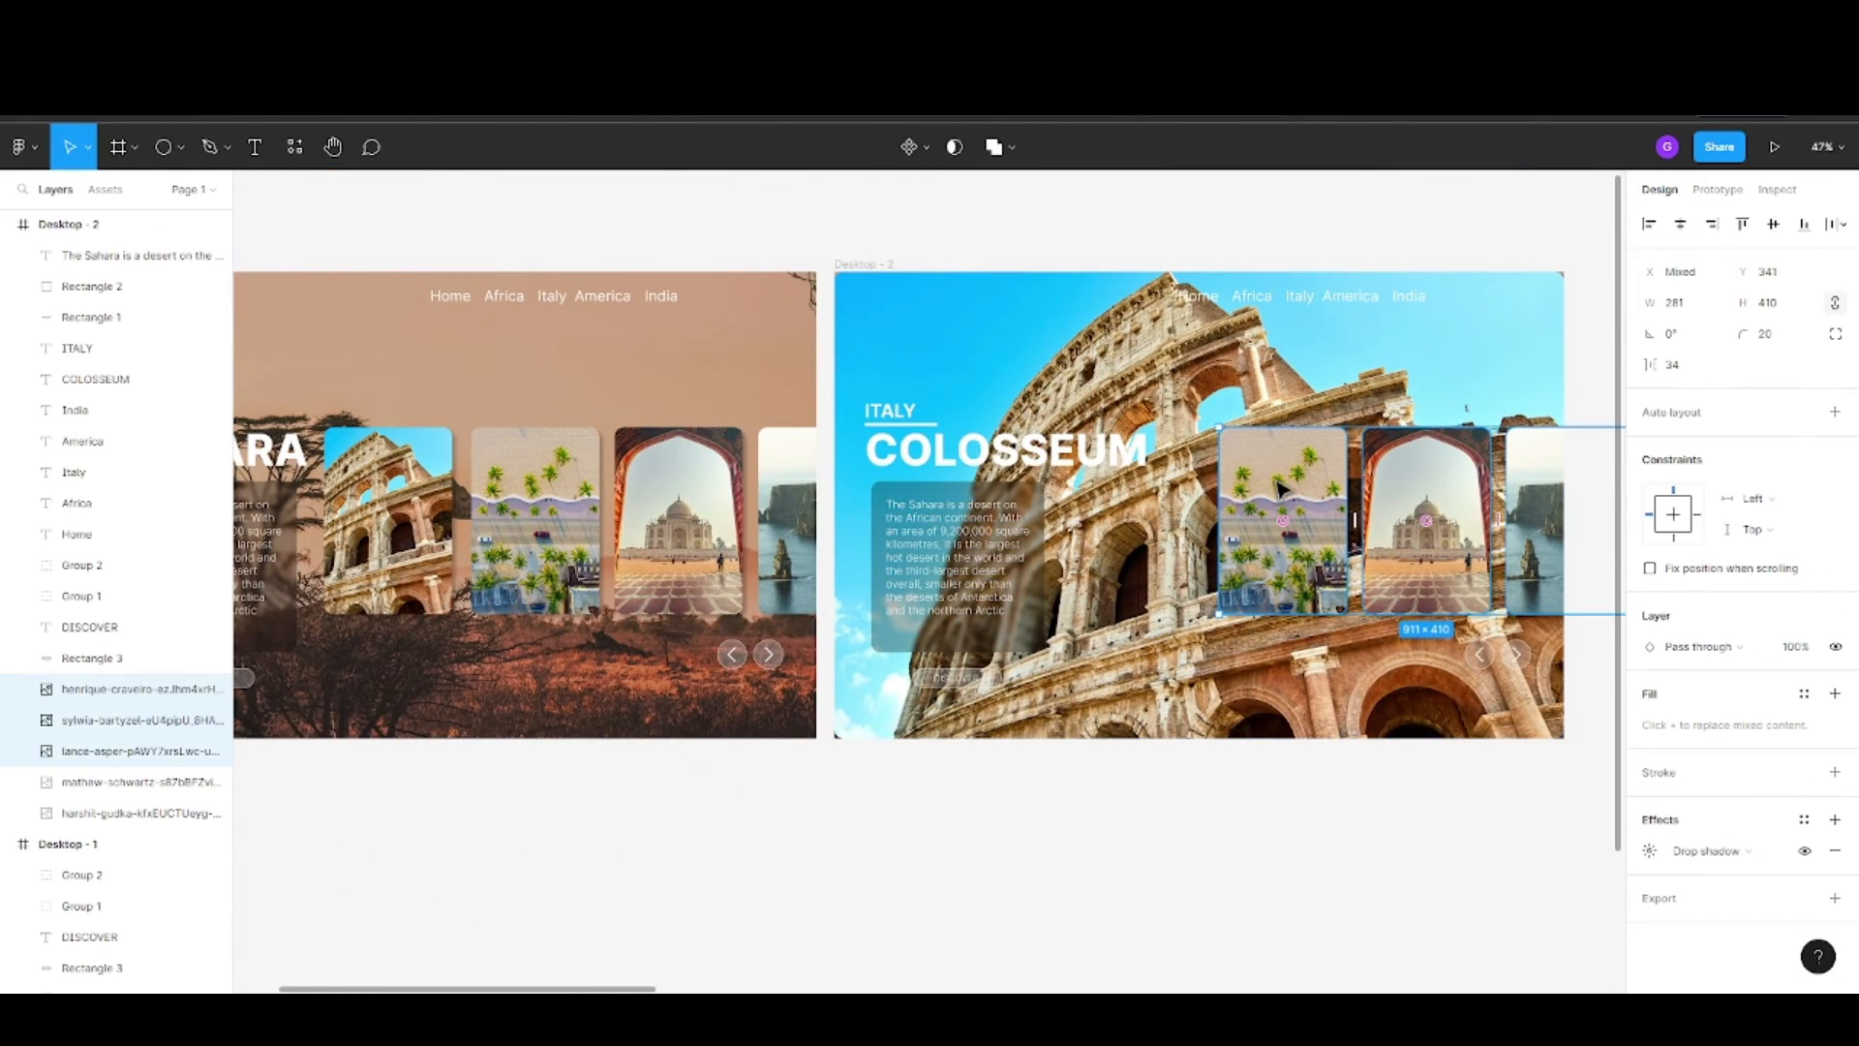
drag(1274, 482, 1140, 480)
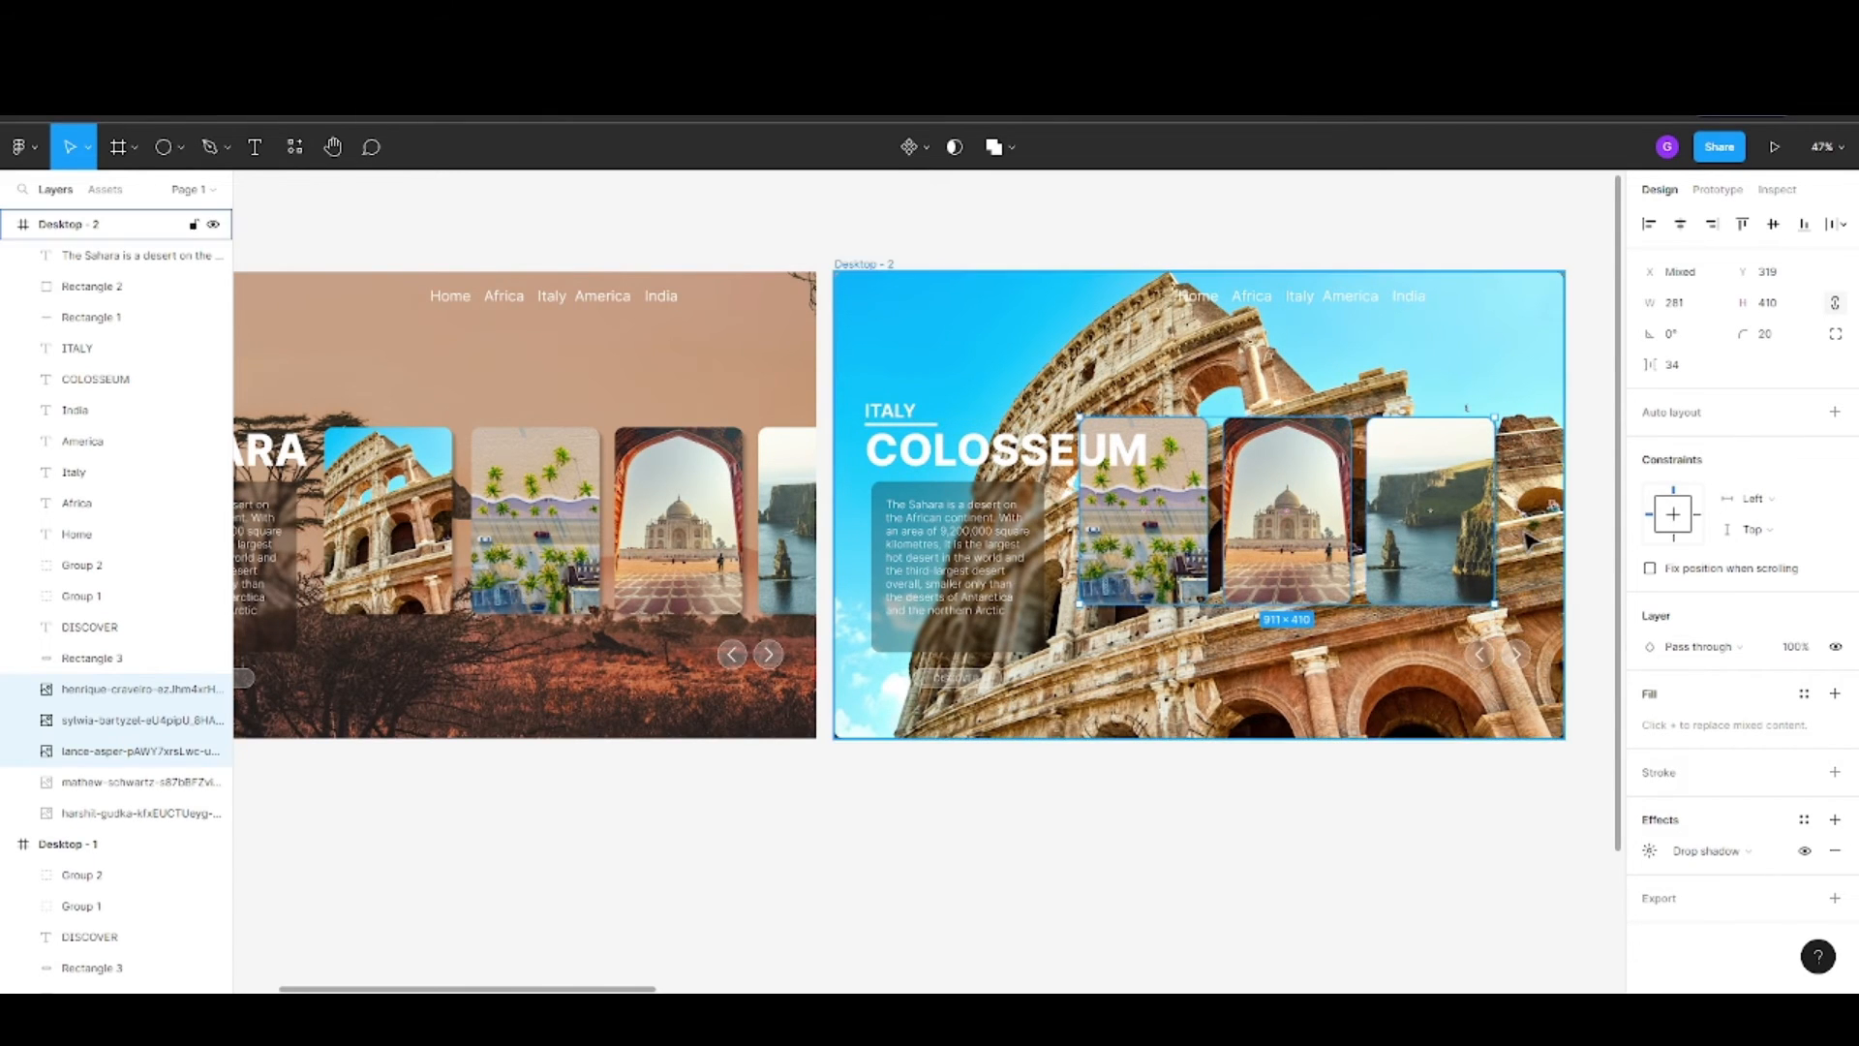
click(645, 349)
key(ctrl+d)
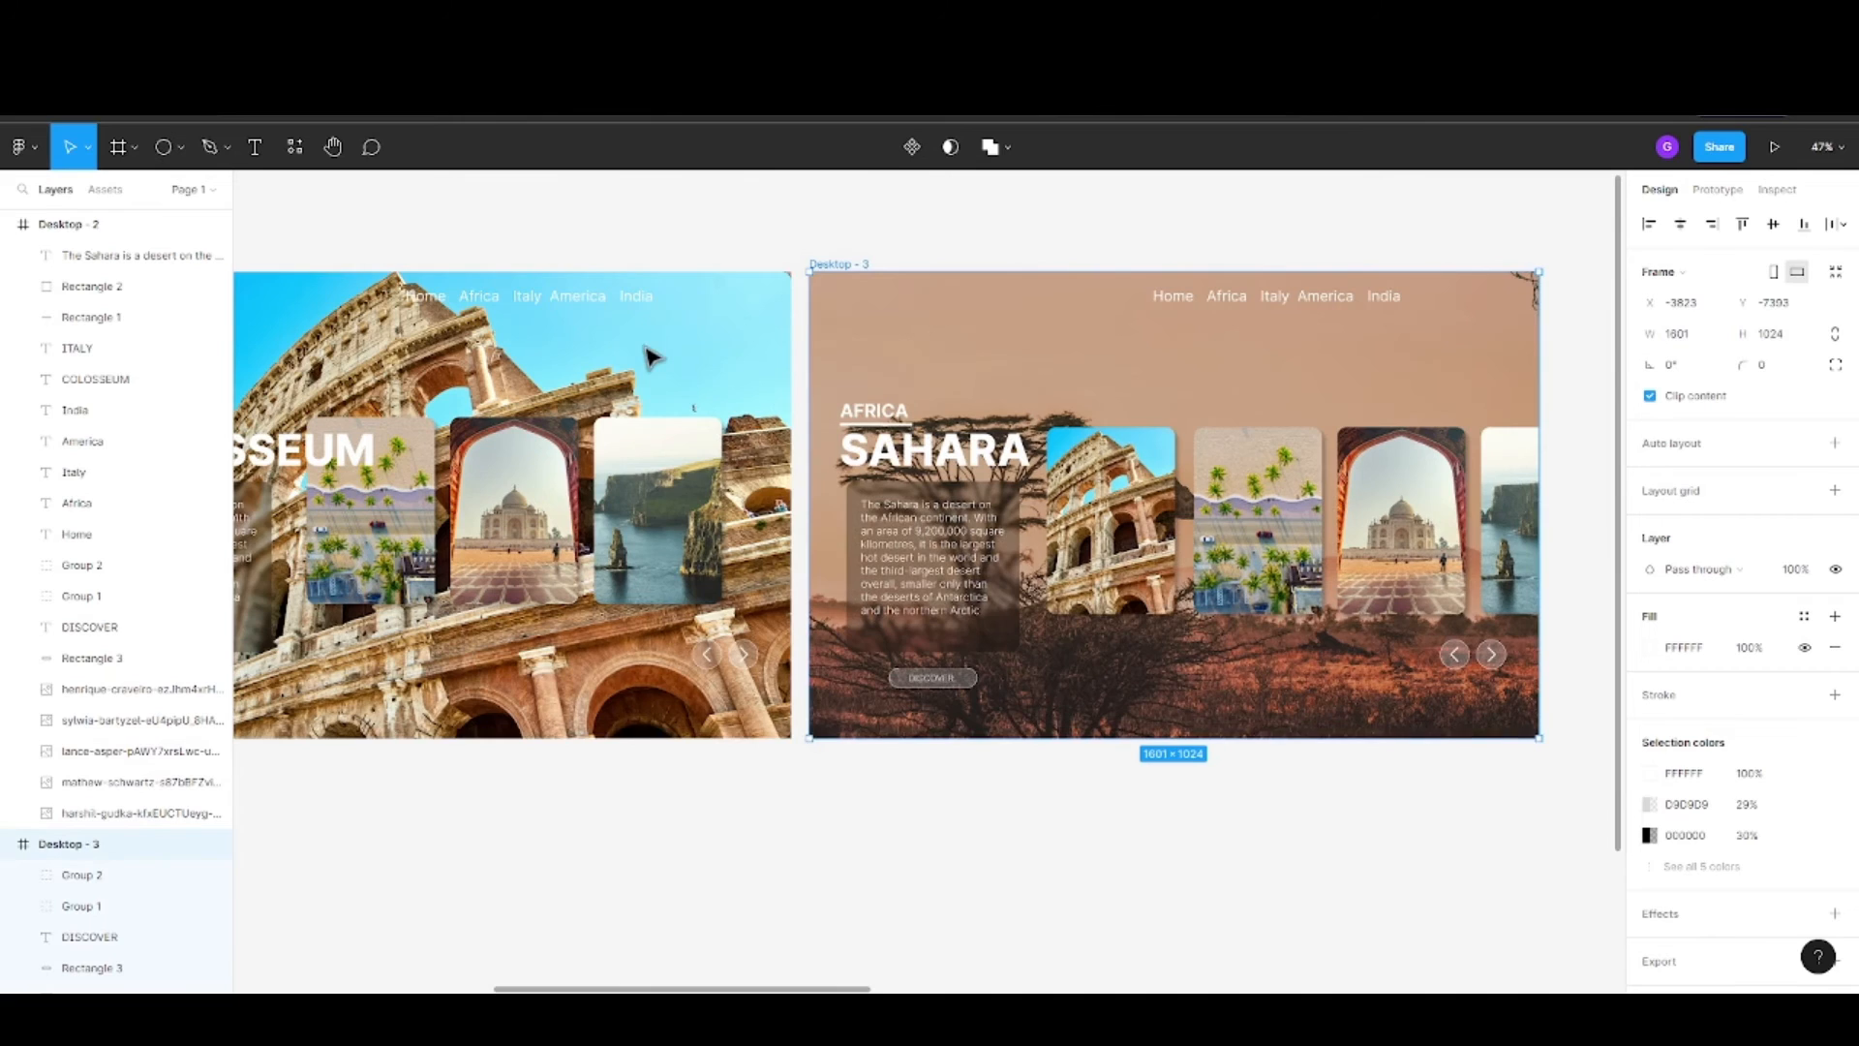
key(ctrl+z)
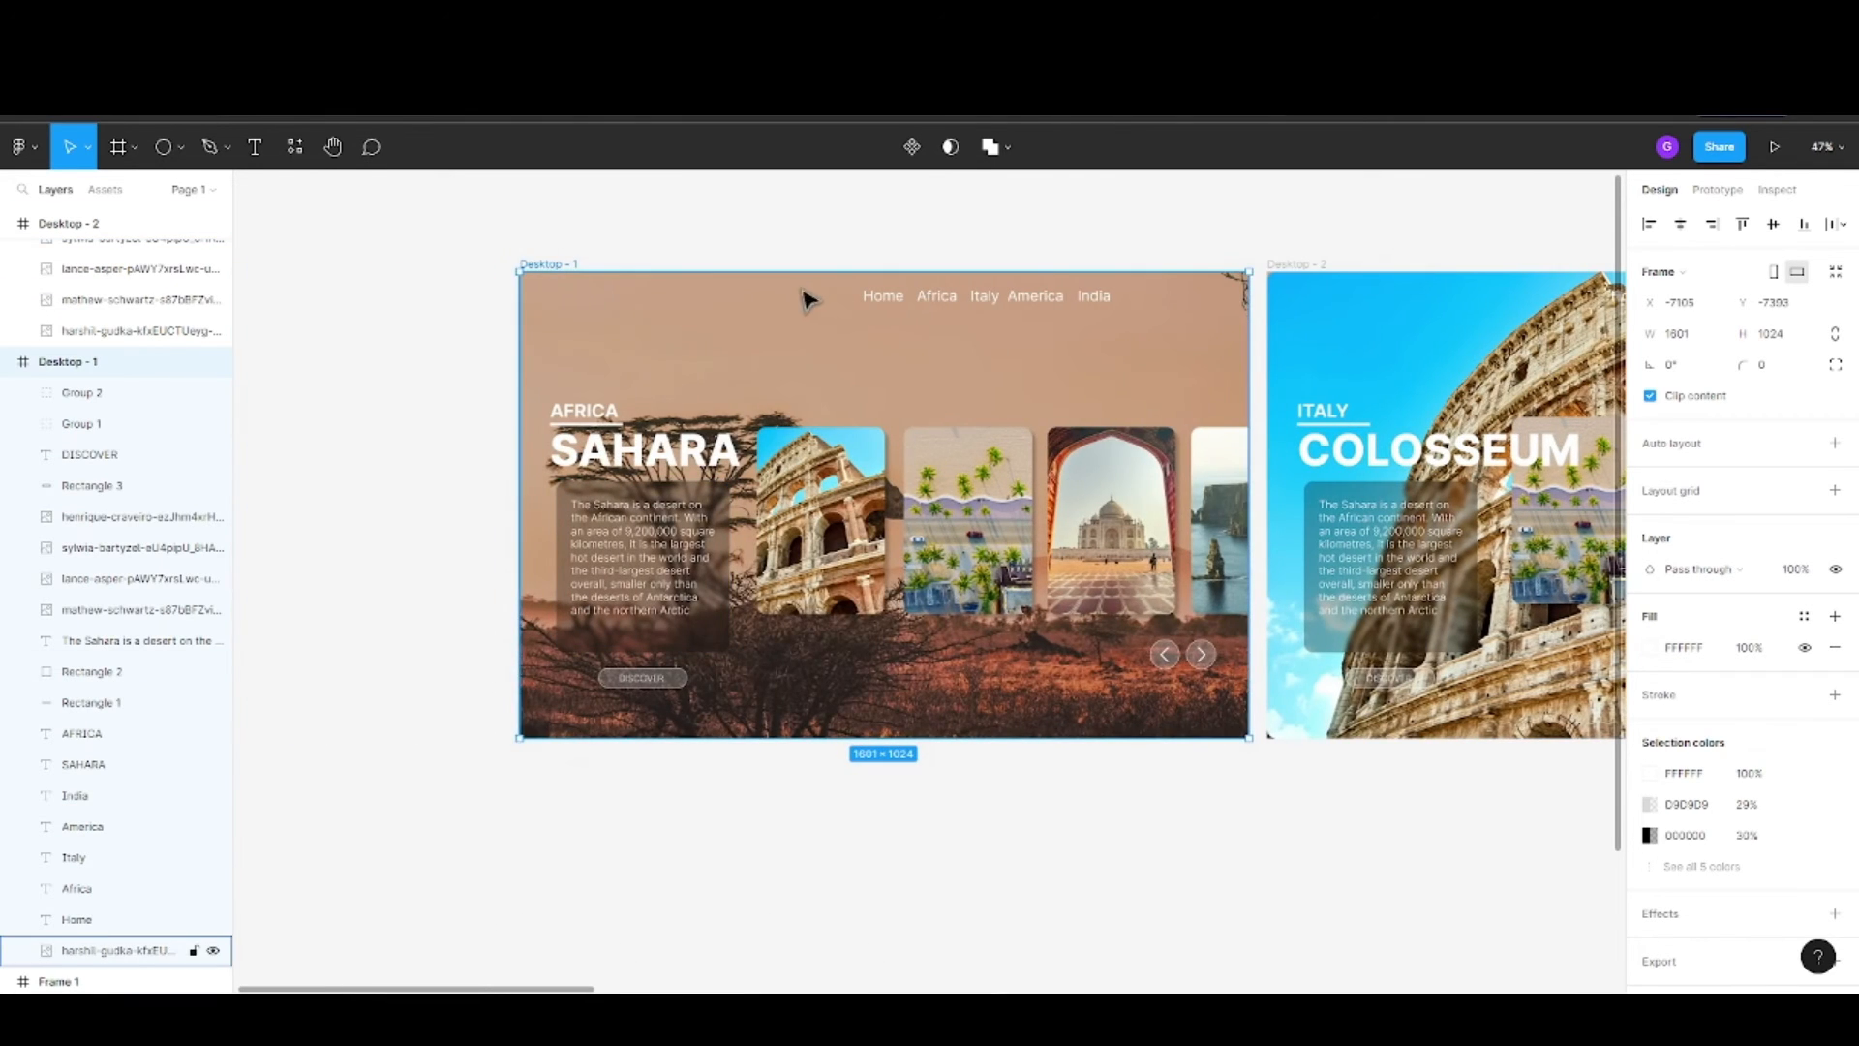
Copy the giraffe background image out of Desktop - 1 and place the copy at the right edge of Desktop - 2
click(789, 318)
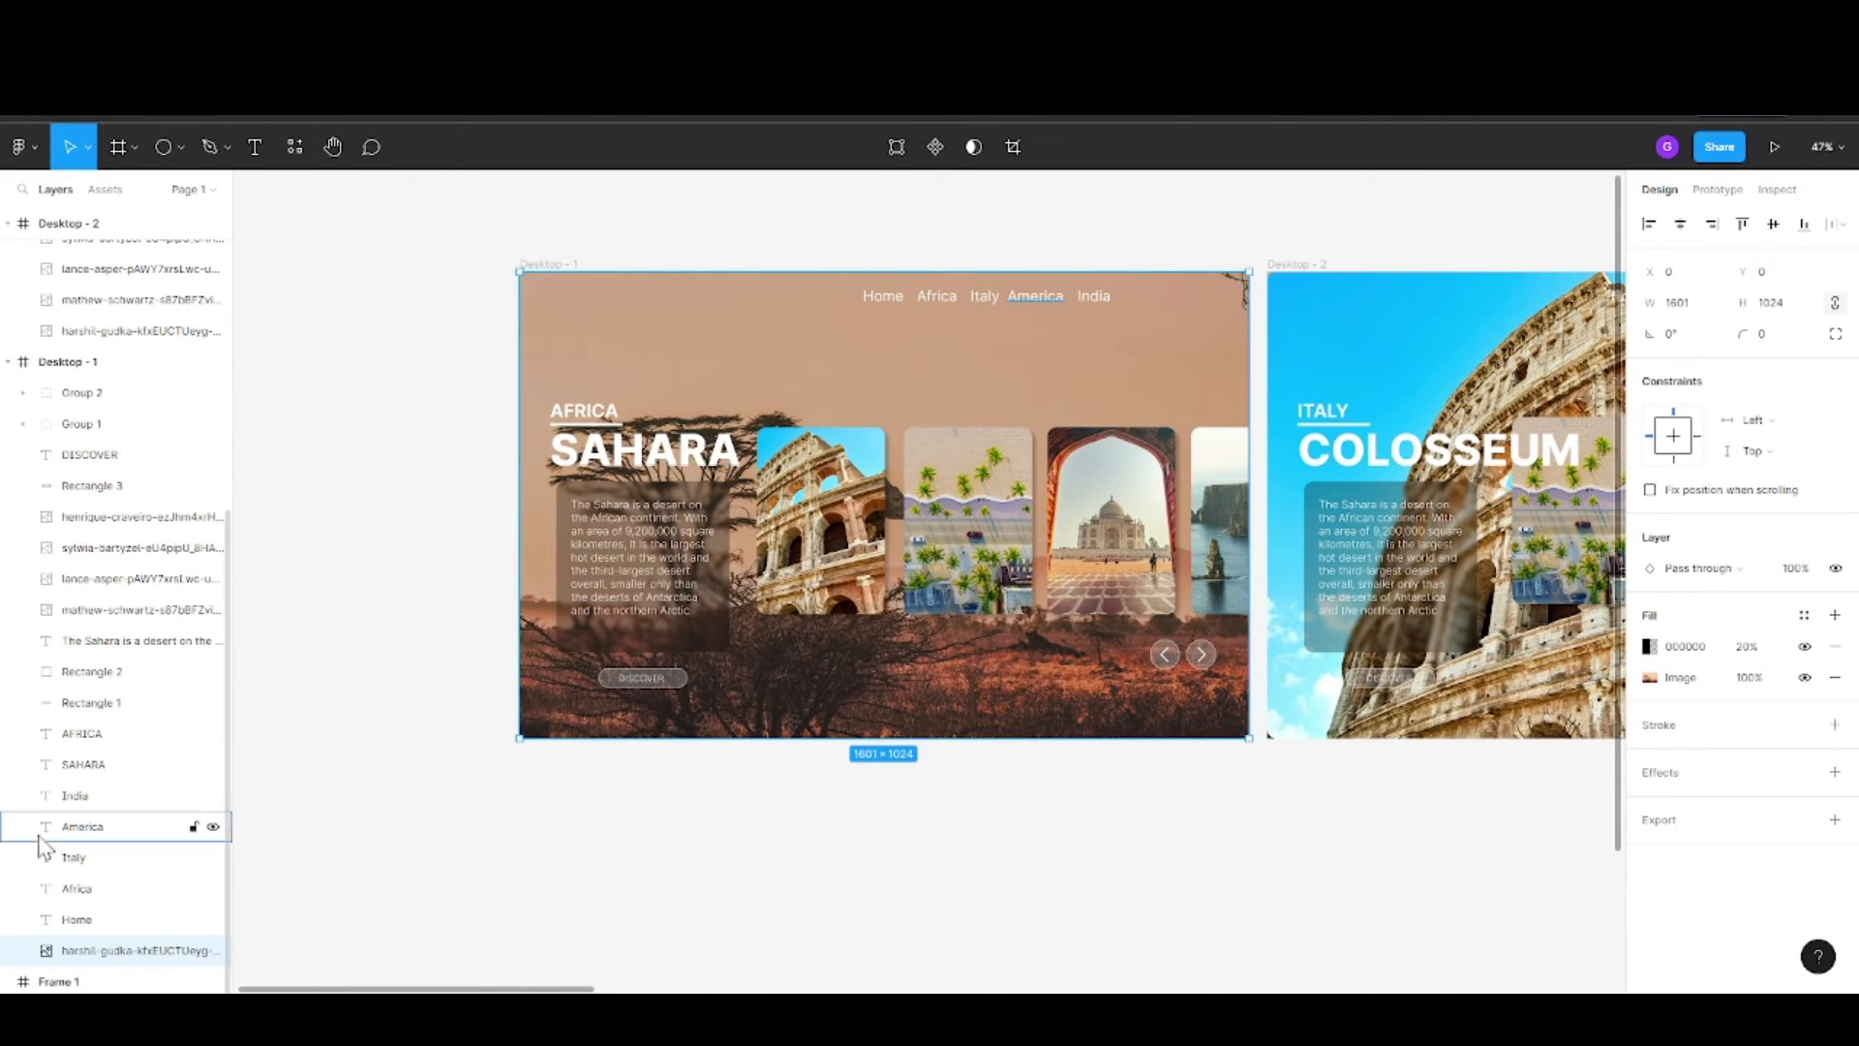
drag(843, 361, 917, 799)
scroll(917, 799, down, 5)
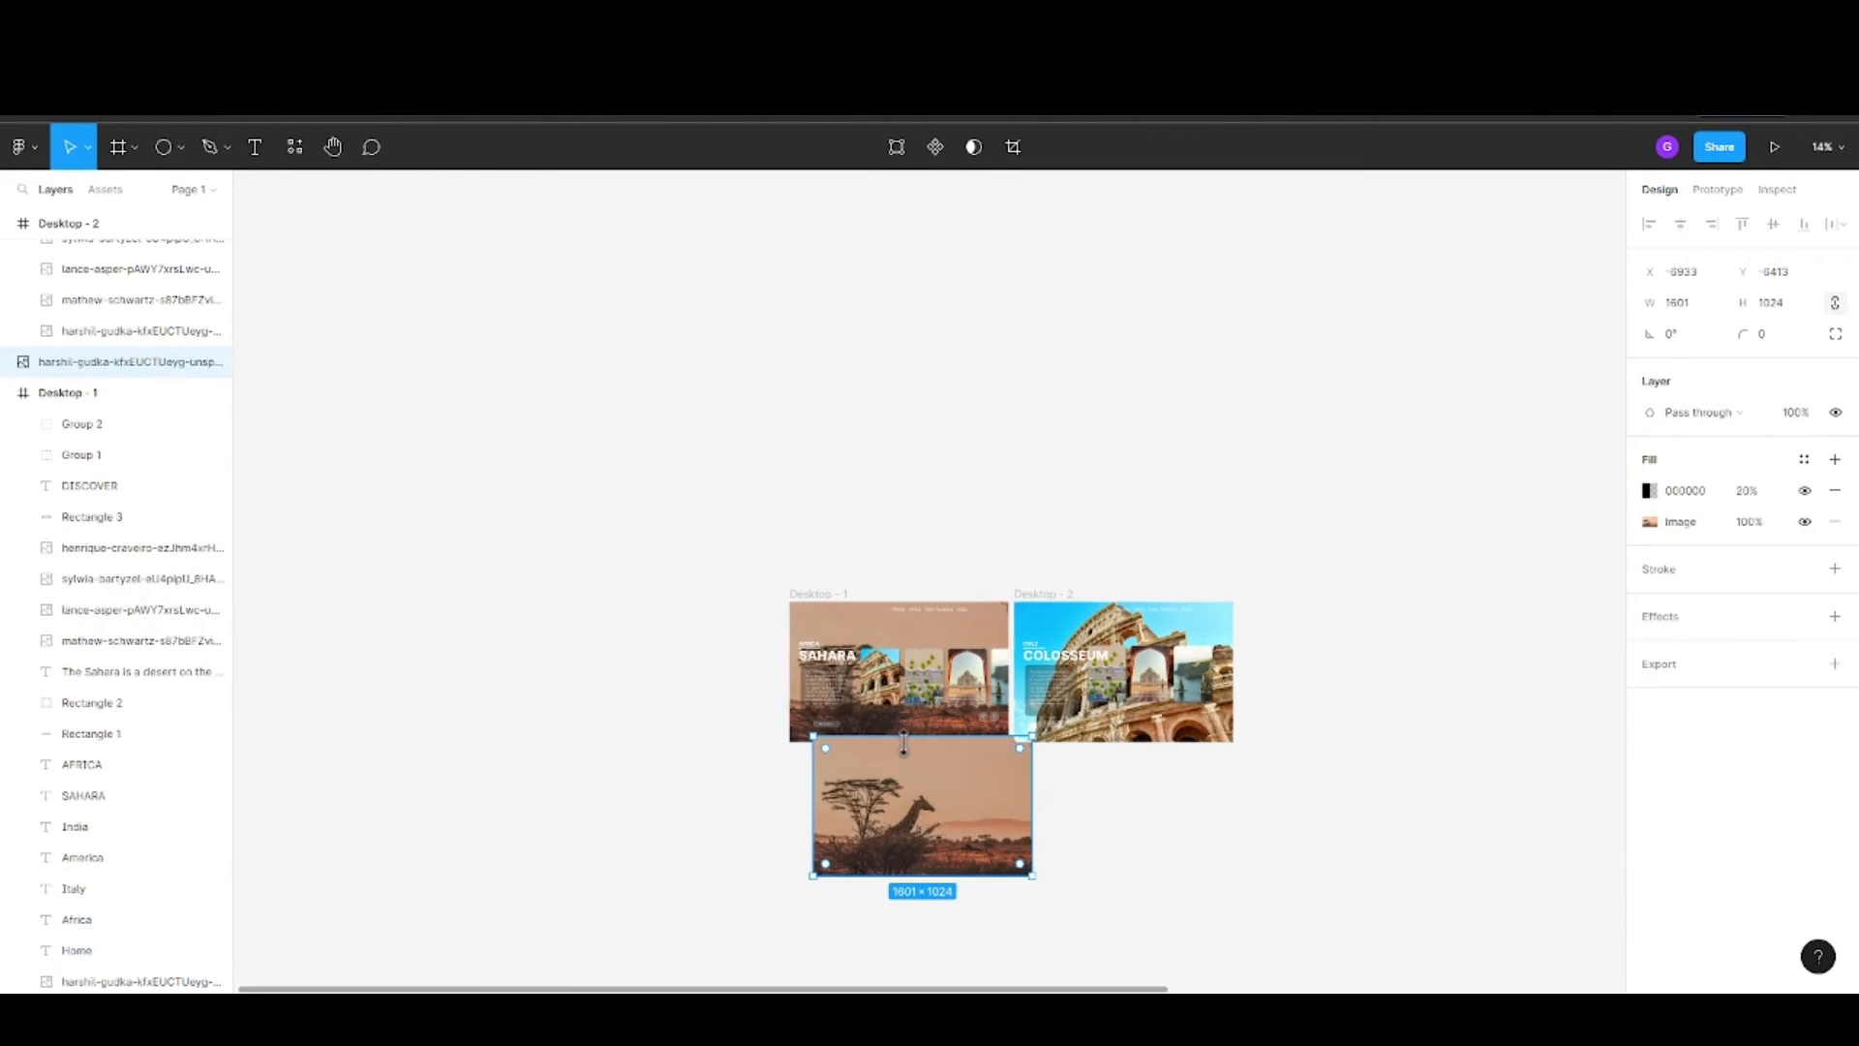
scroll(1158, 776, up, 3)
drag(760, 817, 1420, 639)
scroll(1419, 639, up, 3)
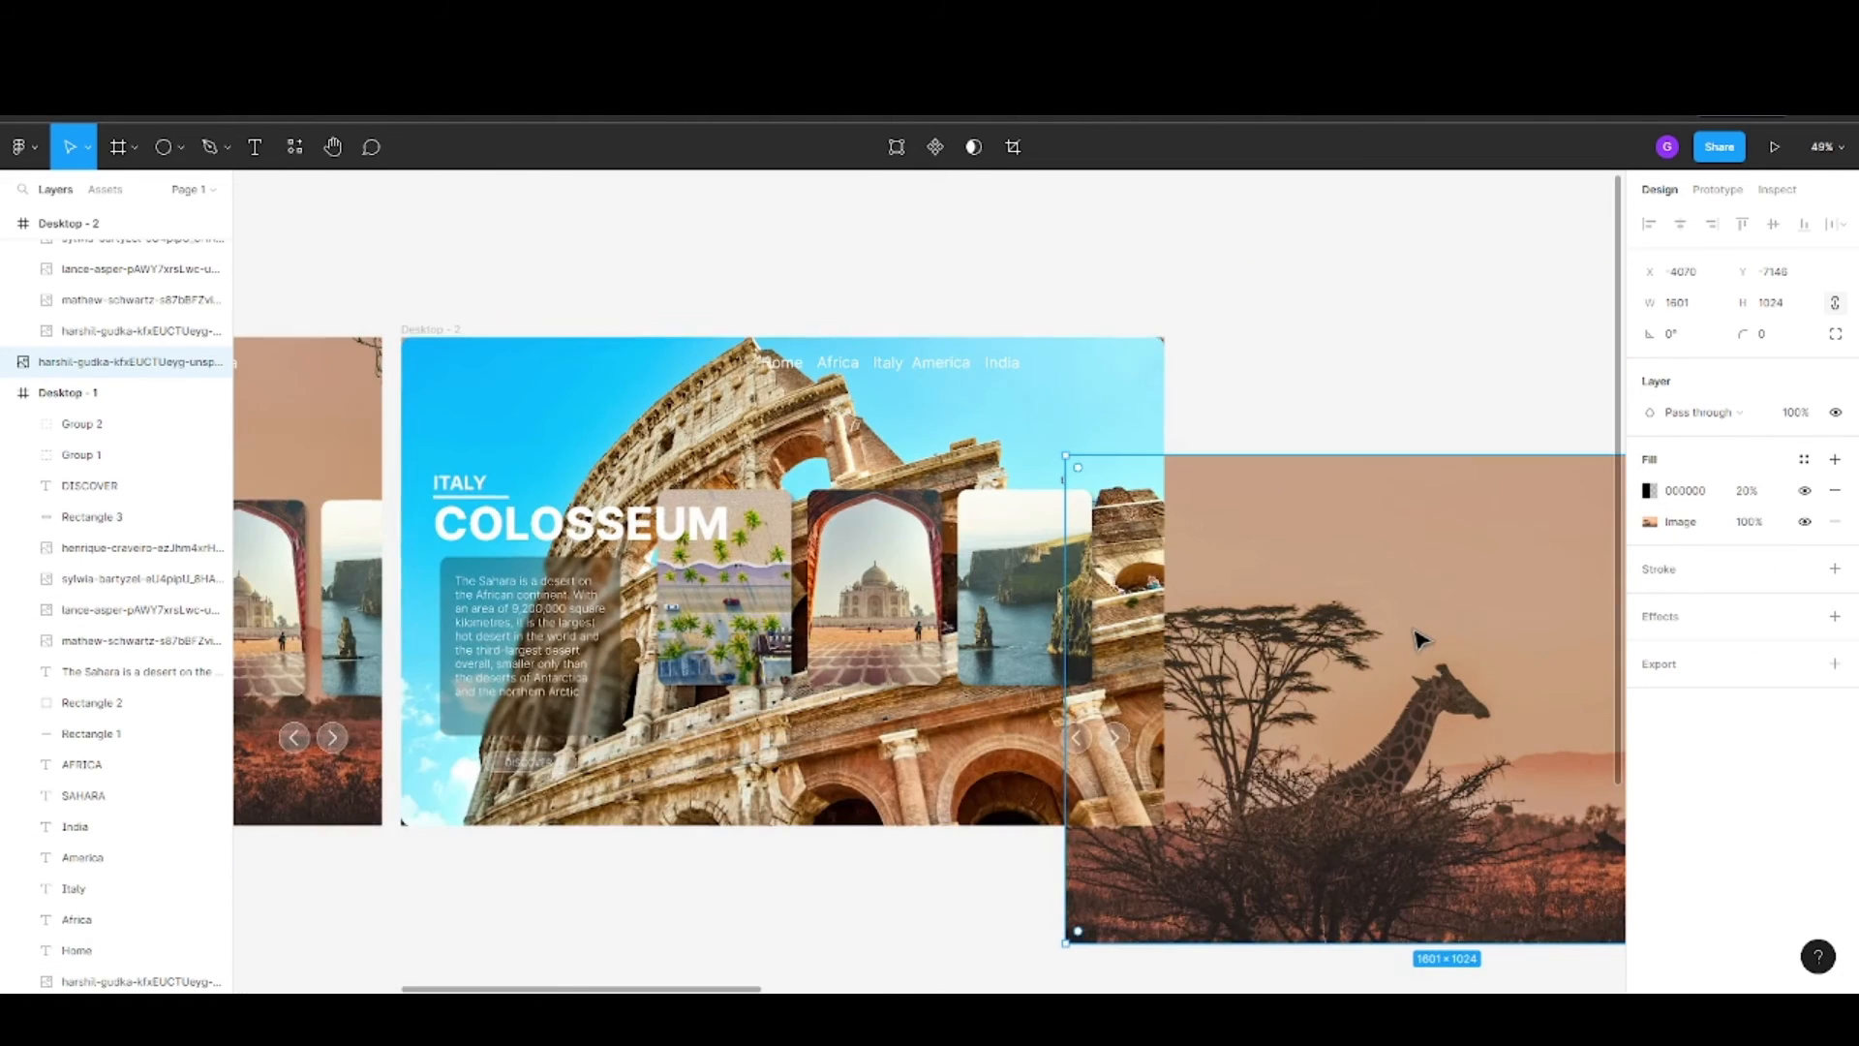
Turn the giraffe copy into a 281 × 403 card with corner radius 20, placed beside the cliff photo in Desktop - 2
click(1676, 303)
text(281)
key(Return)
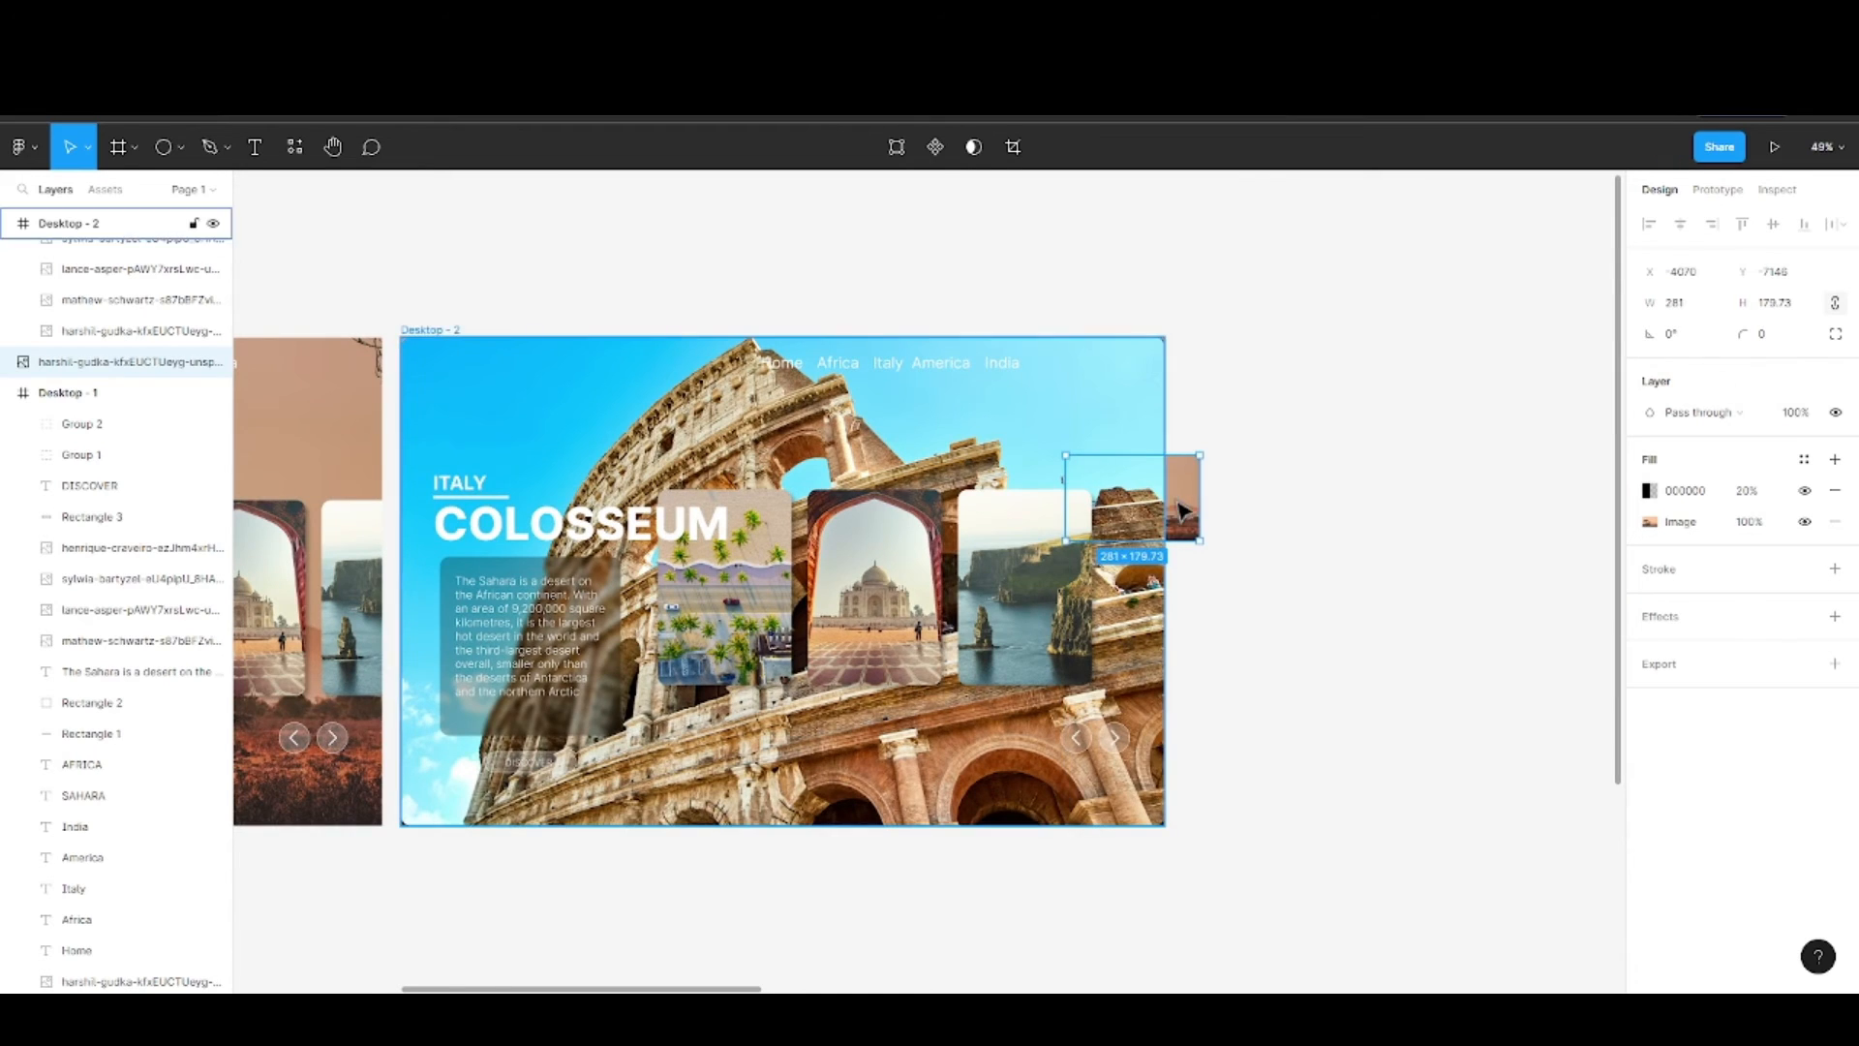
drag(1185, 511, 1137, 682)
click(1782, 336)
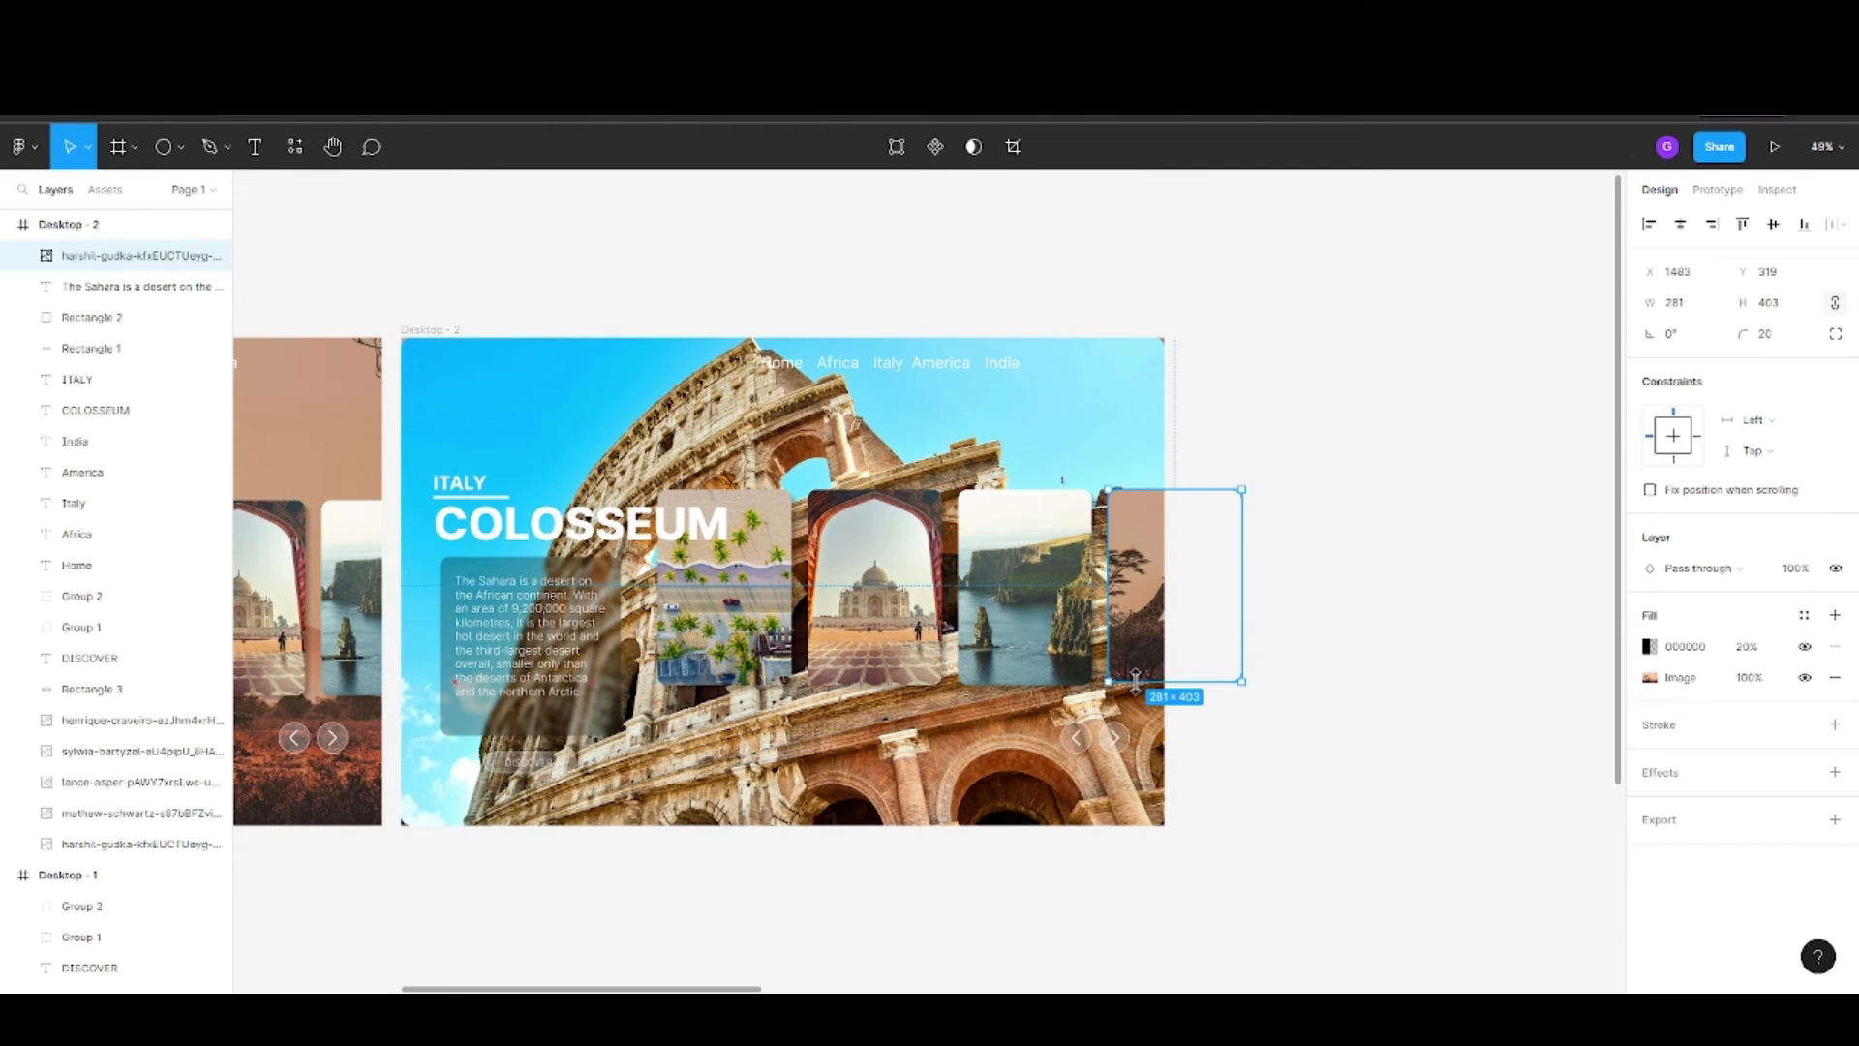
Add a drop shadow to the giraffe card in Desktop - 2 with X 8, Y 8 and blur 8
click(1281, 749)
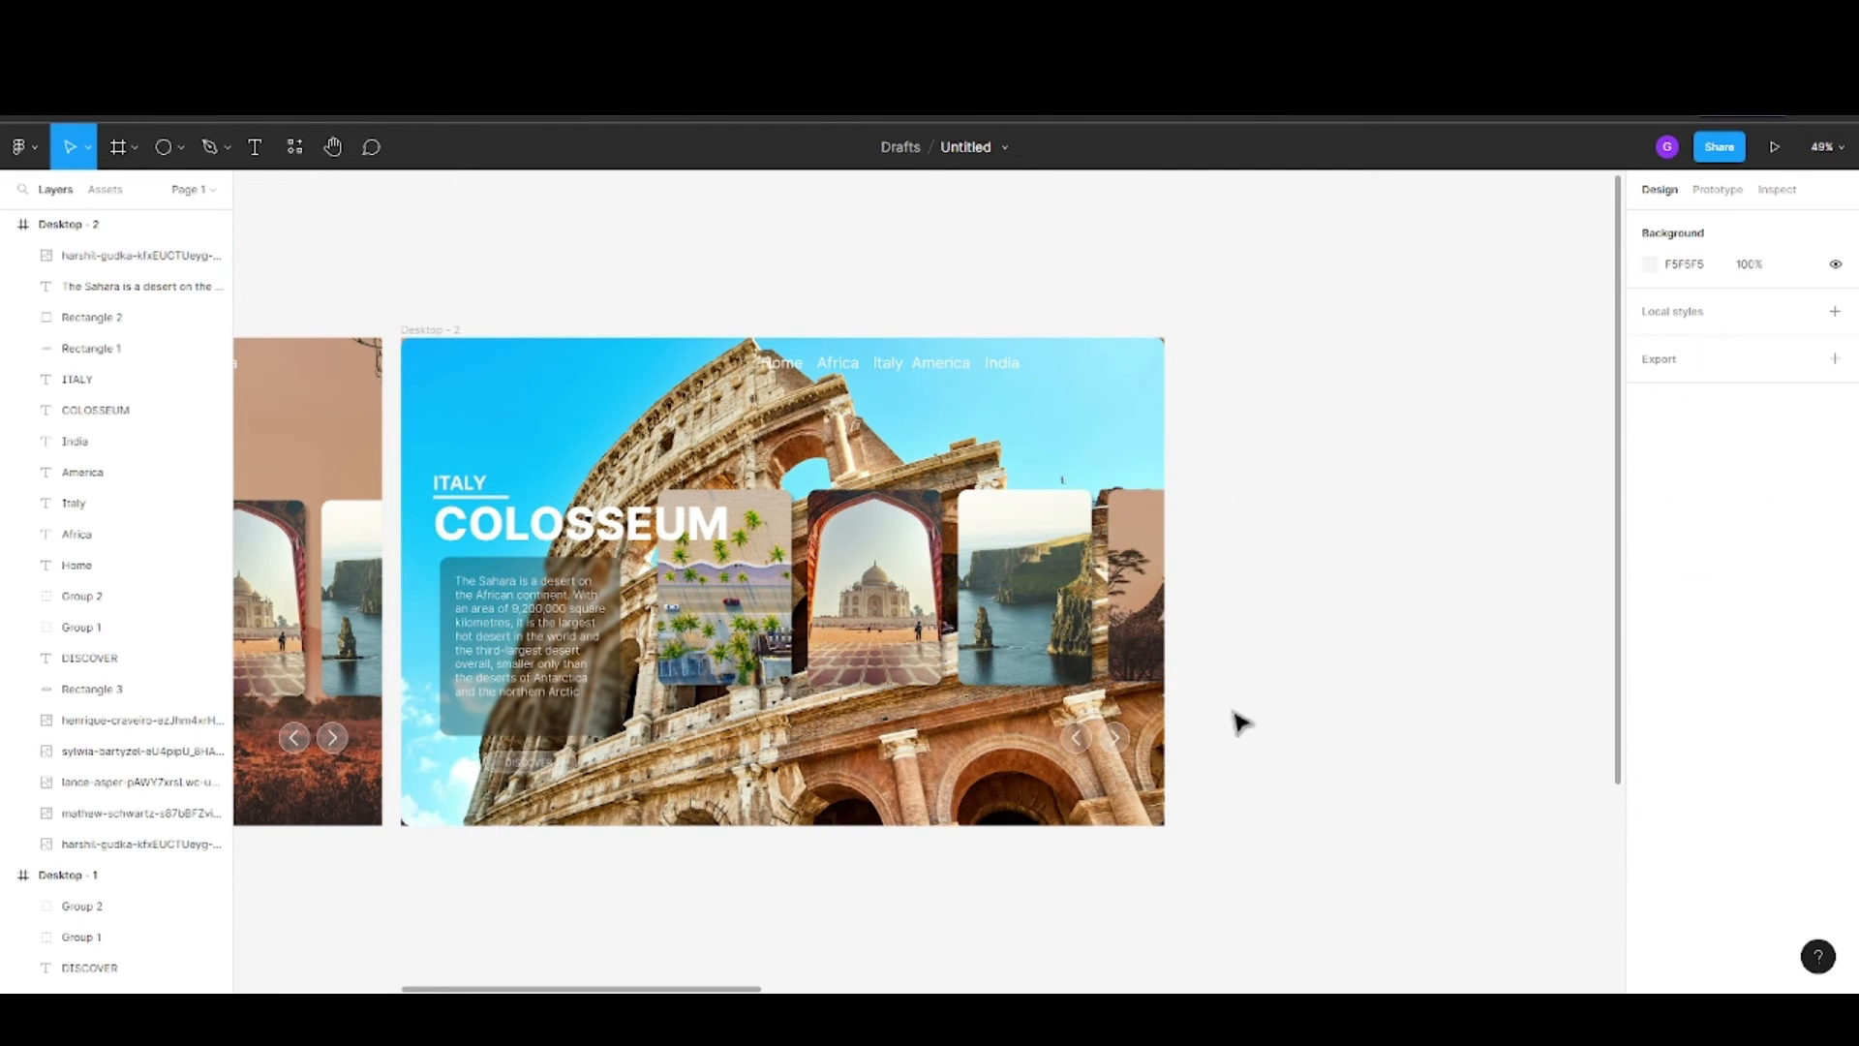
click(1220, 669)
click(1835, 772)
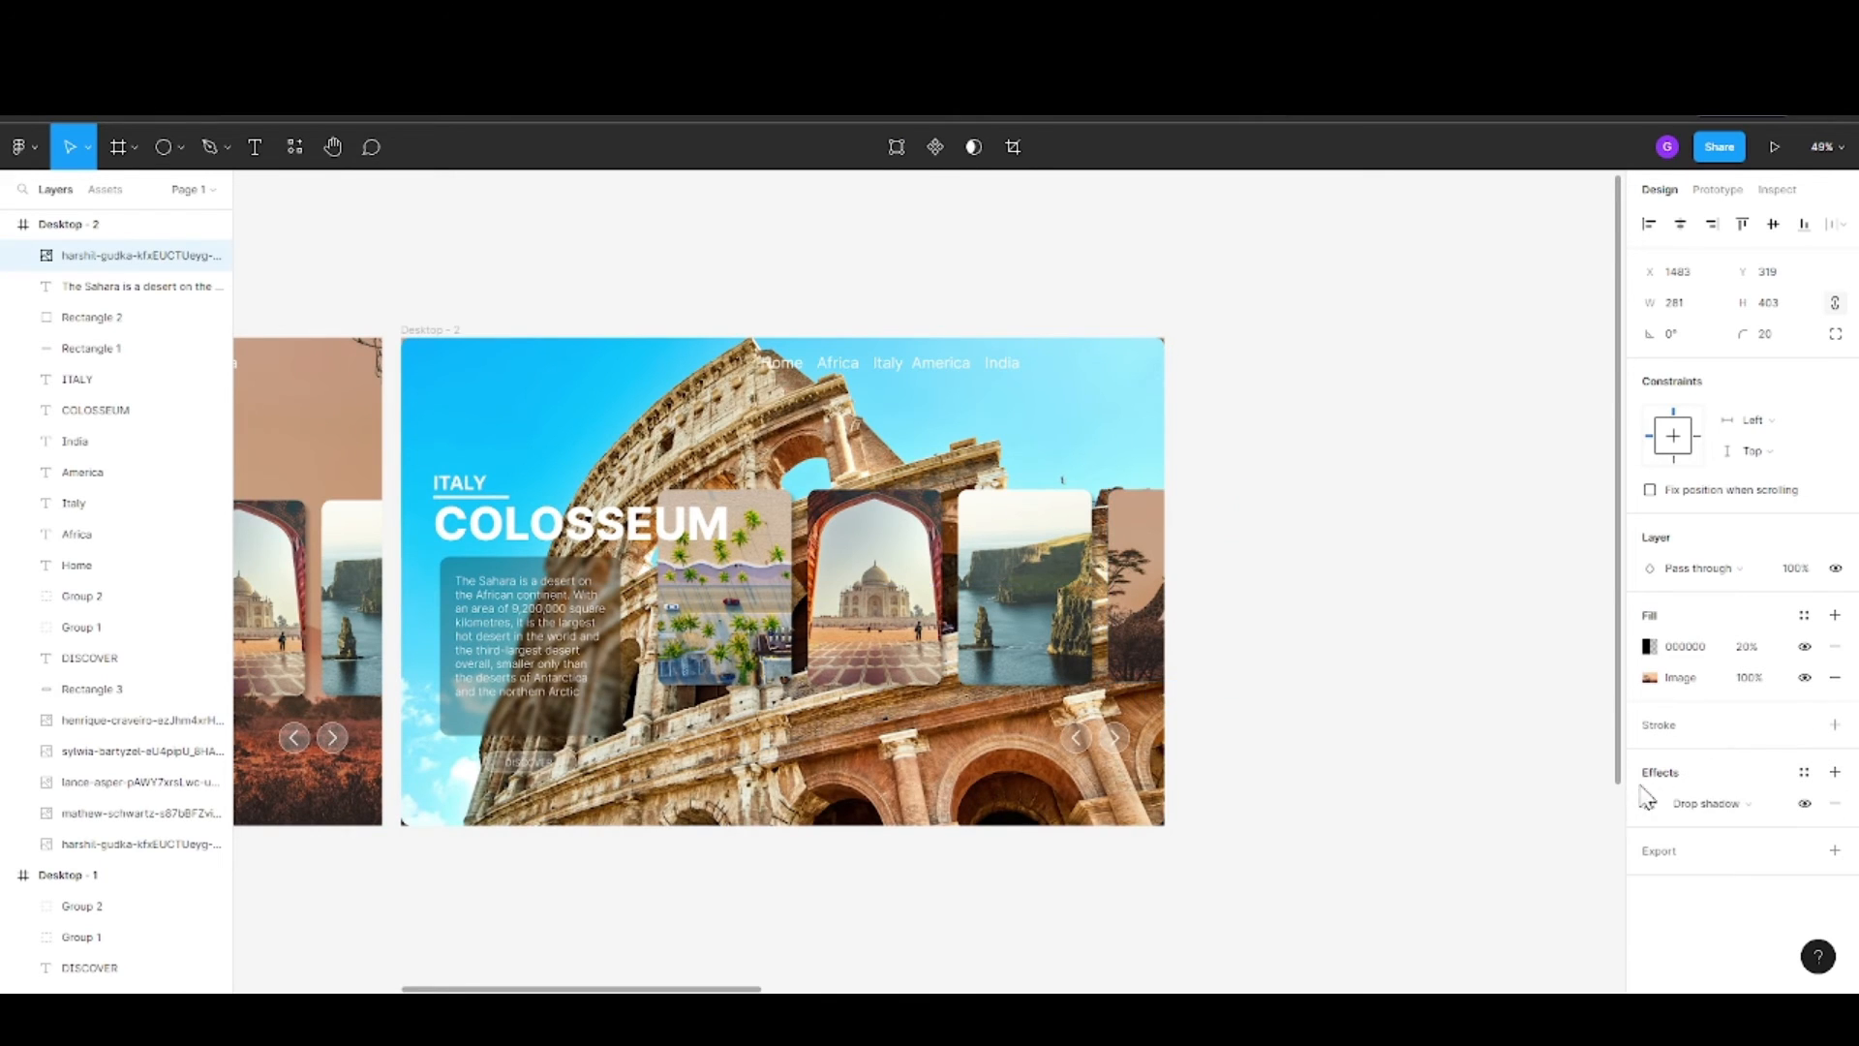
click(1647, 801)
click(1453, 878)
text(8)
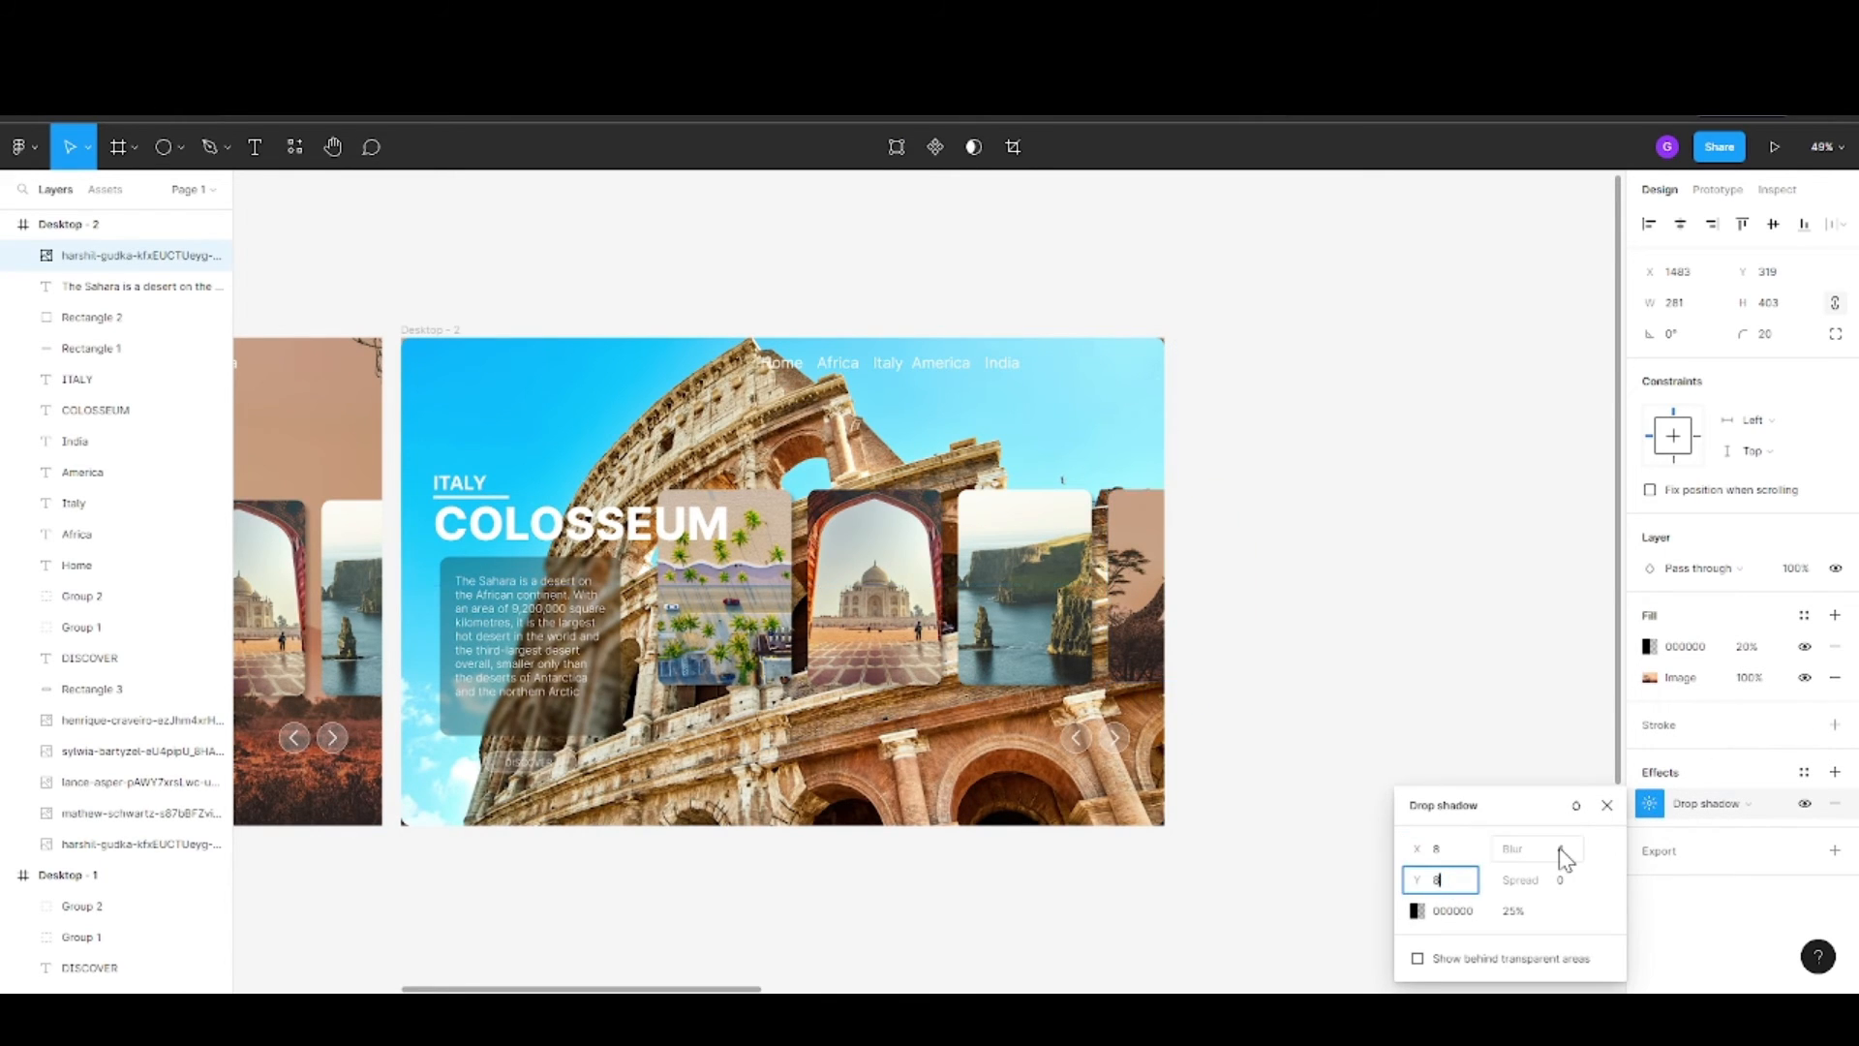
click(1558, 848)
text(8)
click(1293, 790)
Duplicate the Desktop - 2 frame to create a third page, Desktop - 3, beside it
scroll(986, 726, down, 3)
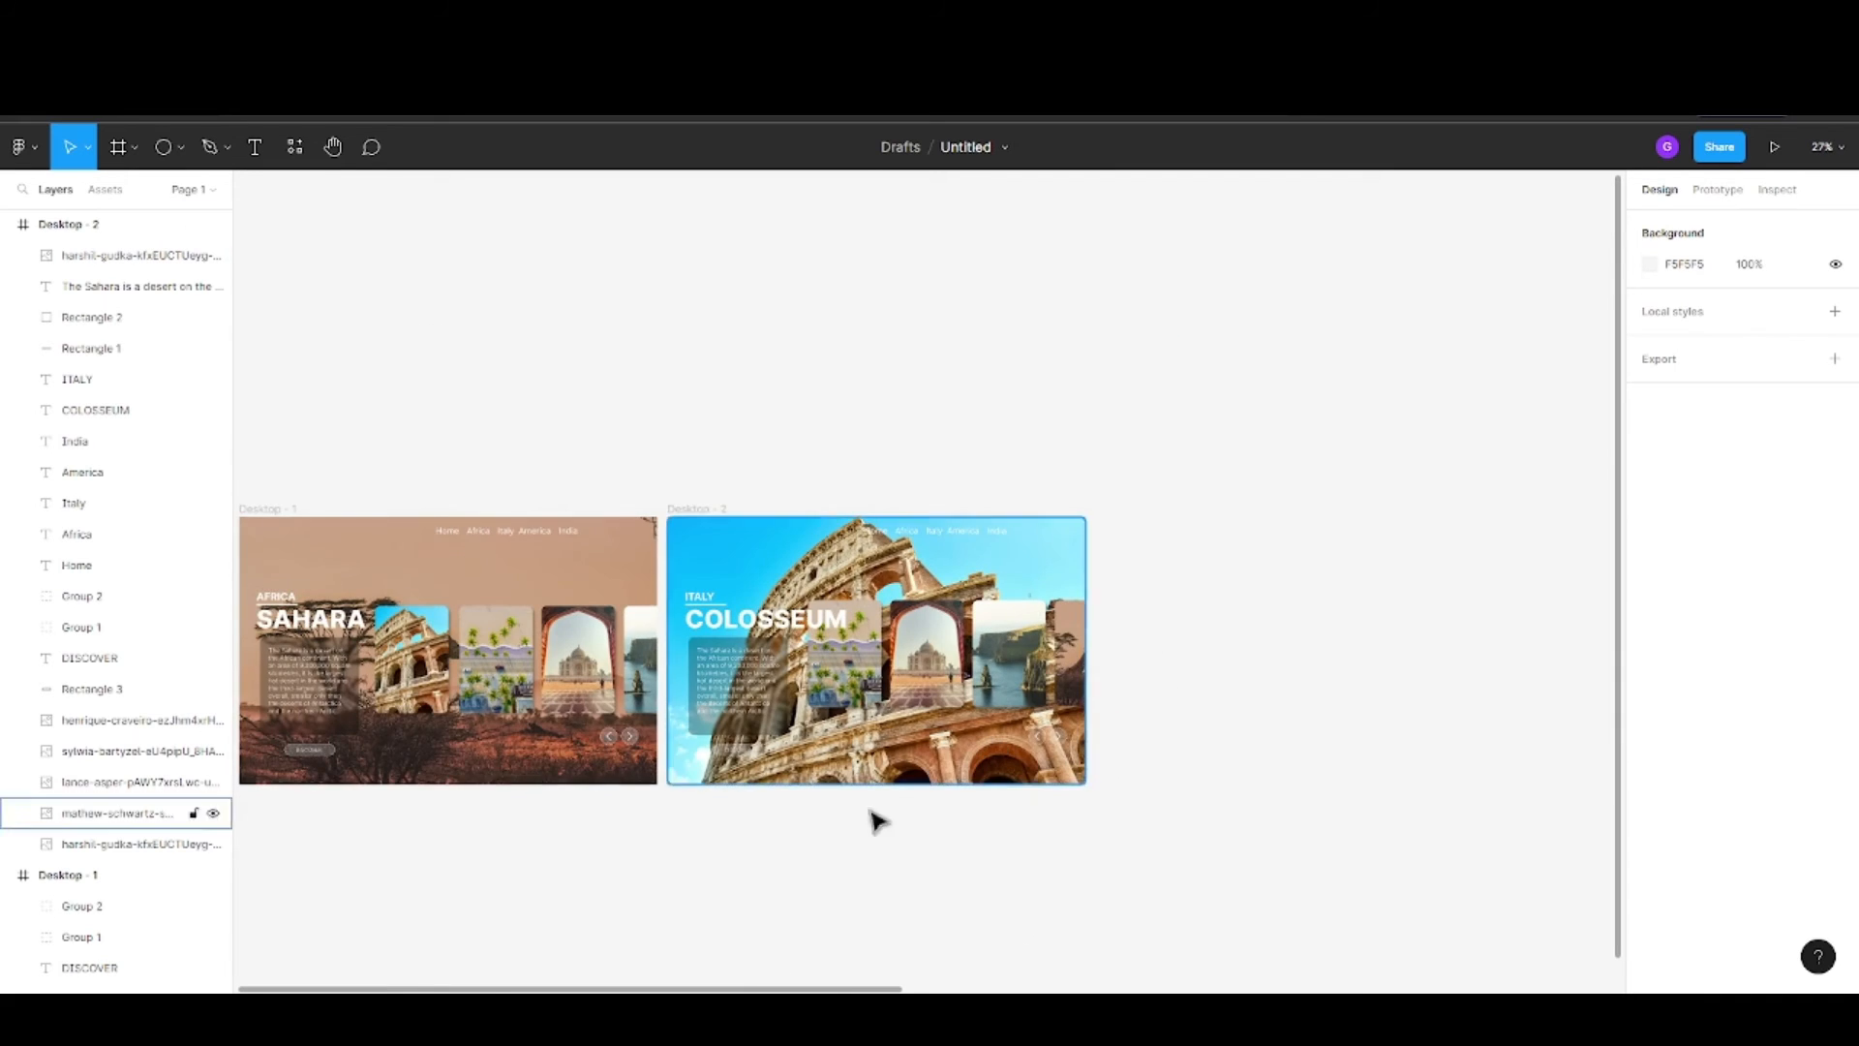
drag(824, 987, 682, 972)
scroll(950, 822, up, 3)
scroll(956, 831, down, 2)
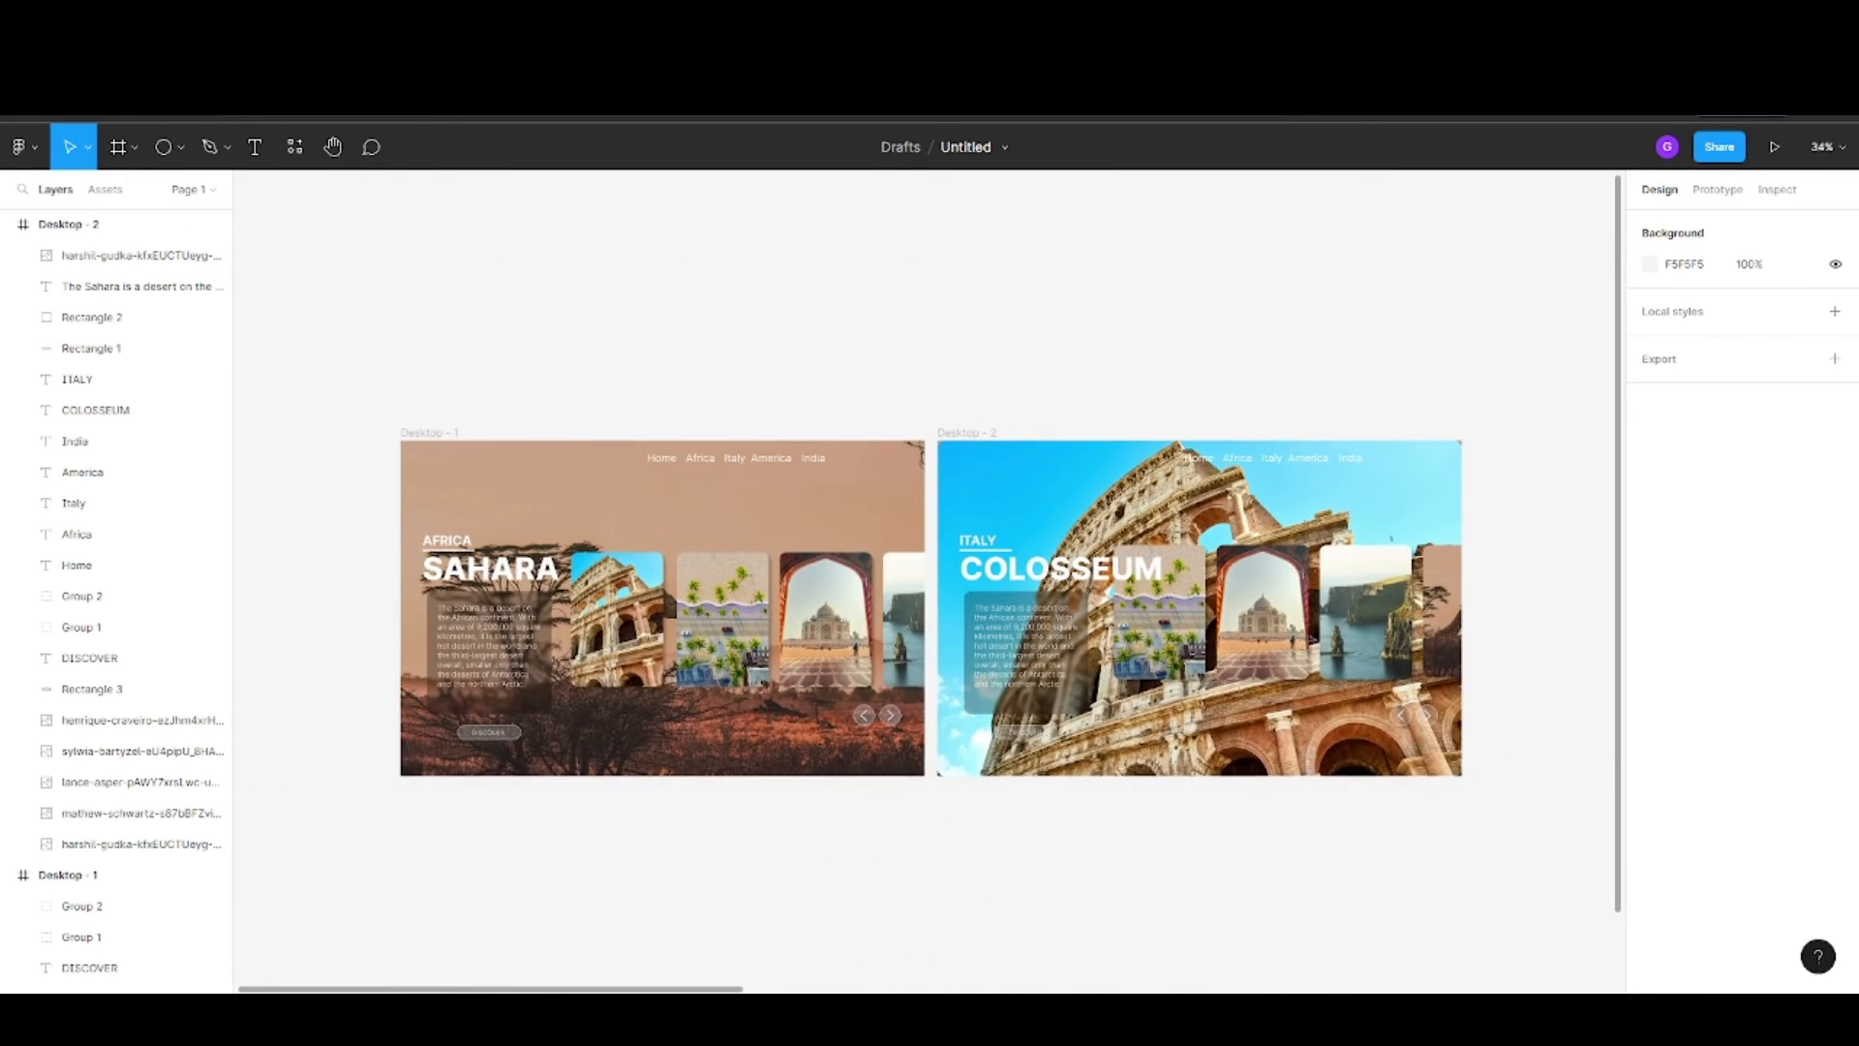
scroll(1348, 776, right, 3)
drag(1378, 854, 774, 418)
key(ctrl+d)
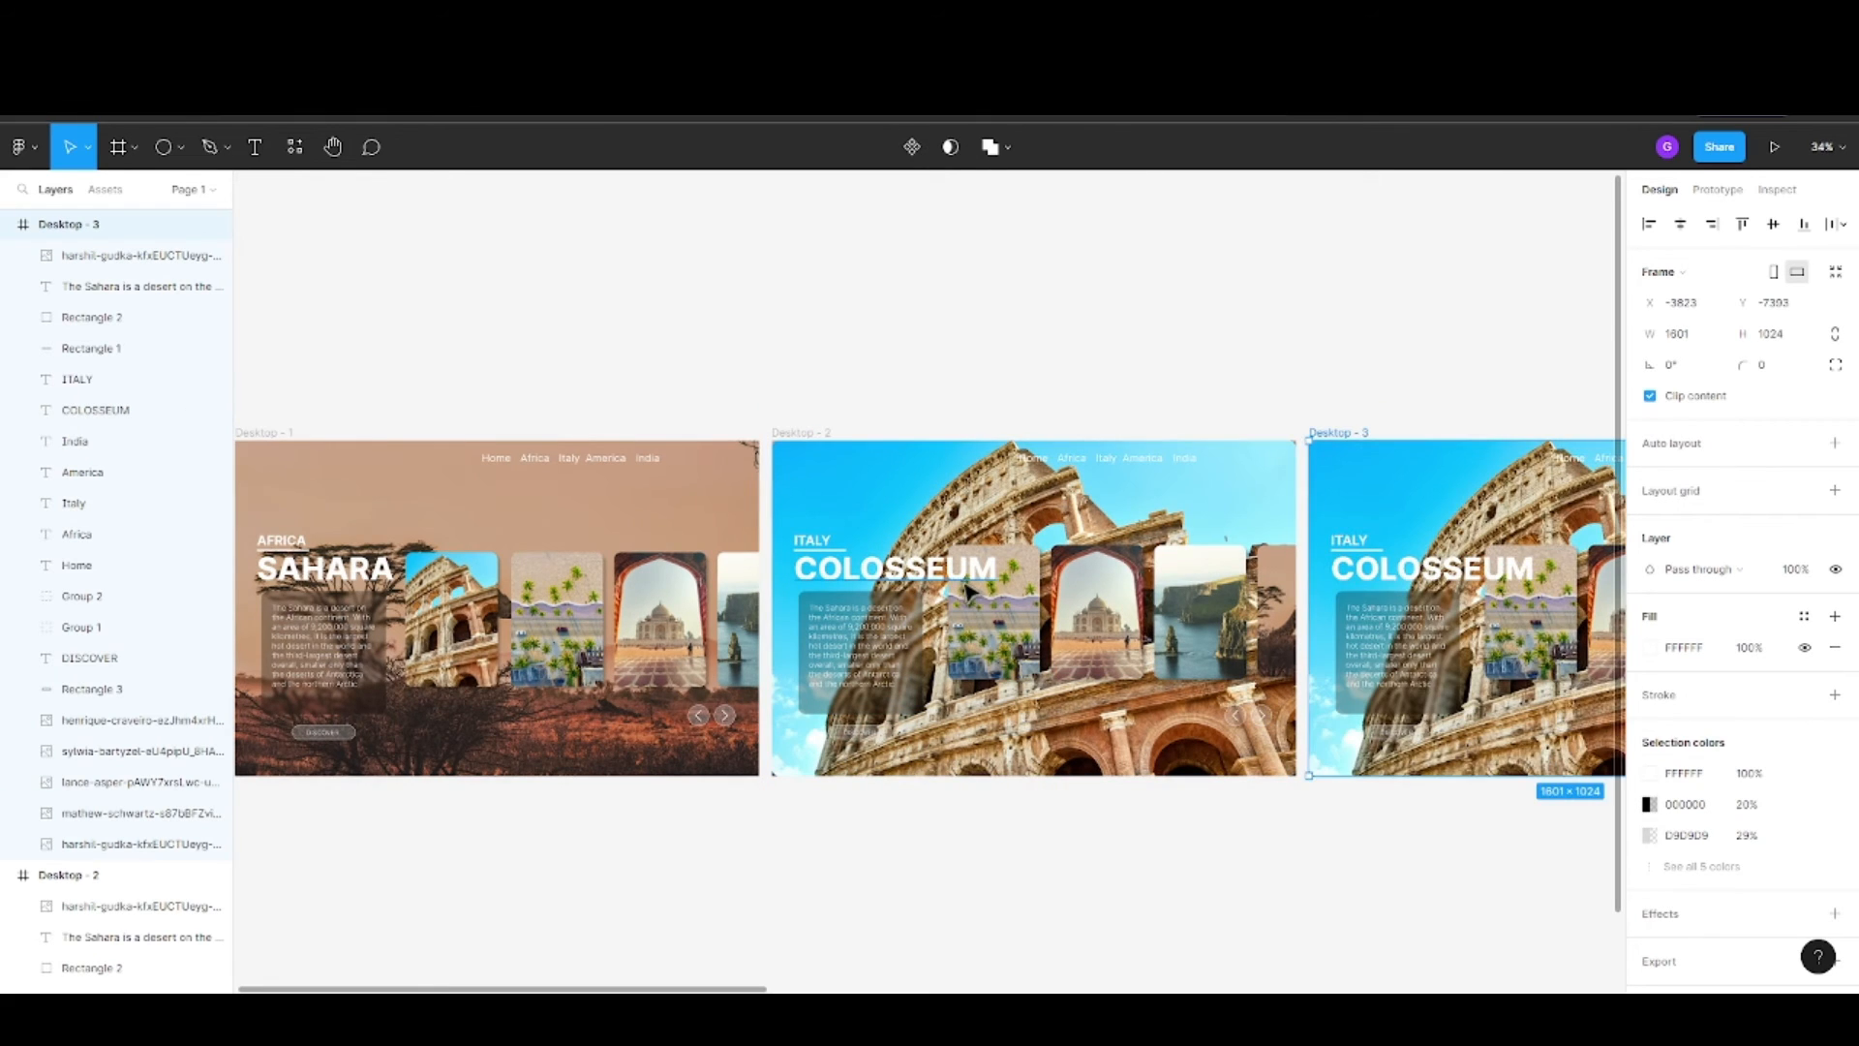
Enlarge the palm beach photo in Desktop - 3 to 1601 × 1024 so it fills the whole frame as the background
scroll(800, 942, right, 10)
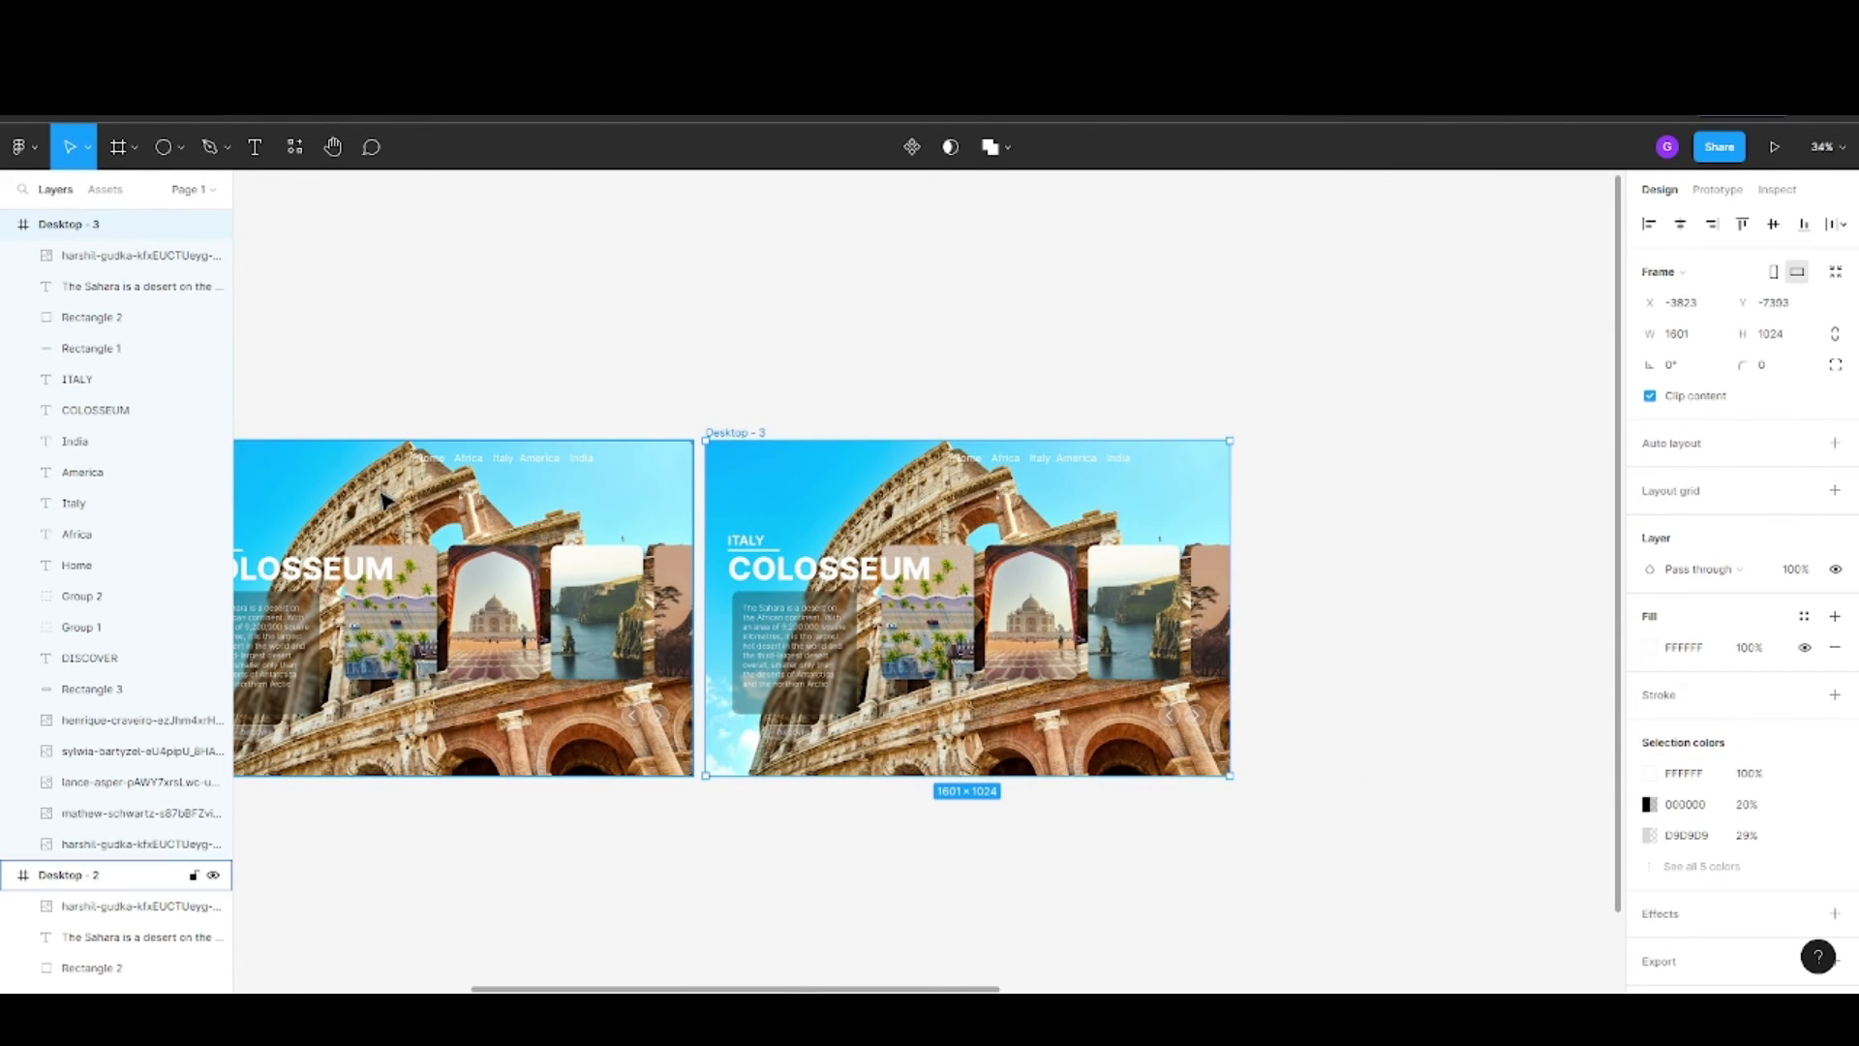
click(966, 571)
drag(882, 545, 706, 440)
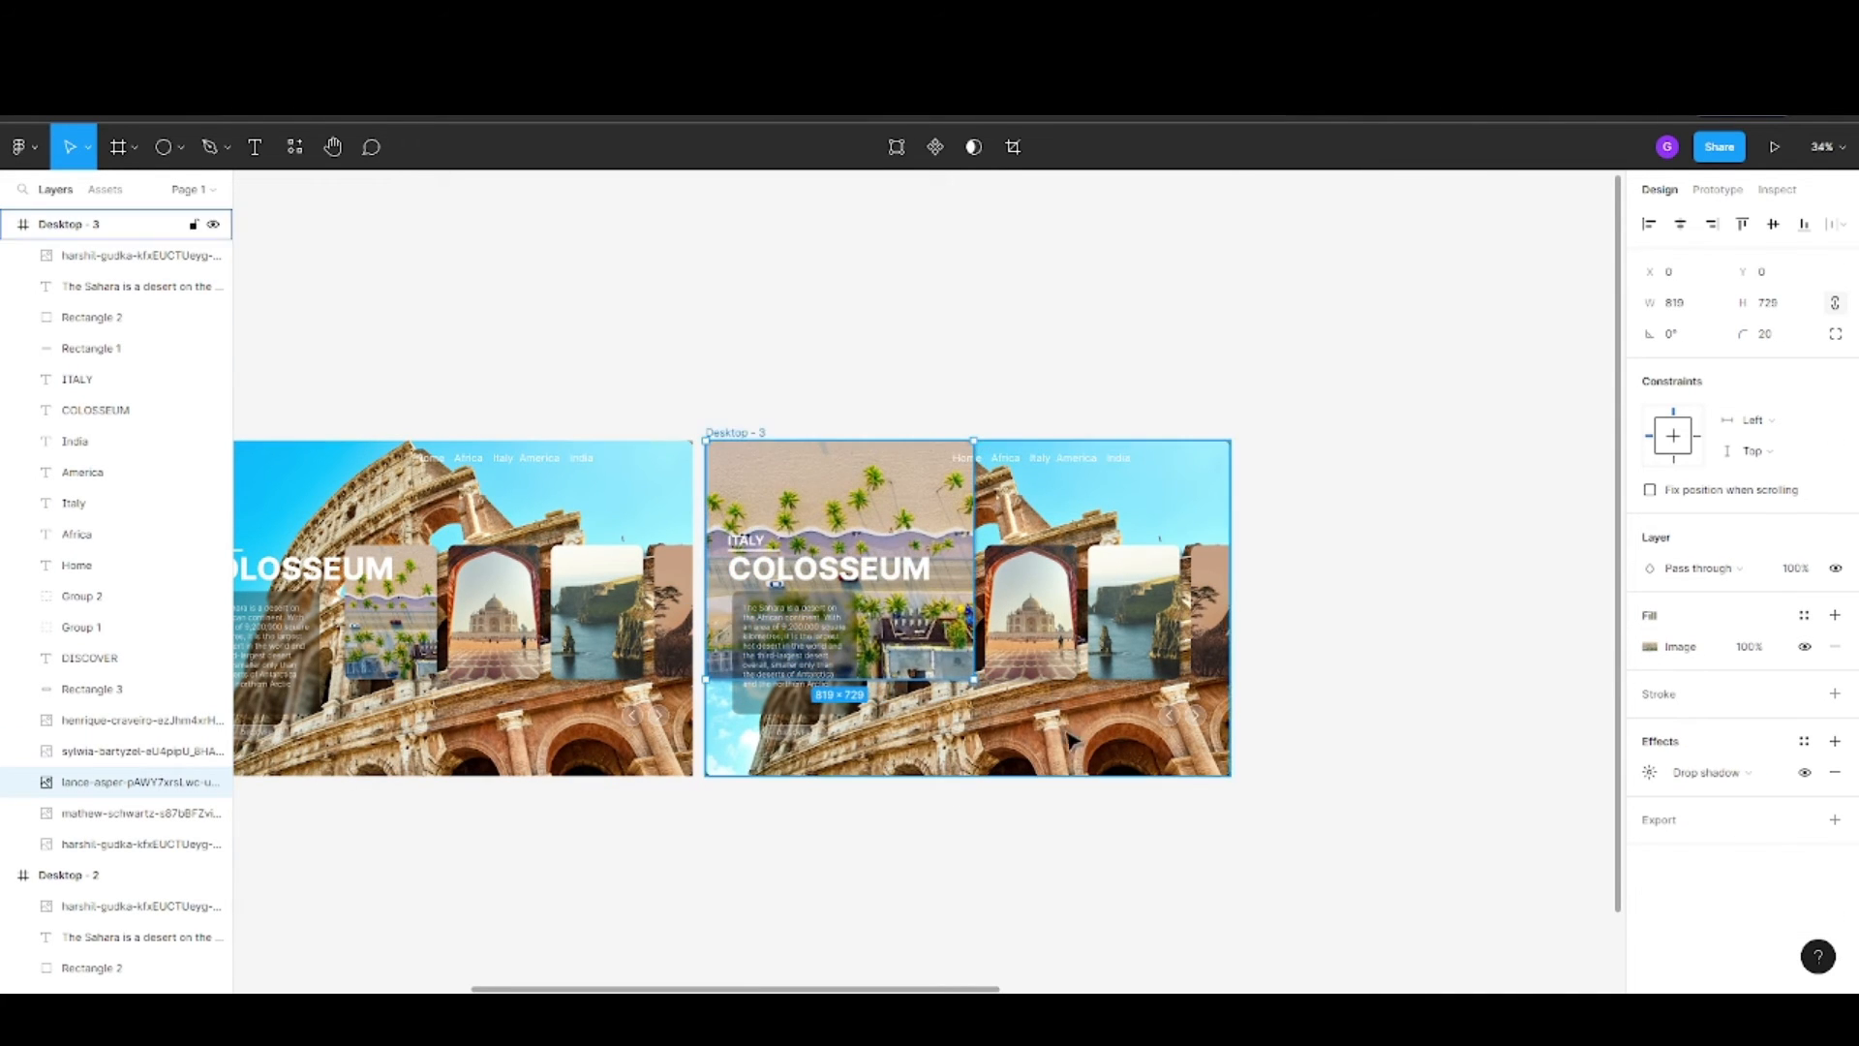
drag(974, 679, 1230, 778)
scroll(1134, 736, up, 3)
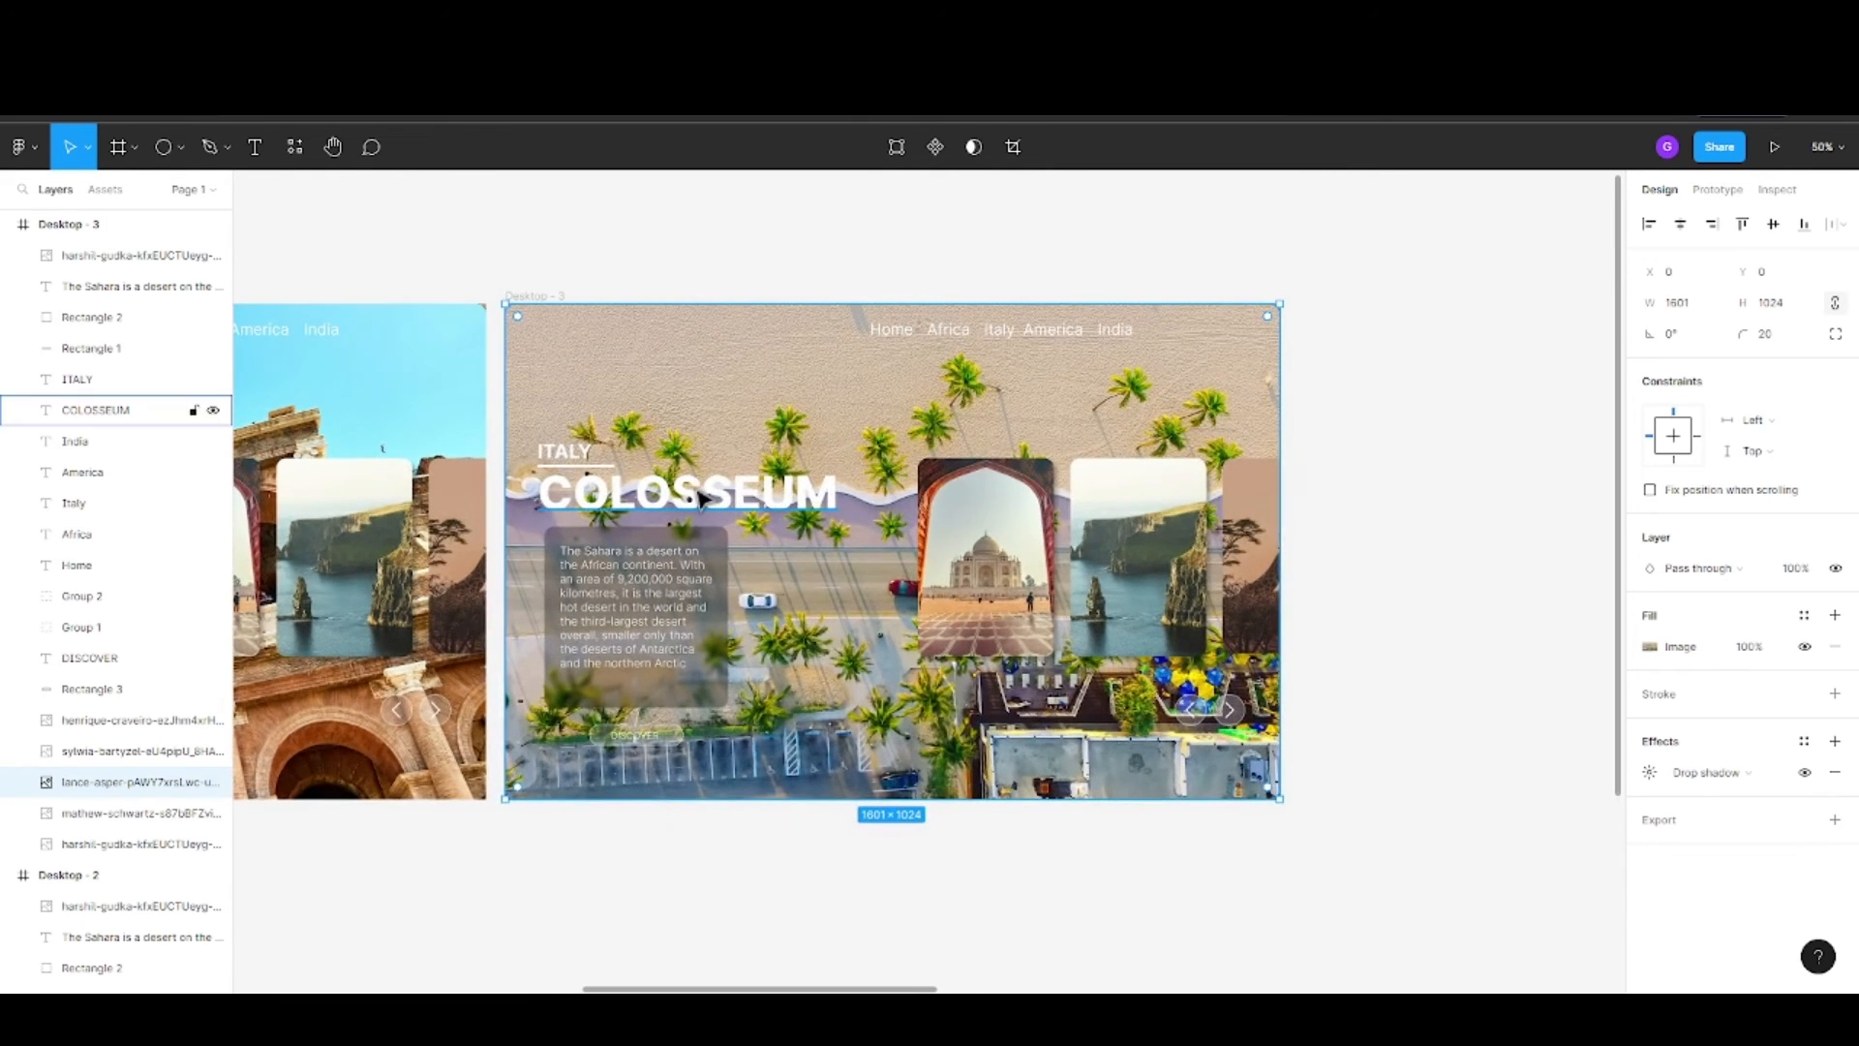
Change the Desktop - 3 headings to INDIA and TAJ MAHAL
double_click(696, 494)
double_click(548, 451)
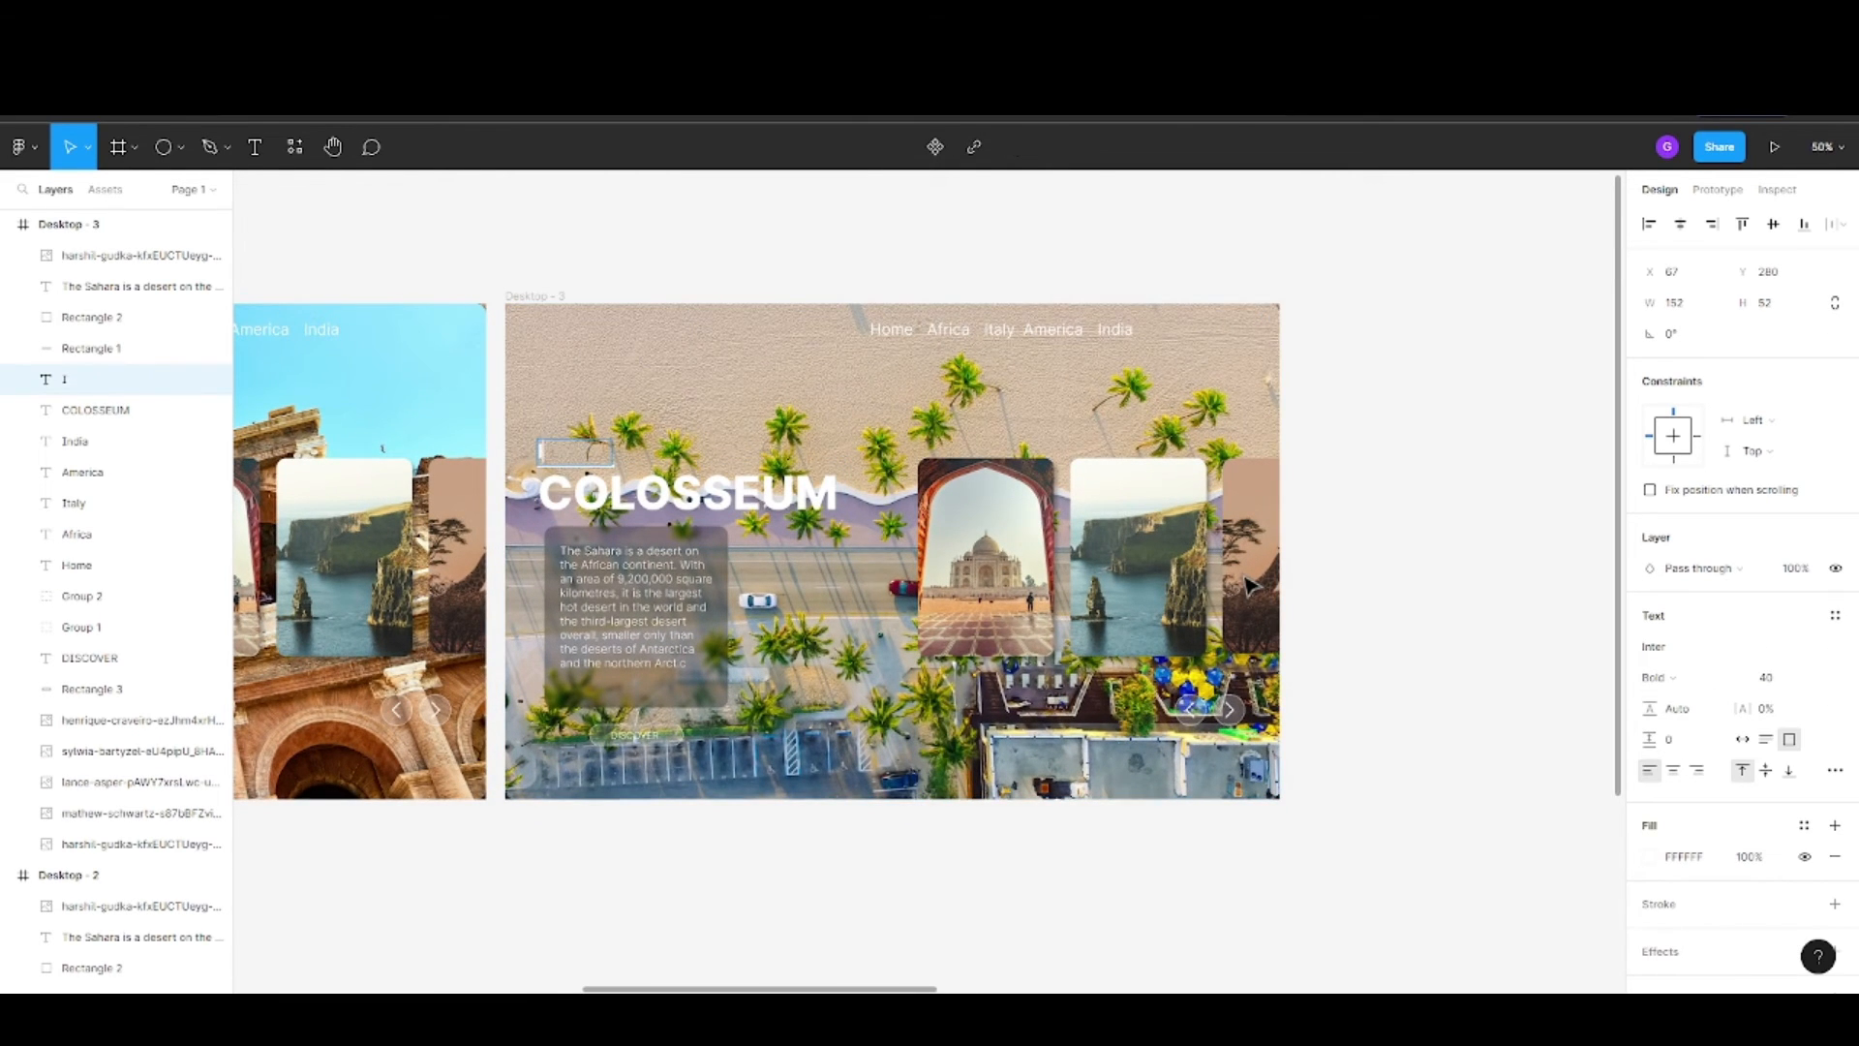
double_click(687, 496)
text(TAJ MAKAG)
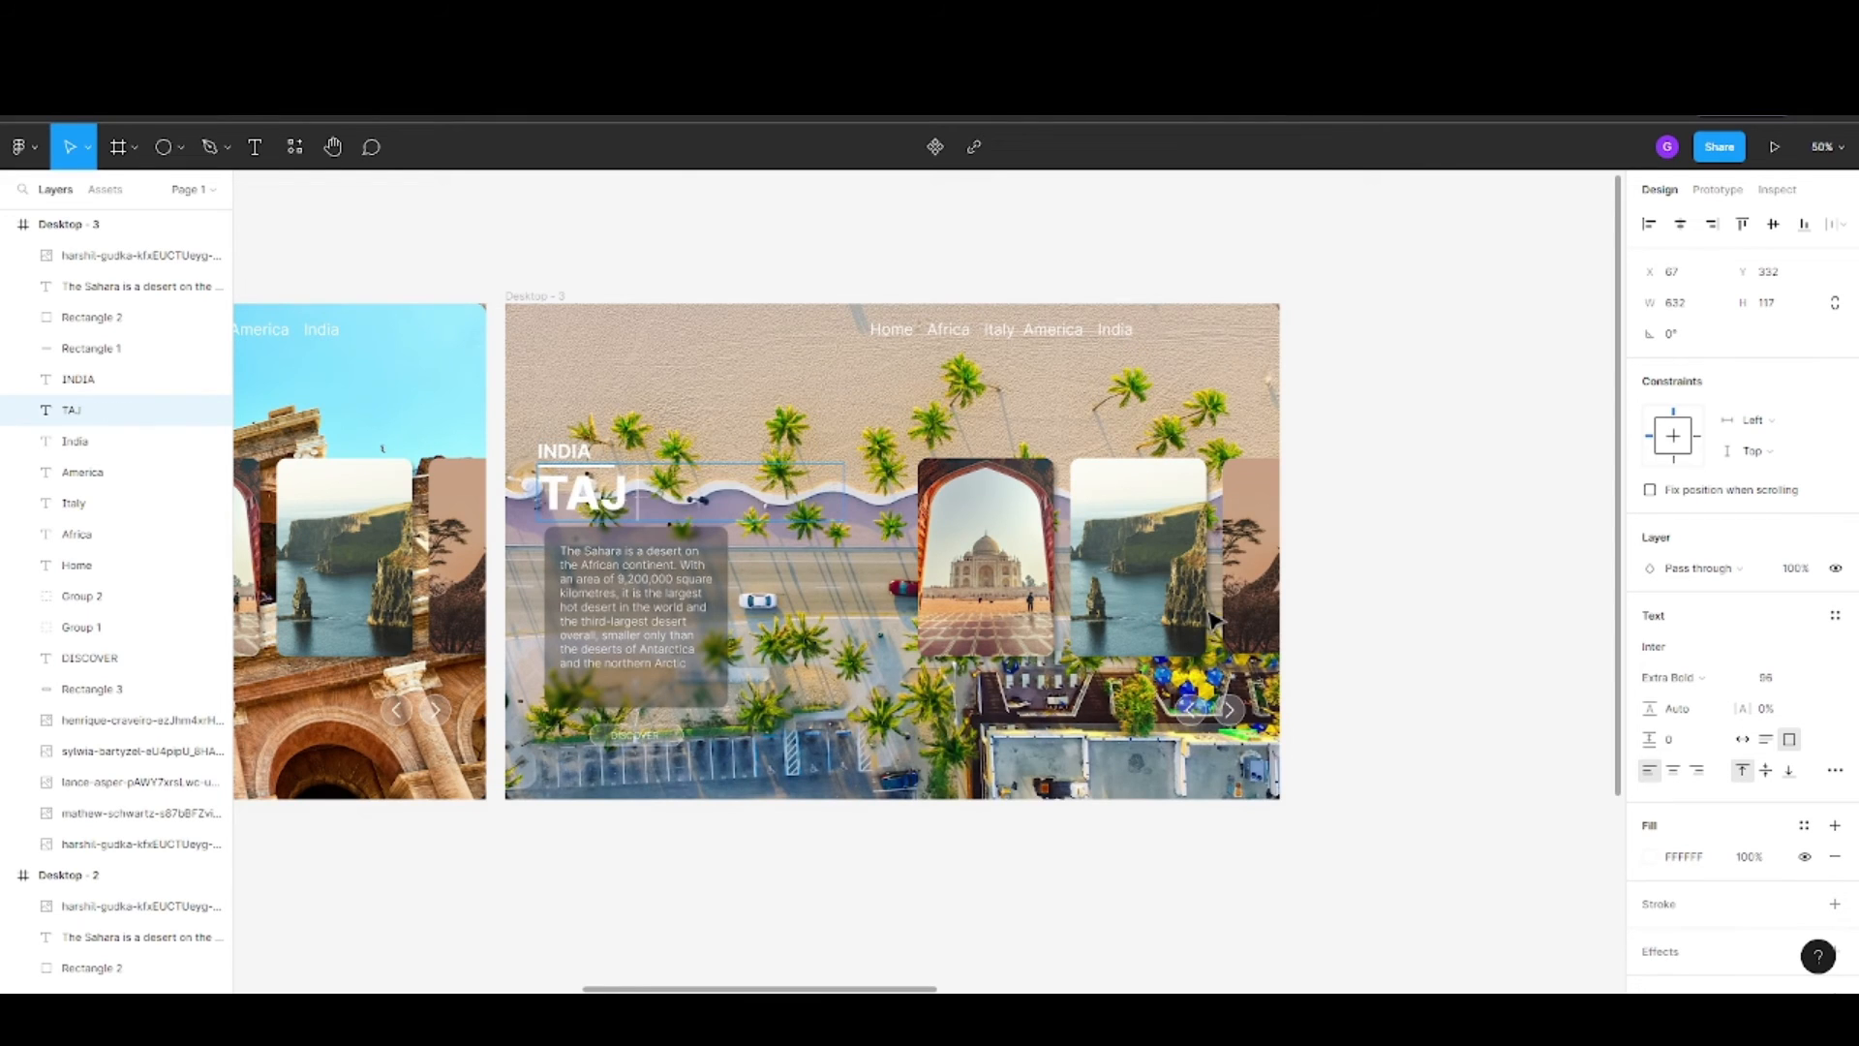
key(BackSpace)
key(BackSpace)
key(BackSpace)
text(HAL)
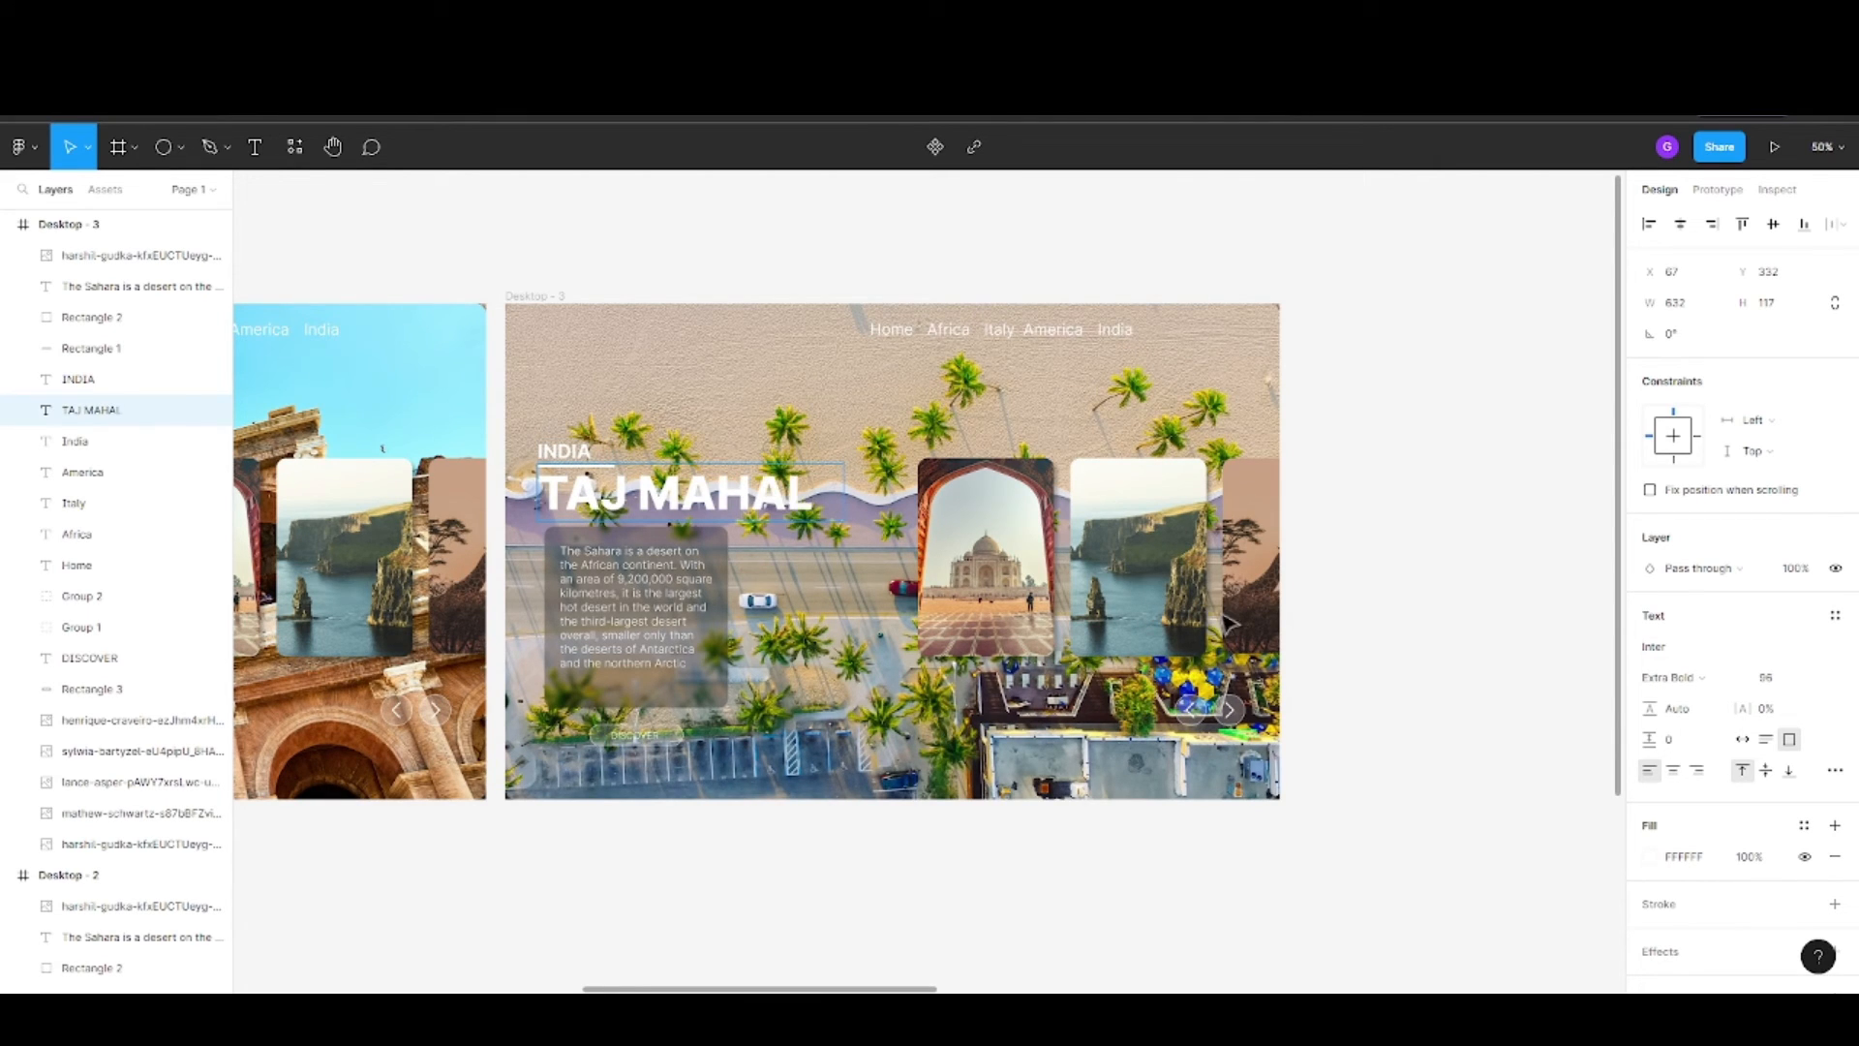
Set the large heading in Desktop - 3 to MIAMI and the small heading above it to USA
click(136, 751)
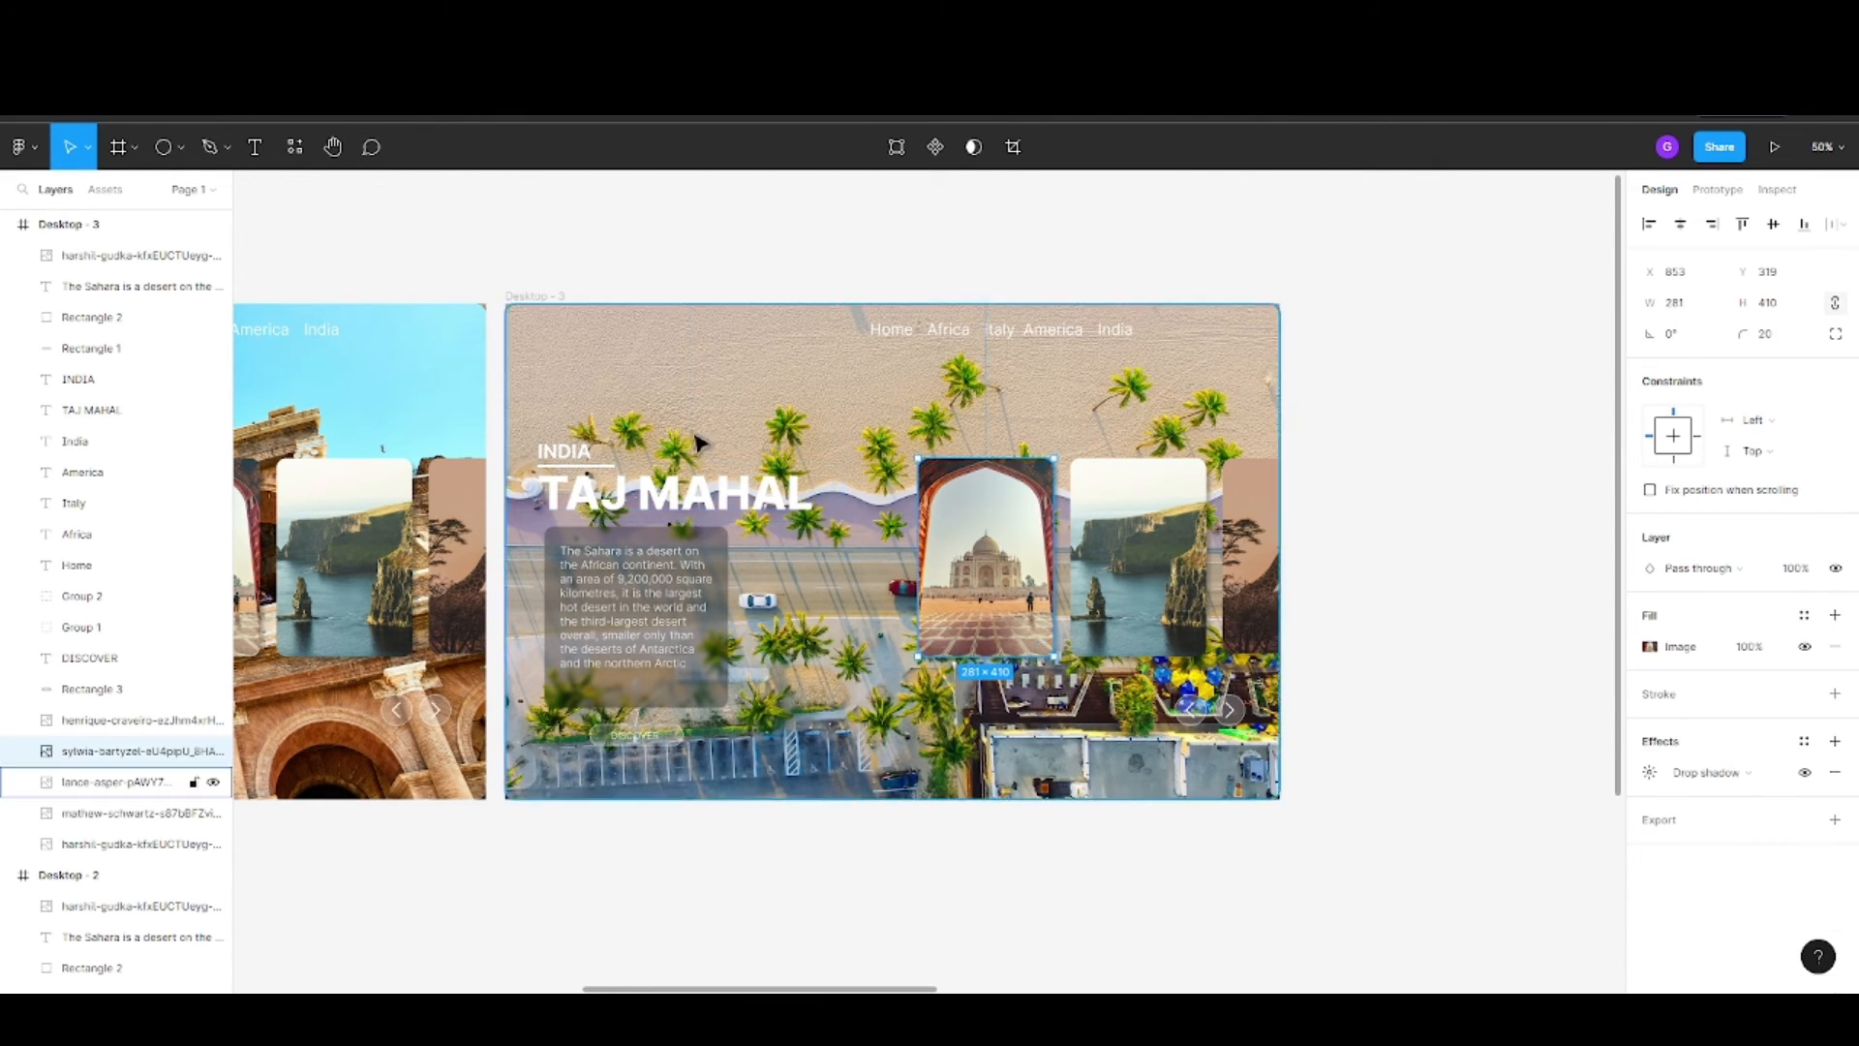
double_click(620, 496)
text(MIAMI)
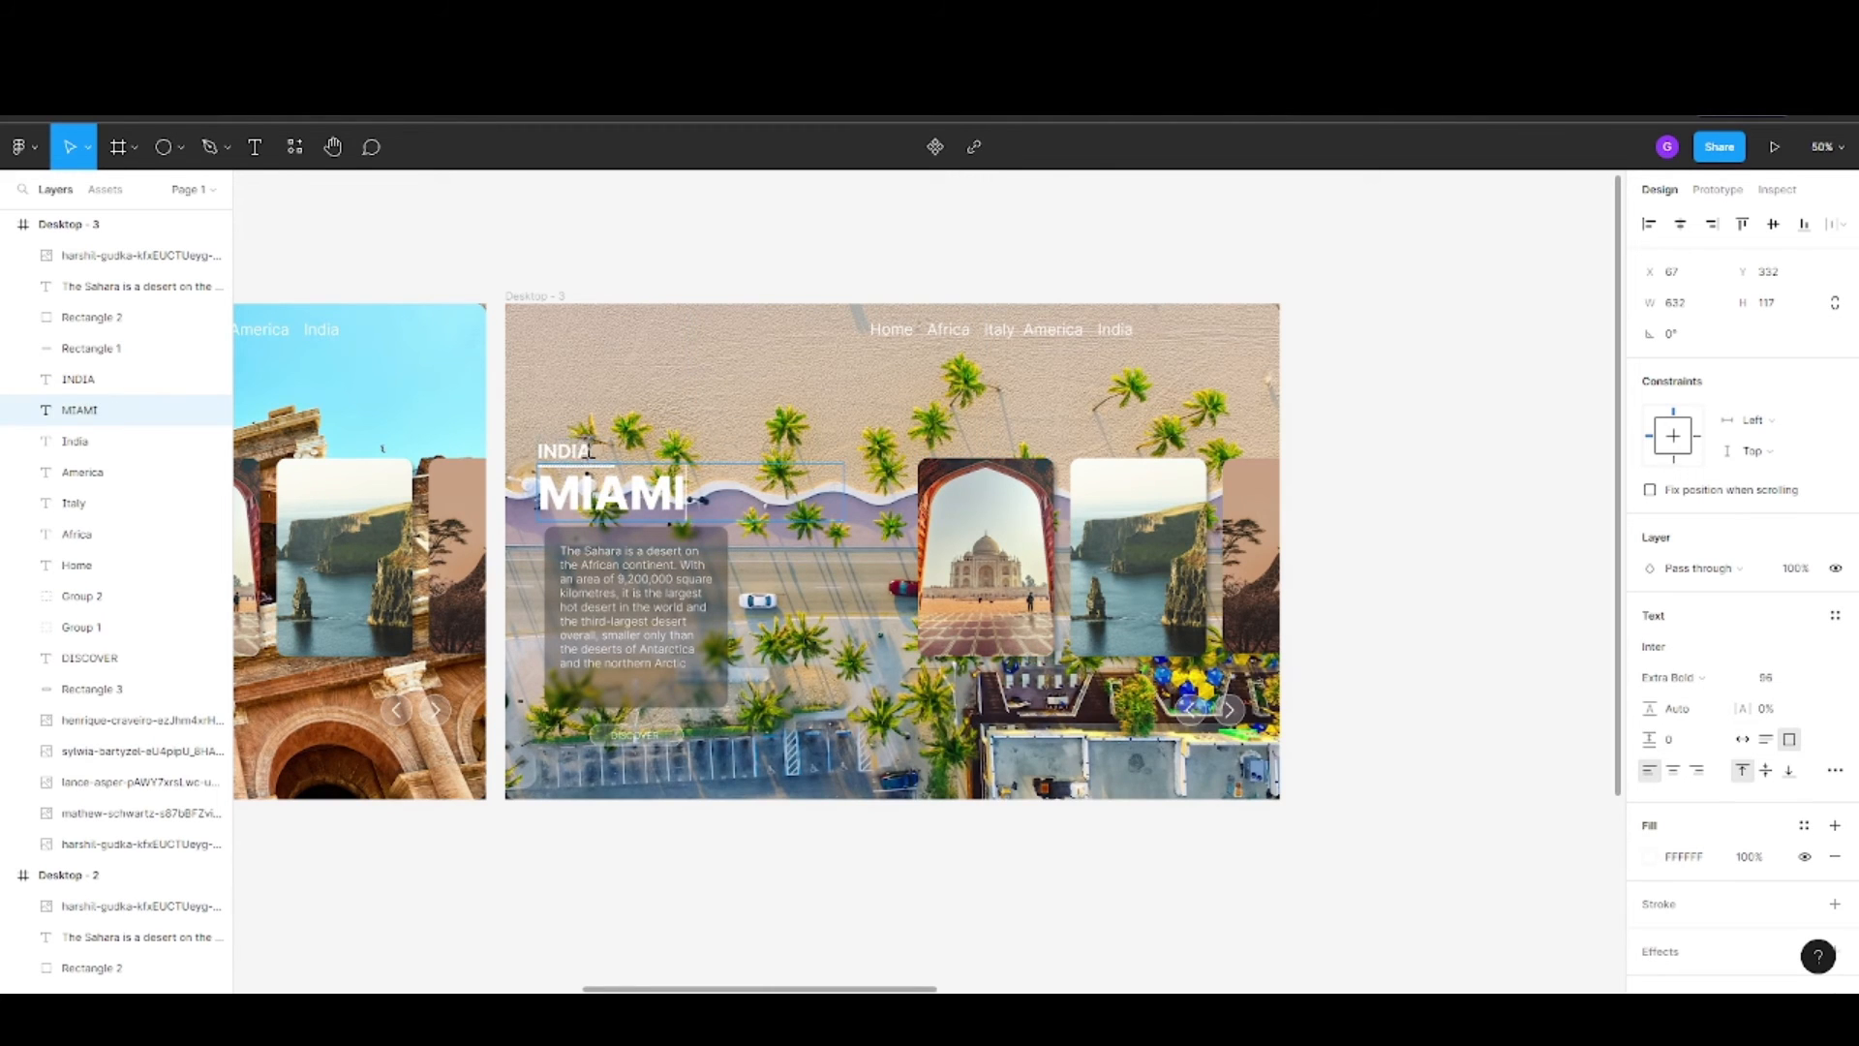
double_click(588, 453)
click(1484, 741)
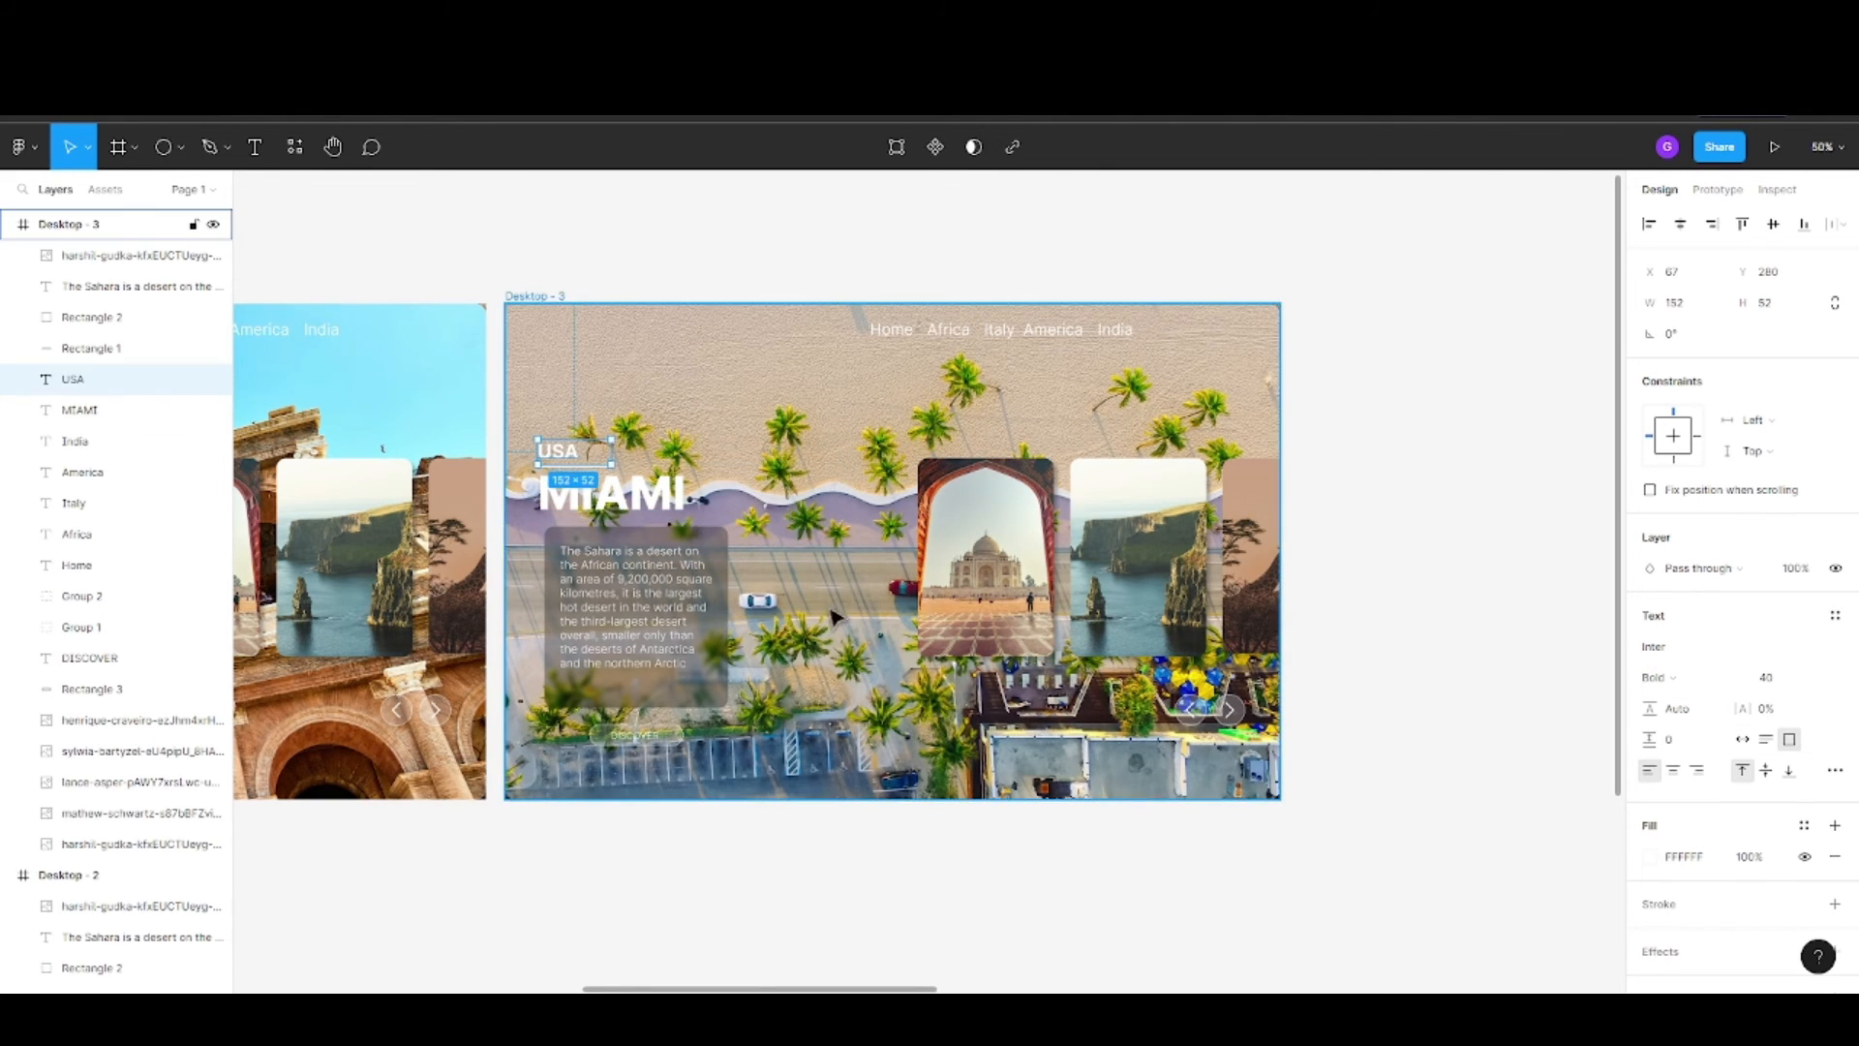
Move the Taj Mahal, cliff and giraffe cards in Desktop - 3 left together until all three fit inside the frame
click(835, 703)
click(1007, 600)
shift+click(1153, 578)
shift+click(1249, 562)
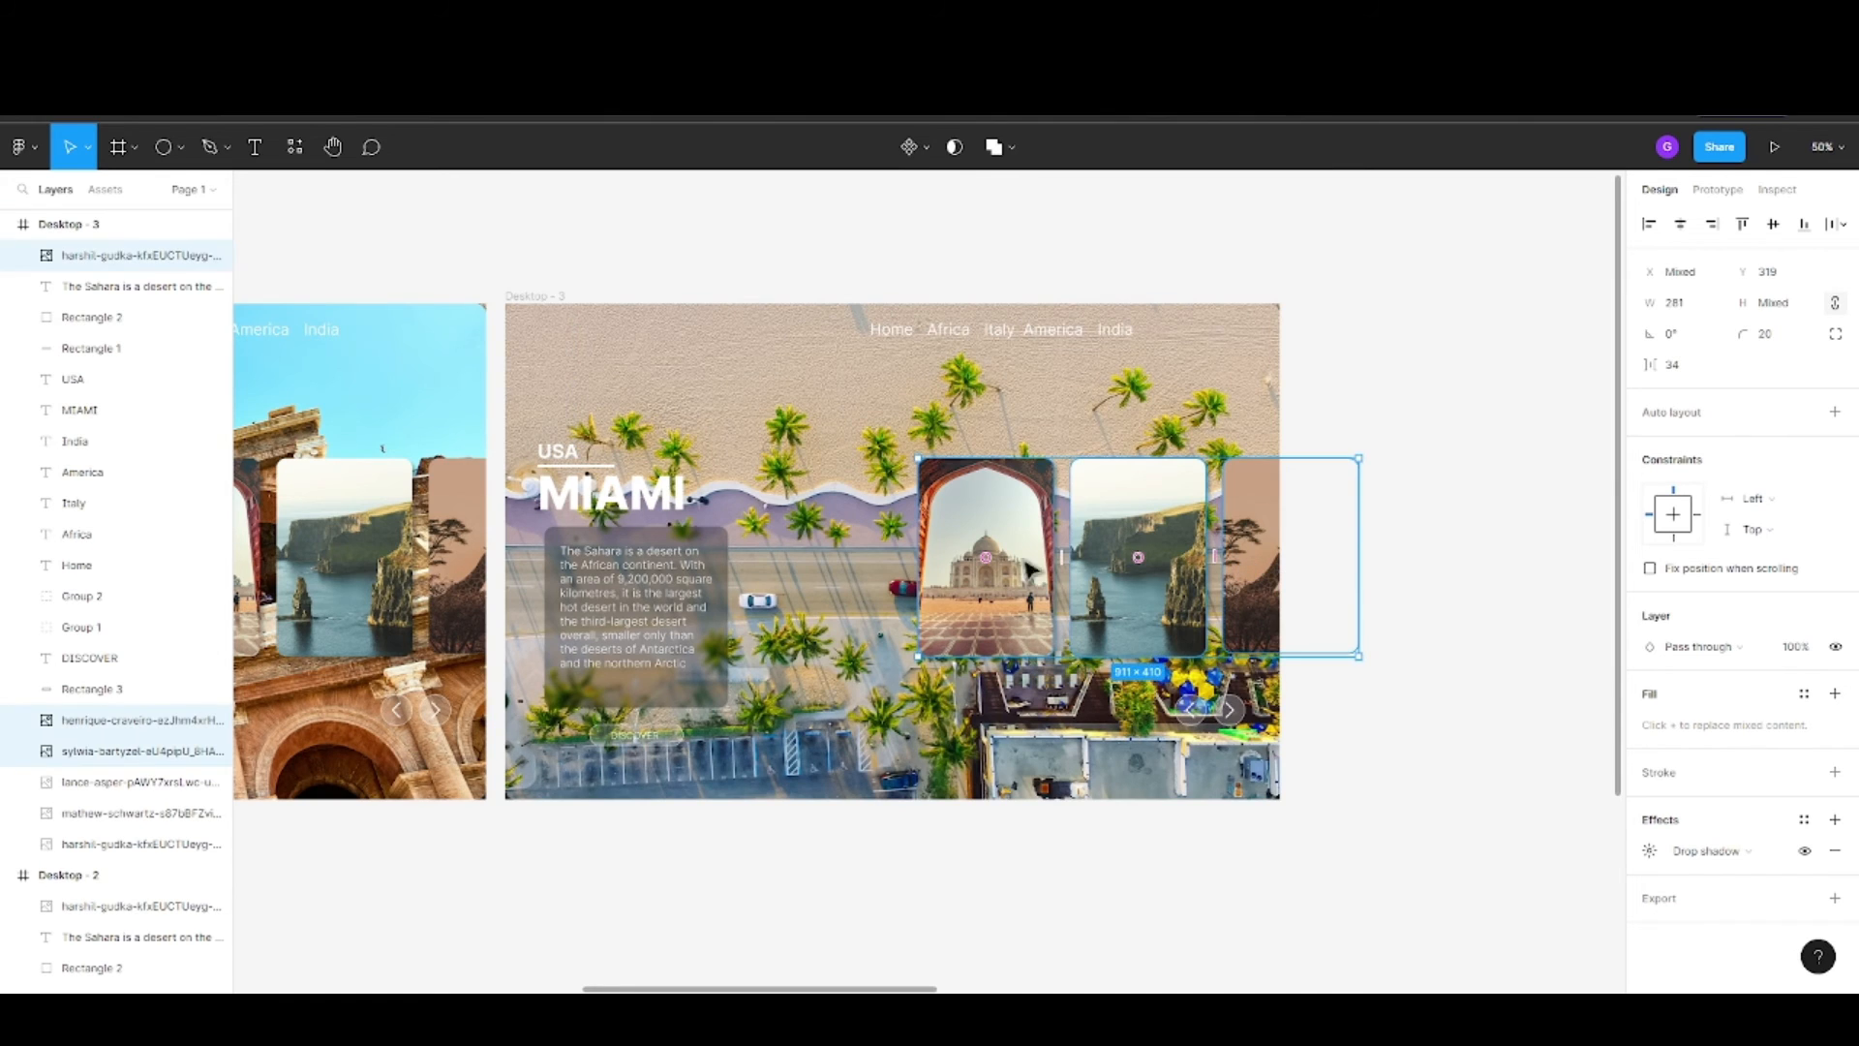
drag(997, 595, 850, 595)
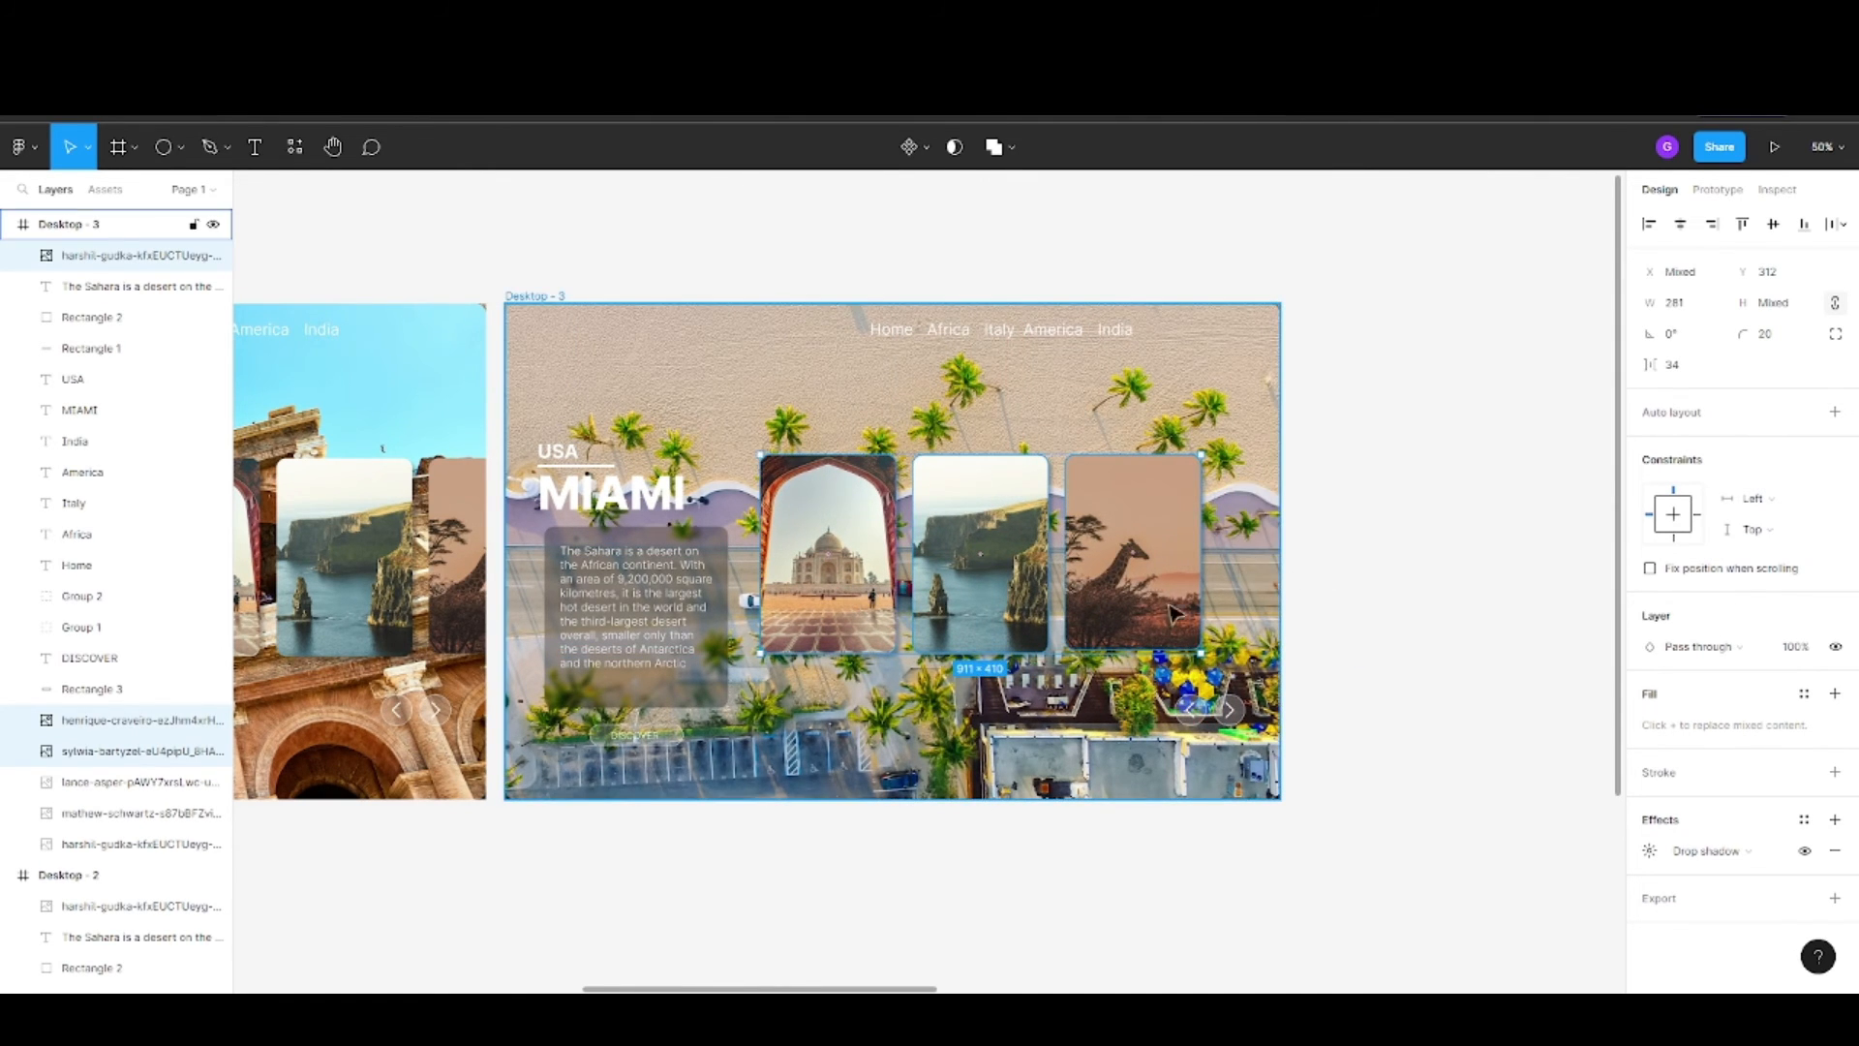
scroll(664, 735, down, 5)
click(561, 571)
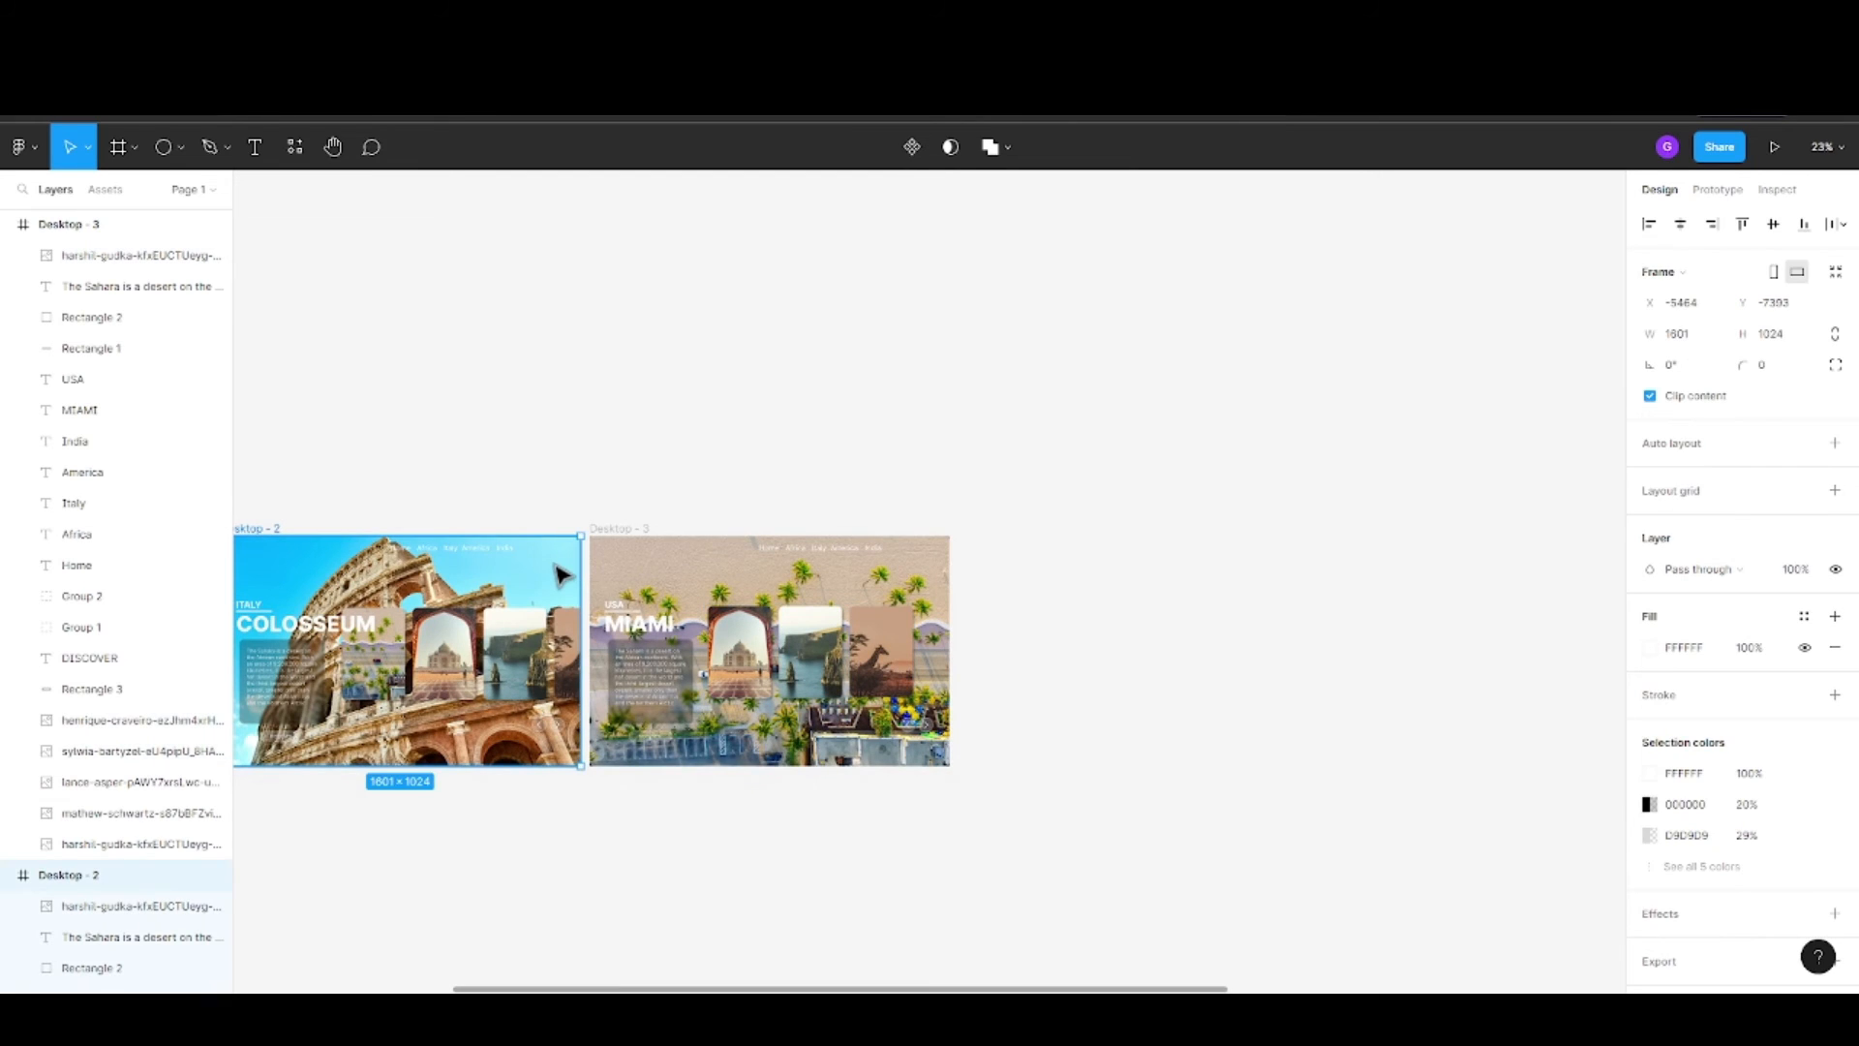
scroll(166, 784, down, 10)
click(112, 950)
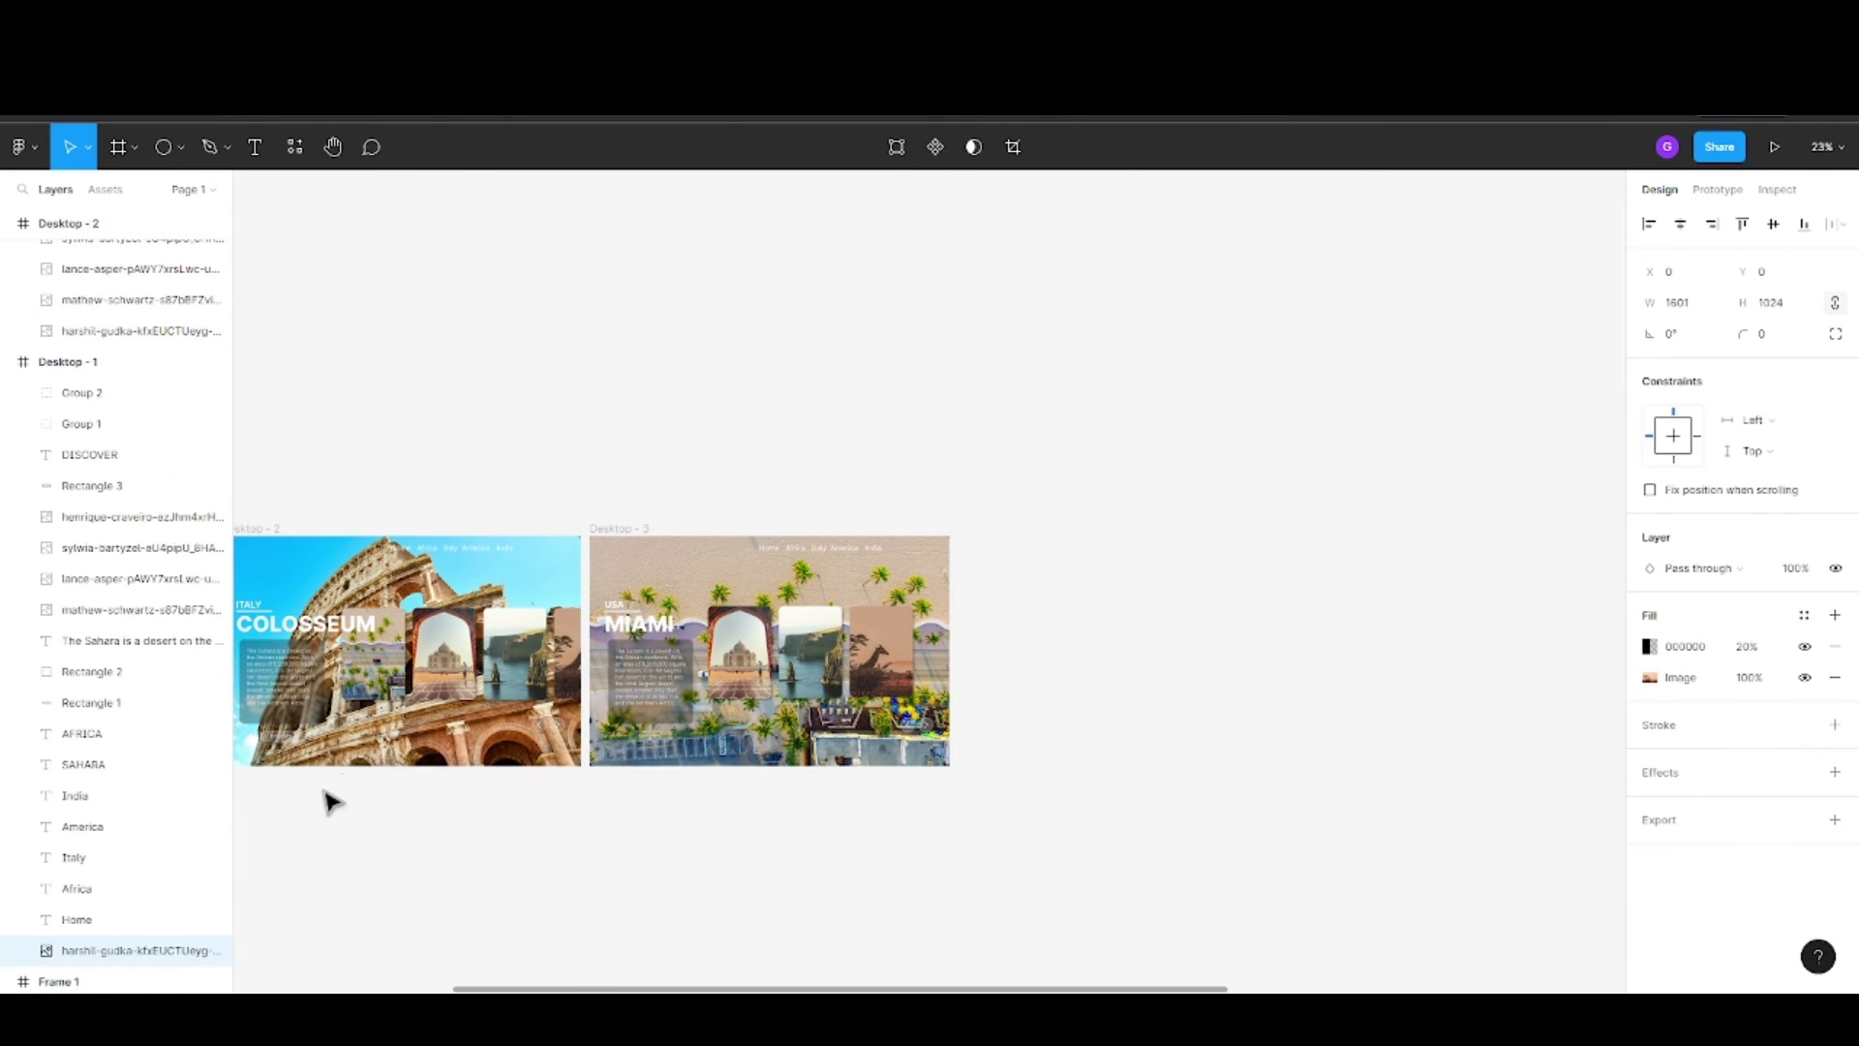
scroll(329, 802, left, 5)
drag(956, 594, 1148, 341)
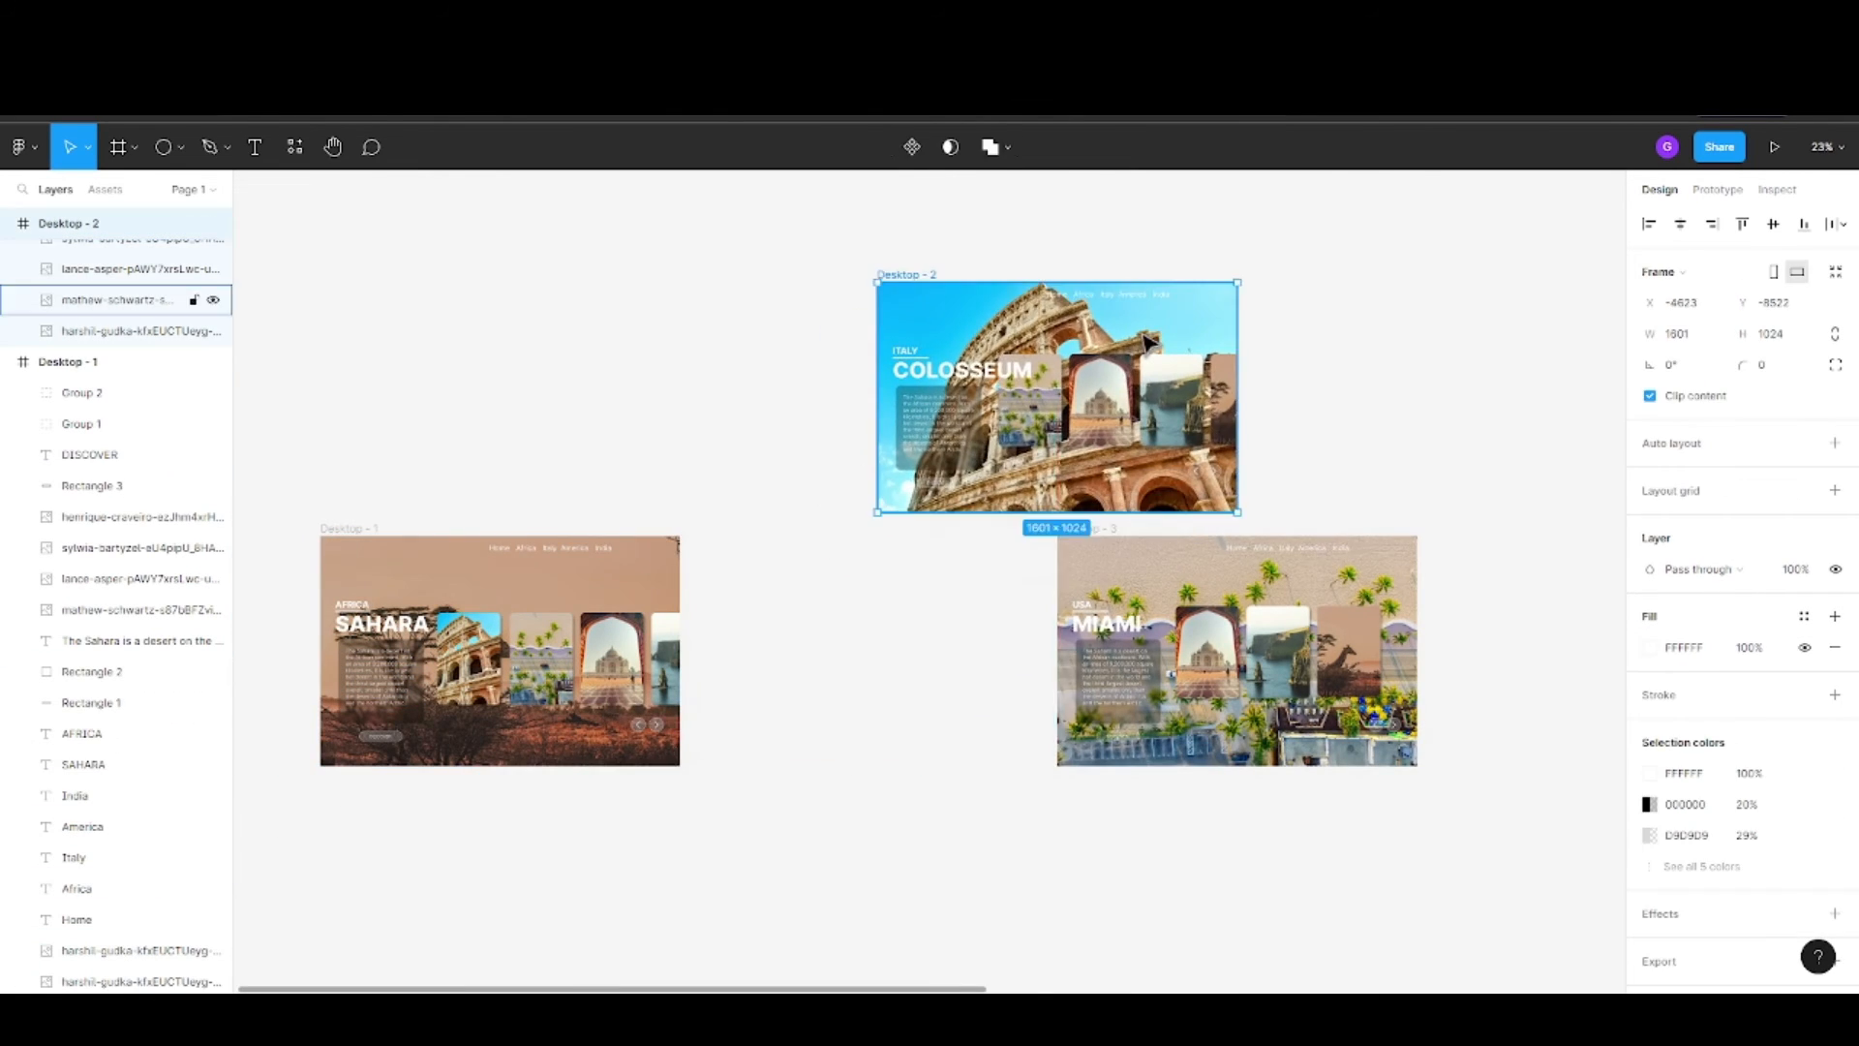
key(ctrl+z)
mouse_move(112, 979)
mouse_down()
mouse_move(548, 860)
mouse_move(122, 978)
mouse_up()
click(718, 528)
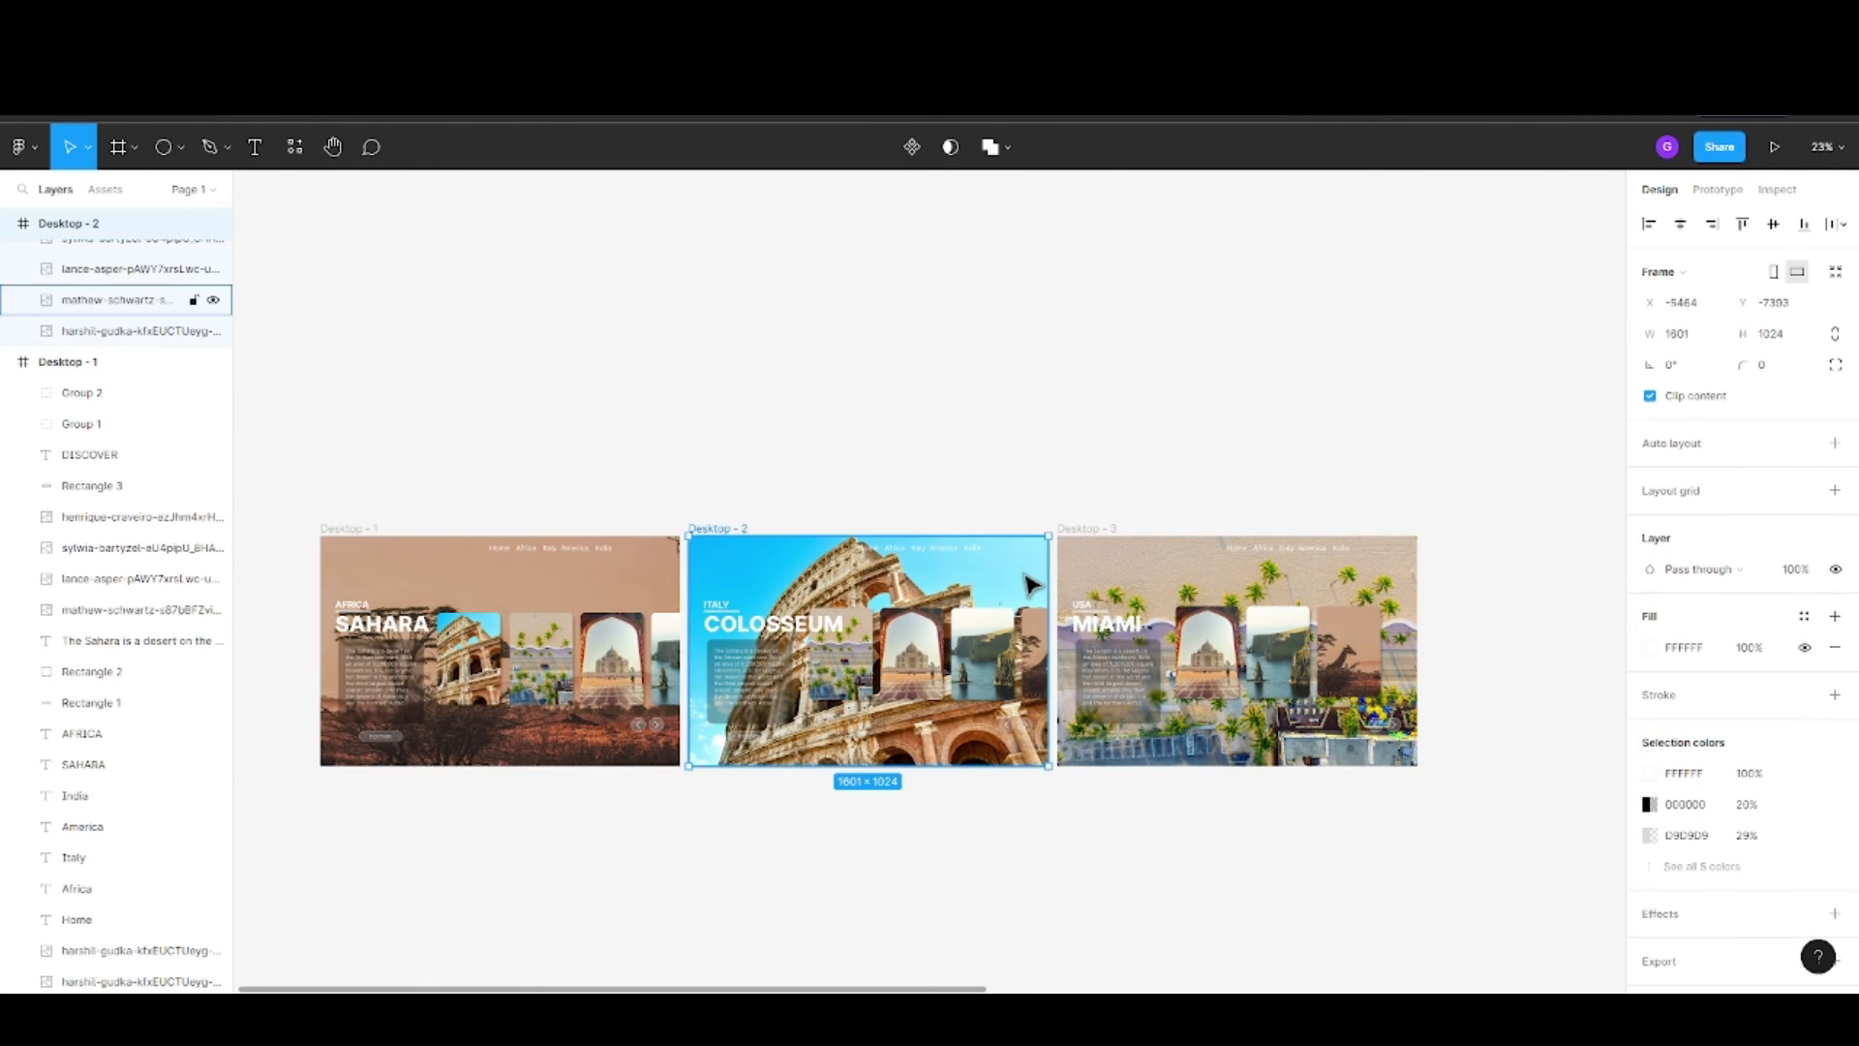
scroll(77, 484, up, 5)
click(103, 770)
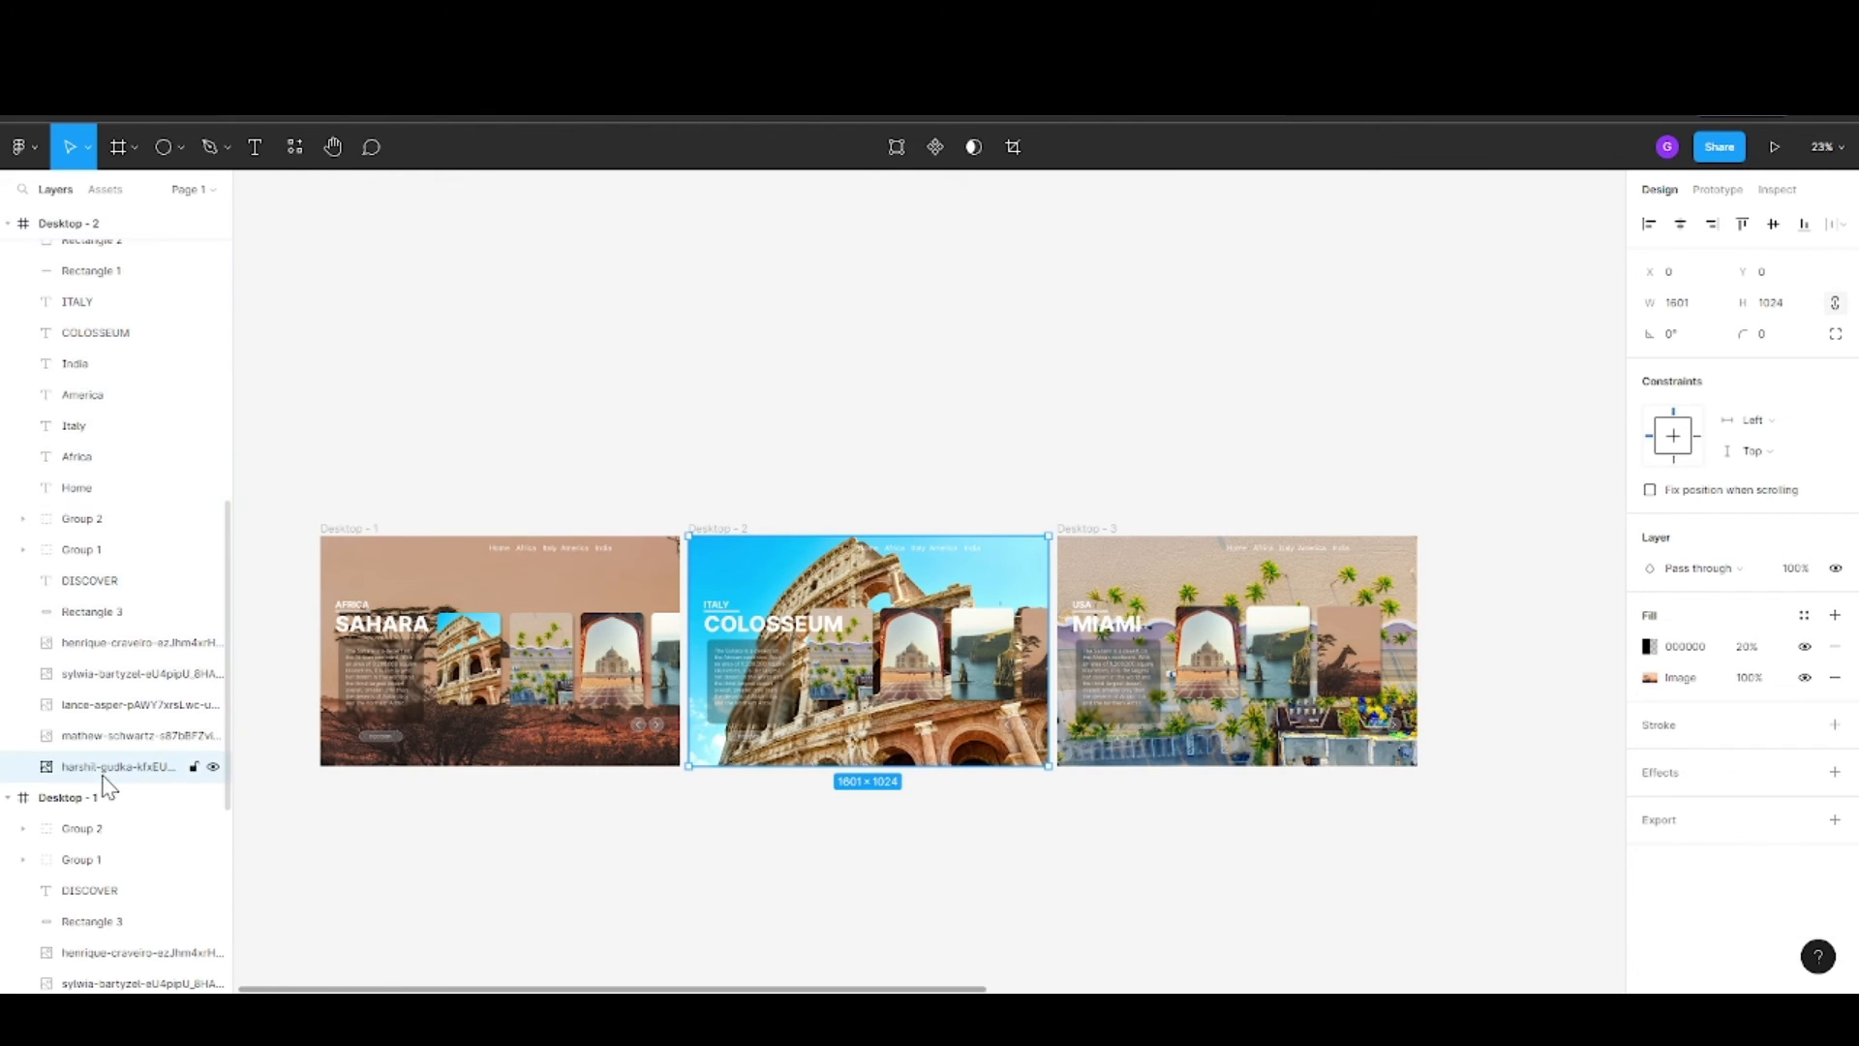
drag(789, 595, 915, 436)
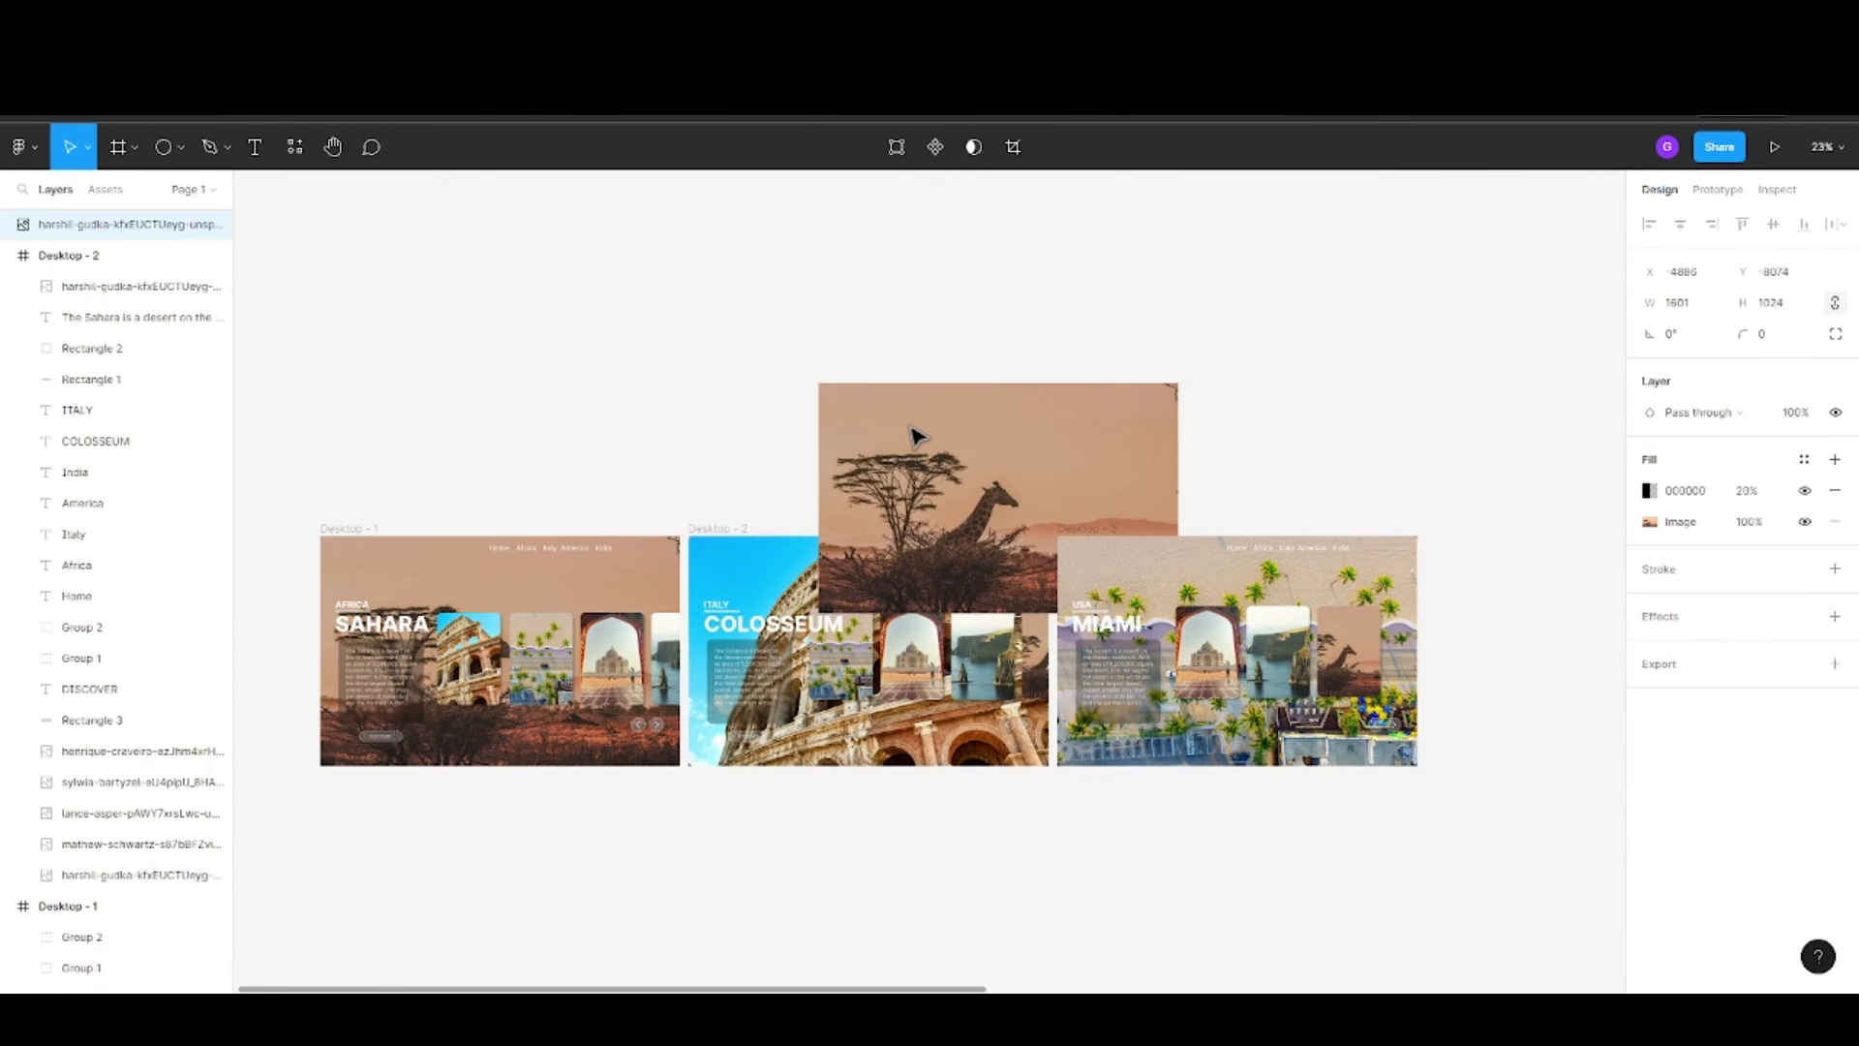
key(Delete)
Copy the Colosseum background image out of Desktop - 2 and place the copy at the right edge of Desktop - 3
click(116, 814)
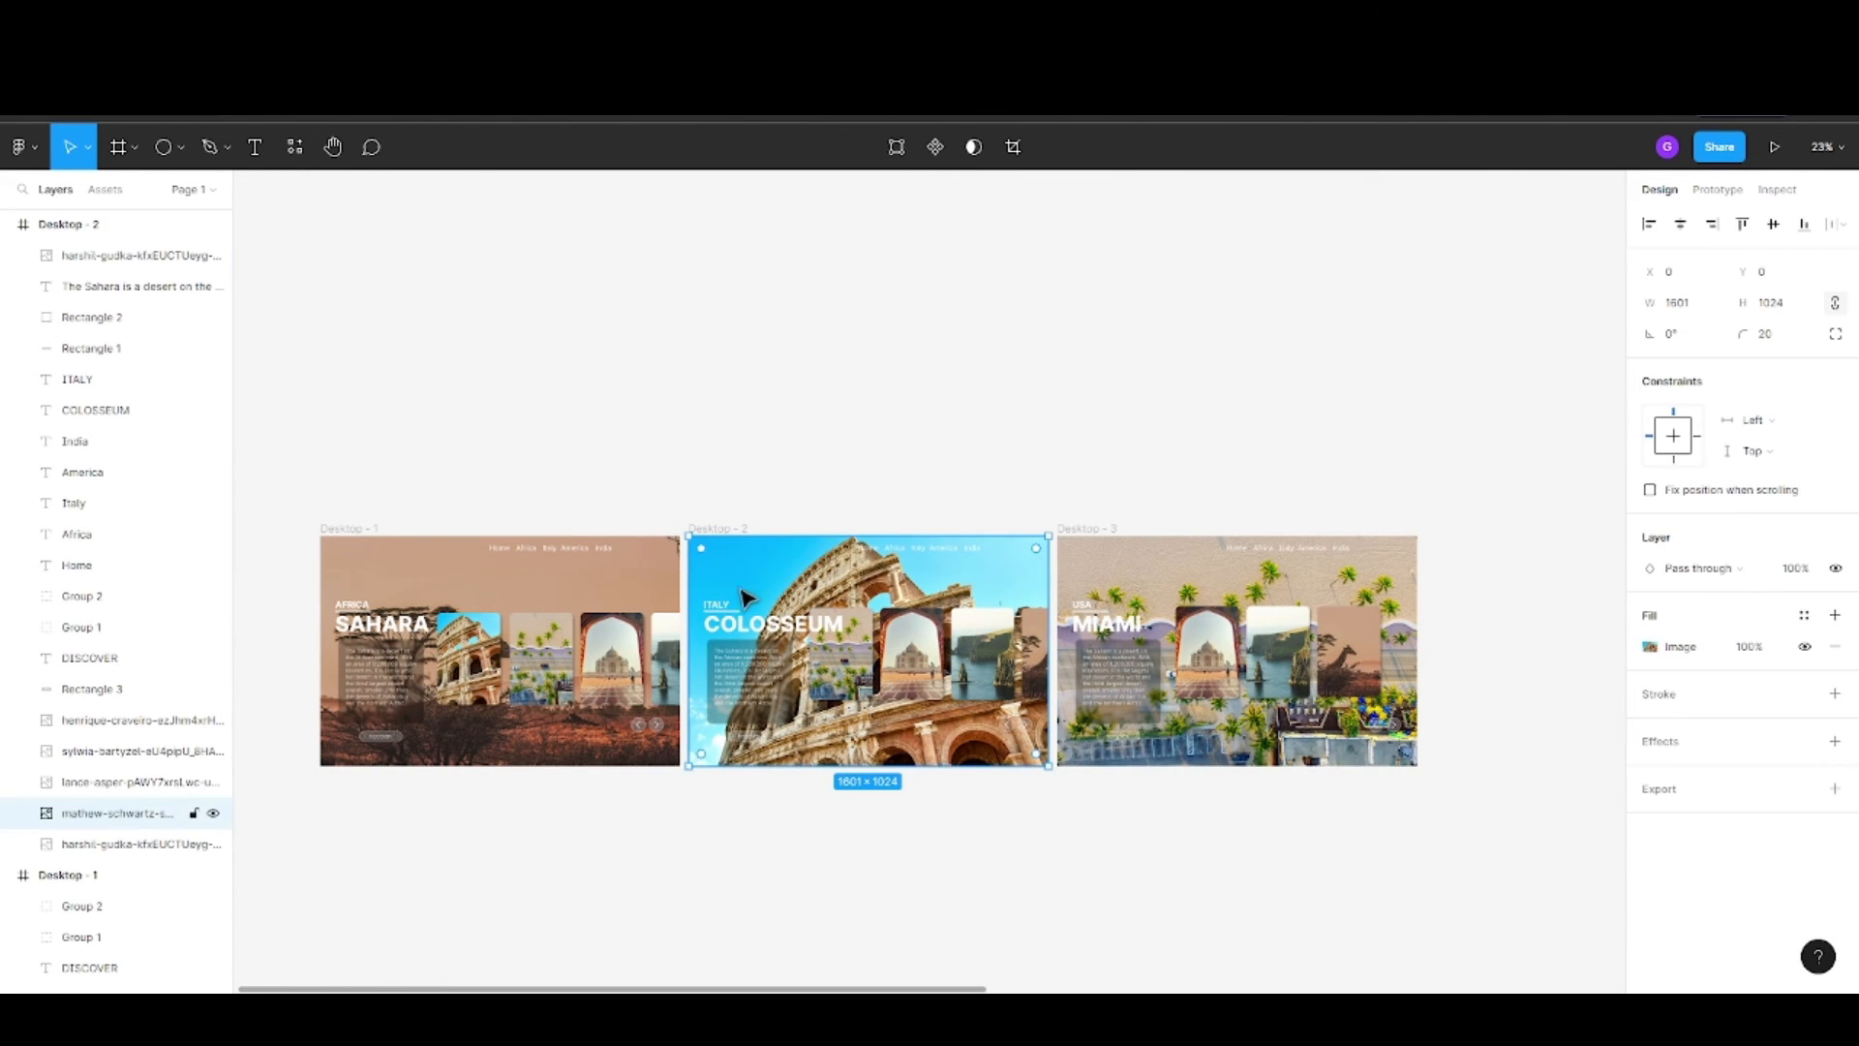
drag(762, 570, 938, 336)
scroll(938, 336, down, 3)
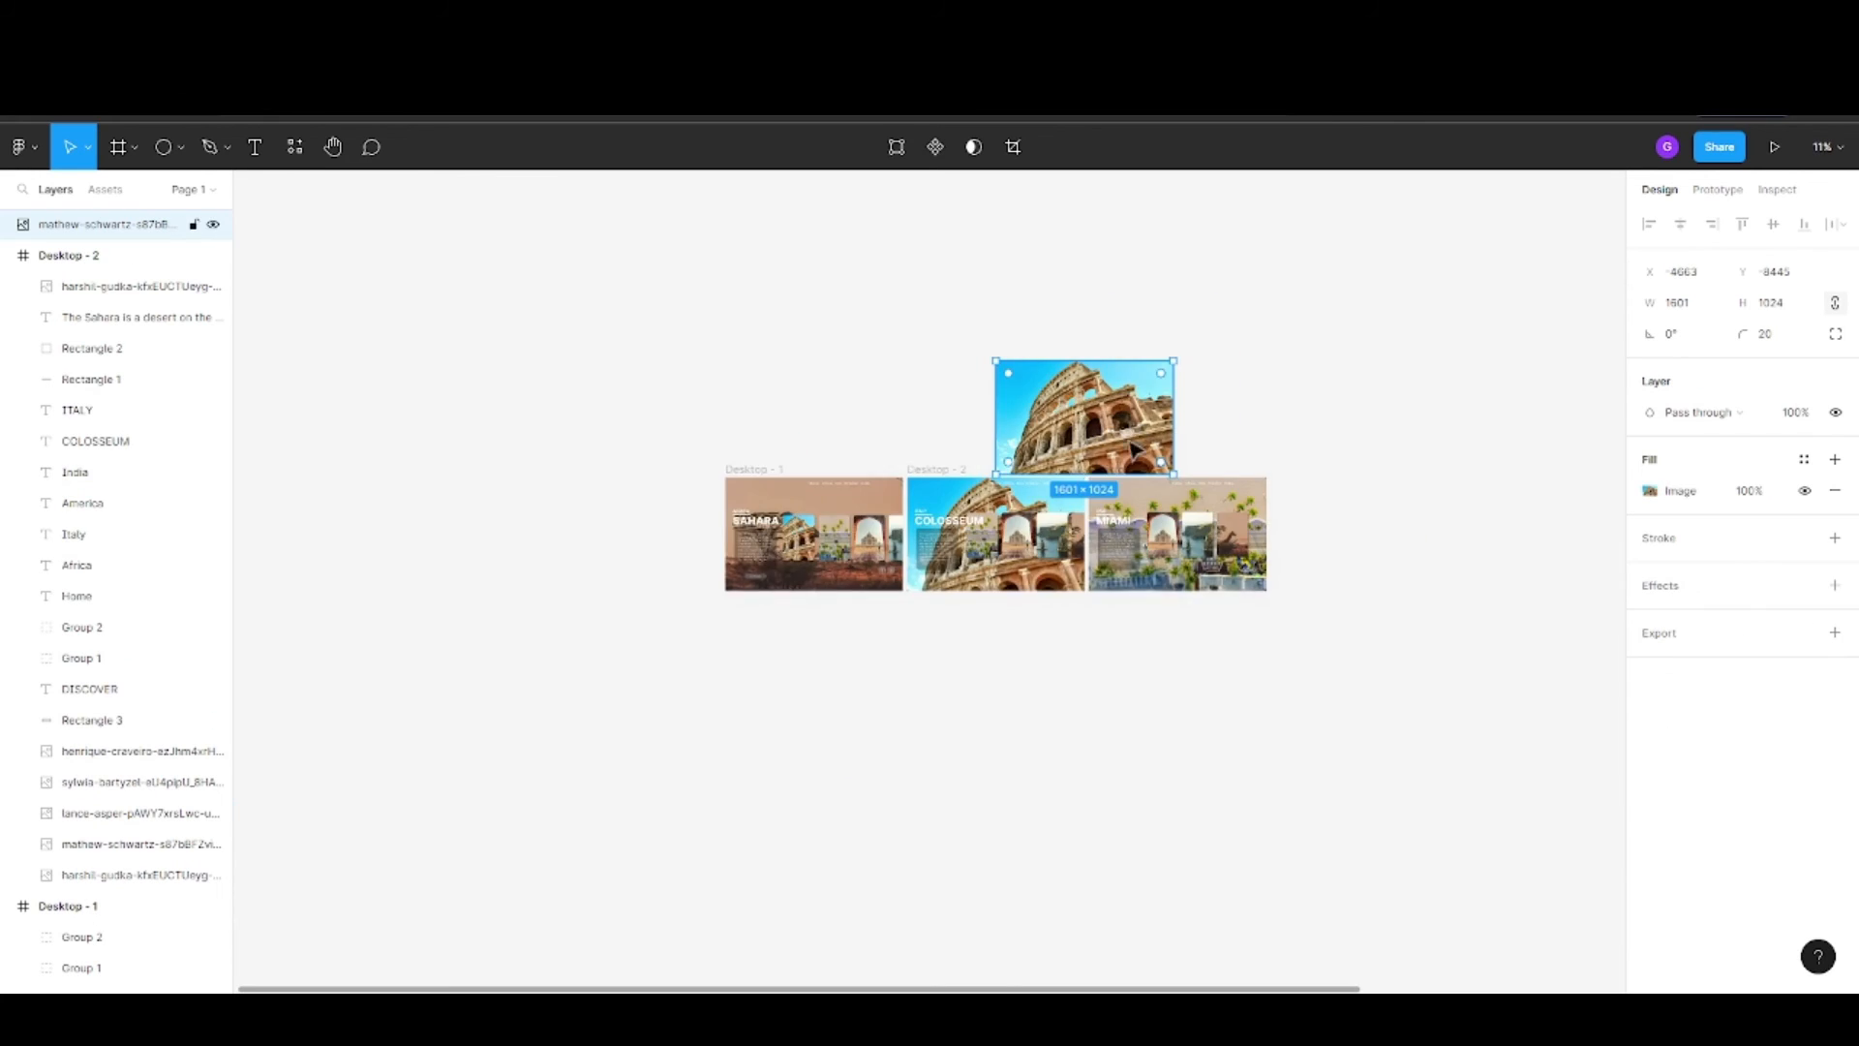
scroll(1097, 414, up, 5)
scroll(1097, 414, down, 4)
drag(1056, 360, 1460, 595)
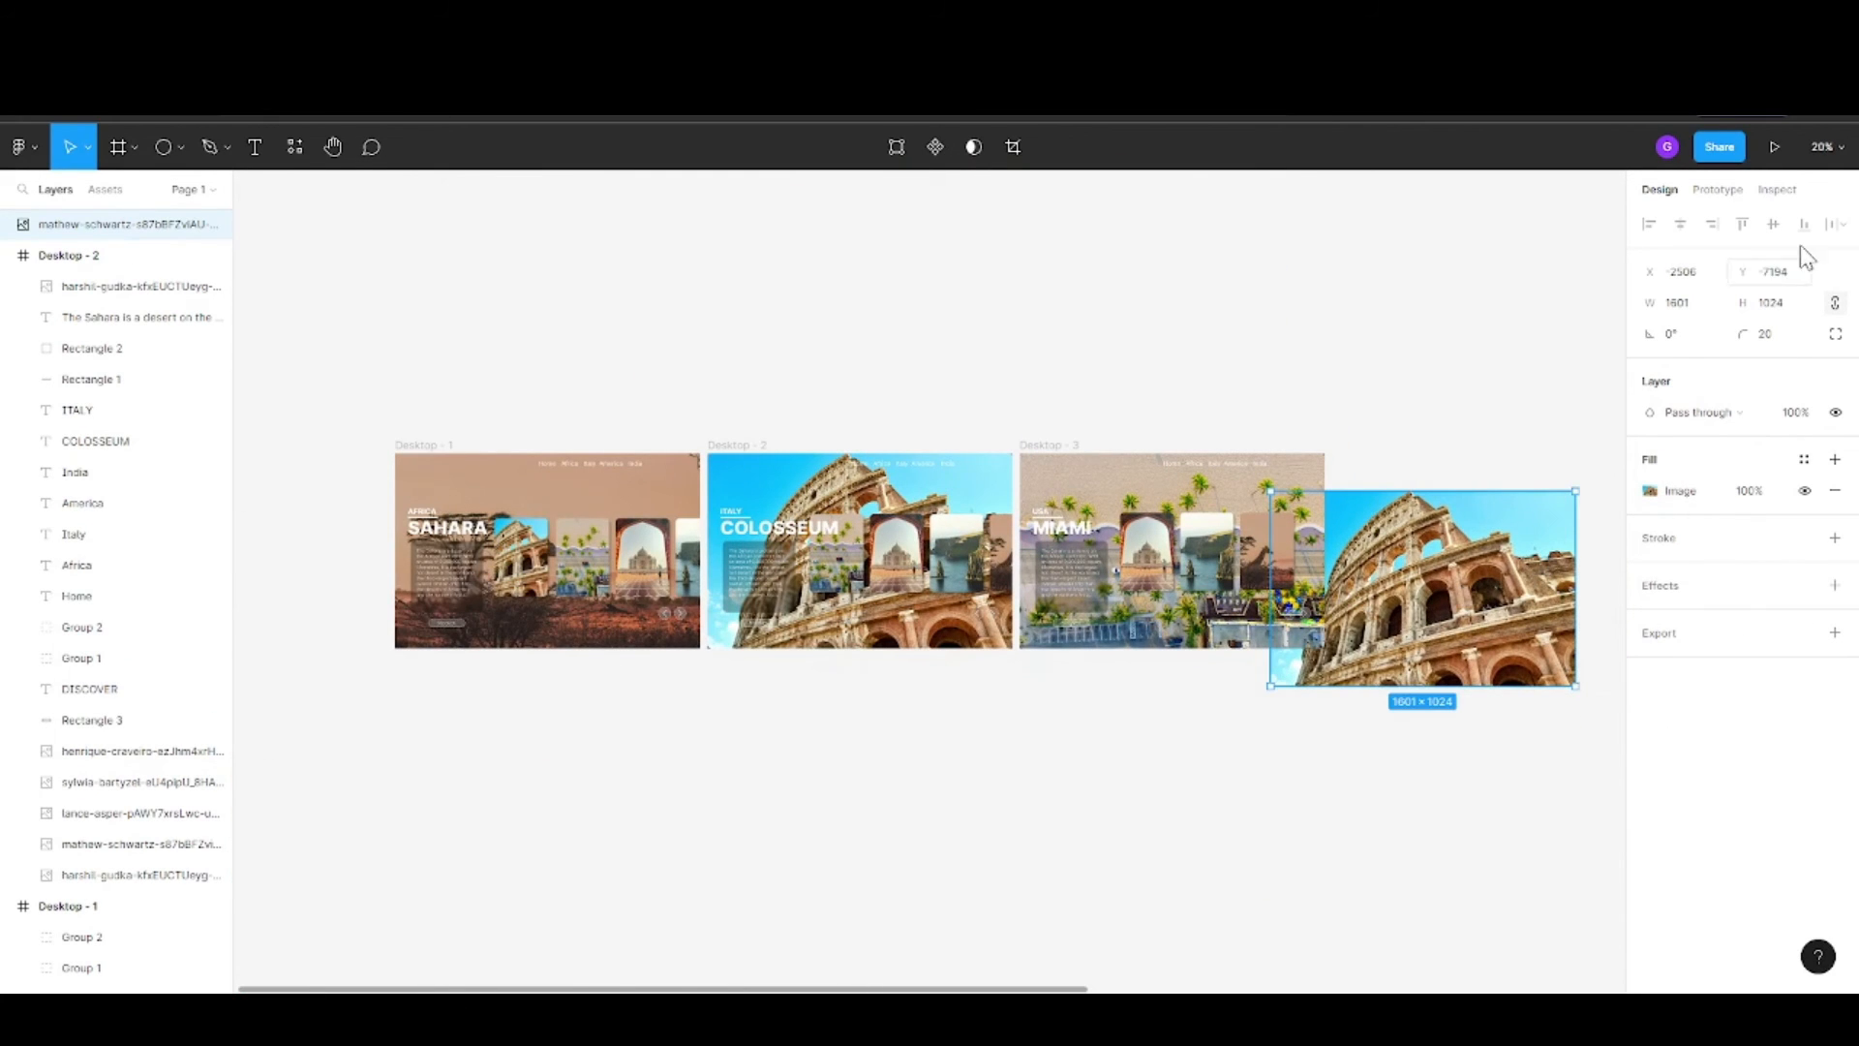
Resize the Colosseum copy to a 281 × 390 card and place it inside Desktop - 3 beside the giraffe card
text(281)
key(Return)
scroll(1295, 550, up, 3)
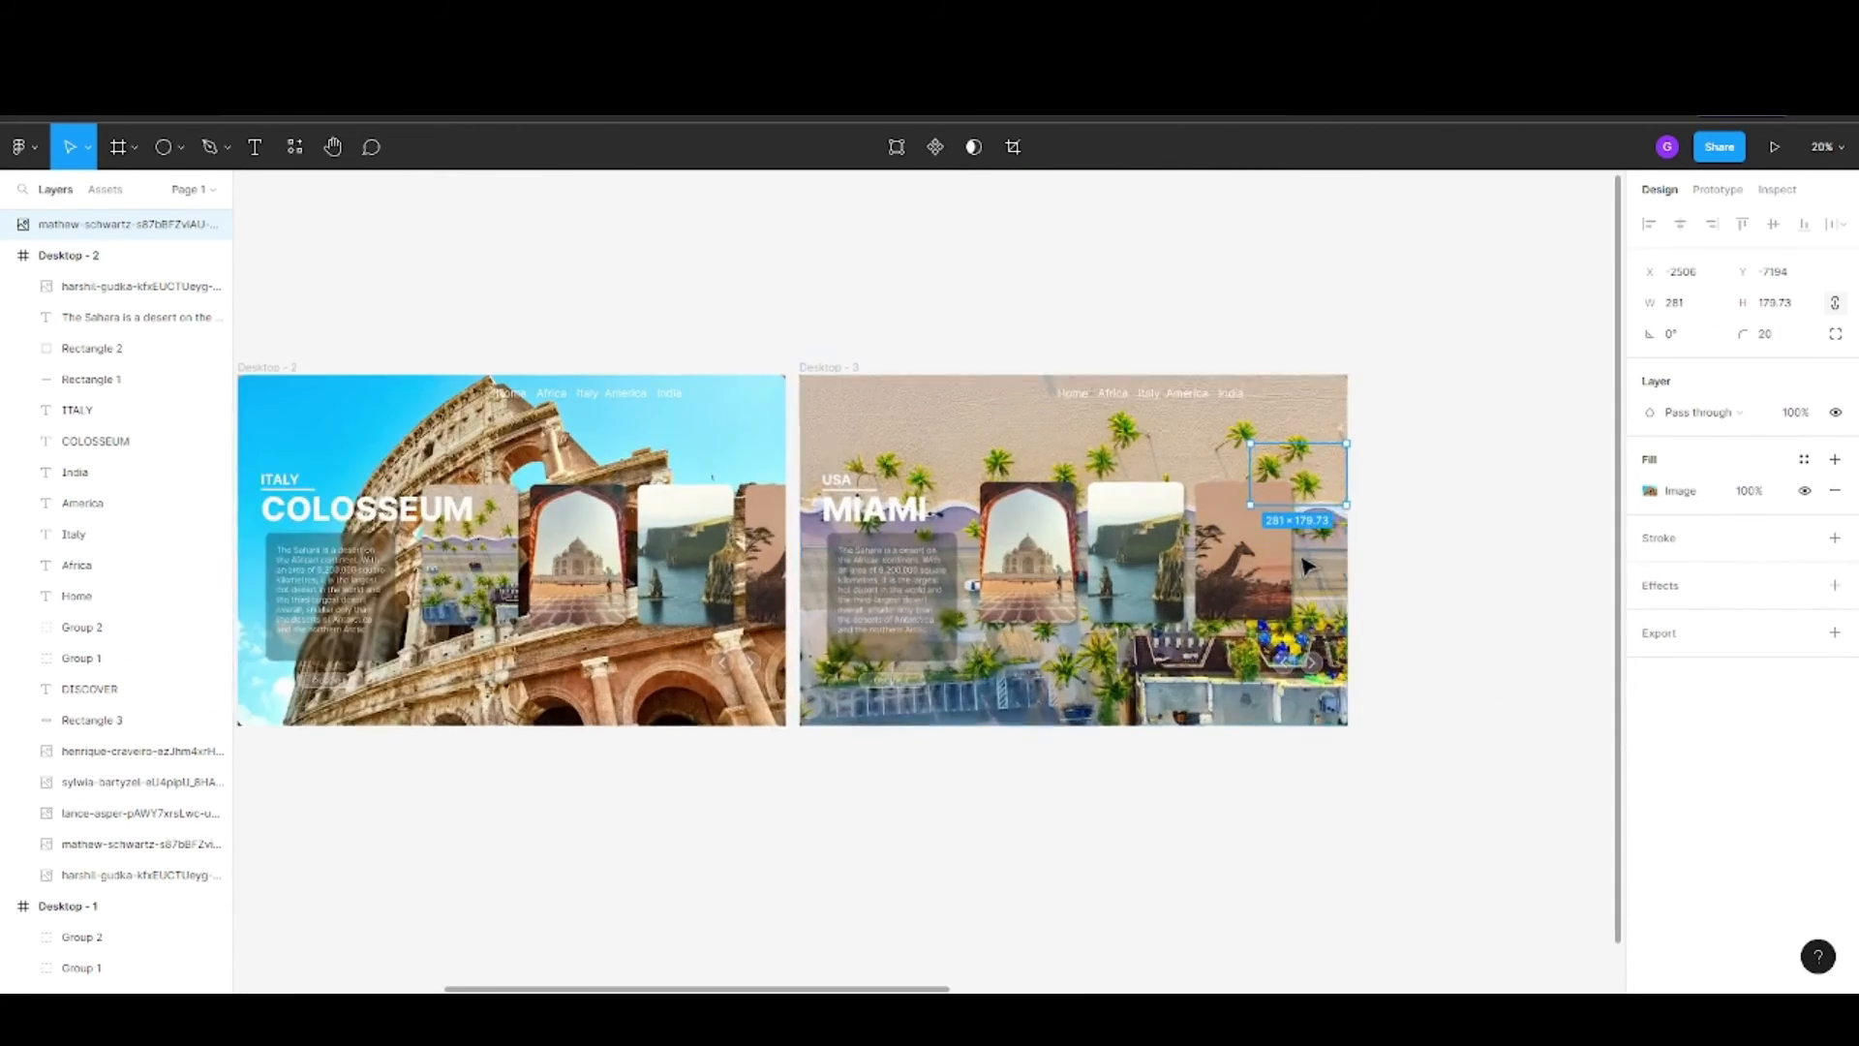
drag(1325, 468, 1234, 344)
drag(96, 879, 78, 242)
drag(1209, 349, 1302, 520)
scroll(1333, 518, up, 3)
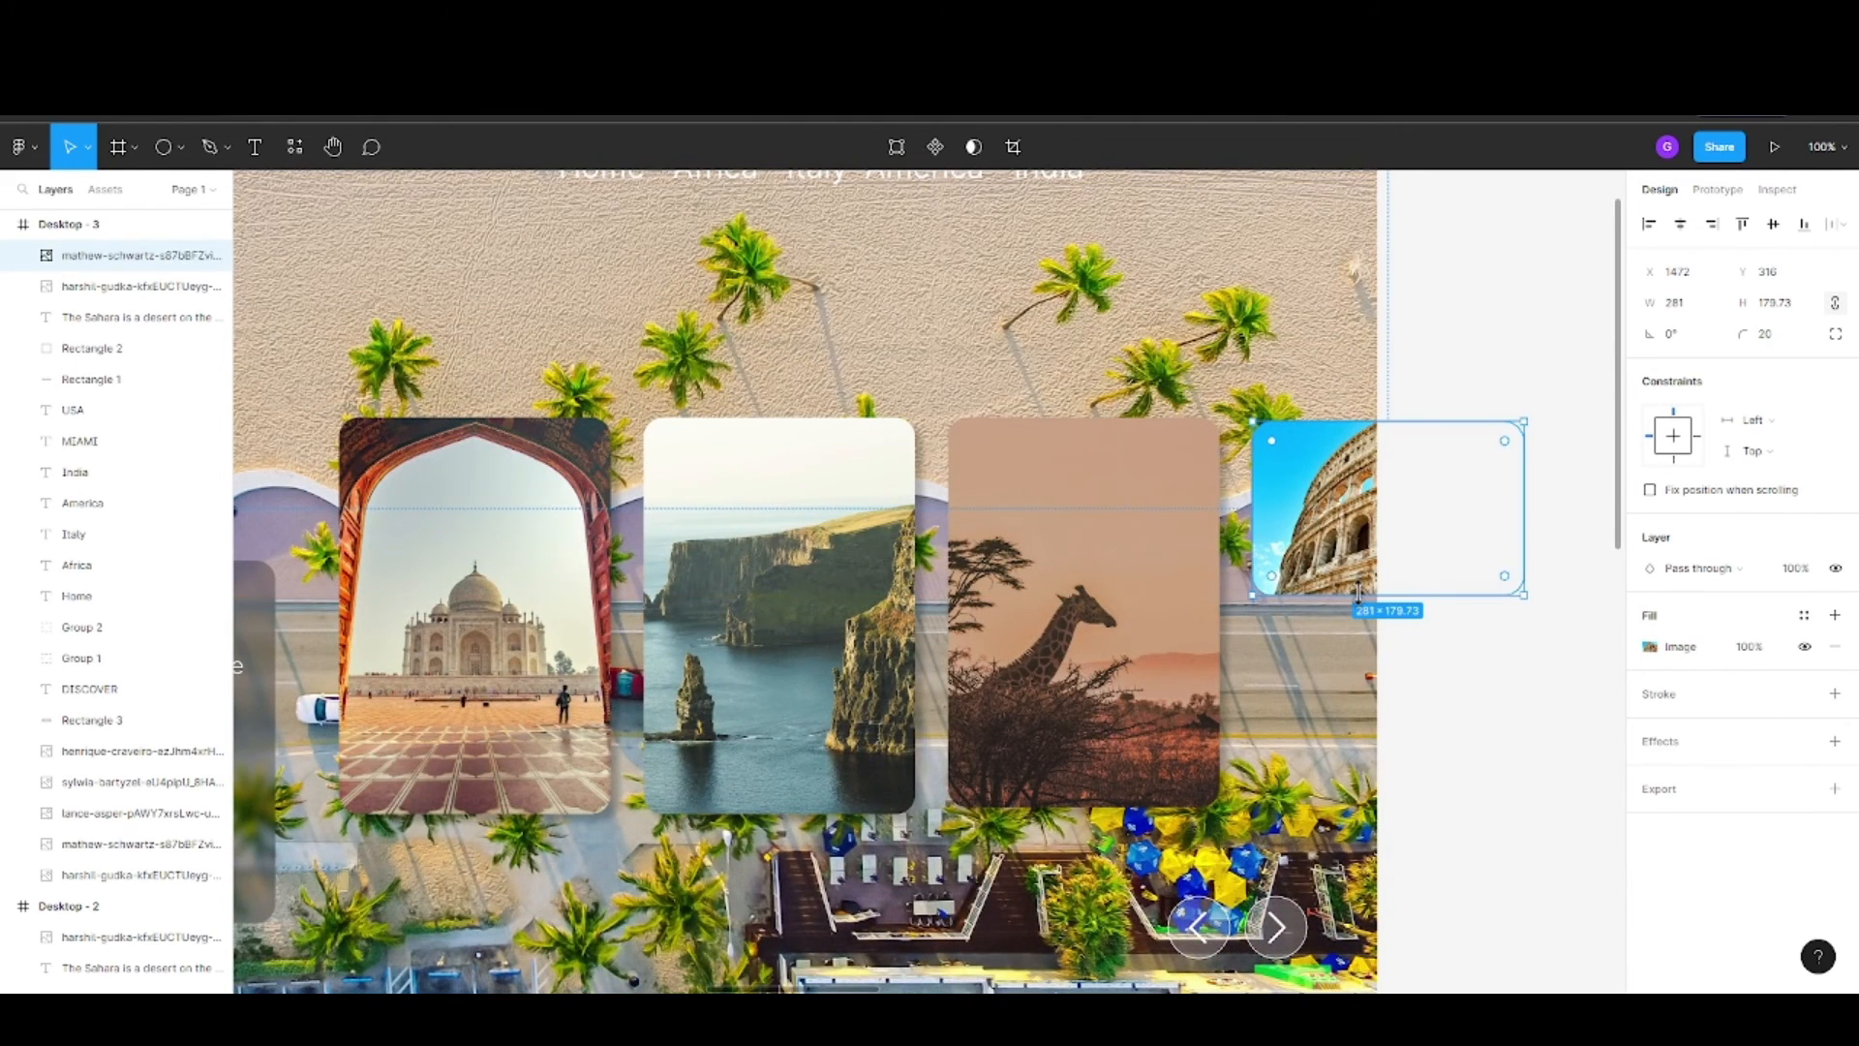
drag(1359, 594, 1361, 797)
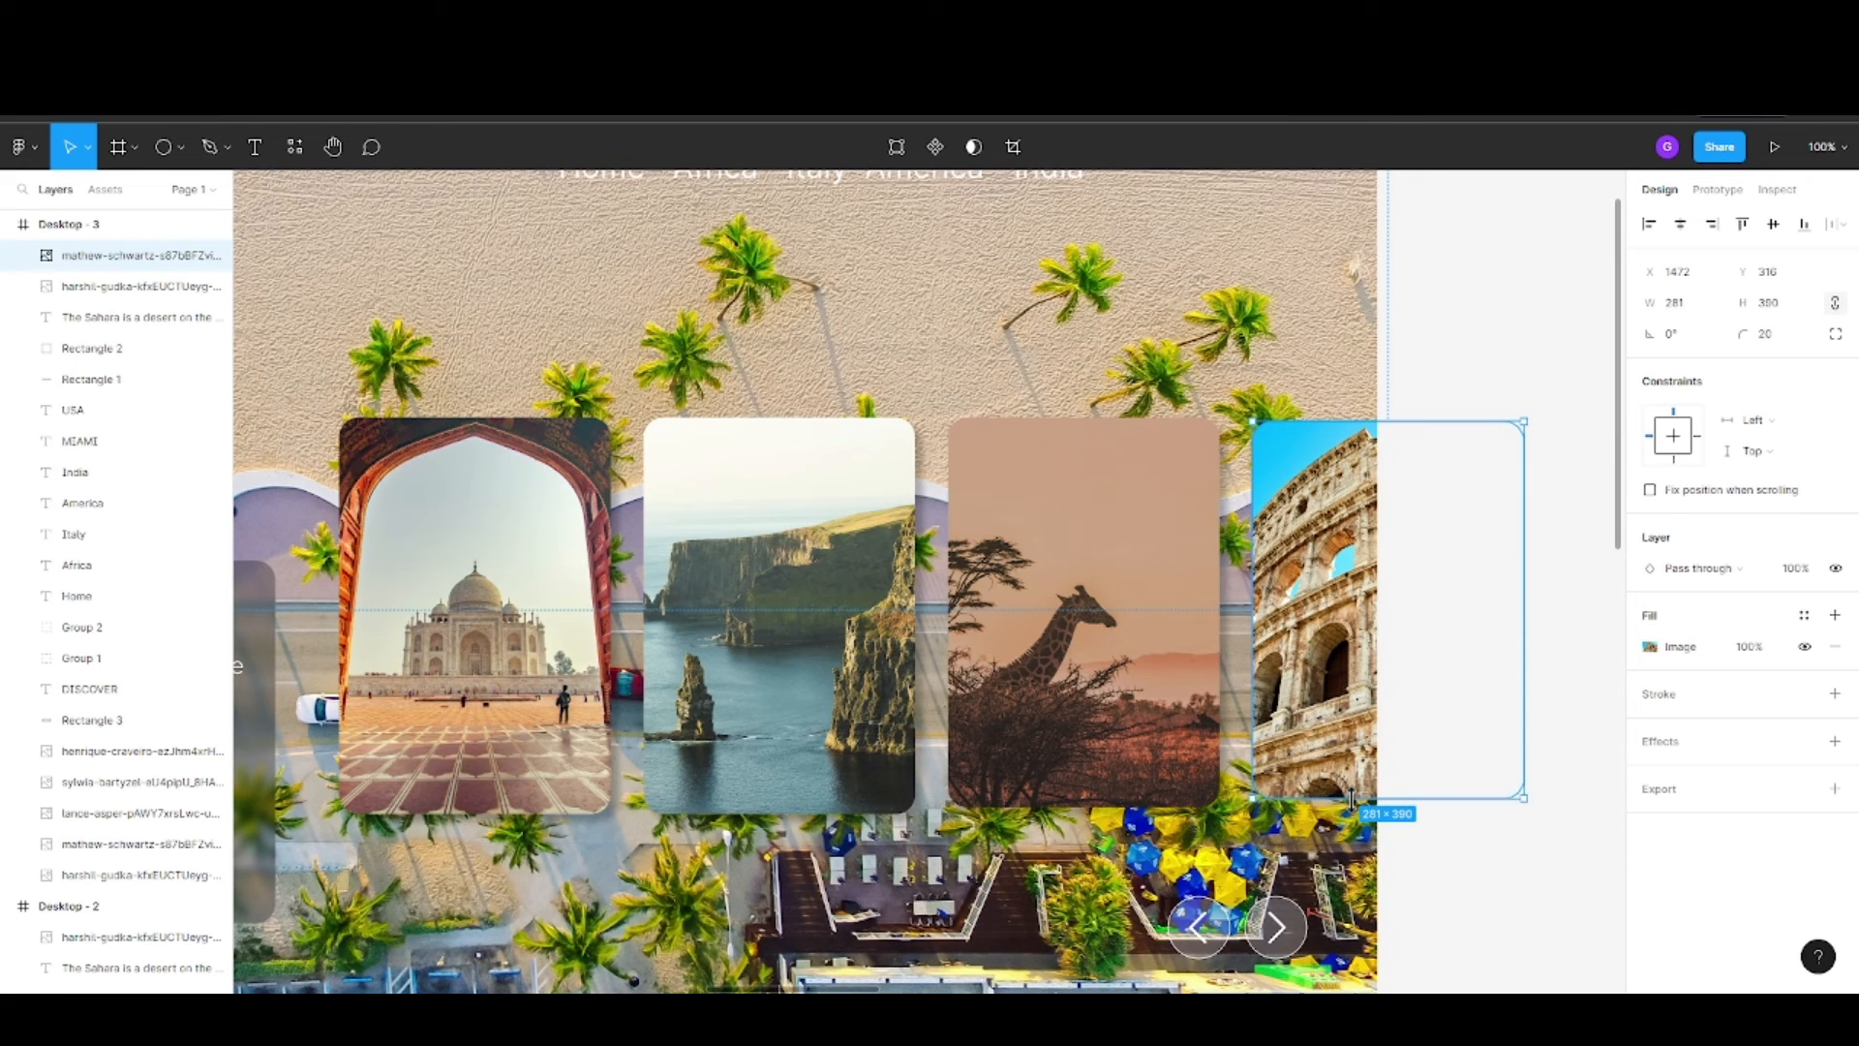
Add a drop shadow to the Colosseum card in Desktop - 3 with X 8, Y 8 and blur 8
click(1762, 751)
click(1649, 772)
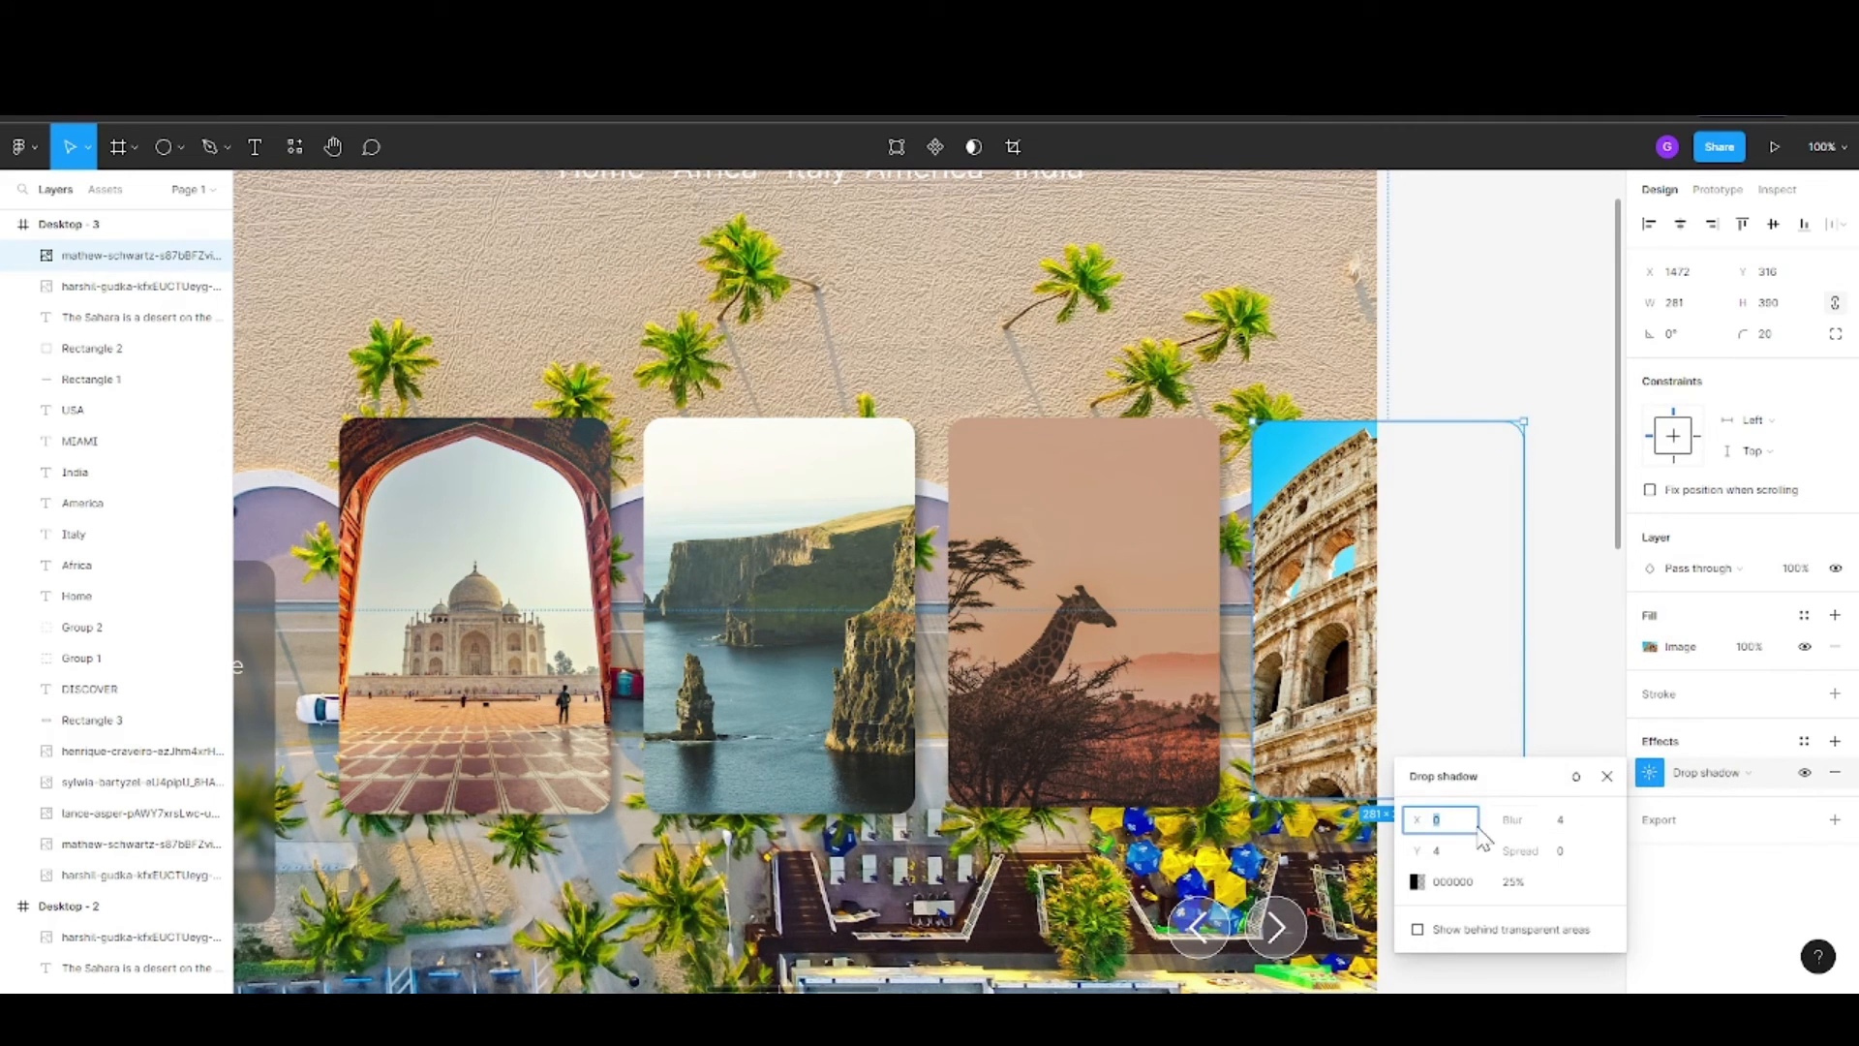
click(1455, 851)
text(8)
click(1575, 821)
text(8)
Create a prototype connection from the Colosseum card in Desktop - 1 that navigates to Desktop - 2 on click
scroll(1075, 630, down, 5)
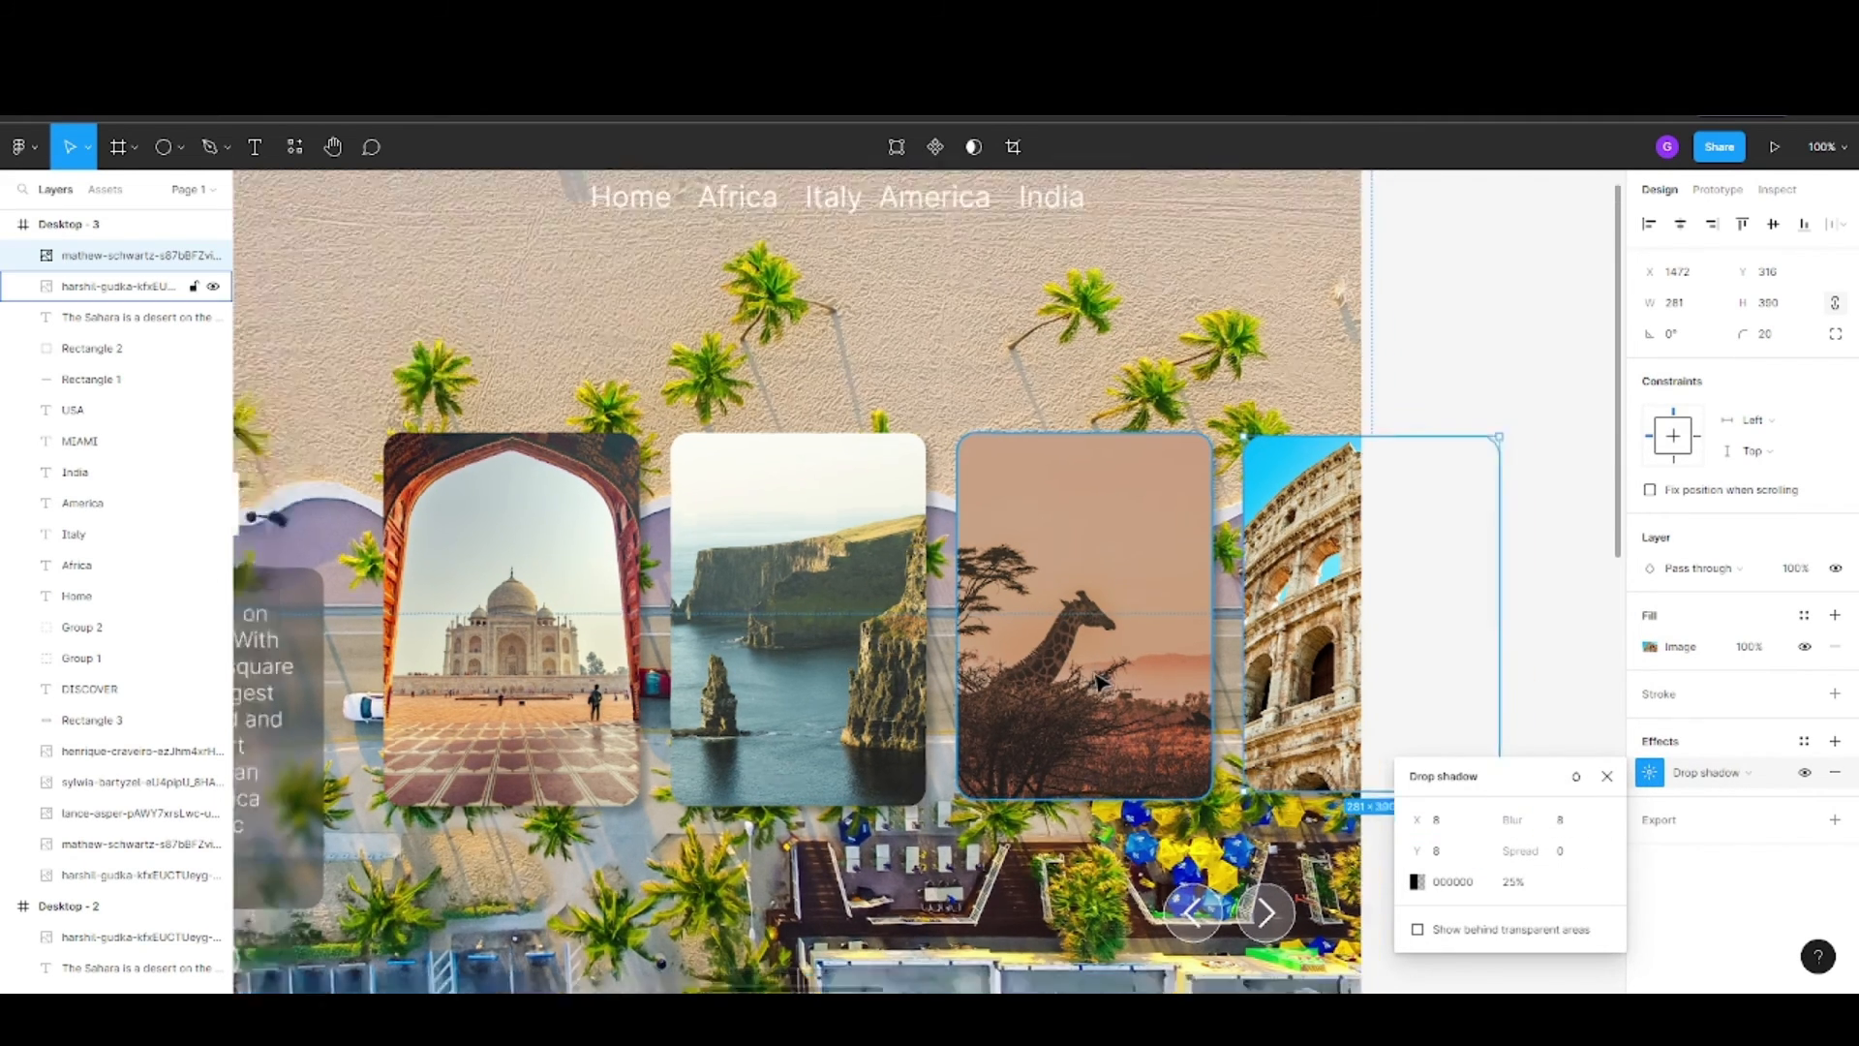
scroll(1062, 612, down, 3)
scroll(755, 954, left, 5)
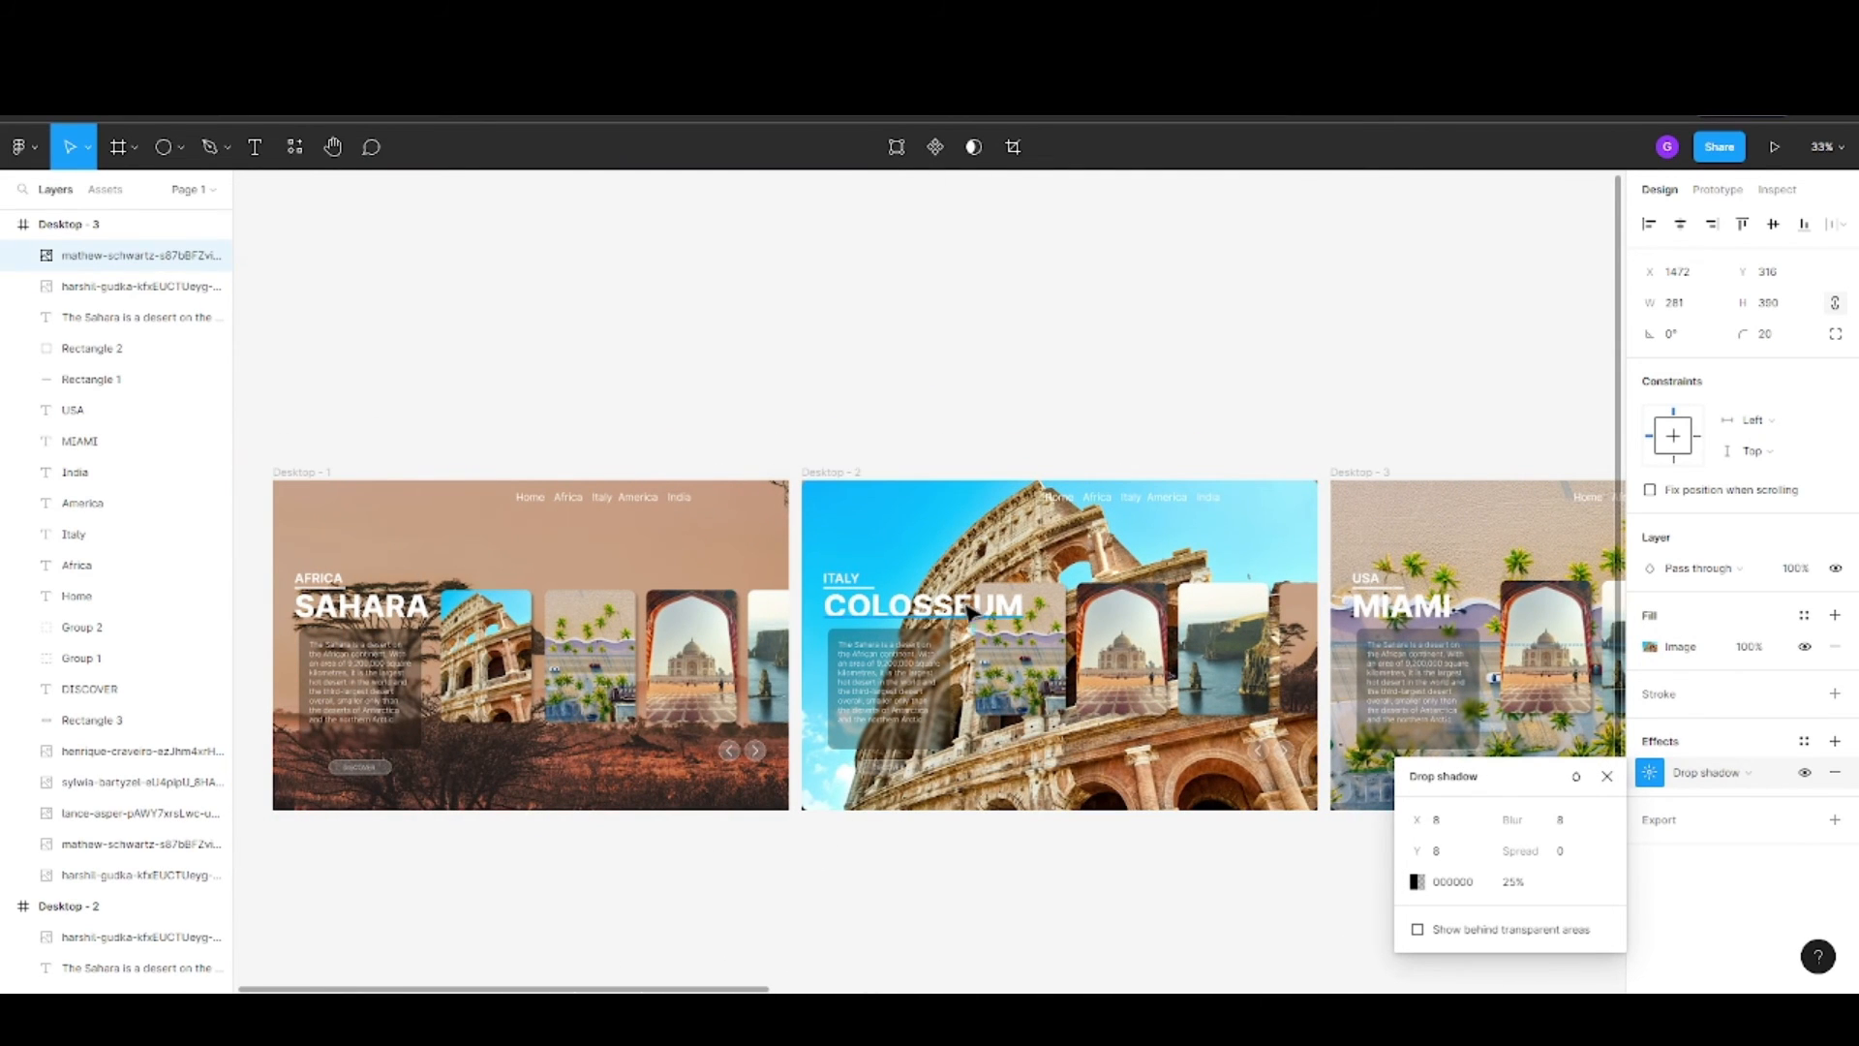
click(492, 642)
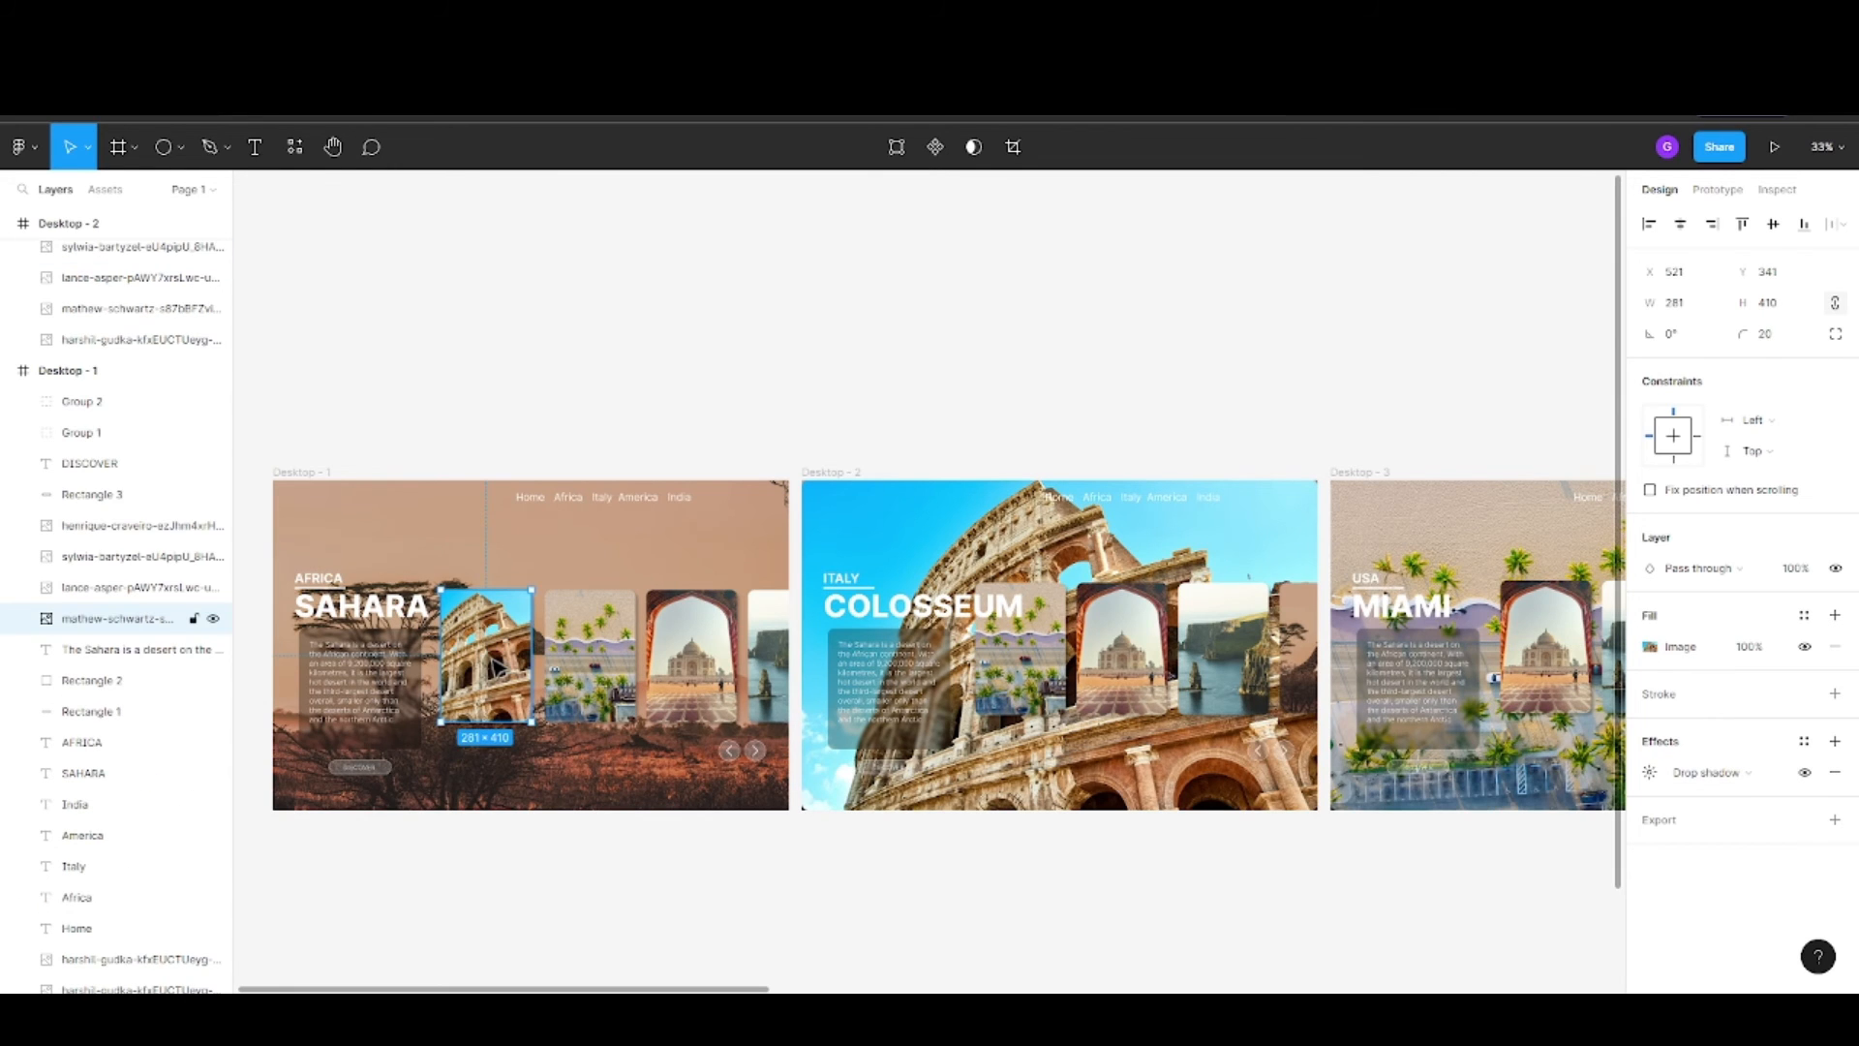
click(1743, 190)
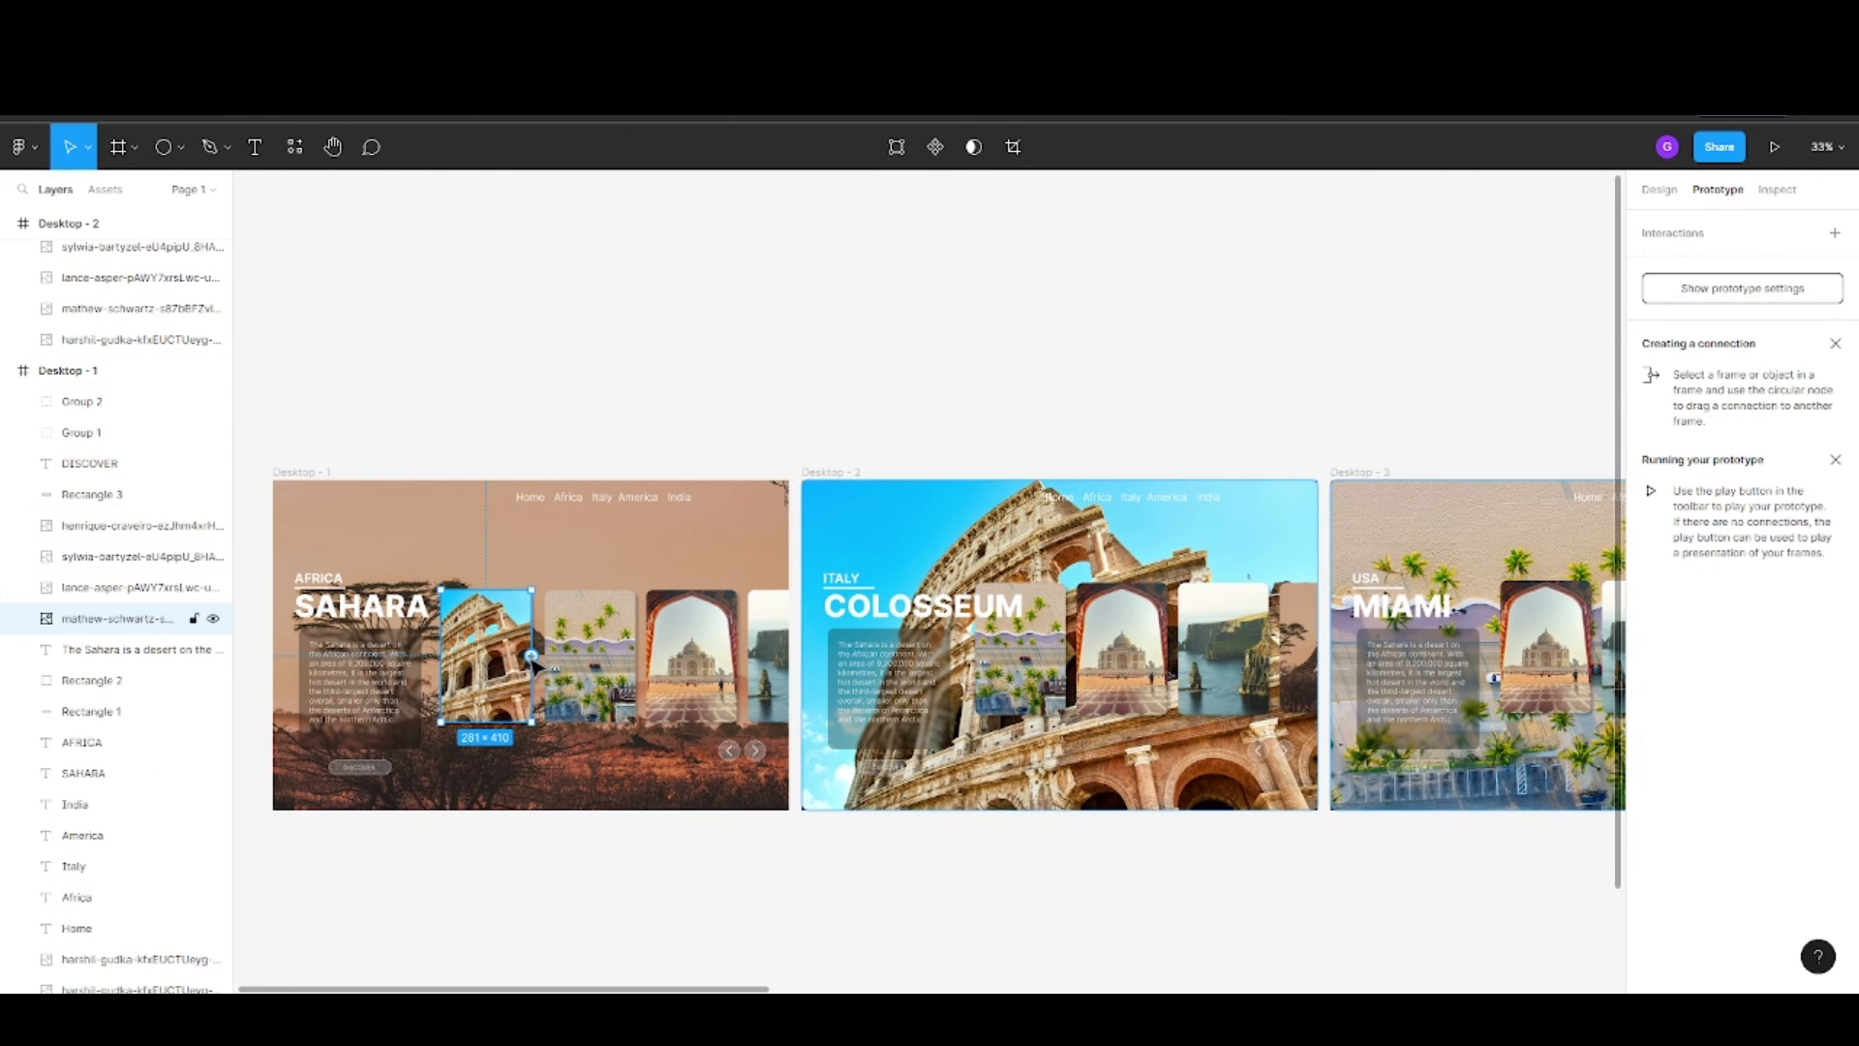
drag(533, 662, 869, 634)
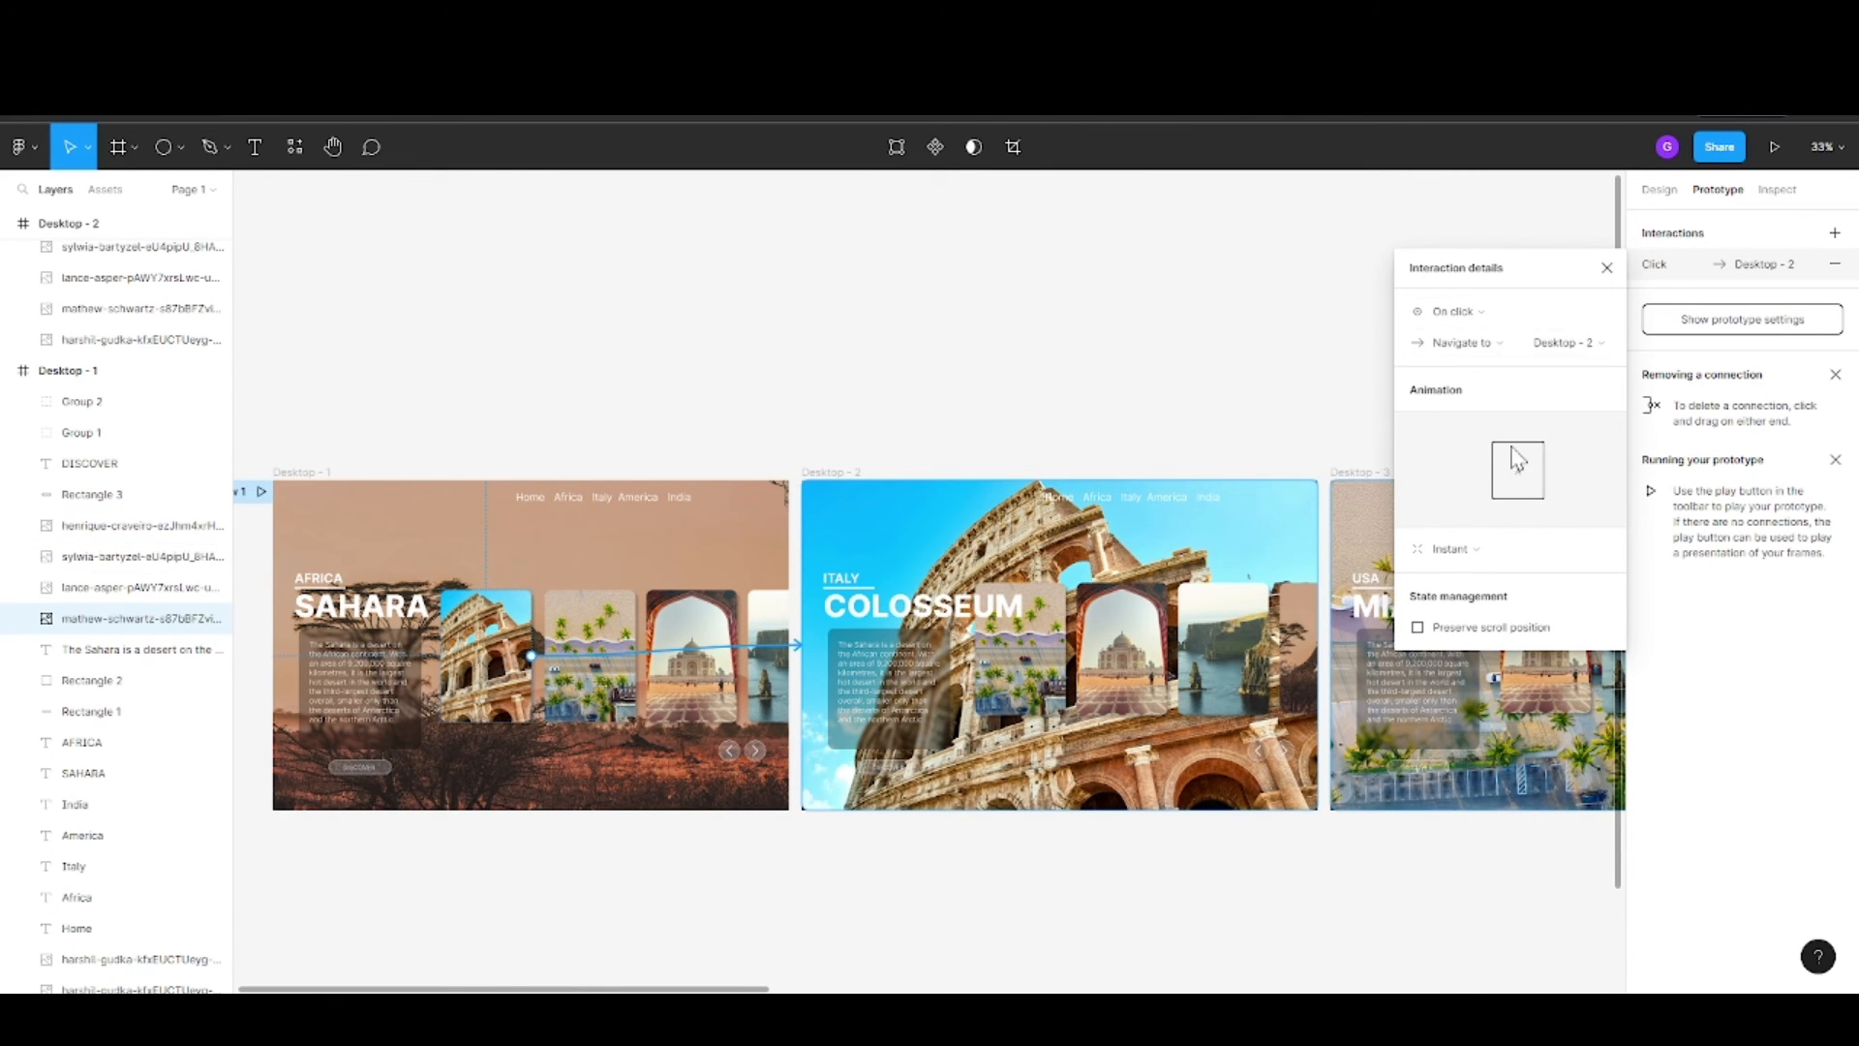
Set the animation of the Colosseum card's connection from Desktop - 1 to Desktop - 2 to Smart animate
click(1461, 557)
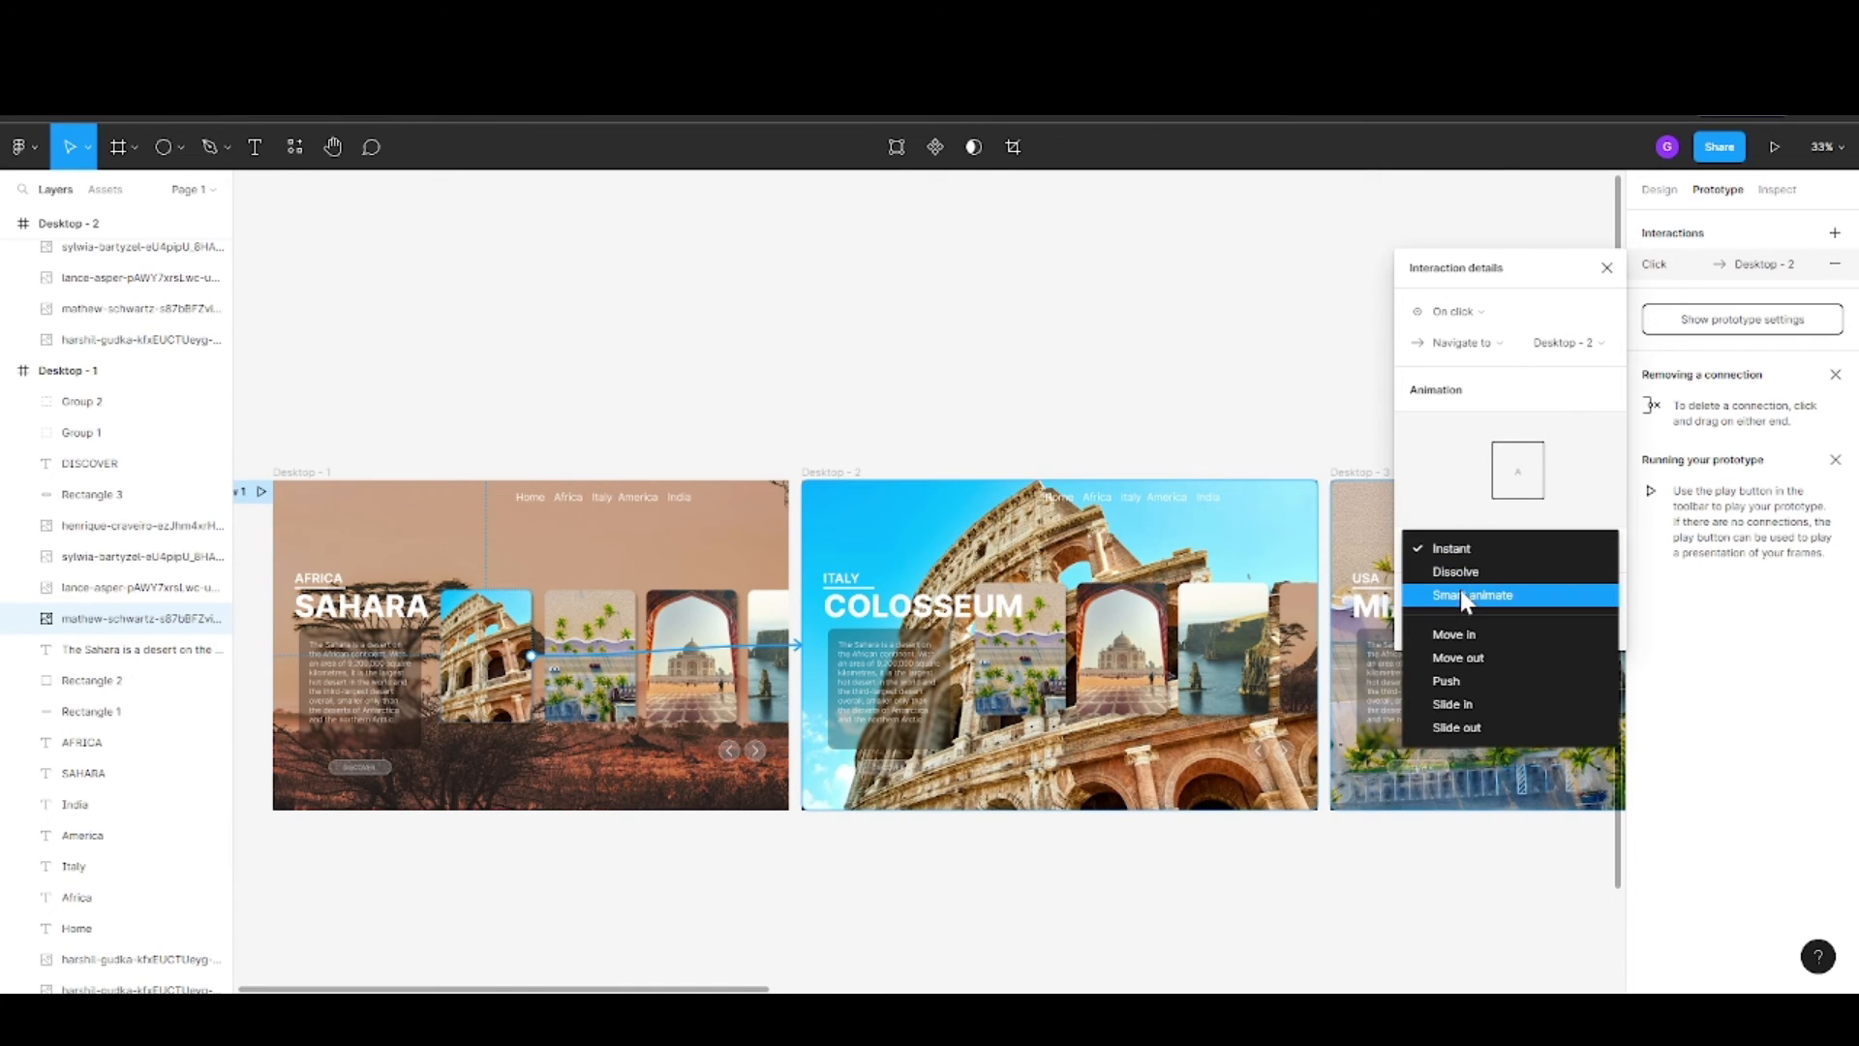
click(1460, 590)
click(1464, 581)
click(1455, 556)
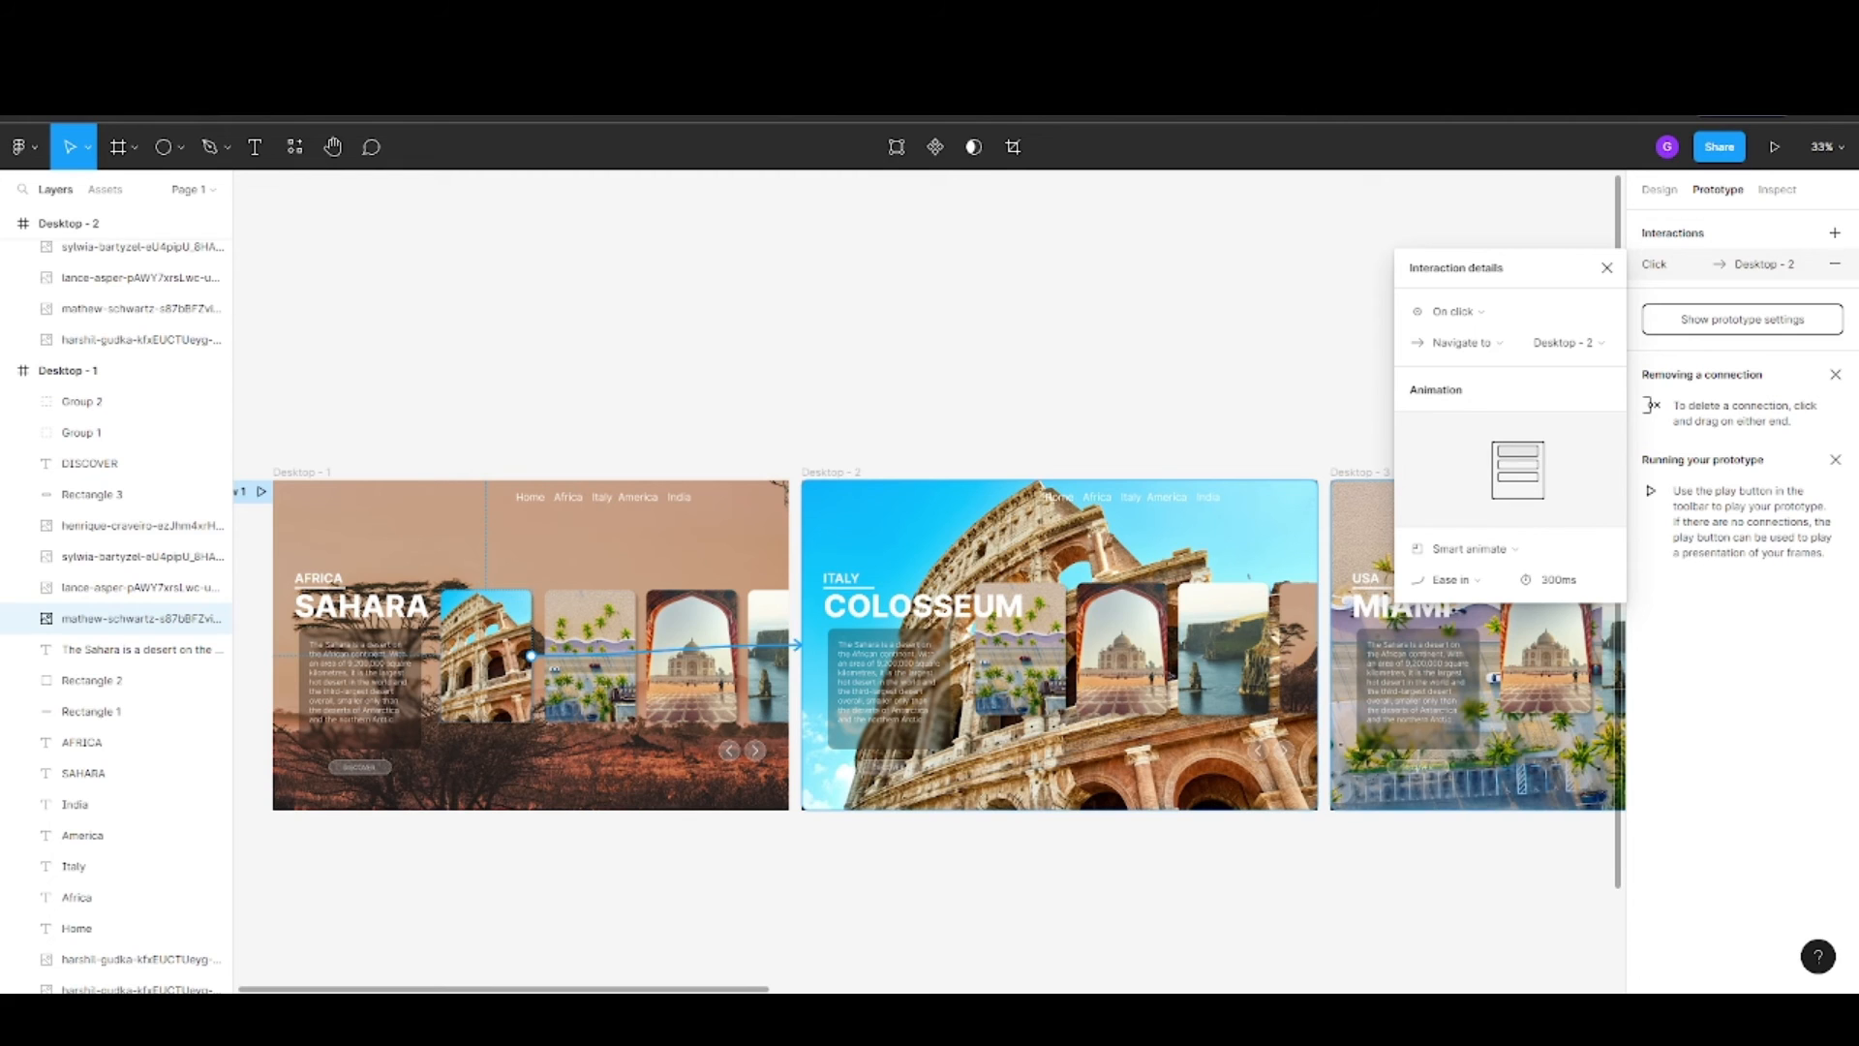
click(1175, 334)
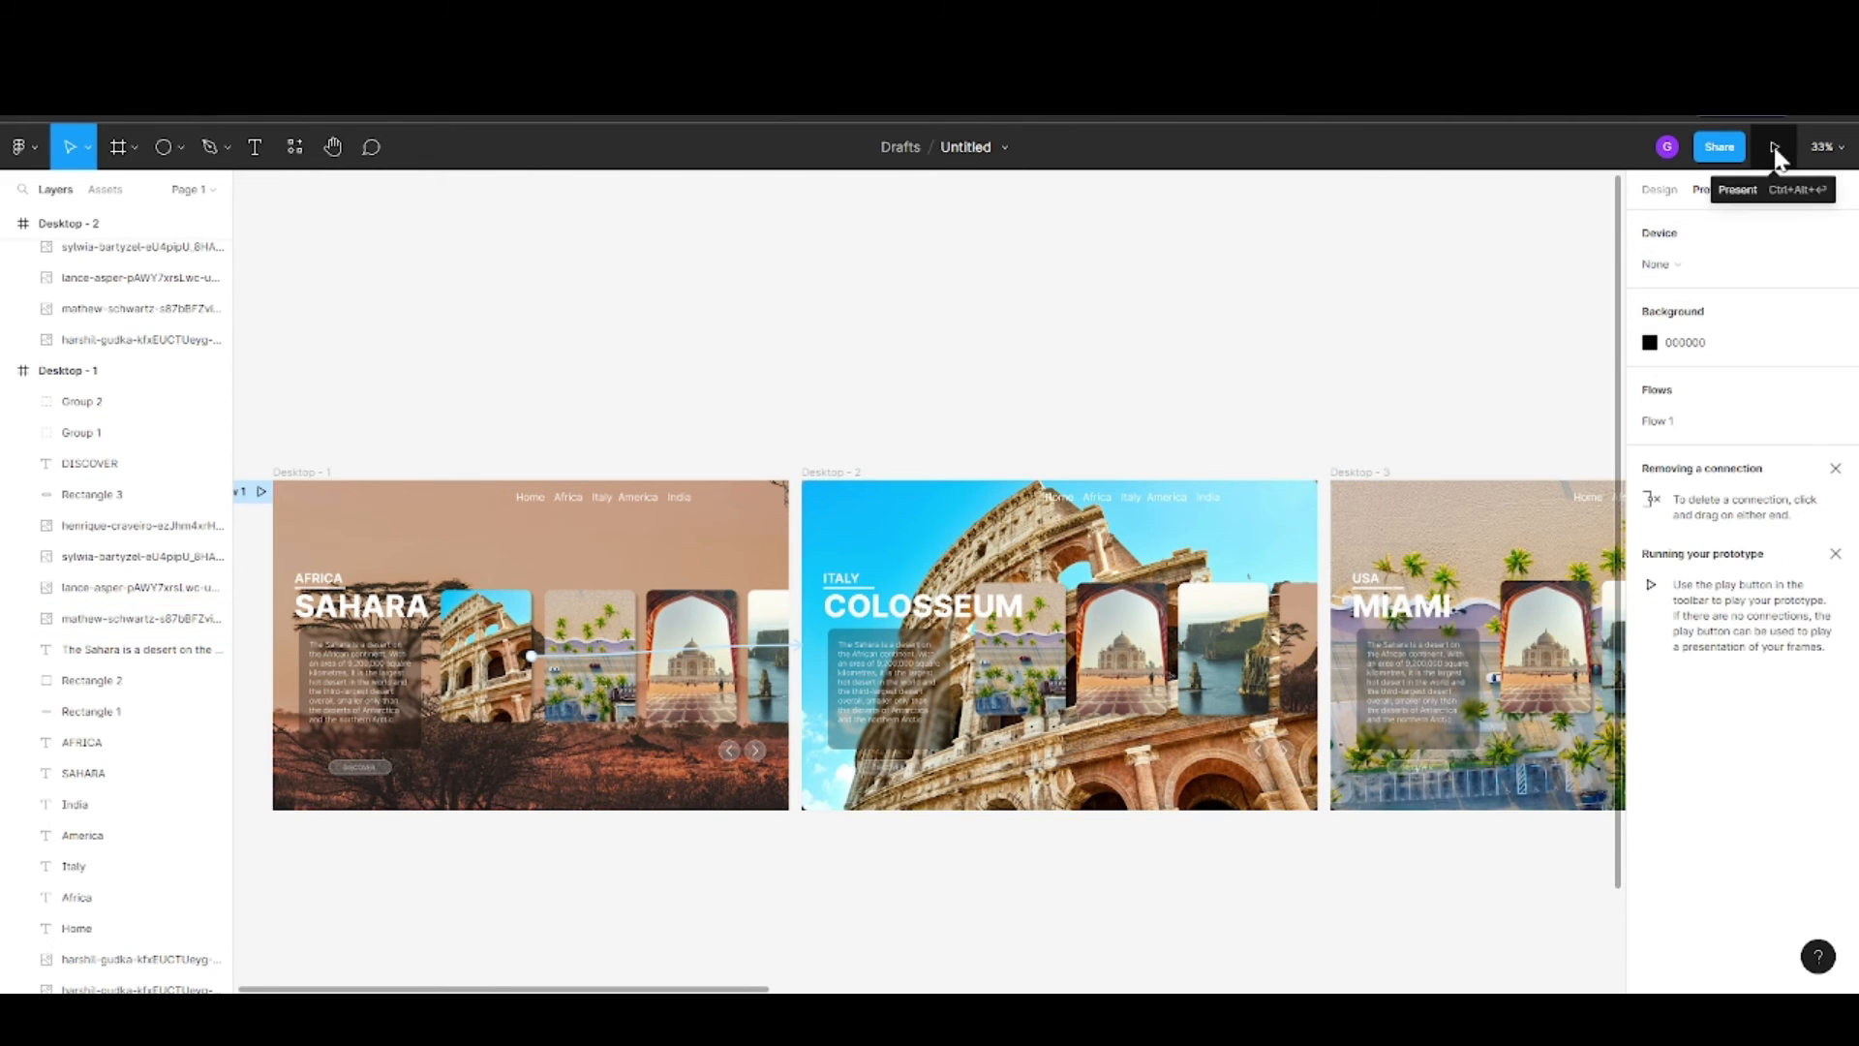
Present the prototype and test the Colosseum card on the SAHARA page, and return to the design file
click(1775, 148)
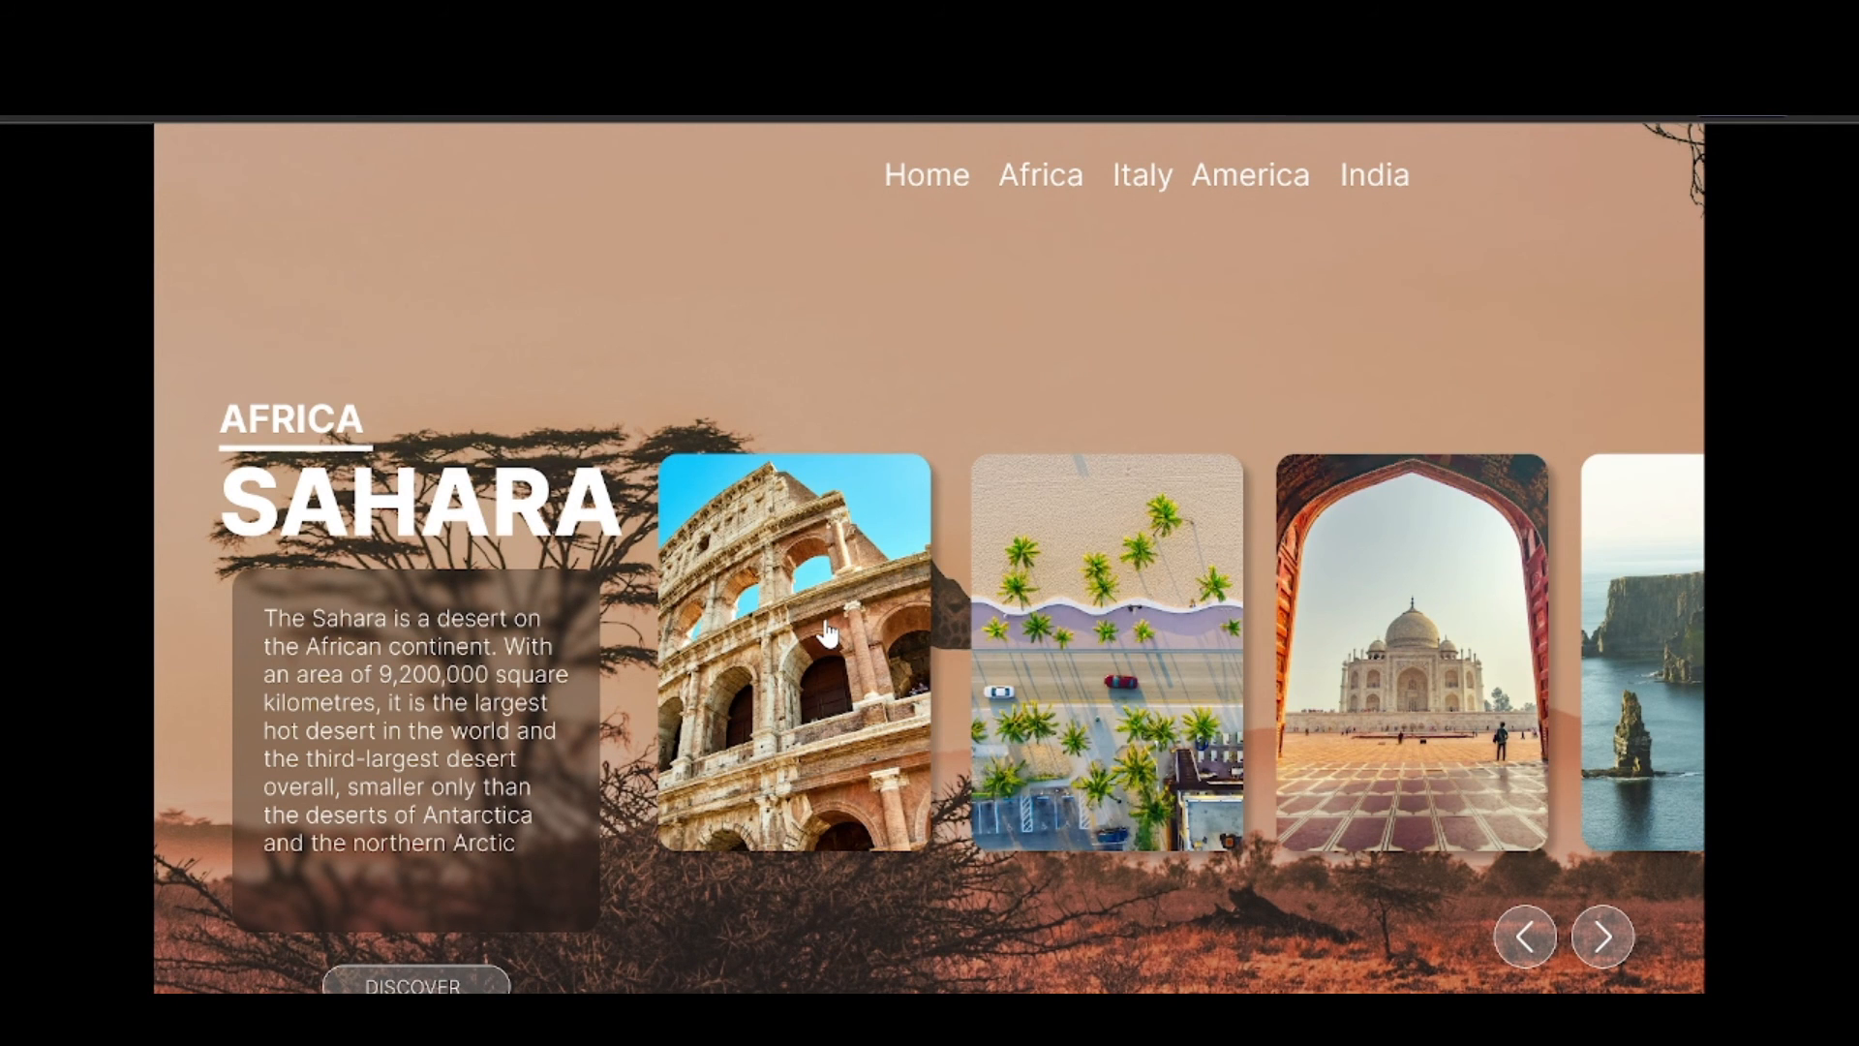
click(825, 624)
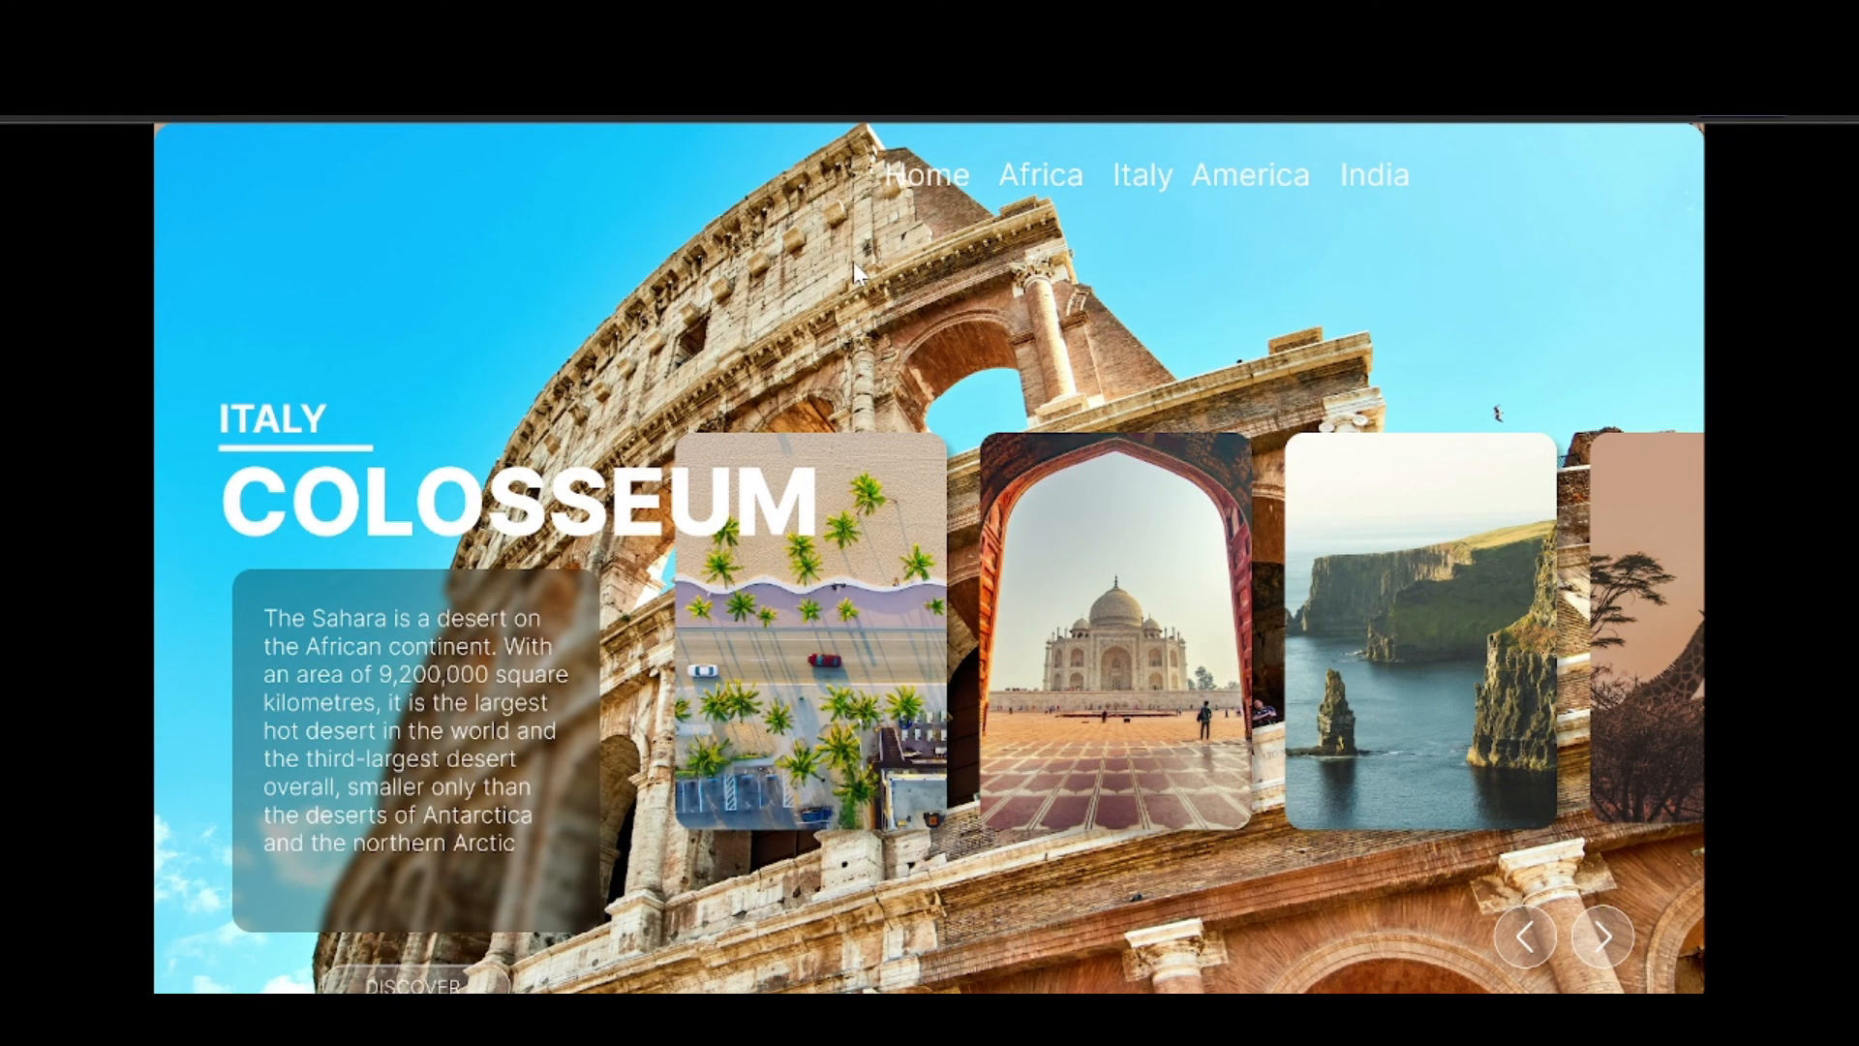
click(128, 21)
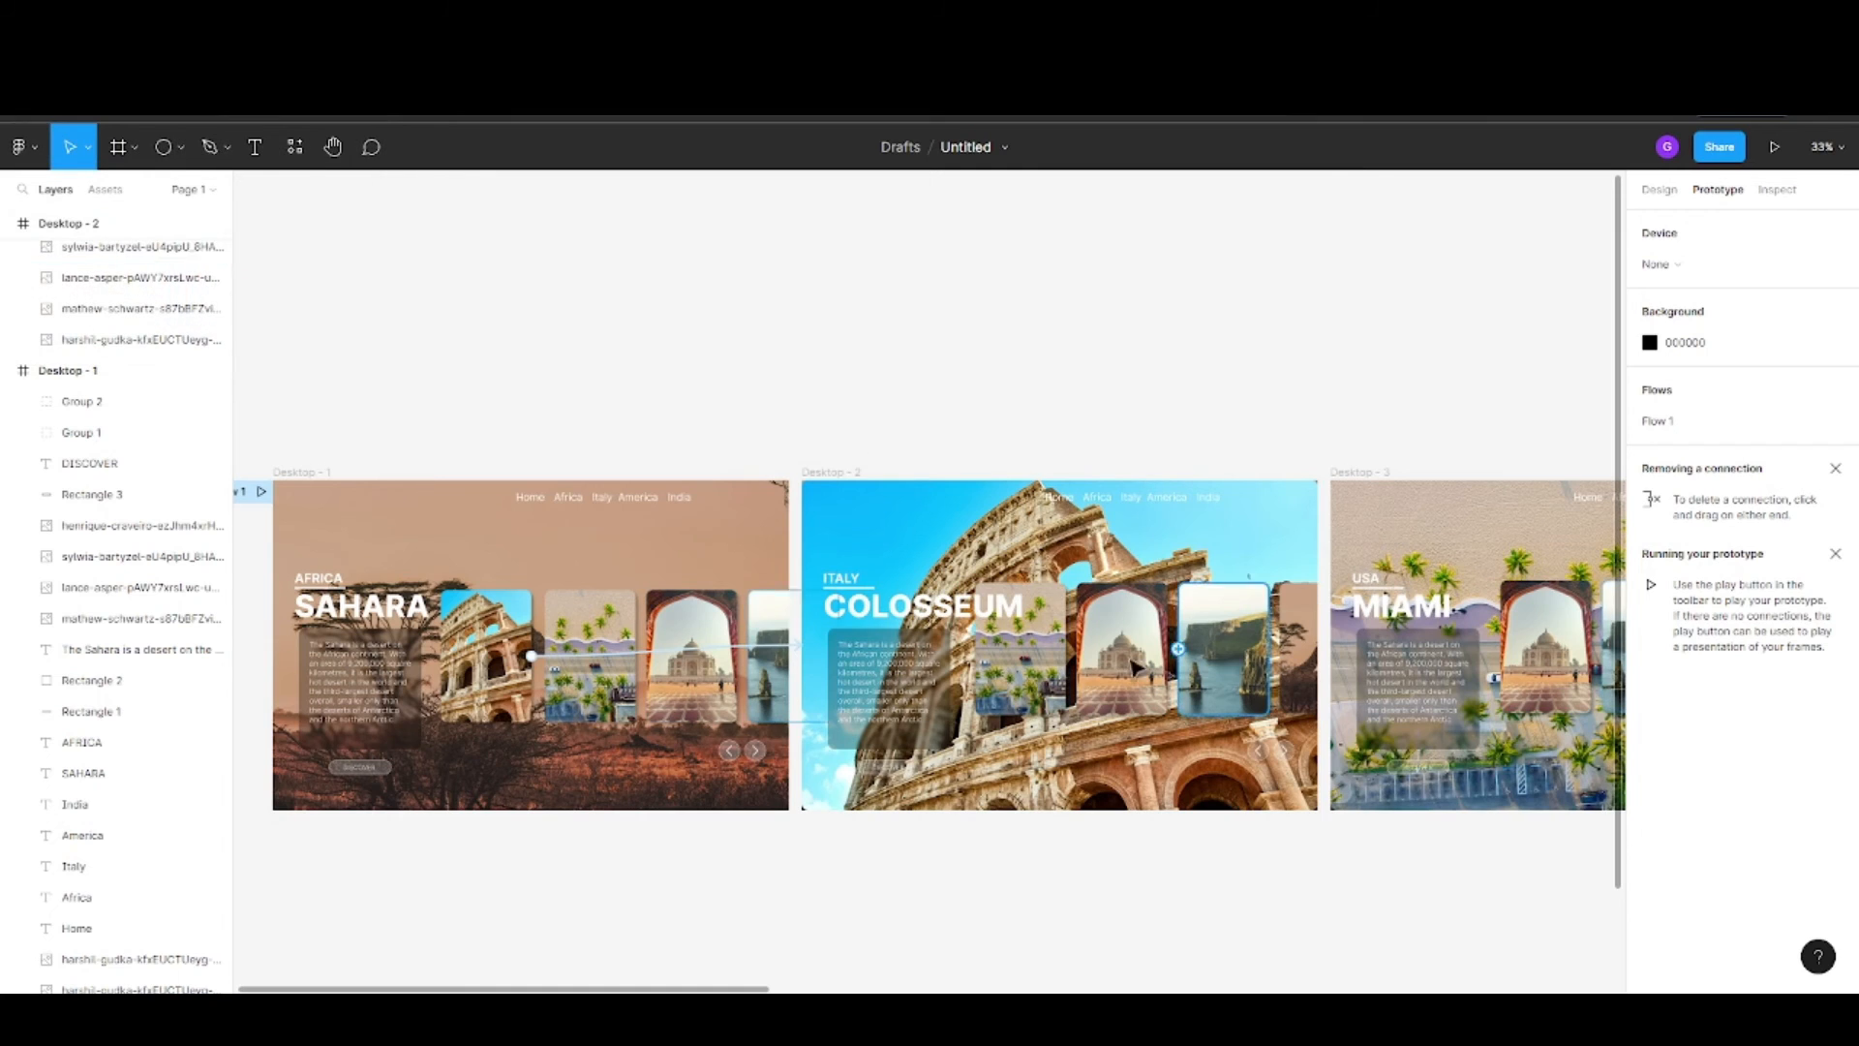
Create an on-click prototype connection from the palm beach card in Desktop - 2 that navigates to Desktop - 3
click(1034, 675)
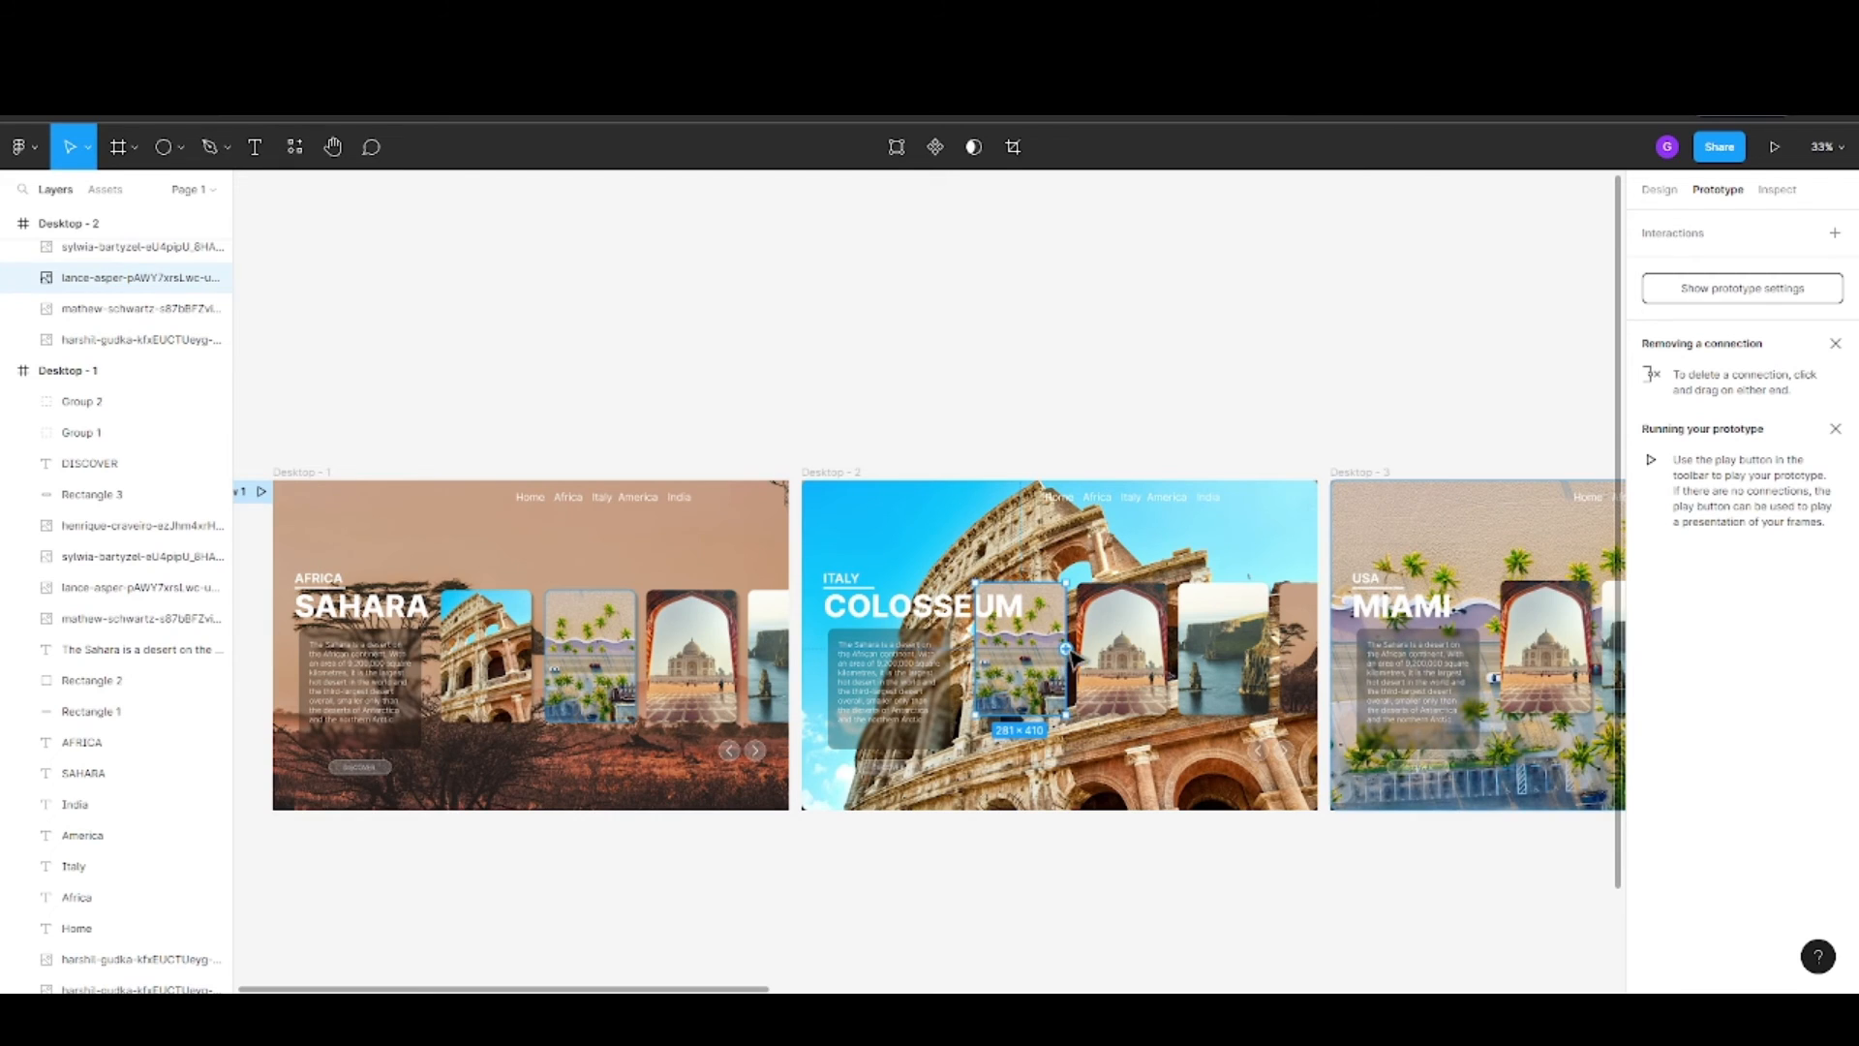
drag(1066, 647, 1377, 659)
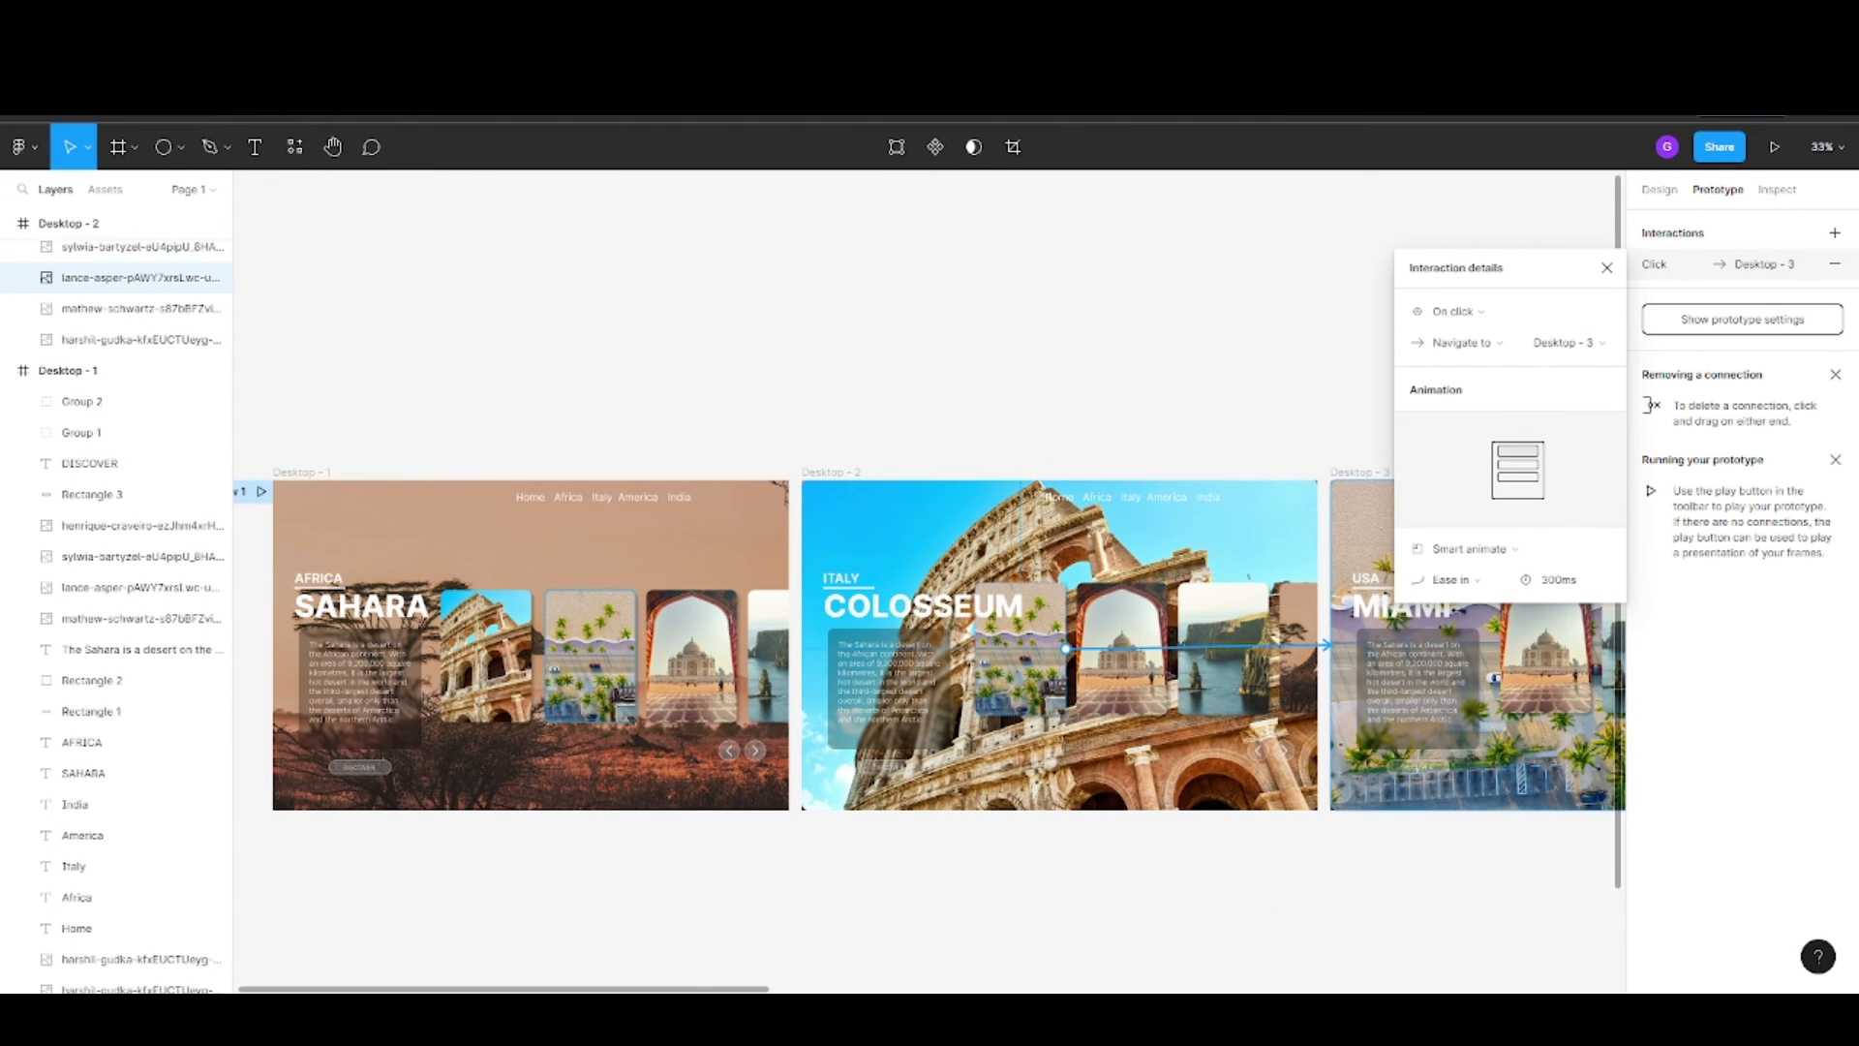
drag(690, 989, 768, 988)
Test the palm beach card on the COLOSSEUM page in the running prototype, and return to the design file
key(ctrl+Tab)
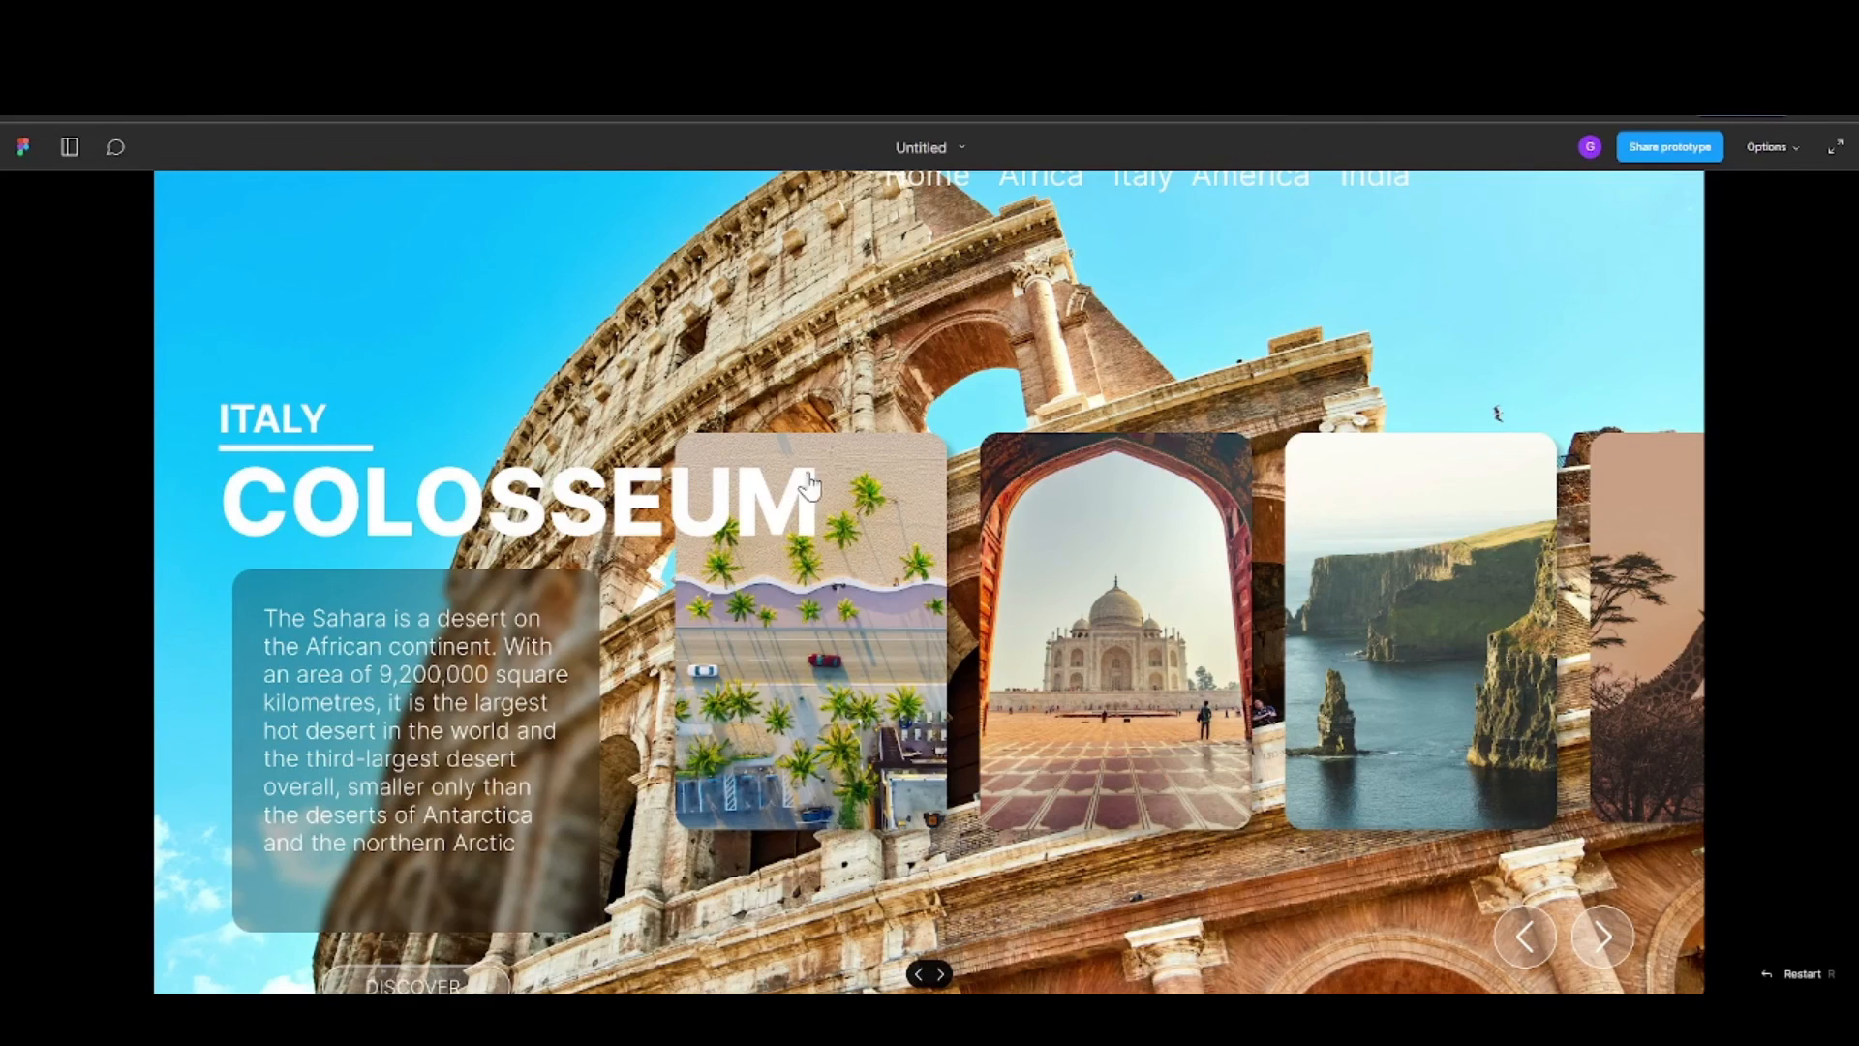
click(820, 556)
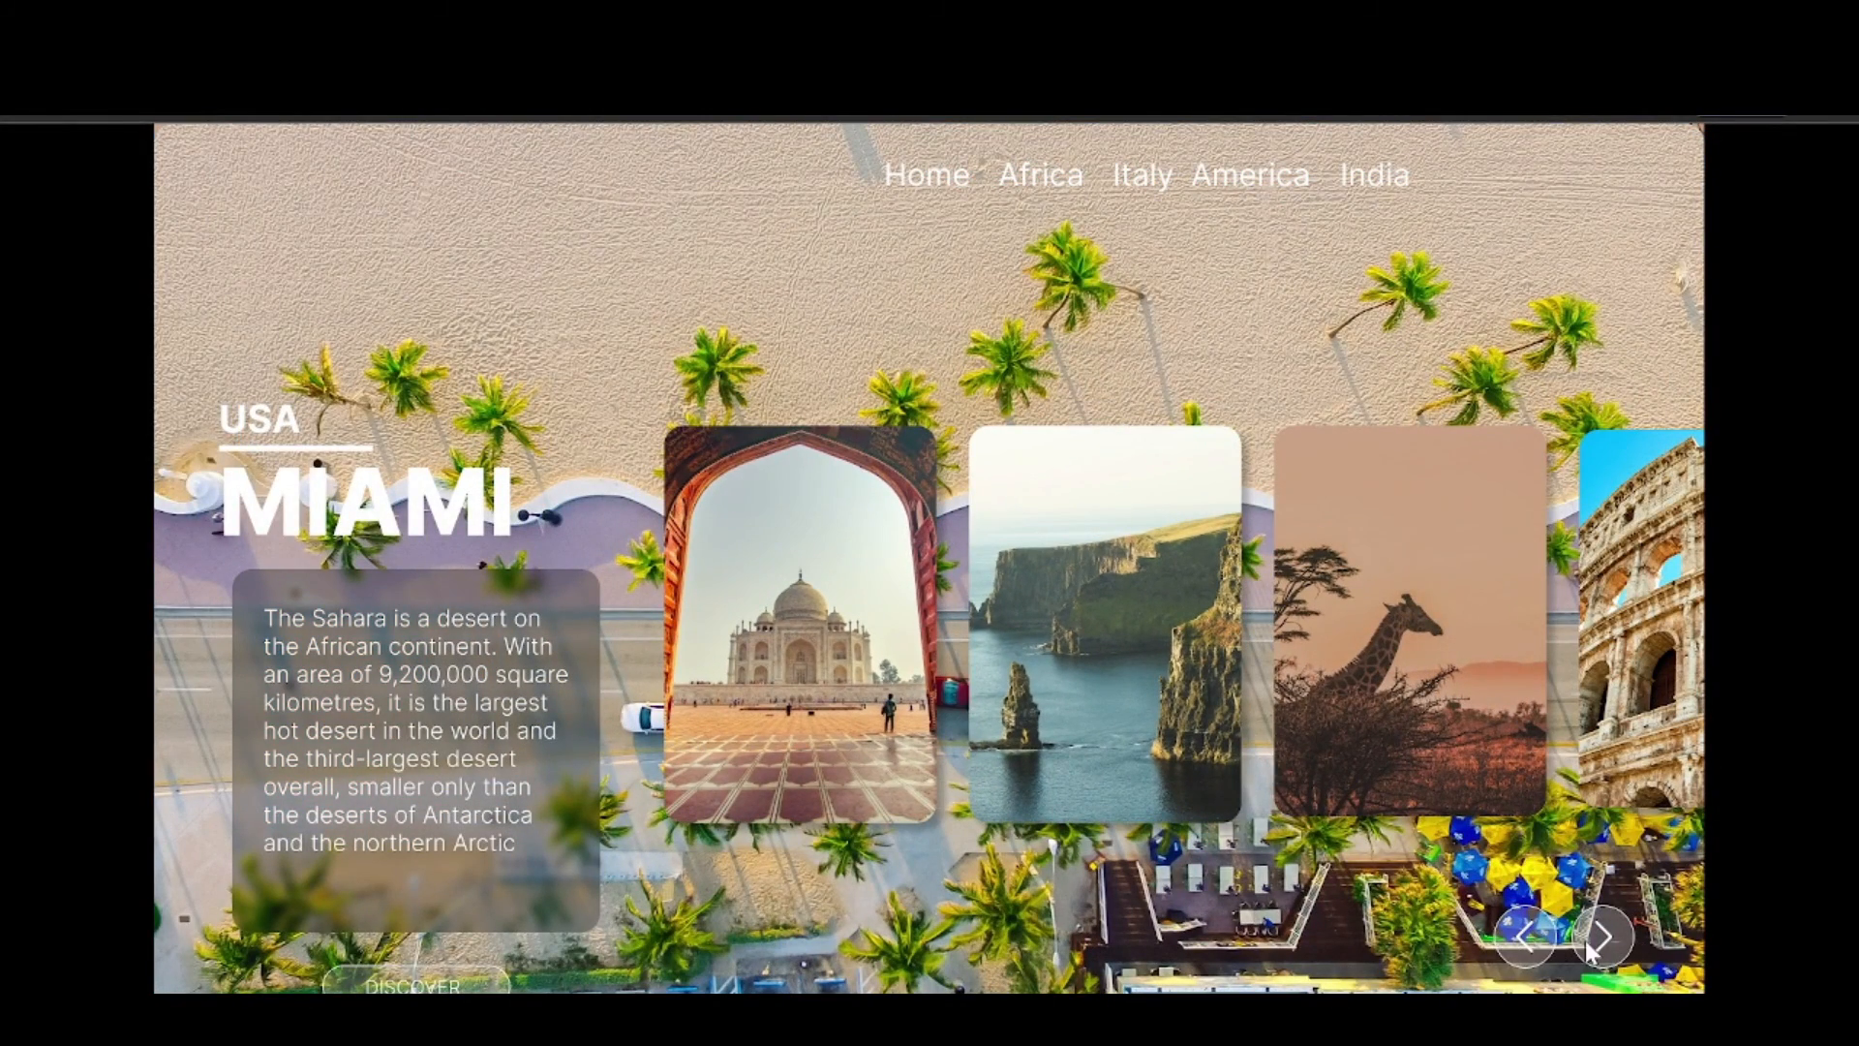
click(97, 97)
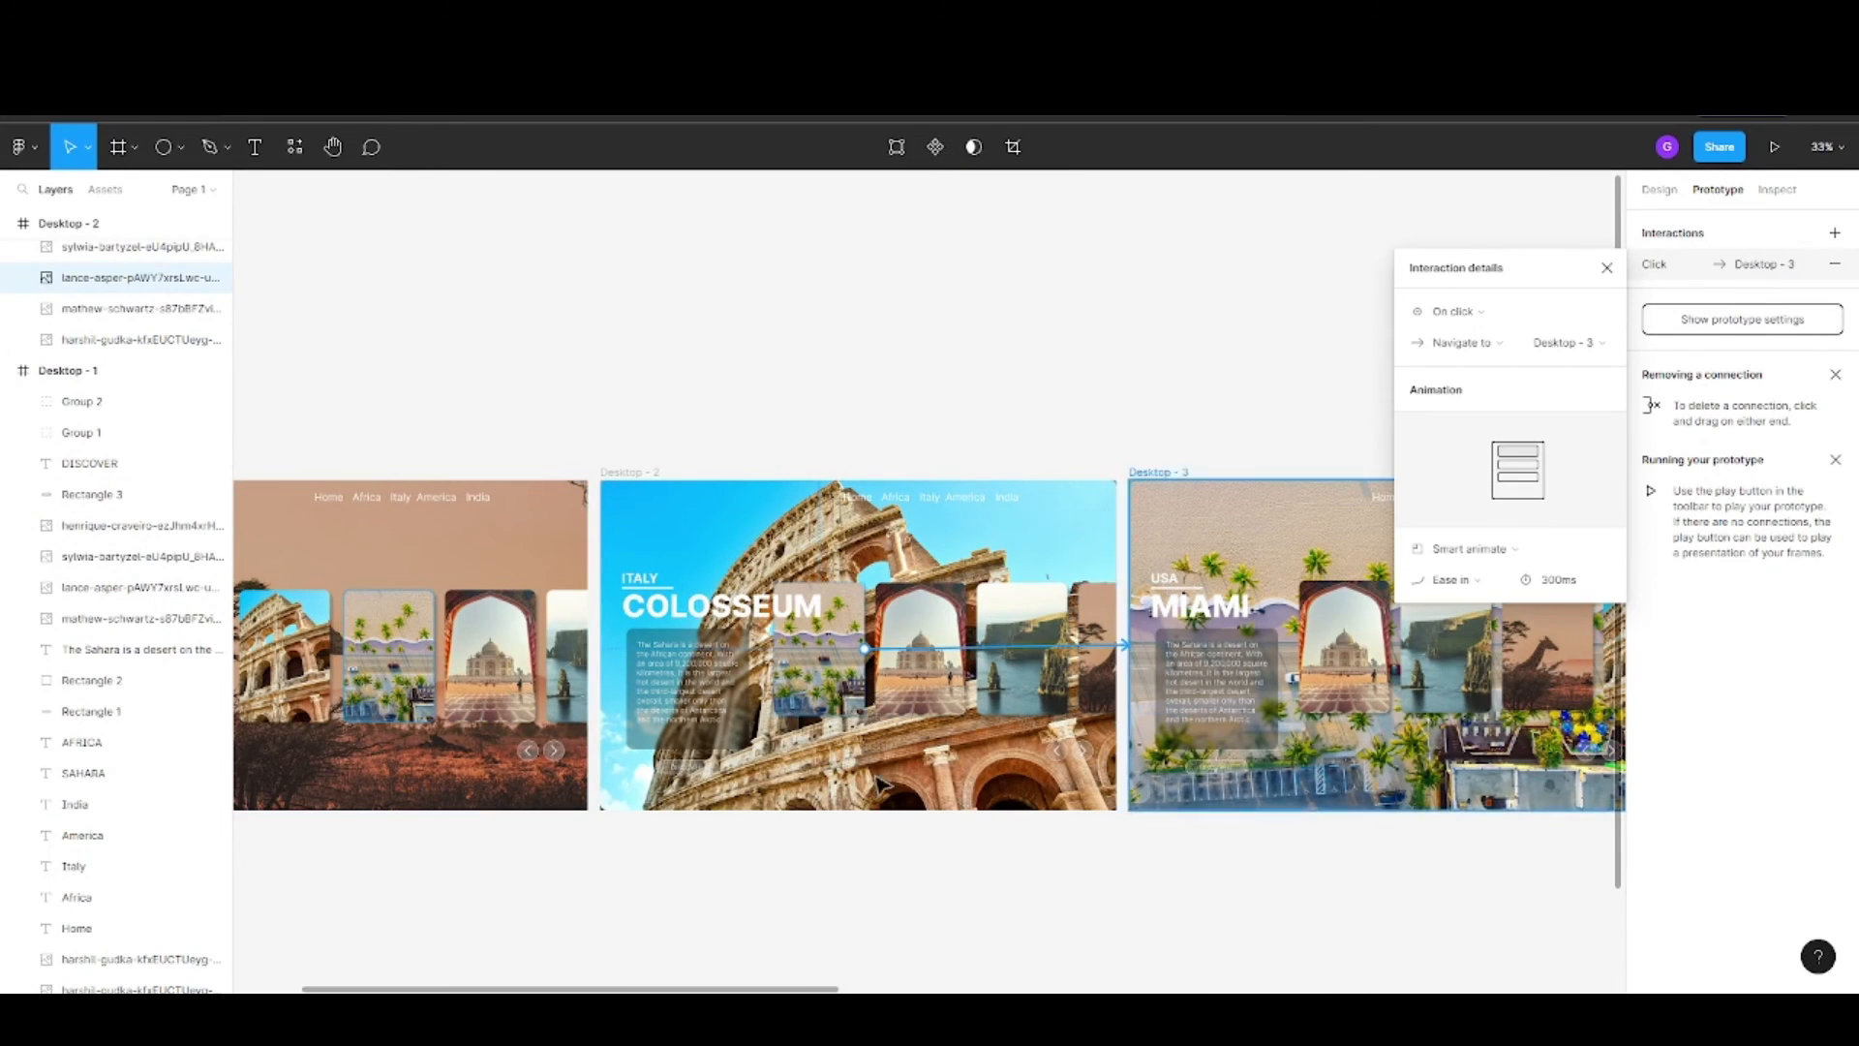
Connect the forward arrow in Desktop - 1 to Desktop - 2 and the forward arrow in Desktop - 2 to Desktop - 3
click(557, 751)
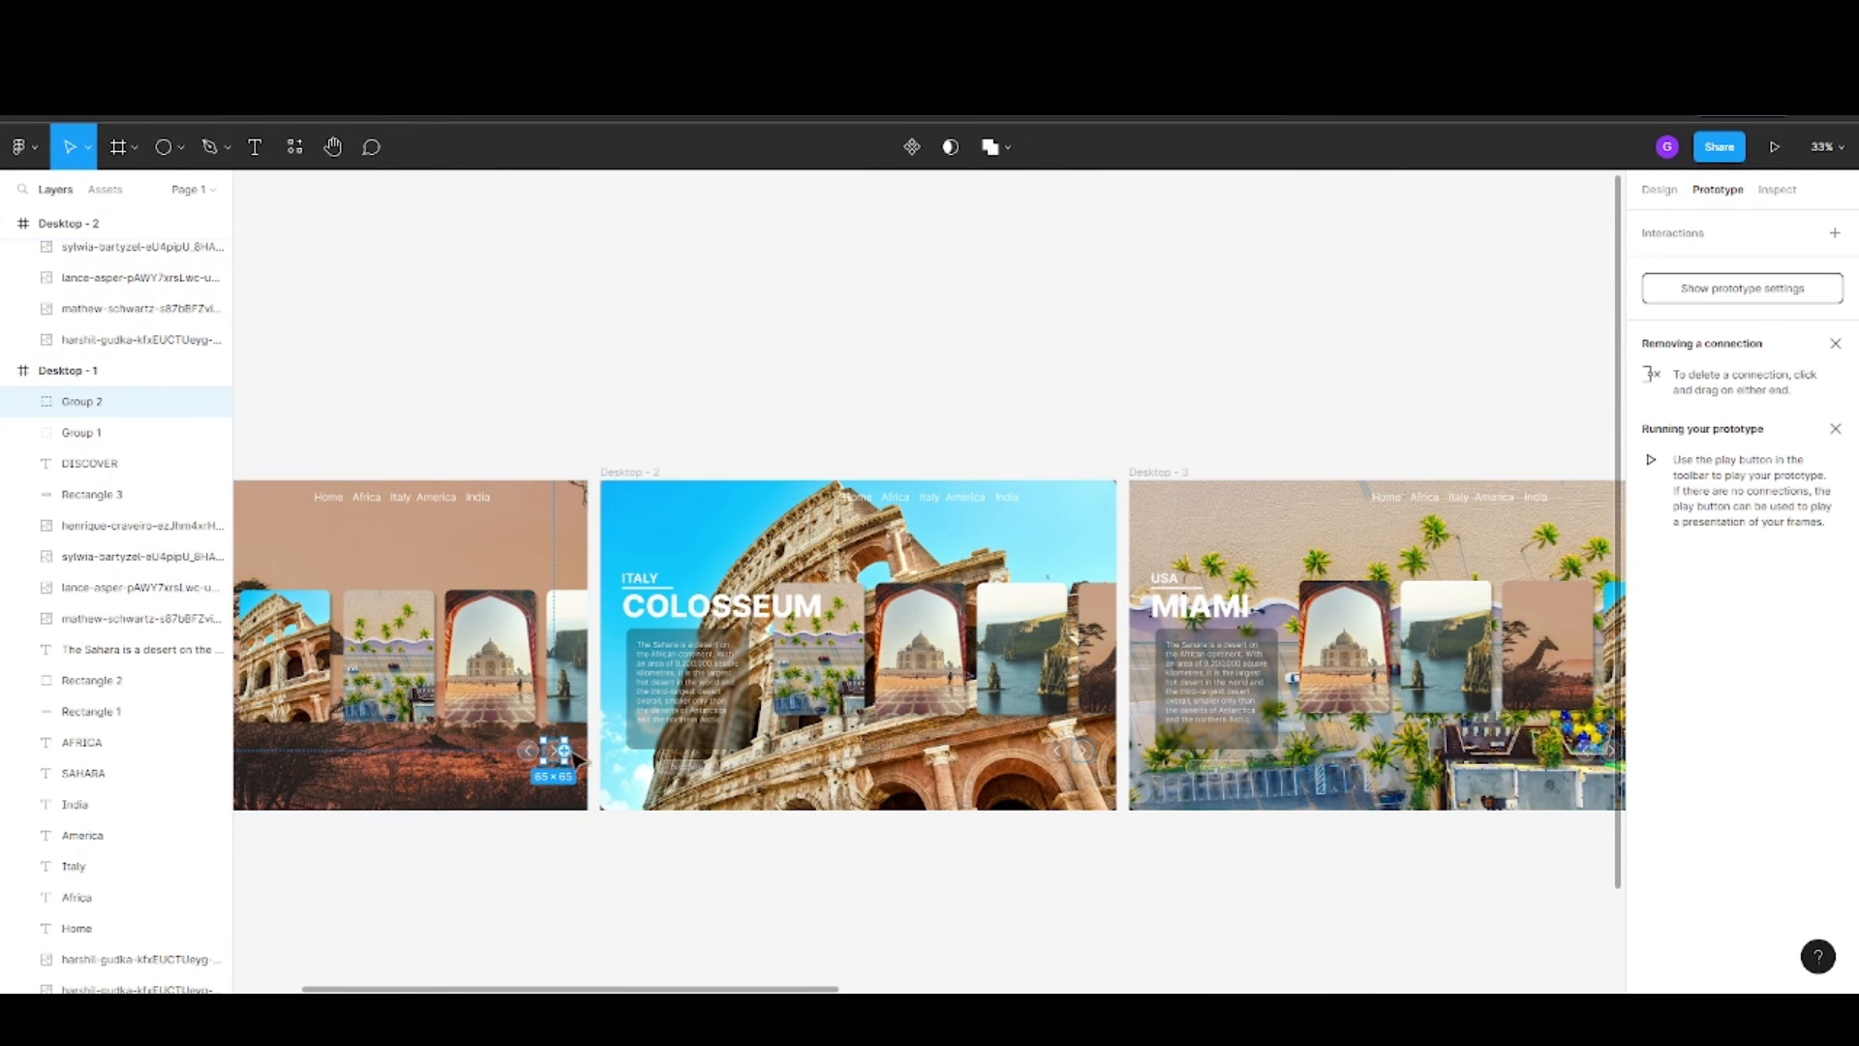
drag(564, 750, 619, 754)
click(1089, 752)
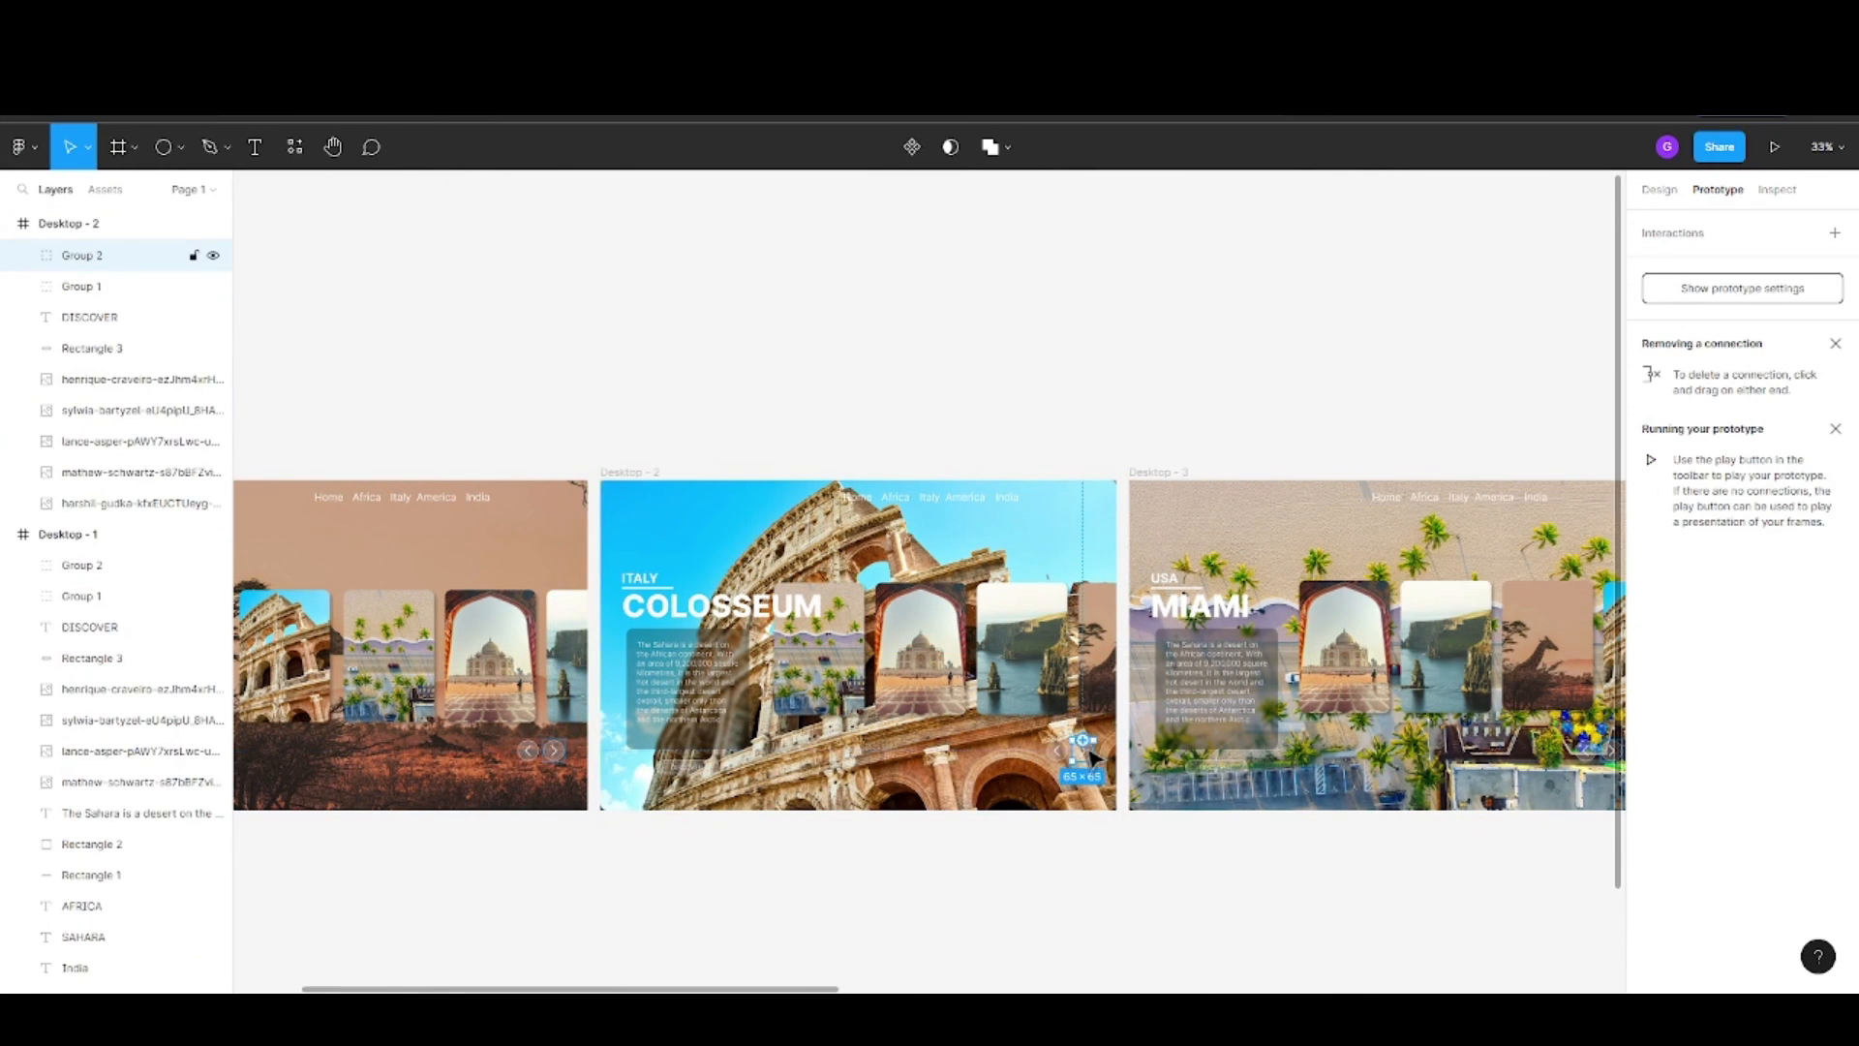
drag(1090, 753, 1167, 765)
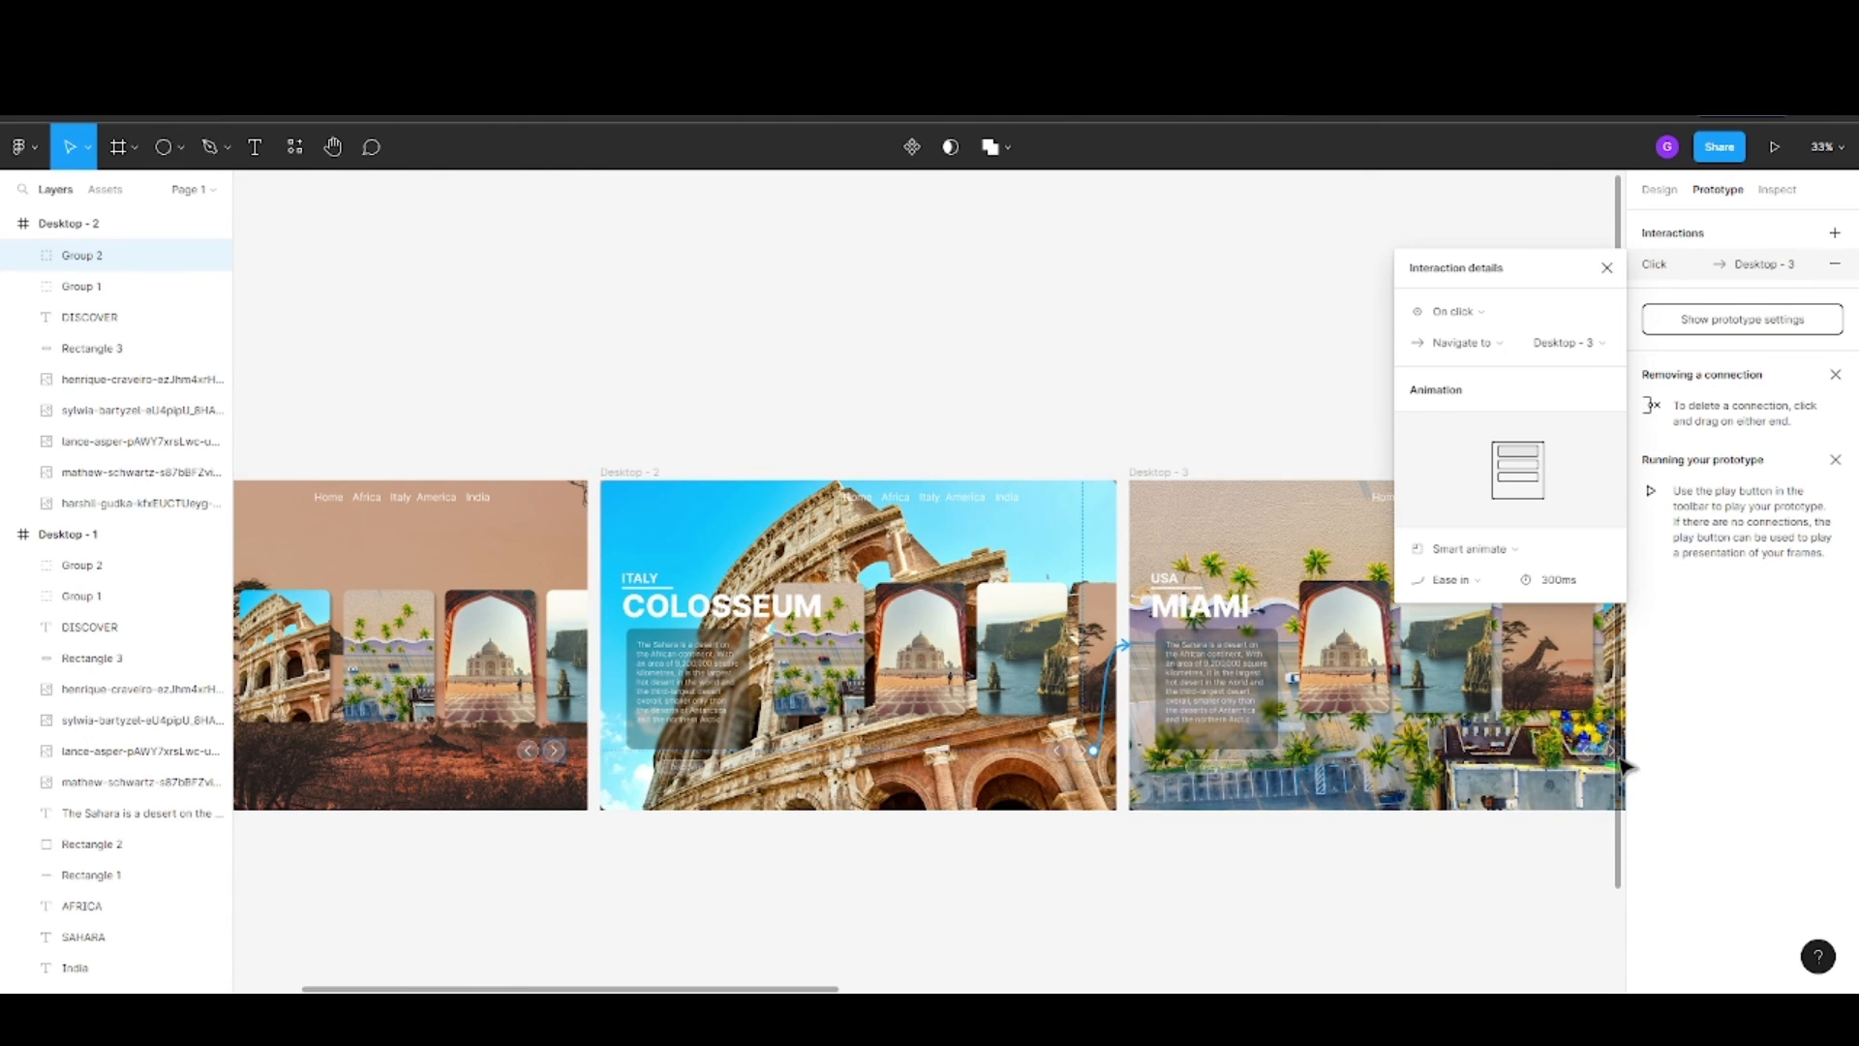
Link the back arrows in Desktop - 3 and Desktop - 2 to their preceding pages
click(1588, 767)
drag(1585, 762, 554, 761)
click(1055, 754)
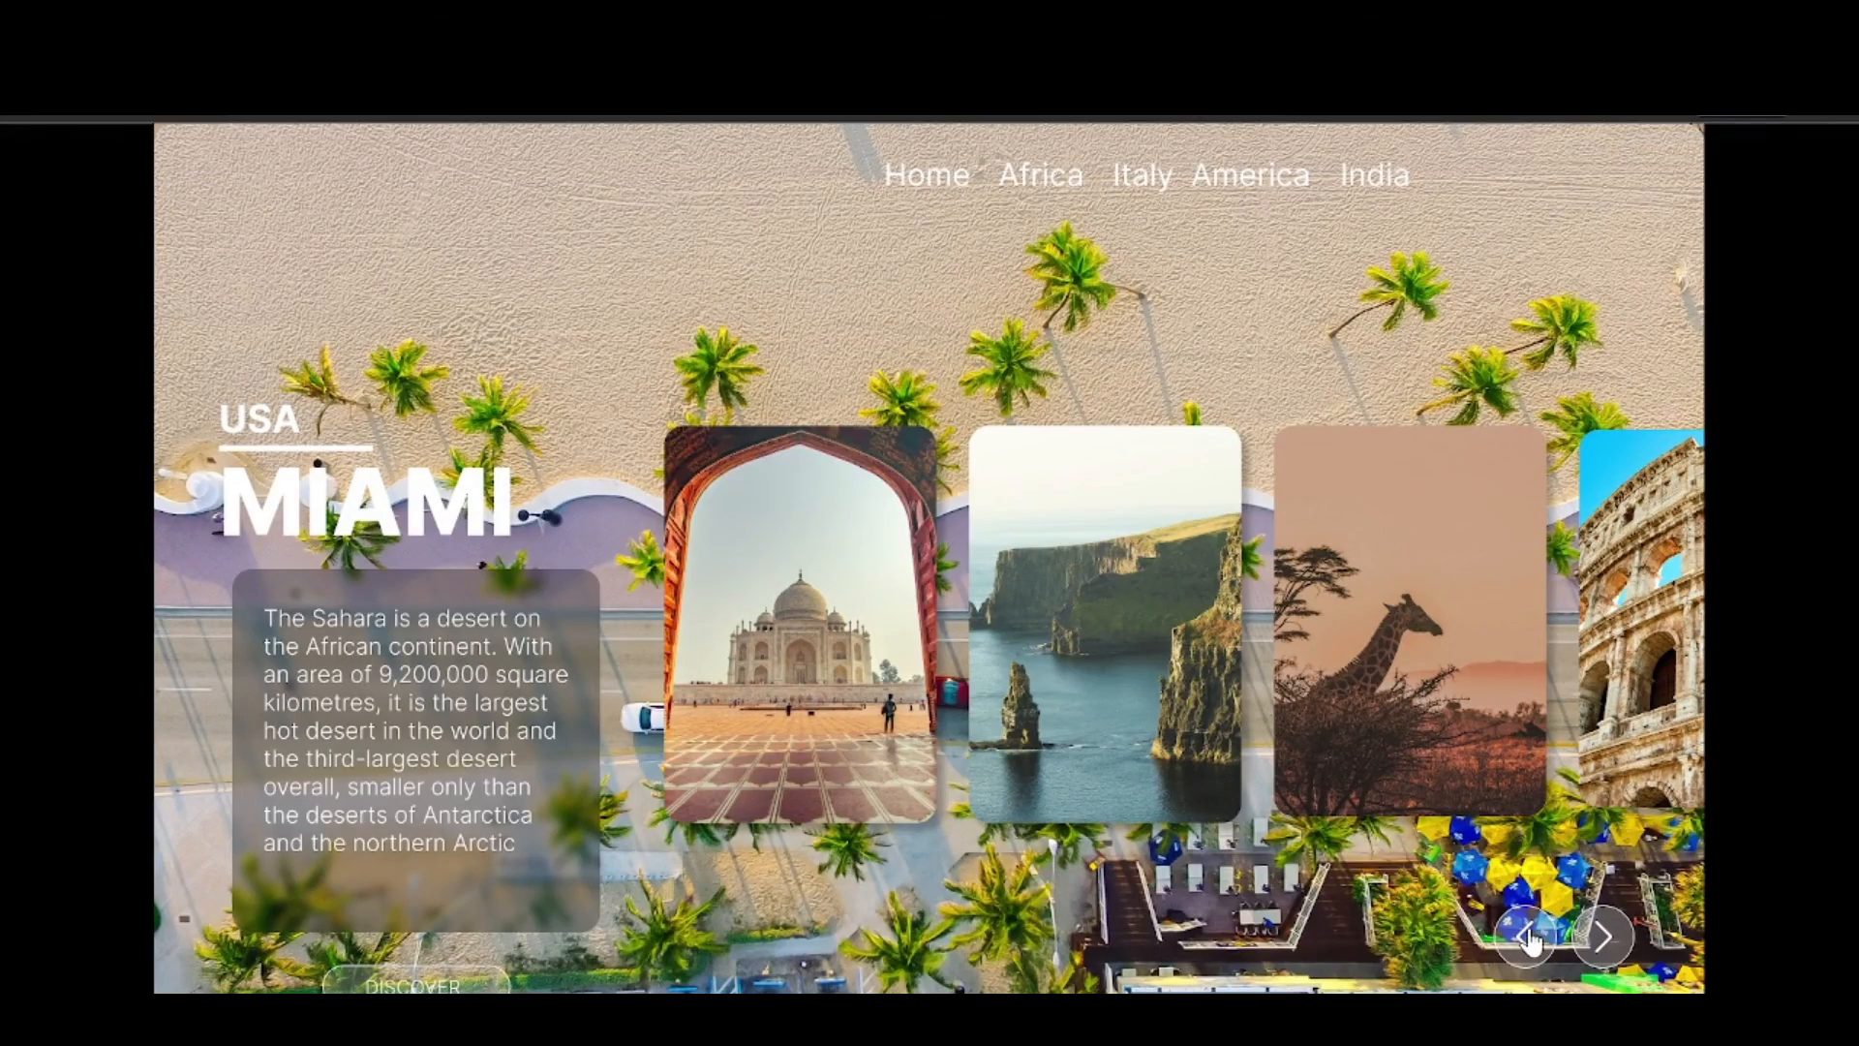
Test the back arrow in the running prototype from the MIAMI page back to the SAHARA page
click(1526, 937)
click(1526, 940)
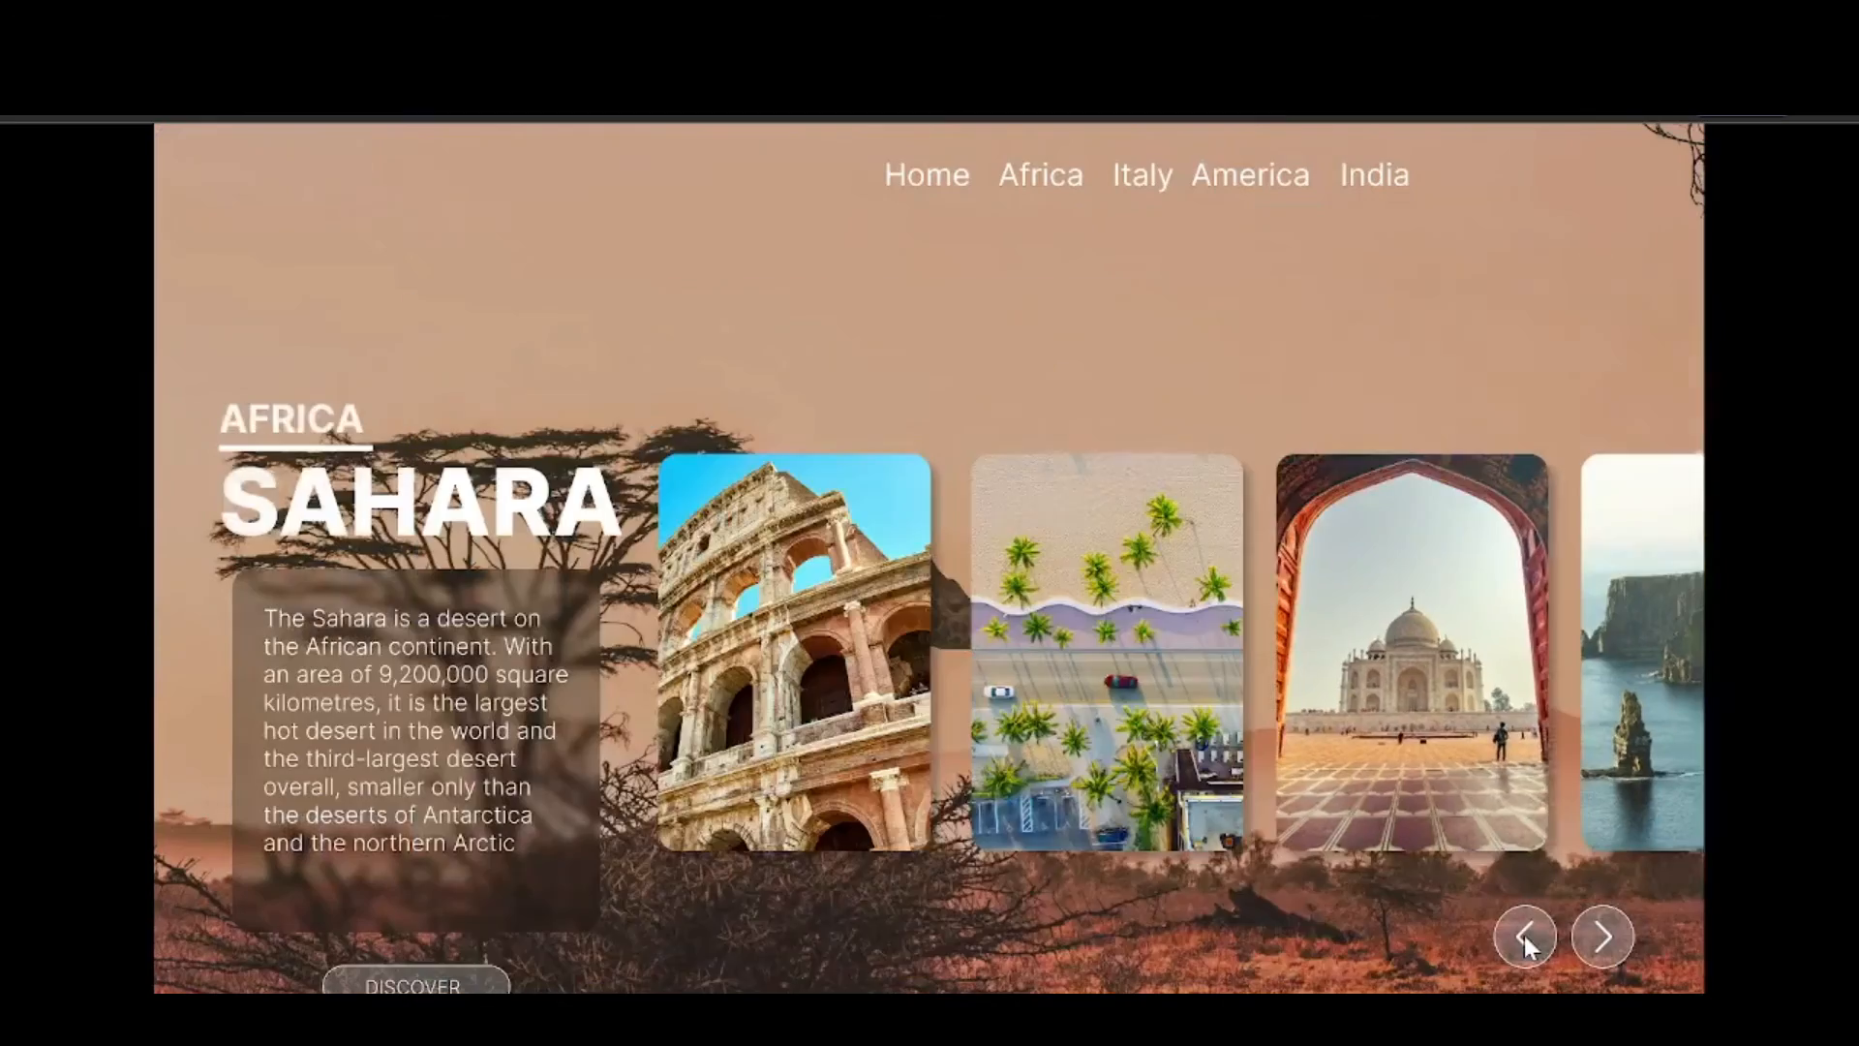